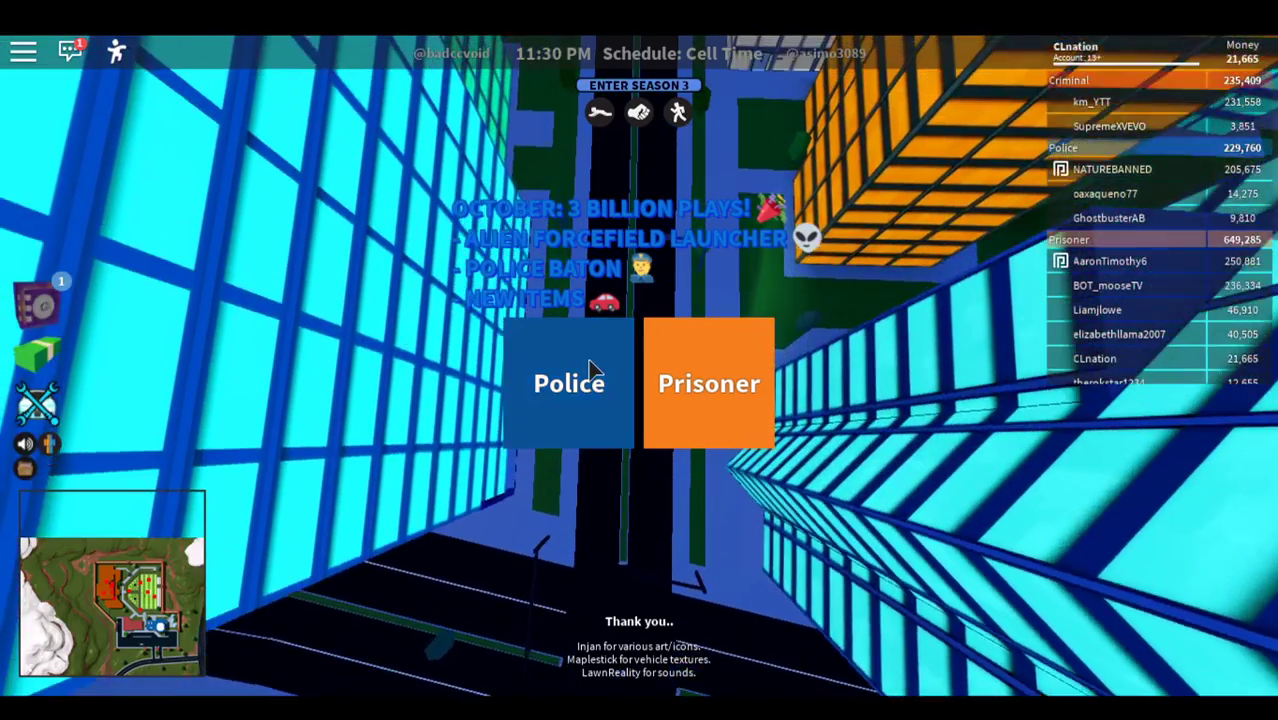
# Step: Pick the Prisoner team on the team-select menu and confirm to spawn
pyautogui.click(708, 365)
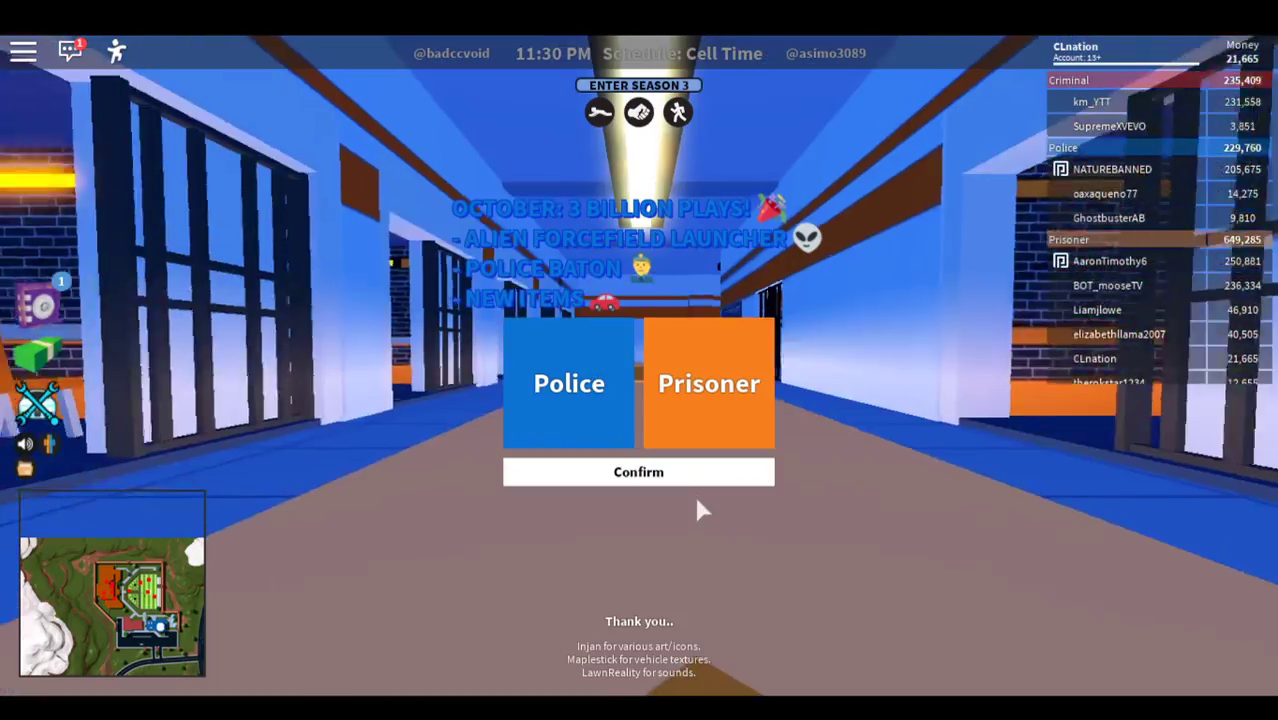
pyautogui.click(688, 474)
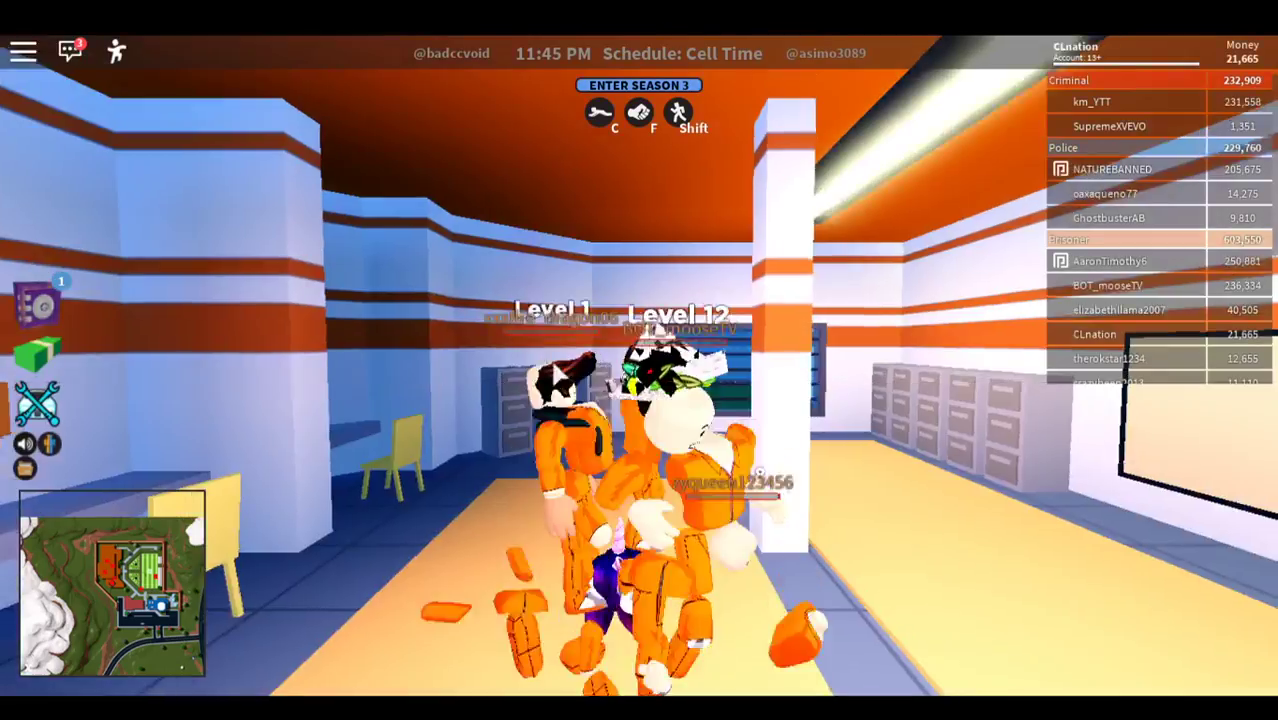
# Step: Run from the cell block down the hallways and through the side doorway into the next corridor
pyautogui.press('w')
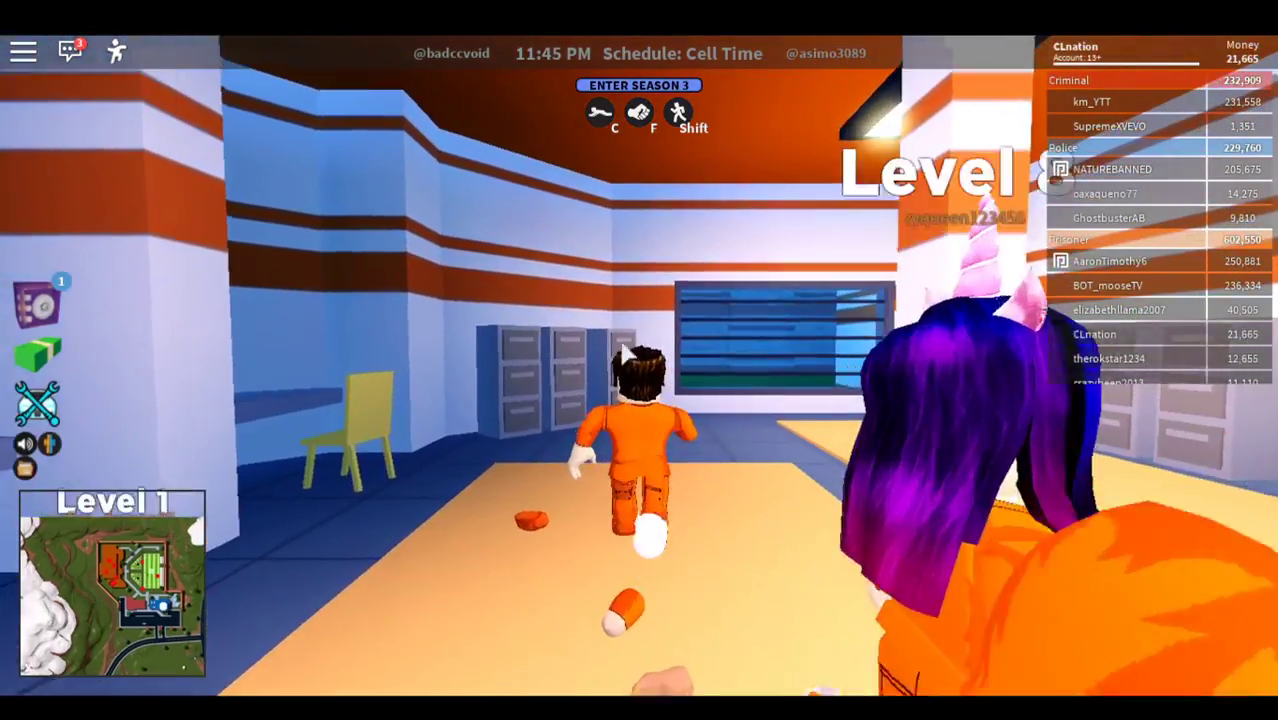
pyautogui.press('w')
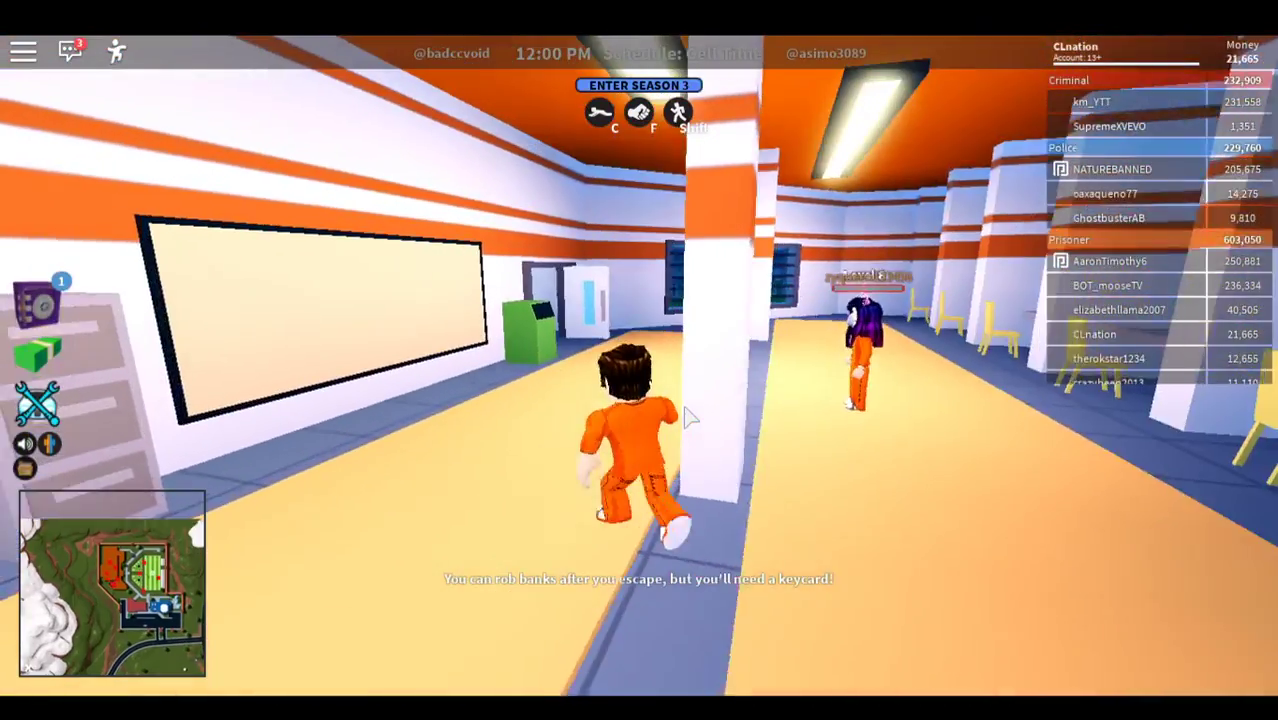
pyautogui.press('w')
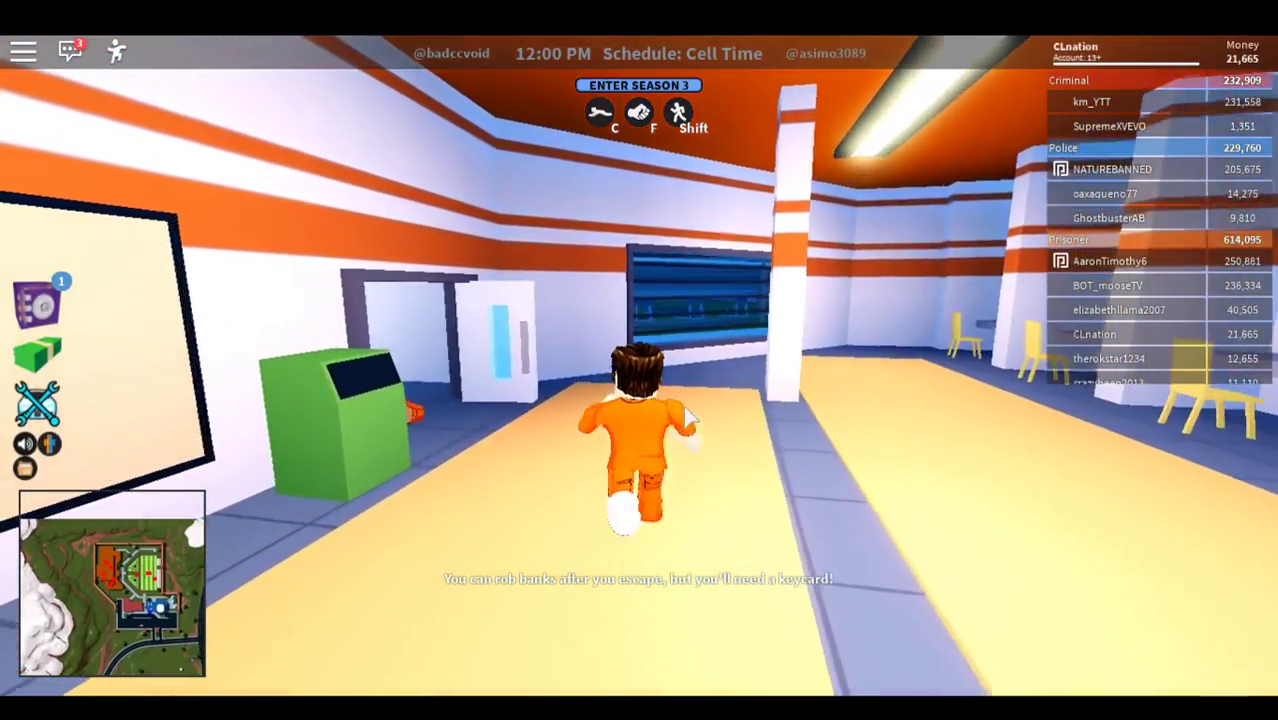
pyautogui.press('w')
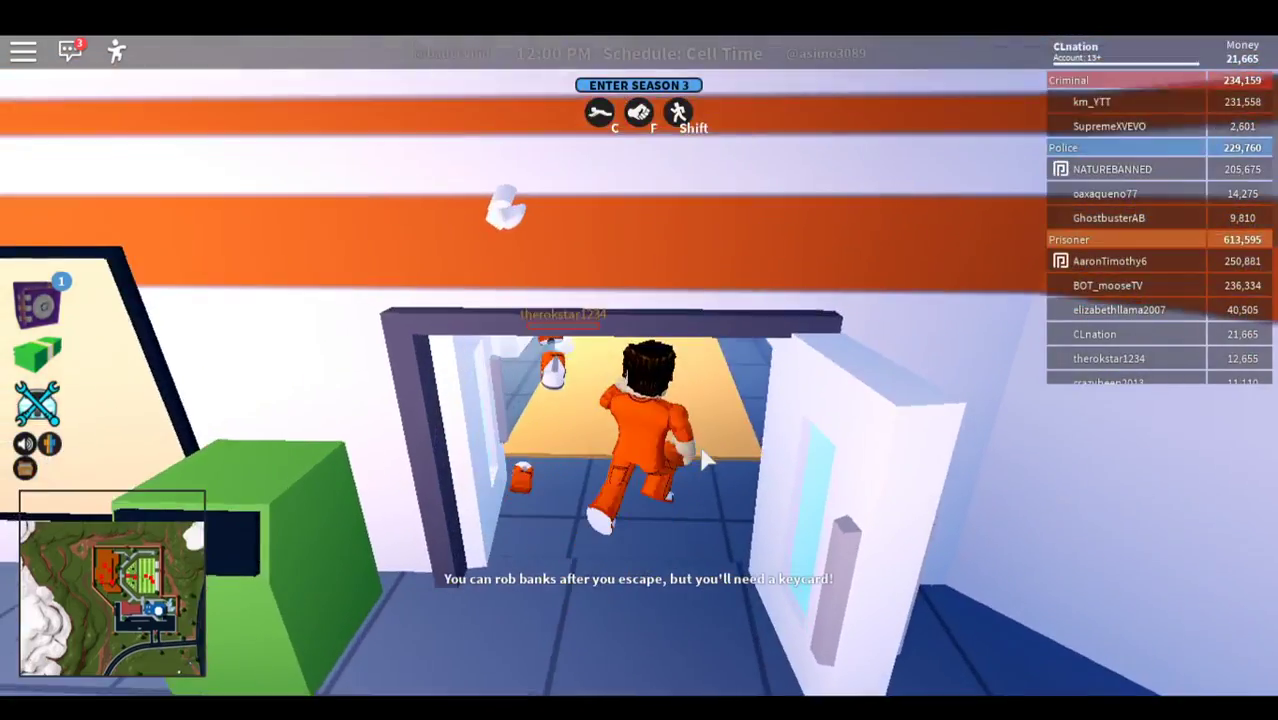
pyautogui.press('w')
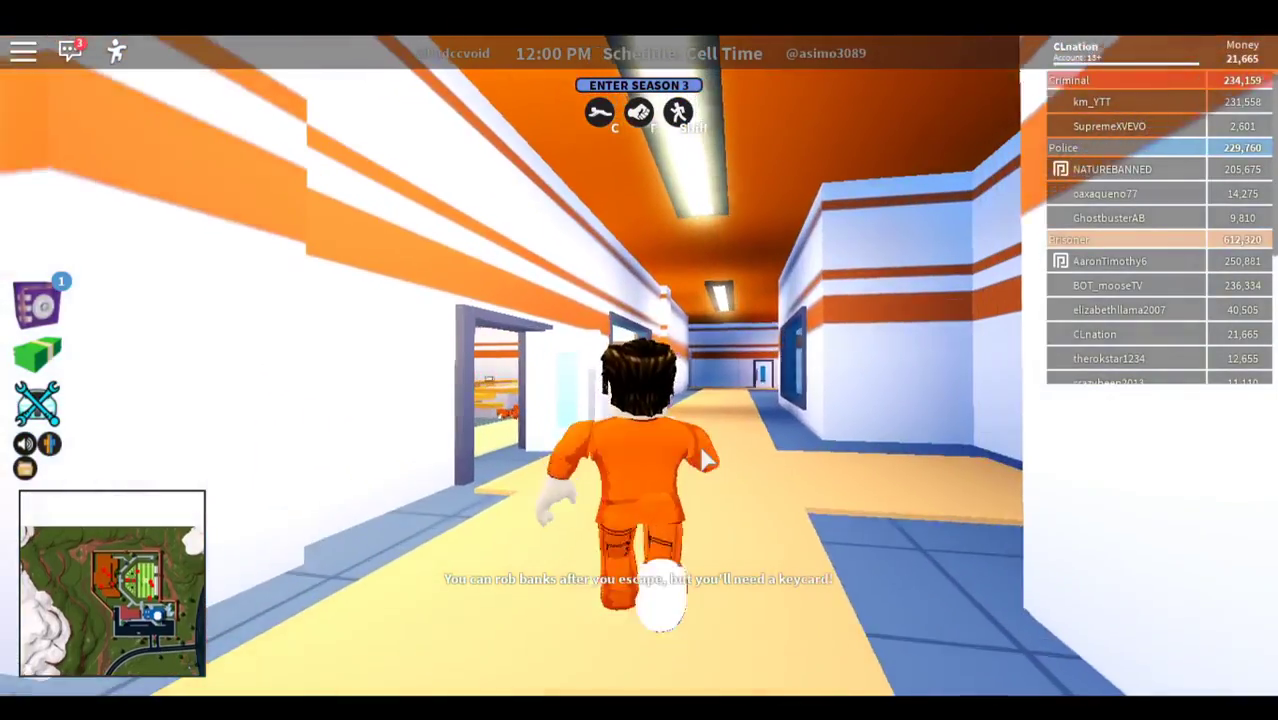
pyautogui.press('d')
pyautogui.press('w')
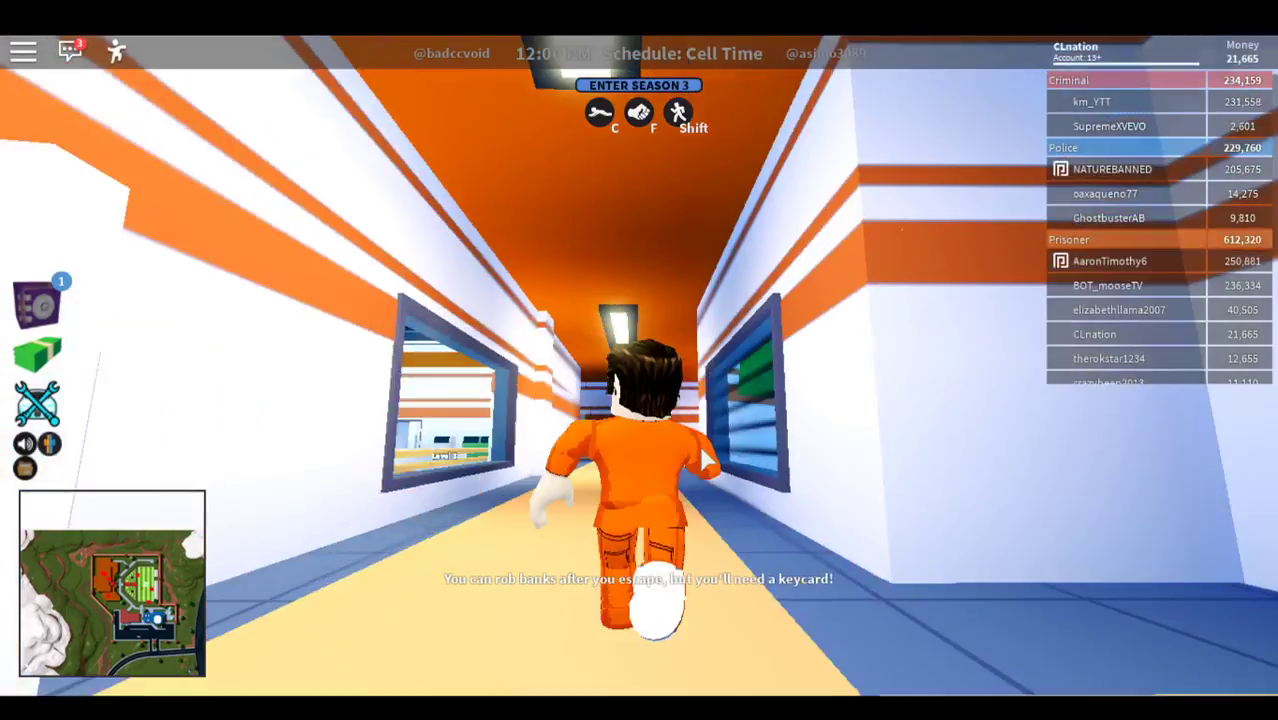
# Step: Run out into the yard, past the tree along the building wall, then along the fence to the brick wall
pyautogui.press('w')
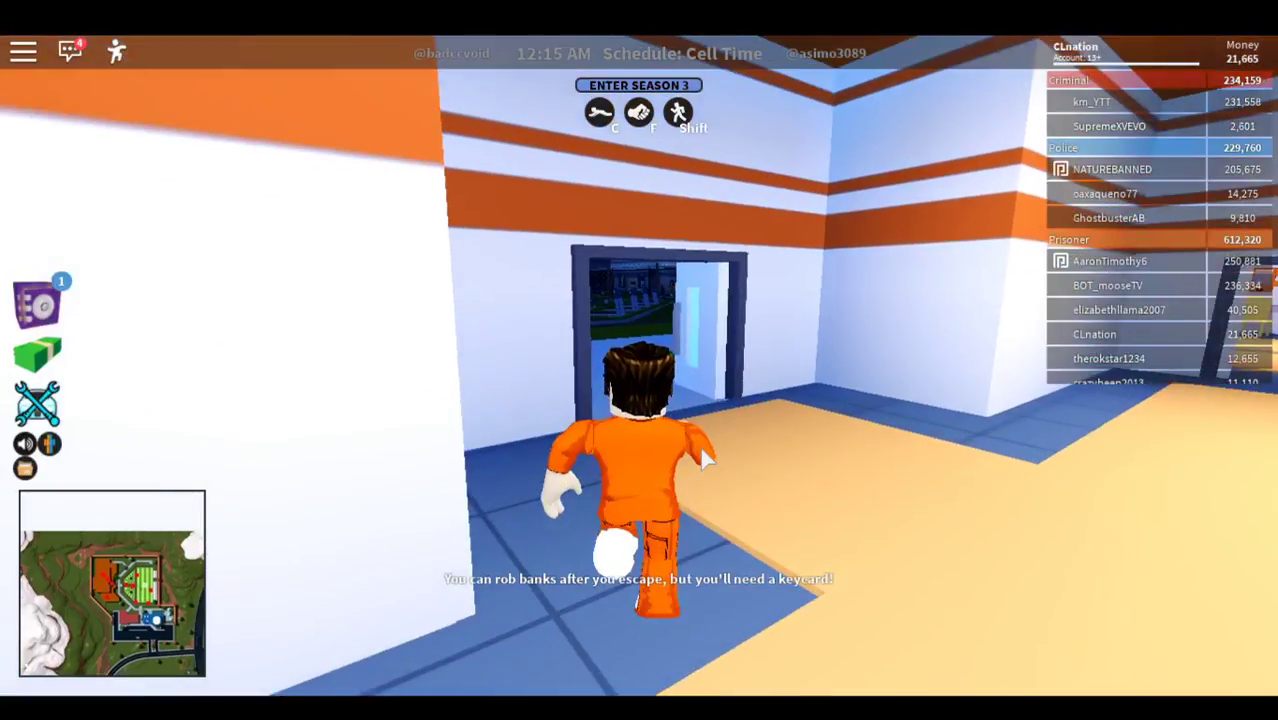
pyautogui.press('w')
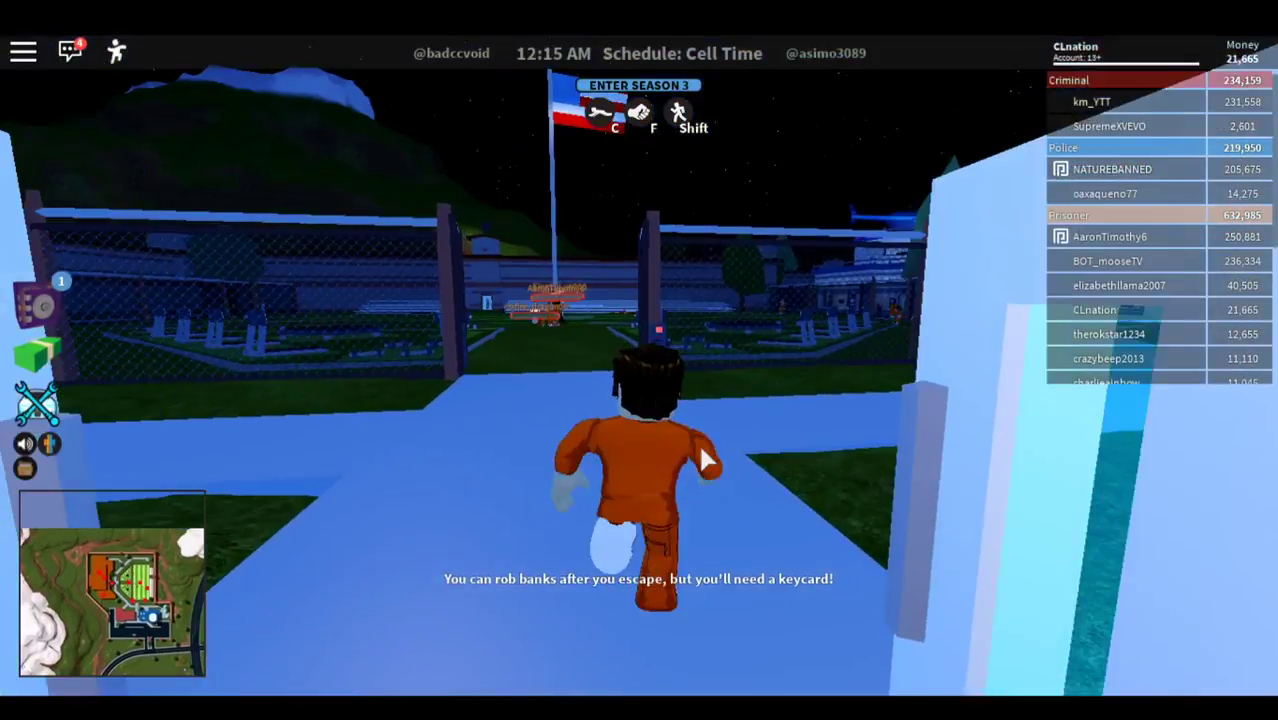
pyautogui.press('w')
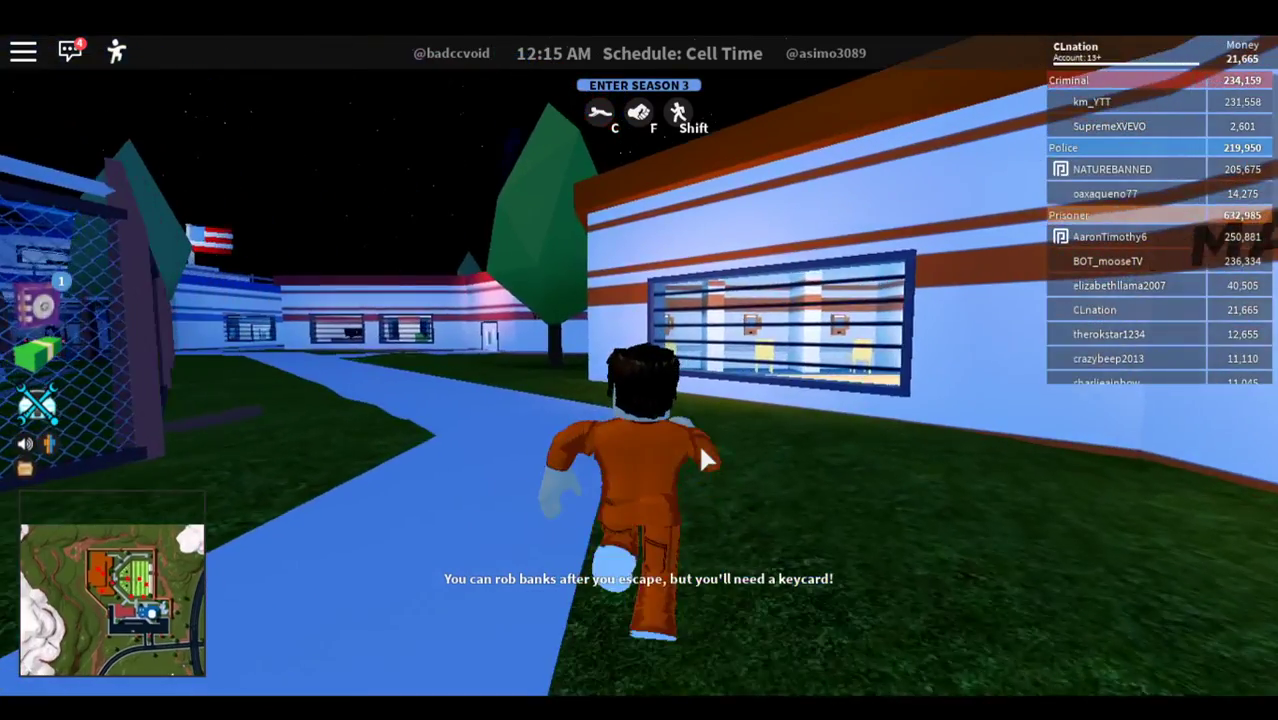
pyautogui.press('w')
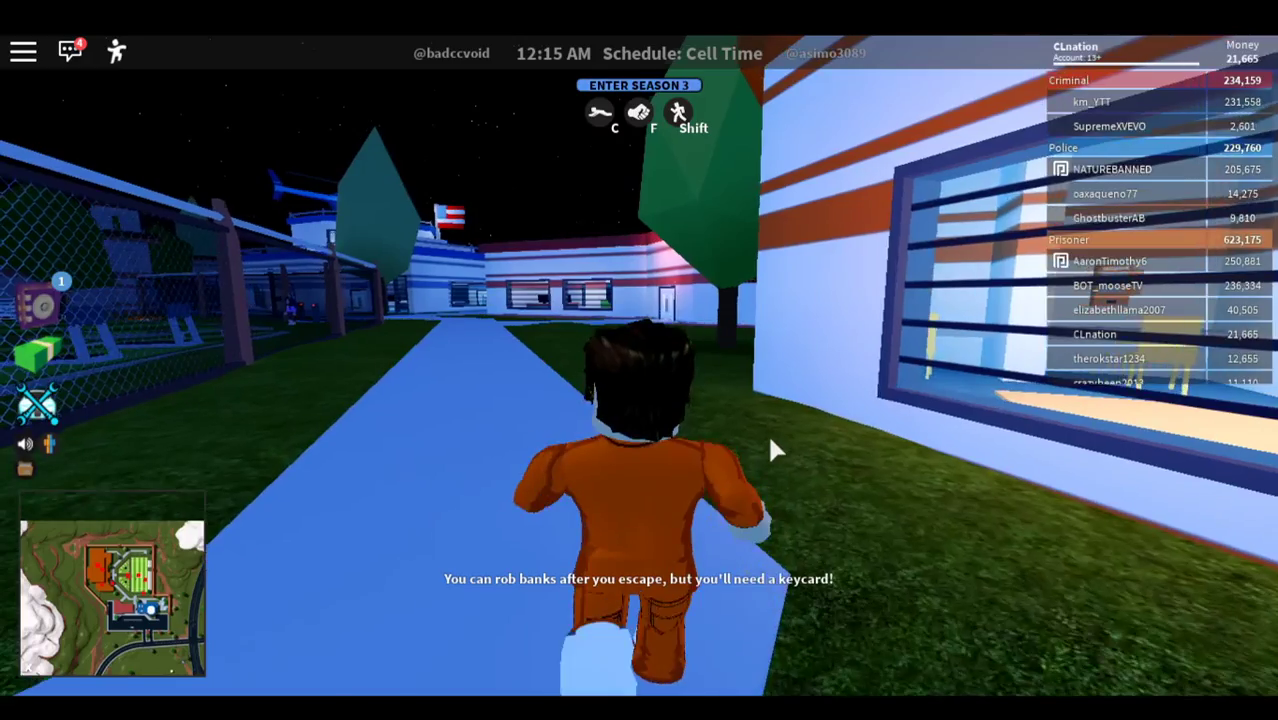
pyautogui.press('w')
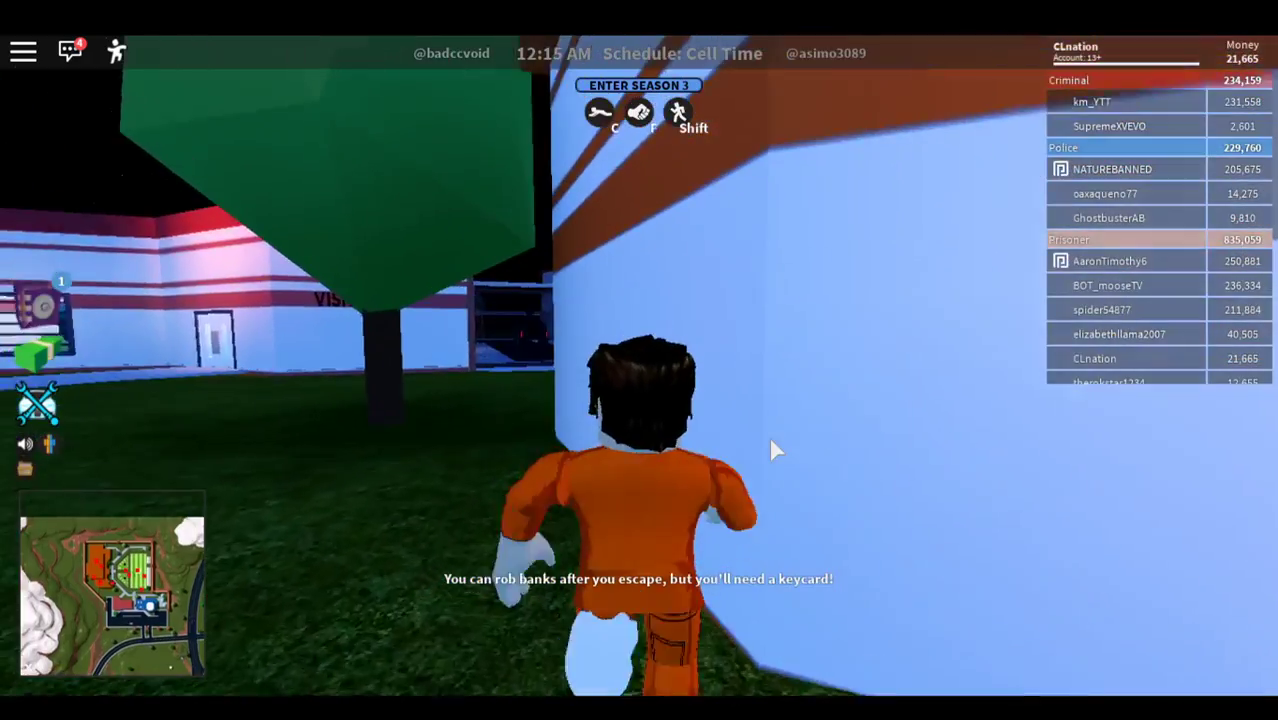
pyautogui.press('w')
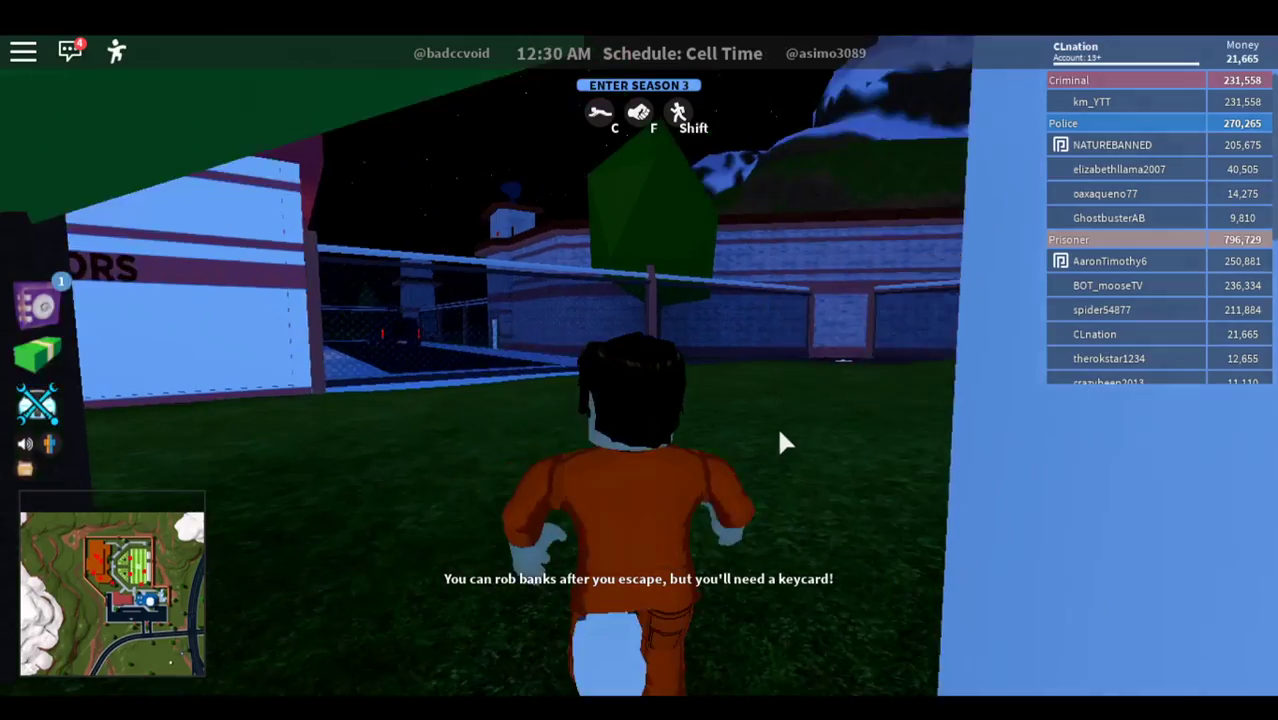
pyautogui.press('w')
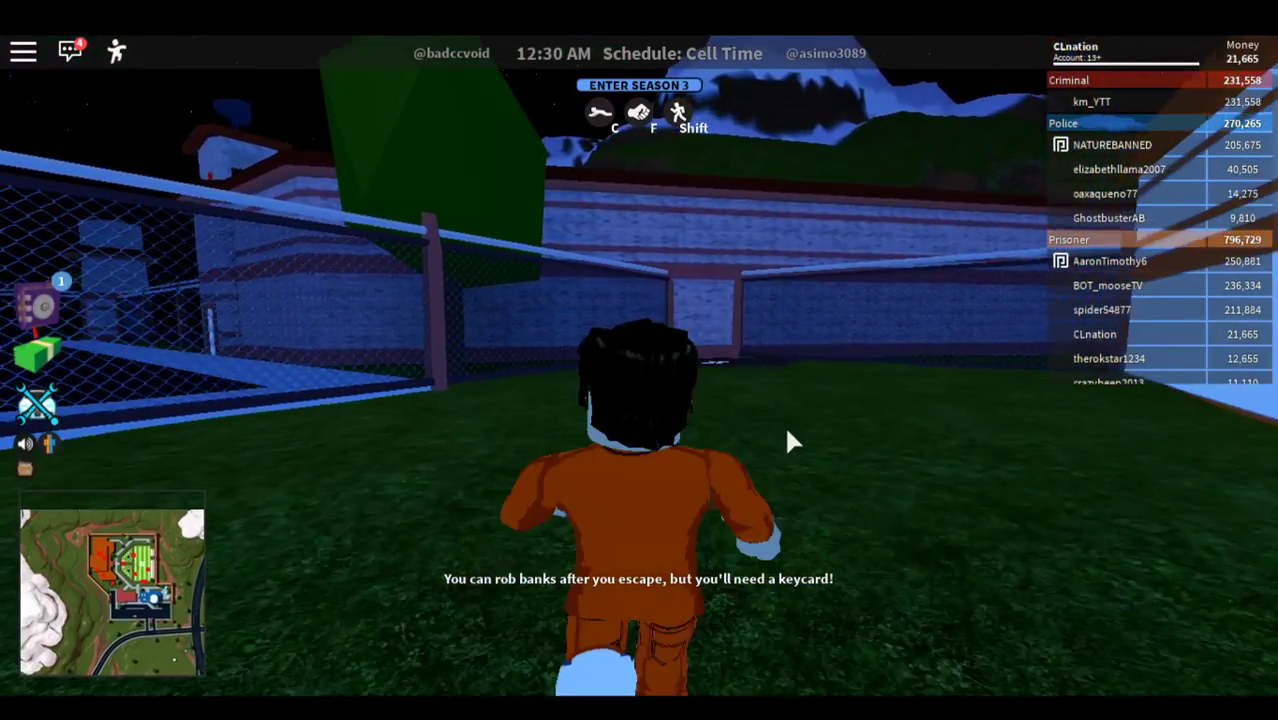
pyautogui.press('a')
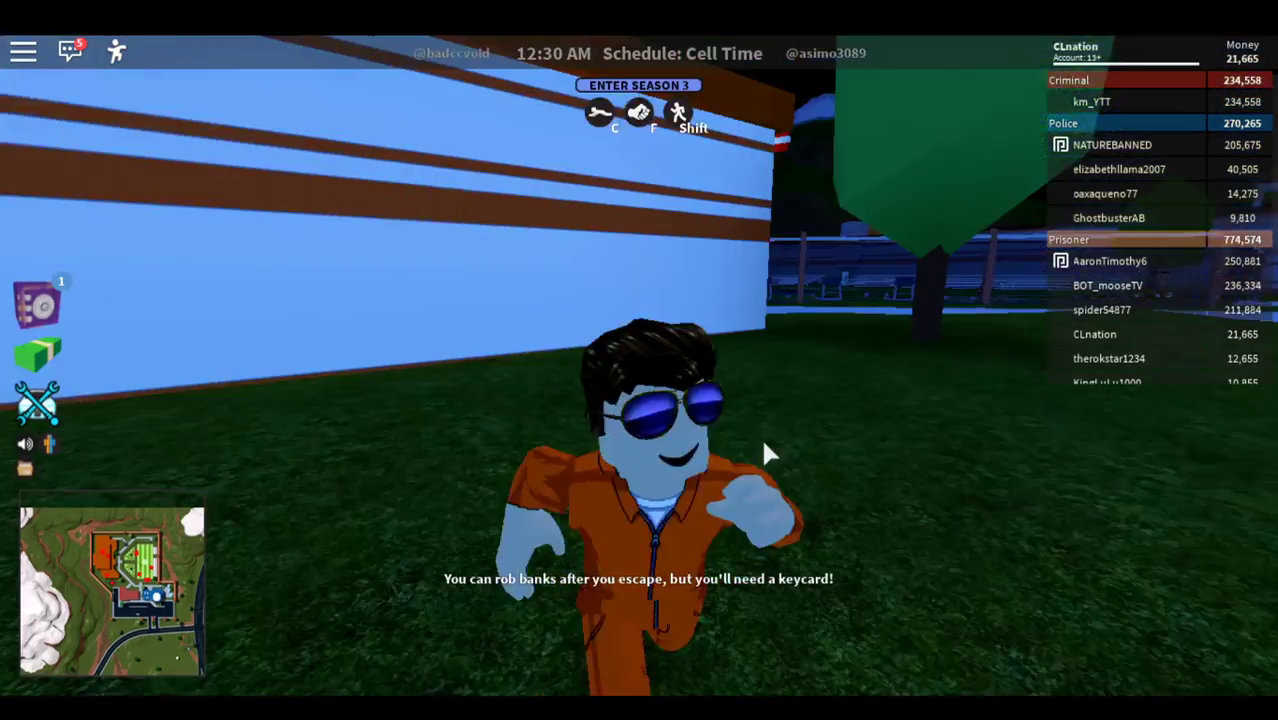
pyautogui.press('w')
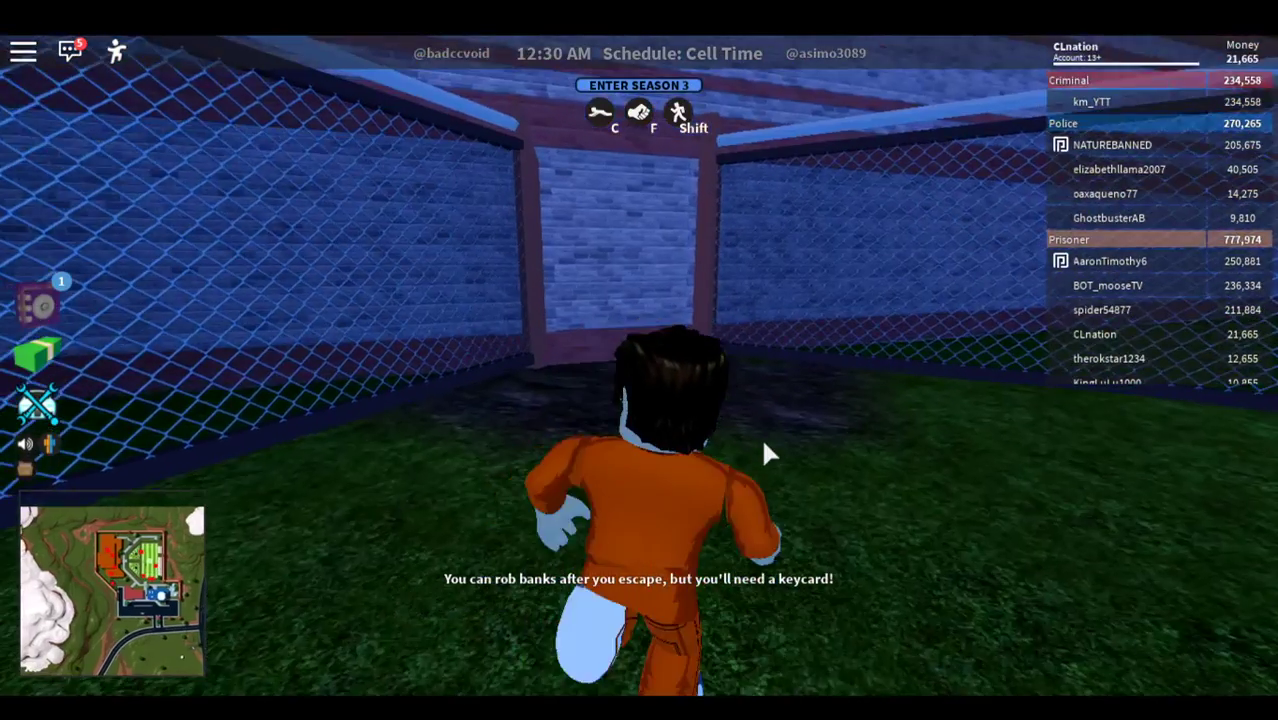
pyautogui.press('w')
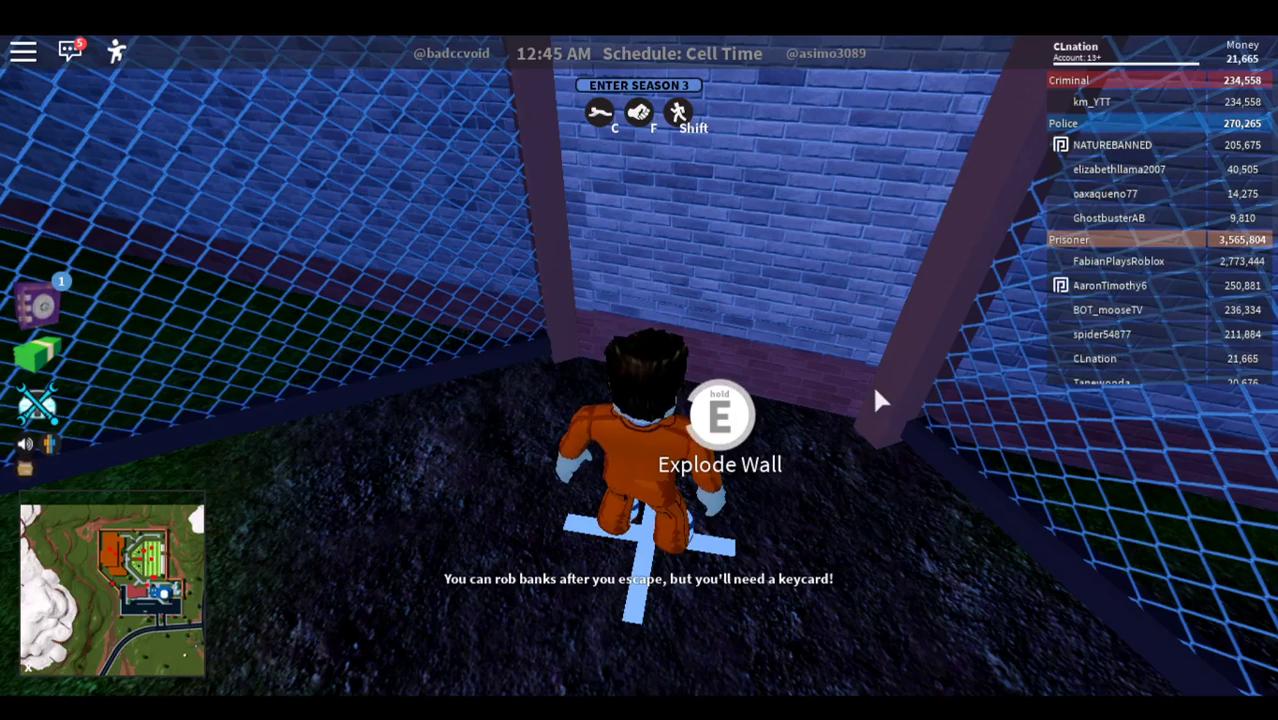
# Step: Explode the brick wall and run out along the outer prison wall toward the guard tower
pyautogui.press('e')
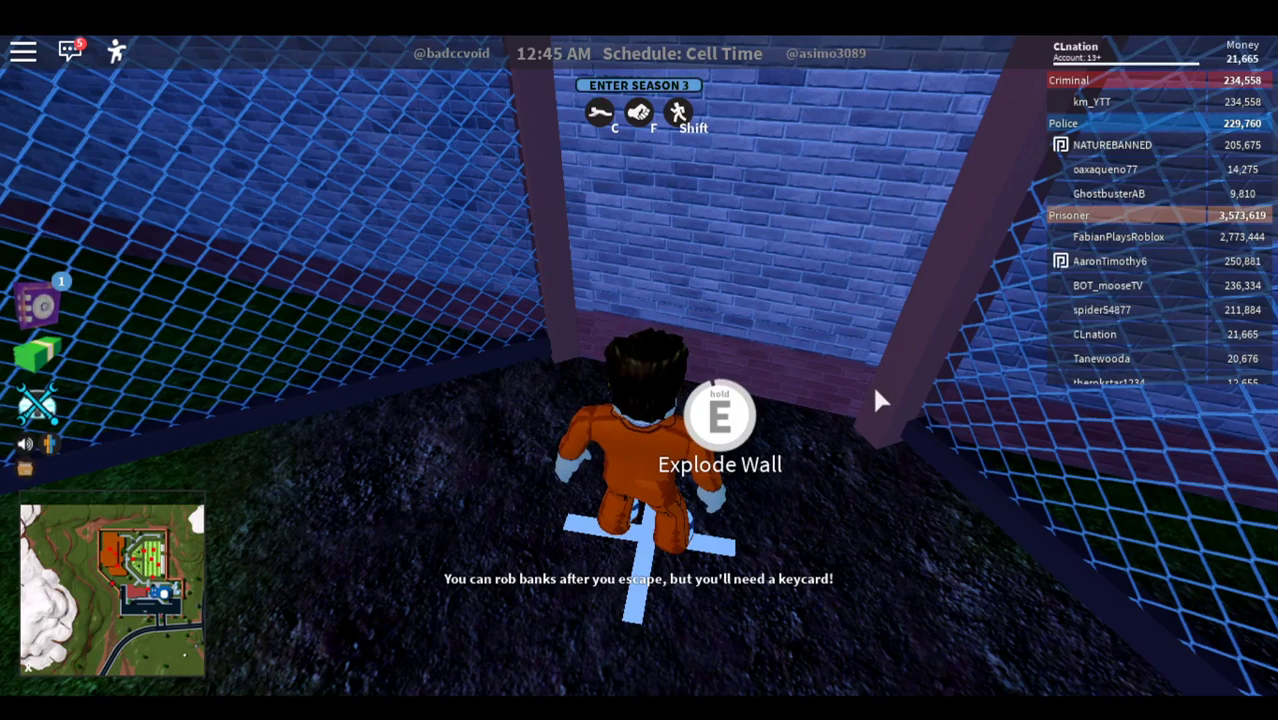
pyautogui.press('w')
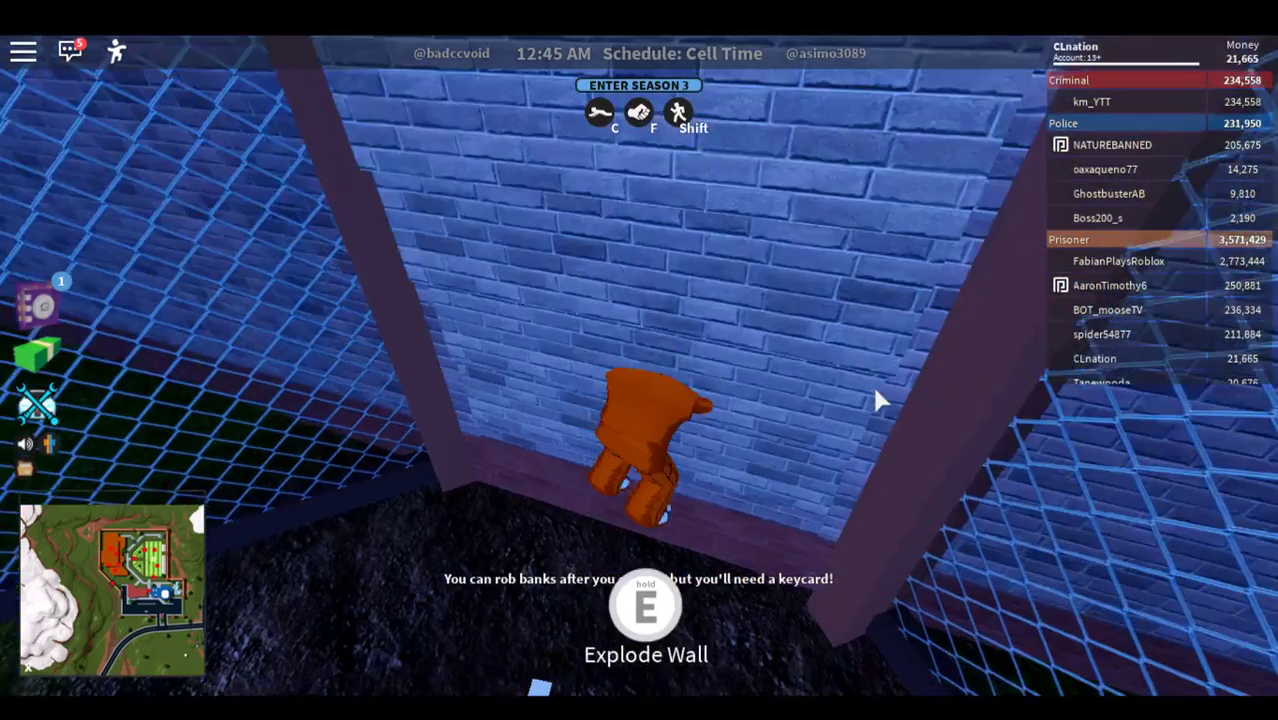
pyautogui.press('w')
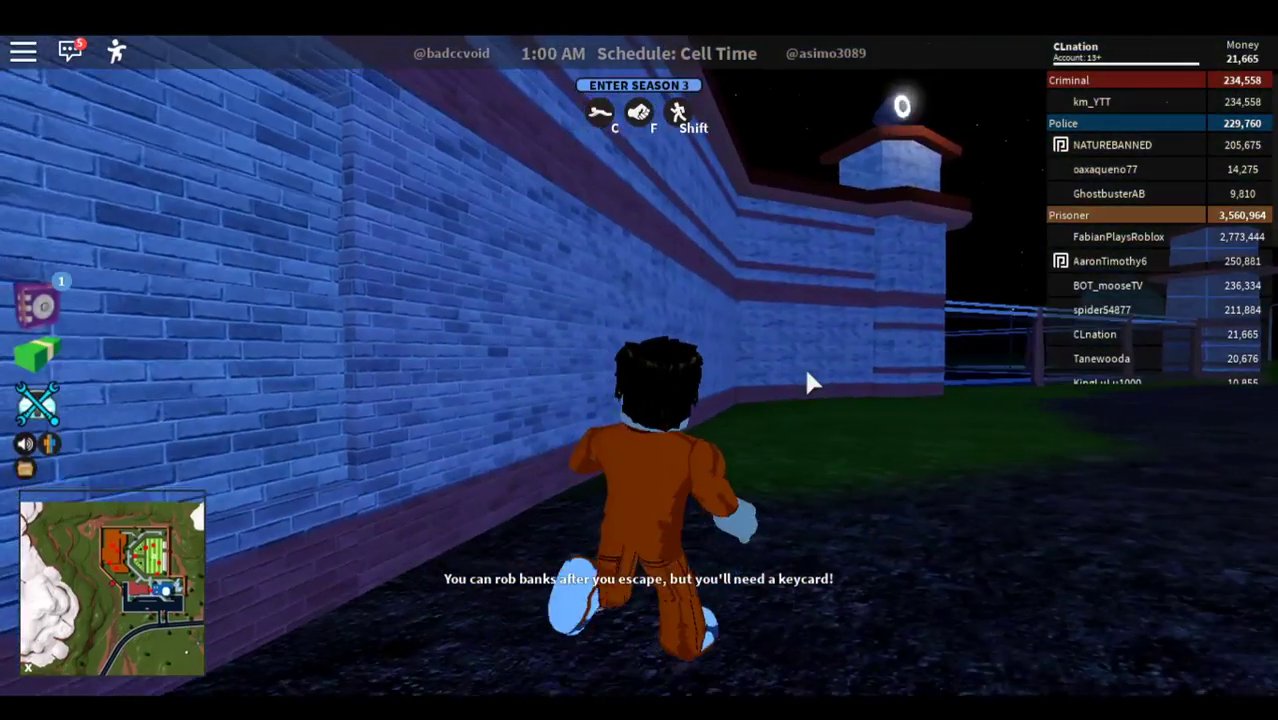
pyautogui.press('w')
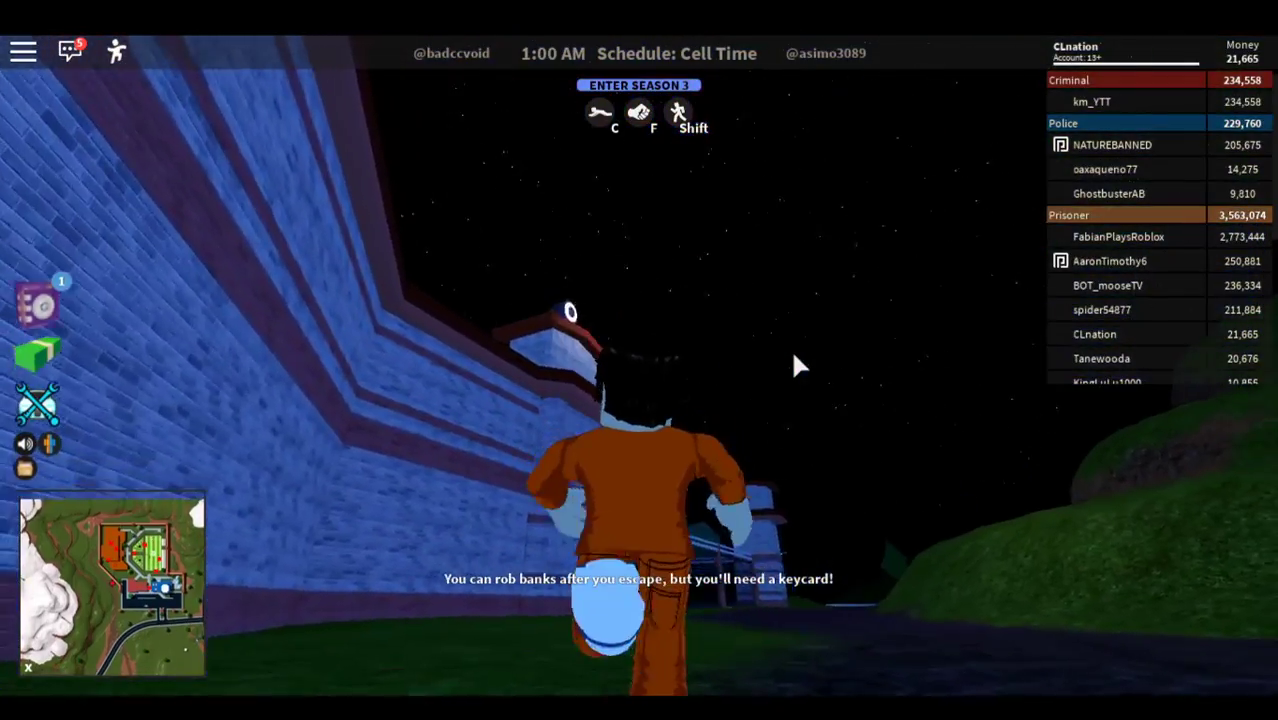
pyautogui.press('w')
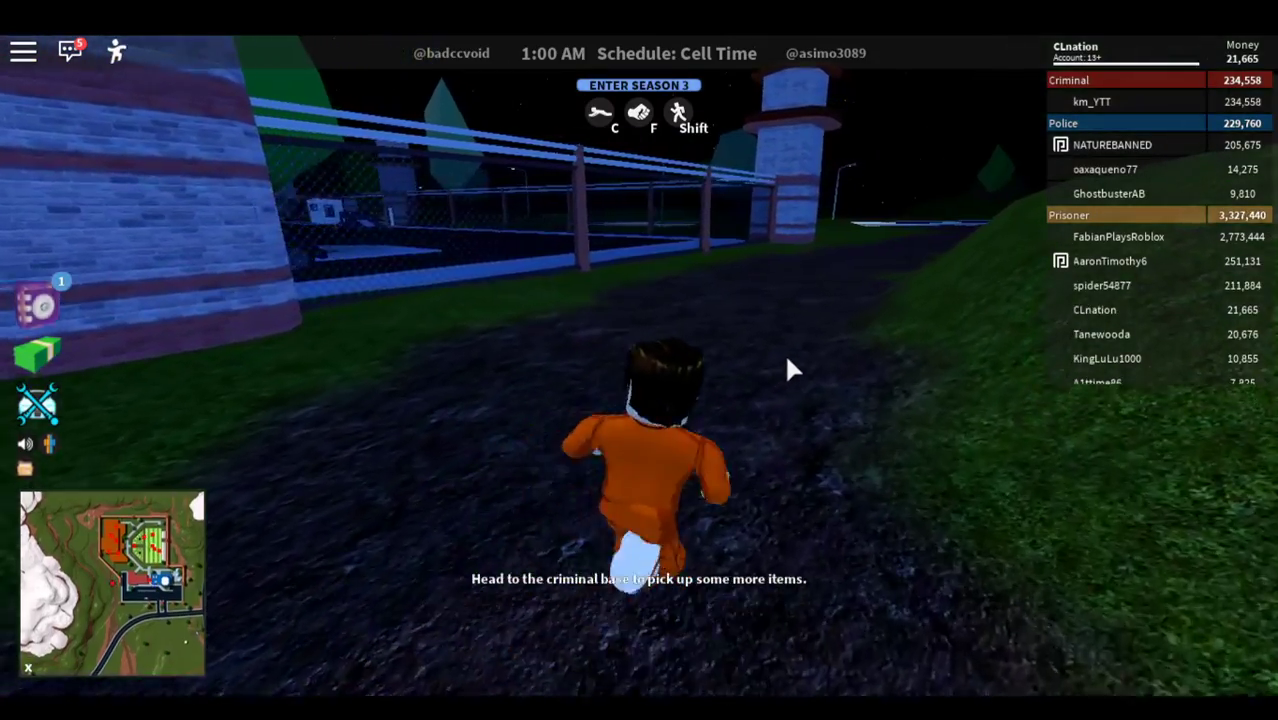
# Step: Run past the guard tower and through the lit park until the escape completes
pyautogui.press('s')
pyautogui.press('w')
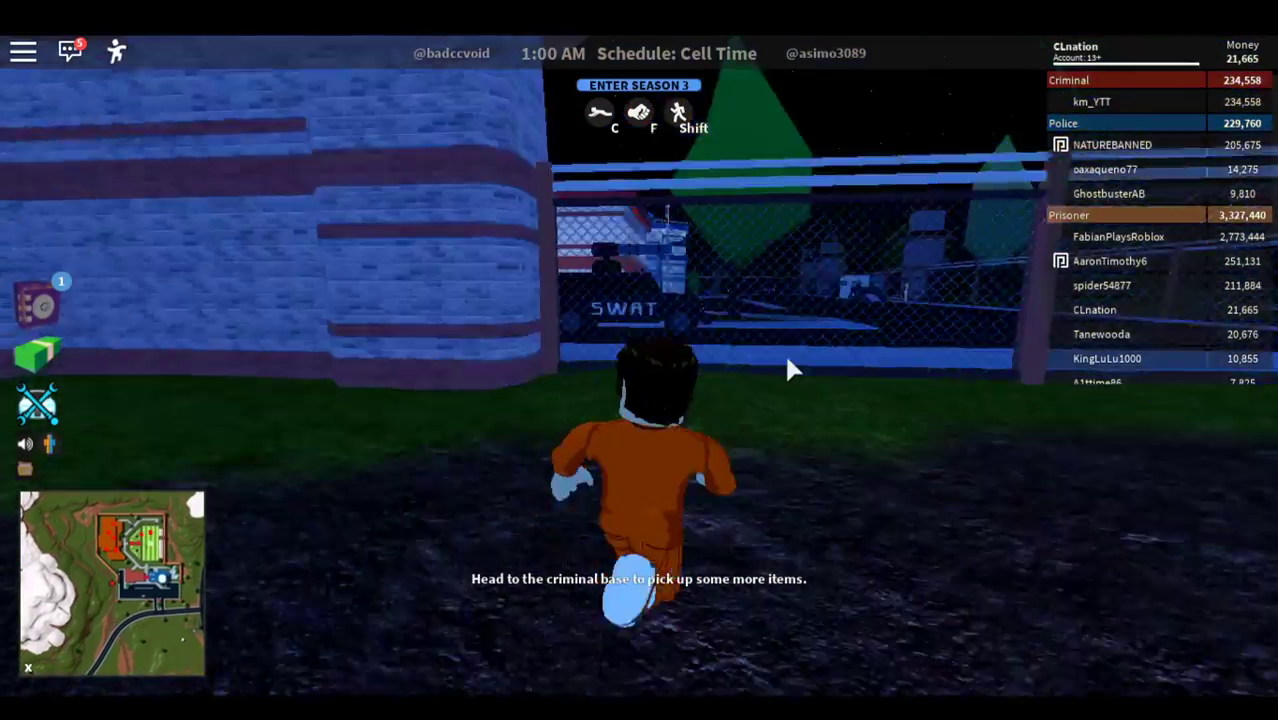
pyautogui.press('w')
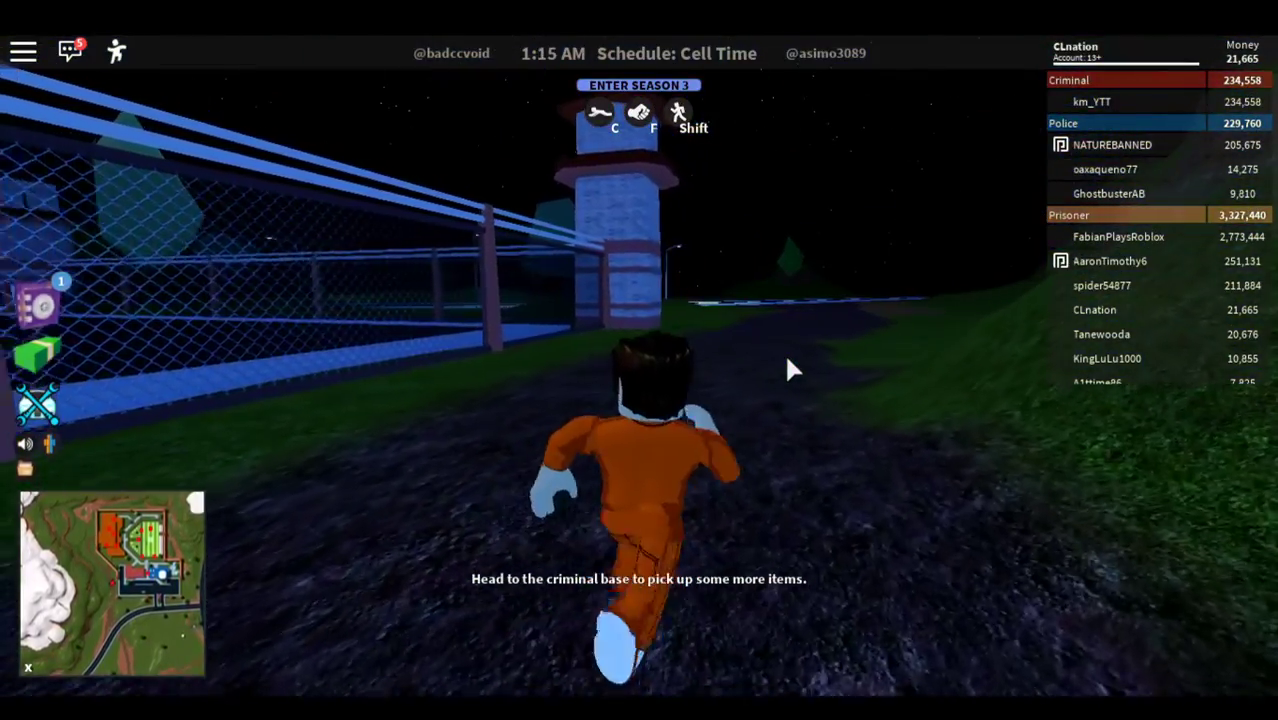
pyautogui.press('w')
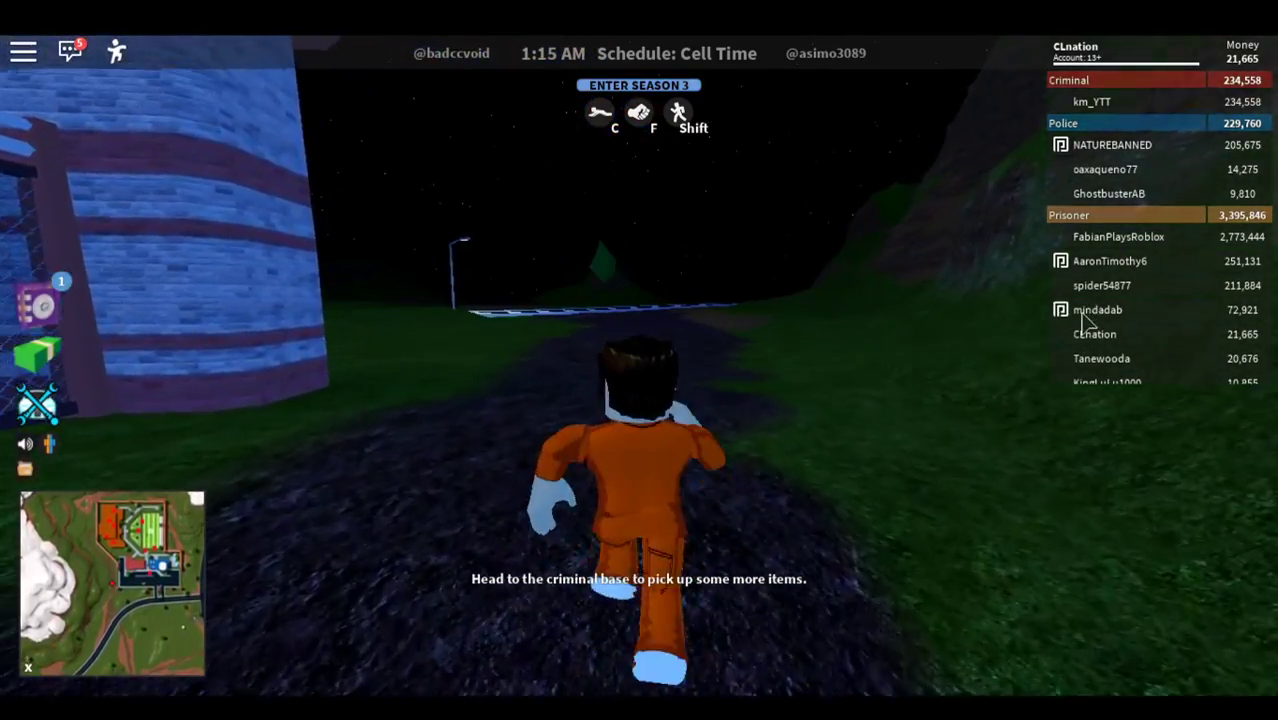
pyautogui.press('w')
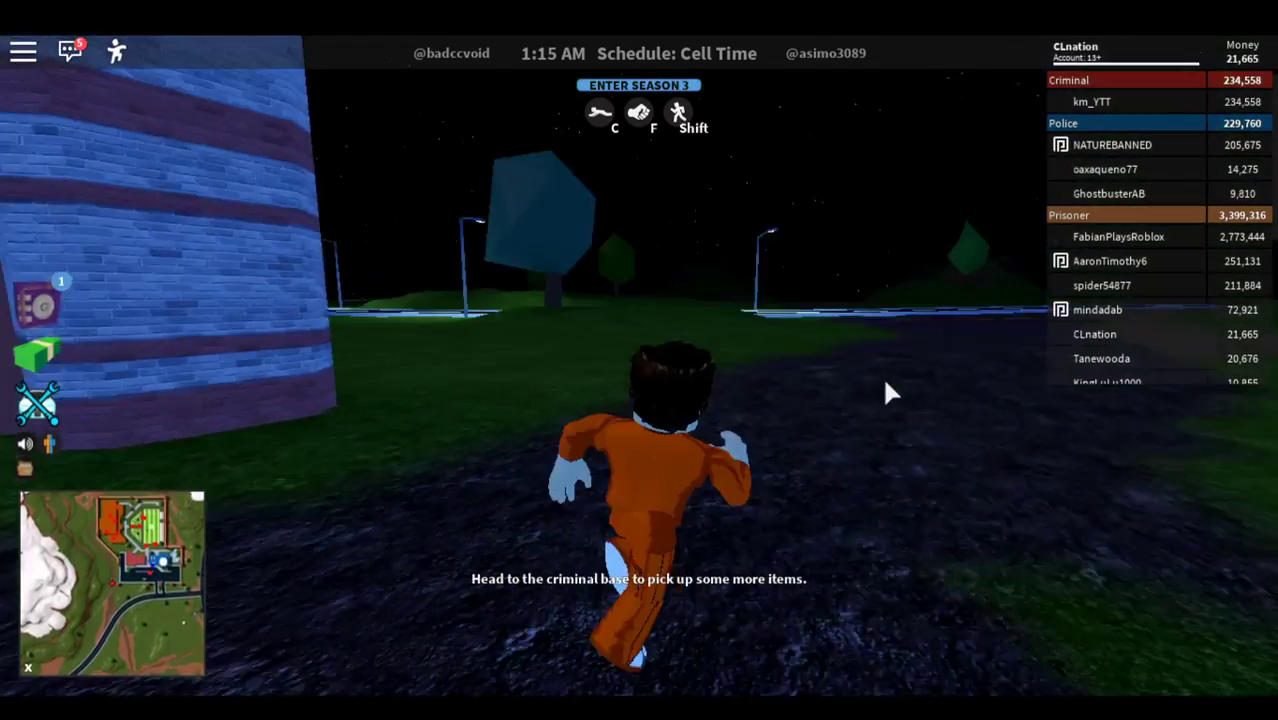
pyautogui.press('w')
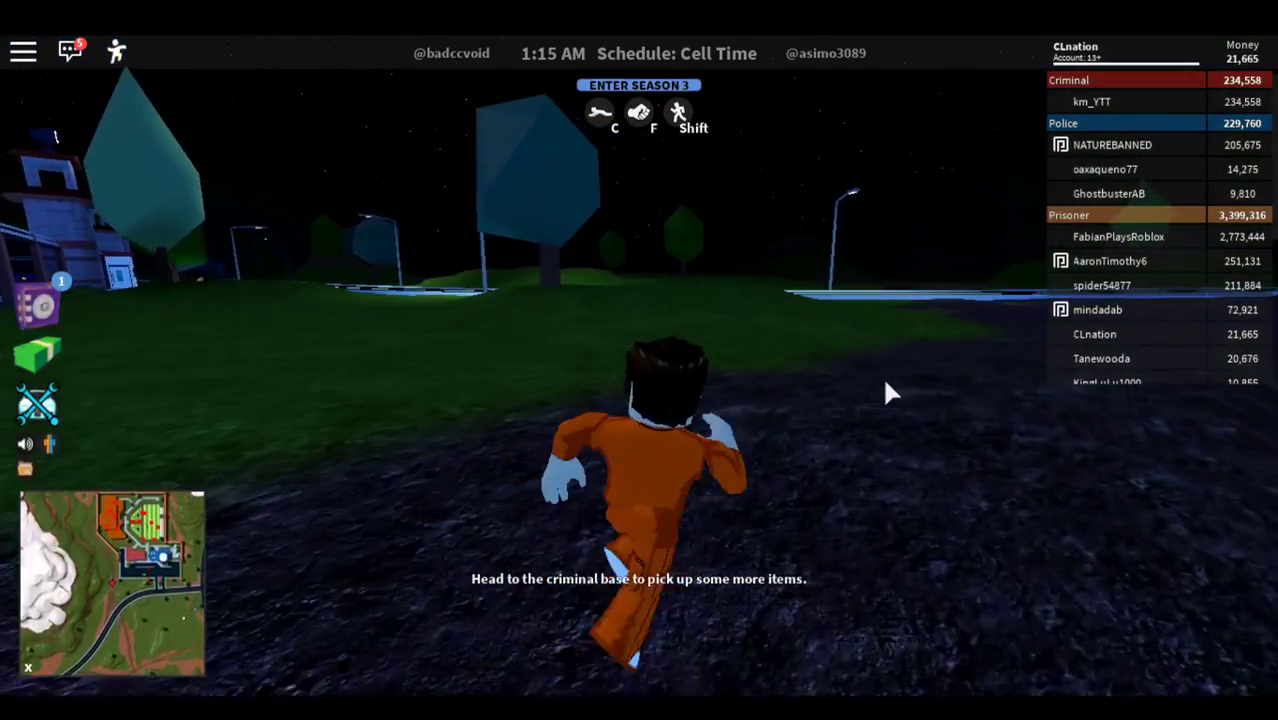
pyautogui.press('w')
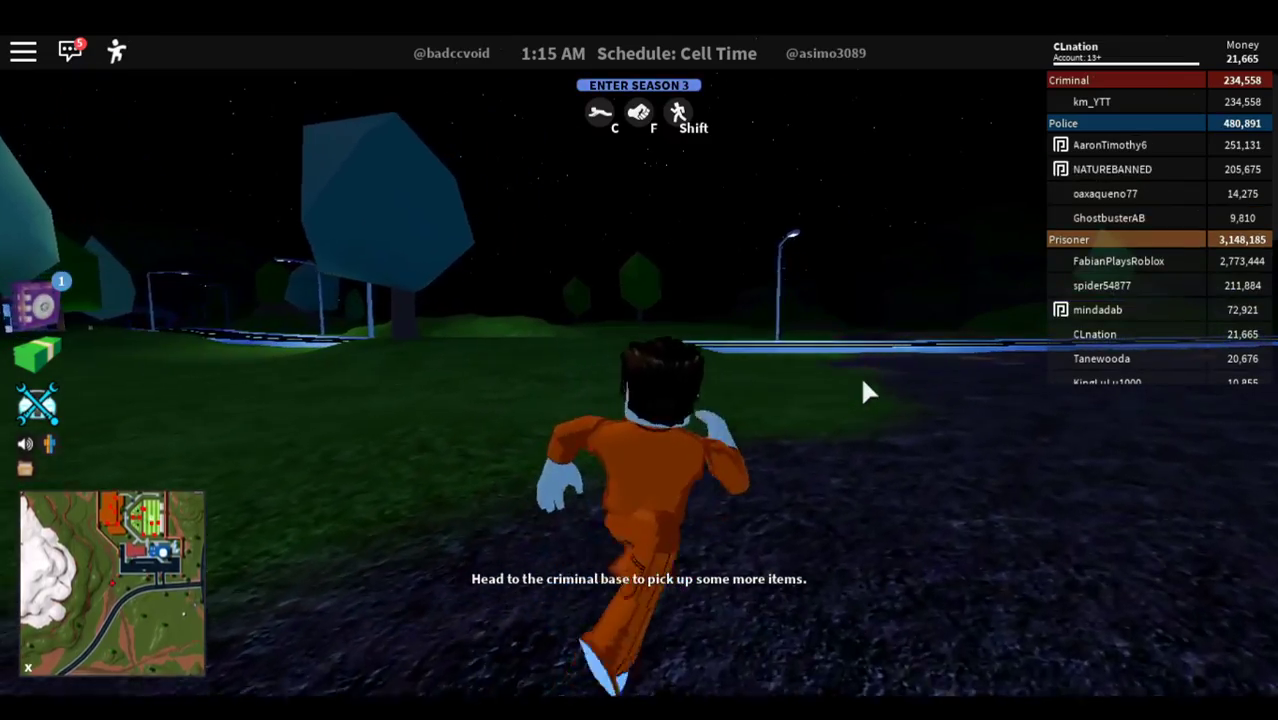
# Step: Run across the park and dark field toward the lit buildings and dirt path
pyautogui.press('w')
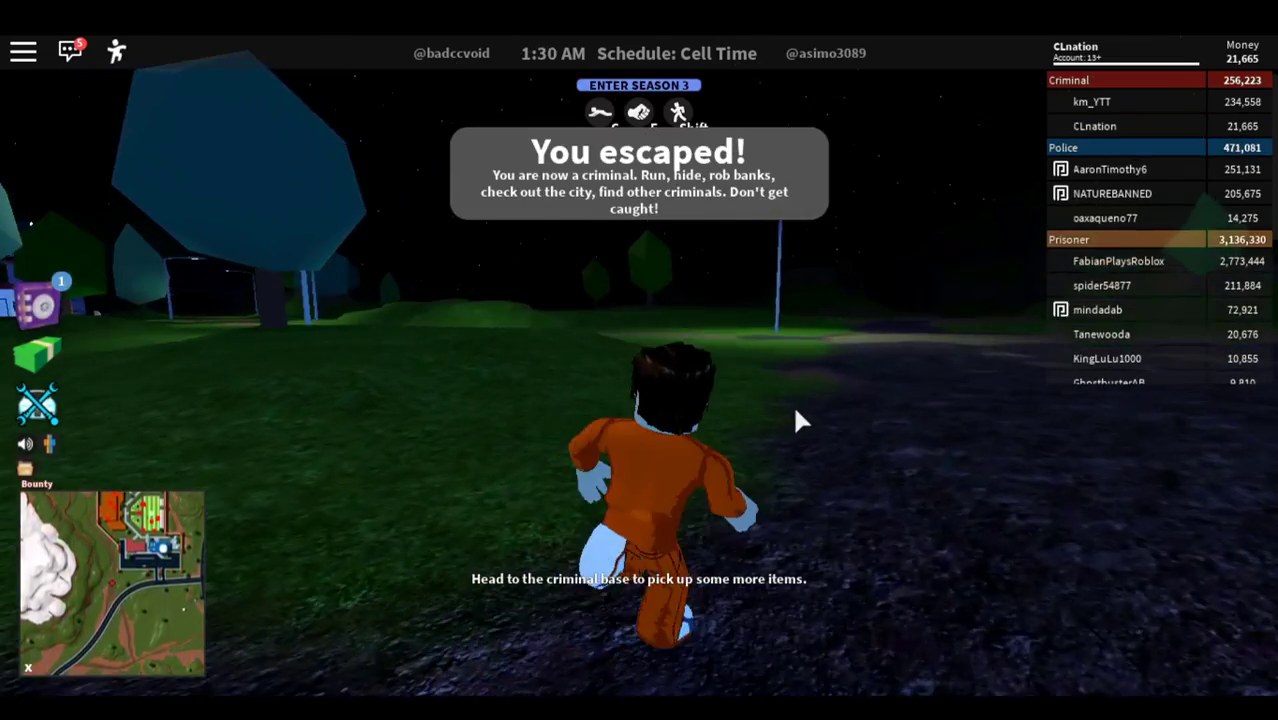
pyautogui.press('w')
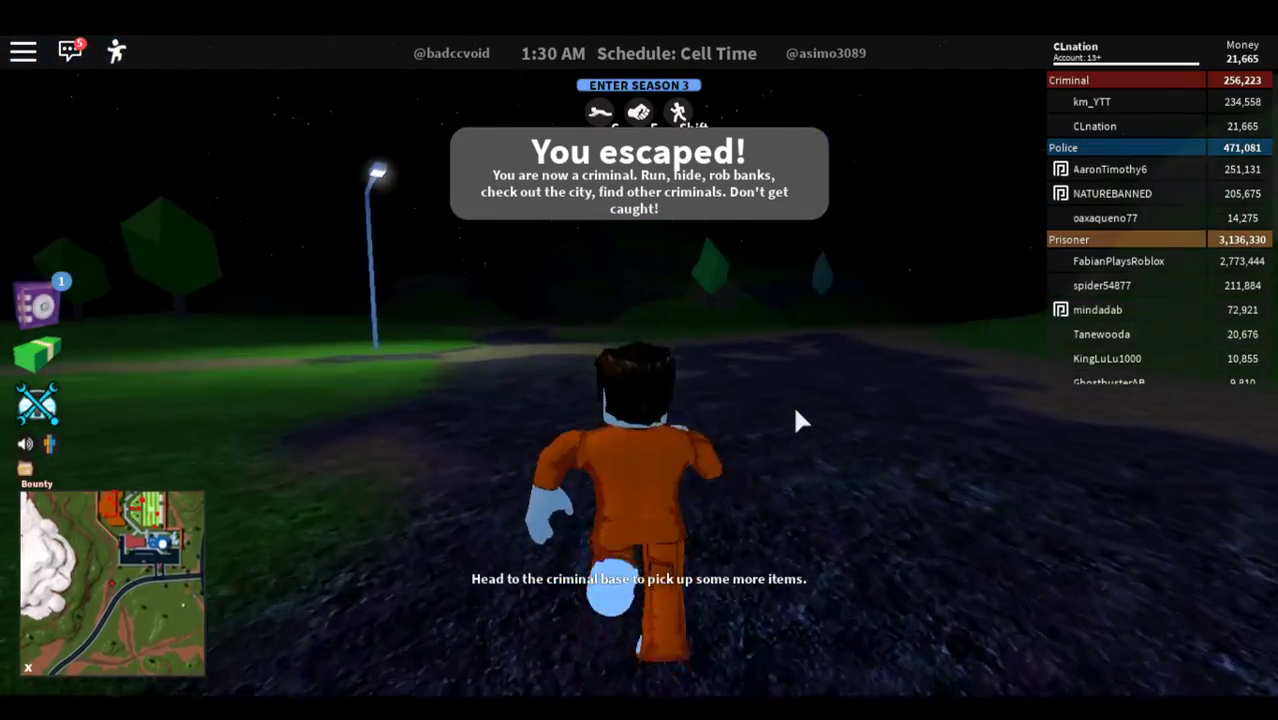
pyautogui.press('w')
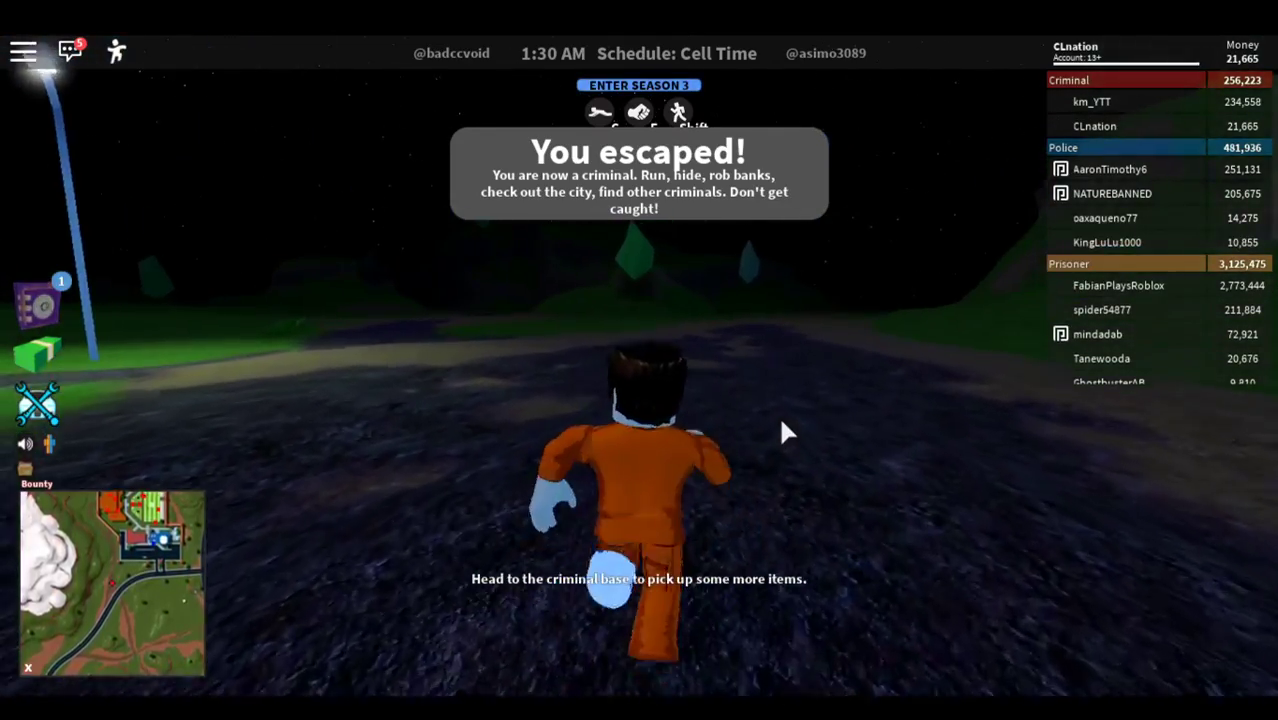
pyautogui.press('w')
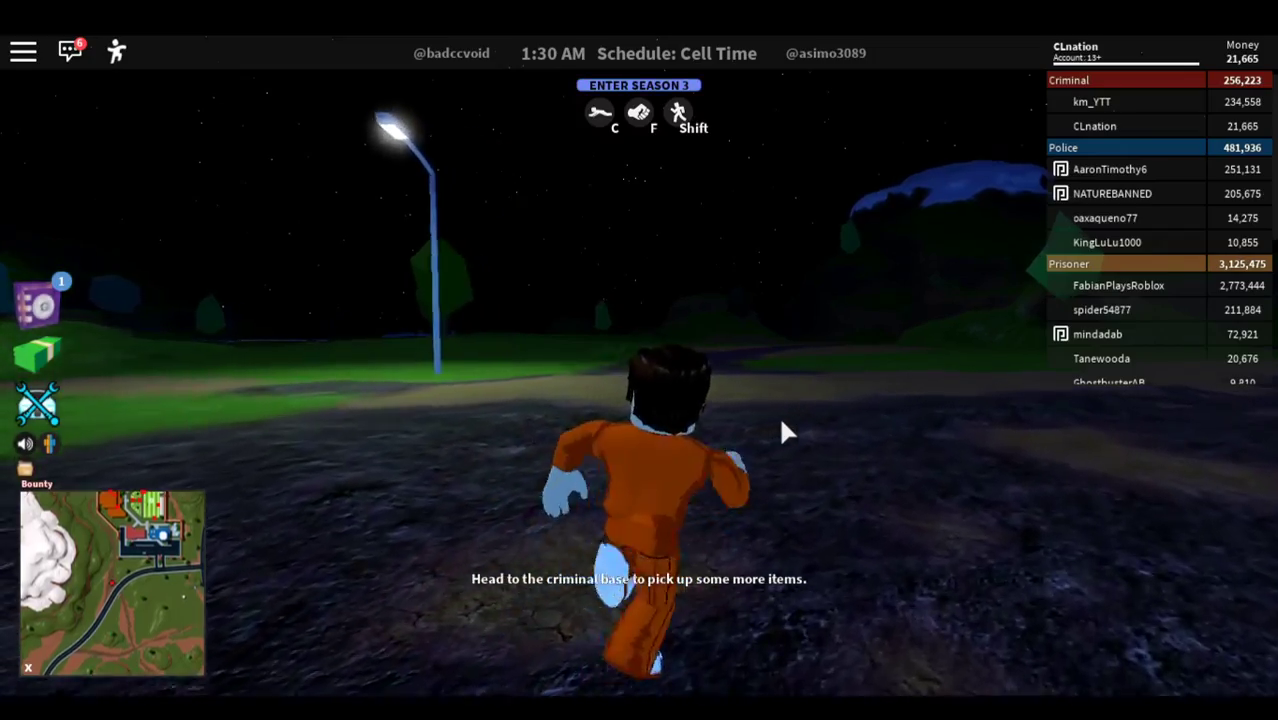
pyautogui.press('w')
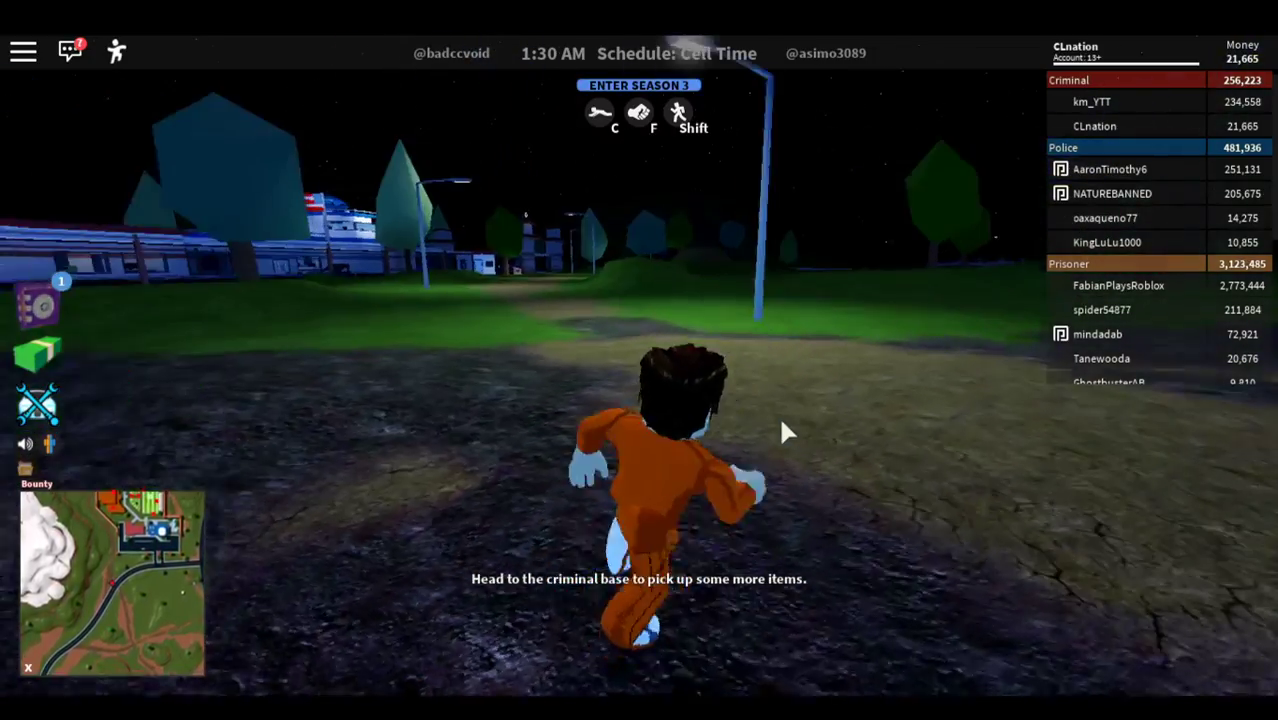
pyautogui.press('w')
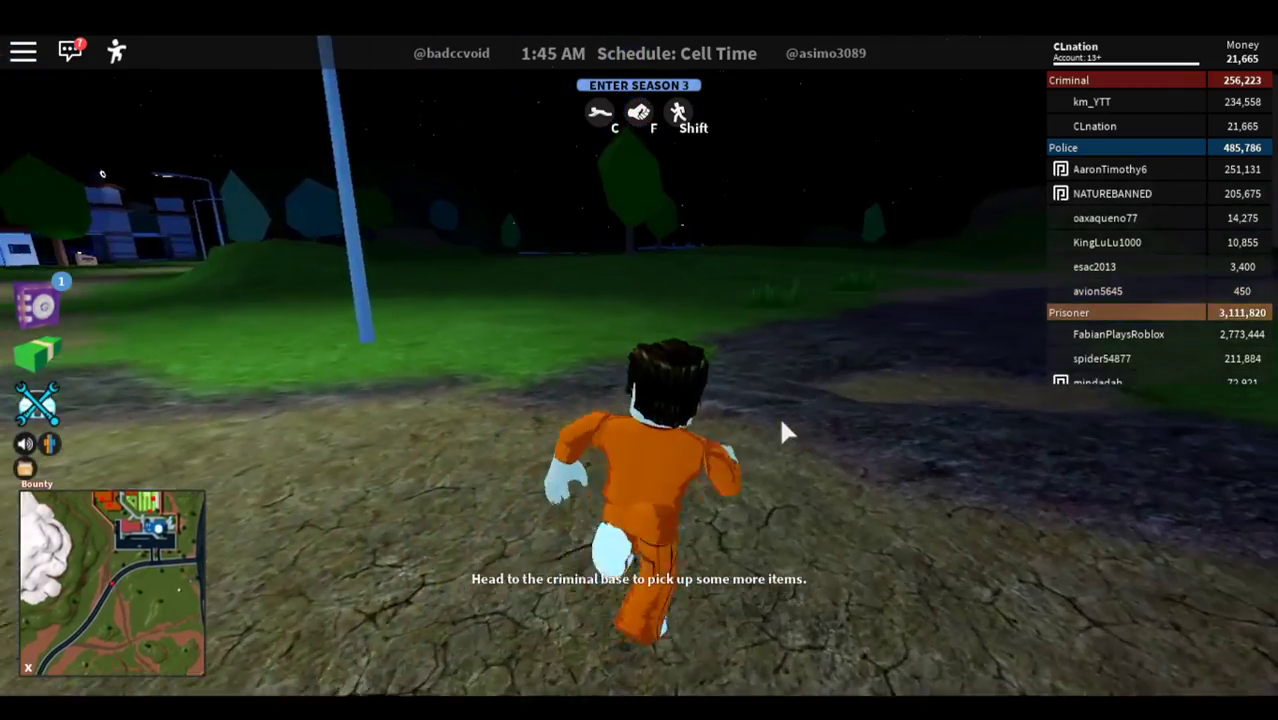
pyautogui.press('w')
pyautogui.press('w')
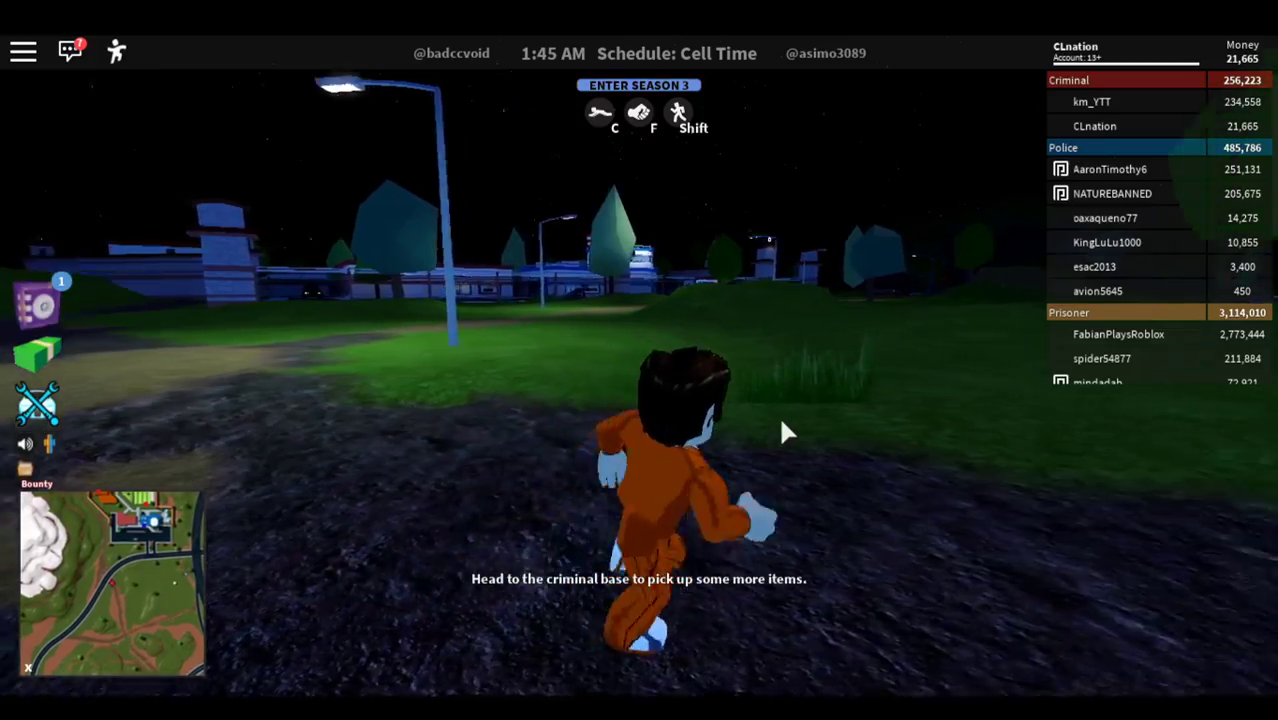
pyautogui.press('w')
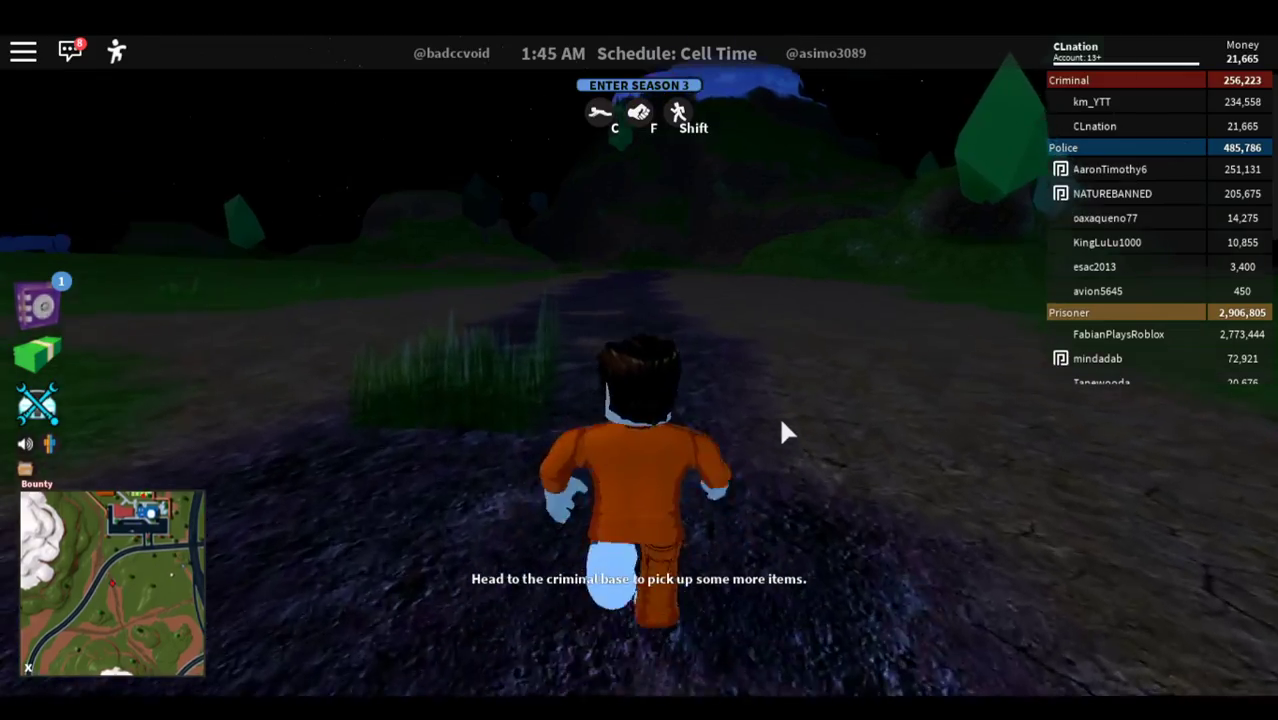
# Step: Head away from the buildings past the blue-topped hill into the grassland
pyautogui.press('w')
pyautogui.press('w')
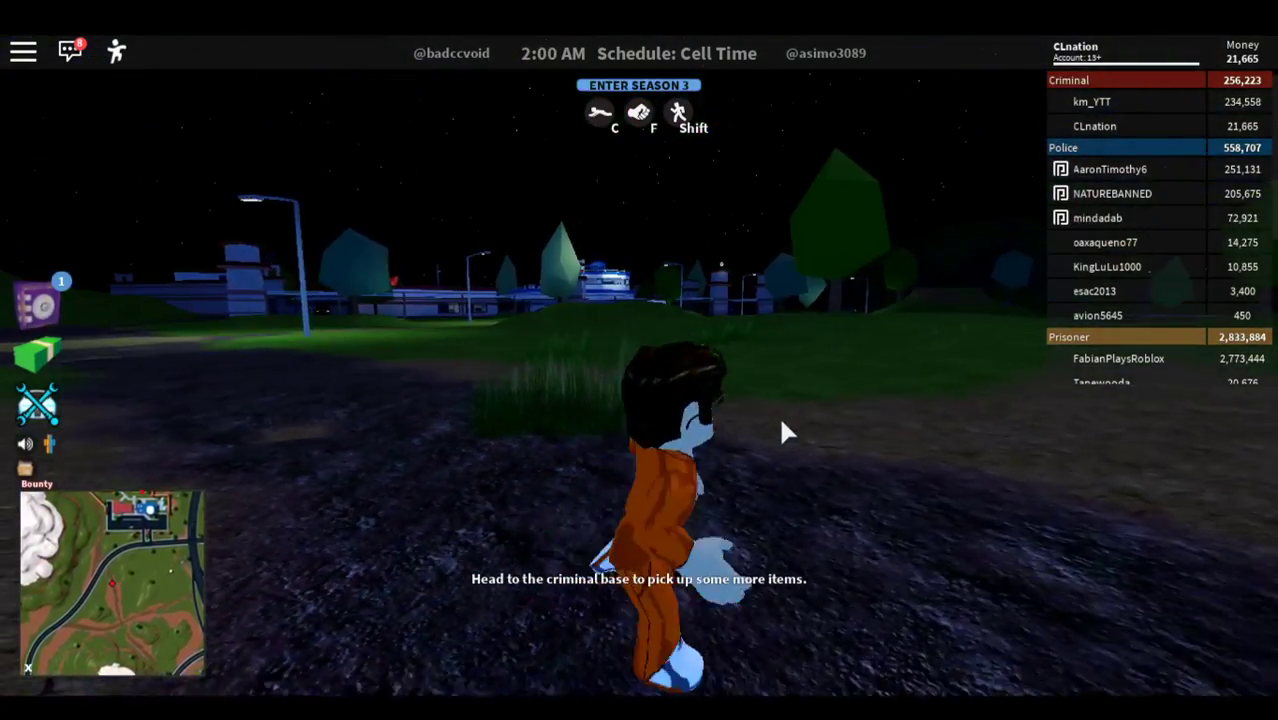
pyautogui.press('w')
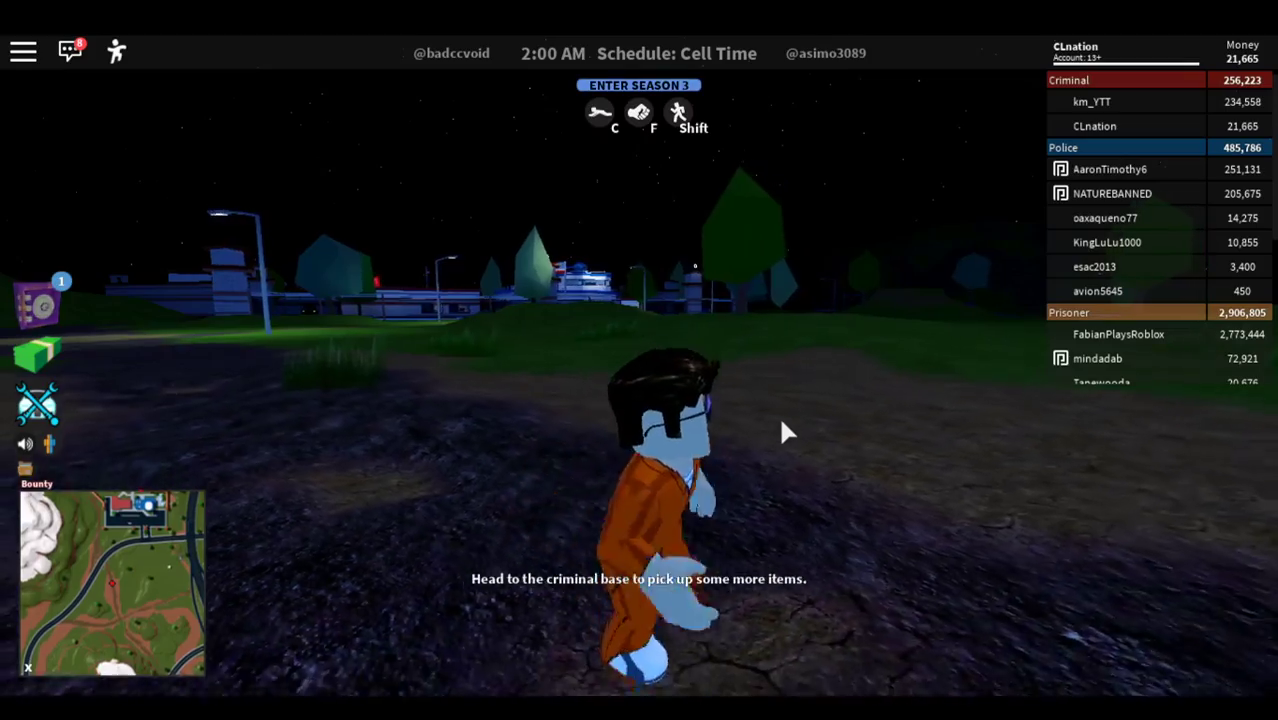
pyautogui.press('w')
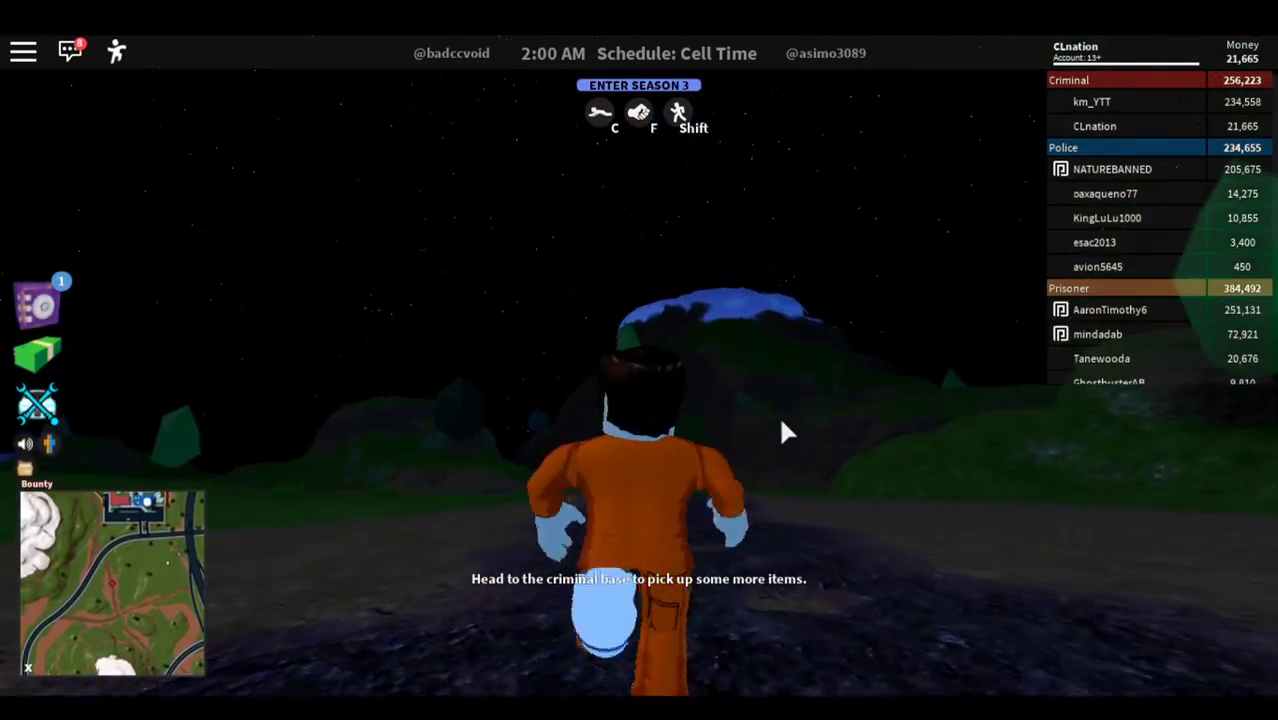
pyautogui.press('w')
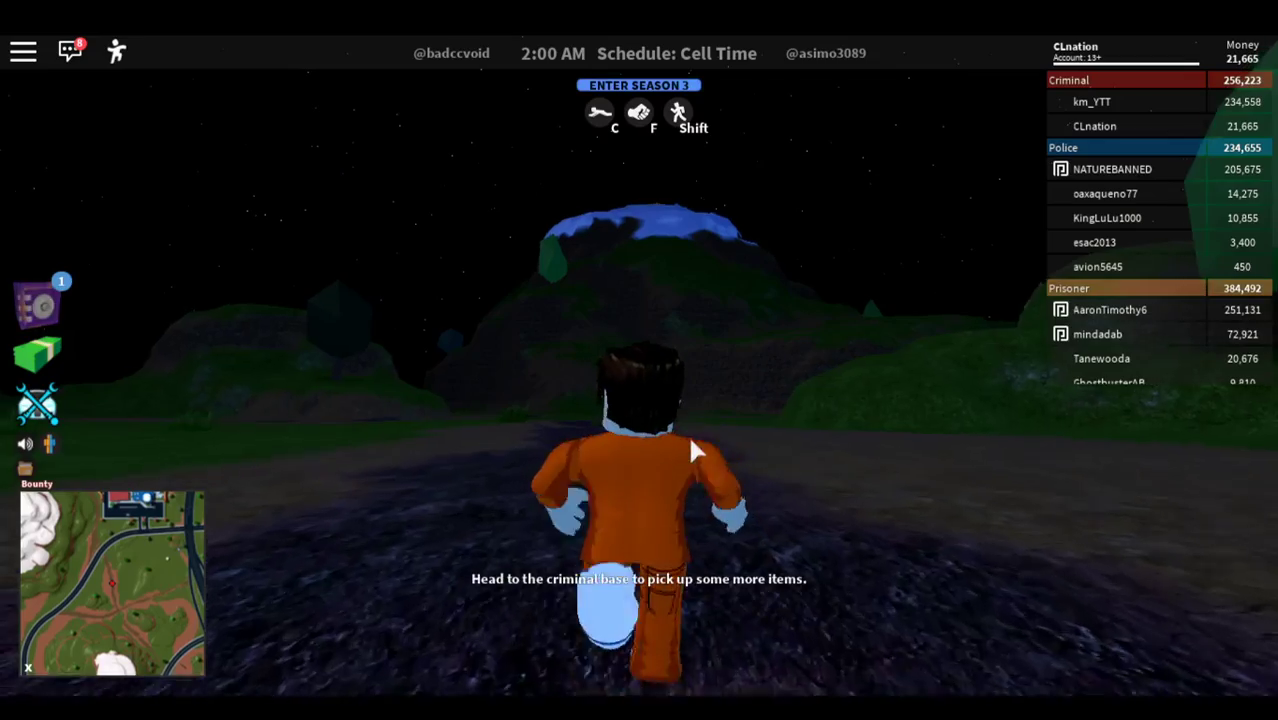
pyautogui.press('w')
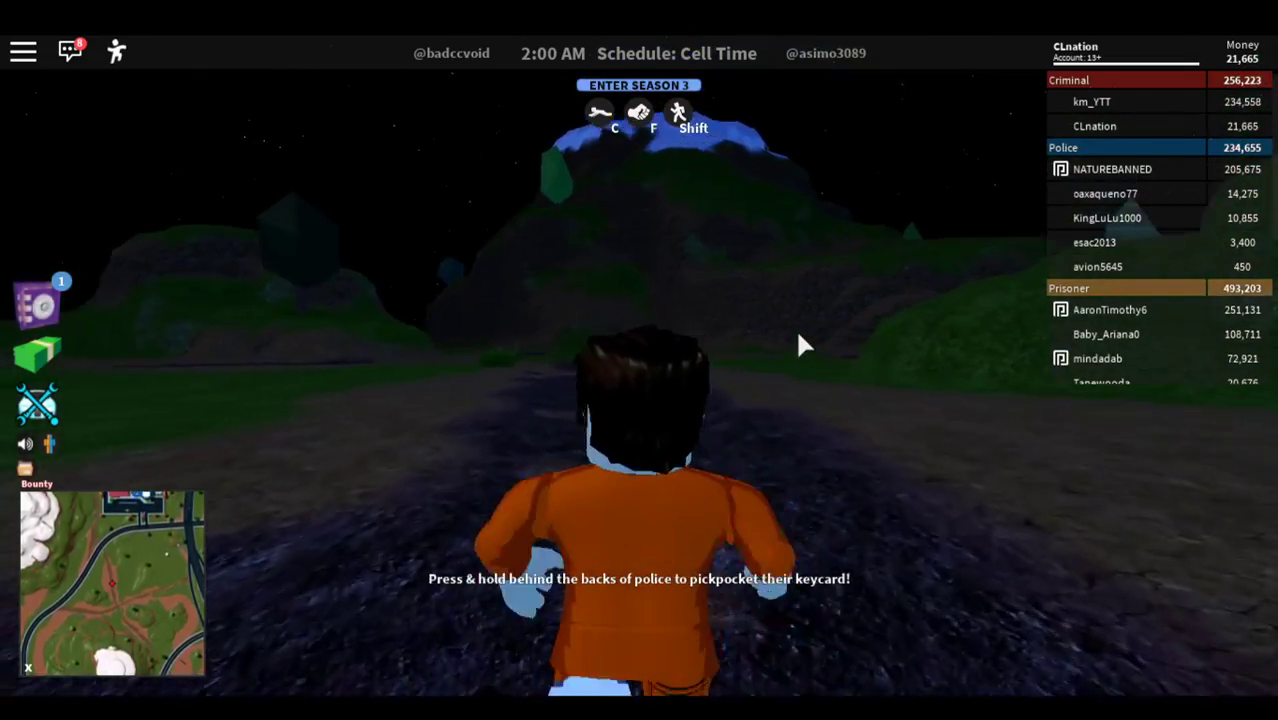
pyautogui.press('w')
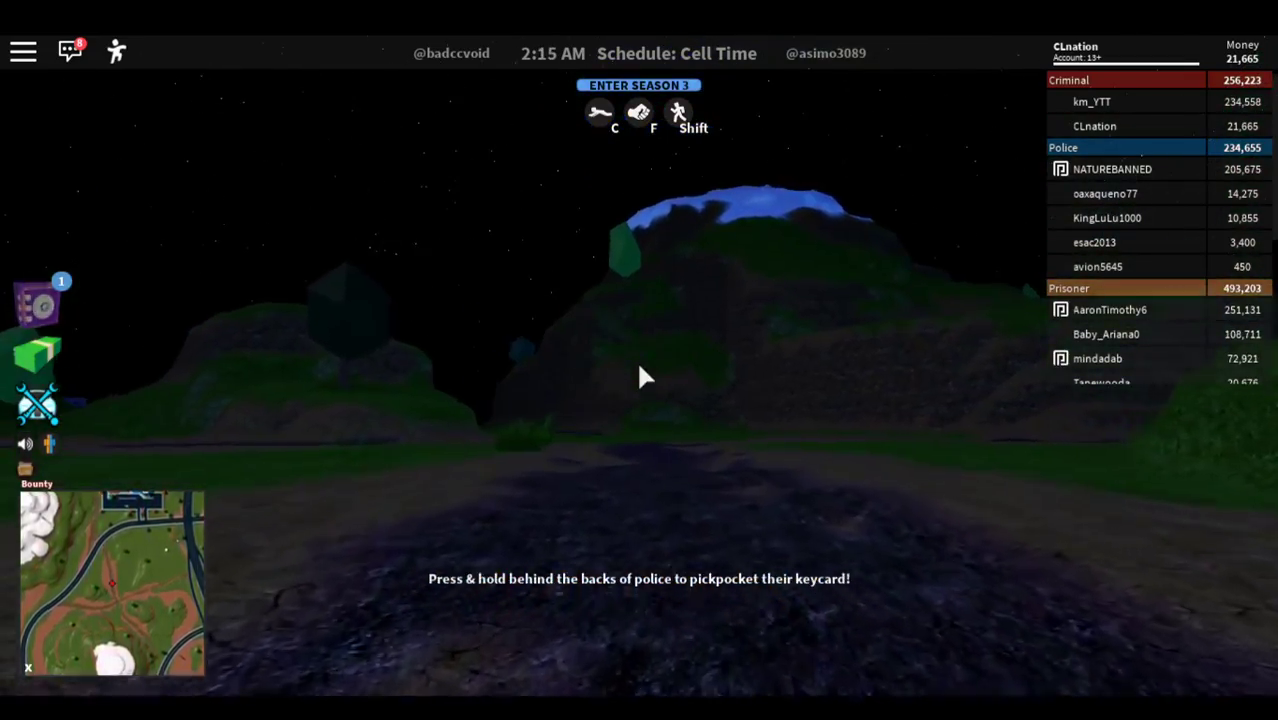
# Step: Run past the glowing ball and up the grassy slope into the valley by the mossy hill
pyautogui.press('w')
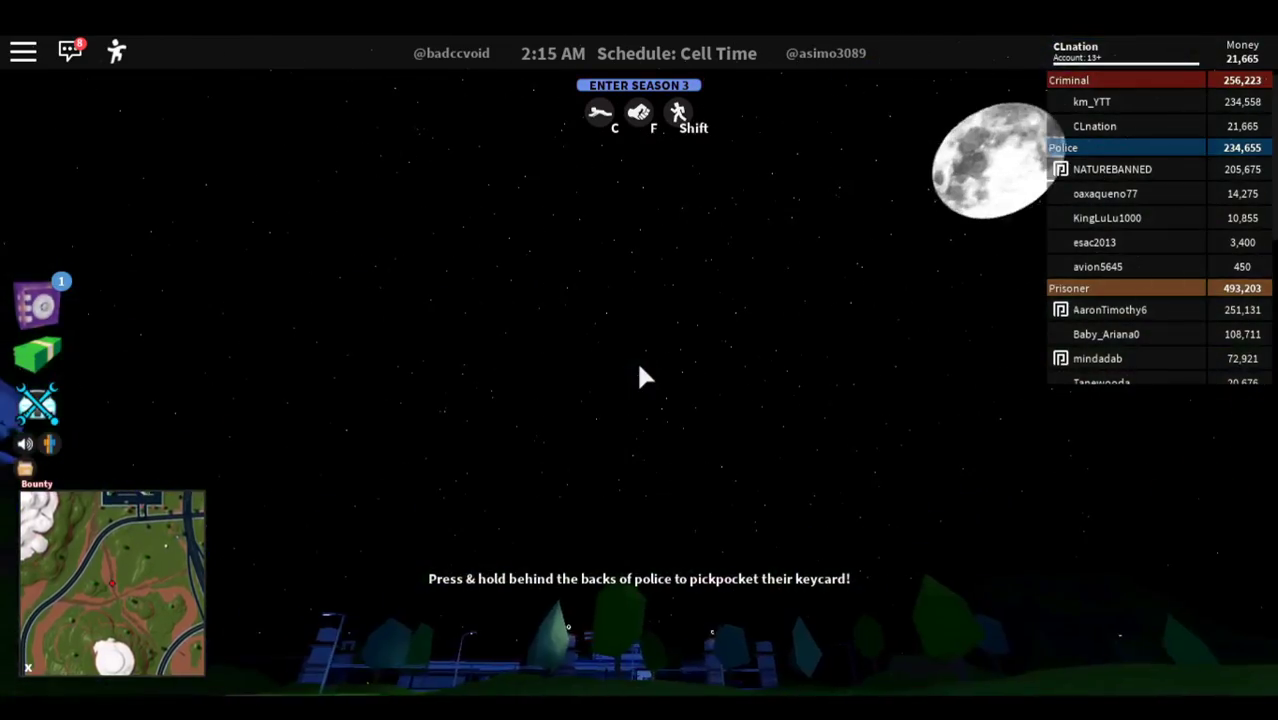
pyautogui.press('w')
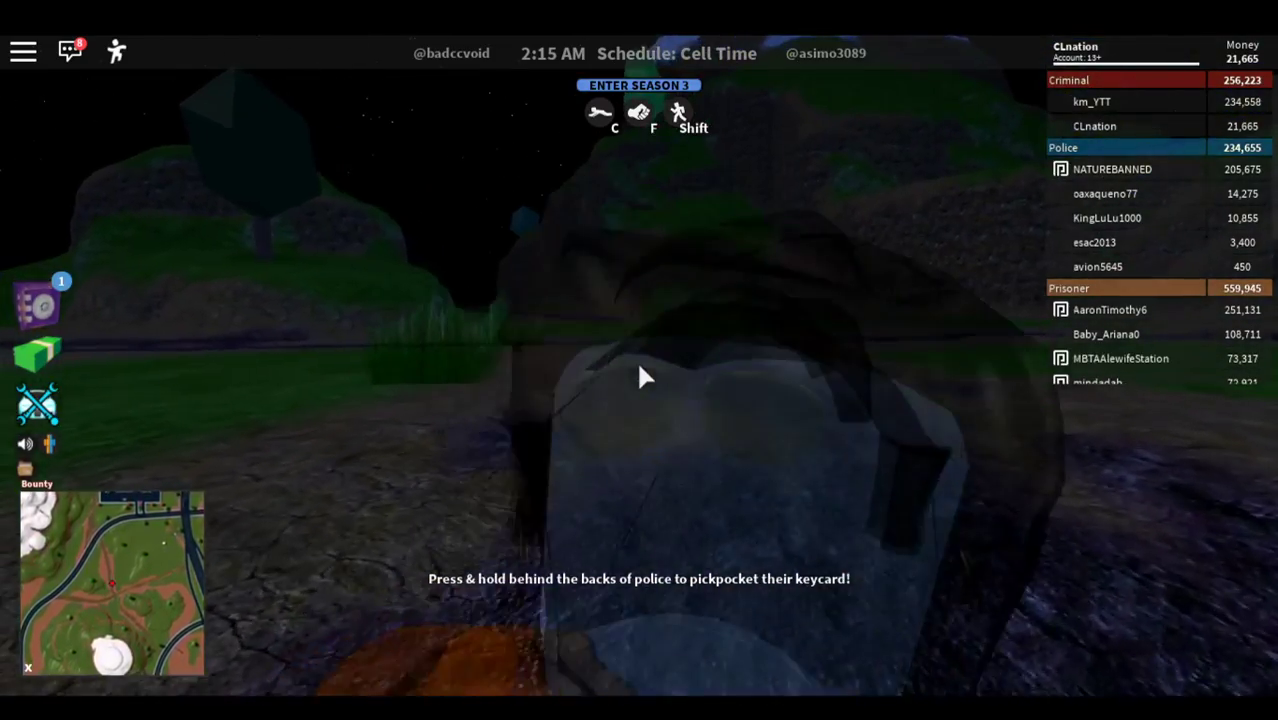
pyautogui.press('w')
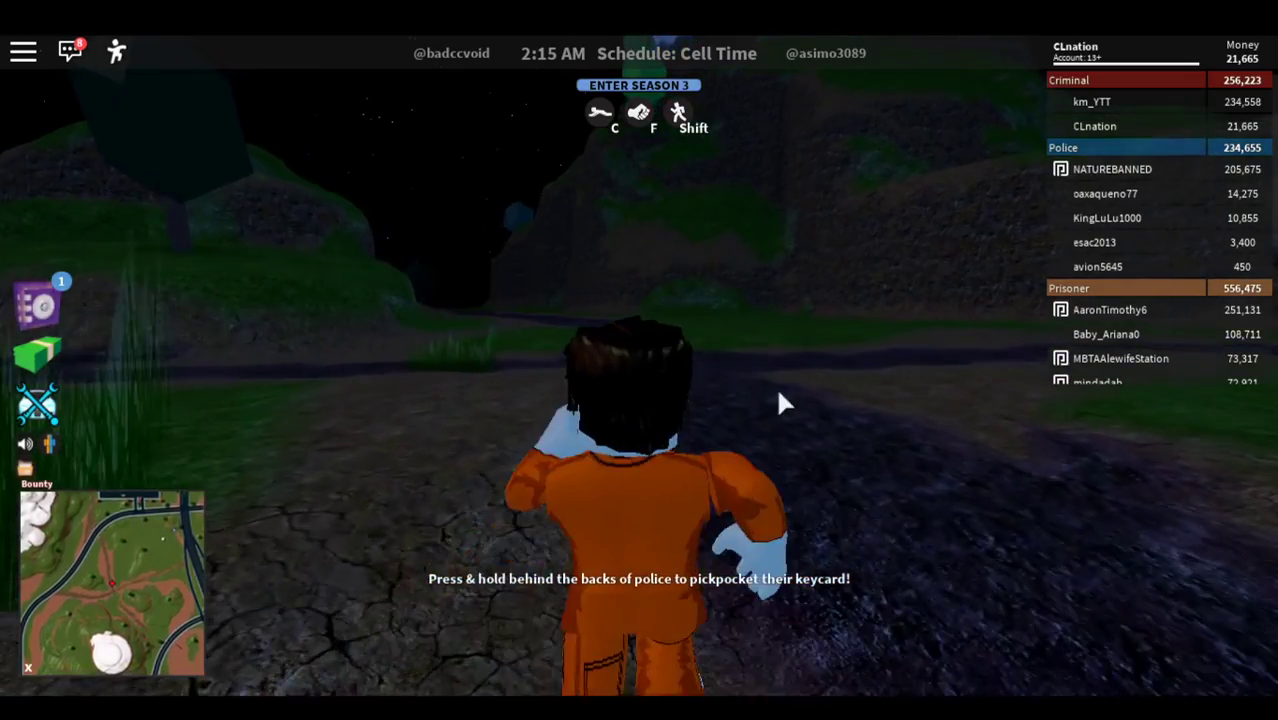
pyautogui.press('w')
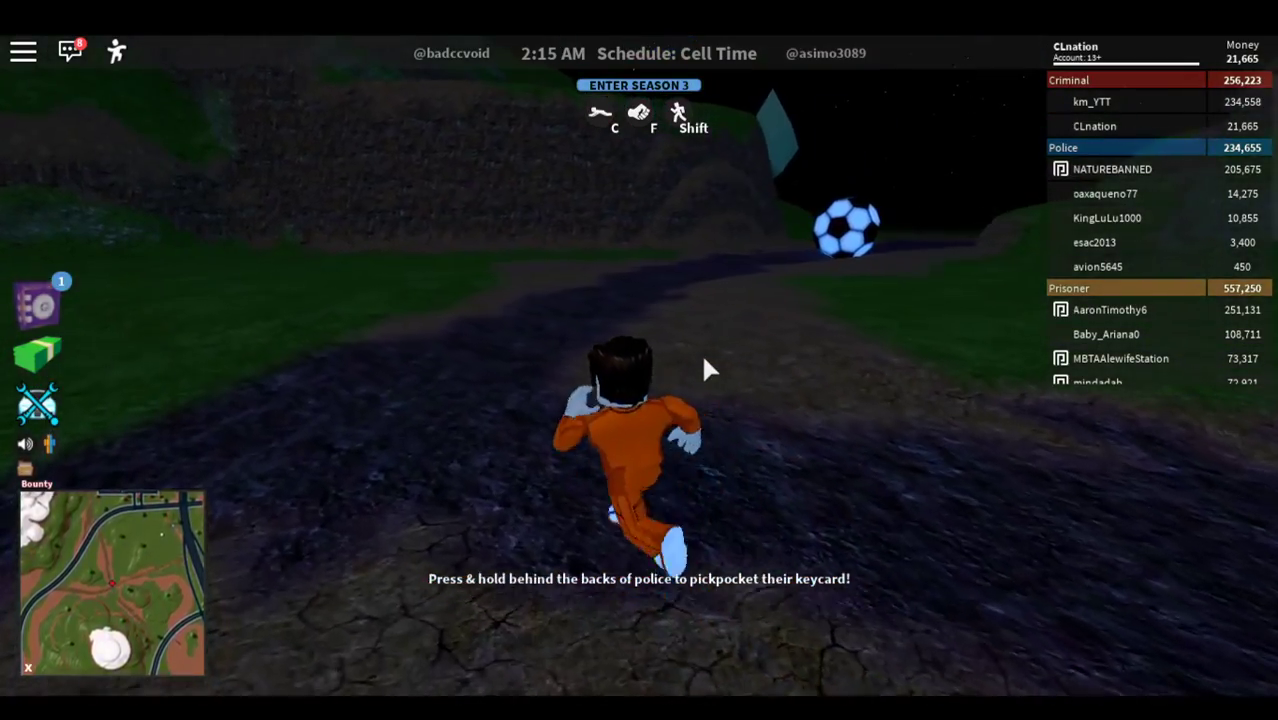
pyautogui.press('w')
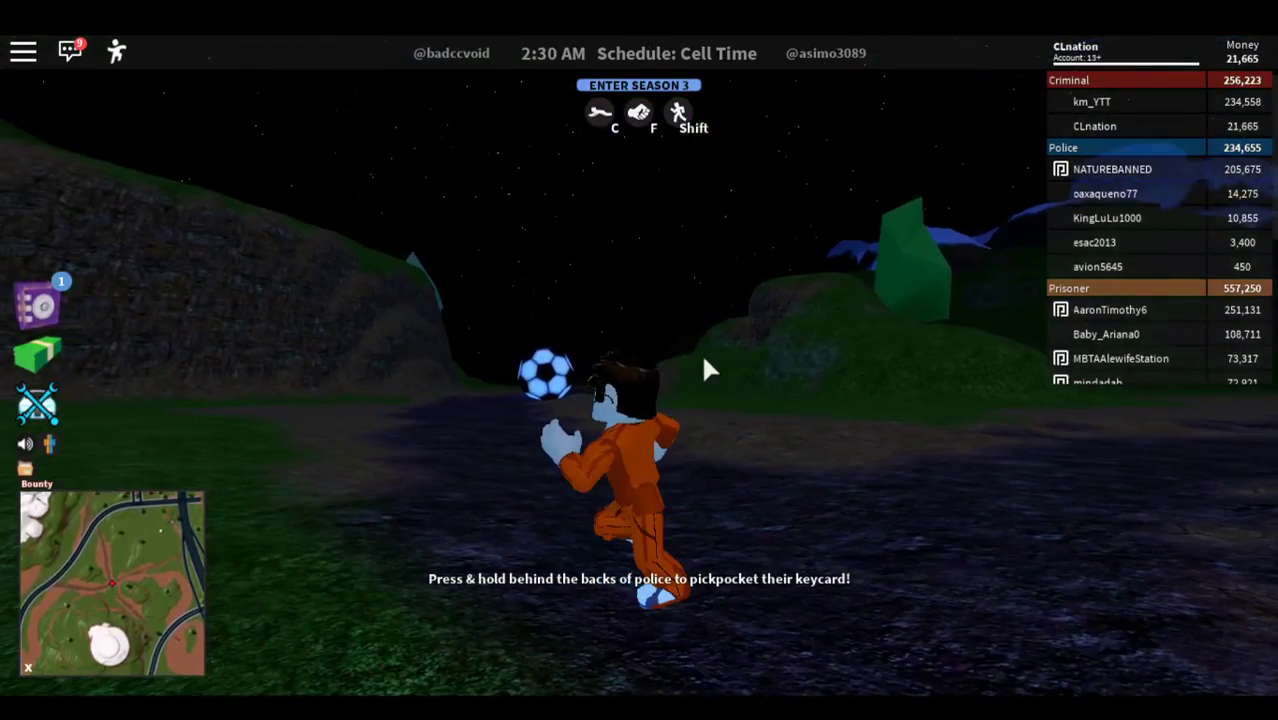
pyautogui.press('w')
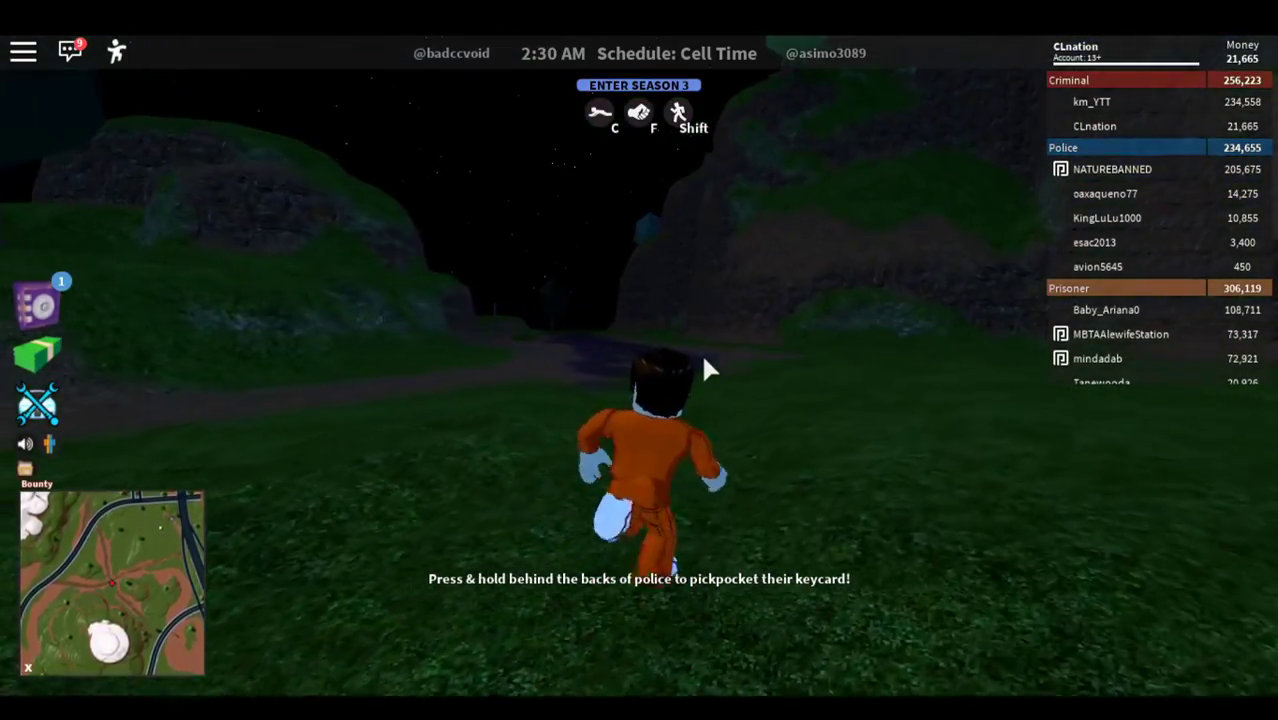
pyautogui.press('w')
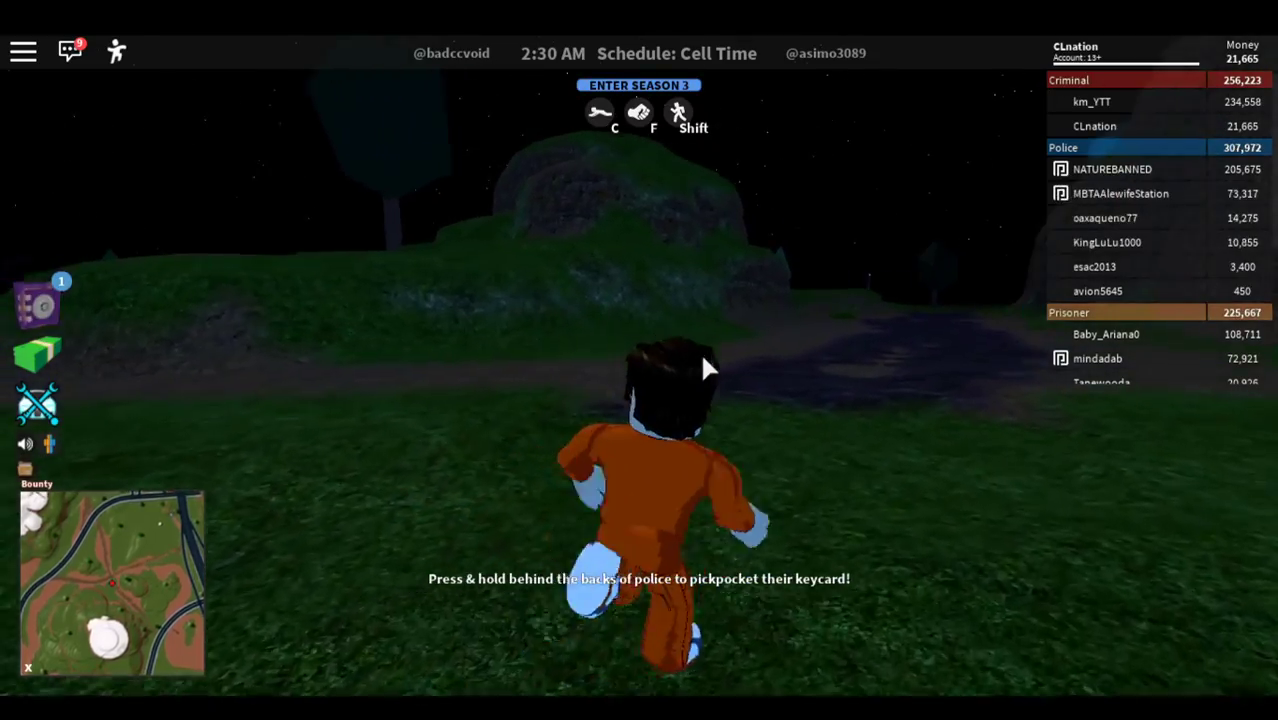
pyautogui.press('w')
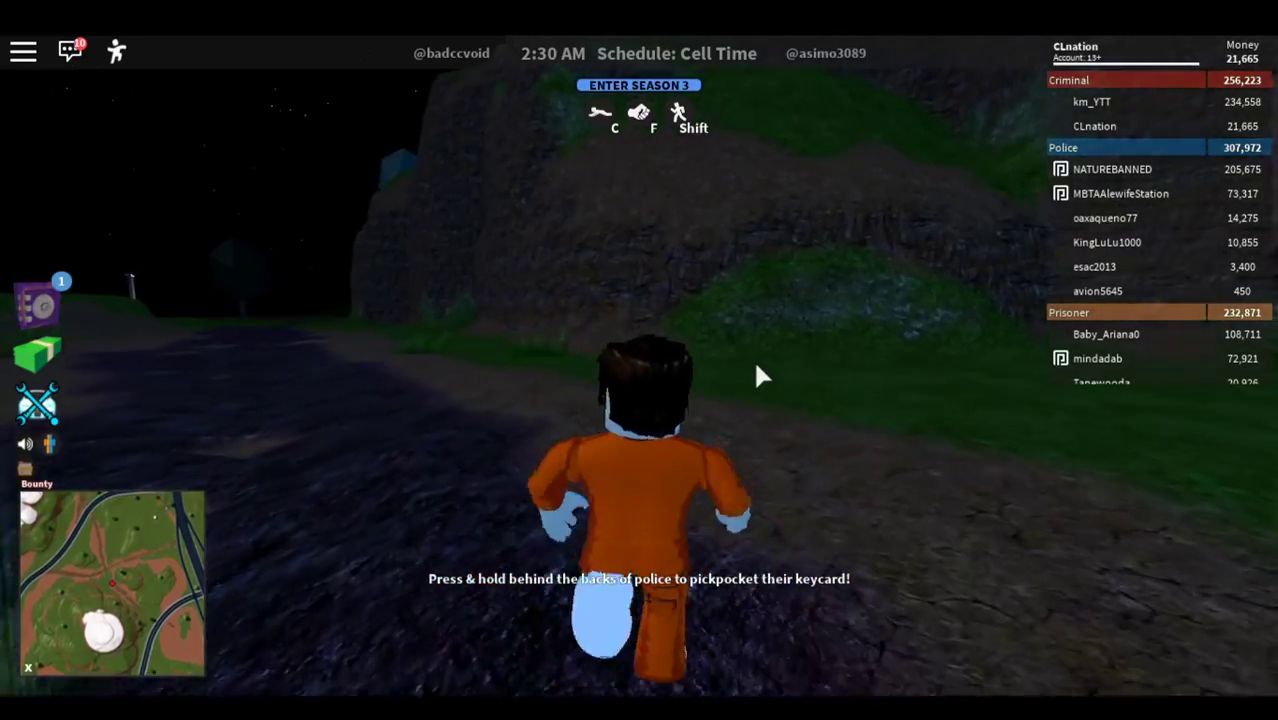
# Step: Jump onto the mossy hill and climb the rocky slope toward the rock face
pyautogui.press('s')
pyautogui.press('w')
pyautogui.press('w')
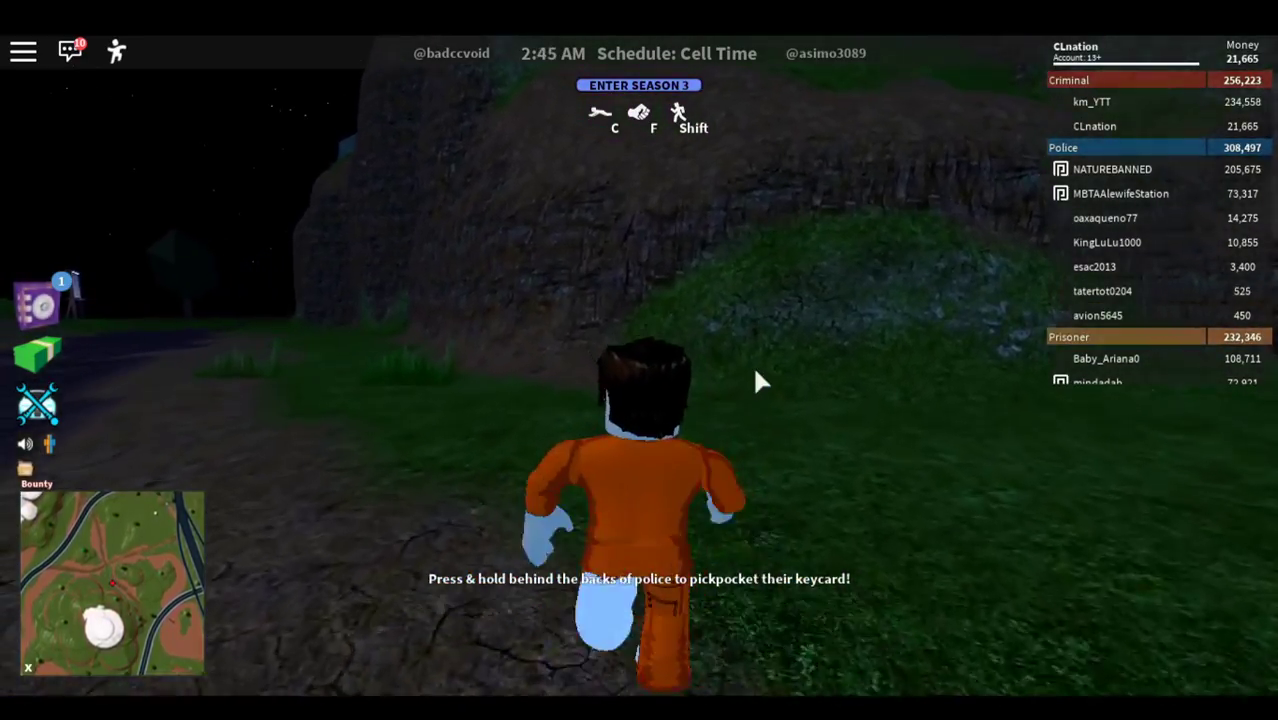
pyautogui.press('w')
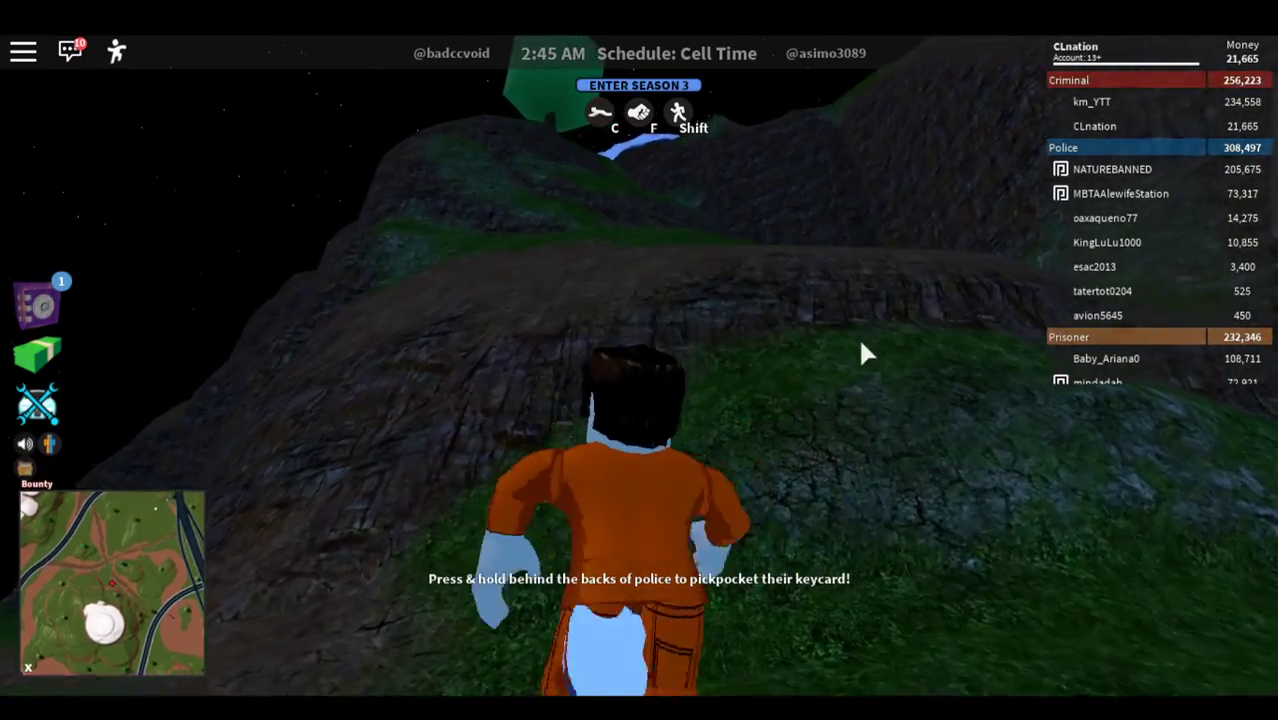
pyautogui.press('w')
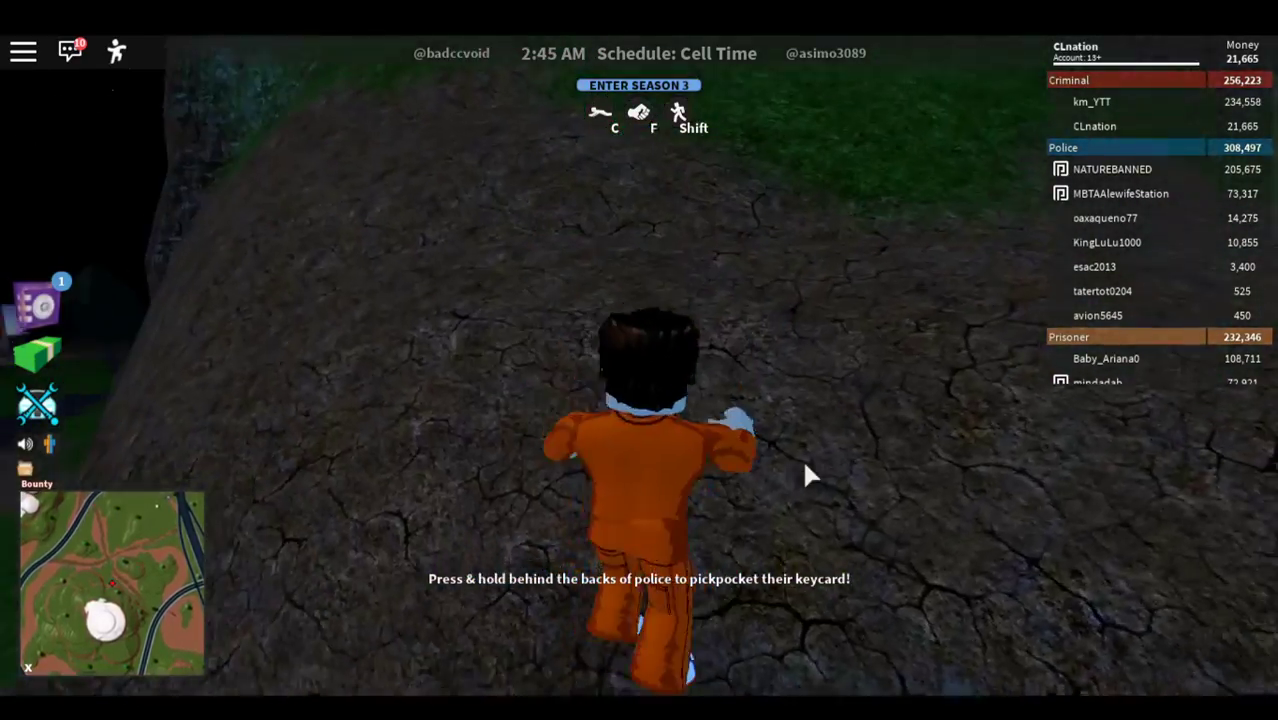
pyautogui.press('w')
pyautogui.press('w')
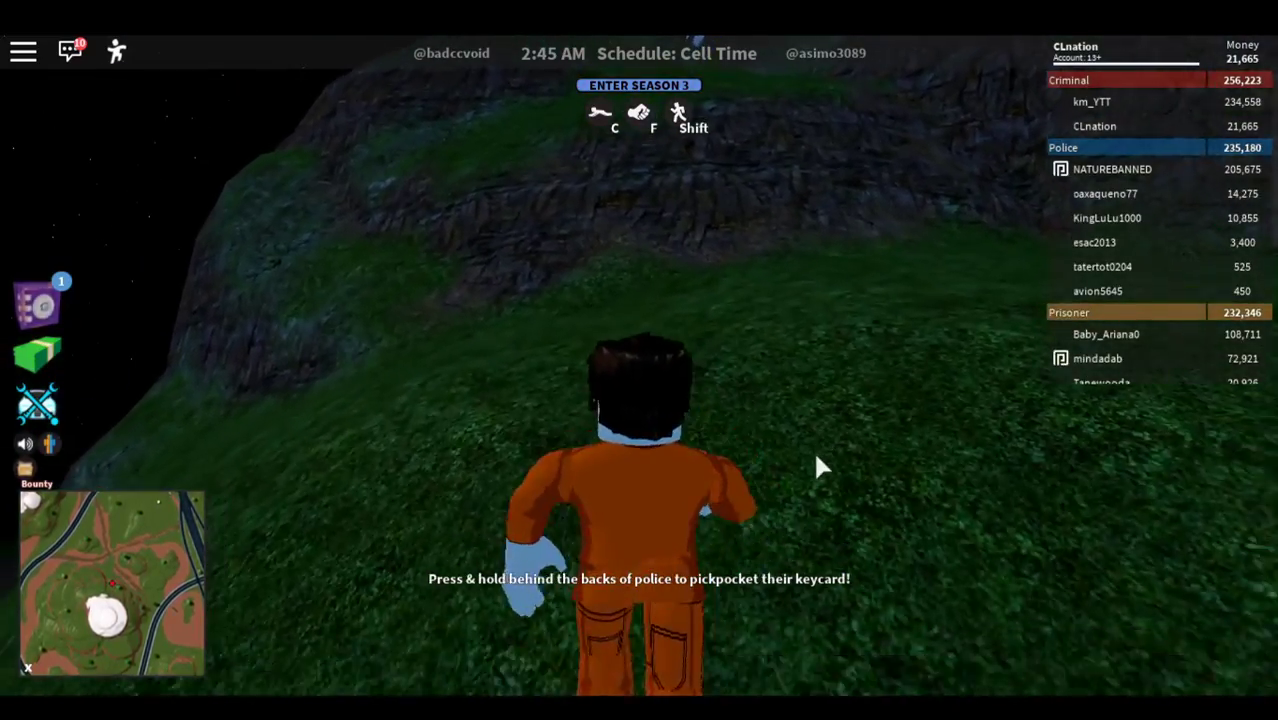
# Step: Run along the rock face toward the fence, field and sign
pyautogui.press('w')
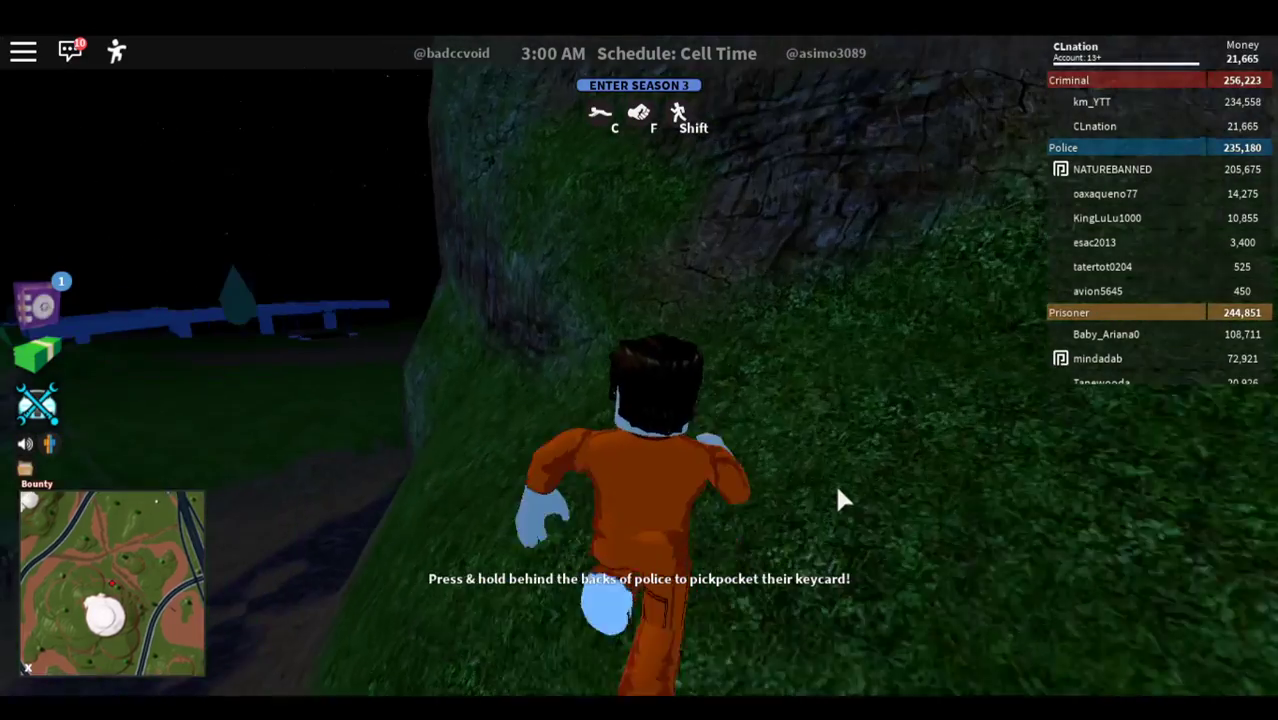
pyautogui.press('w')
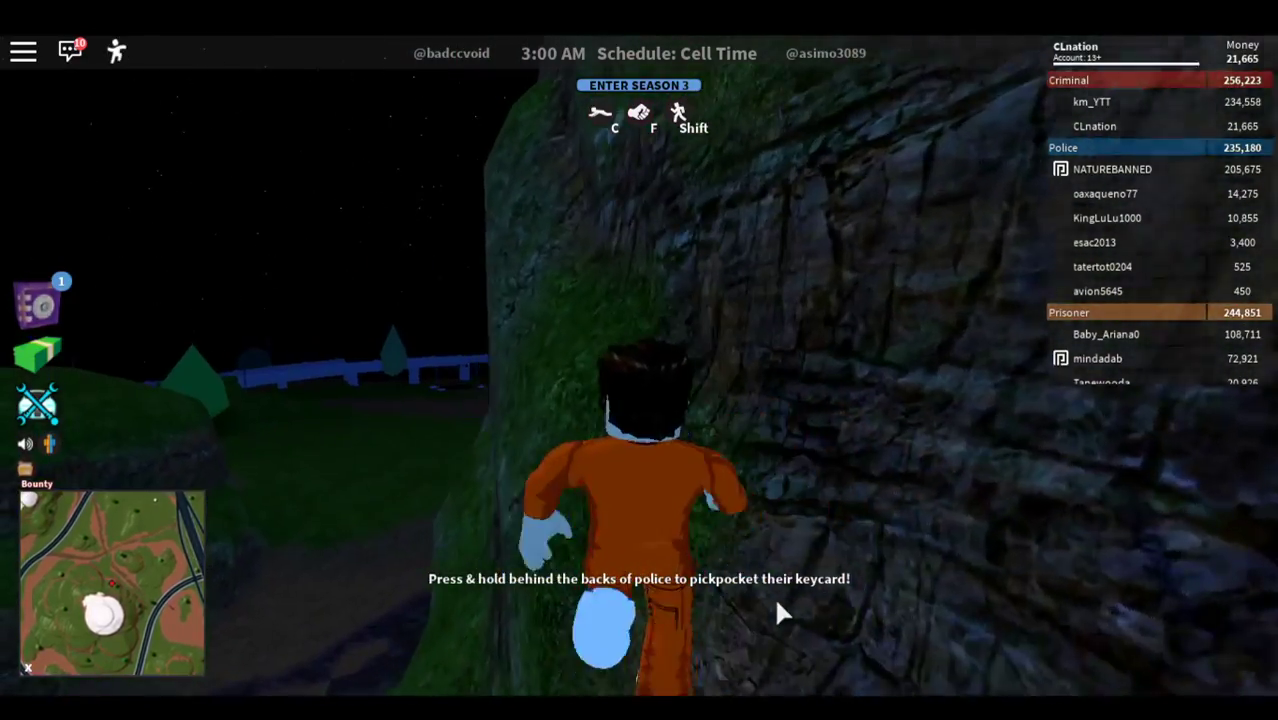
pyautogui.press('w')
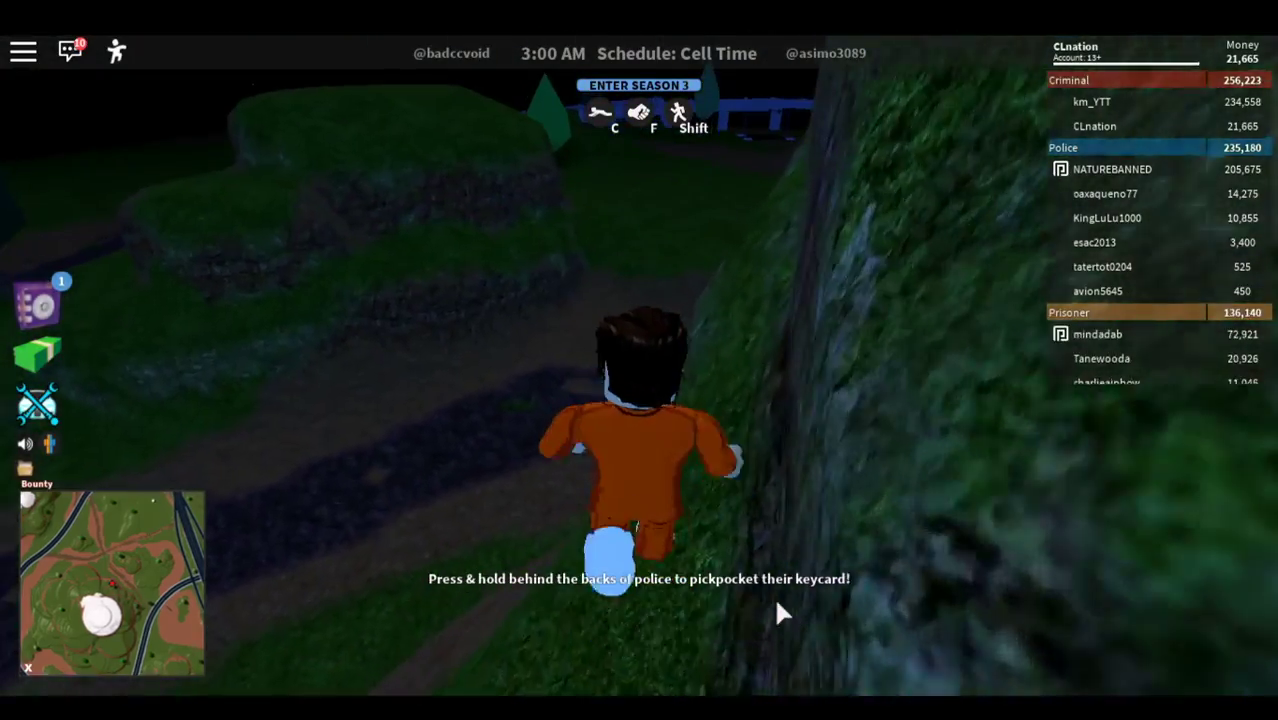
pyautogui.press('w')
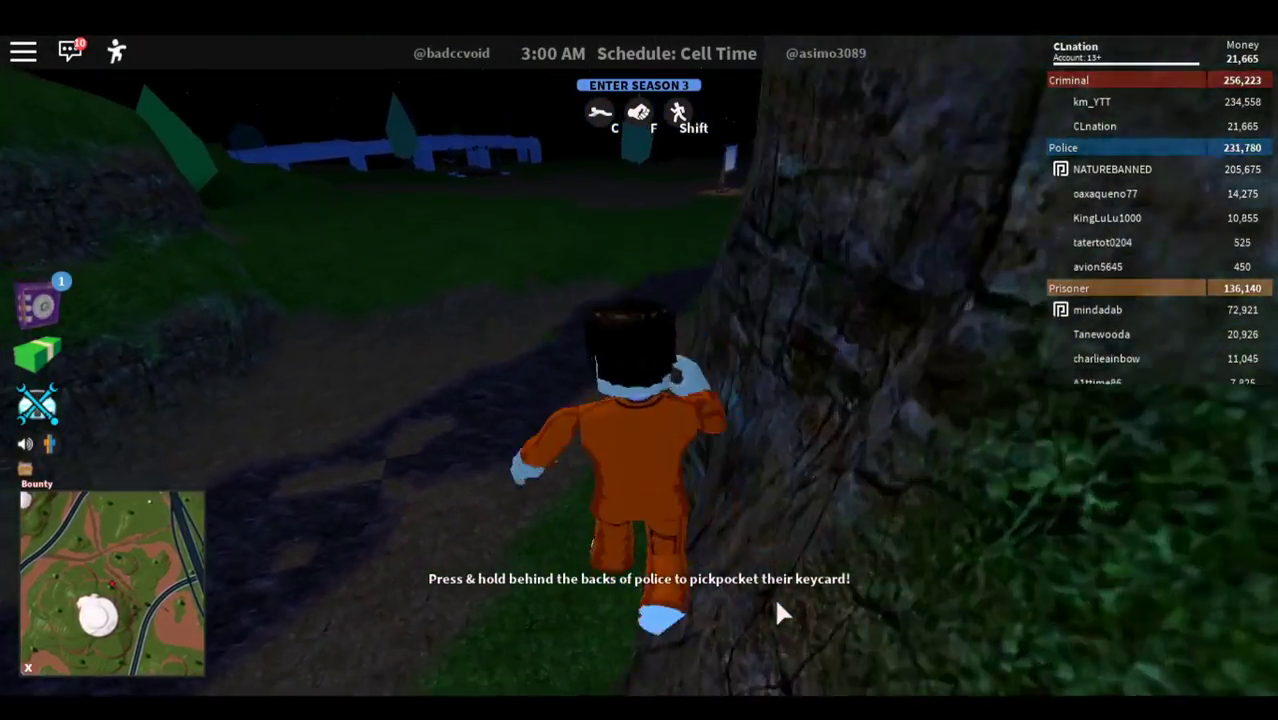
pyautogui.press('w')
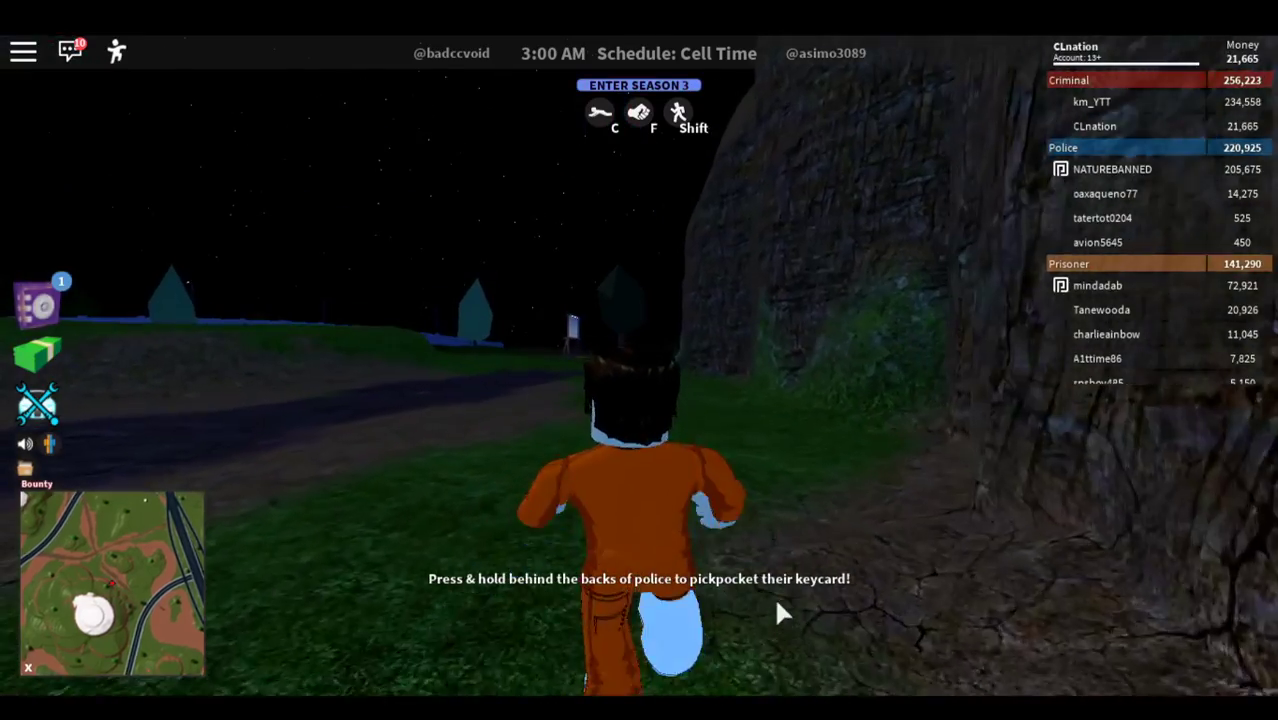
pyautogui.press('w')
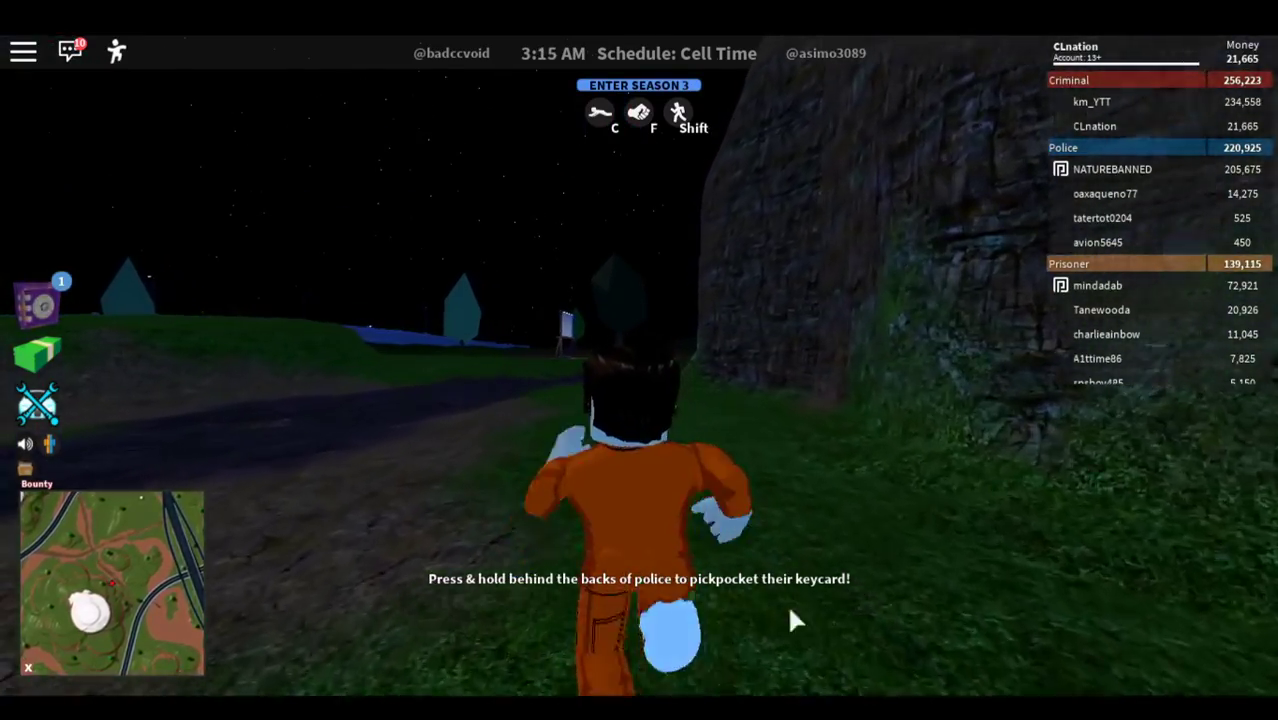
pyautogui.press('w')
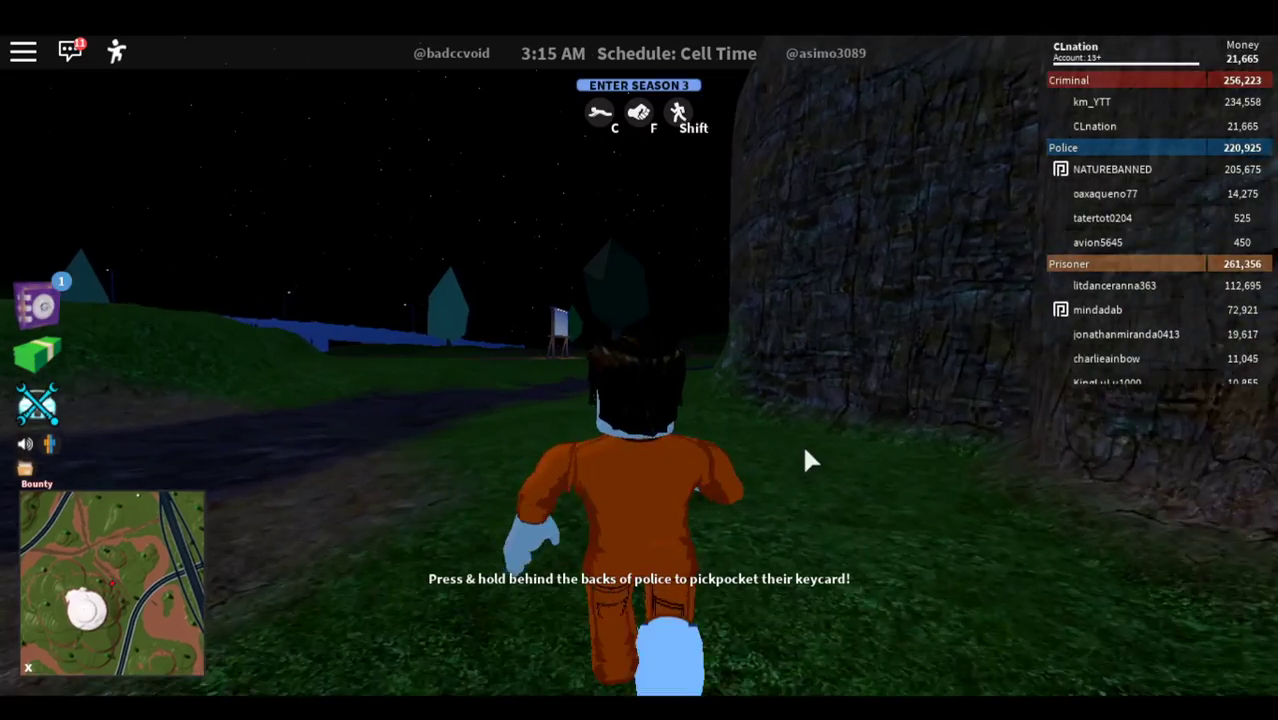
pyautogui.press('w')
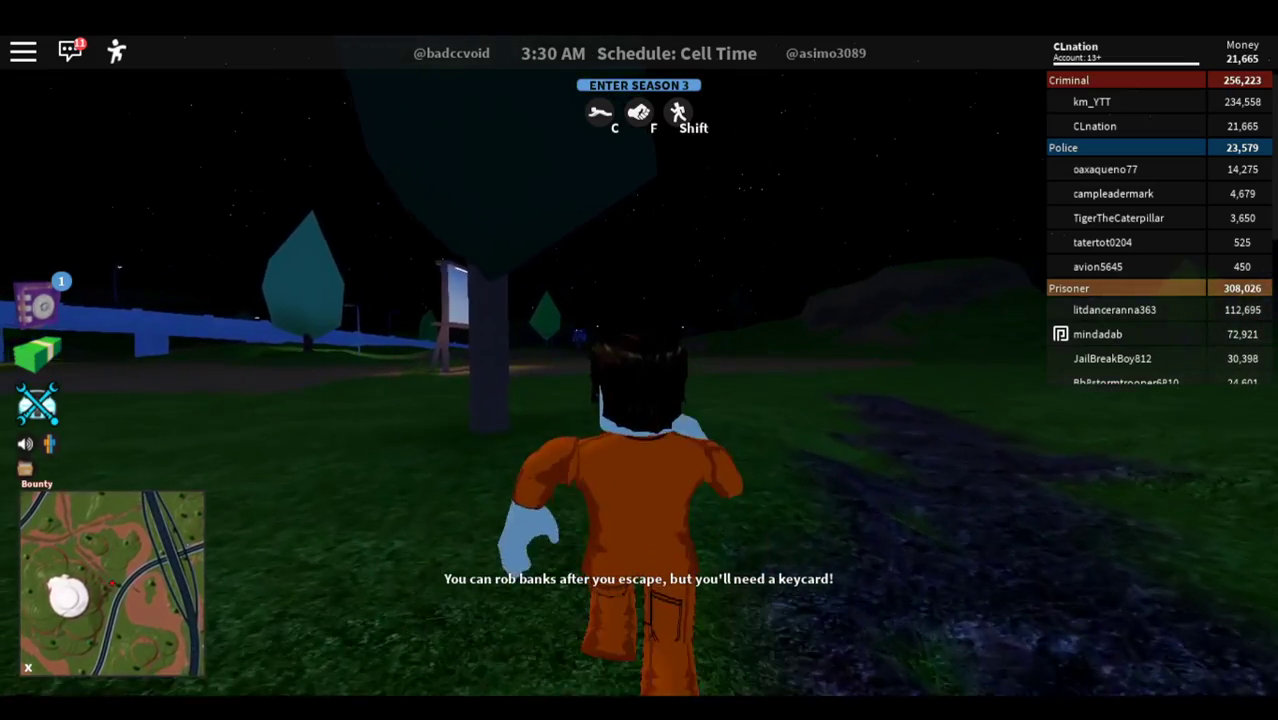
# Step: Run up to the lit billboard and on past it onto the dirt field
pyautogui.press('w')
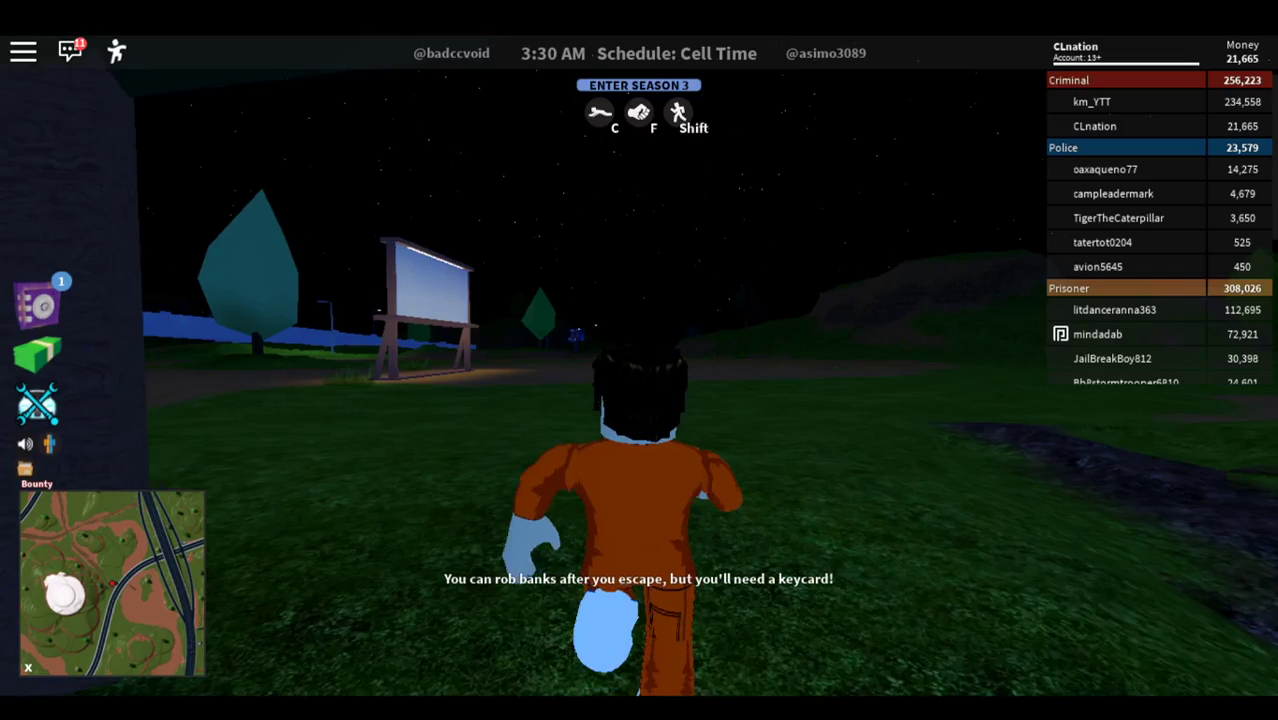
pyautogui.press('w')
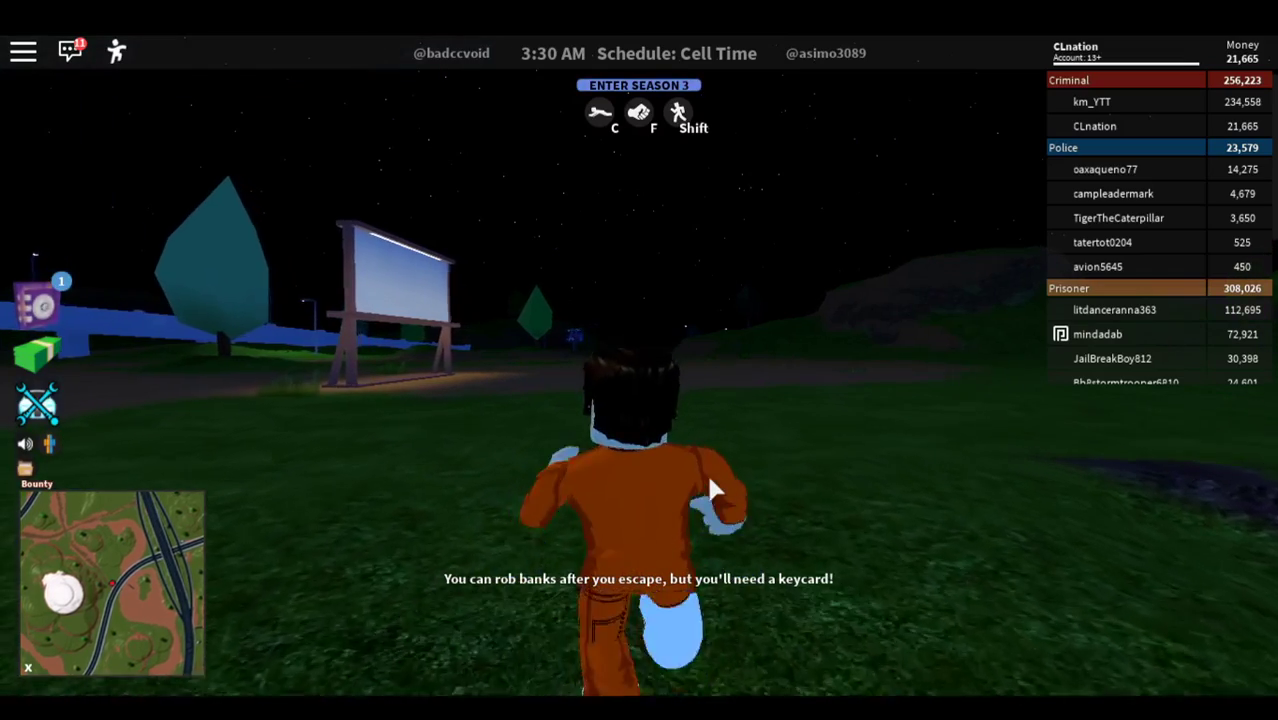
pyautogui.press('a')
pyautogui.press('d')
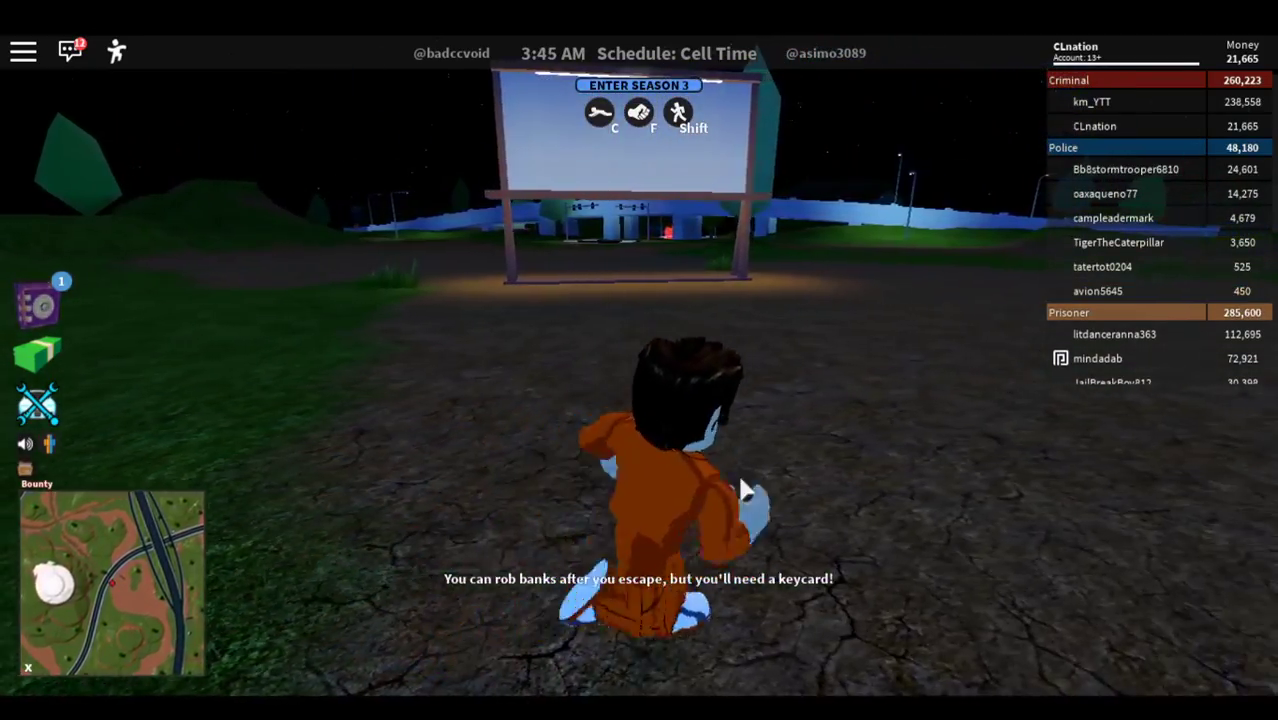
pyautogui.press('d')
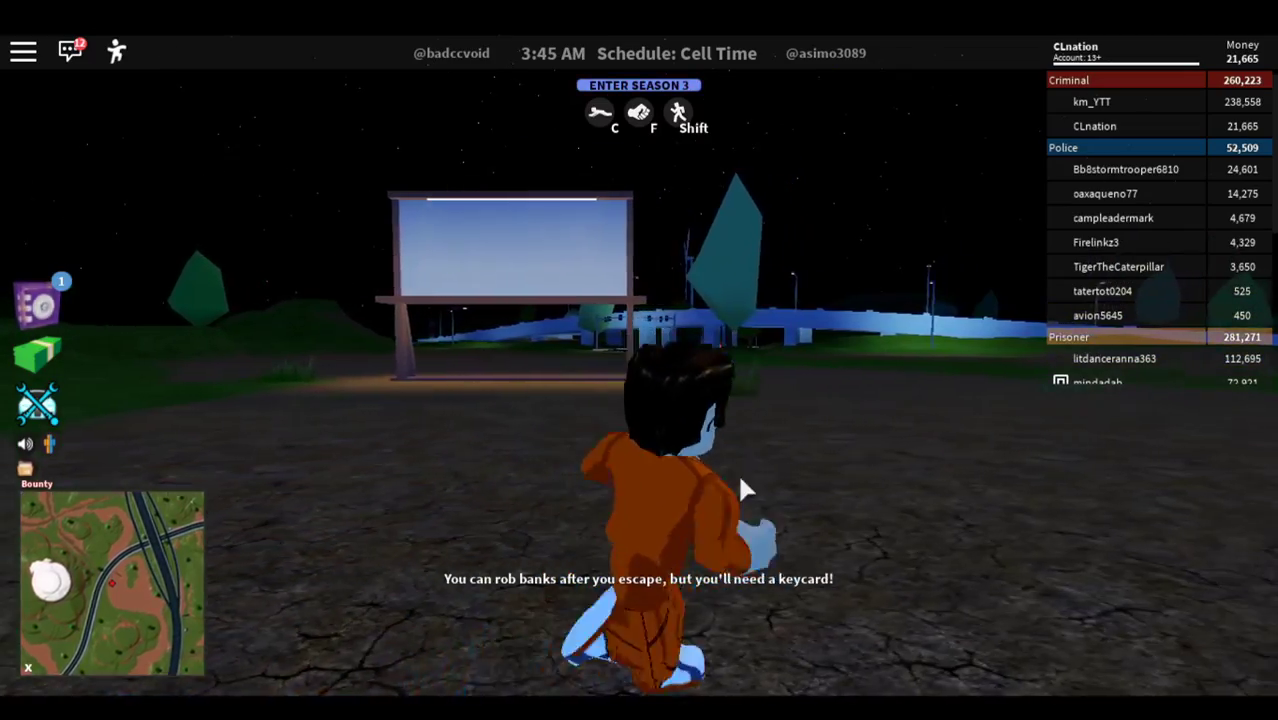
pyautogui.press('d')
pyautogui.press('d')
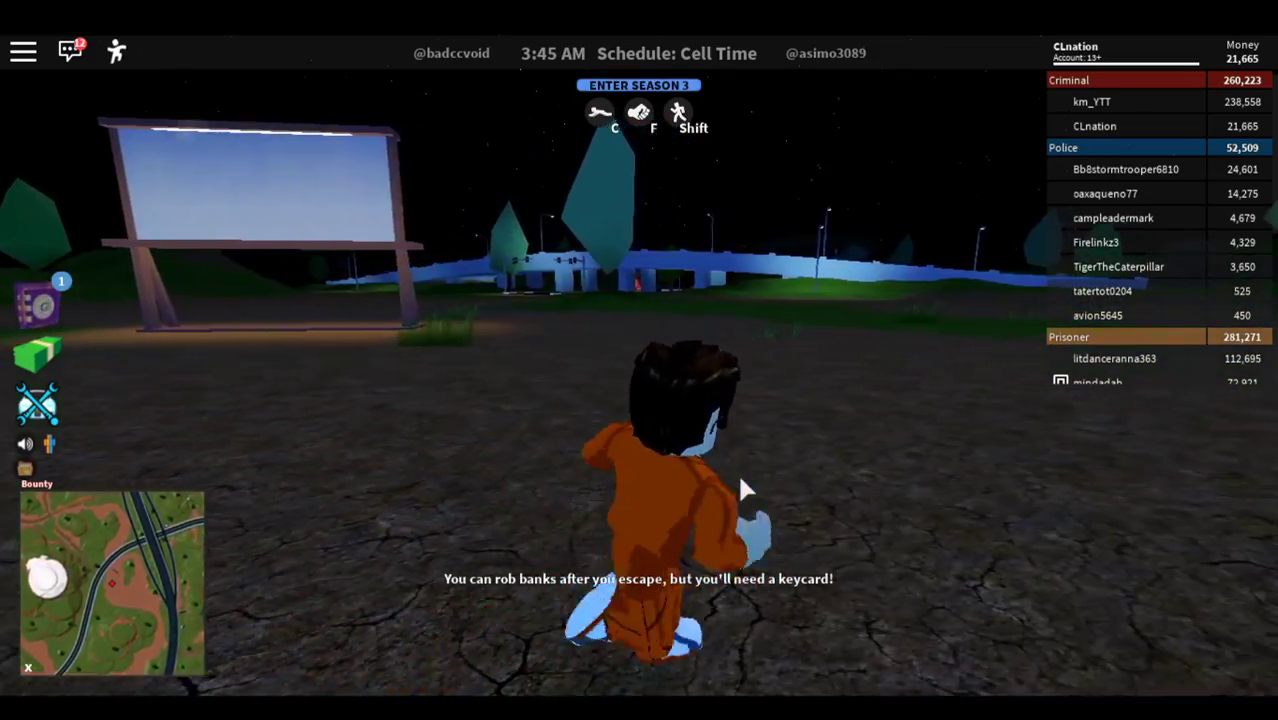
pyautogui.press('d')
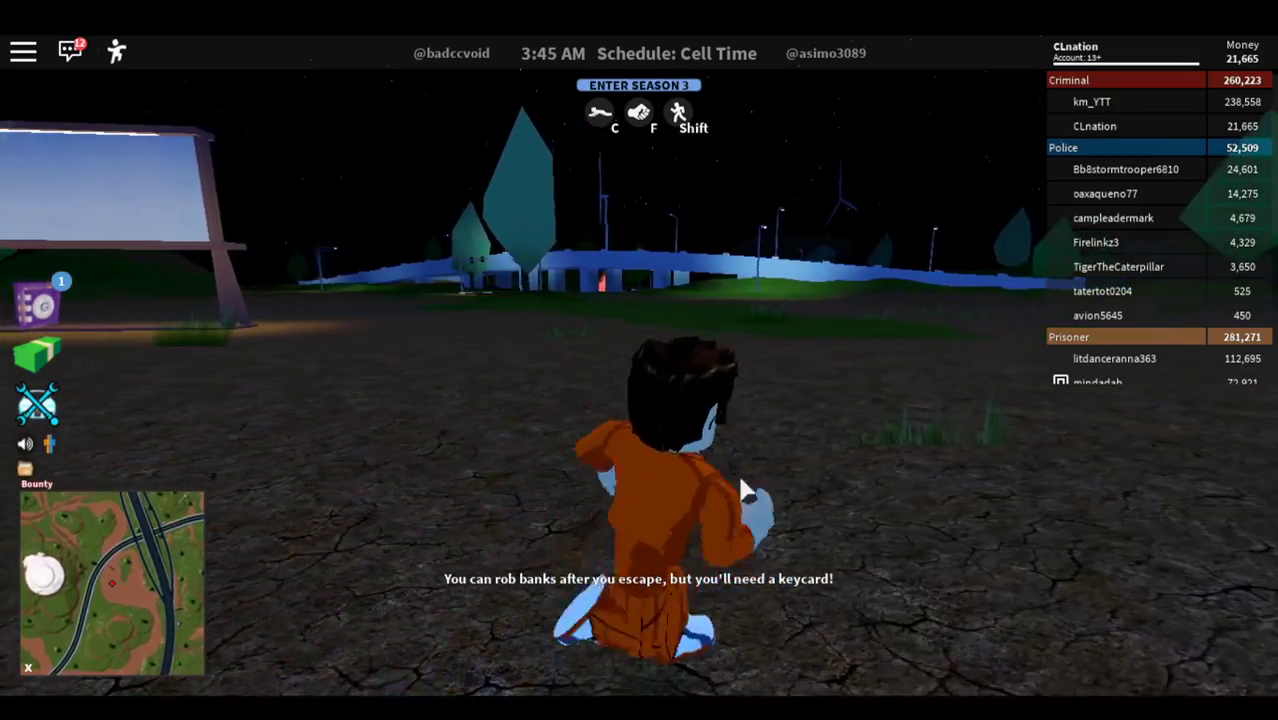
# Step: Cross the dirt field, climb over the grassy hill crest onto the rocks facing the city
pyautogui.press('w')
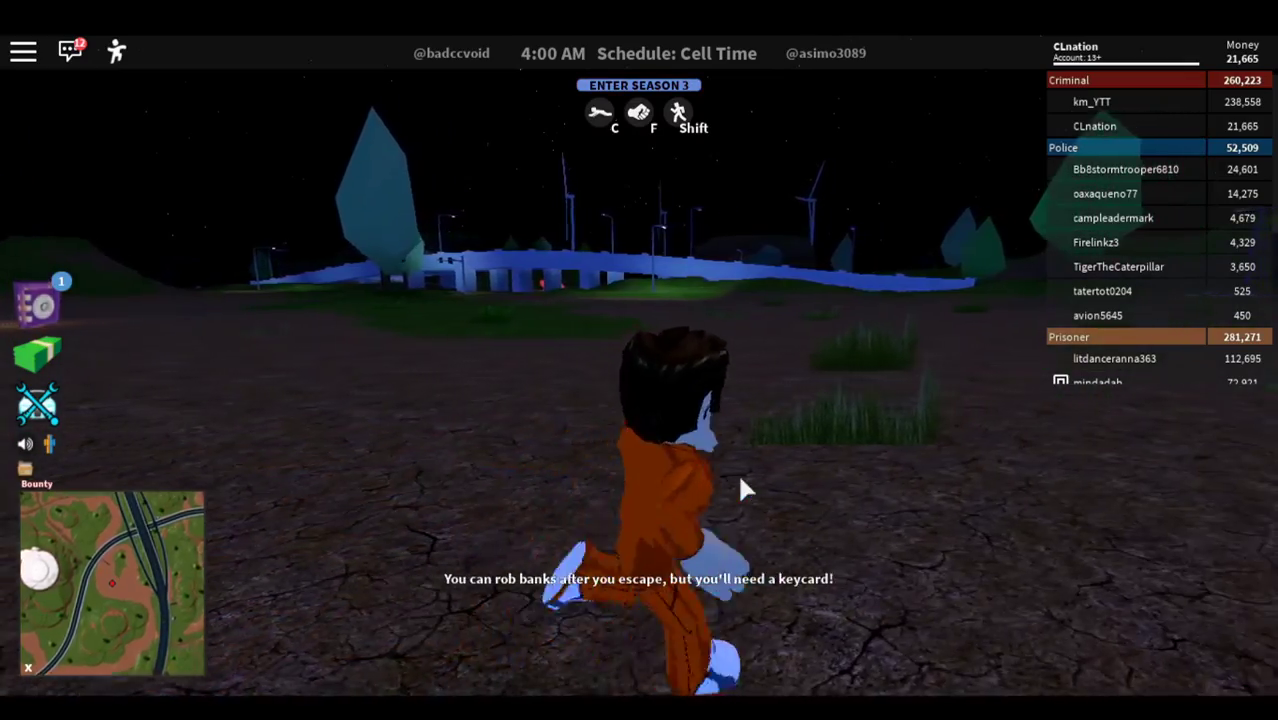
pyautogui.press('w')
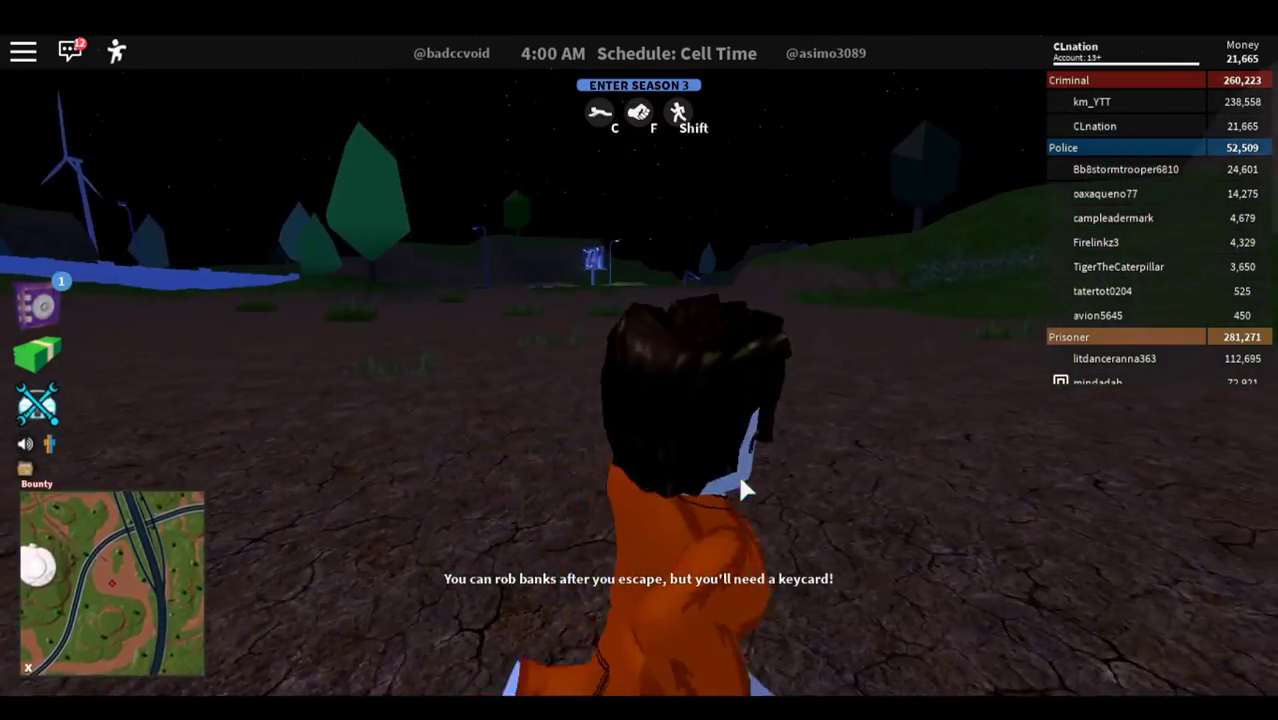
pyautogui.press('w')
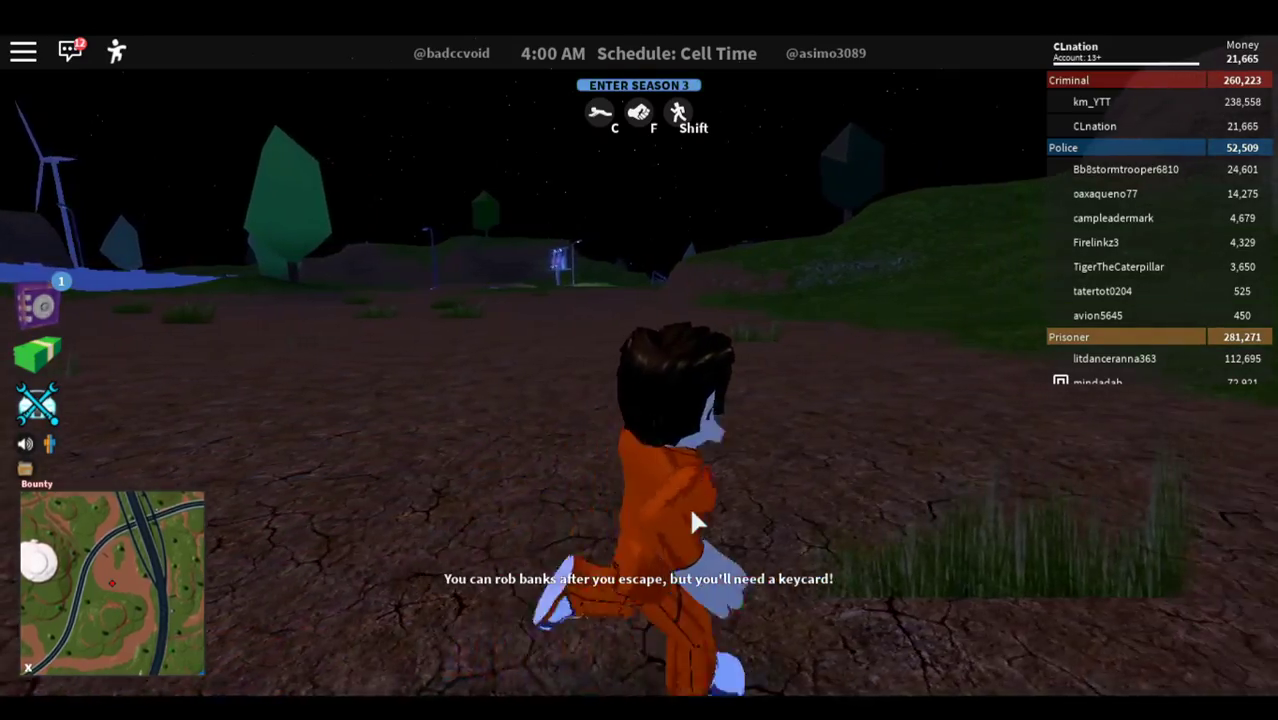
pyautogui.press('w')
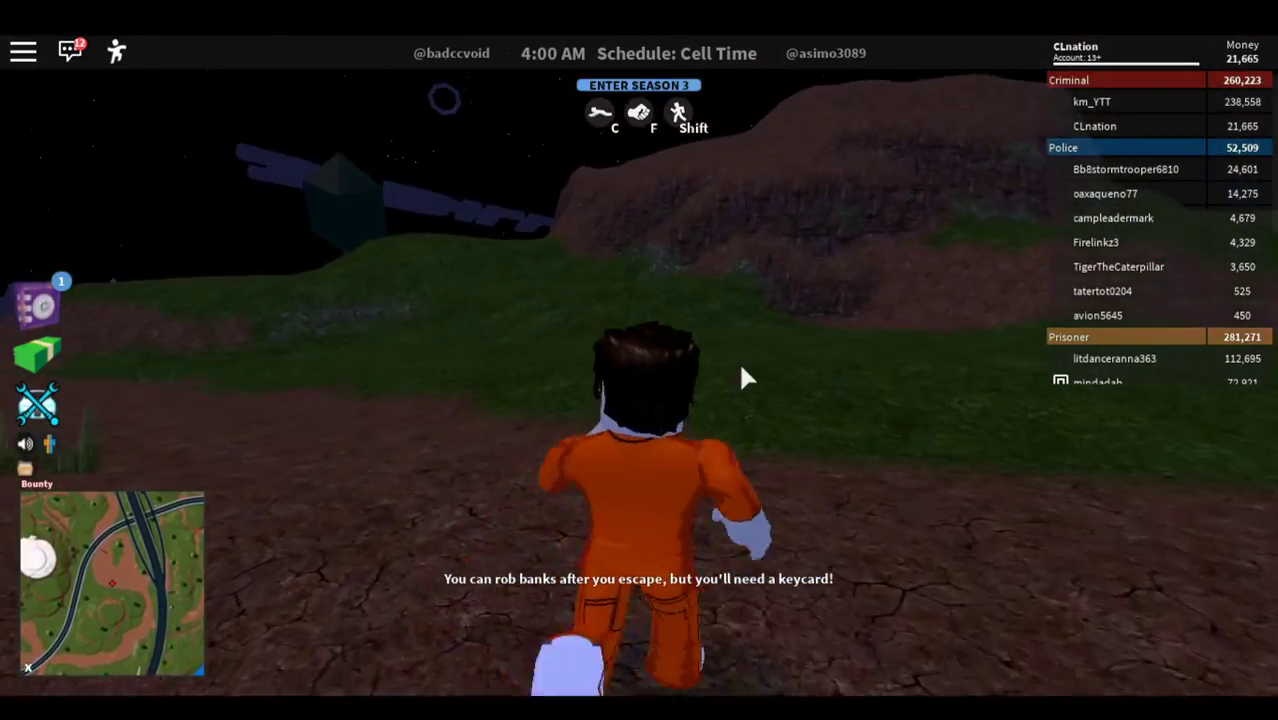
pyautogui.press('w')
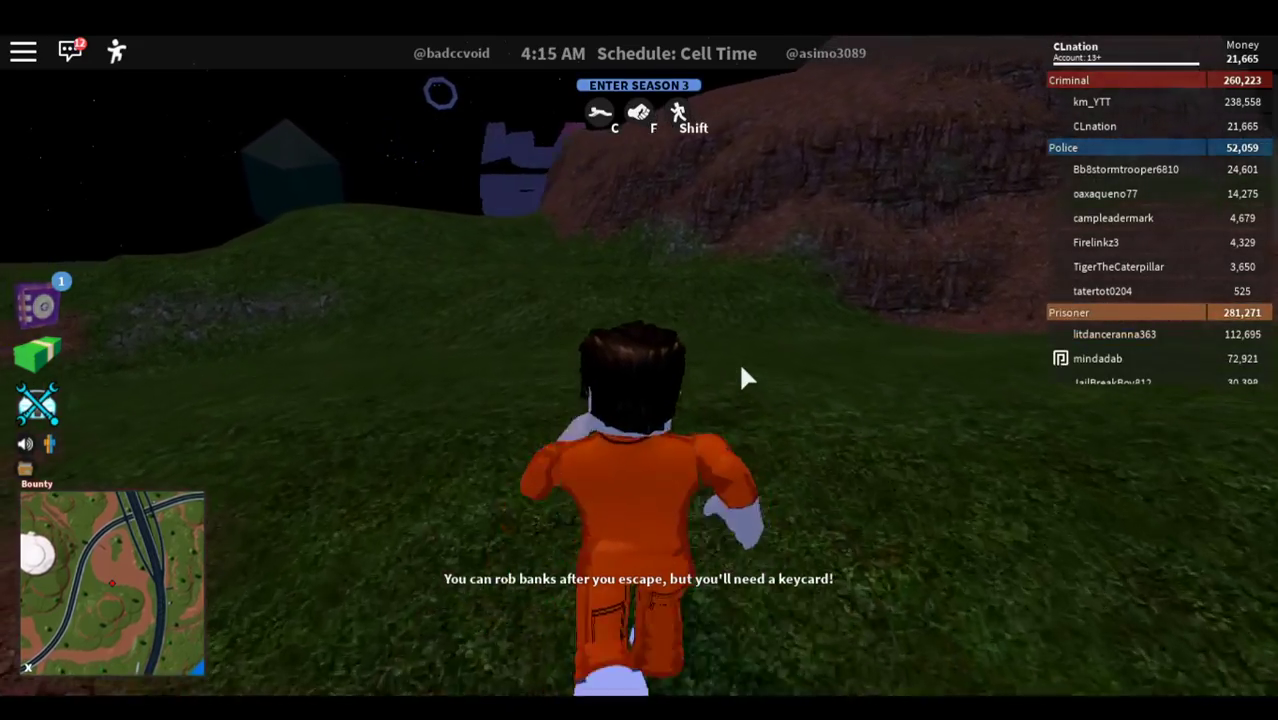
pyautogui.press('w')
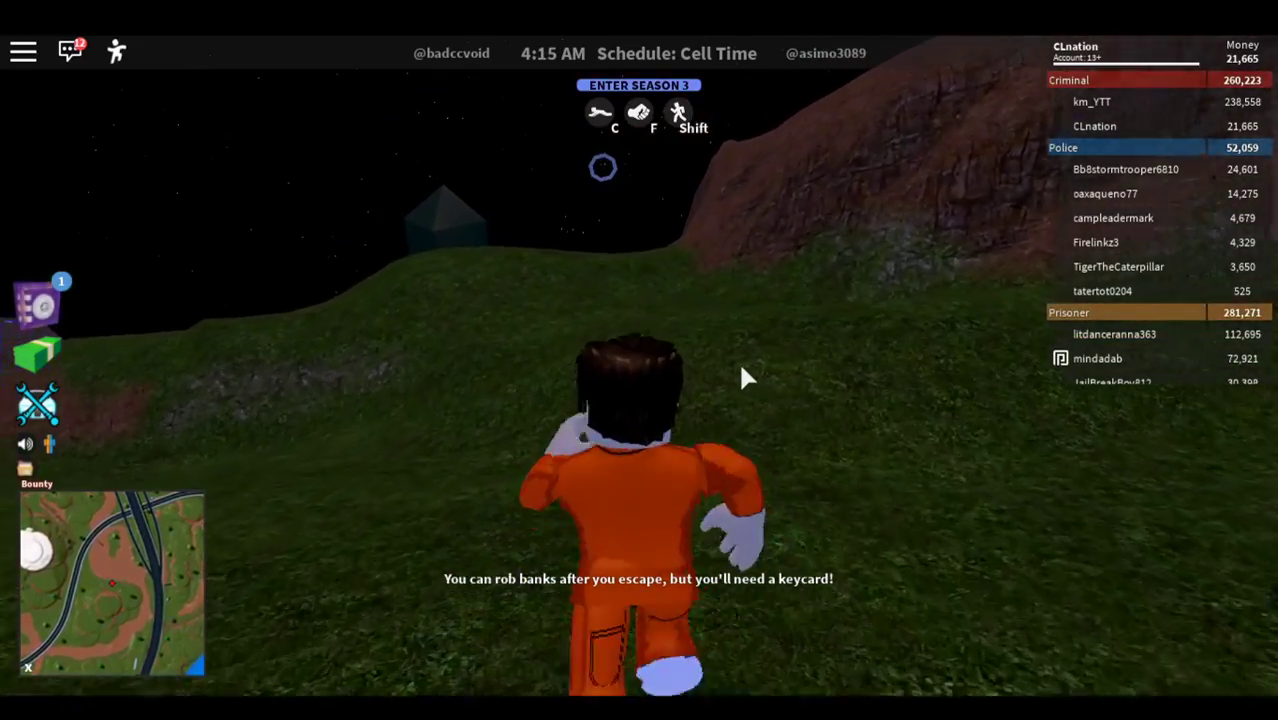
pyautogui.press('w')
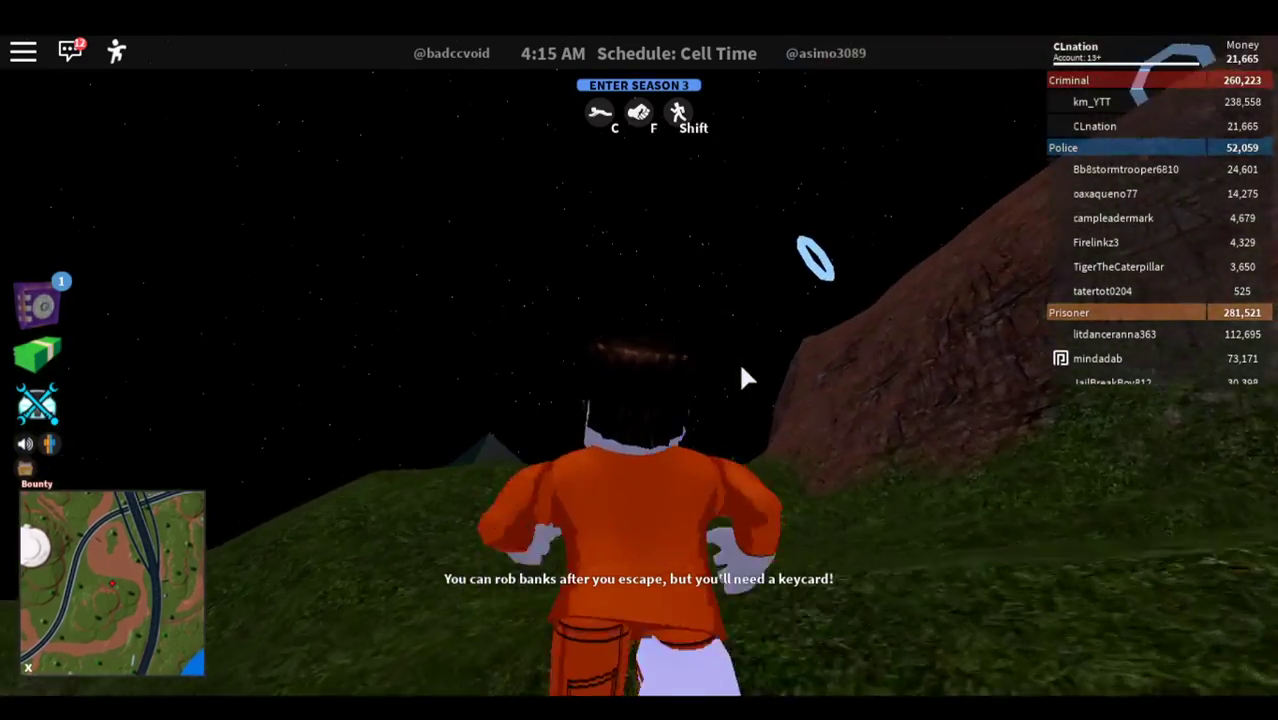
pyautogui.press('w')
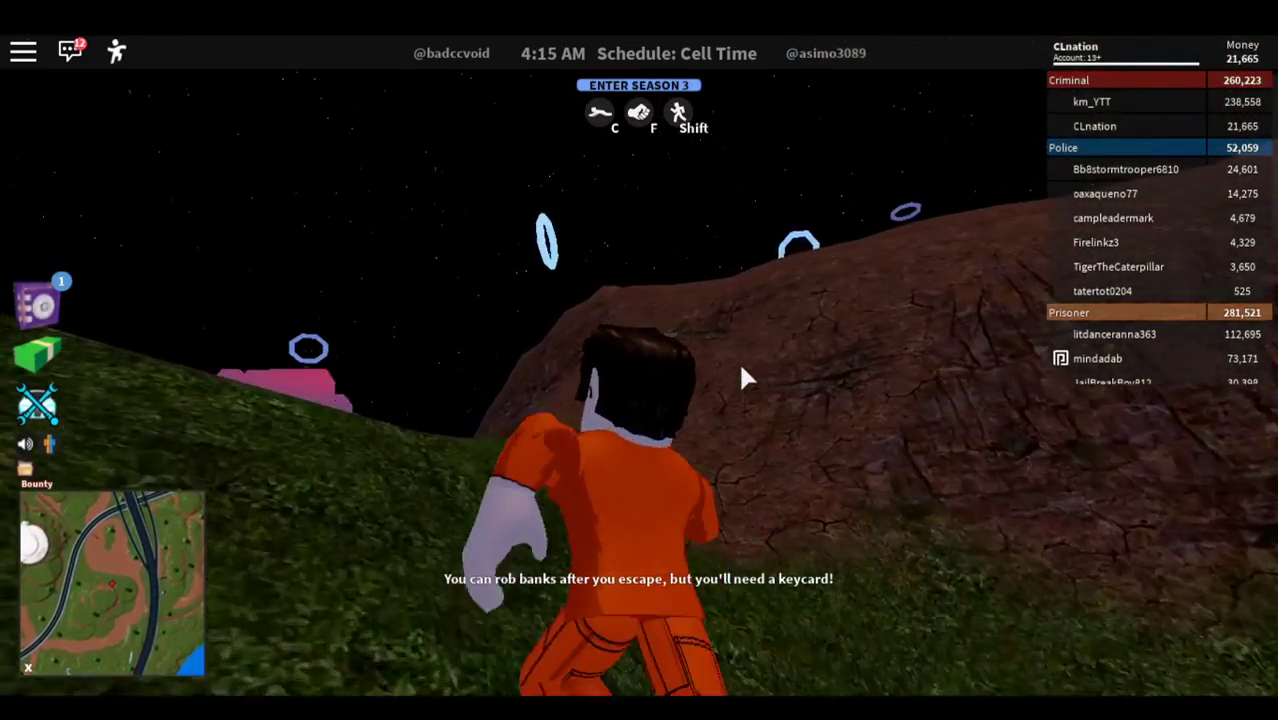
pyautogui.press('w')
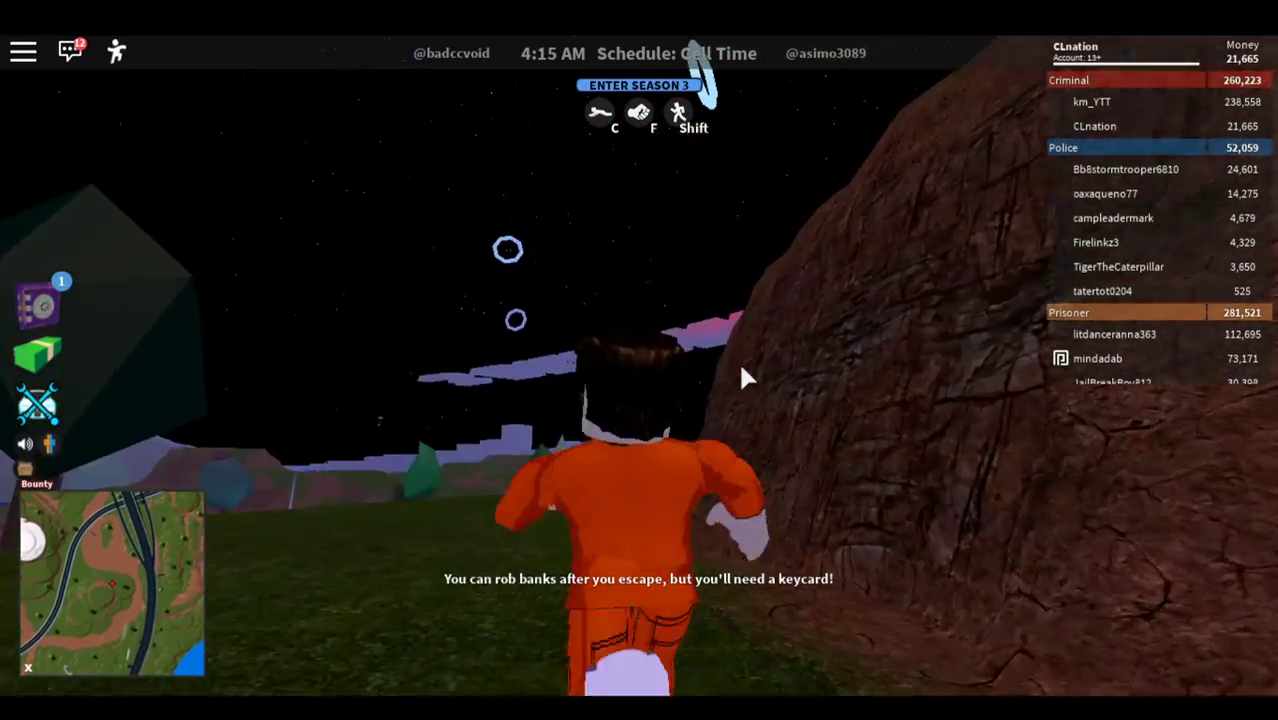
# Step: Drop off the rock onto the grass and run across the hills toward the windmills and trees
pyautogui.press('w')
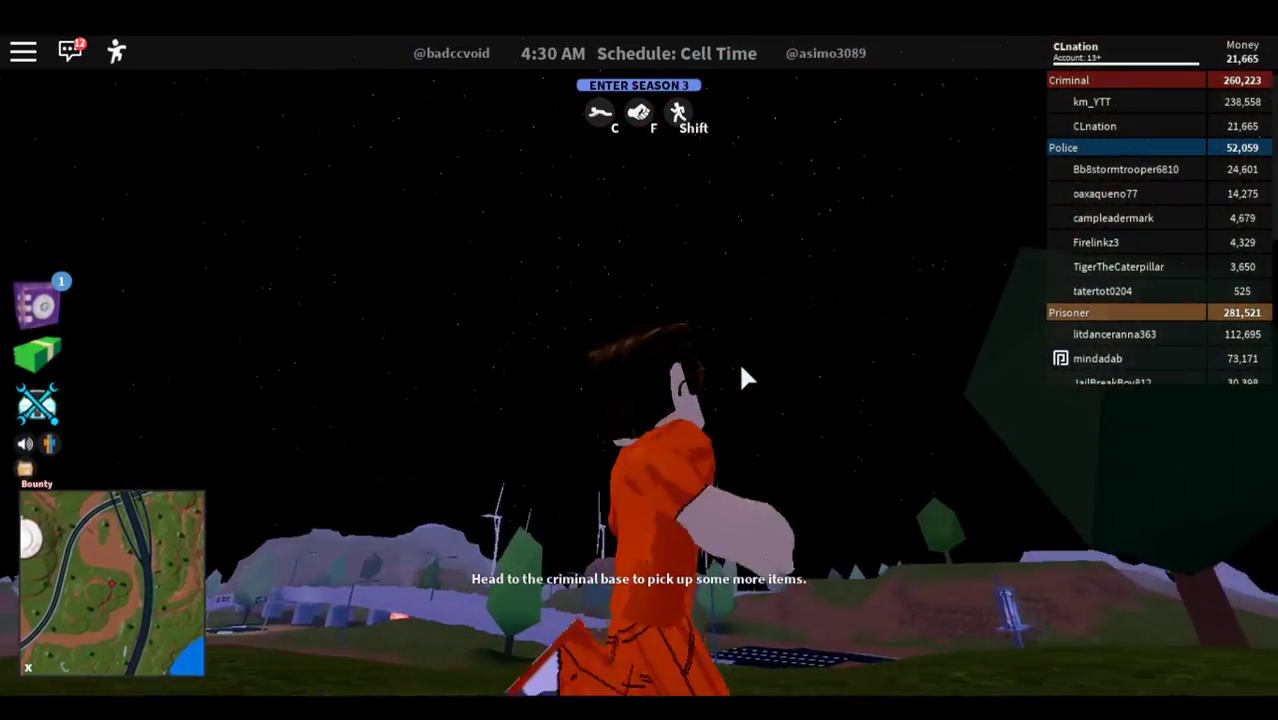
pyautogui.press('w')
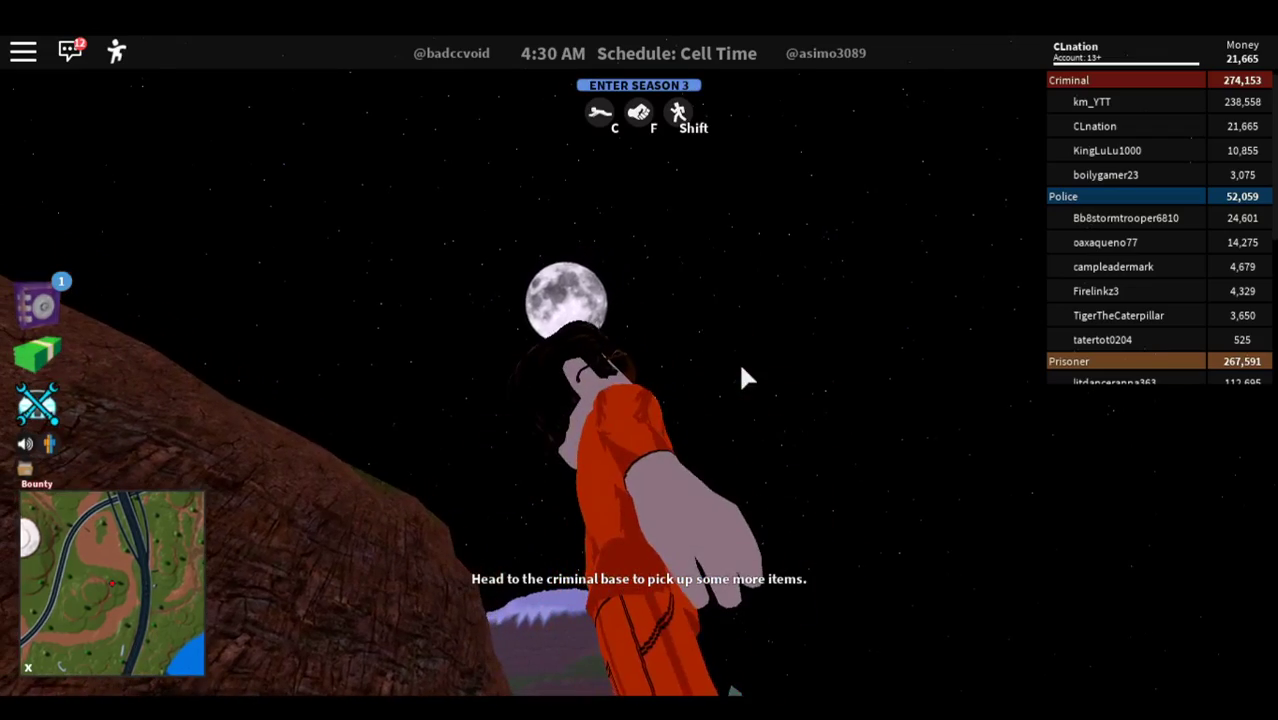
pyautogui.press('w')
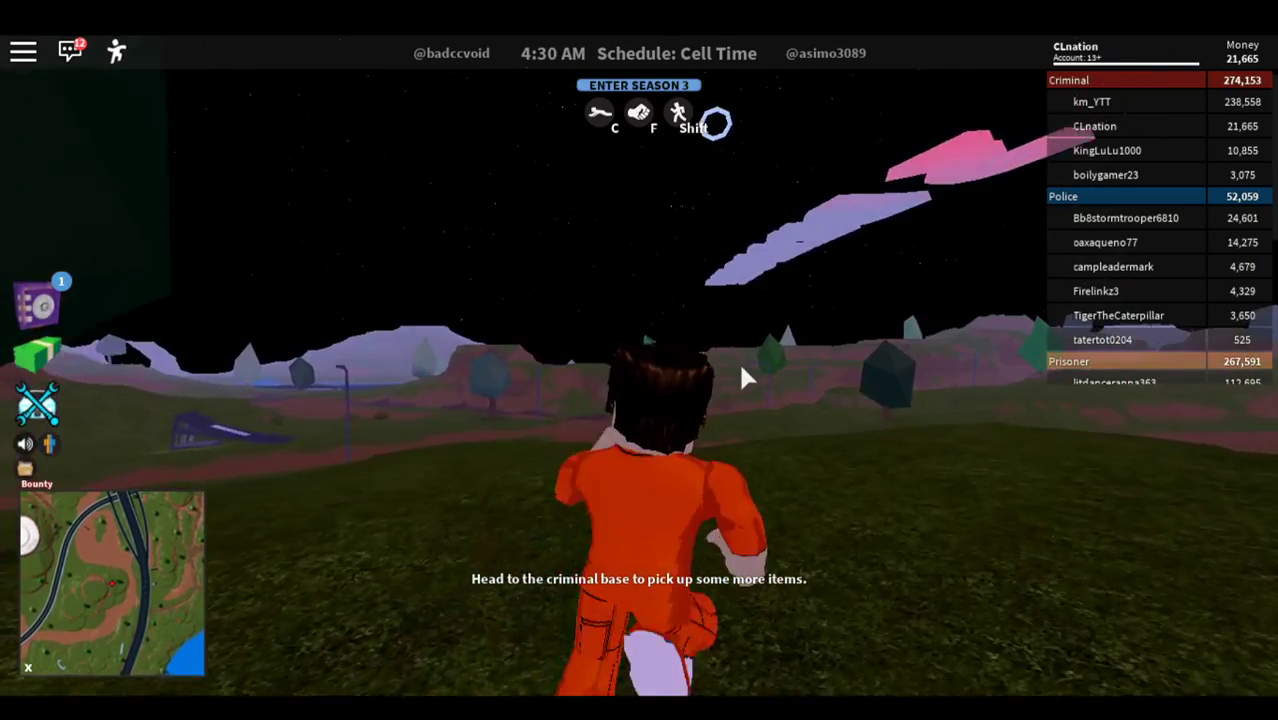
pyautogui.press('w')
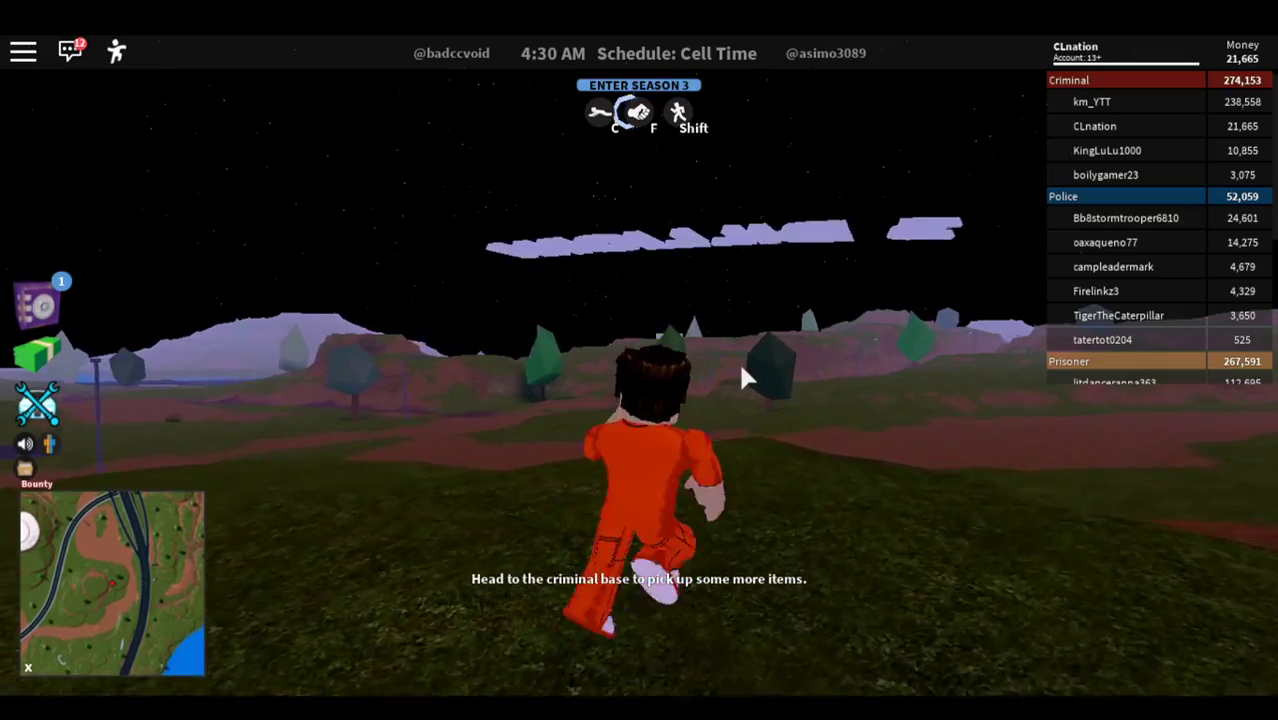
pyautogui.press('w')
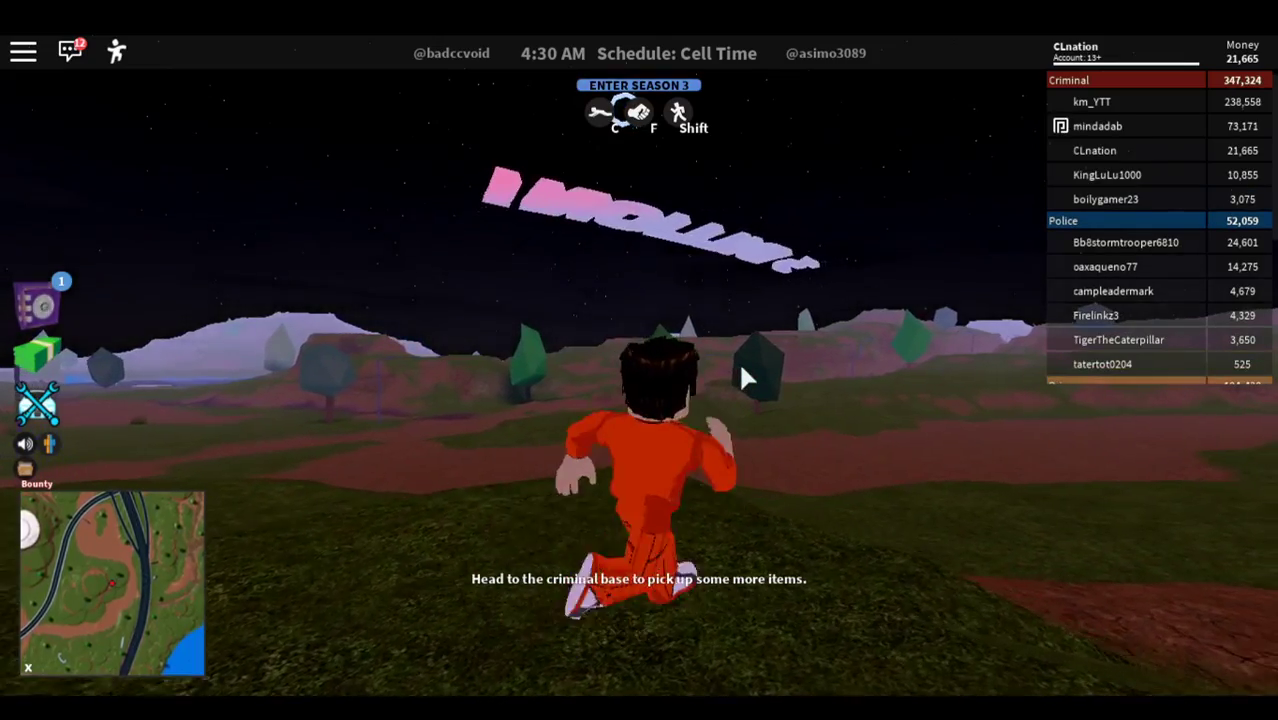
pyautogui.press('w')
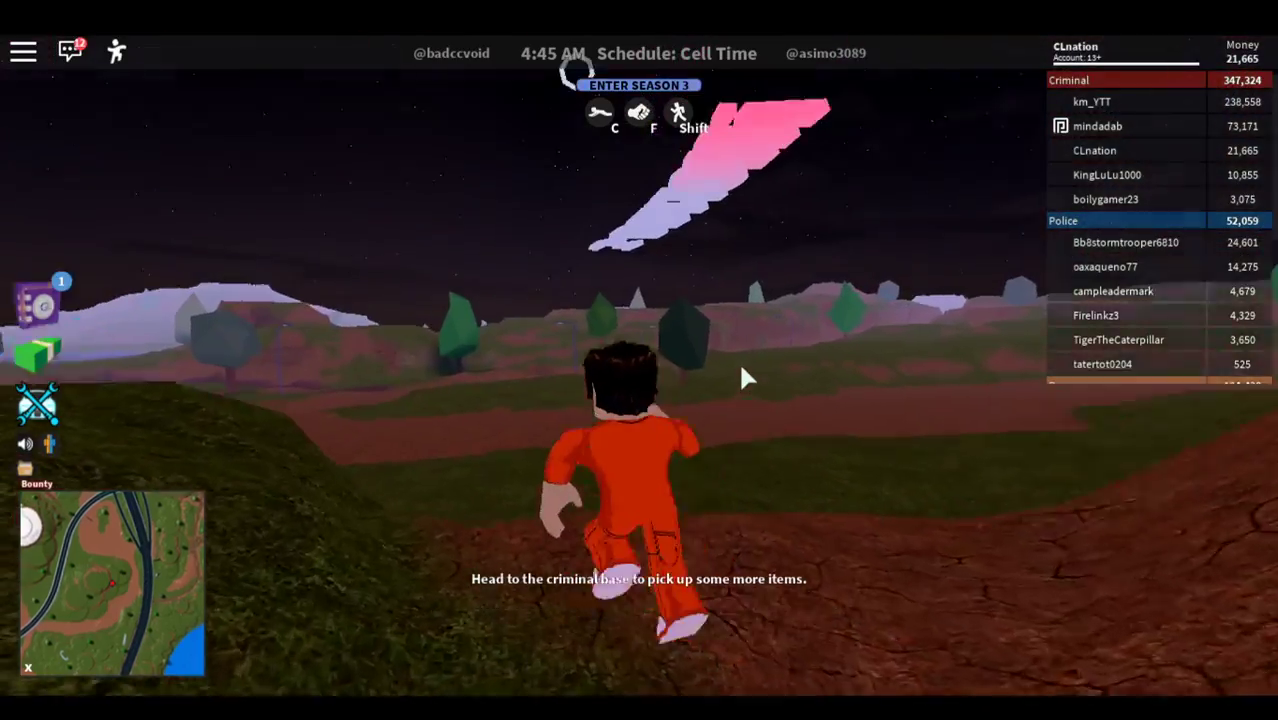
pyautogui.press('w')
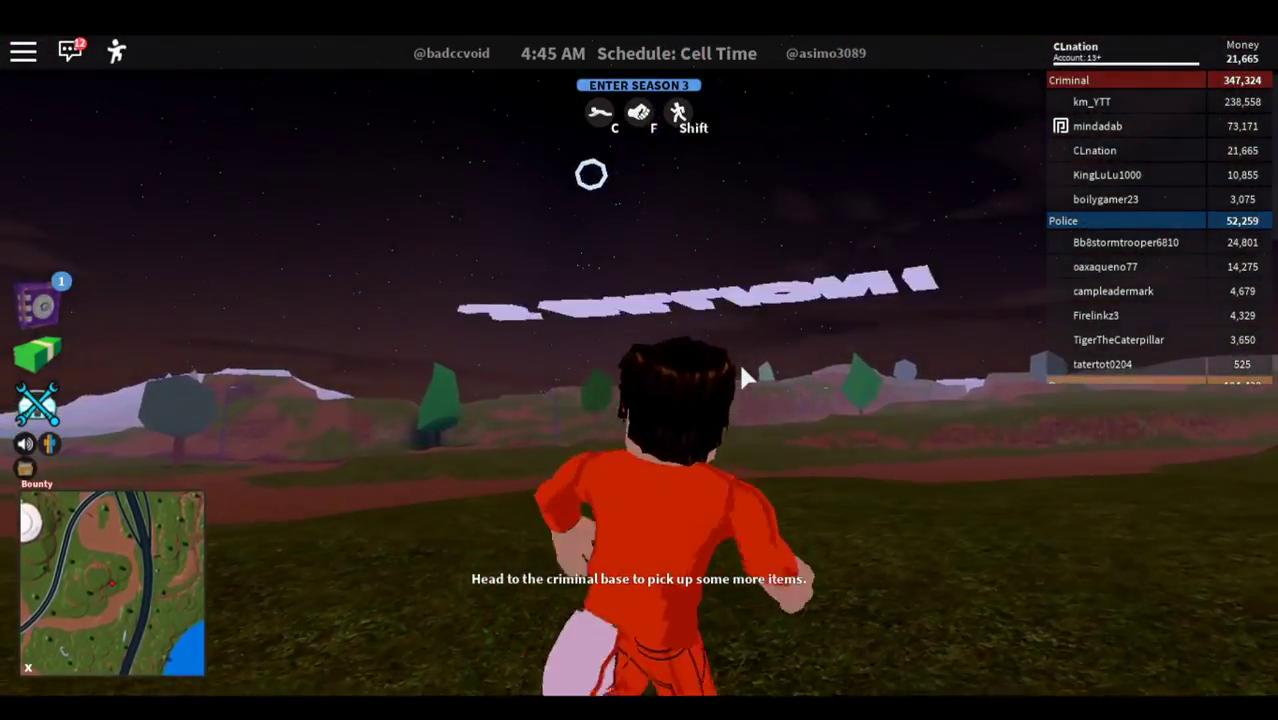
pyautogui.press('w')
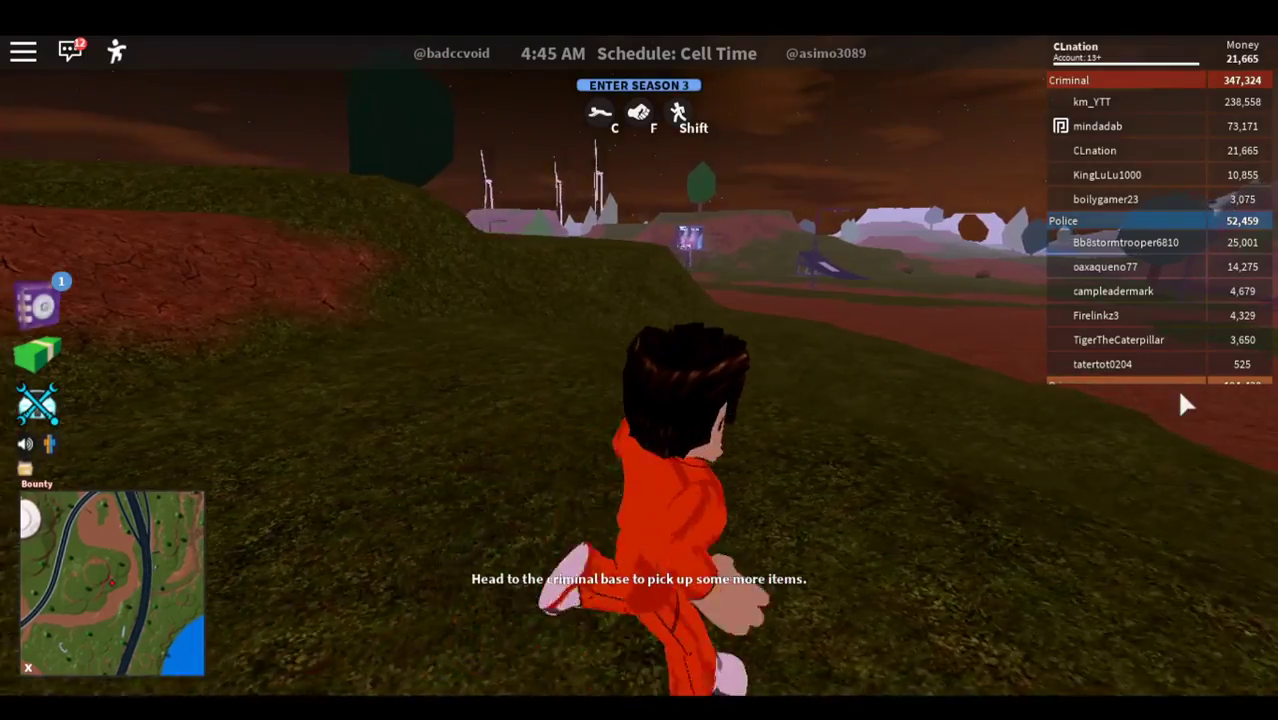
pyautogui.press('w')
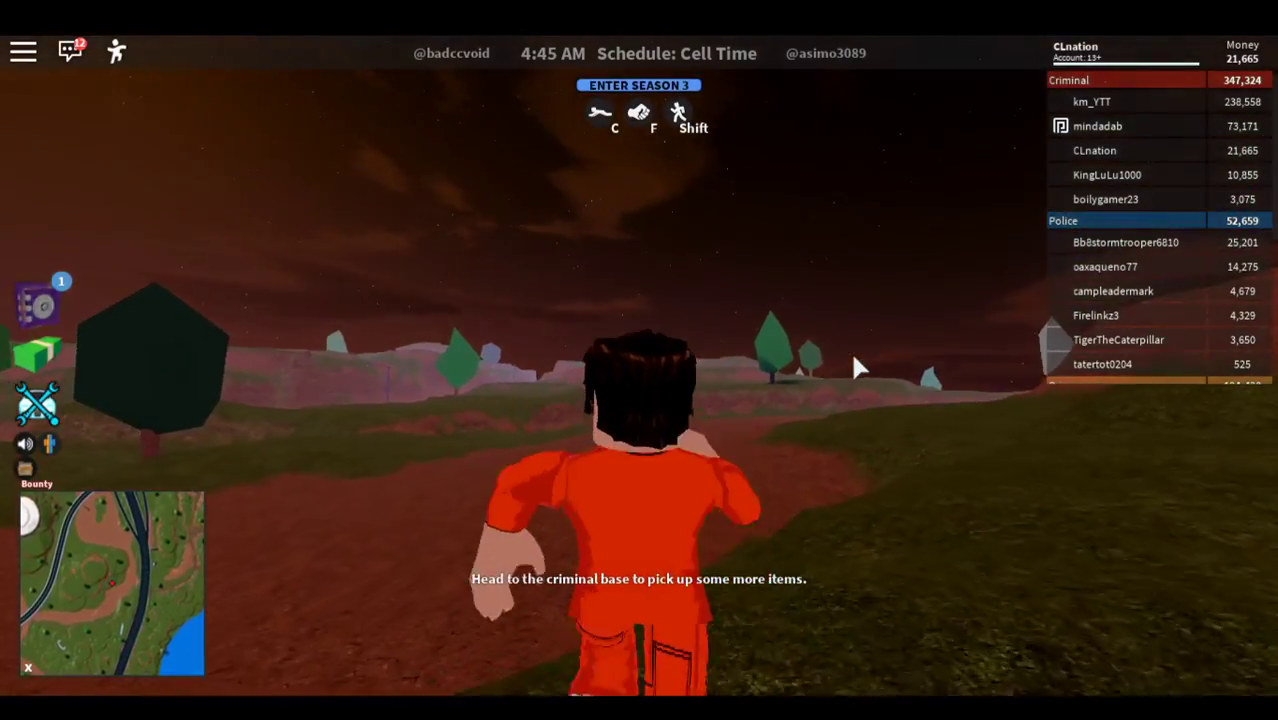
# Step: Run across the red dirt toward the ridge and along the dirt path
pyautogui.press('w')
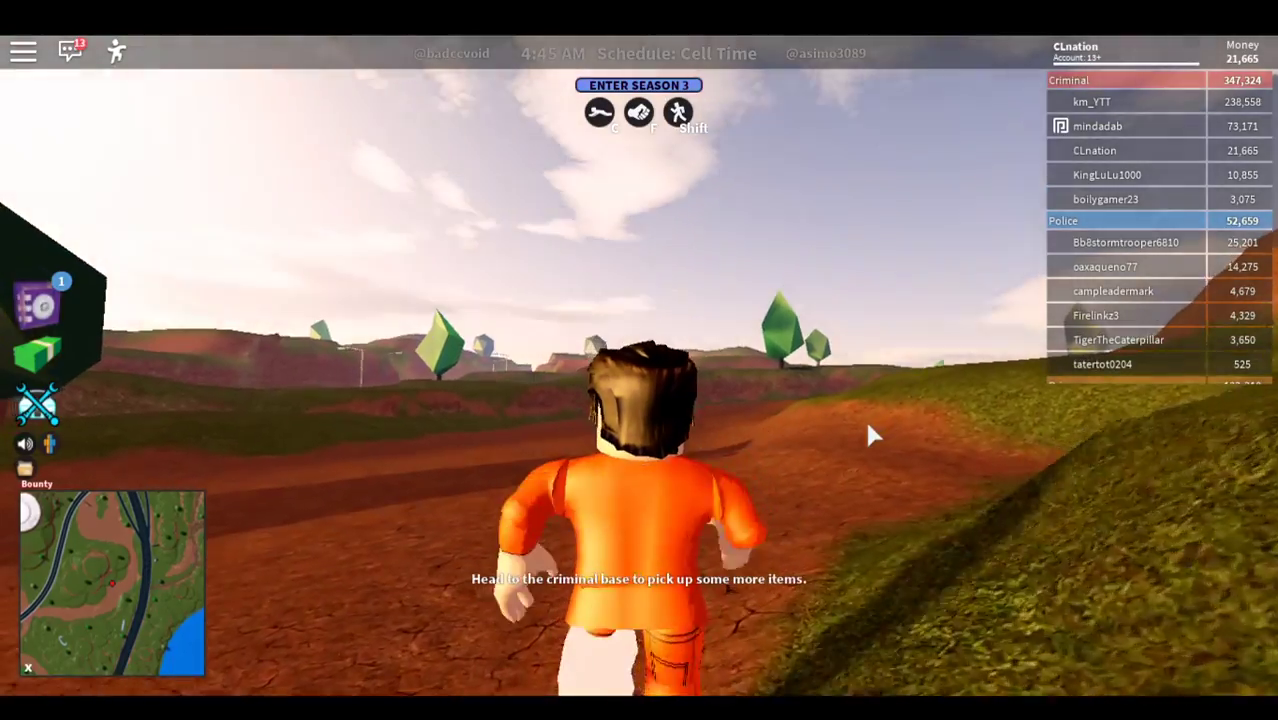
pyautogui.press('w')
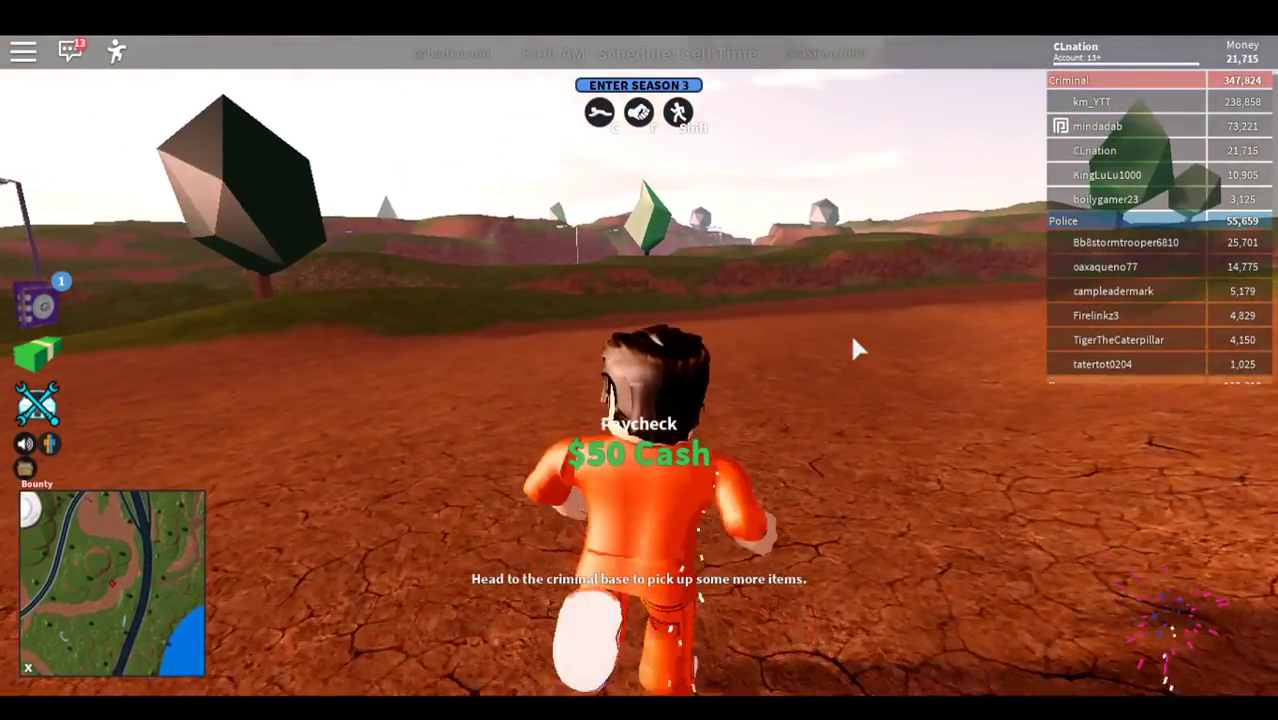
pyautogui.scroll(5, 849, 331)
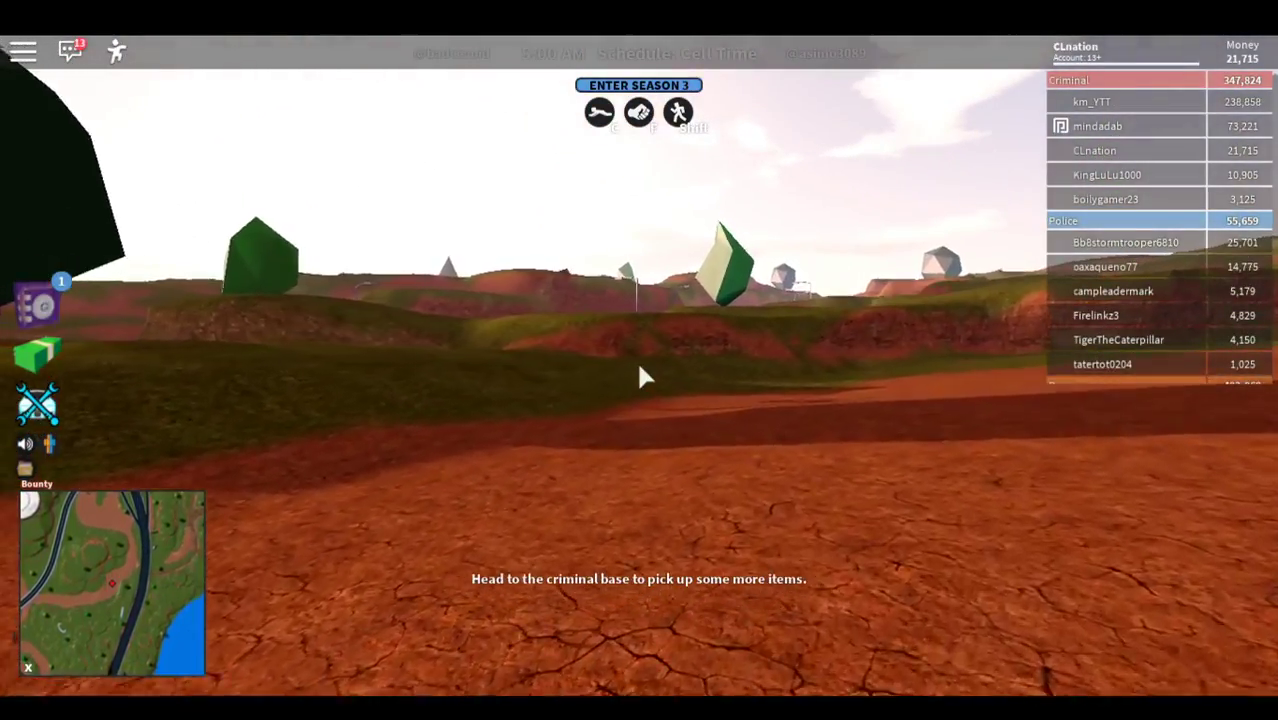
pyautogui.press('w')
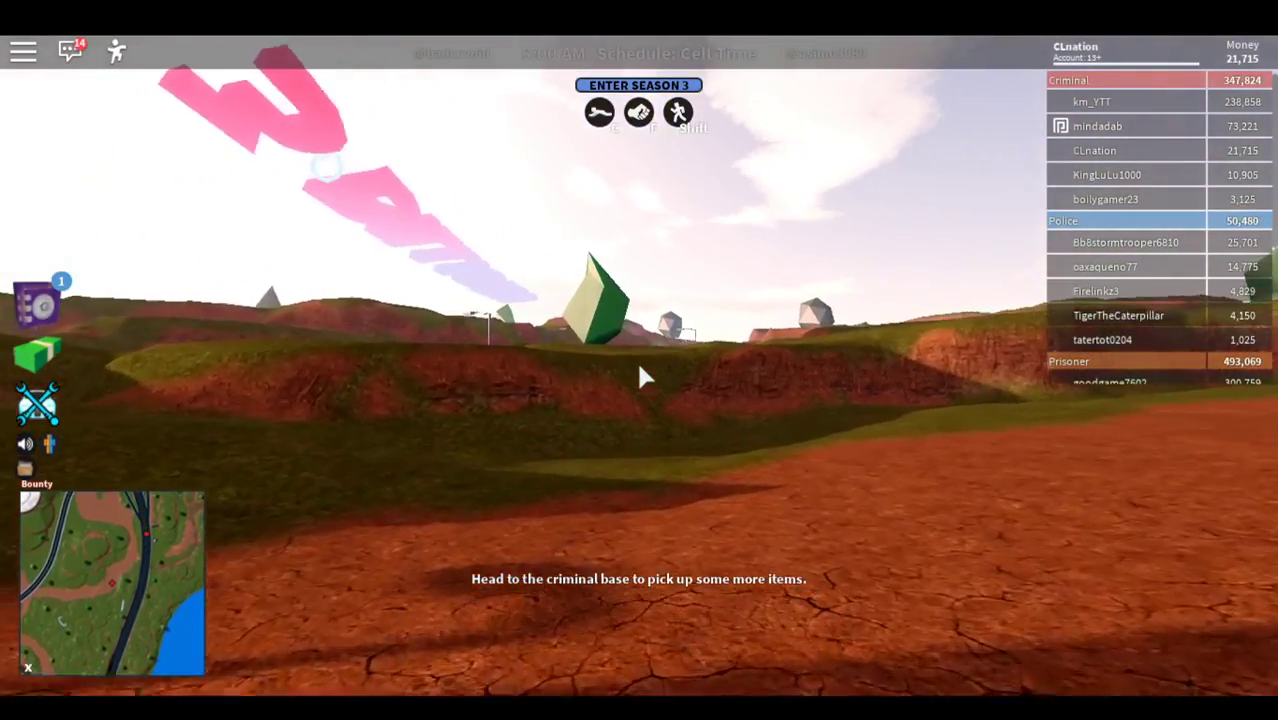
pyautogui.press('w')
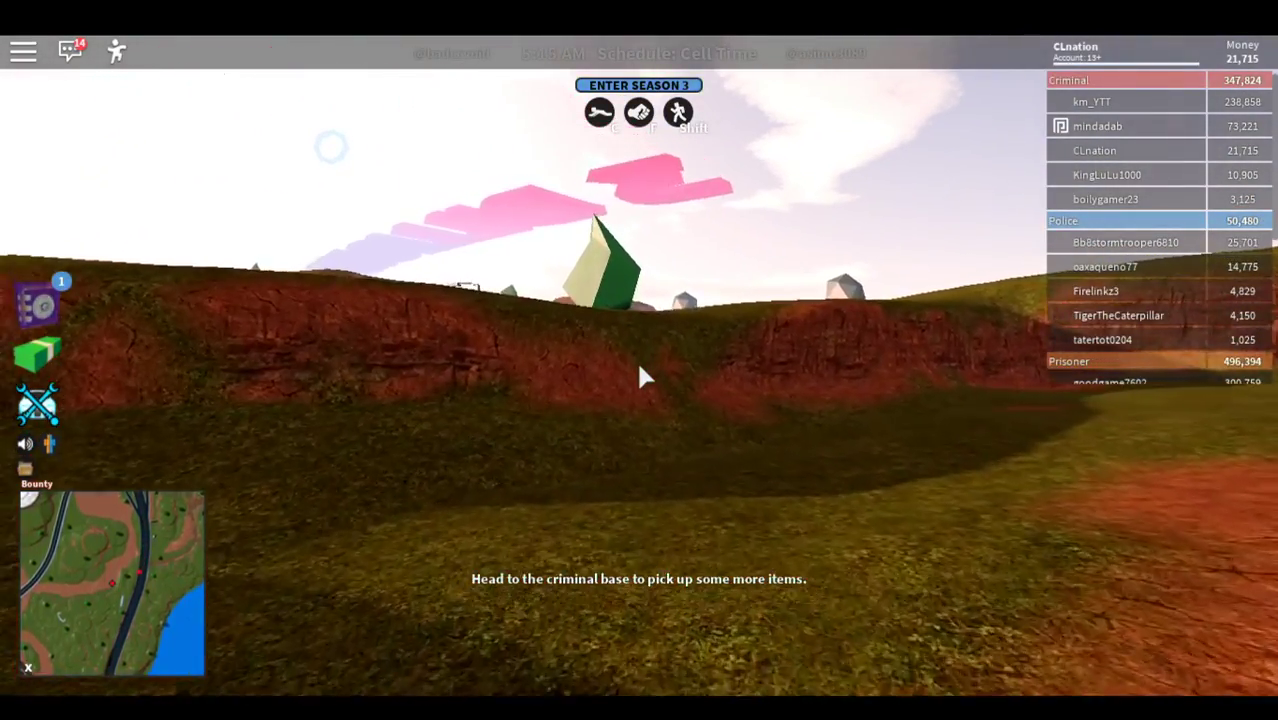
pyautogui.scroll(-3, 641, 376)
pyautogui.press('w')
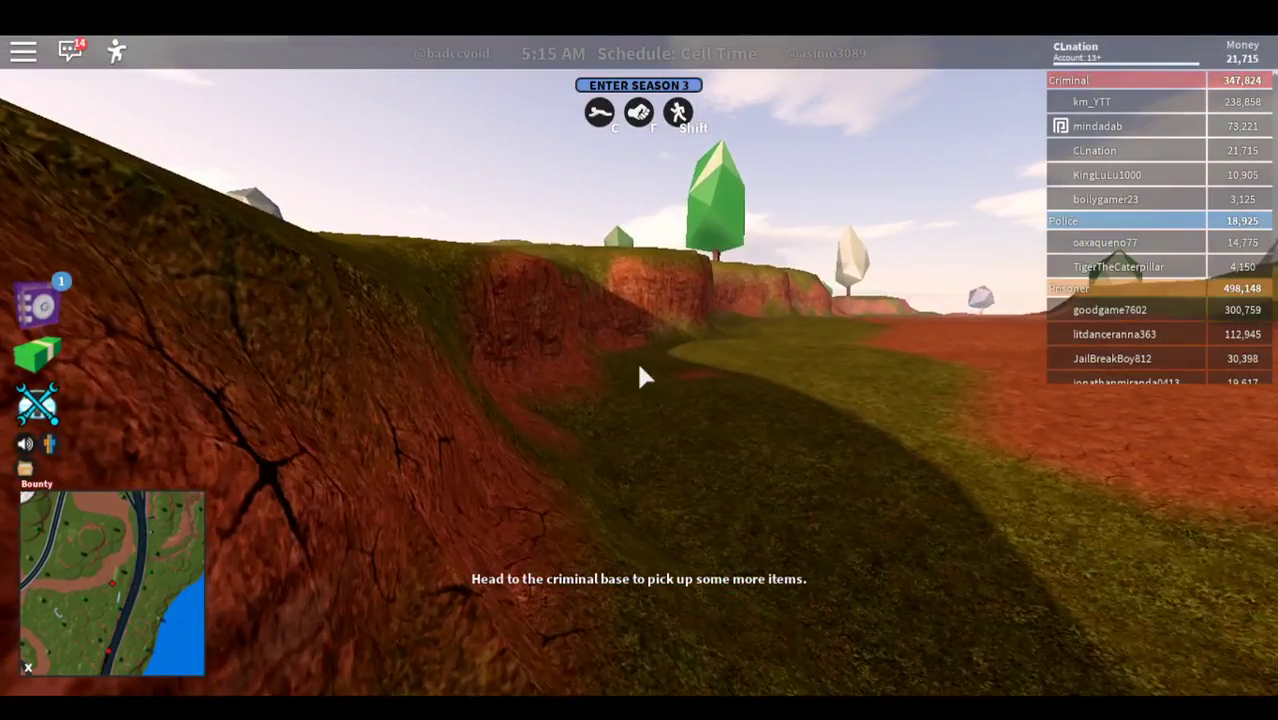
pyautogui.scroll(5, 636, 359)
pyautogui.press('w')
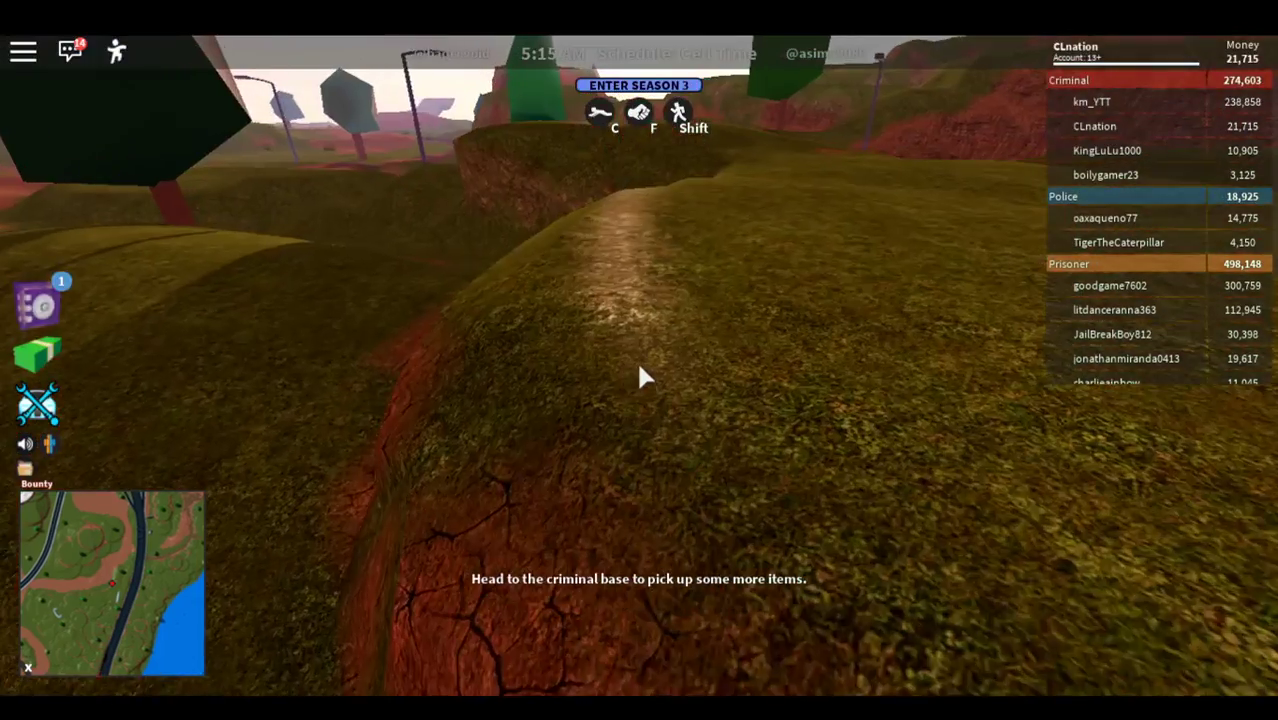
# Step: Cross the hill past the tree, down to the lamppost, and turn toward the canyon wall
pyautogui.press('w')
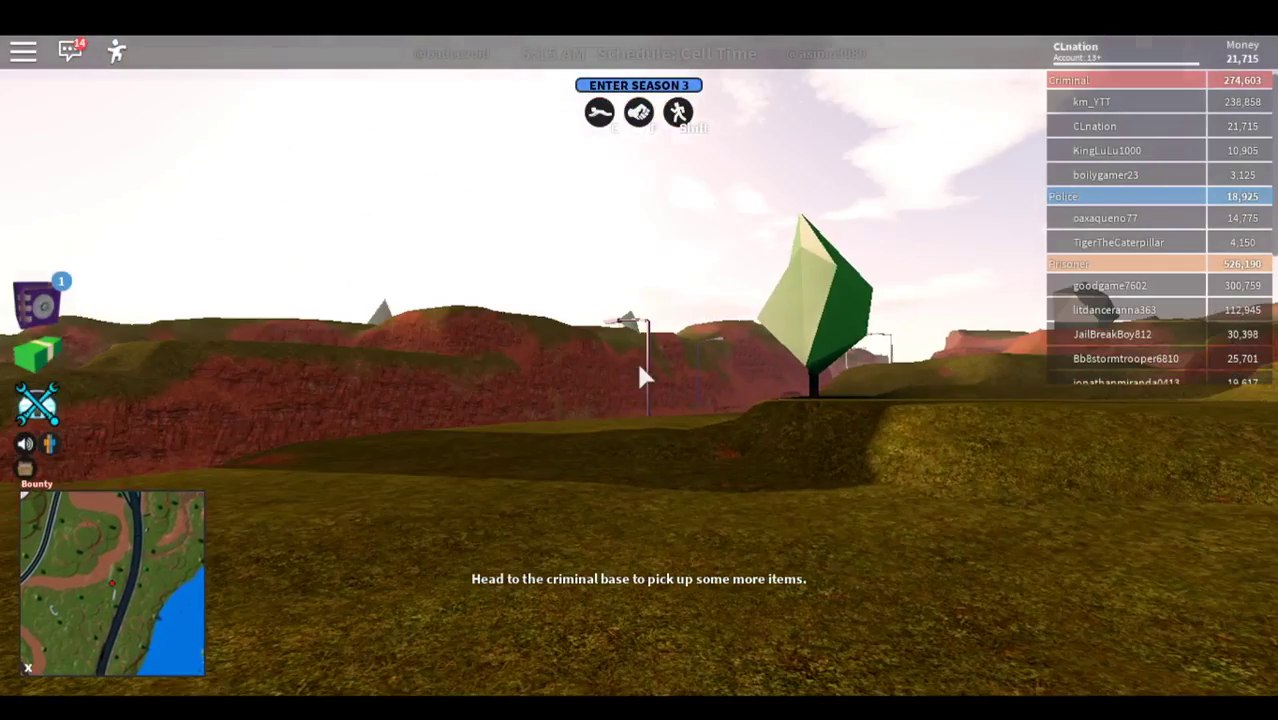
pyautogui.press('w')
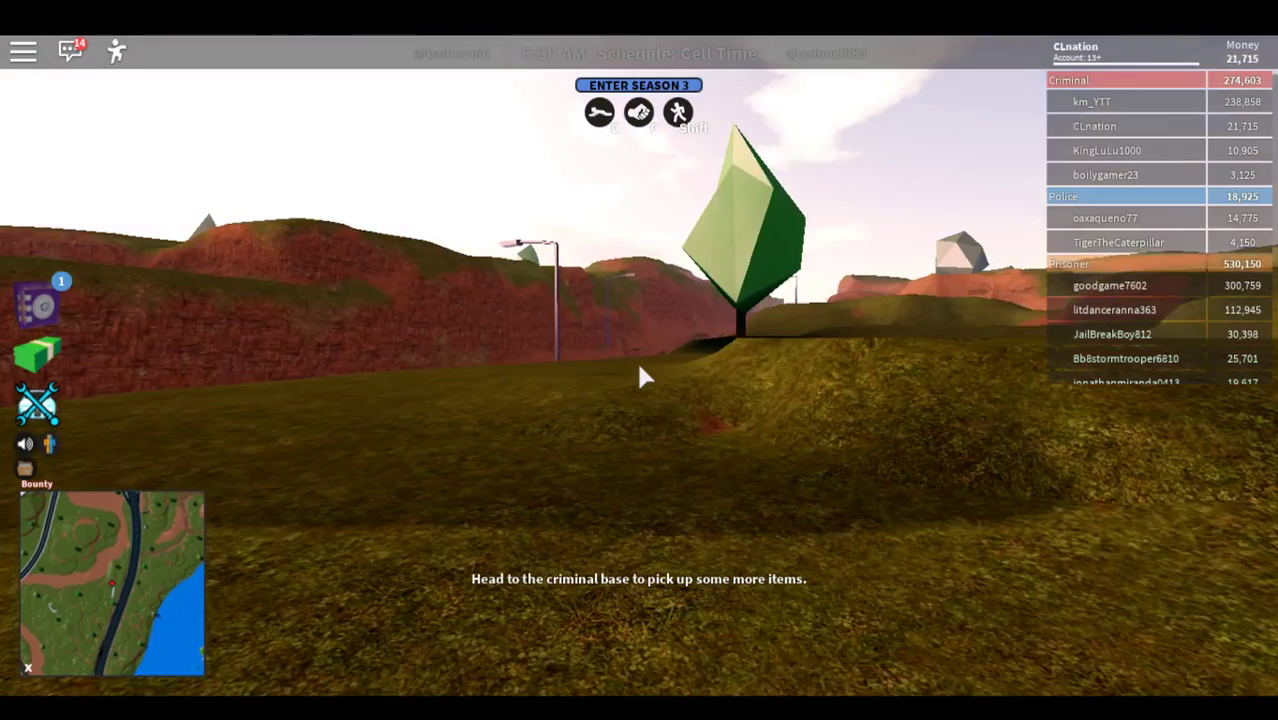
pyautogui.press('w')
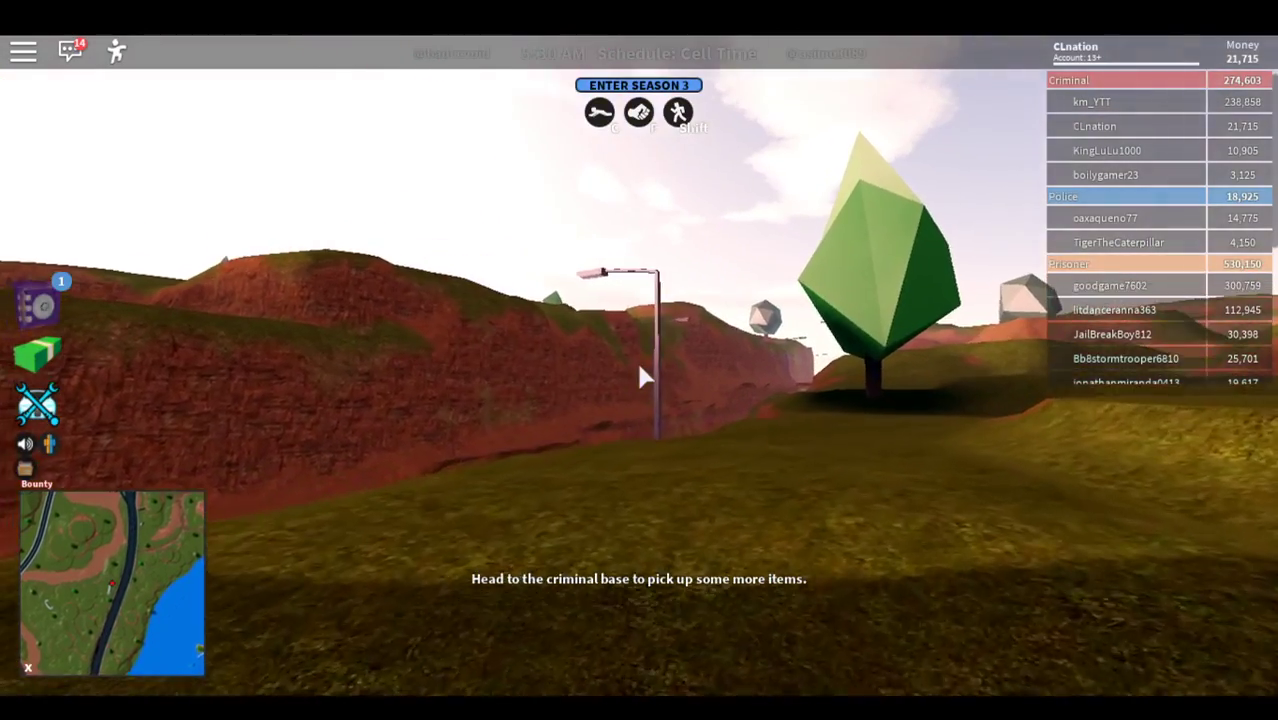
pyautogui.press('w')
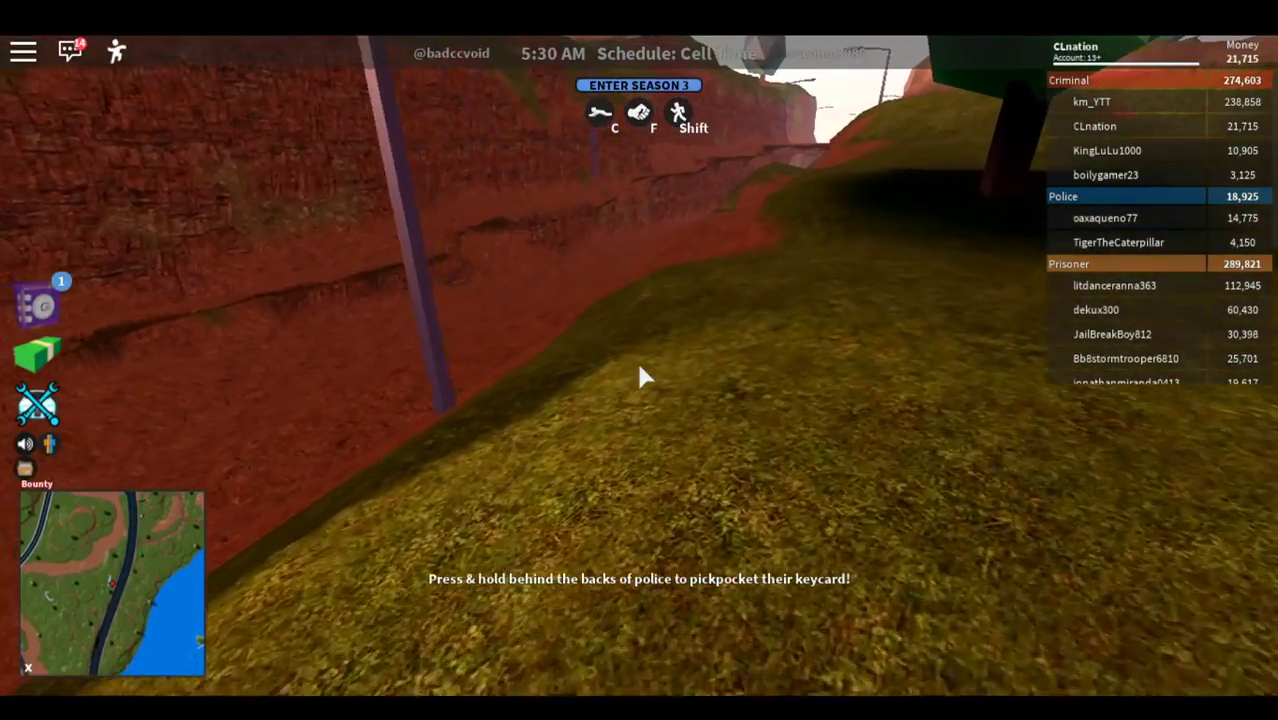
pyautogui.press('Left')
pyautogui.press('Right')
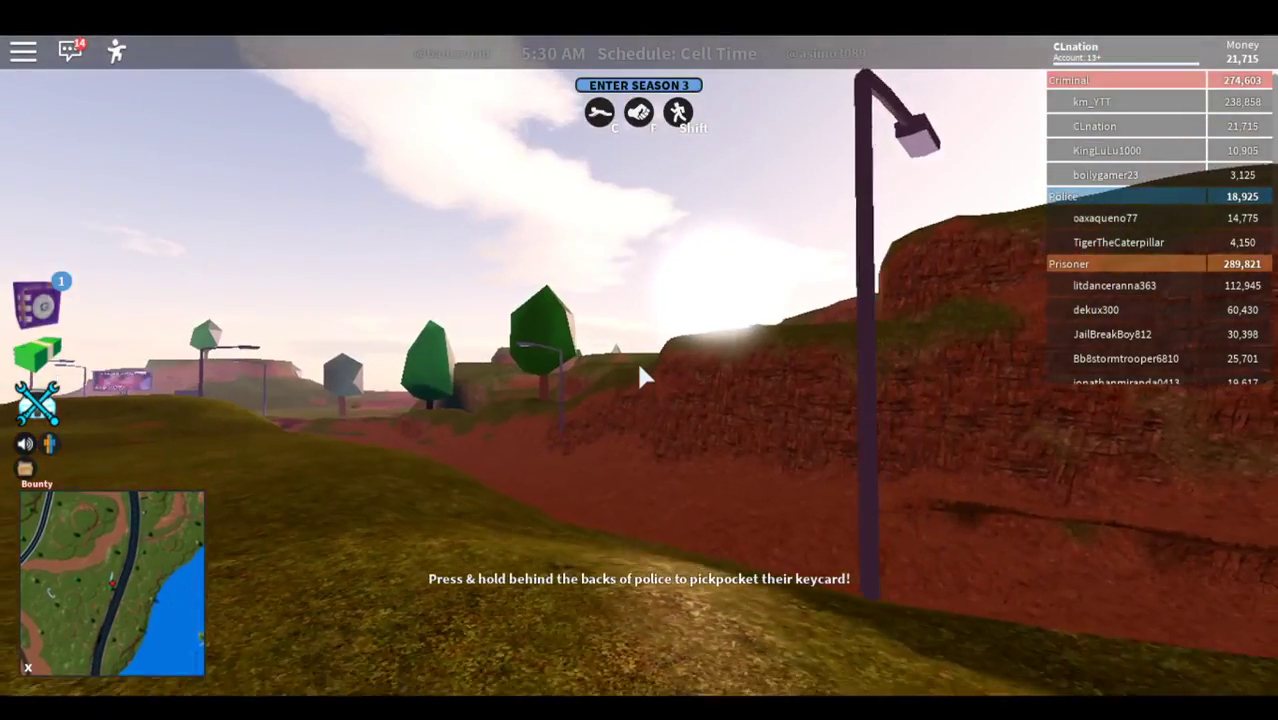
pyautogui.press('w')
# Step: Cross the grassy hill and sprint down into the red canyon toward the lamppost
pyautogui.press('w')
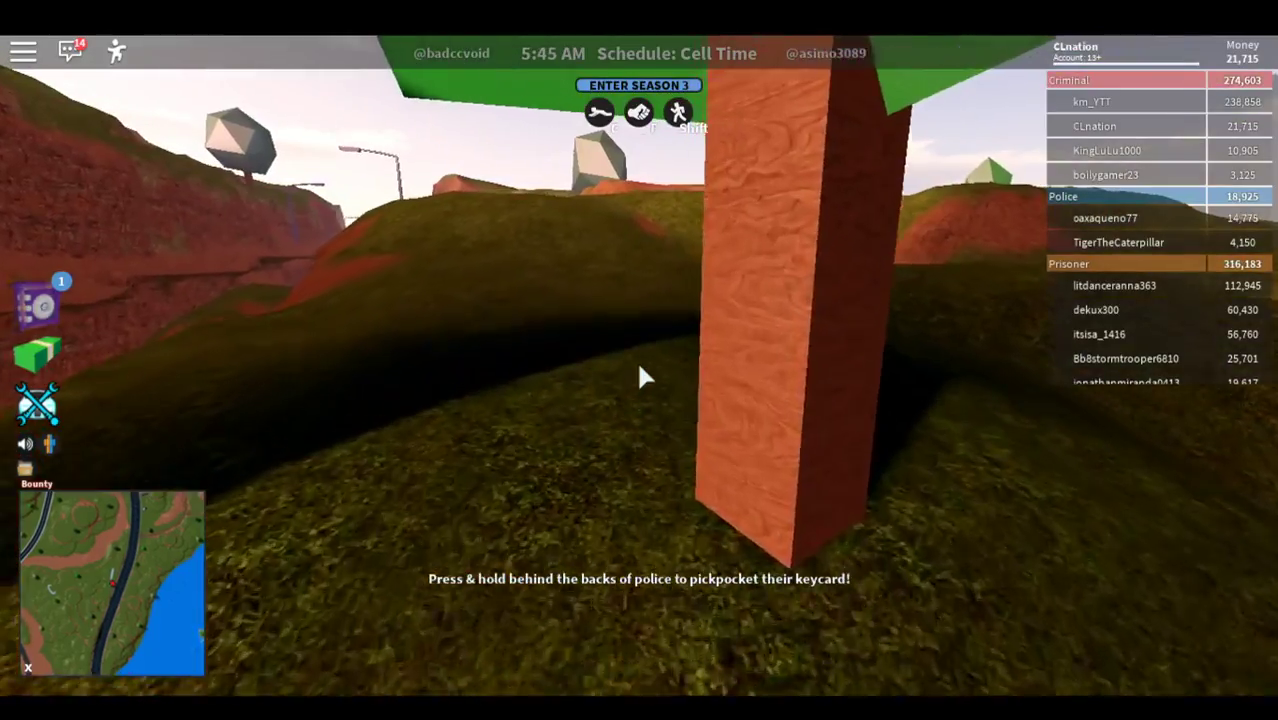
pyautogui.press('w')
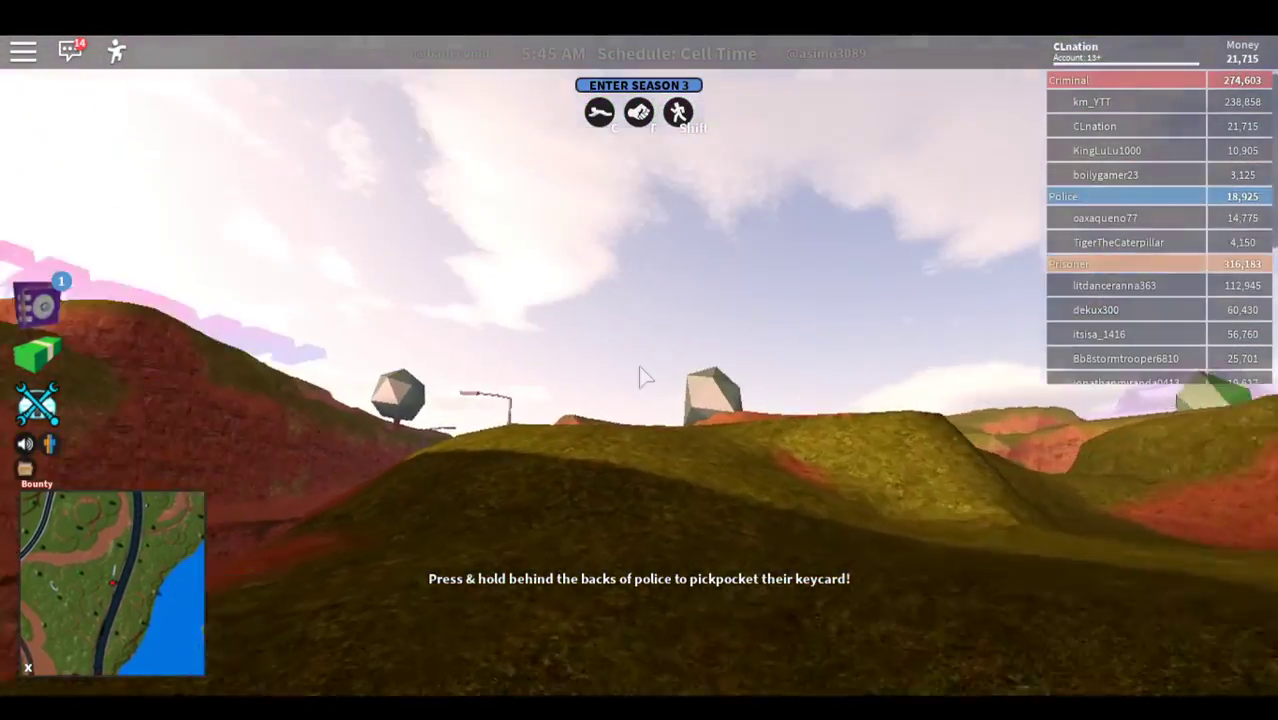
pyautogui.press('w')
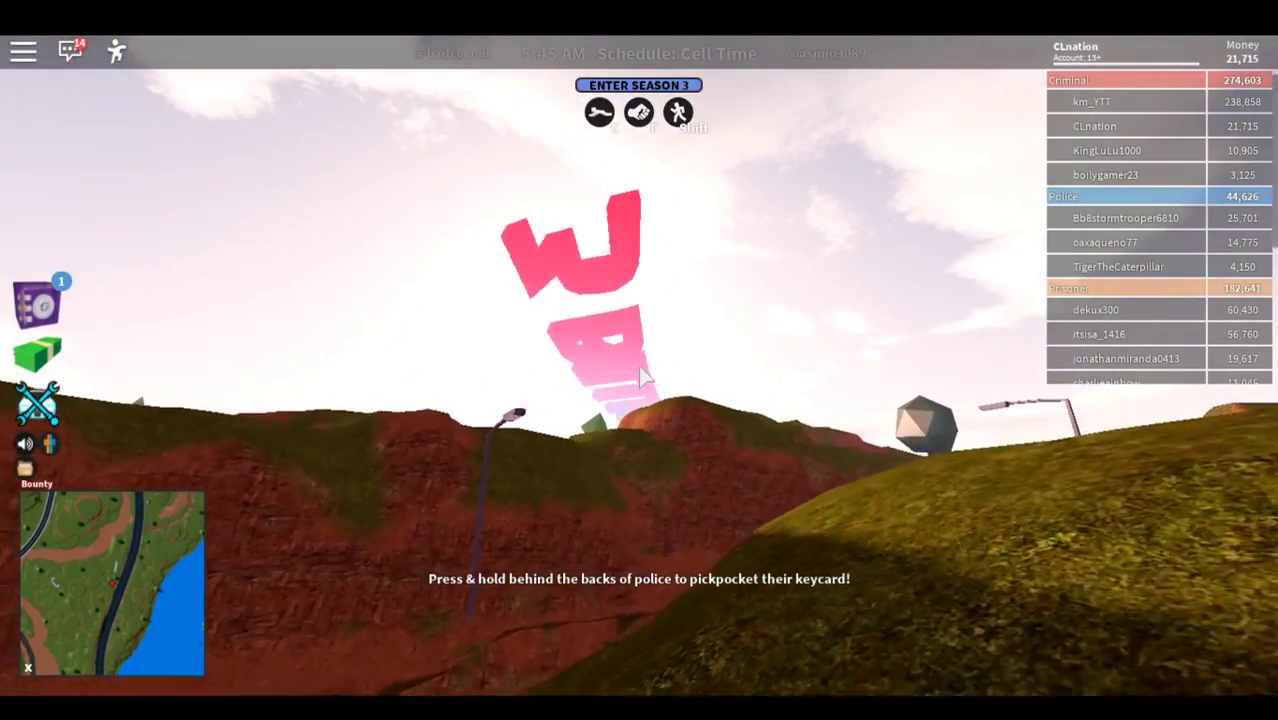
pyautogui.press('w')
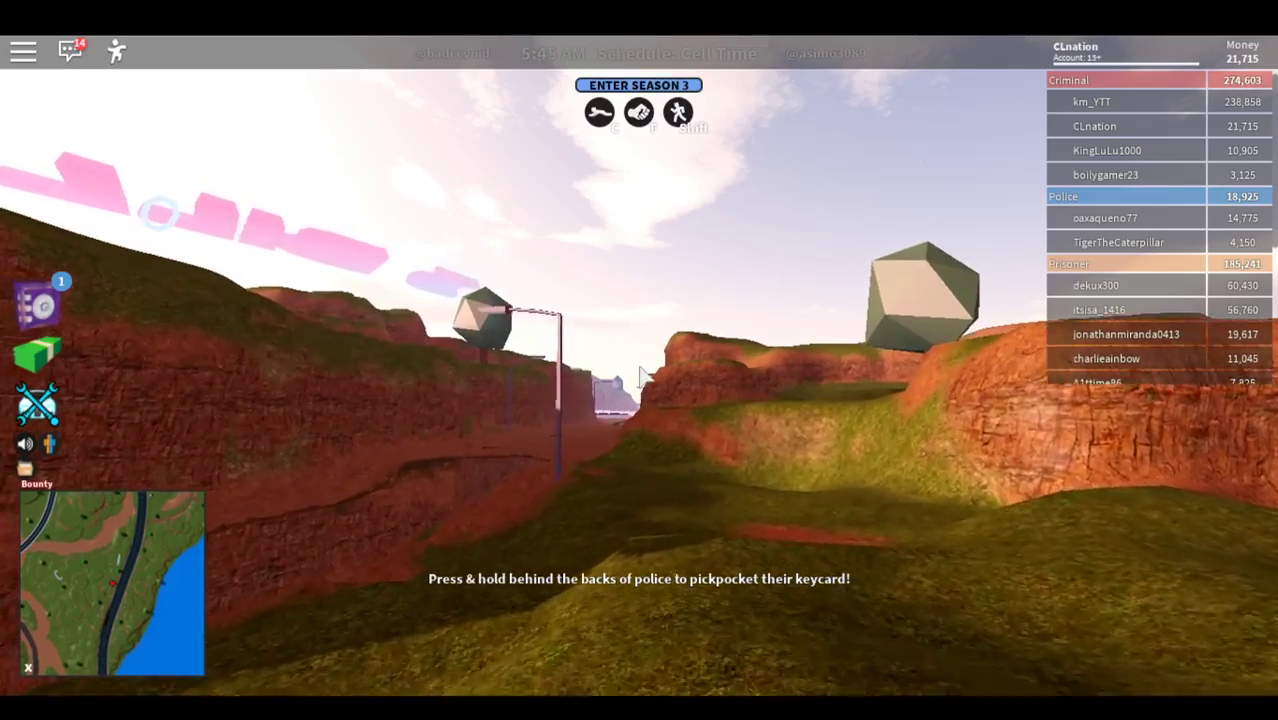
pyautogui.press('w')
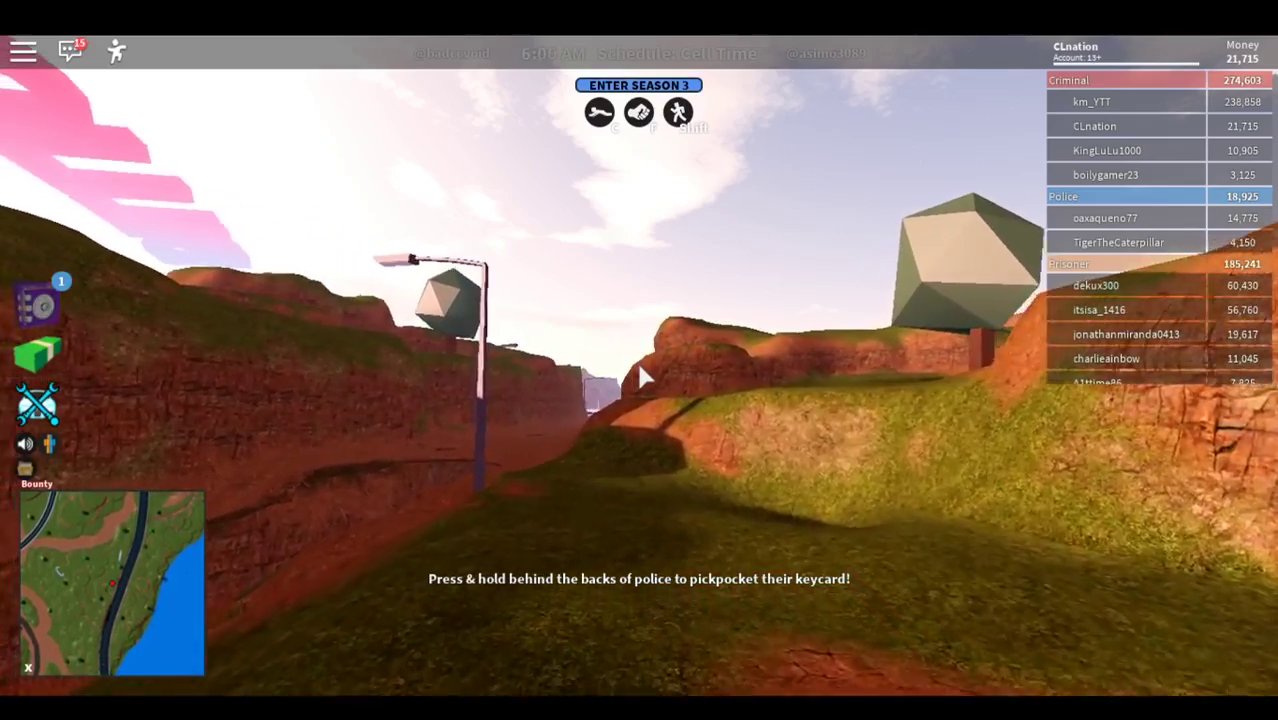
pyautogui.press('w')
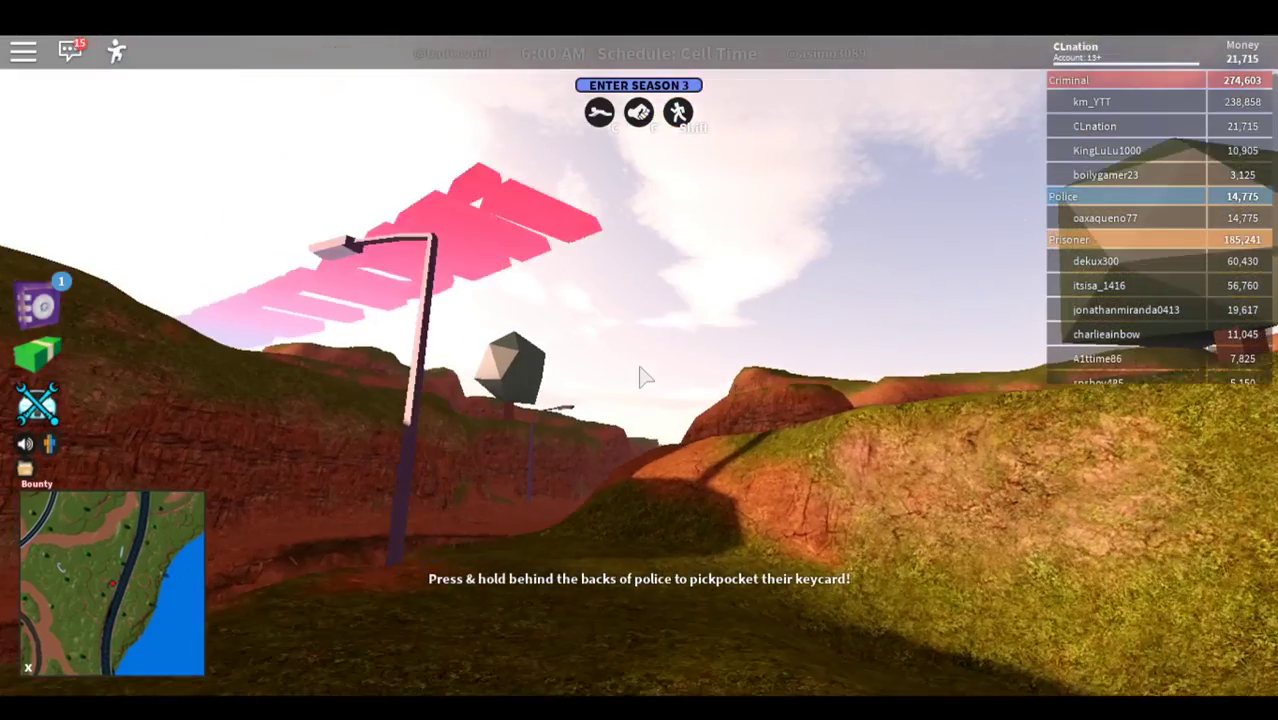
# Step: Cross the cracked canyon floor and climb the rock slope onto the grassy plateau
pyautogui.press('w')
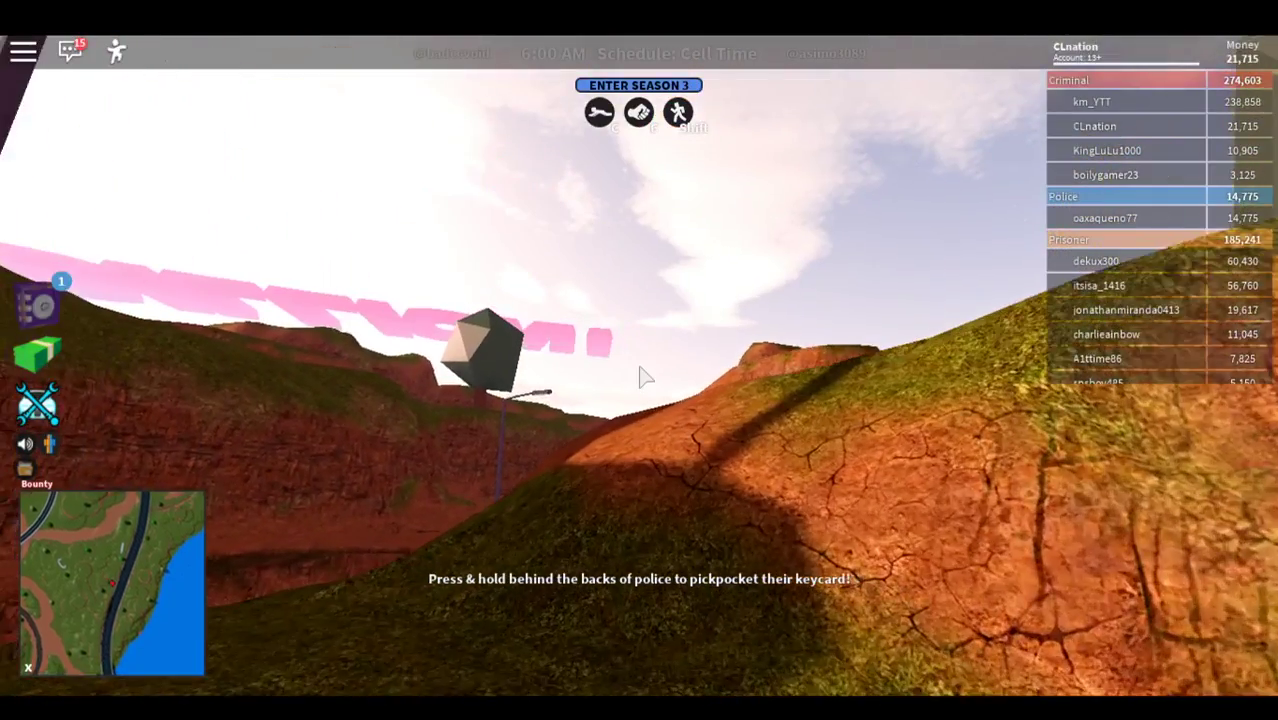
pyautogui.press('w')
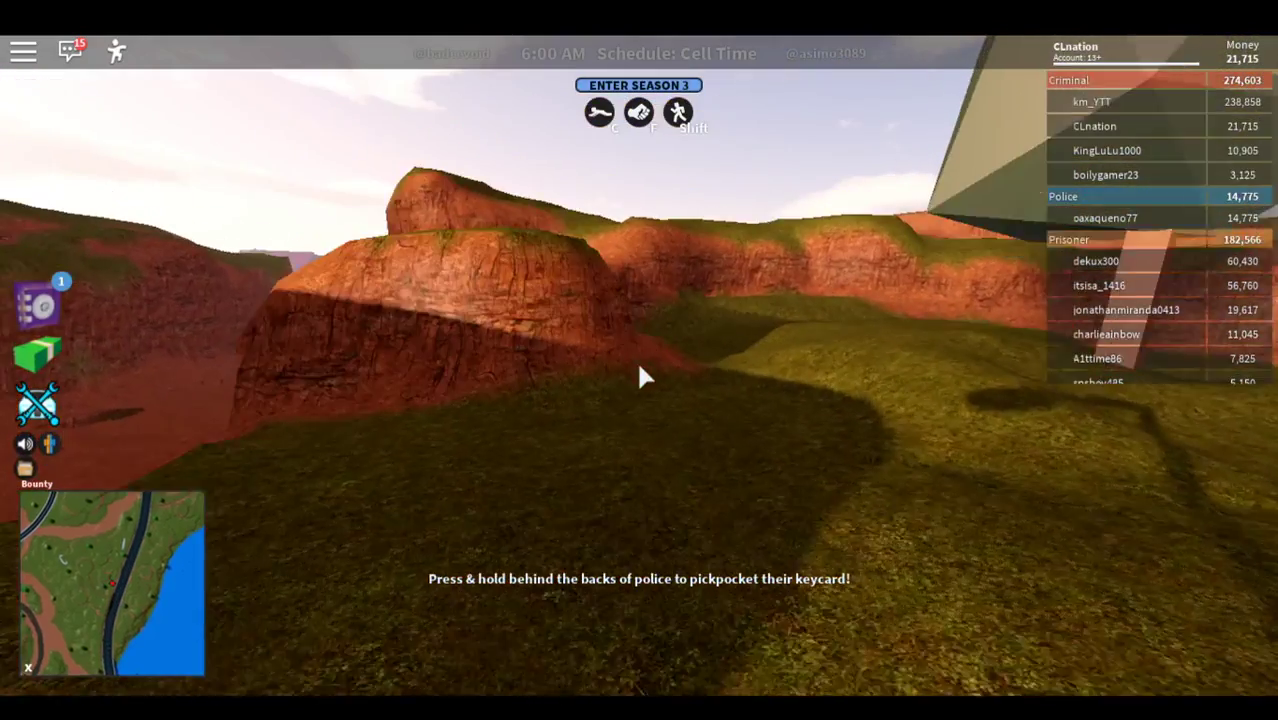
pyautogui.press('w')
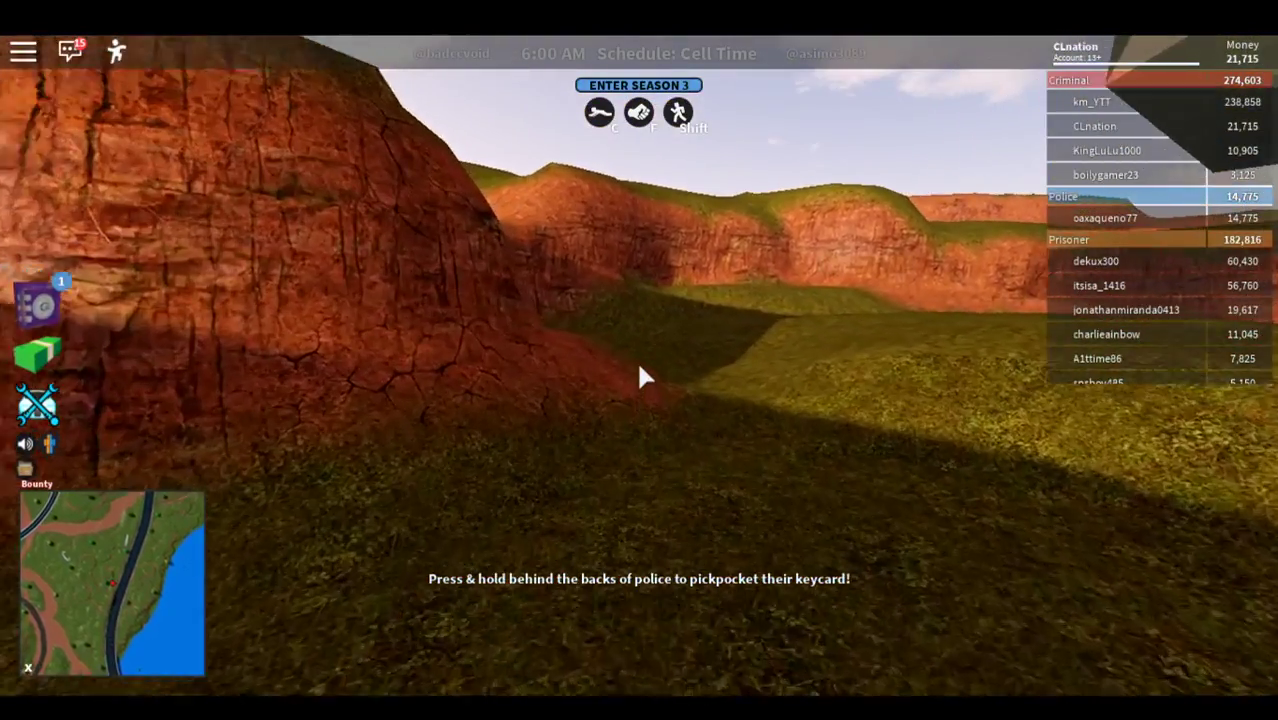
pyautogui.press('w')
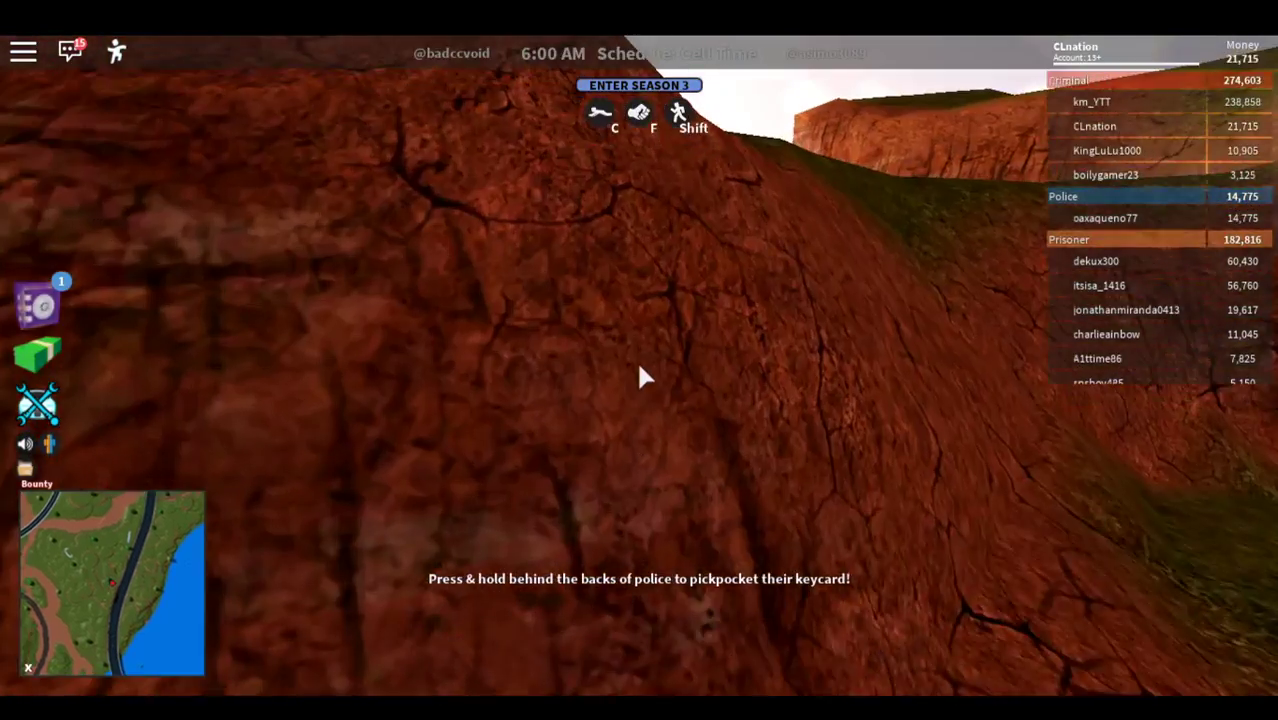
pyautogui.press('w')
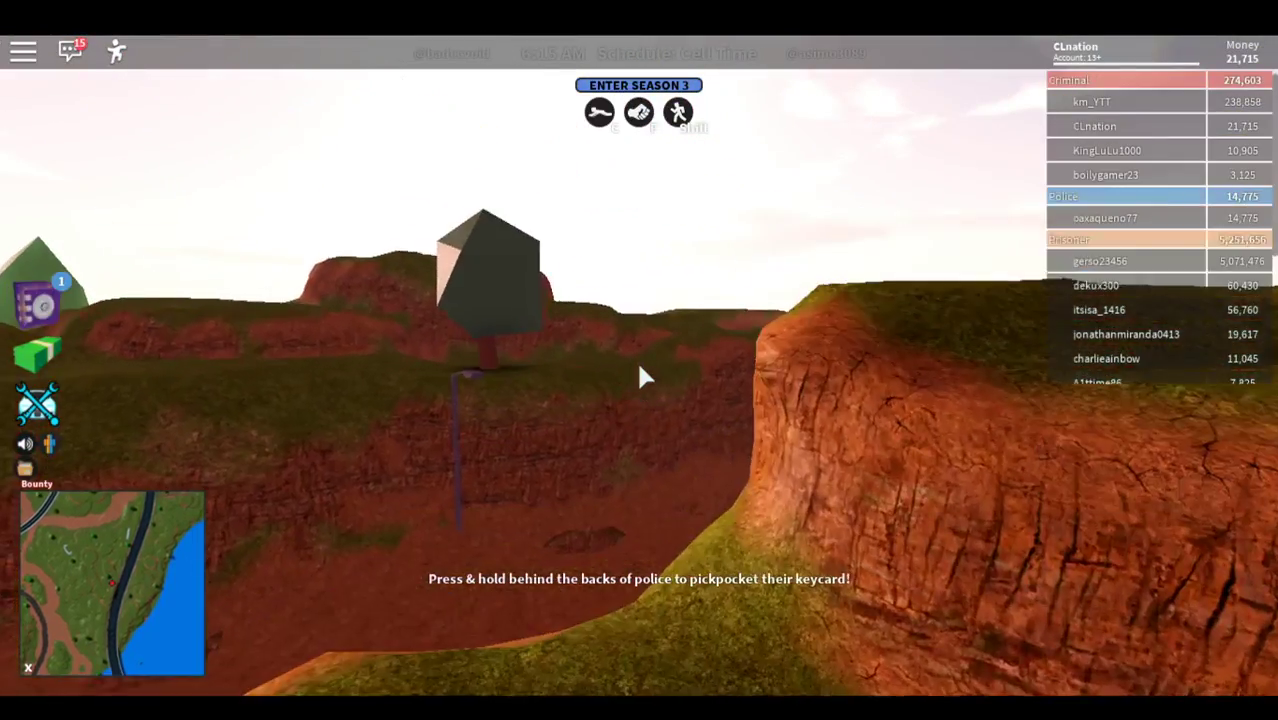
pyautogui.press('w')
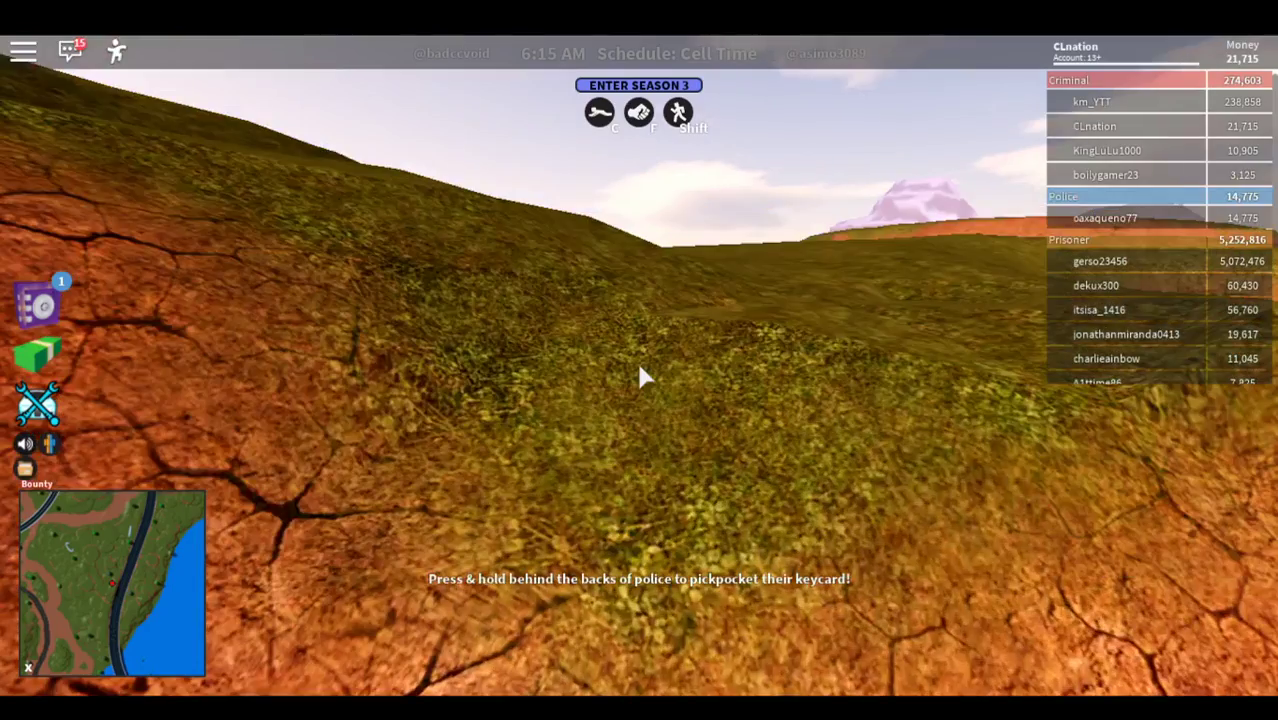
pyautogui.press('w')
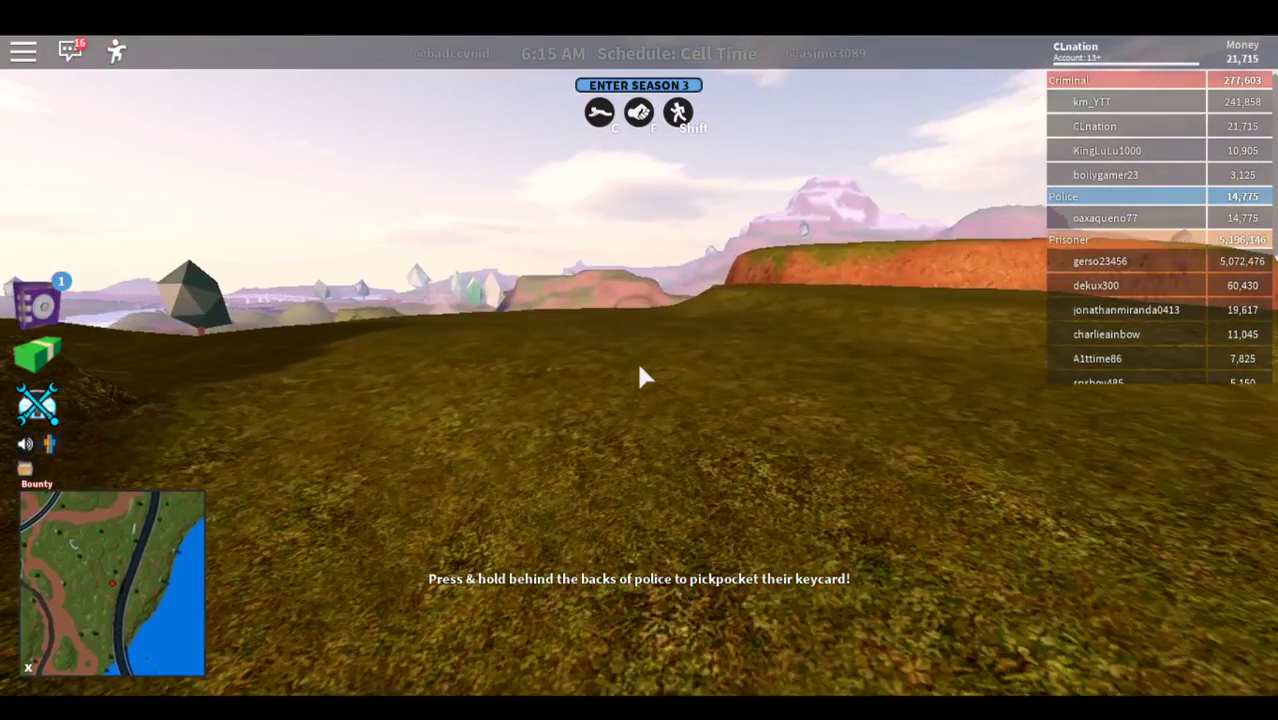
pyautogui.scroll(-3, 640, 376)
pyautogui.scroll(-3, 641, 375)
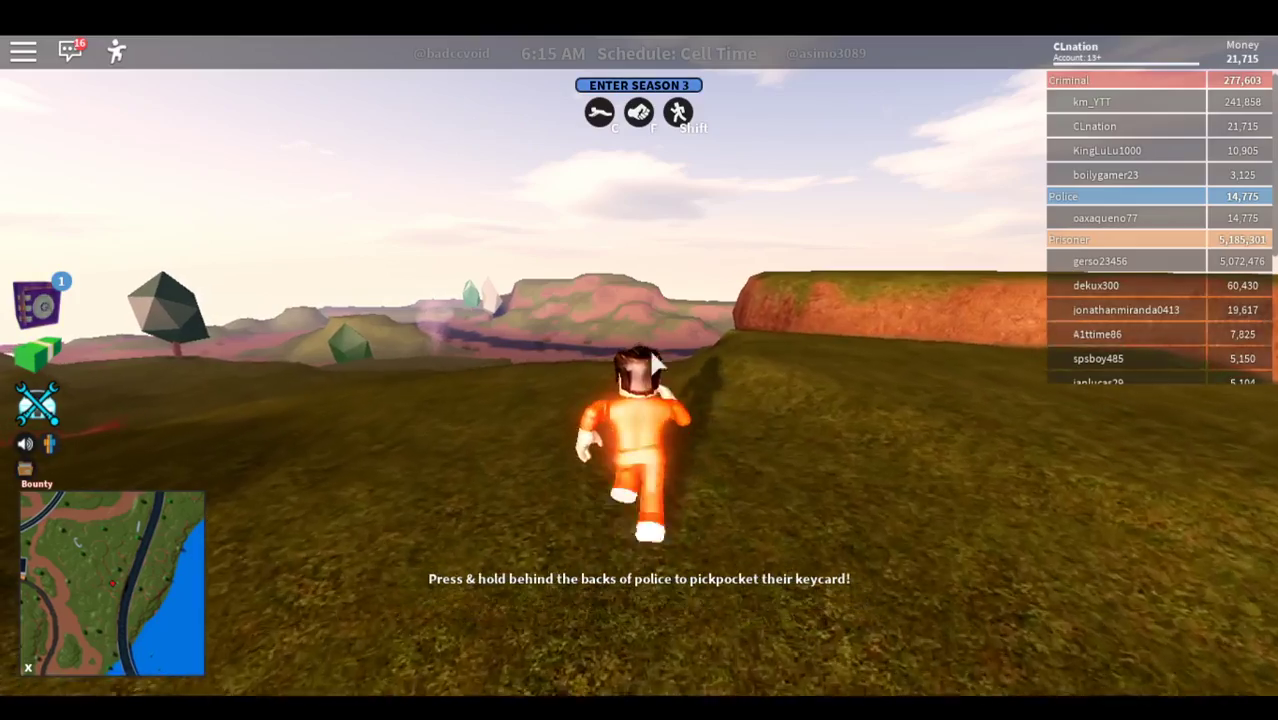
# Step: Run across the plateau toward the river valley and cliffs
pyautogui.press('w')
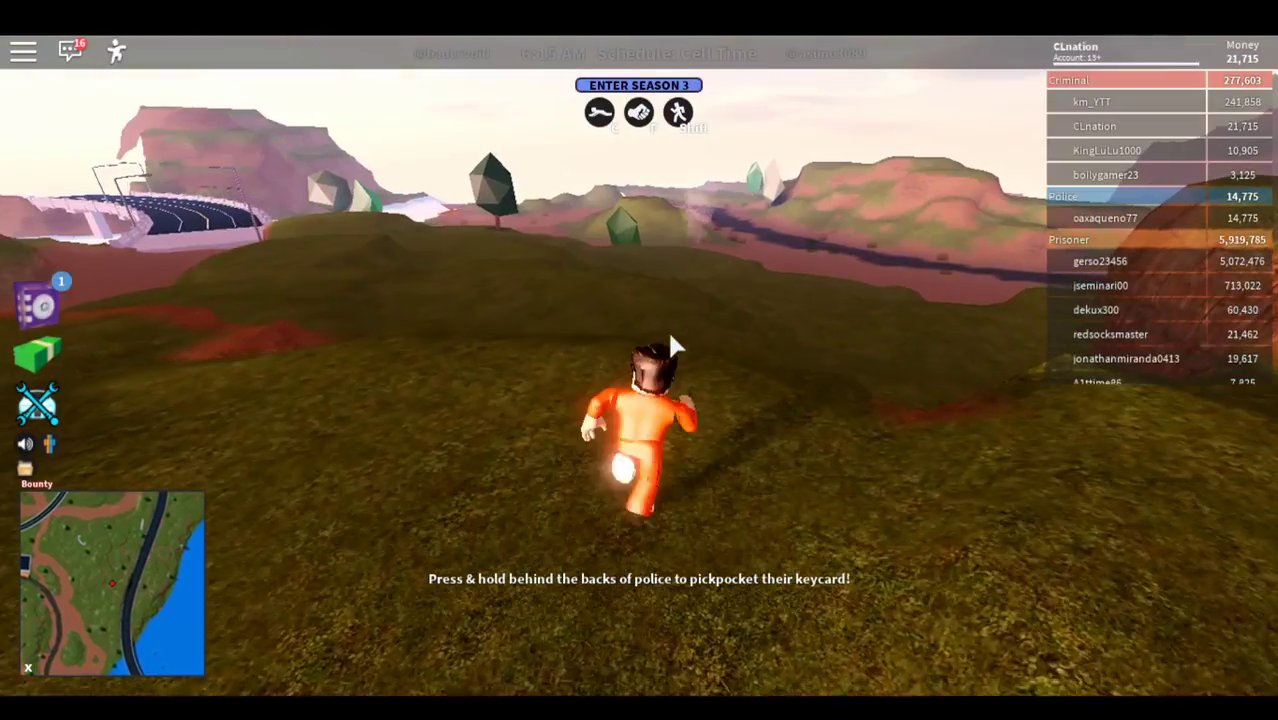
pyautogui.press('w')
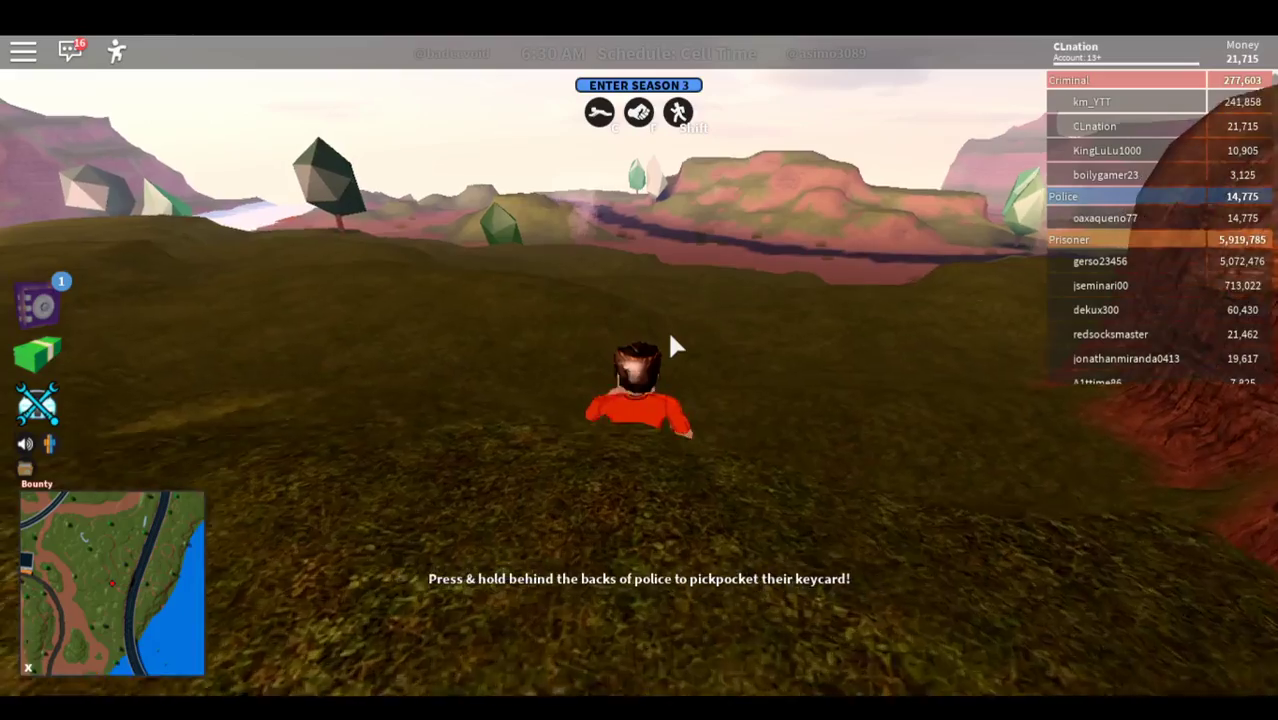
pyautogui.press('w')
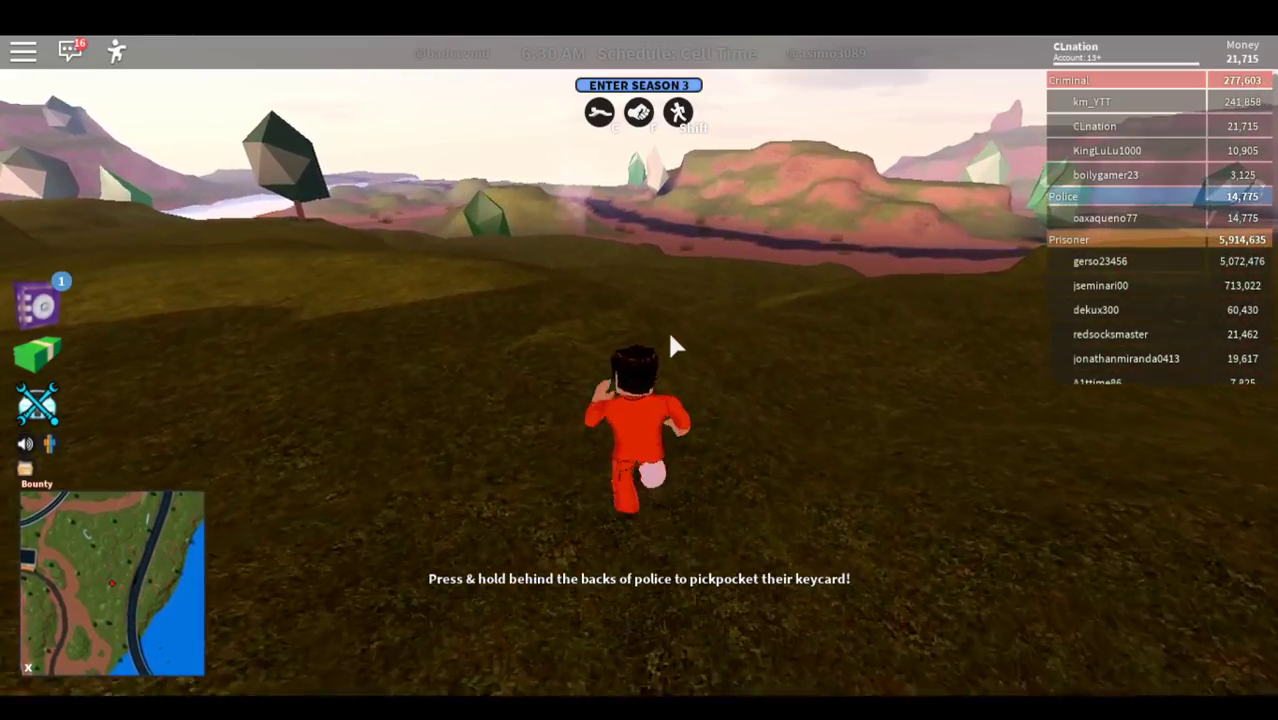
pyautogui.press('w')
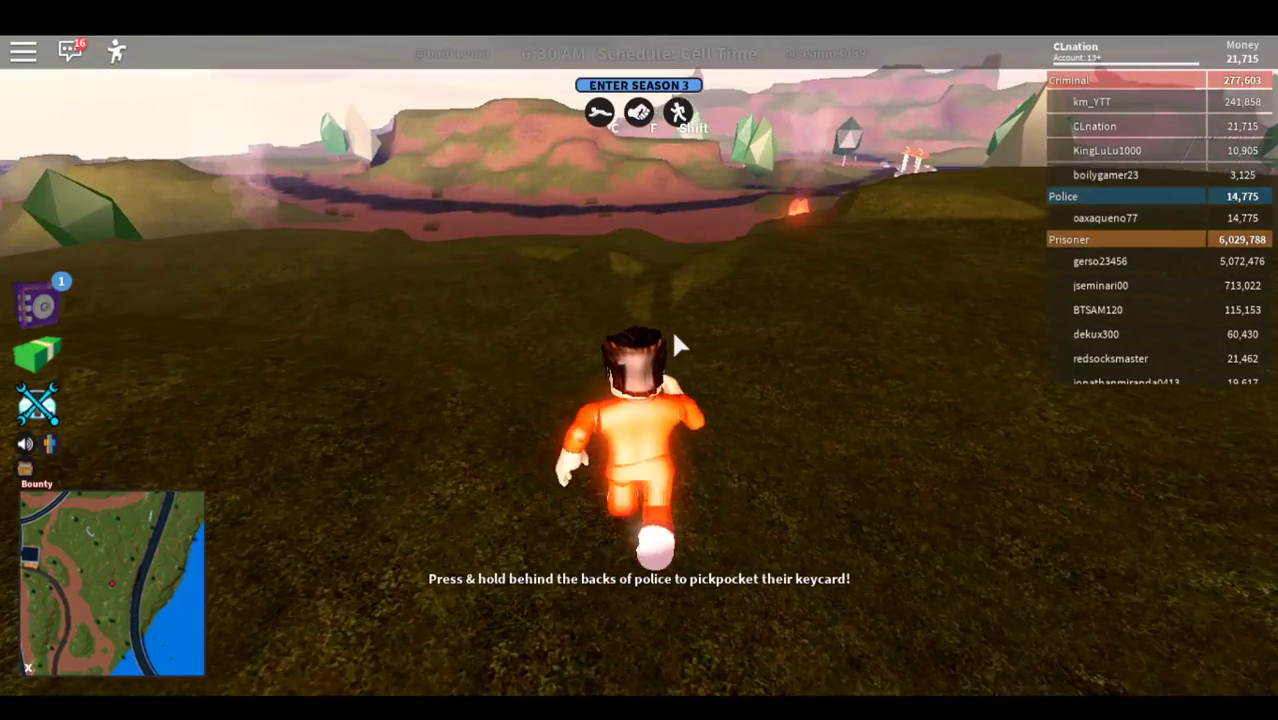
pyautogui.press('w')
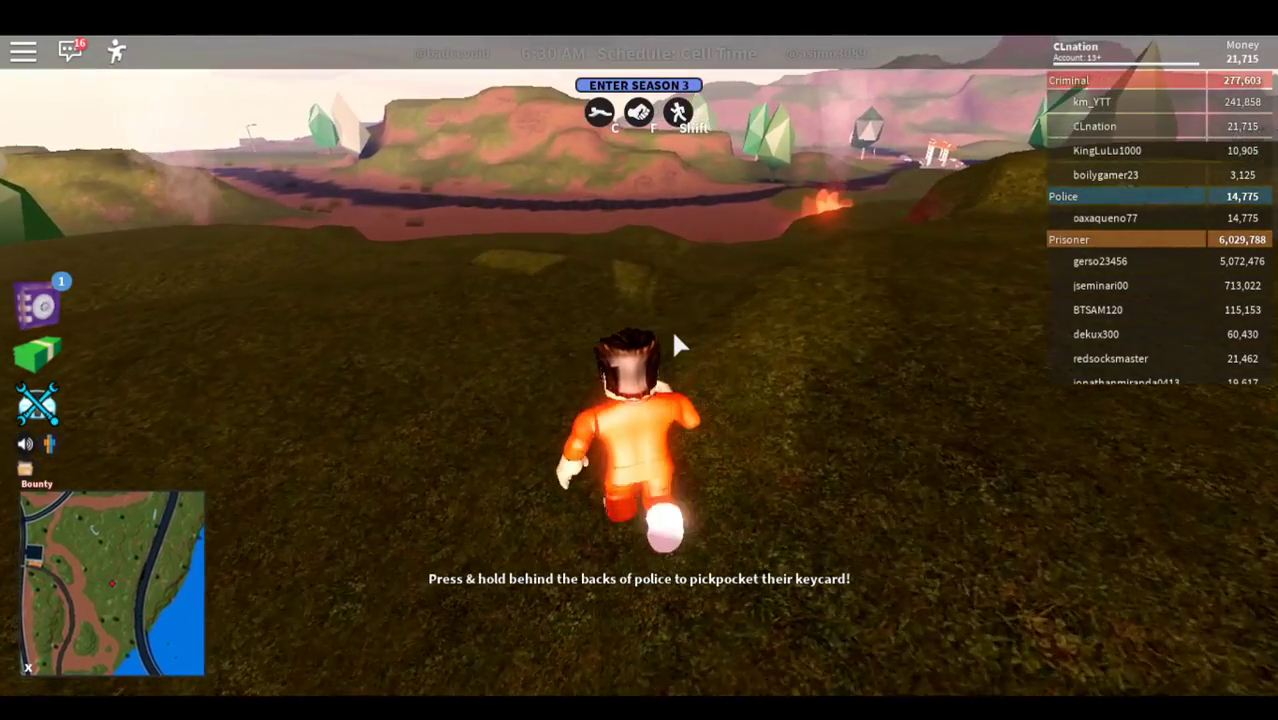
pyautogui.press('w')
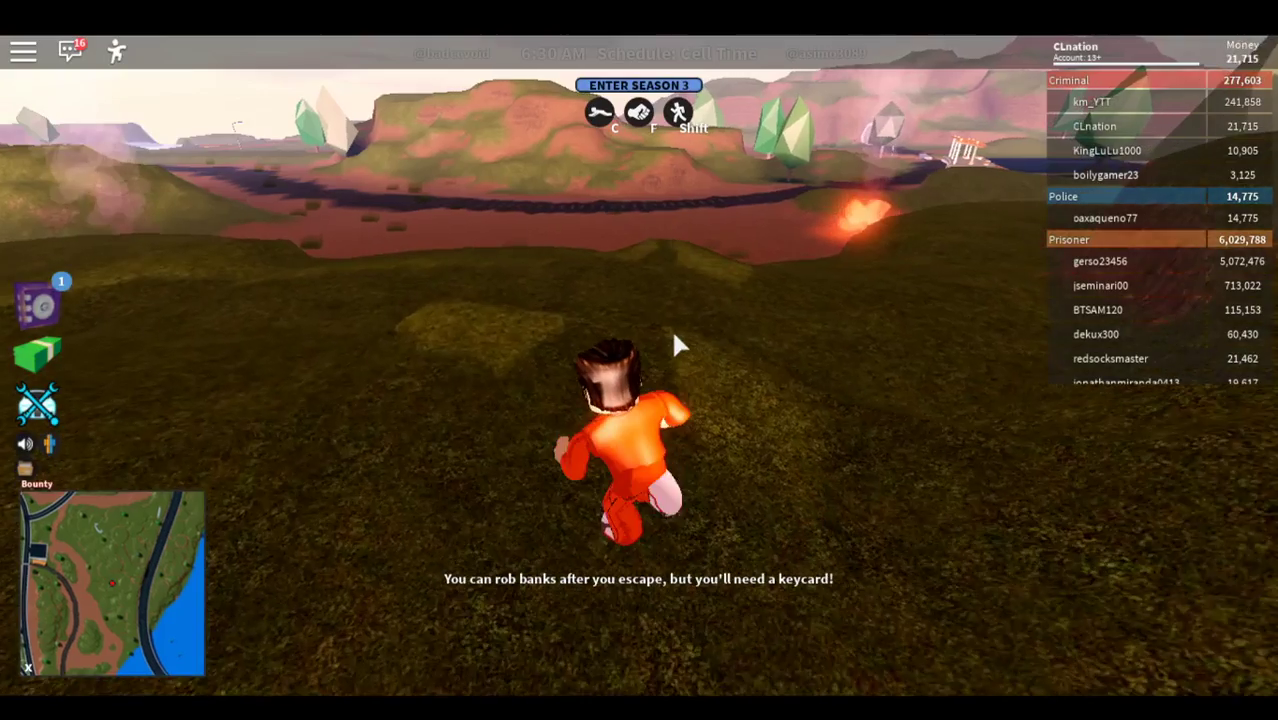
pyautogui.press('w')
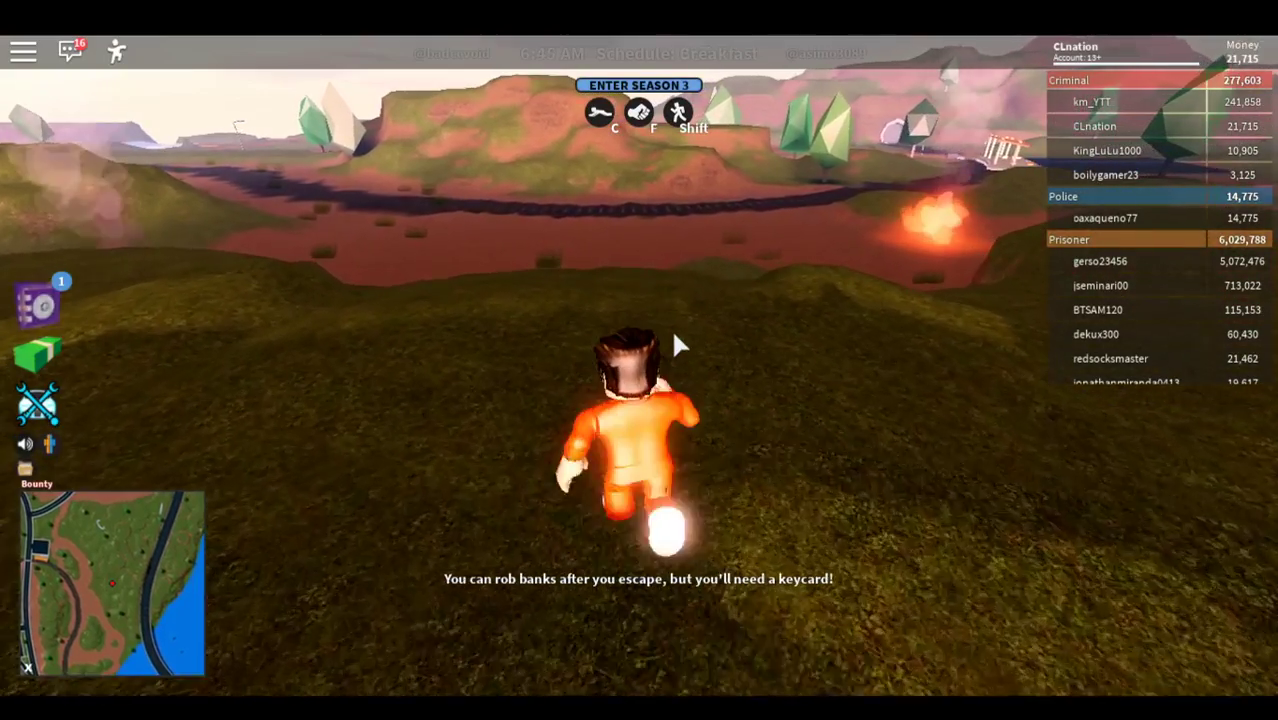
# Step: Run downhill through the valley onto the red dirt path, turning the view away from the fire
pyautogui.press('w')
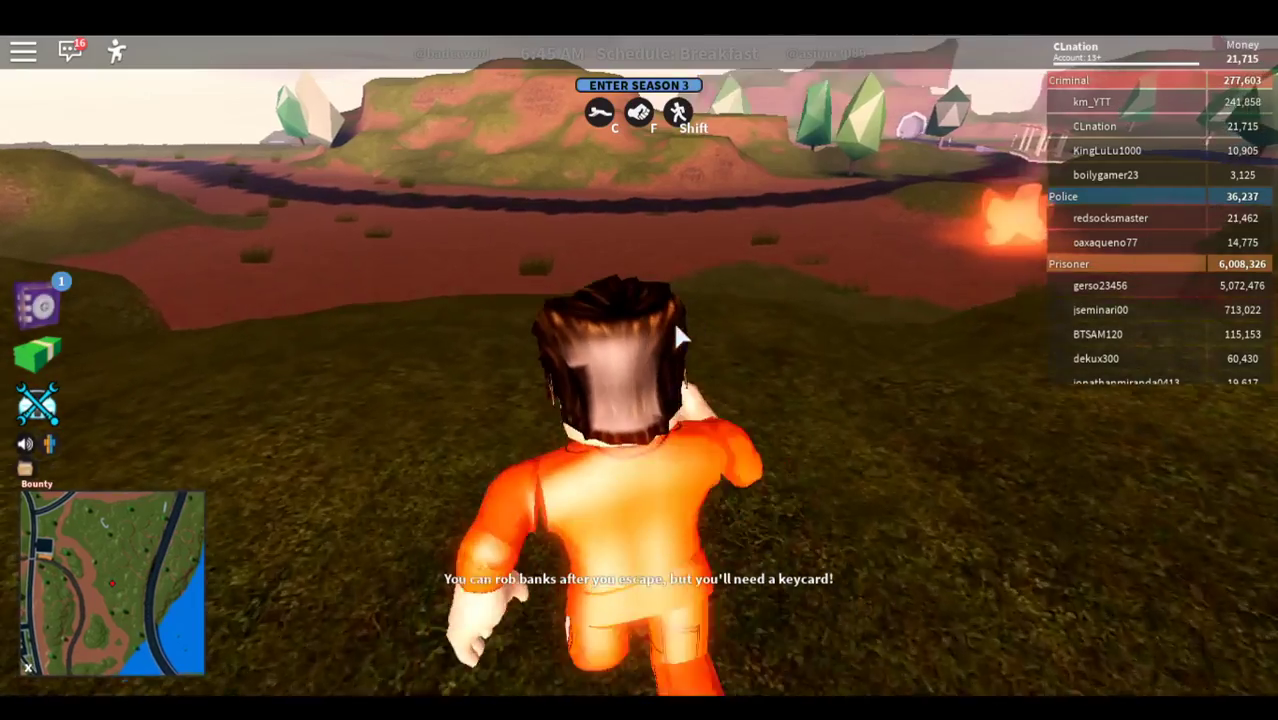
pyautogui.press('w')
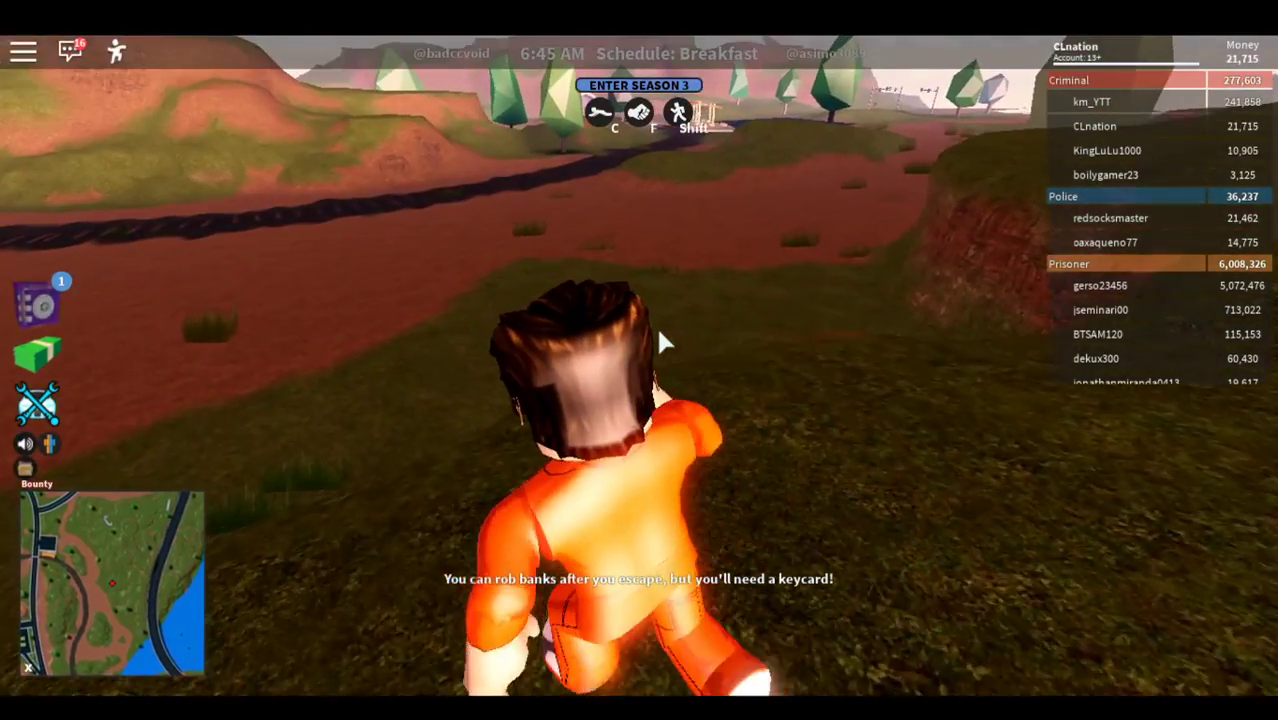
pyautogui.press('w')
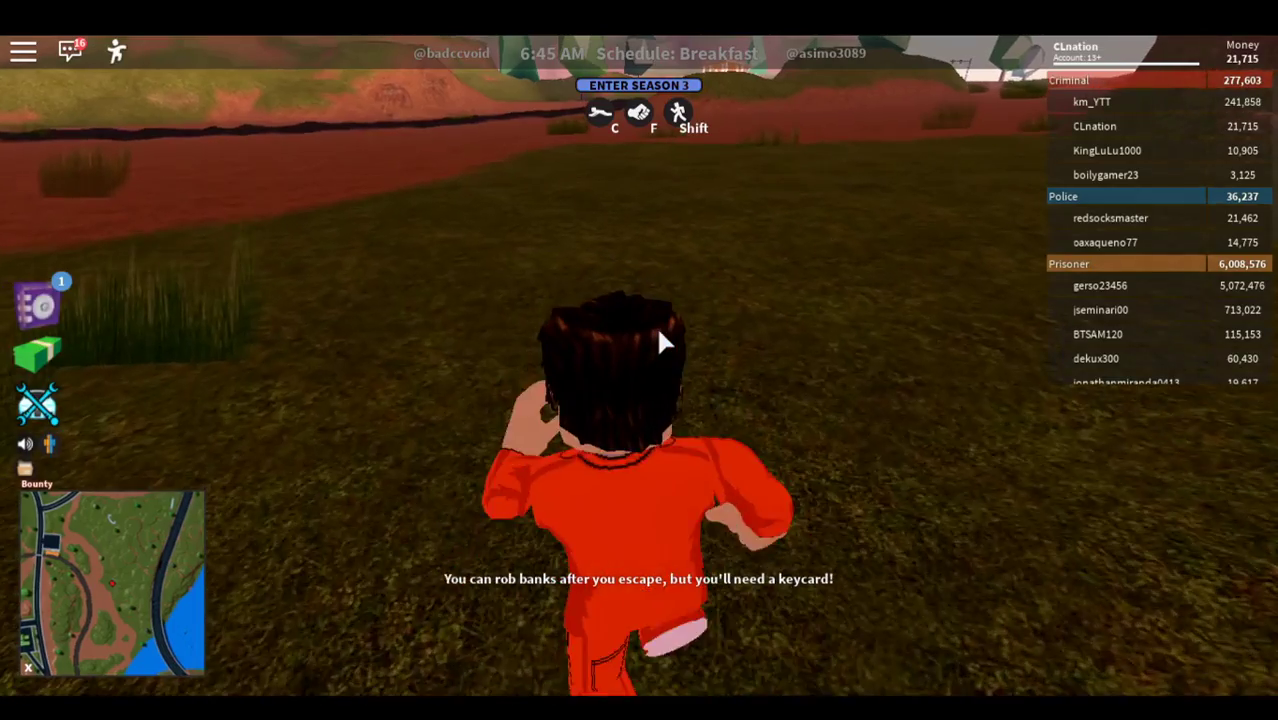
pyautogui.press('w')
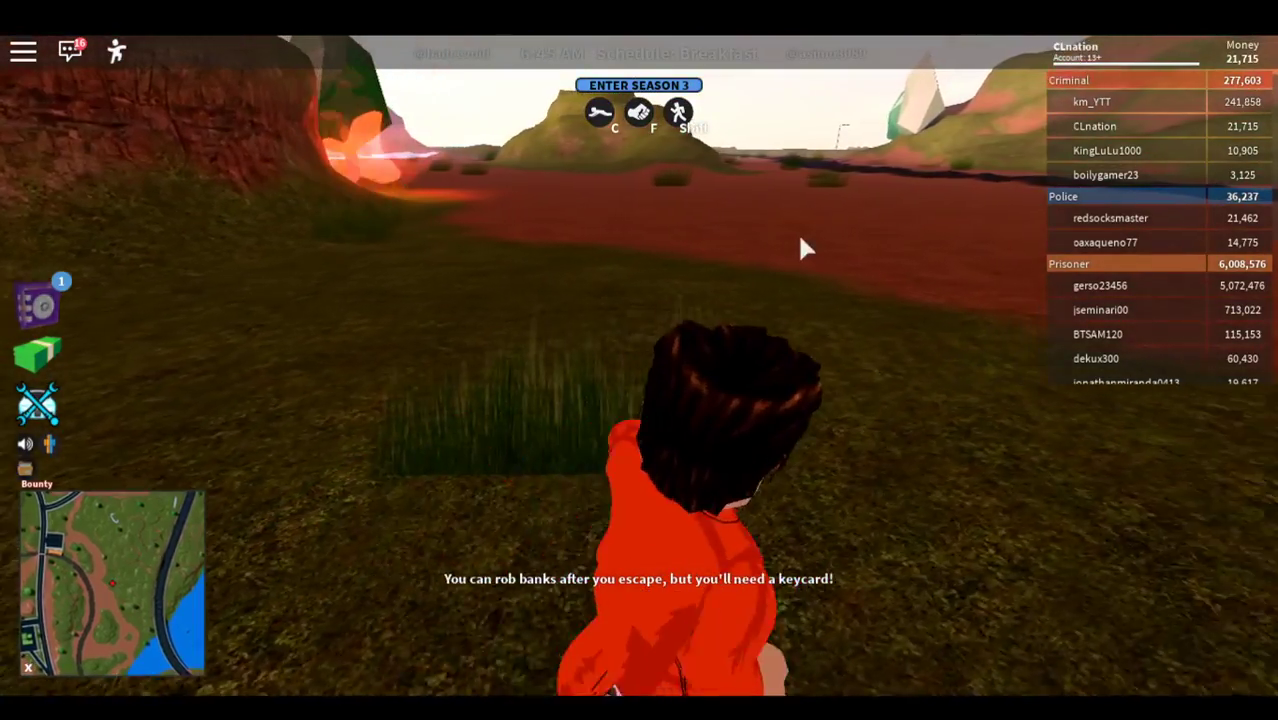
pyautogui.press('w')
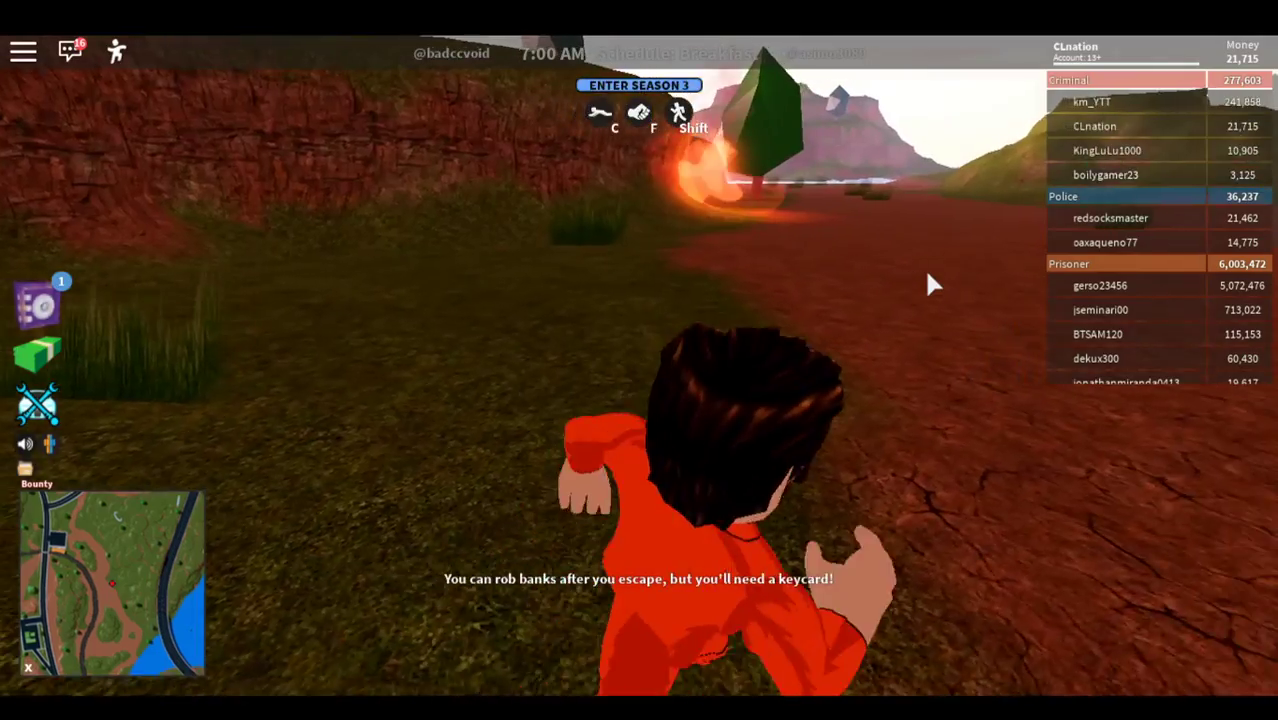
pyautogui.press('w')
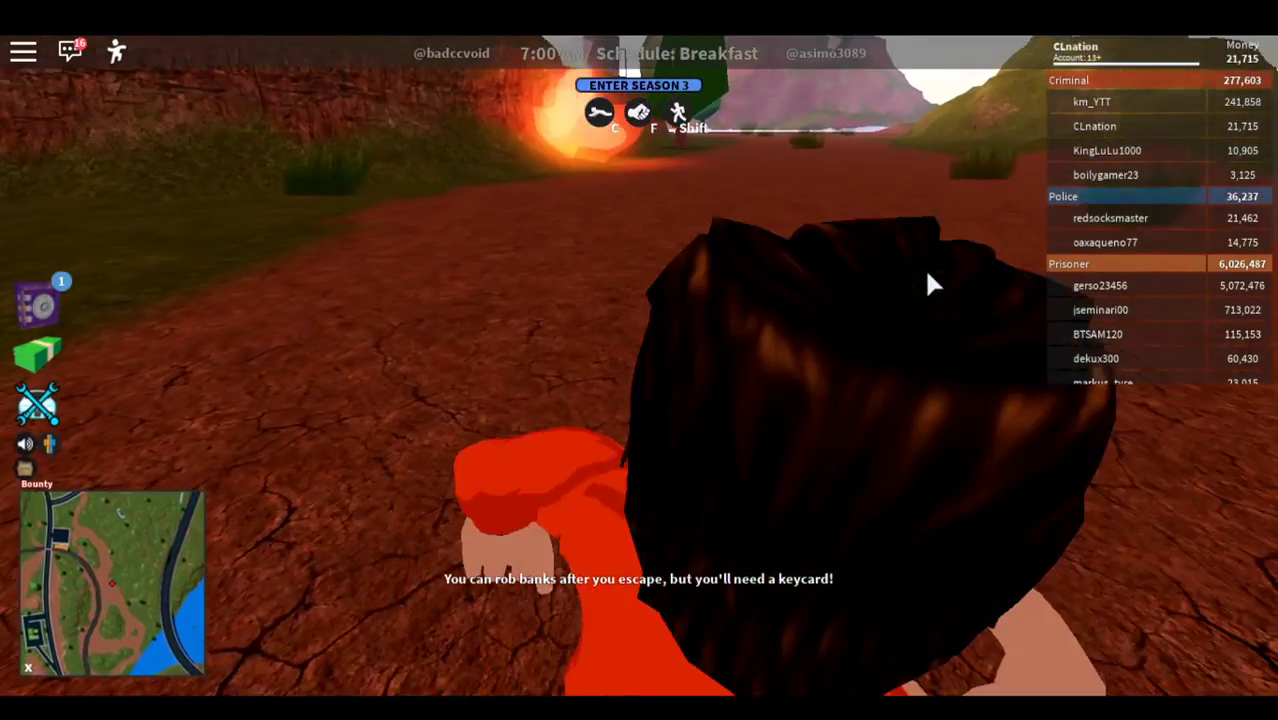
pyautogui.press('w')
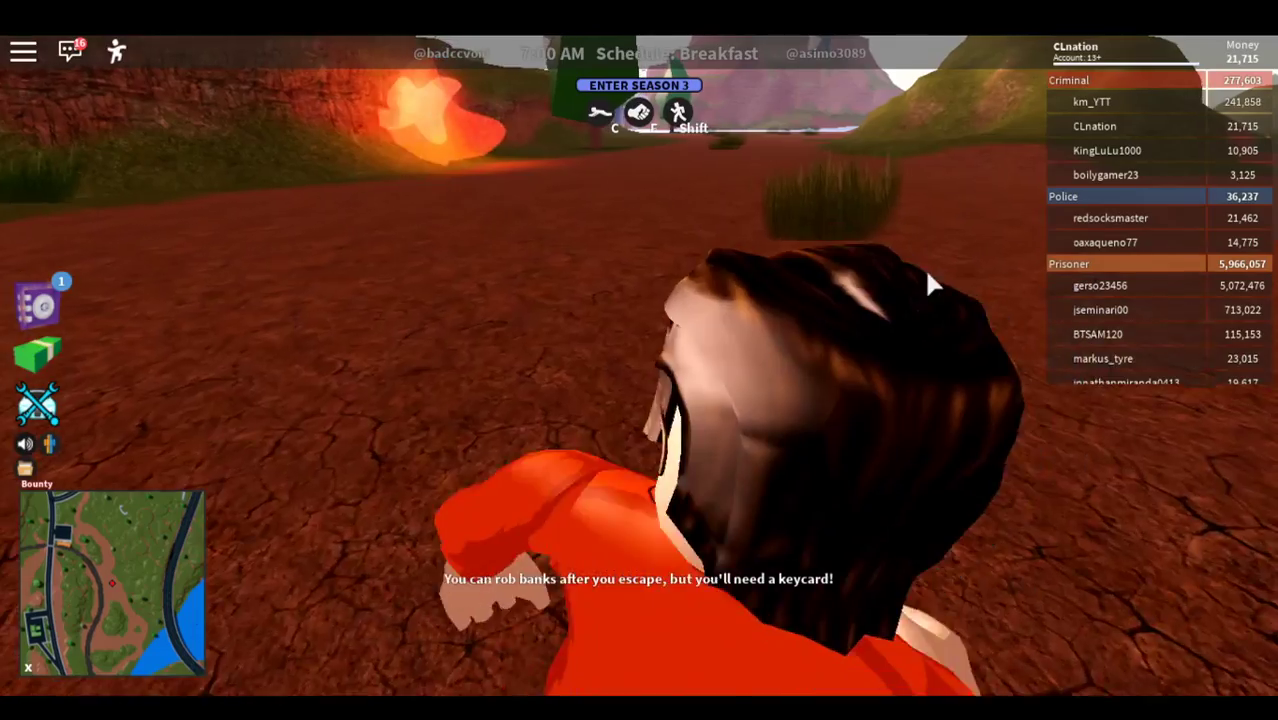
pyautogui.press('w')
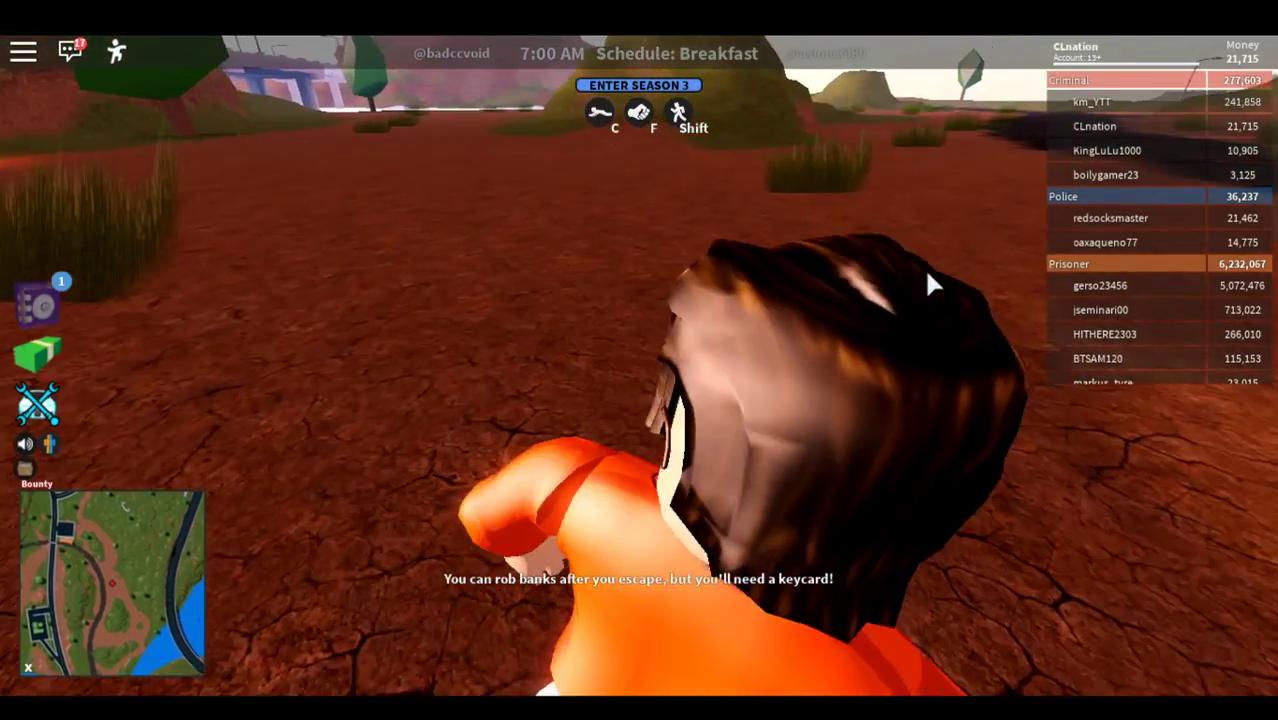
# Step: Run the prisoner along the railway tracks, then turn off and up the grassy hill
pyautogui.press('w')
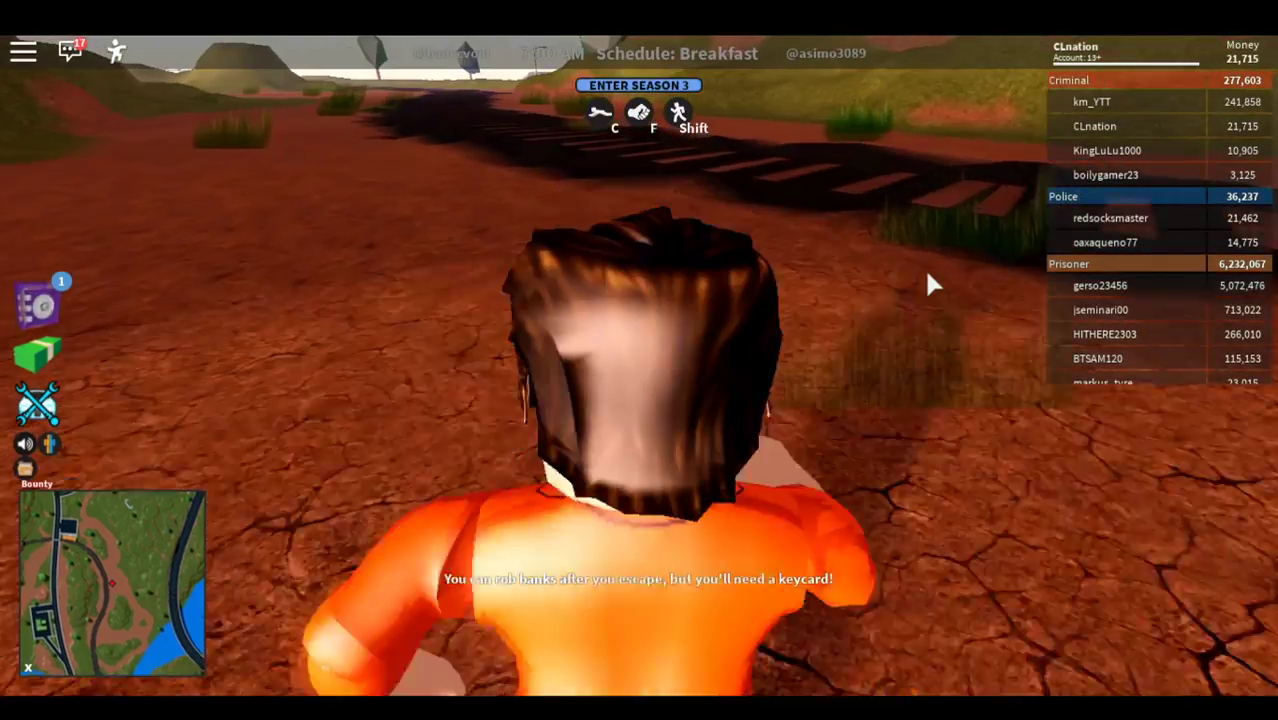
pyautogui.press('w')
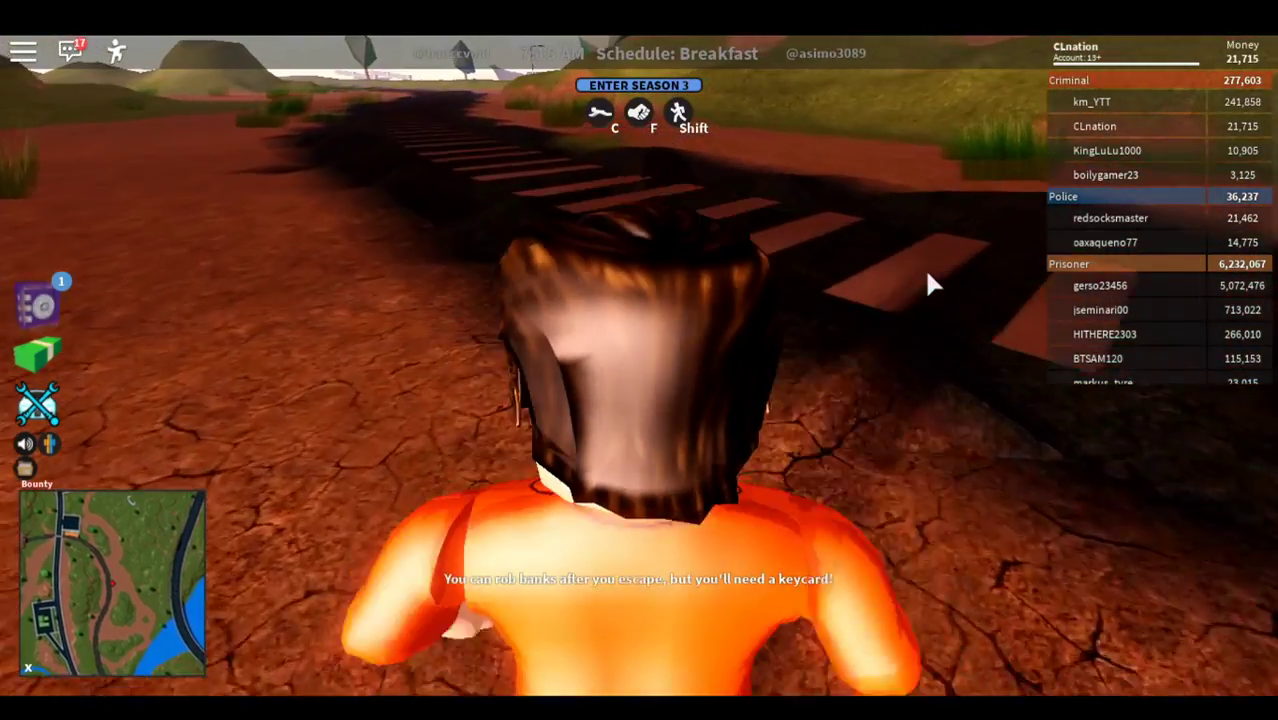
pyautogui.press('a')
pyautogui.press('d')
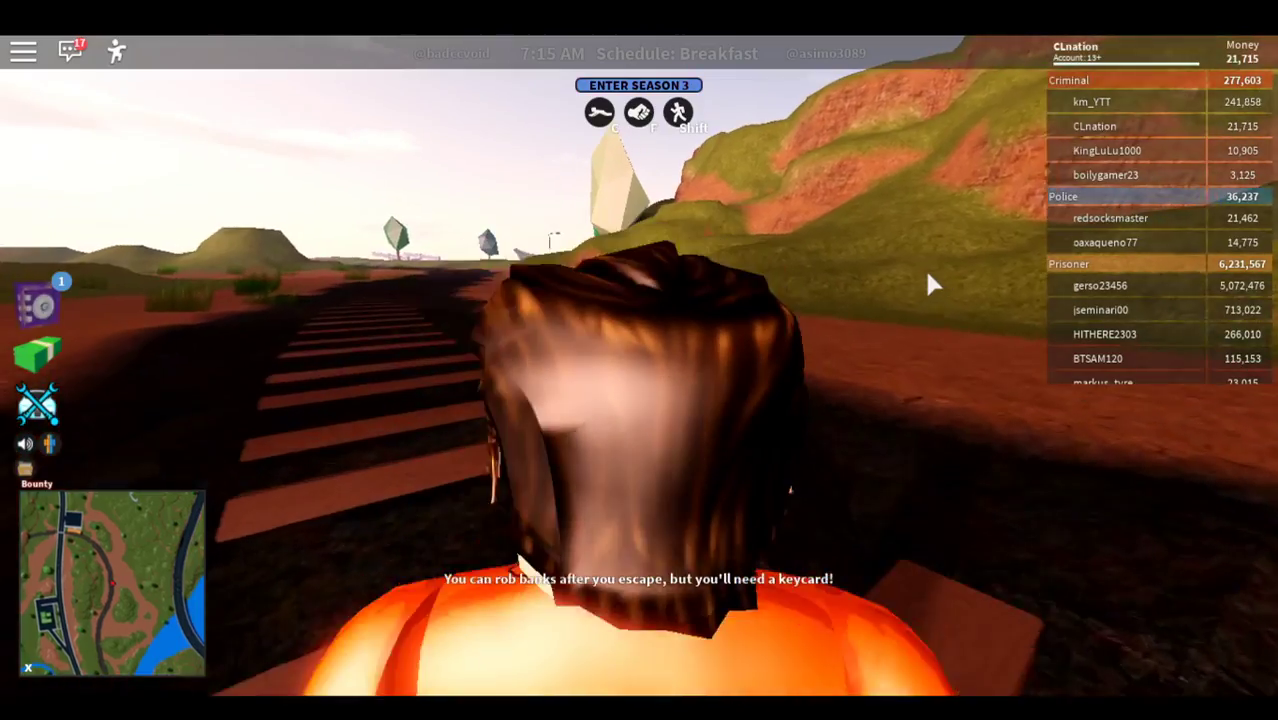
pyautogui.press('w')
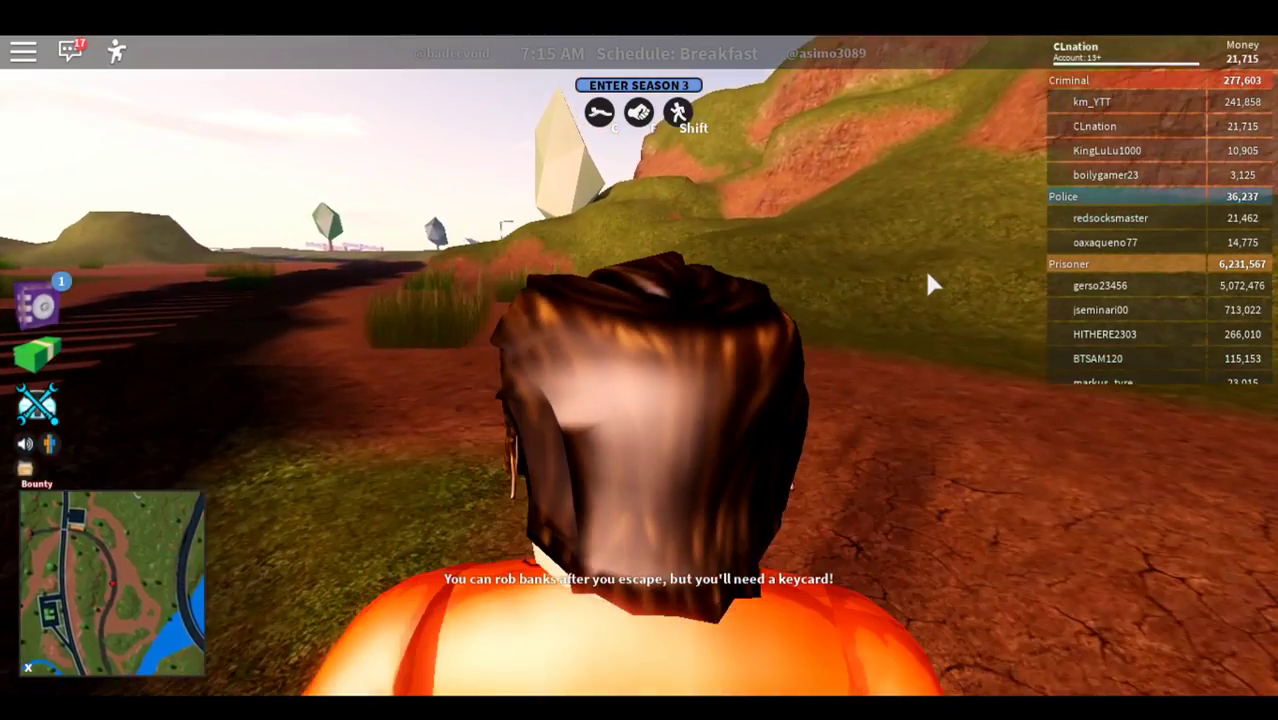
pyautogui.press('w')
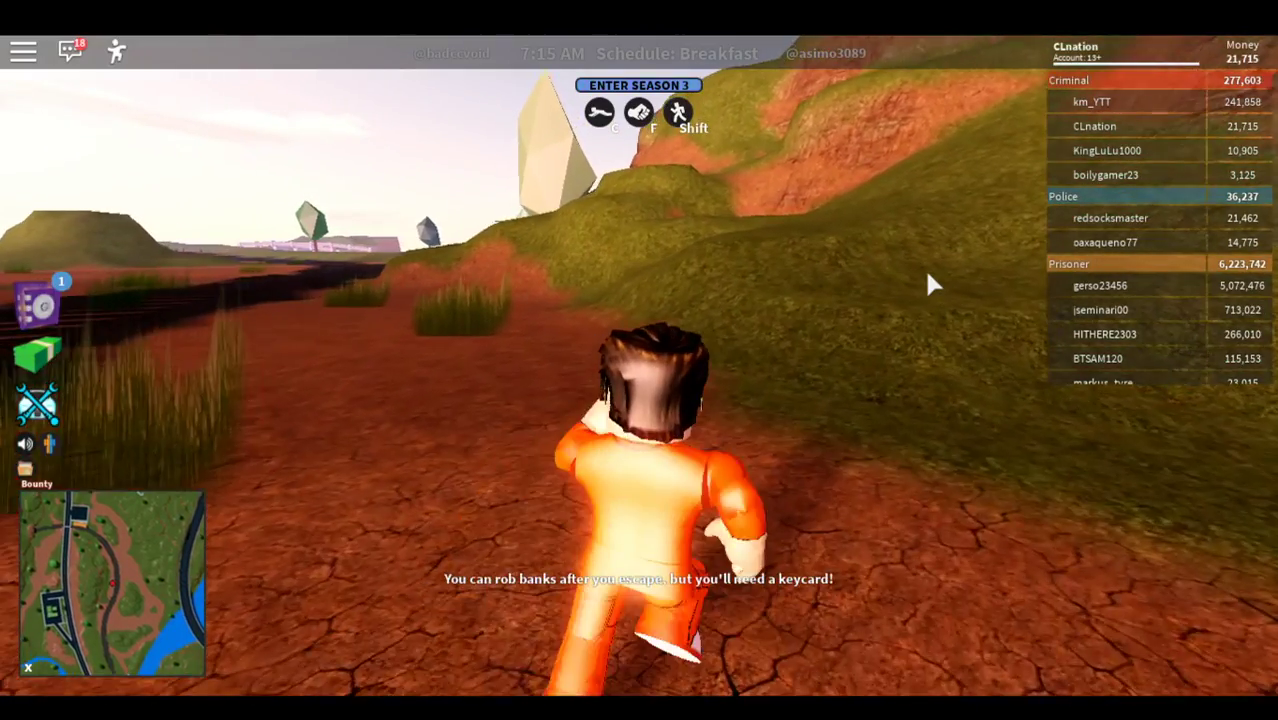
pyautogui.press('w')
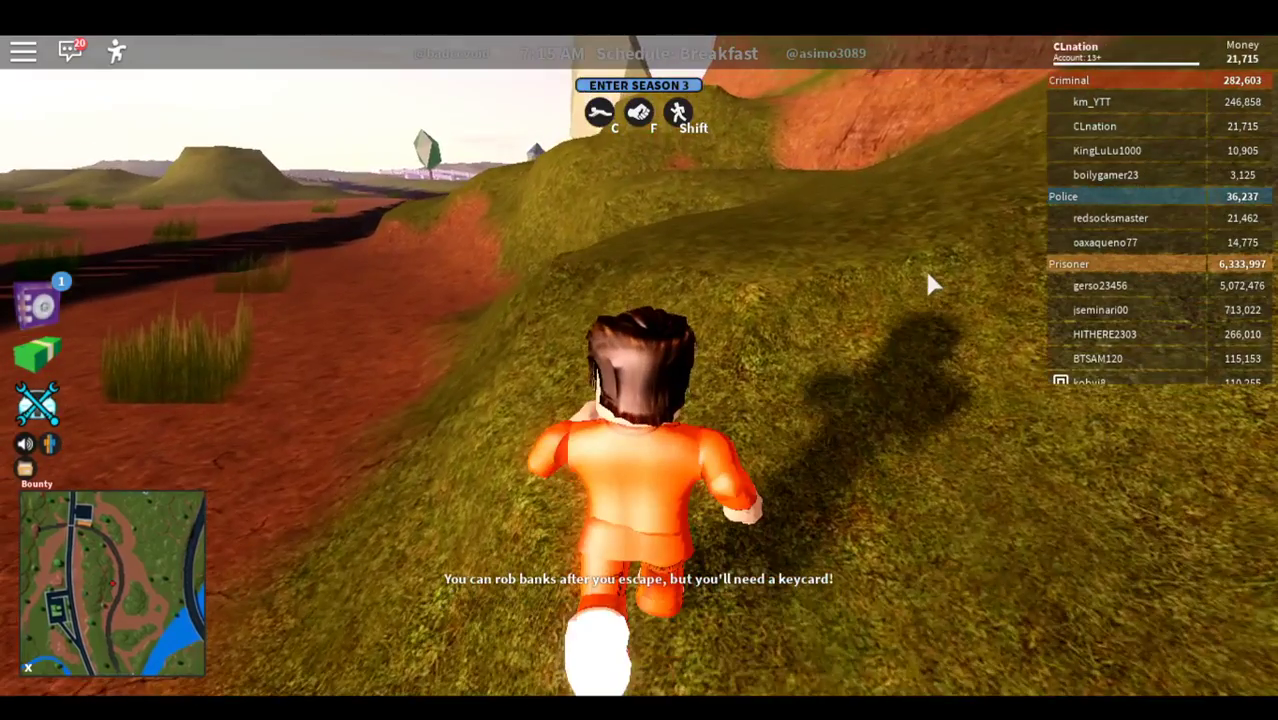
pyautogui.press('w')
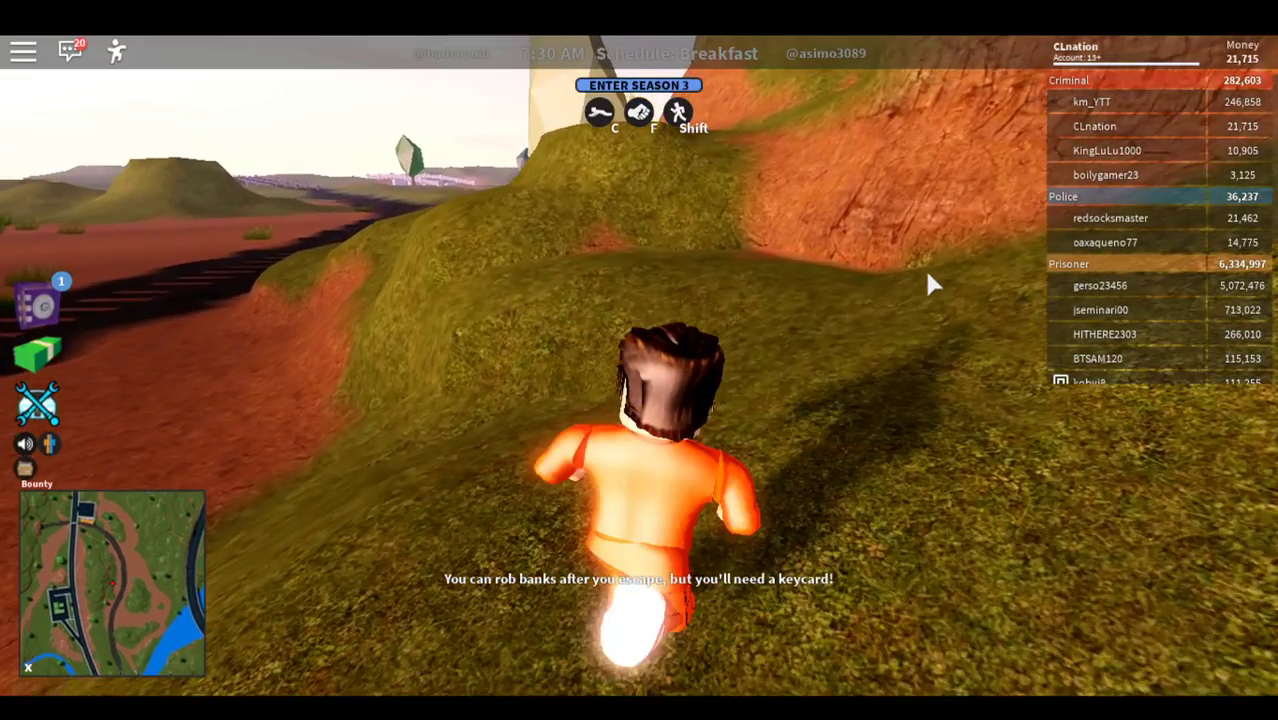
# Step: Run past the large rock to the hilltop overlooking the gas station
pyautogui.press('w')
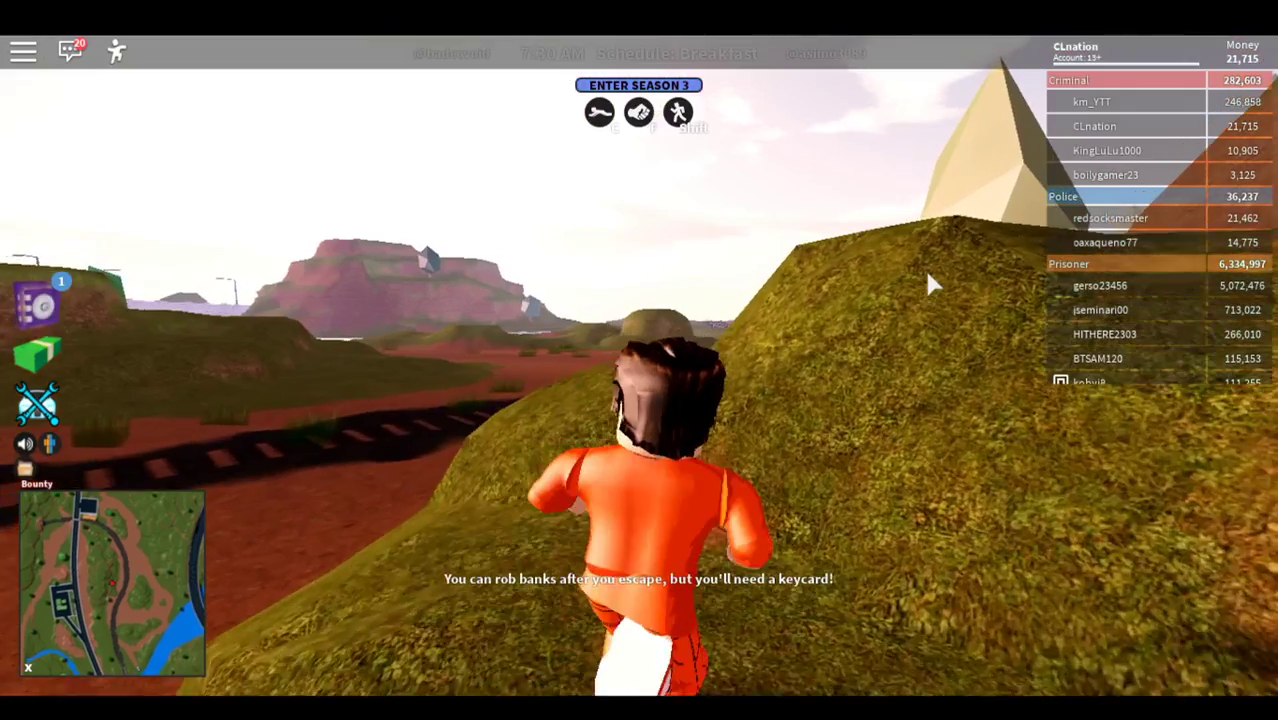
pyautogui.press('w')
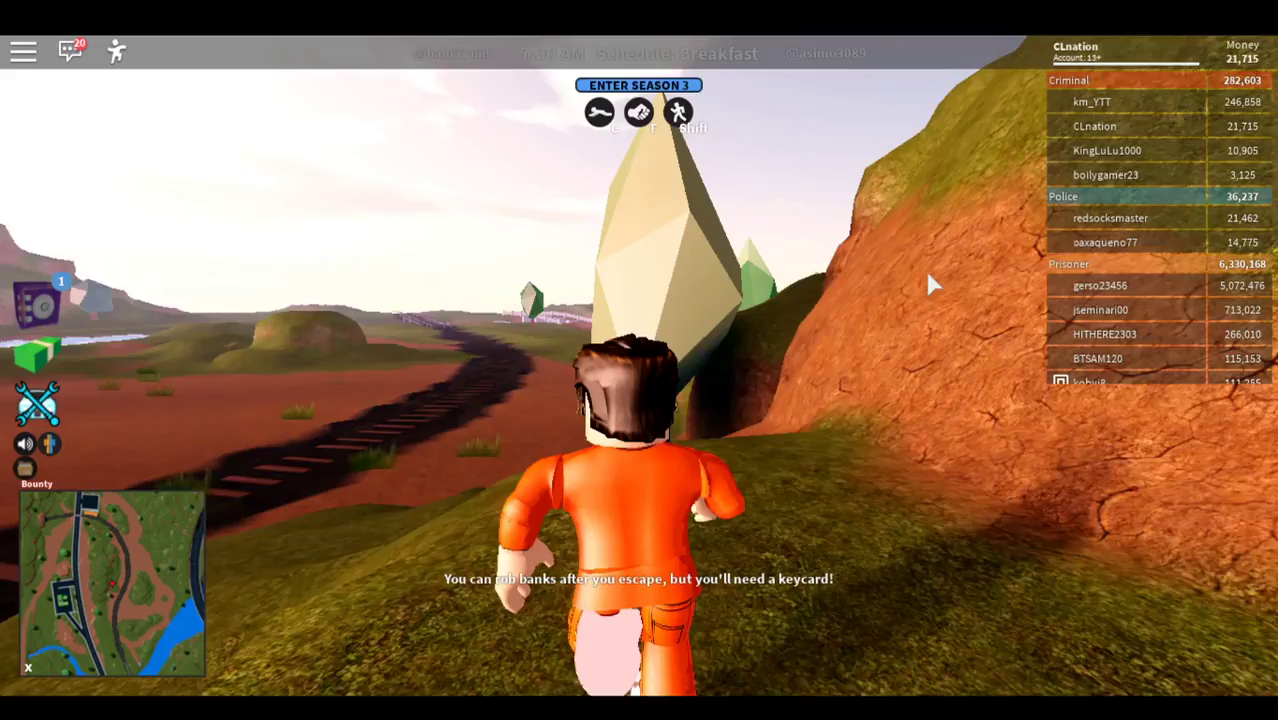
pyautogui.press('w')
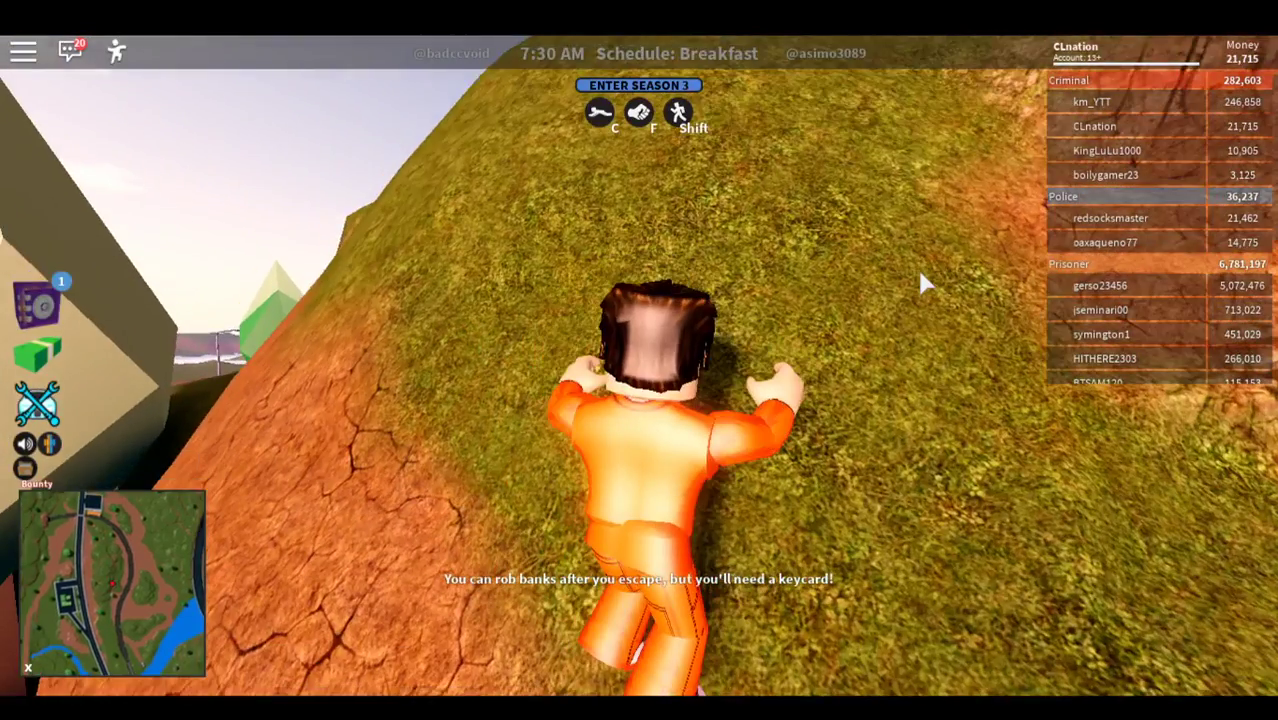
pyautogui.press('w')
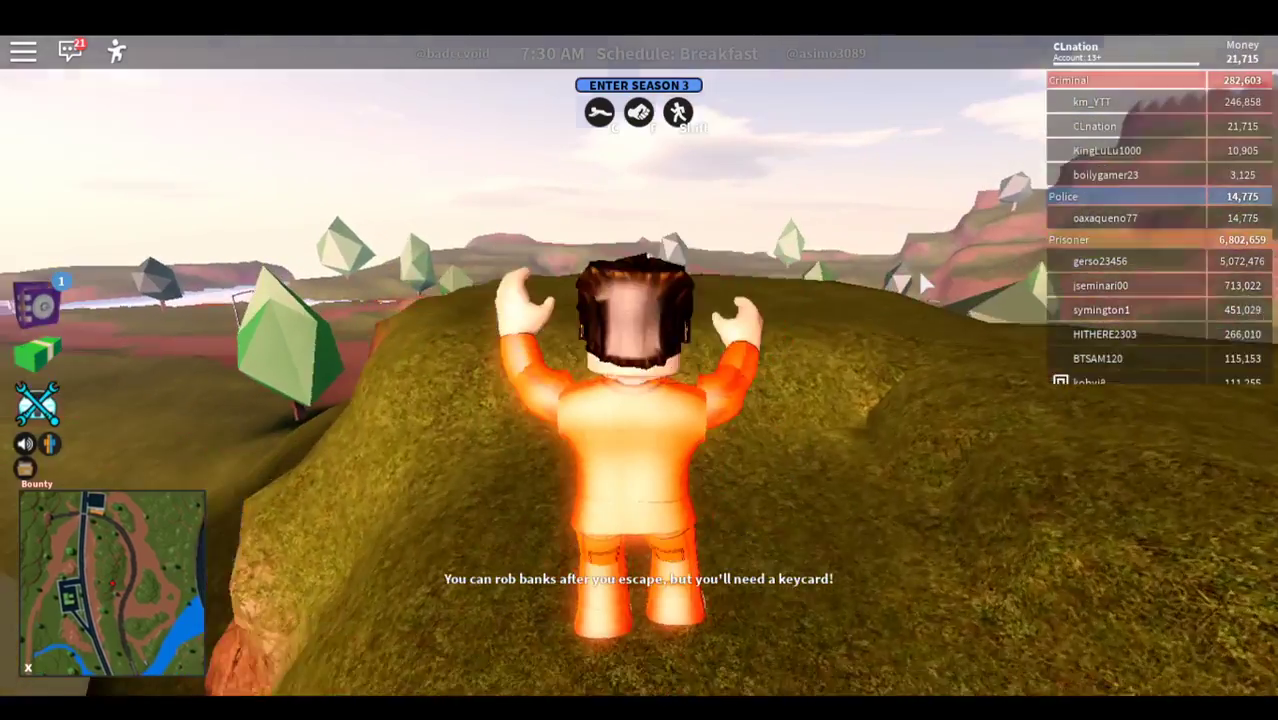
pyautogui.press('w')
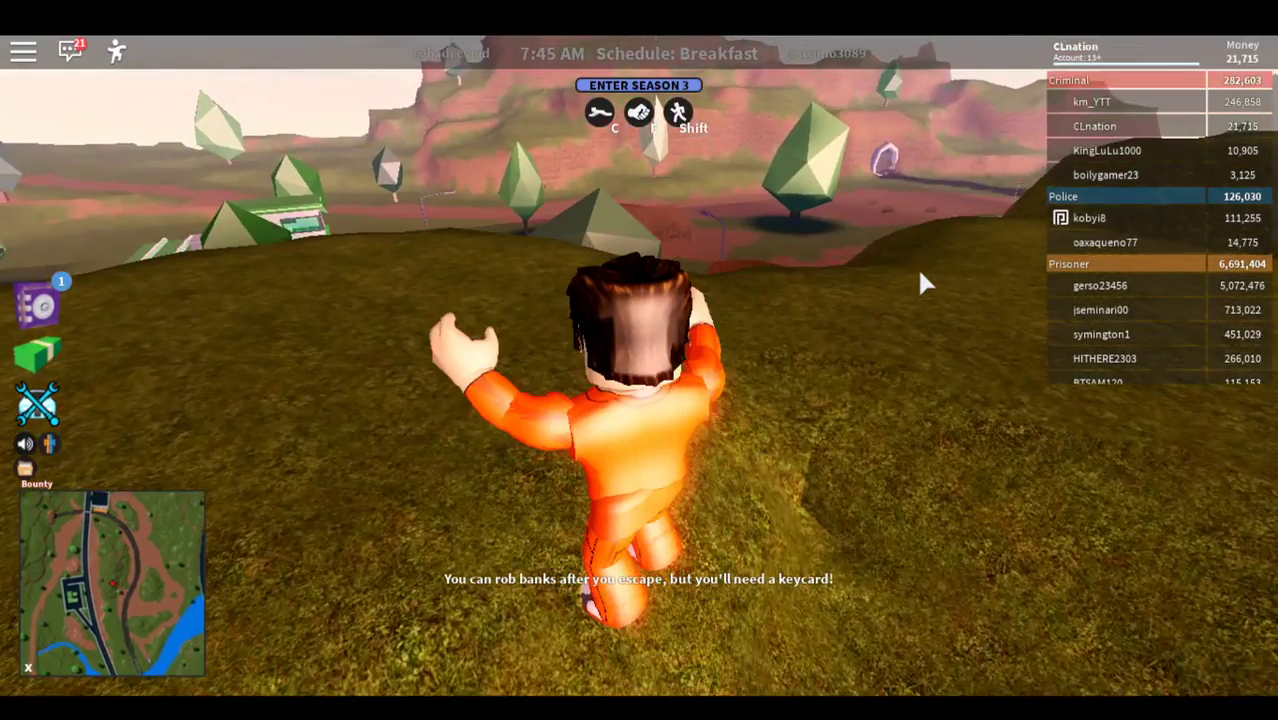
pyautogui.press('w')
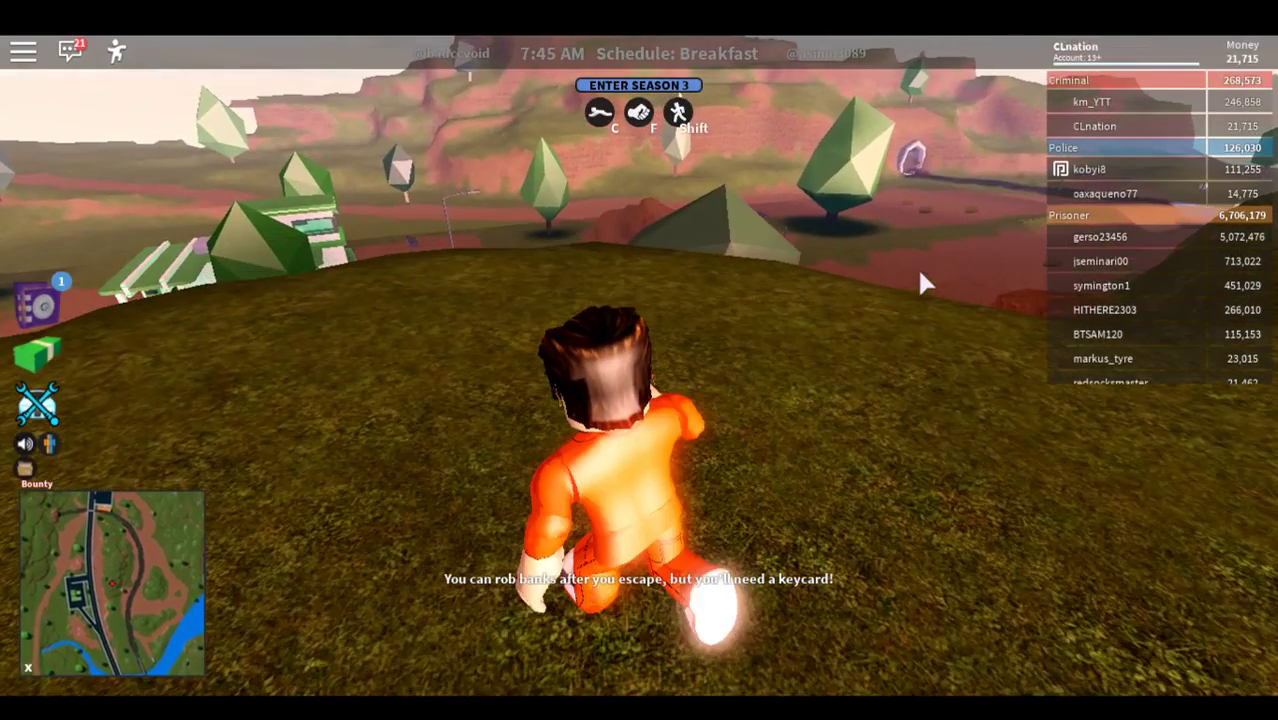
pyautogui.press('w')
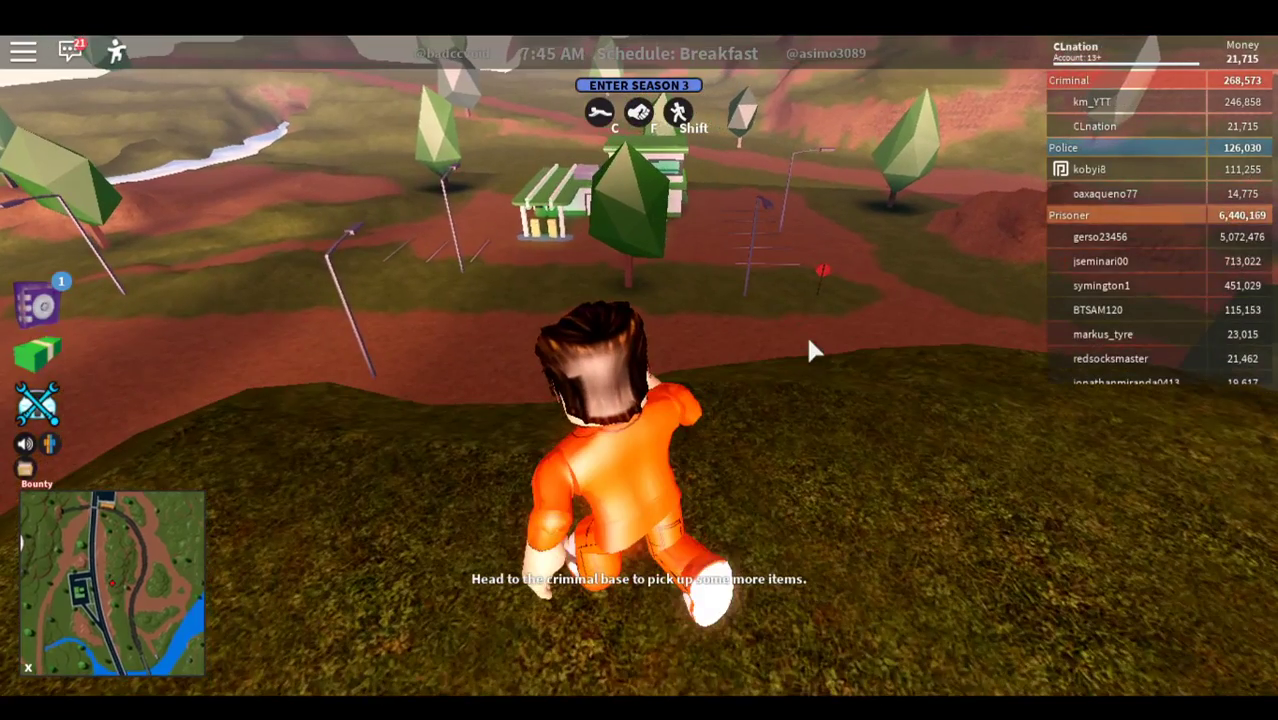
# Step: Run down toward the gas station and across the desert past the lamp posts and a tree
pyautogui.press('w')
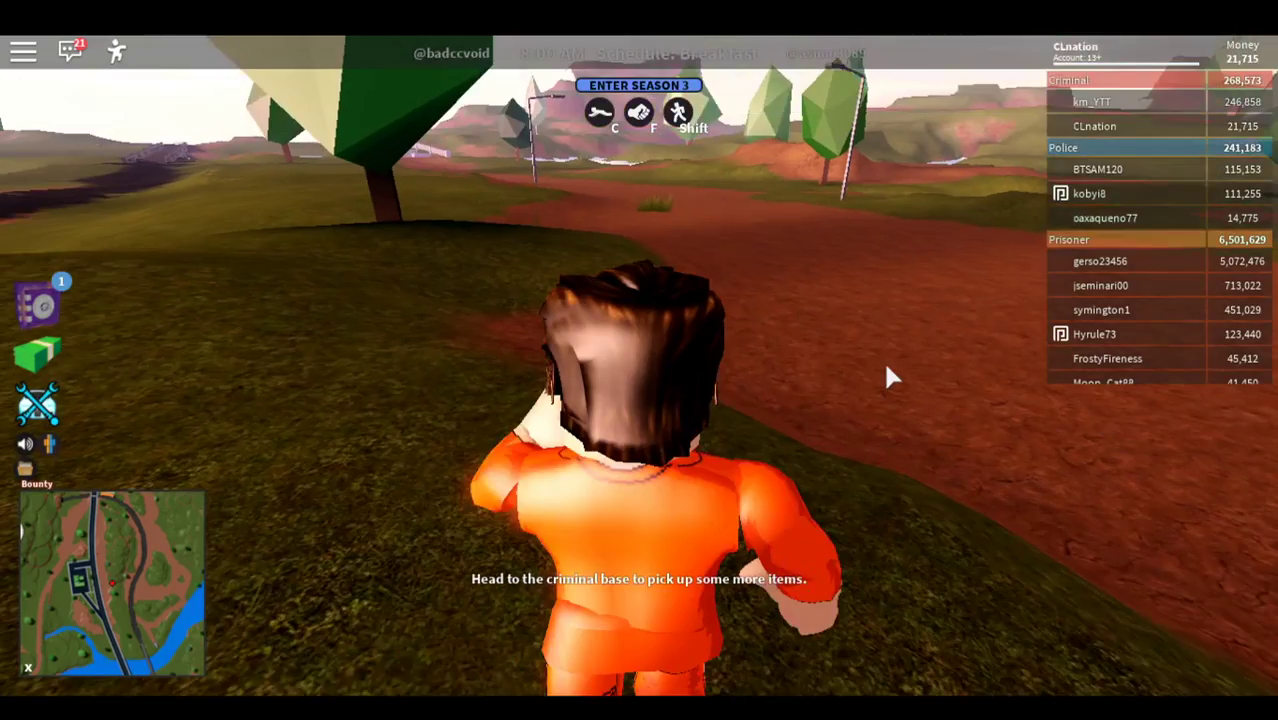
pyautogui.press('w')
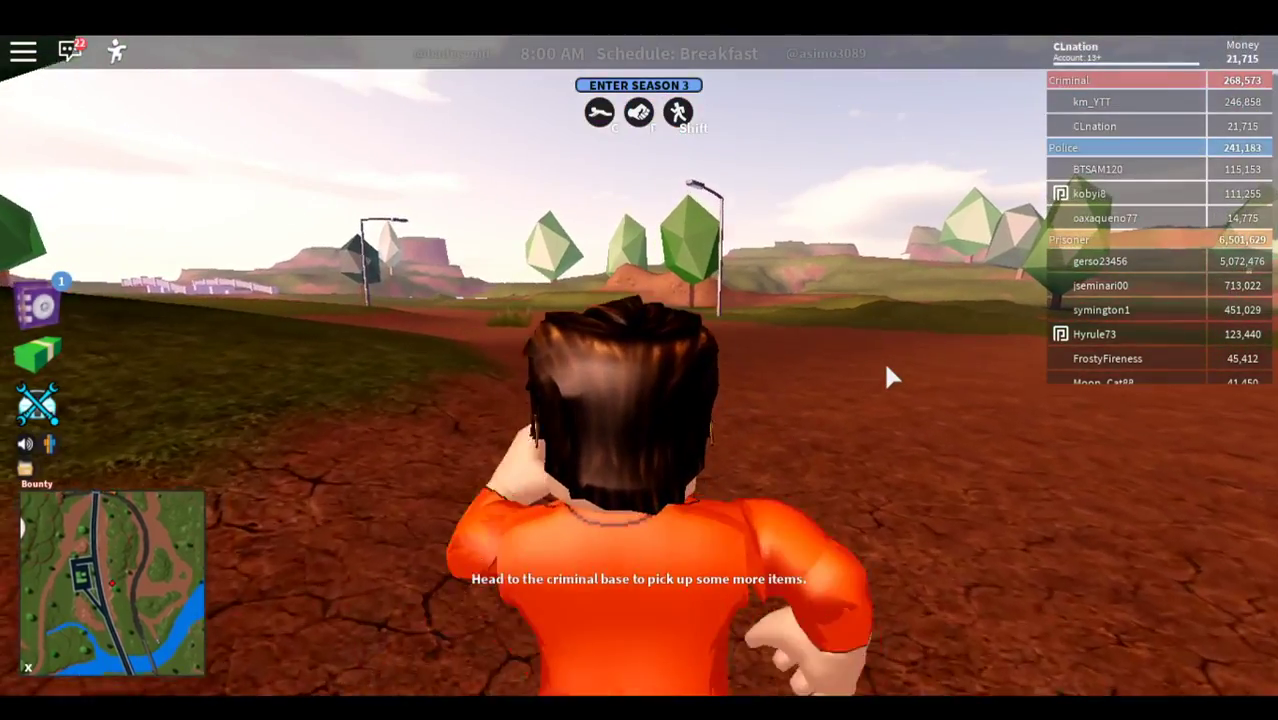
pyautogui.press('w')
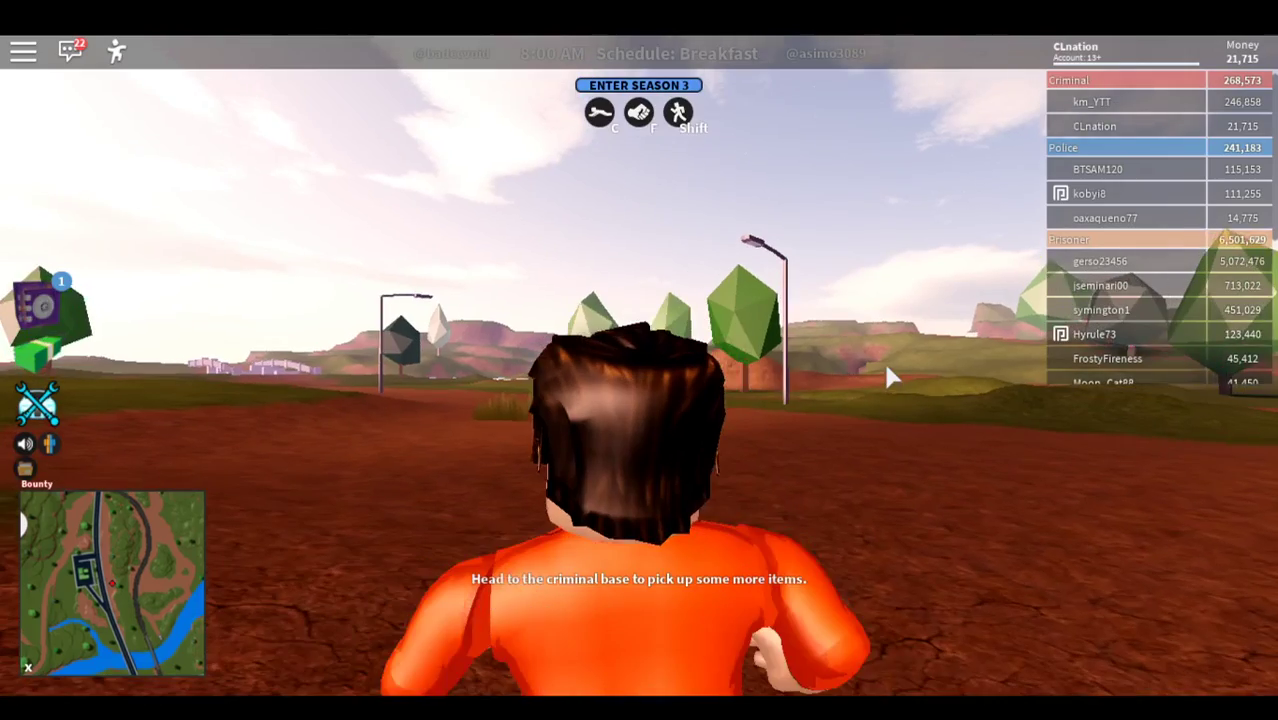
pyautogui.press('w')
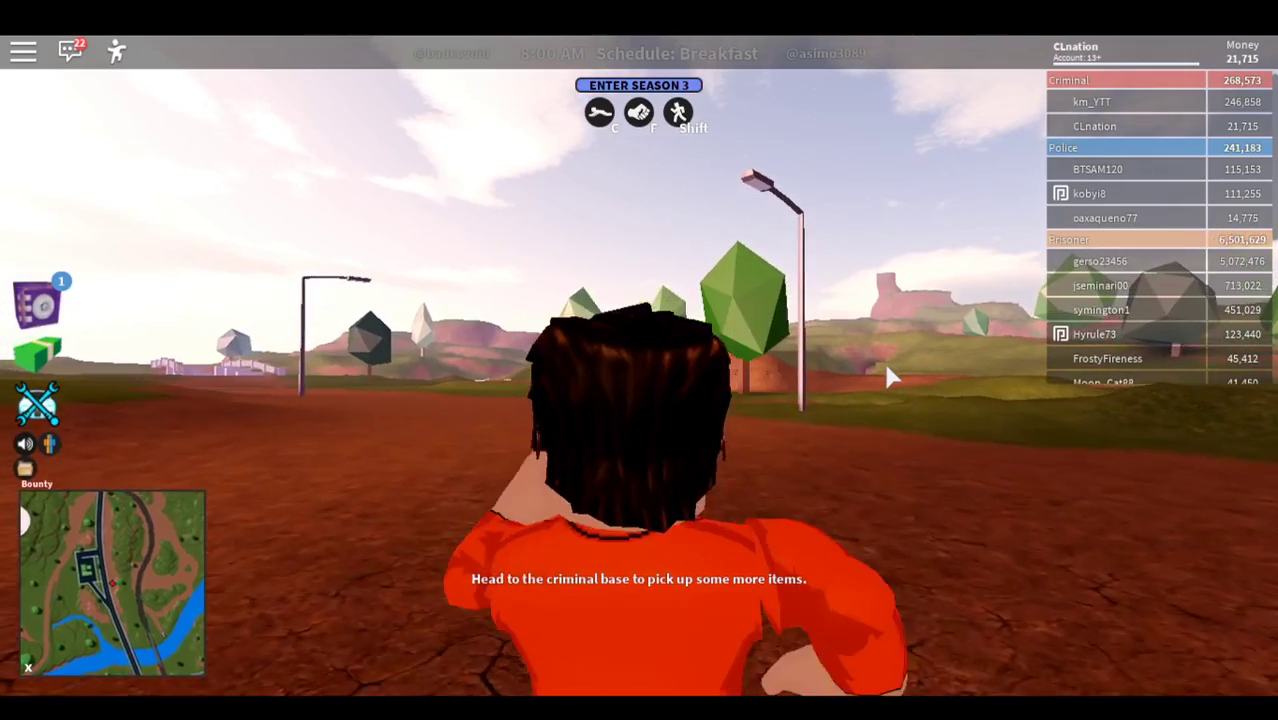
pyautogui.press('w')
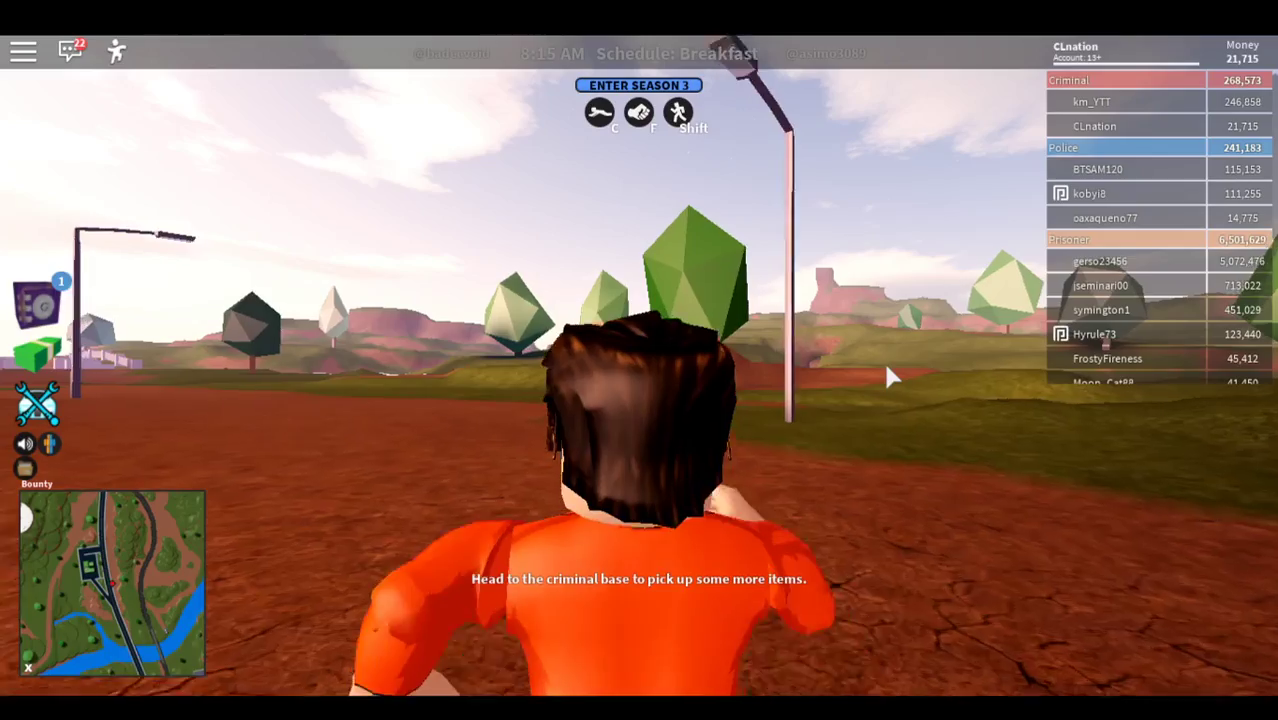
pyautogui.press('w')
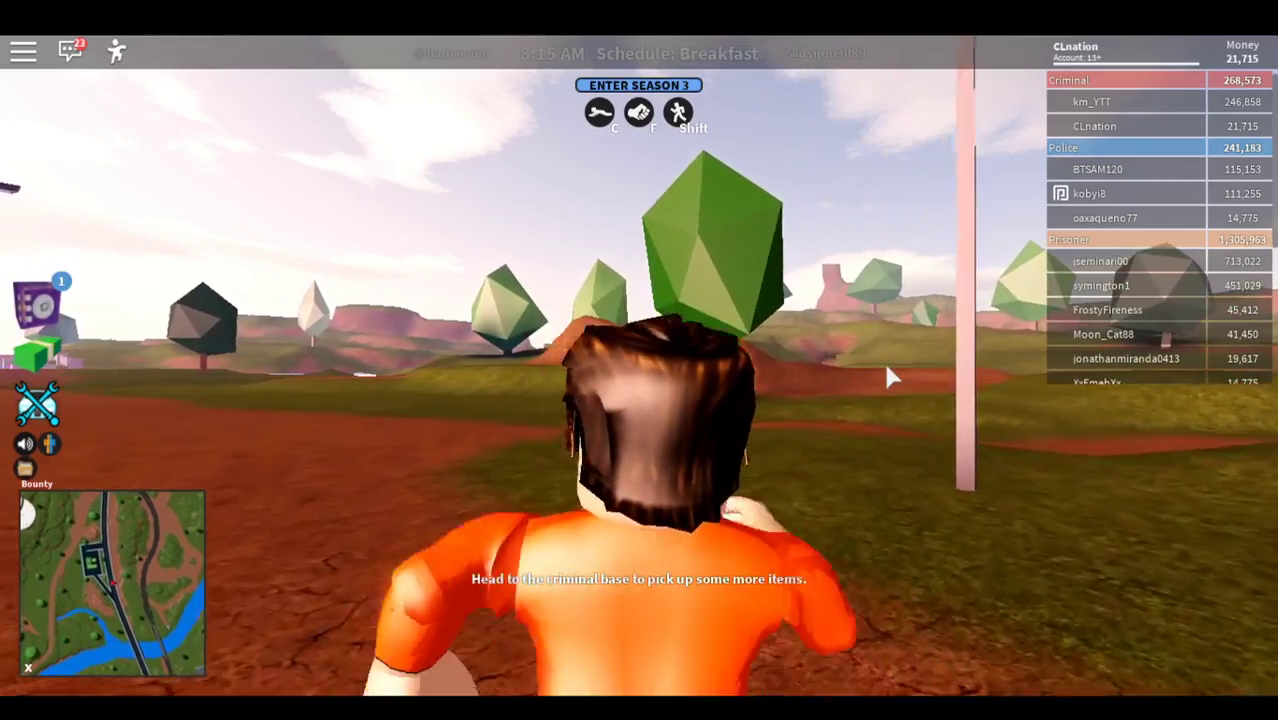
pyautogui.press('w')
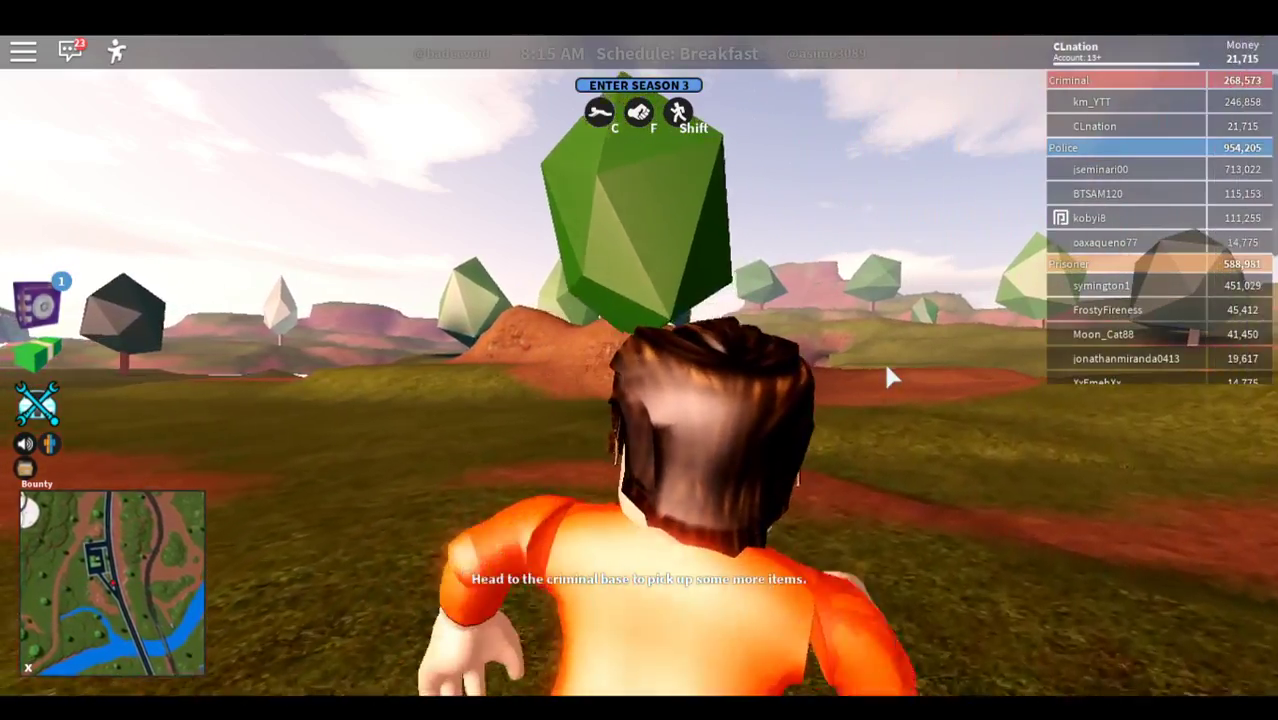
pyautogui.press('w')
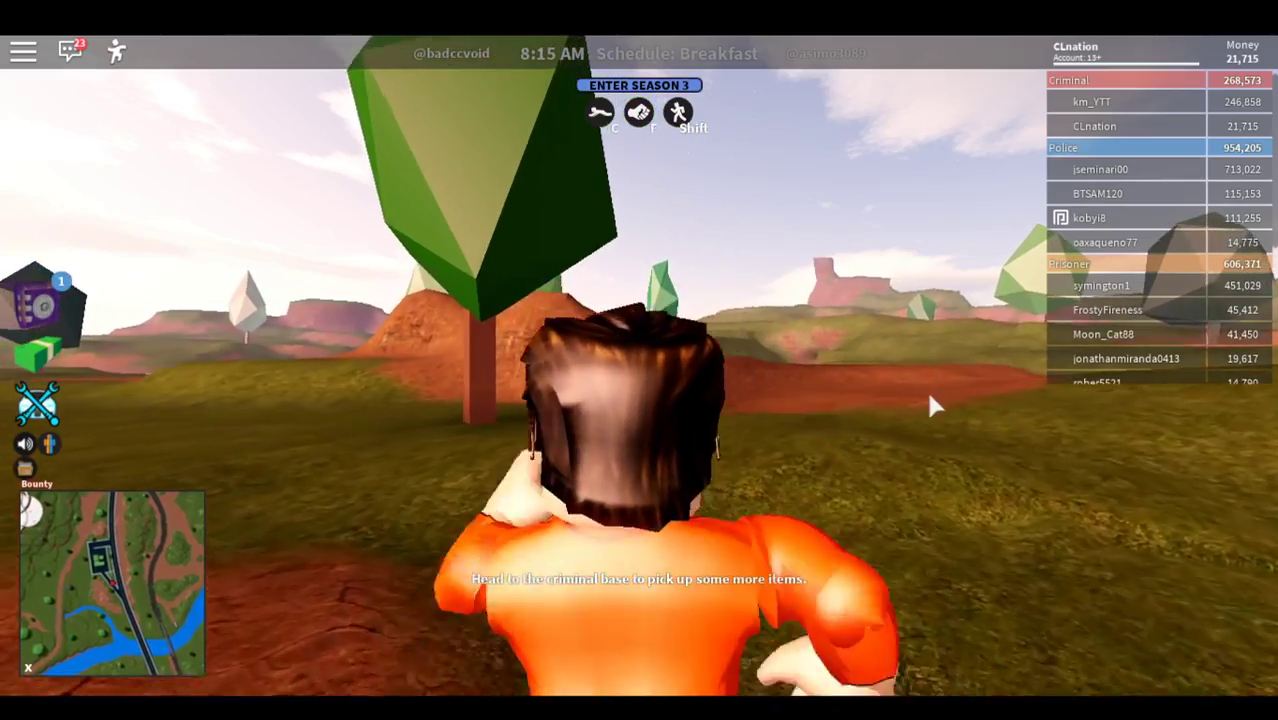
# Step: Cross the dirt mound and the open plain, bearing left toward the river
pyautogui.press('w')
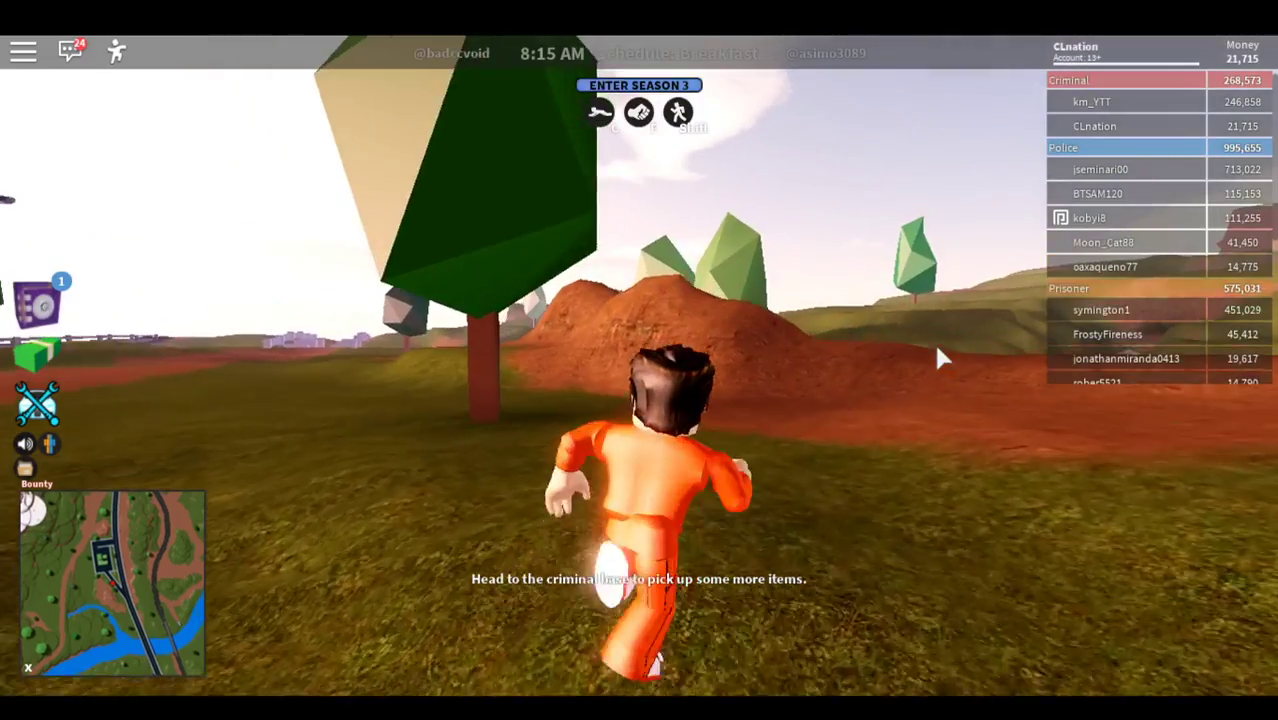
pyautogui.press('w')
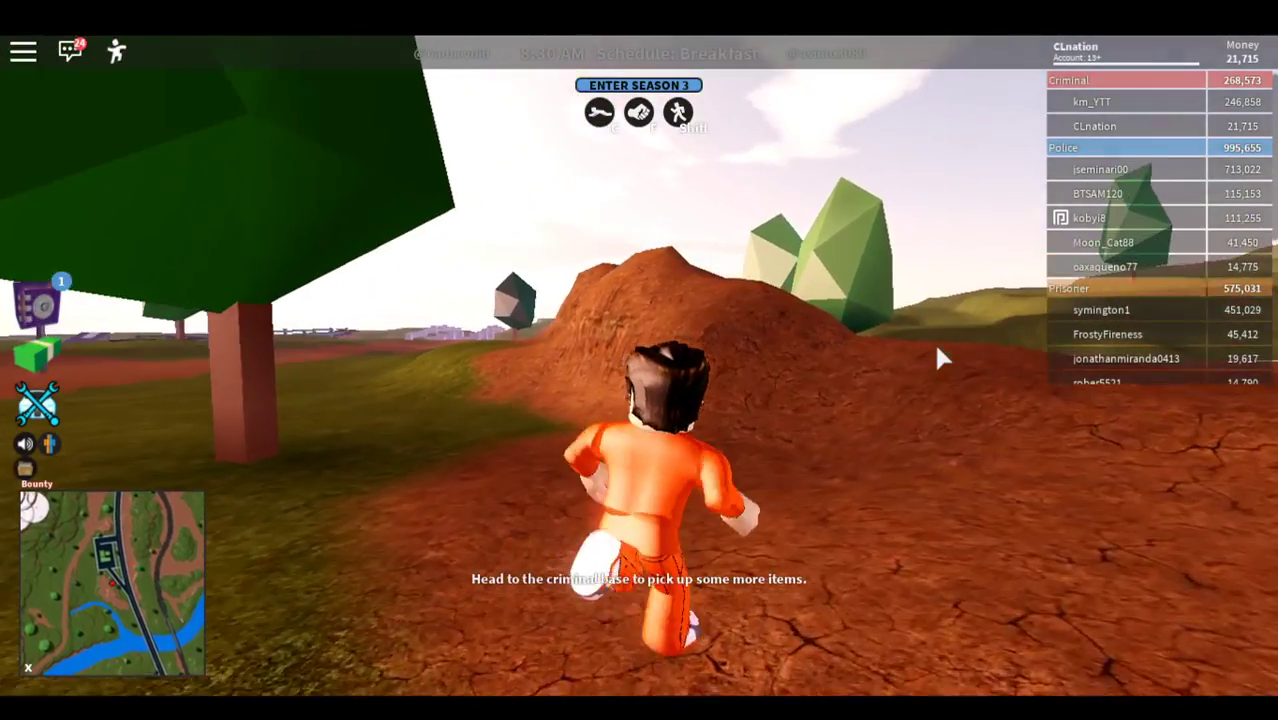
pyautogui.press('w')
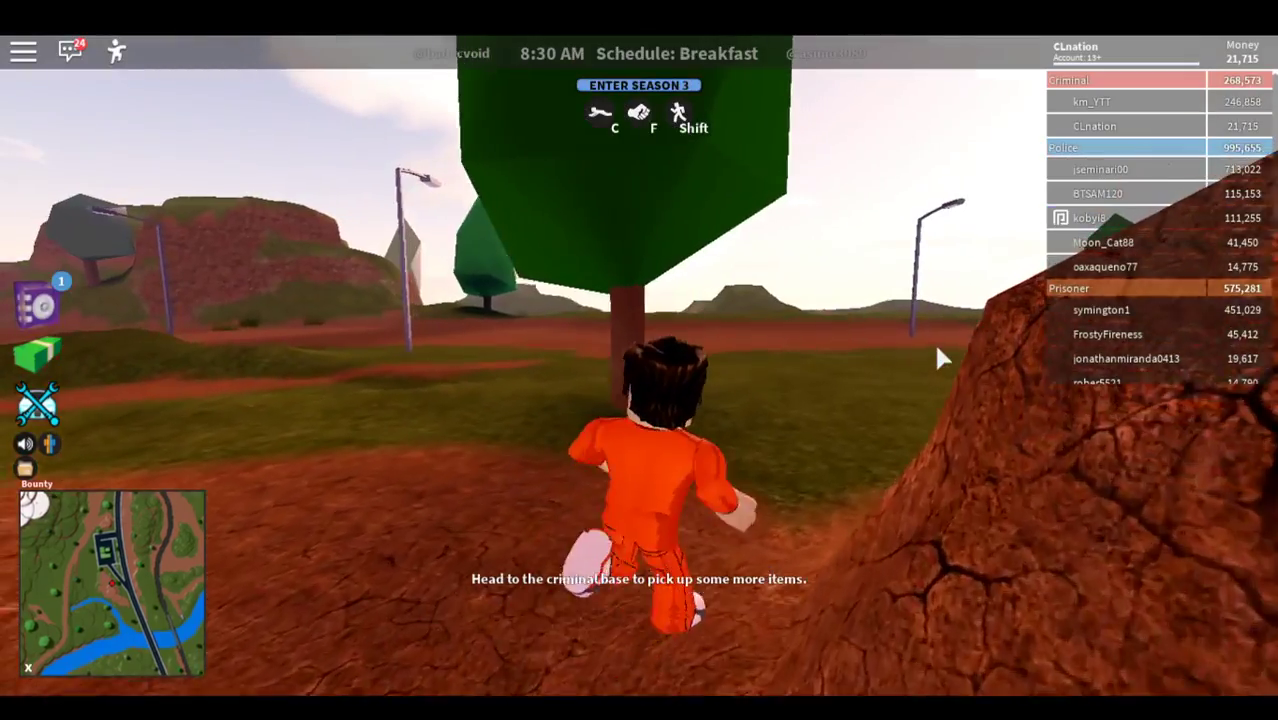
pyautogui.press('w')
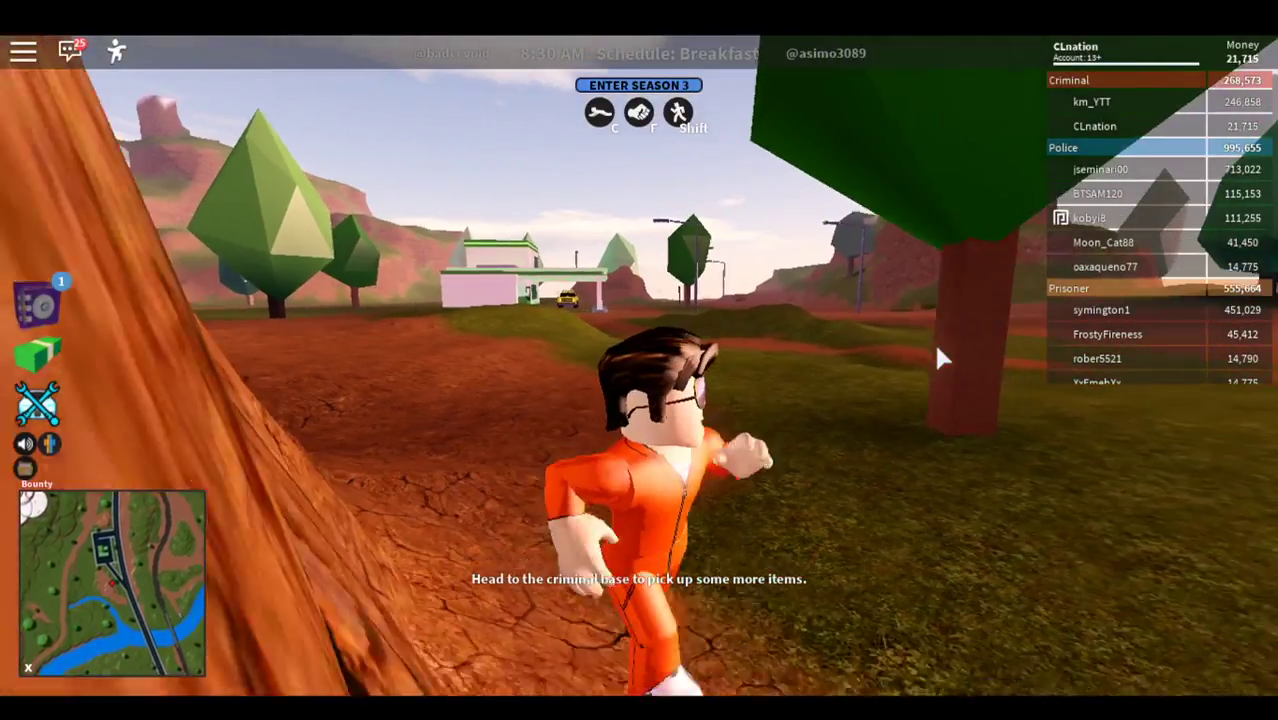
pyautogui.press('w')
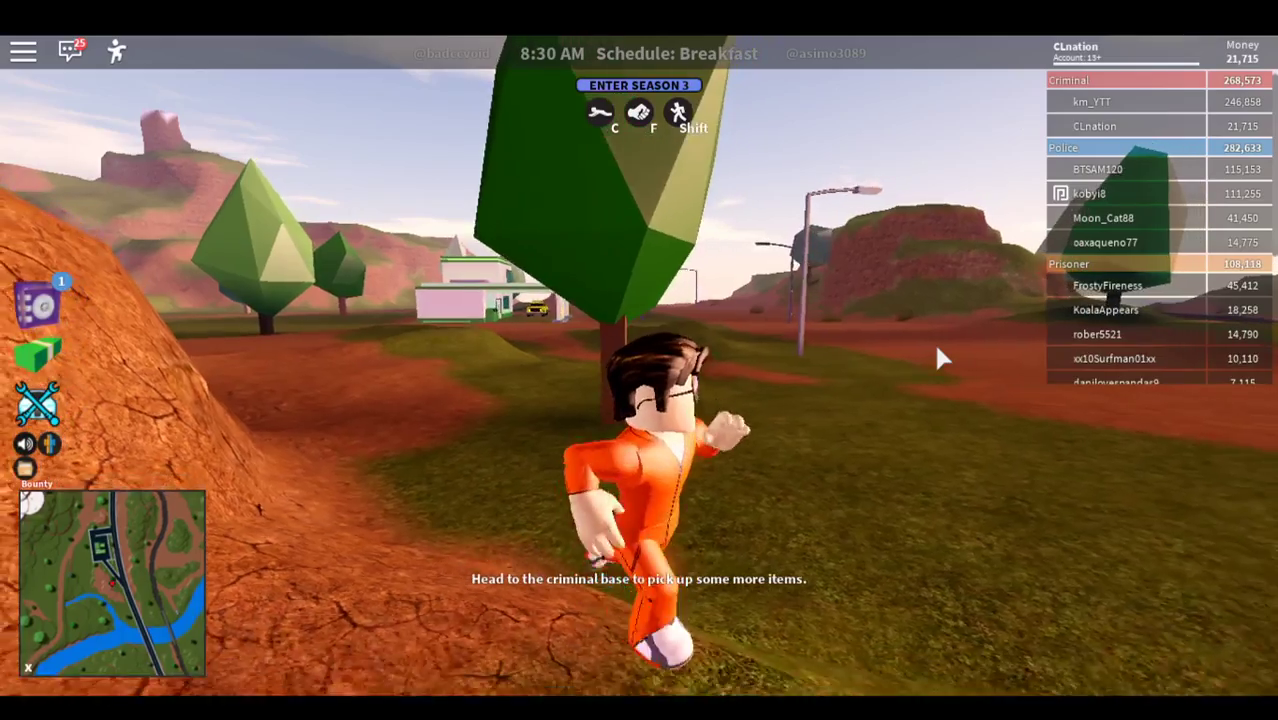
pyautogui.press('a')
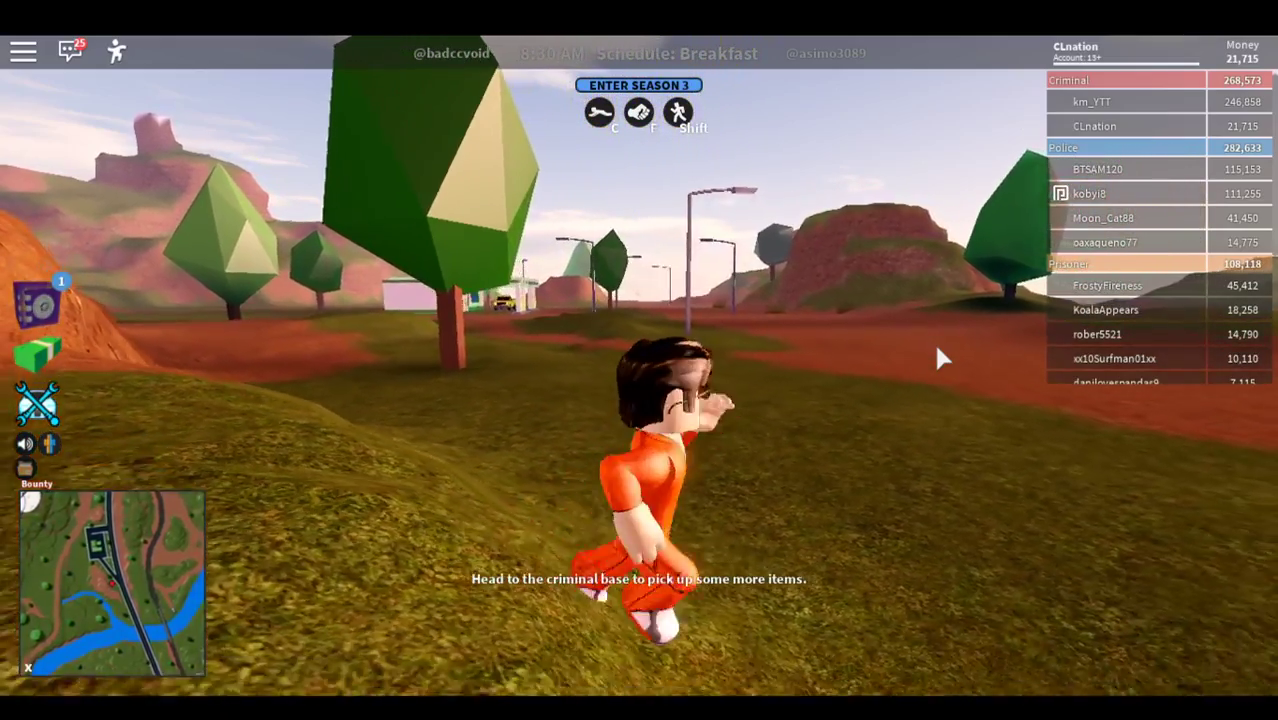
pyautogui.press('w')
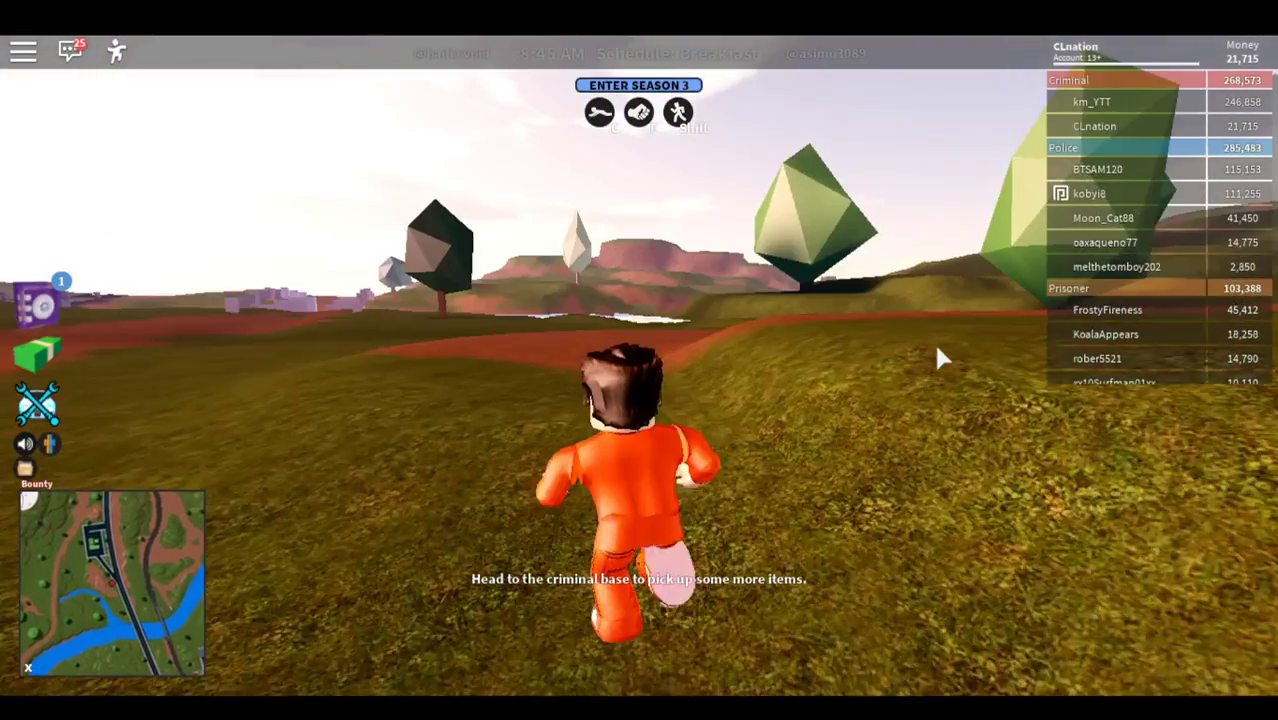
pyautogui.press('a')
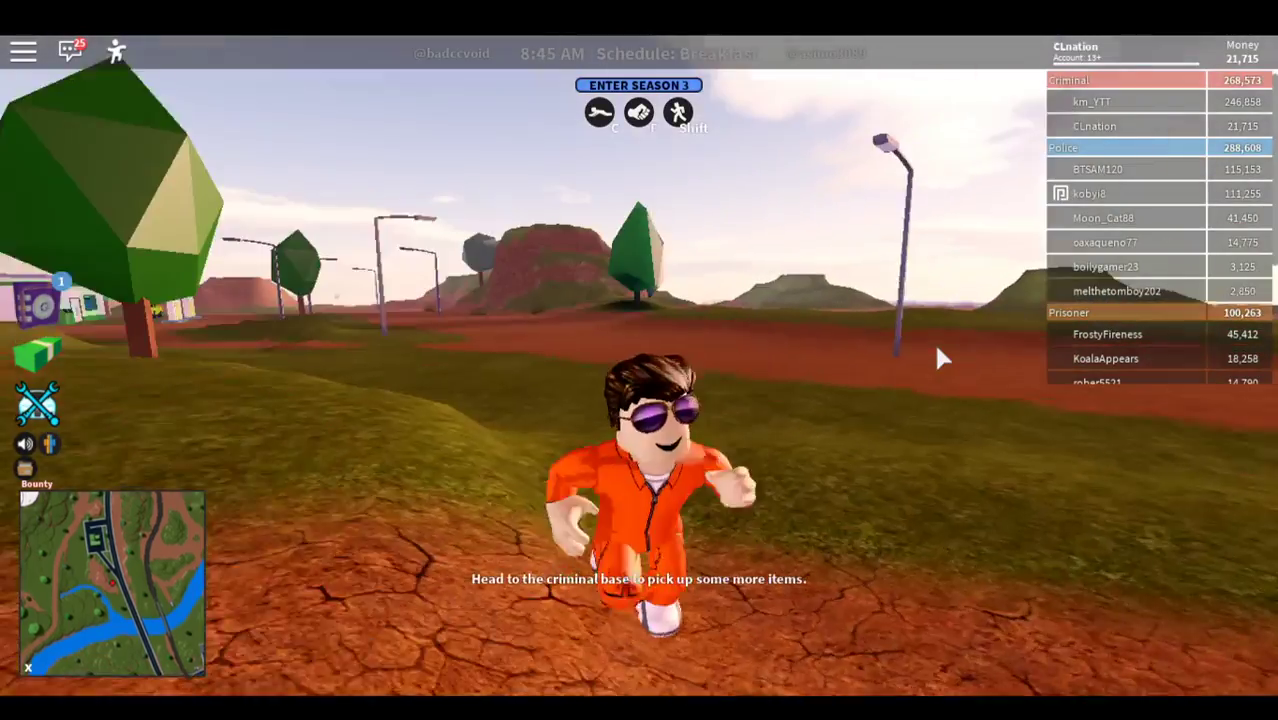
pyautogui.press('w')
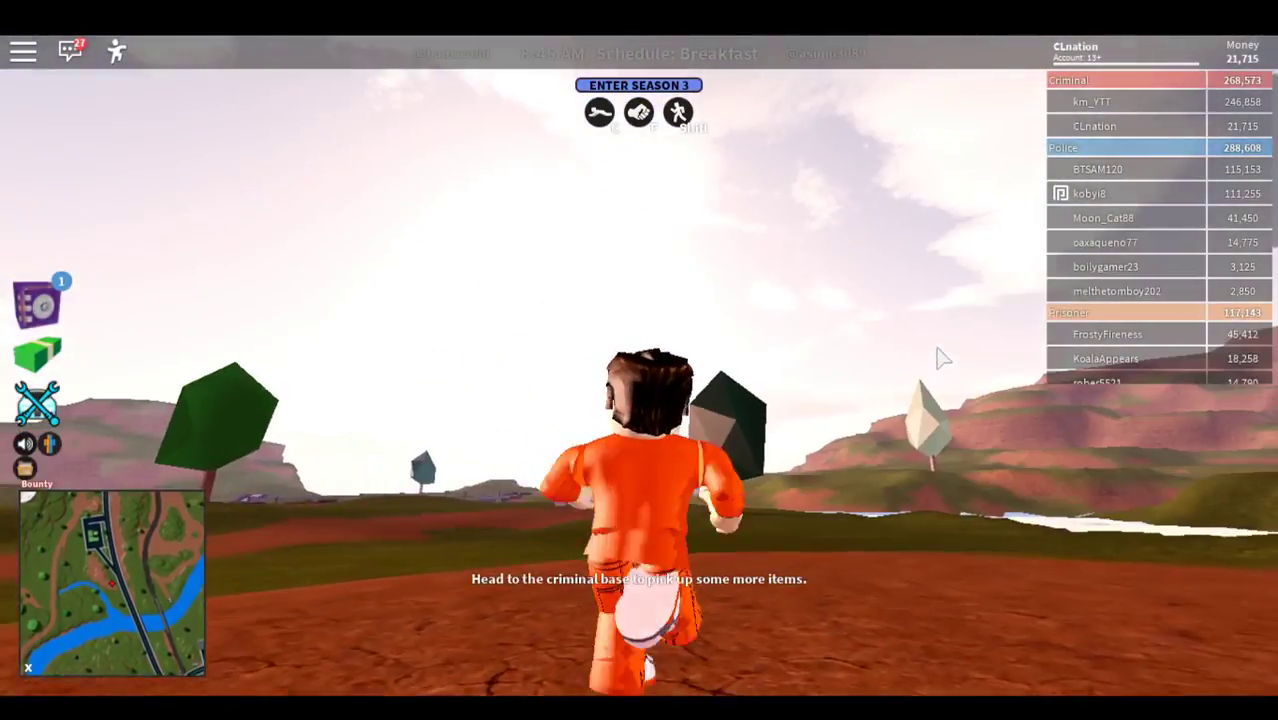
pyautogui.press('w')
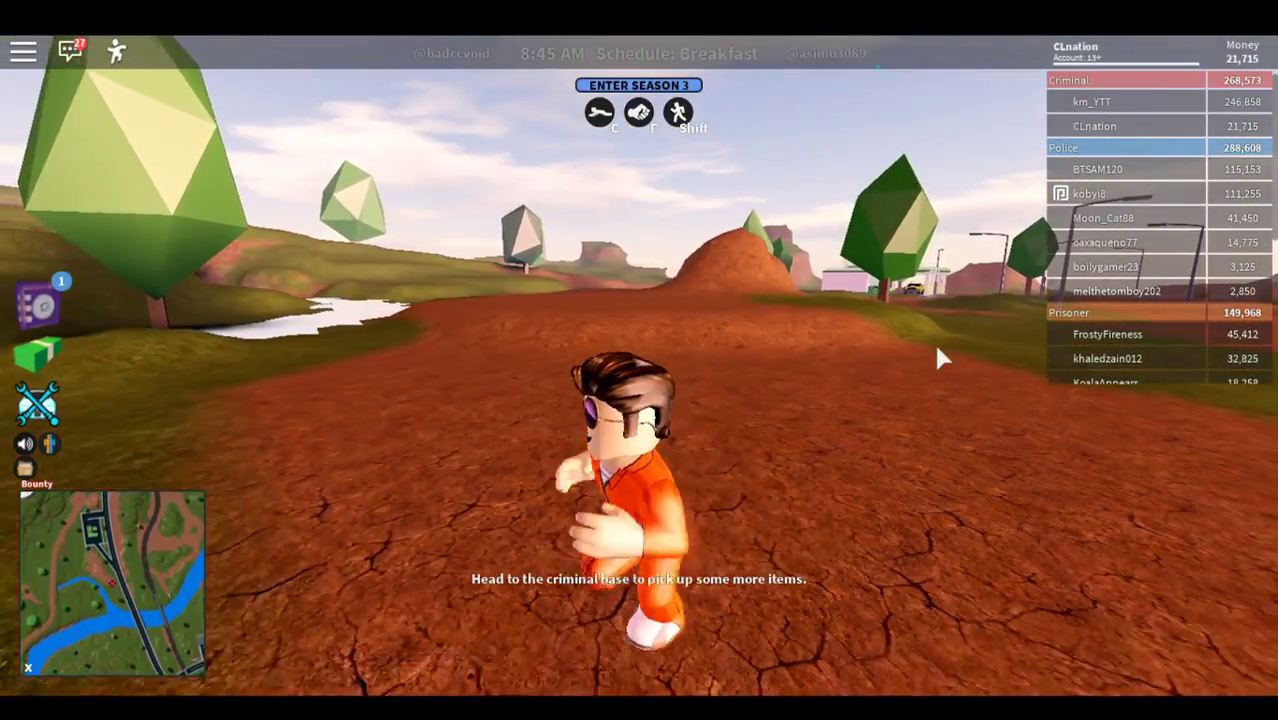
pyautogui.press('a')
pyautogui.press('a')
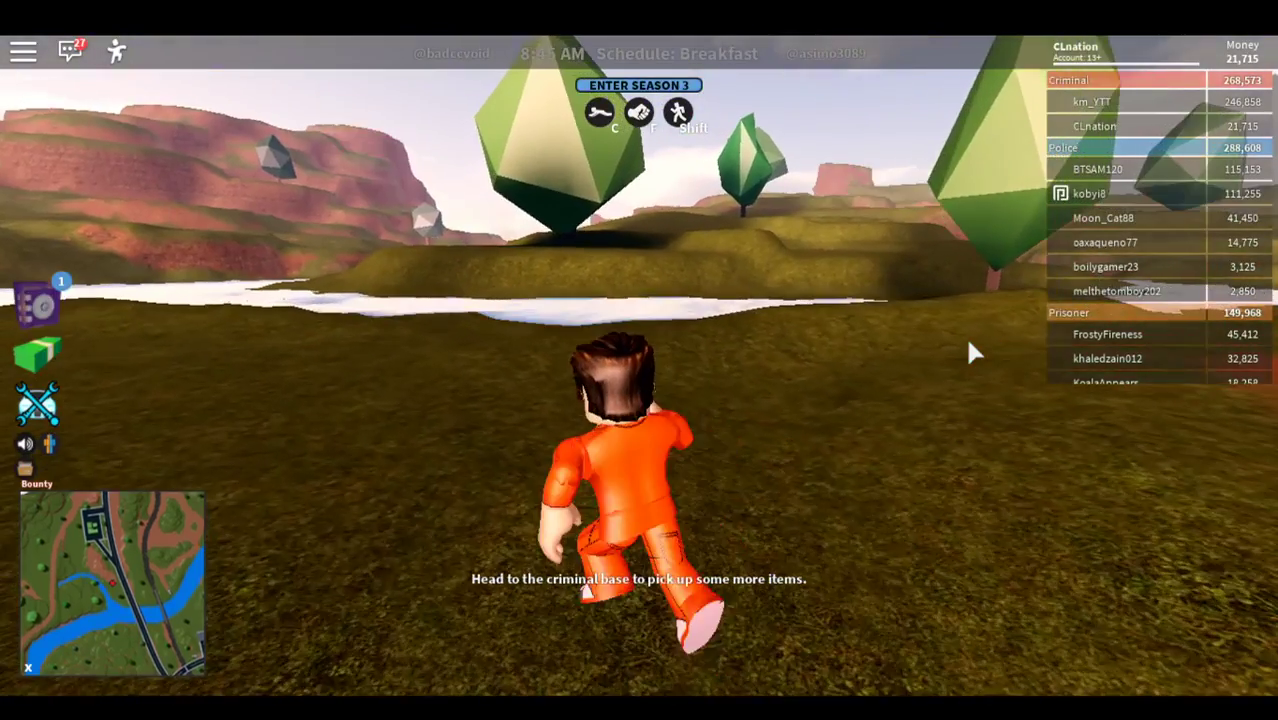
# Step: Run the prisoner across the field, bearing left past a tree, up to the pink fence
pyautogui.press('w')
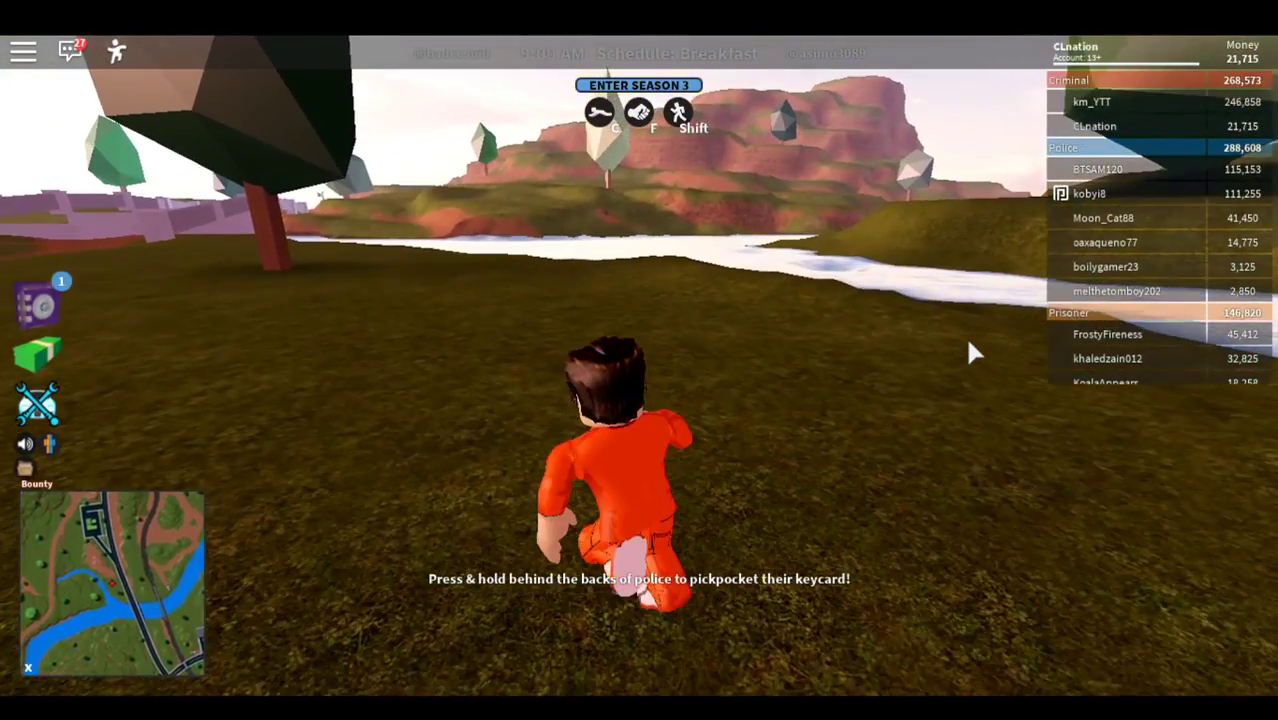
pyautogui.press('Left')
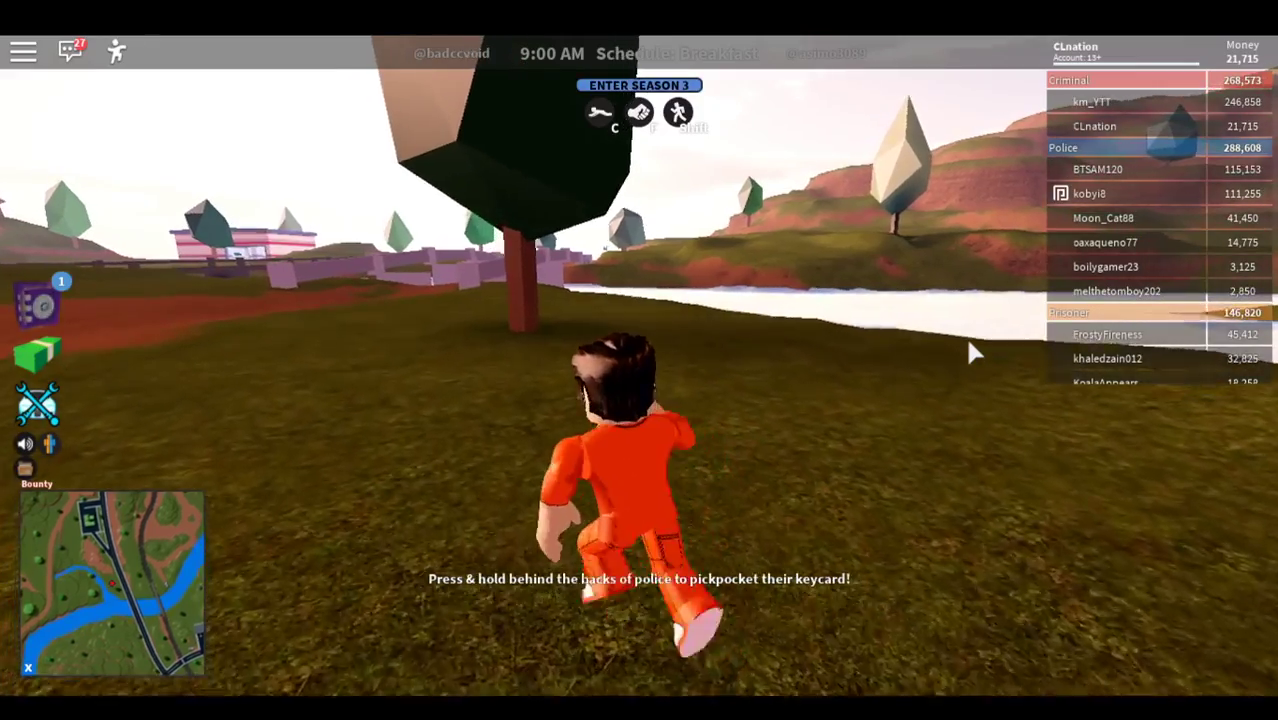
pyautogui.press('Left')
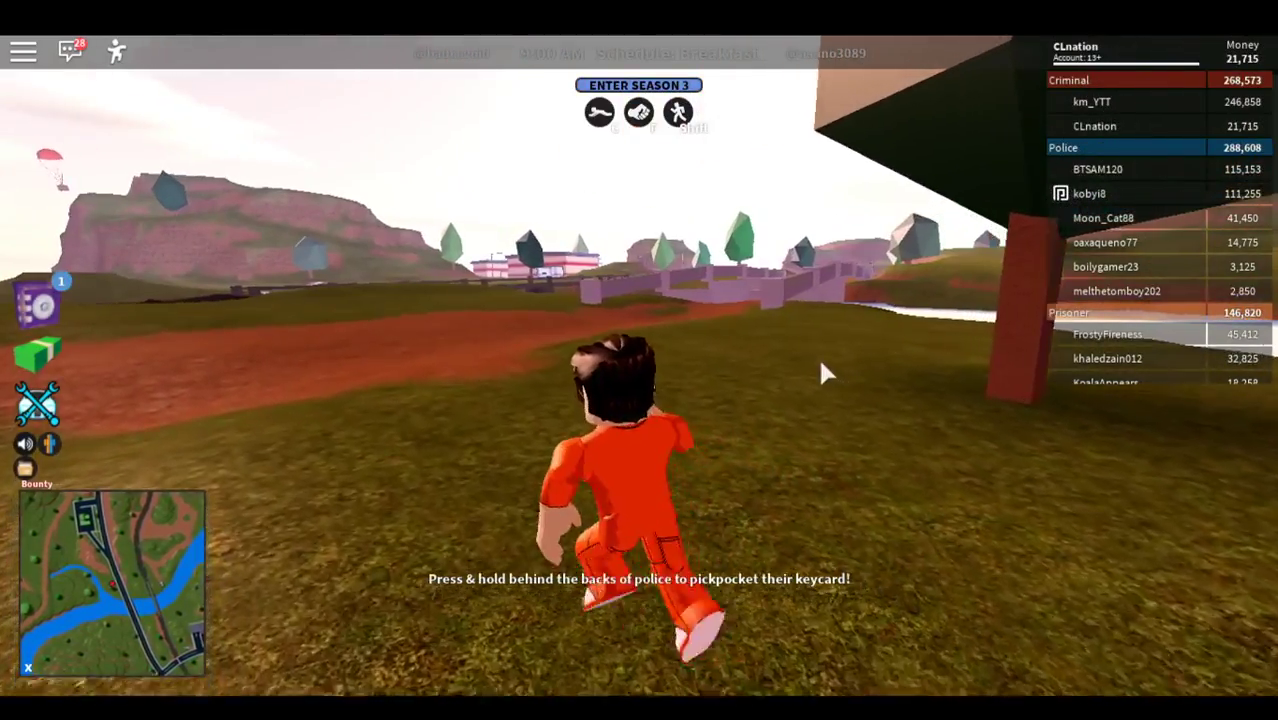
pyautogui.press('Left')
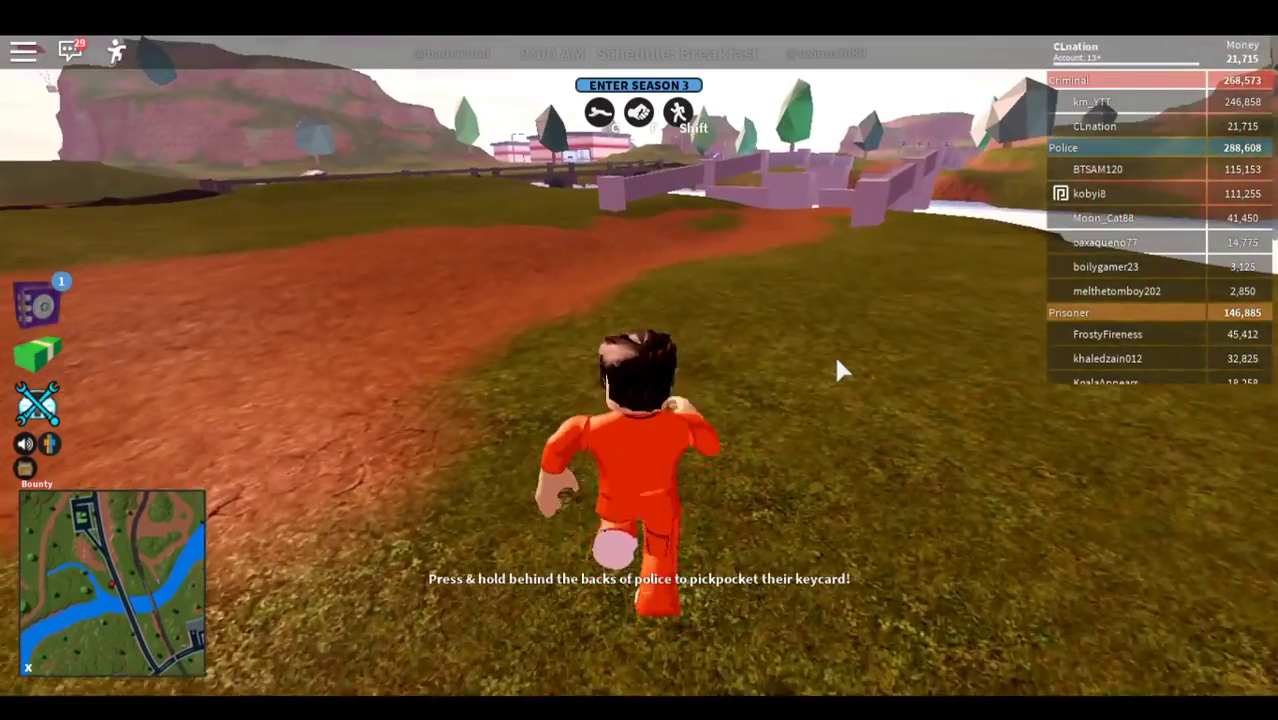
pyautogui.press('w')
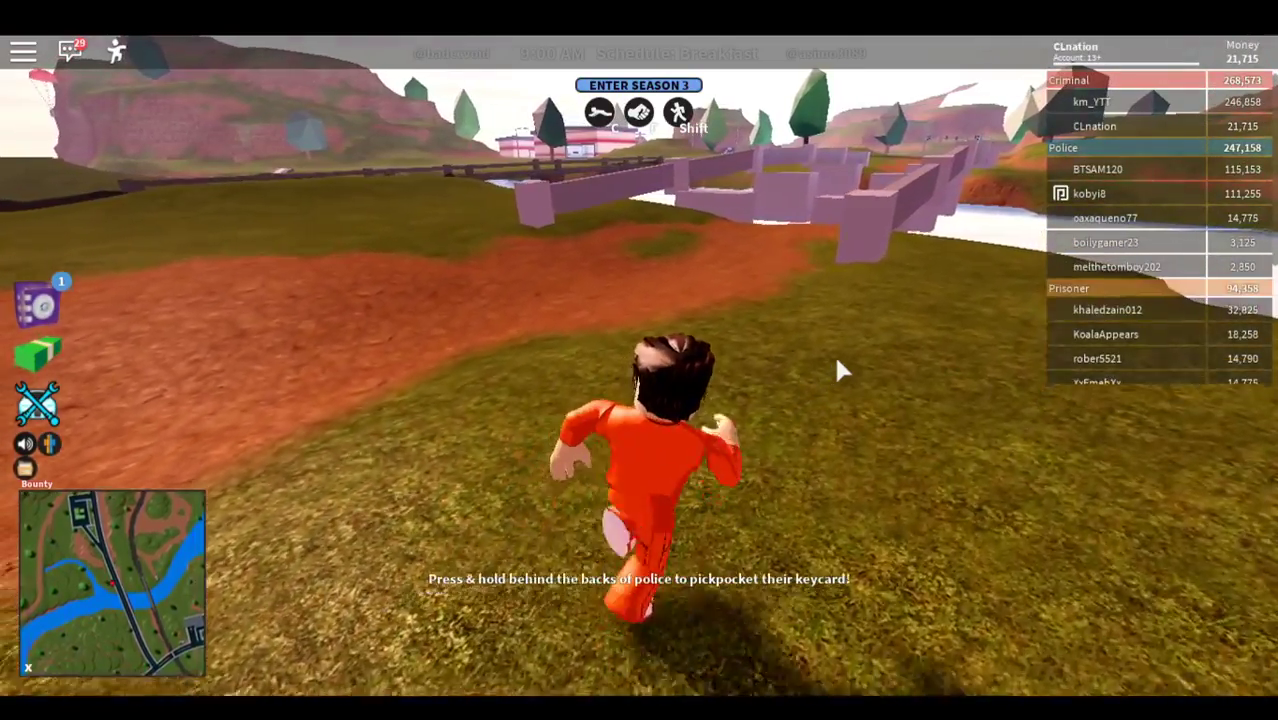
pyautogui.press('w')
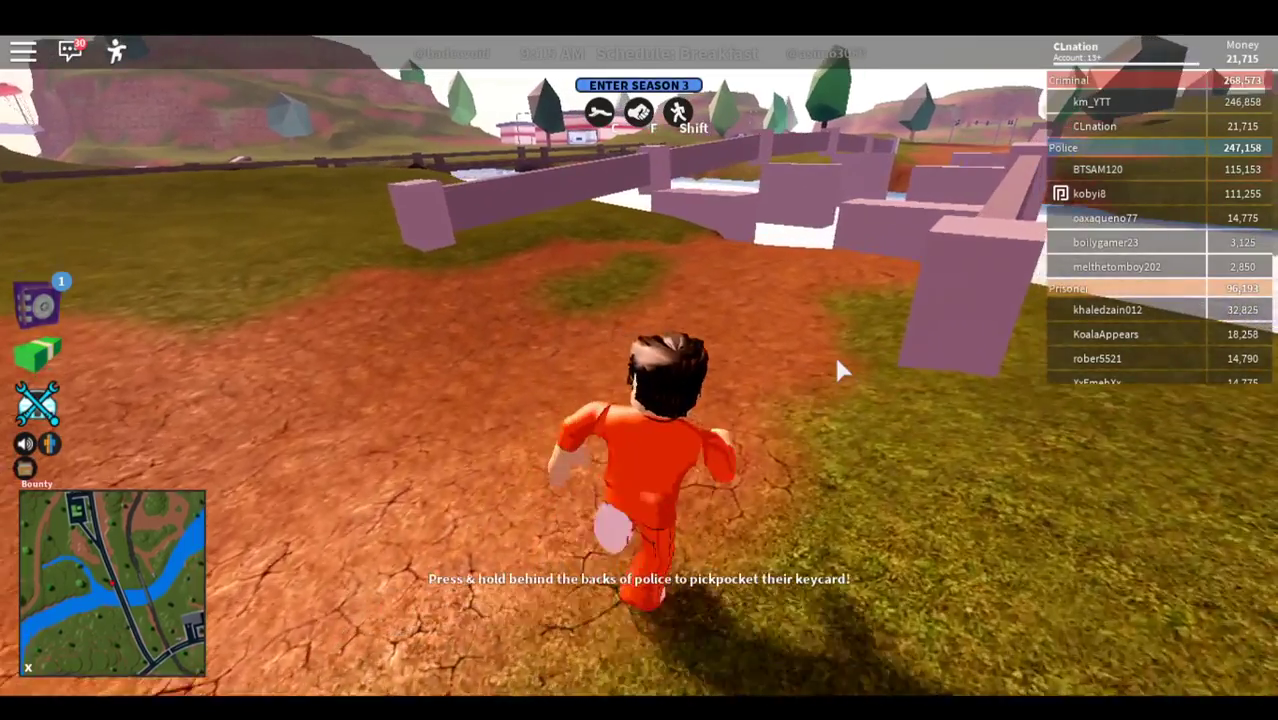
pyautogui.press('w')
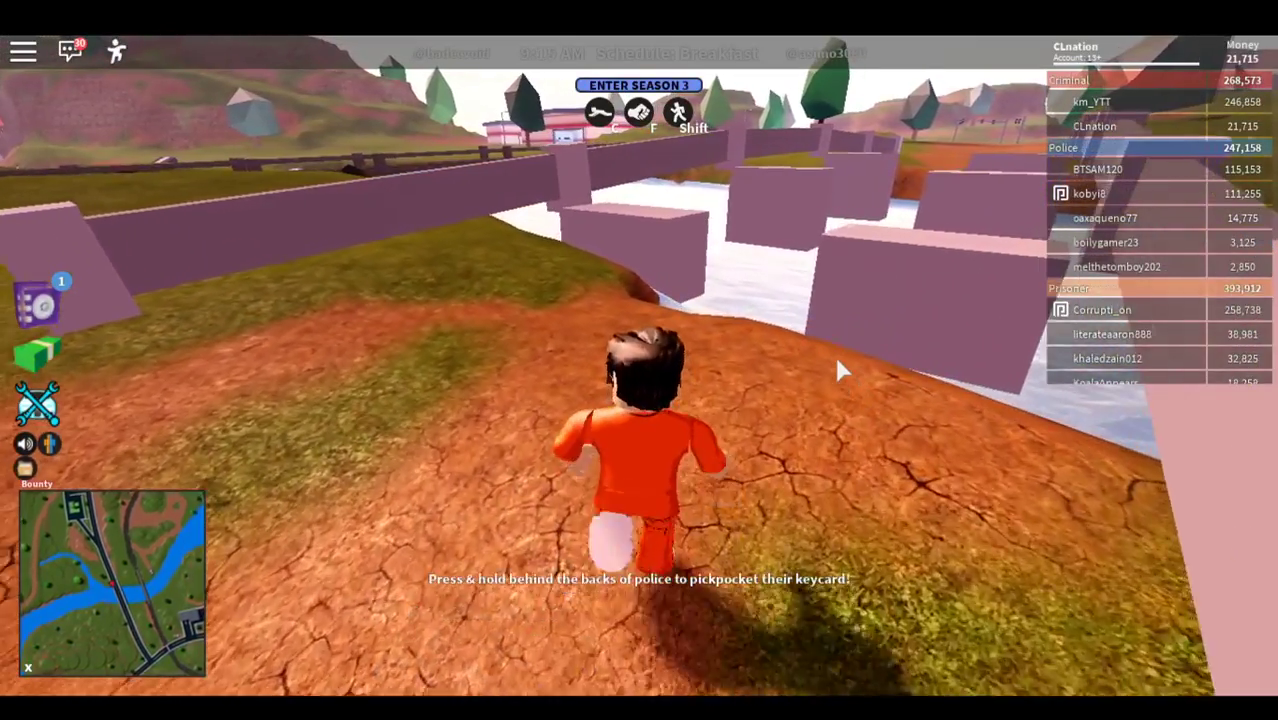
# Step: Turn away from the pink fence toward the hills and the wooden railway track
pyautogui.press('a')
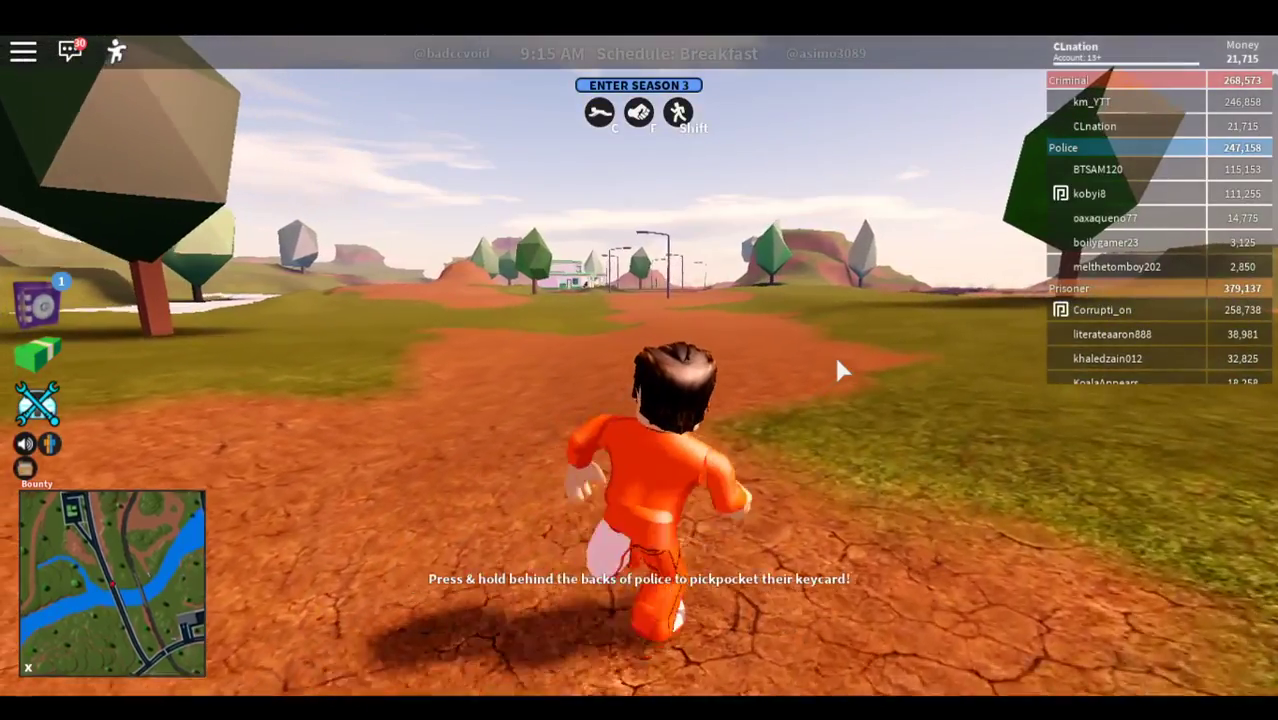
pyautogui.press('a')
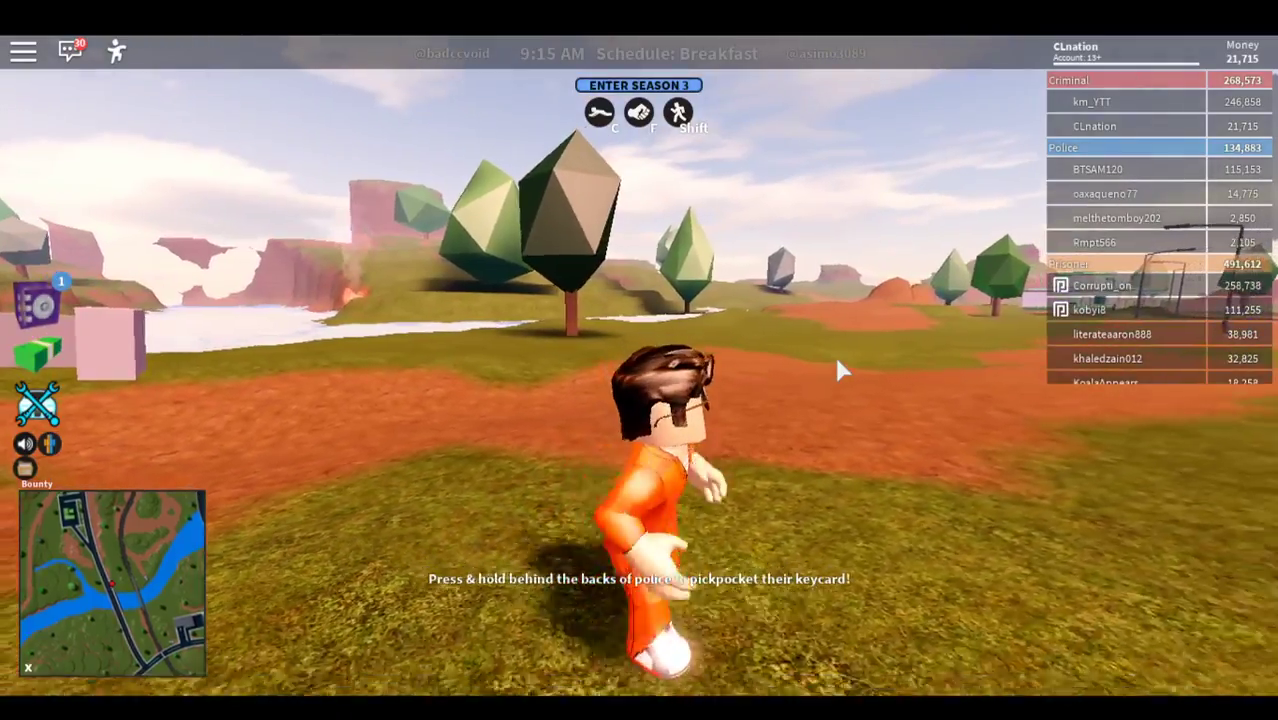
pyautogui.press('s')
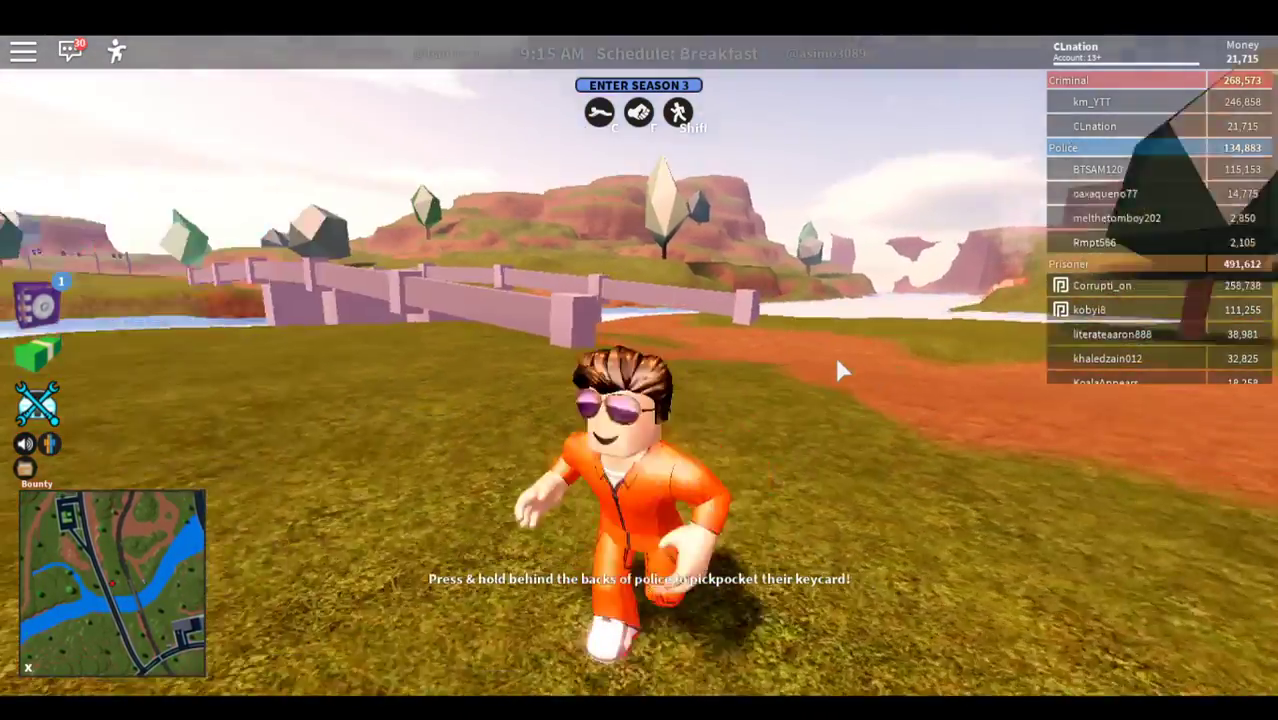
pyautogui.press('w')
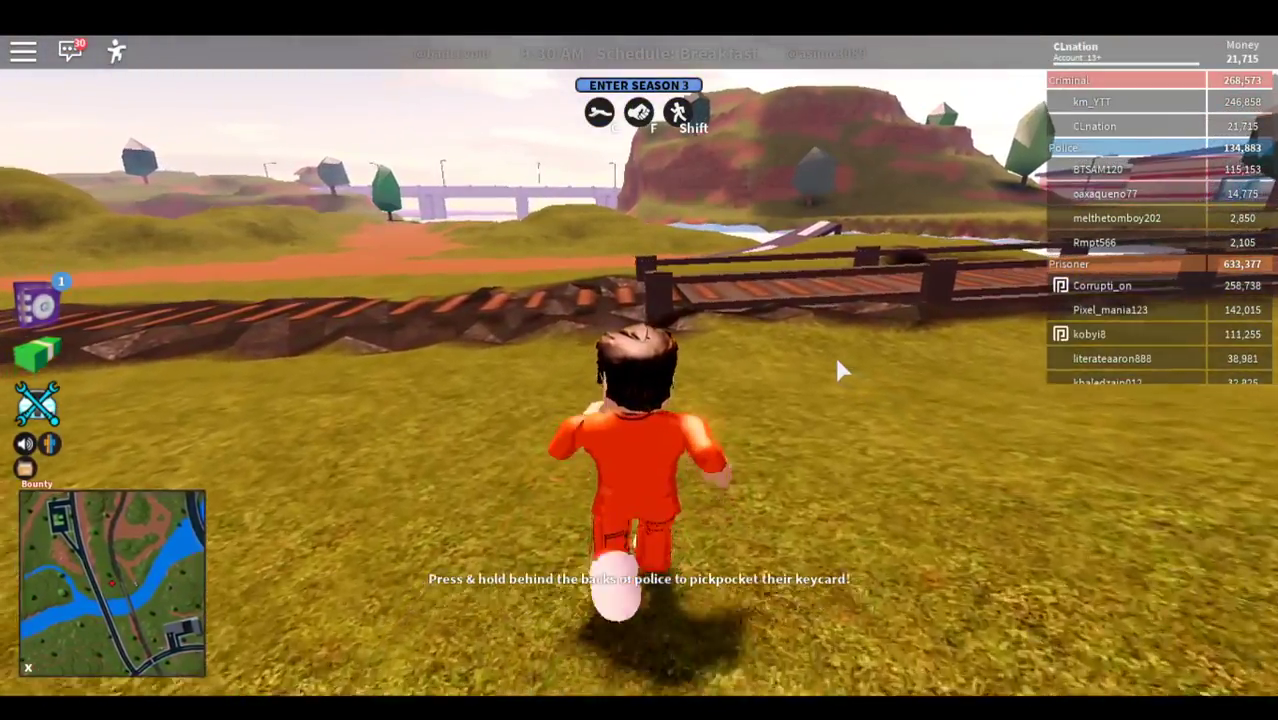
# Step: Line up with the plank track and run across the bridge to the far bank
pyautogui.press('Left')
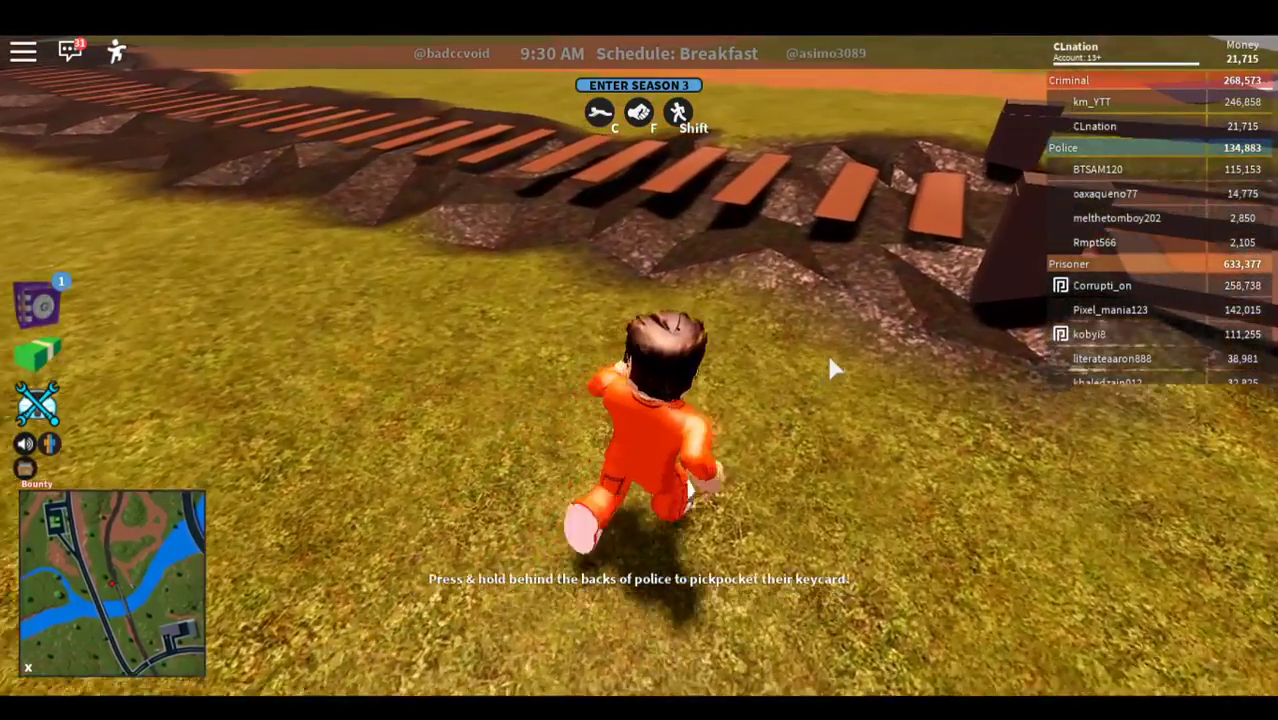
pyautogui.press('Right')
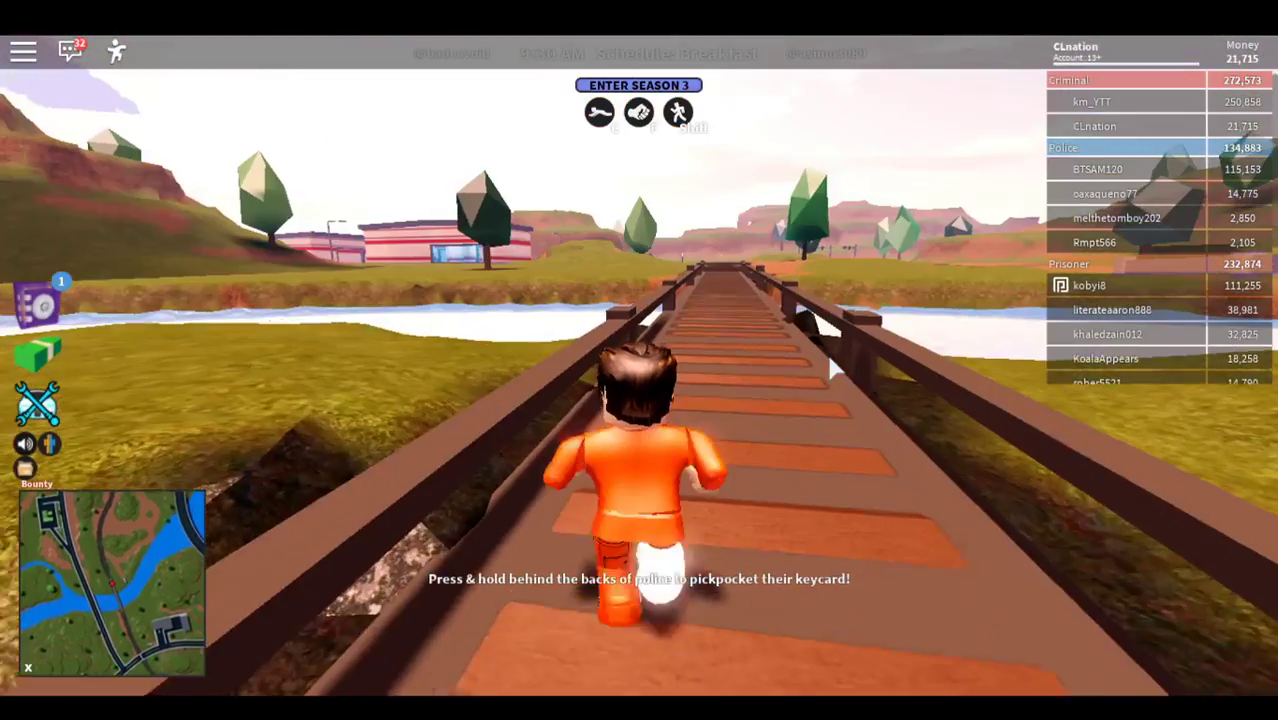
pyautogui.press('Left')
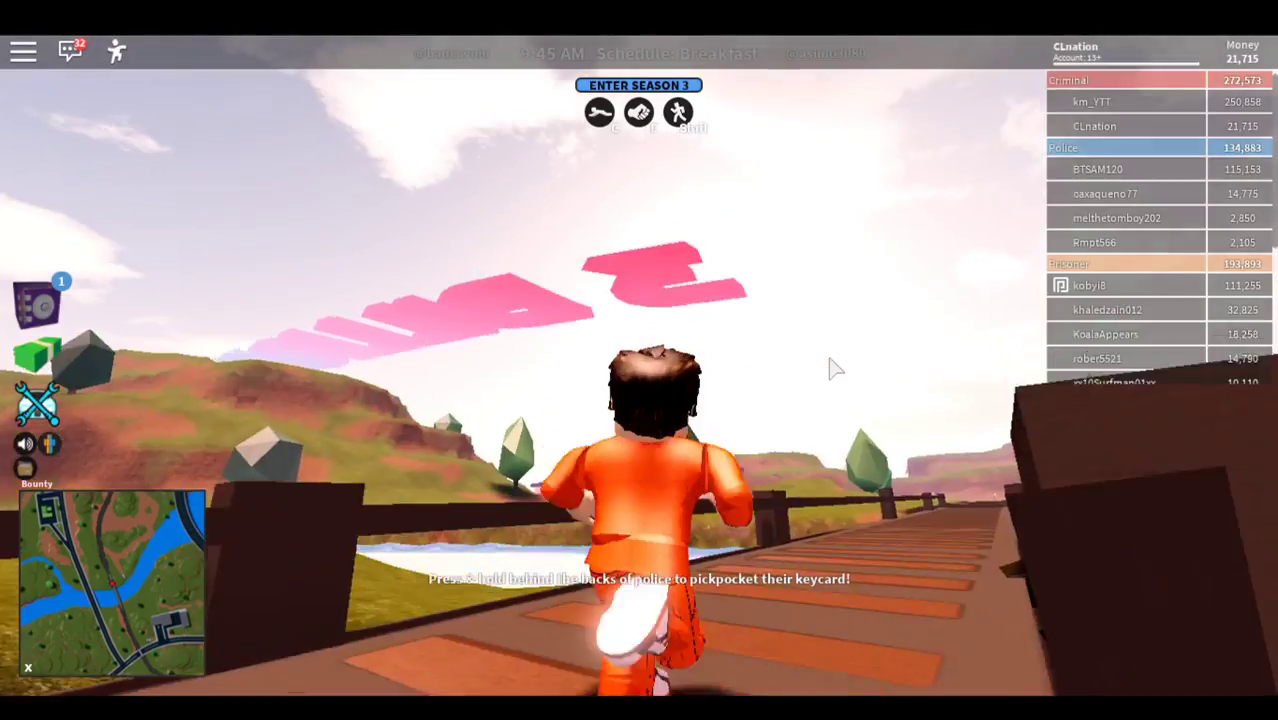
pyautogui.press('Right')
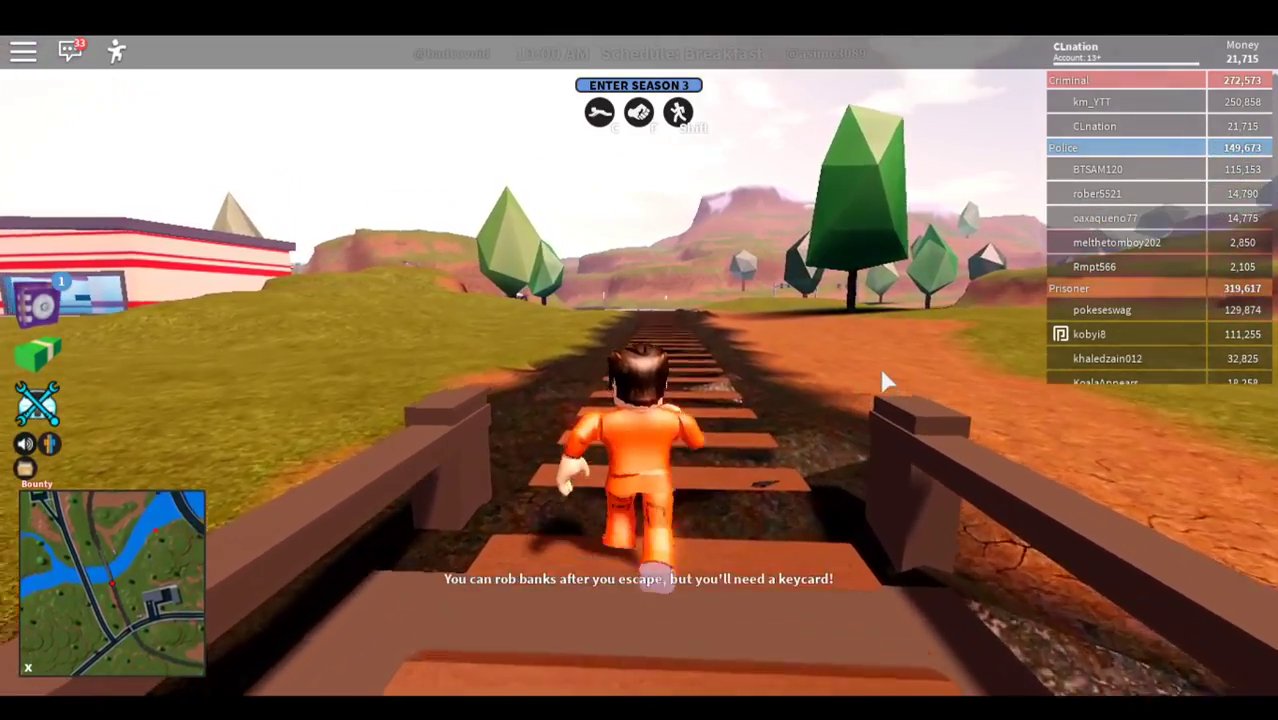
# Step: Turn away from the bridge and run the dirt path past a tree toward the railway
pyautogui.press('d')
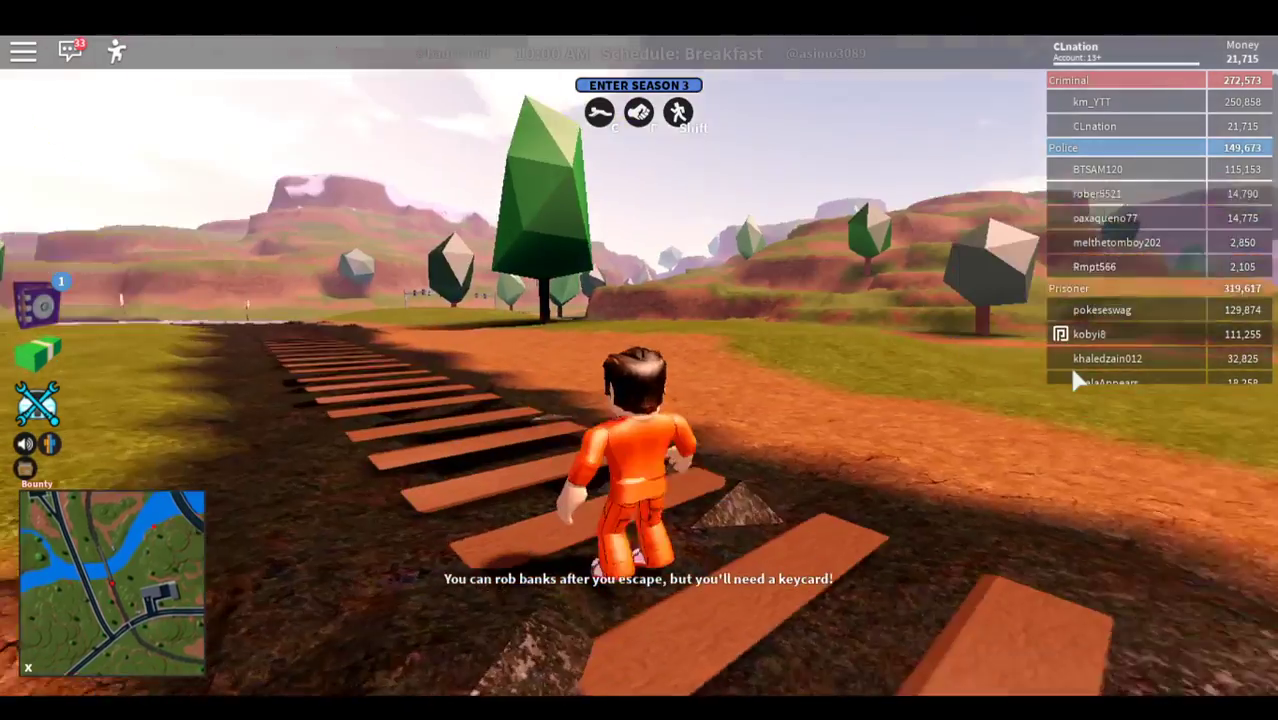
pyautogui.press('d')
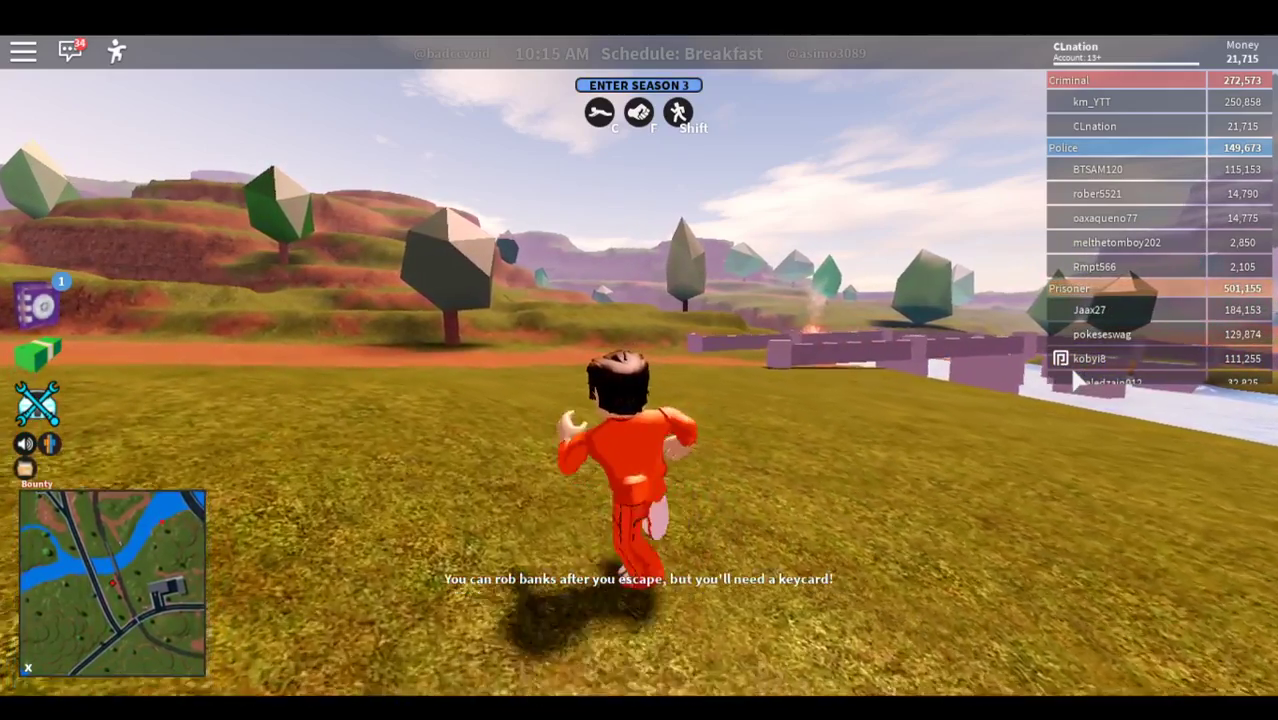
pyautogui.press('a')
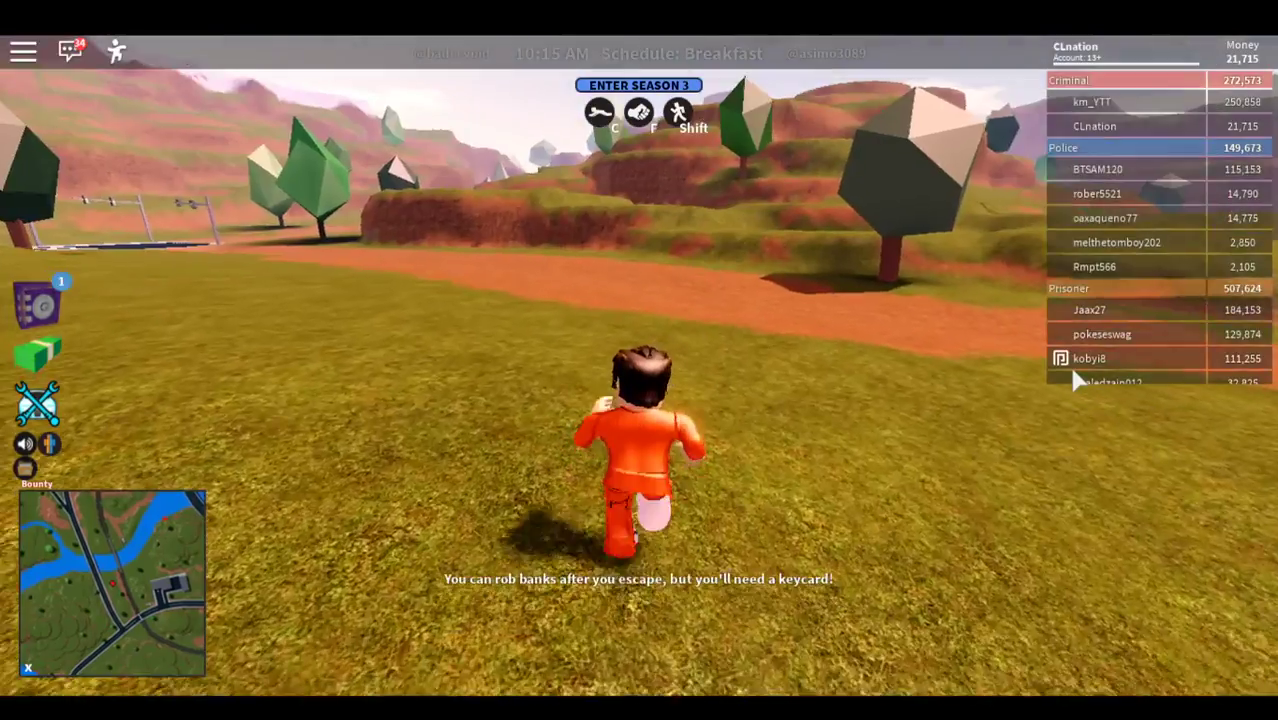
pyautogui.press('a')
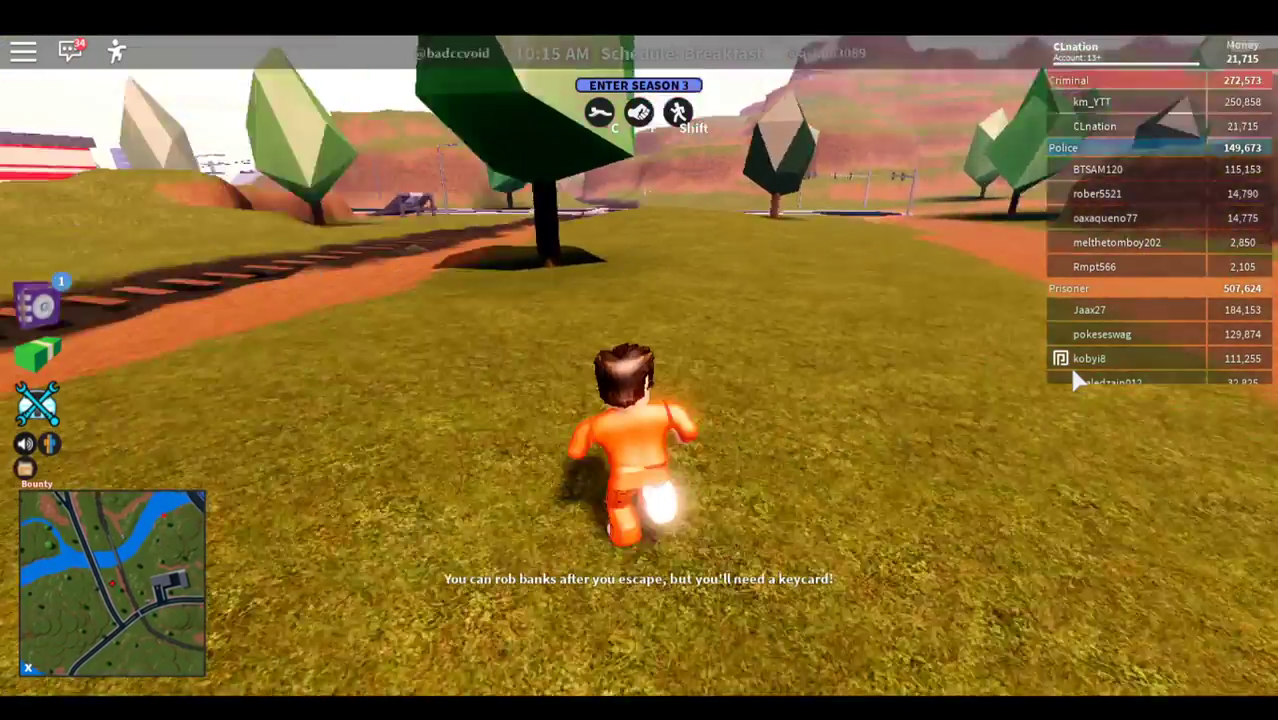
pyautogui.press('w')
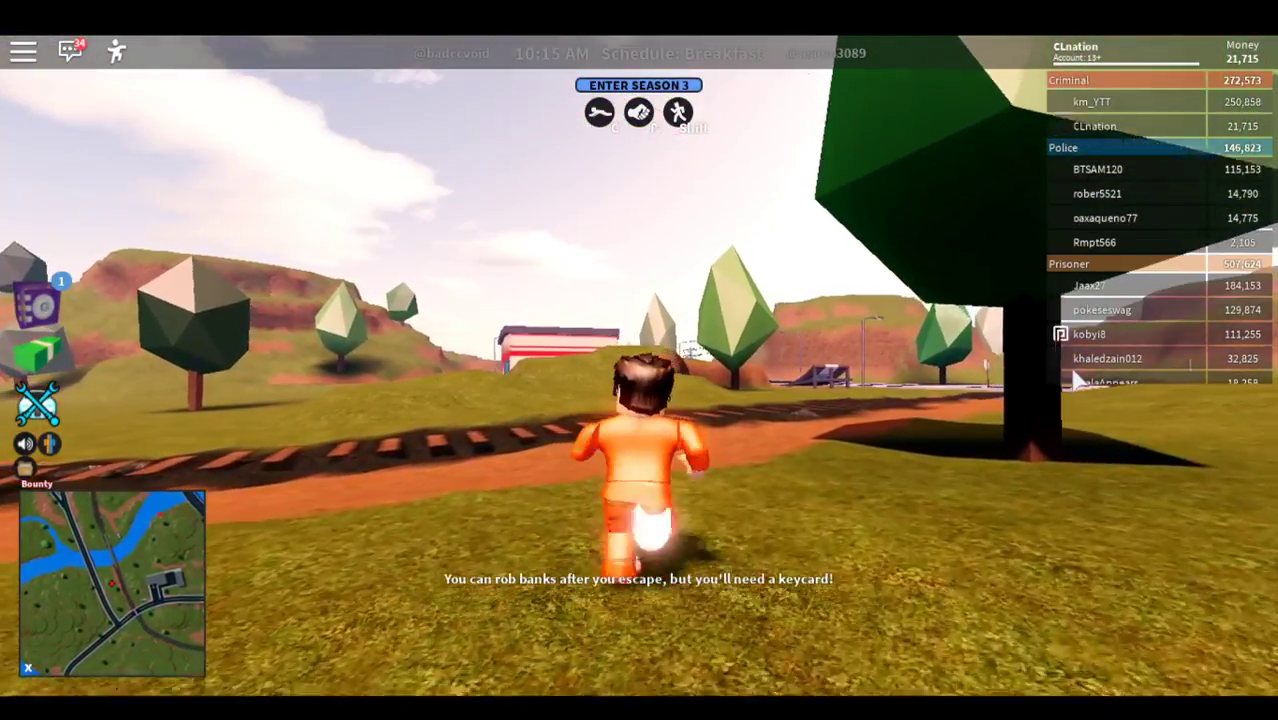
pyautogui.press('w')
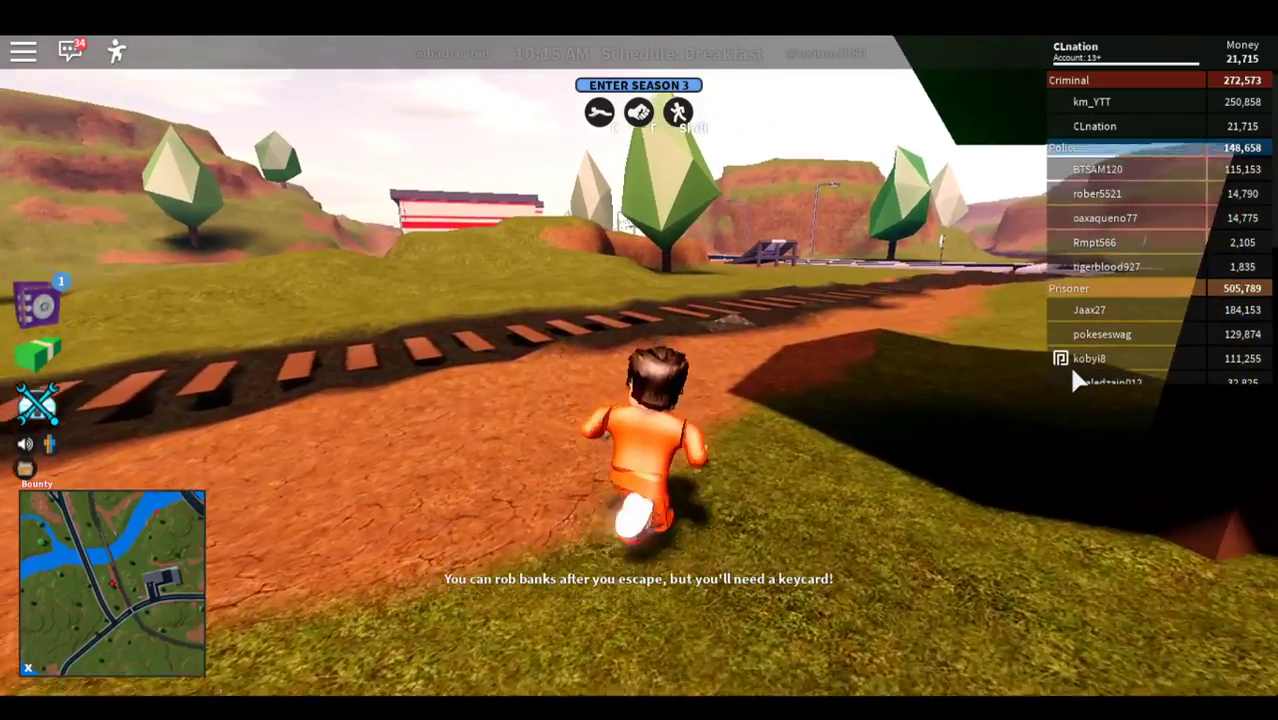
pyautogui.press('d')
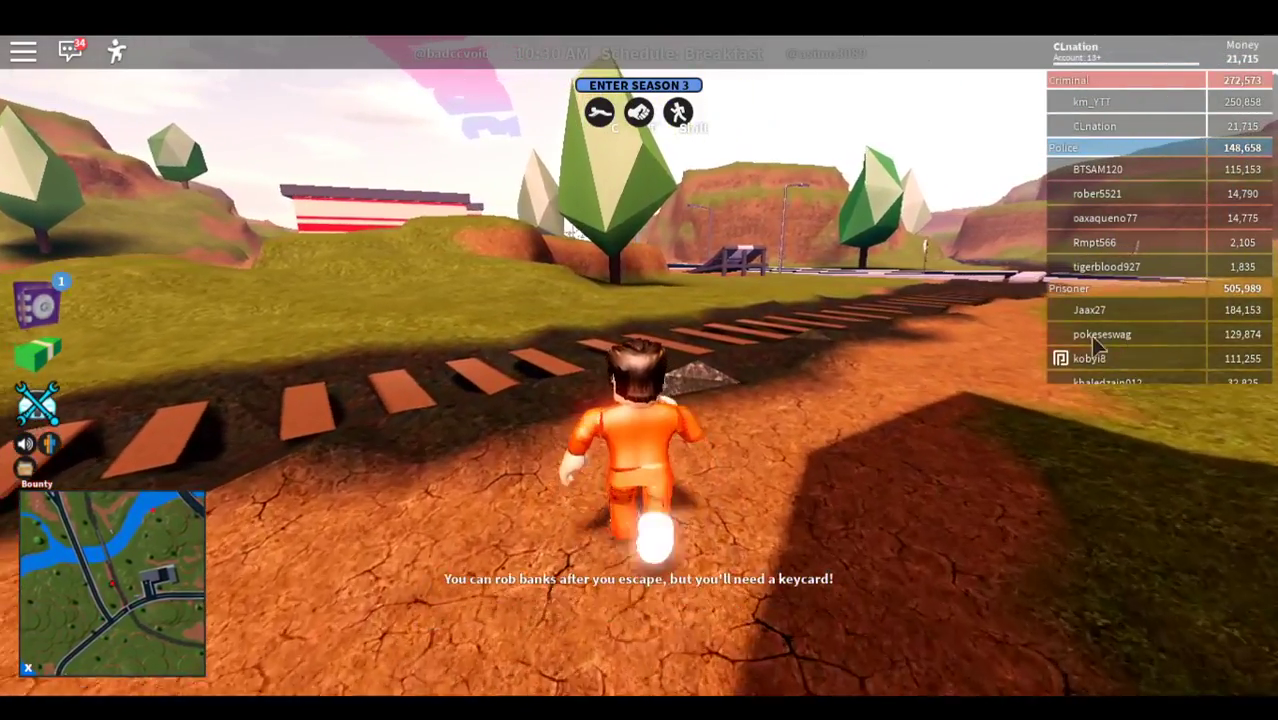
pyautogui.press('w')
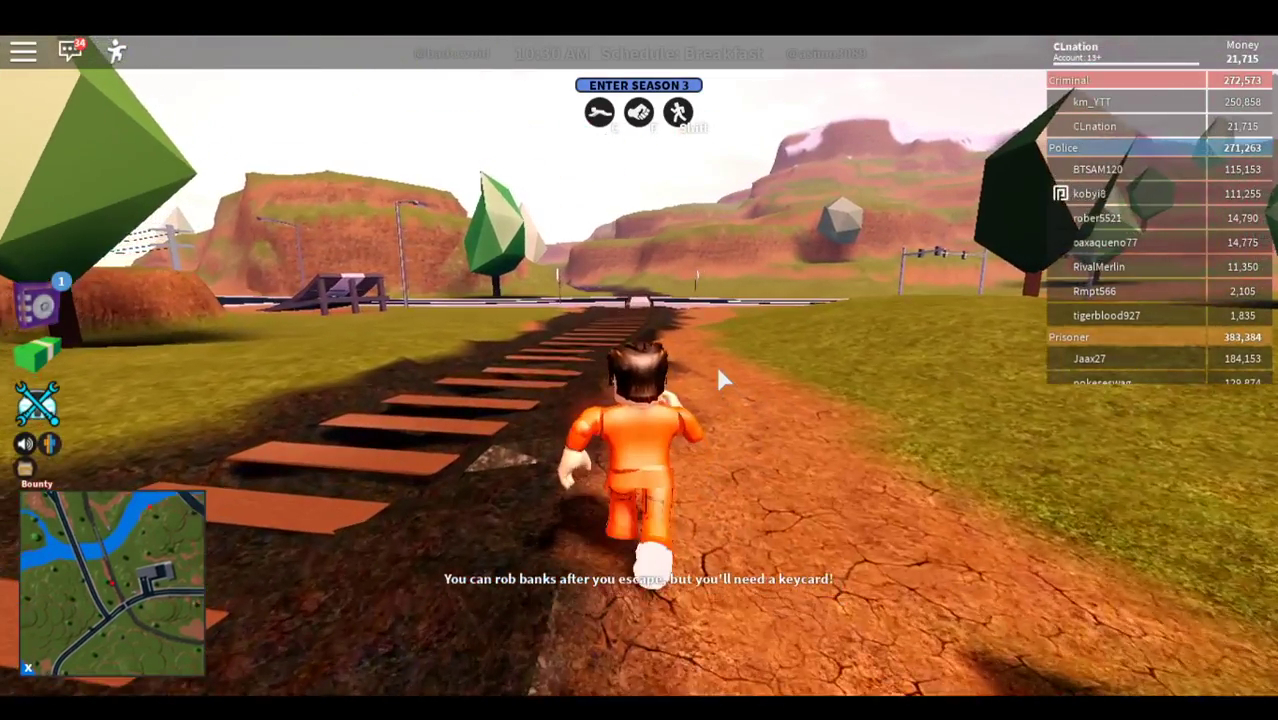
# Step: Follow the plank path up to the road crossing and run along the road
pyautogui.press('a')
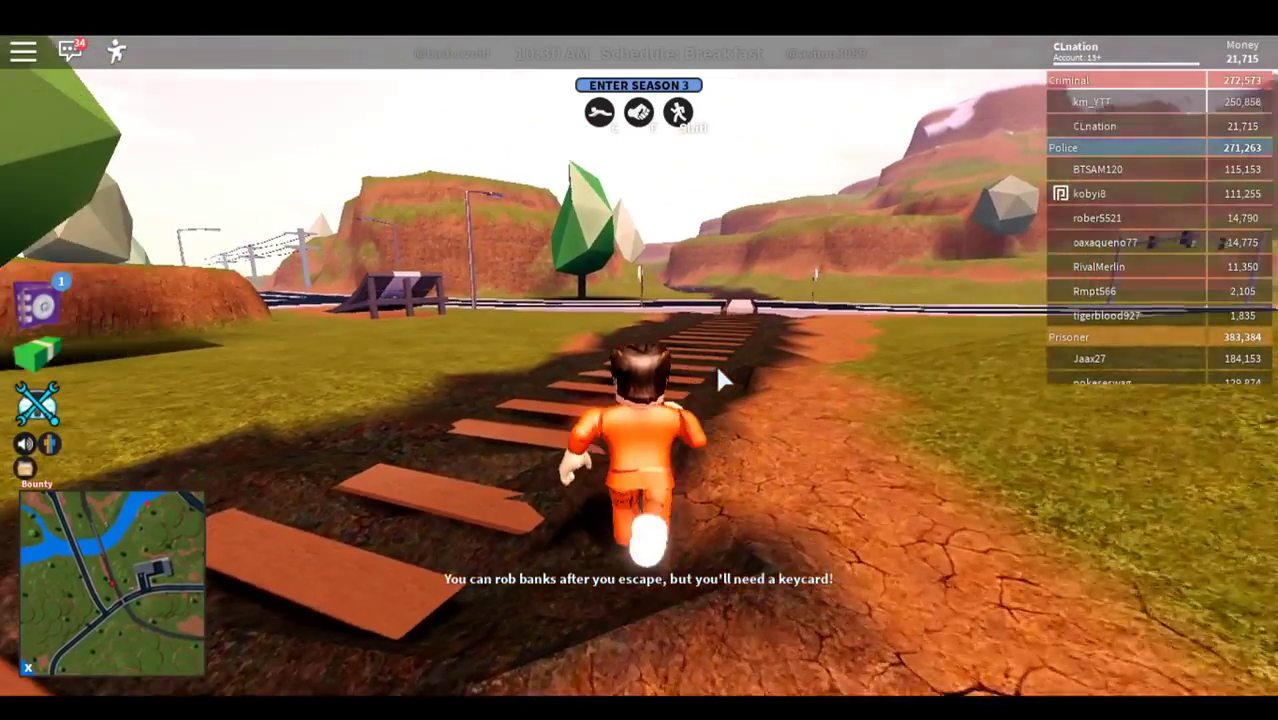
pyautogui.press('d')
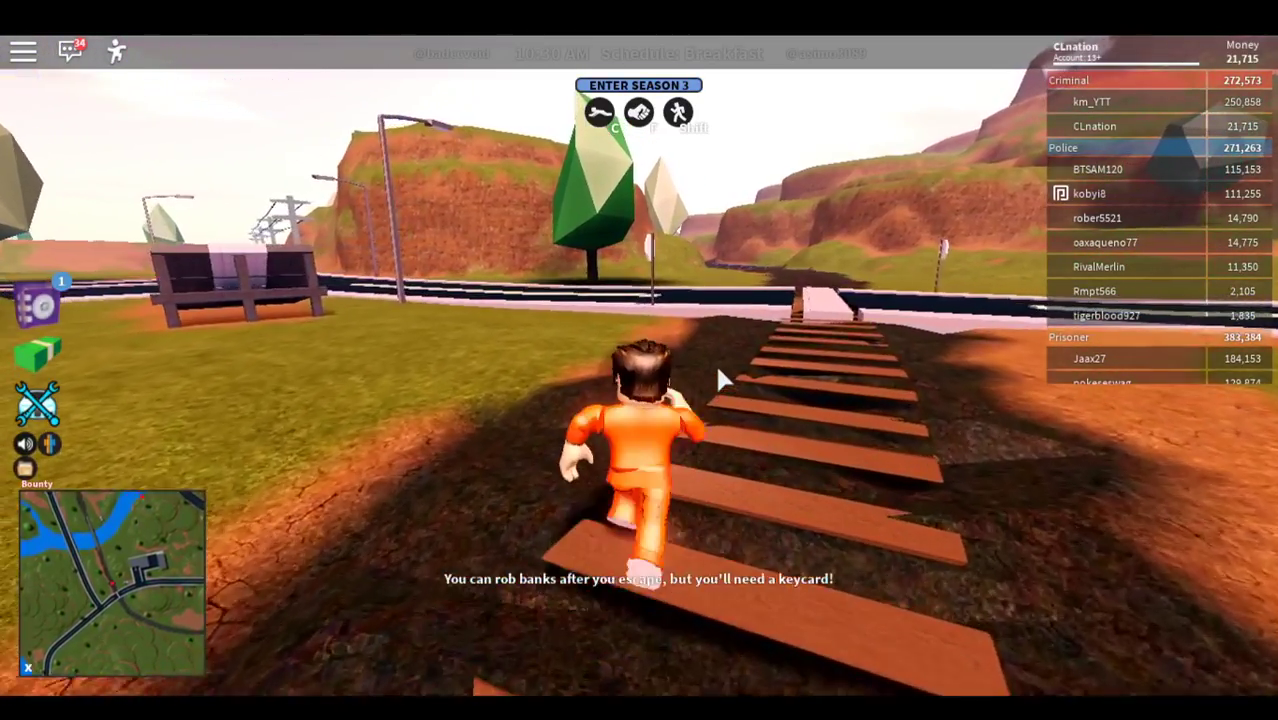
pyautogui.press('a')
pyautogui.press('w')
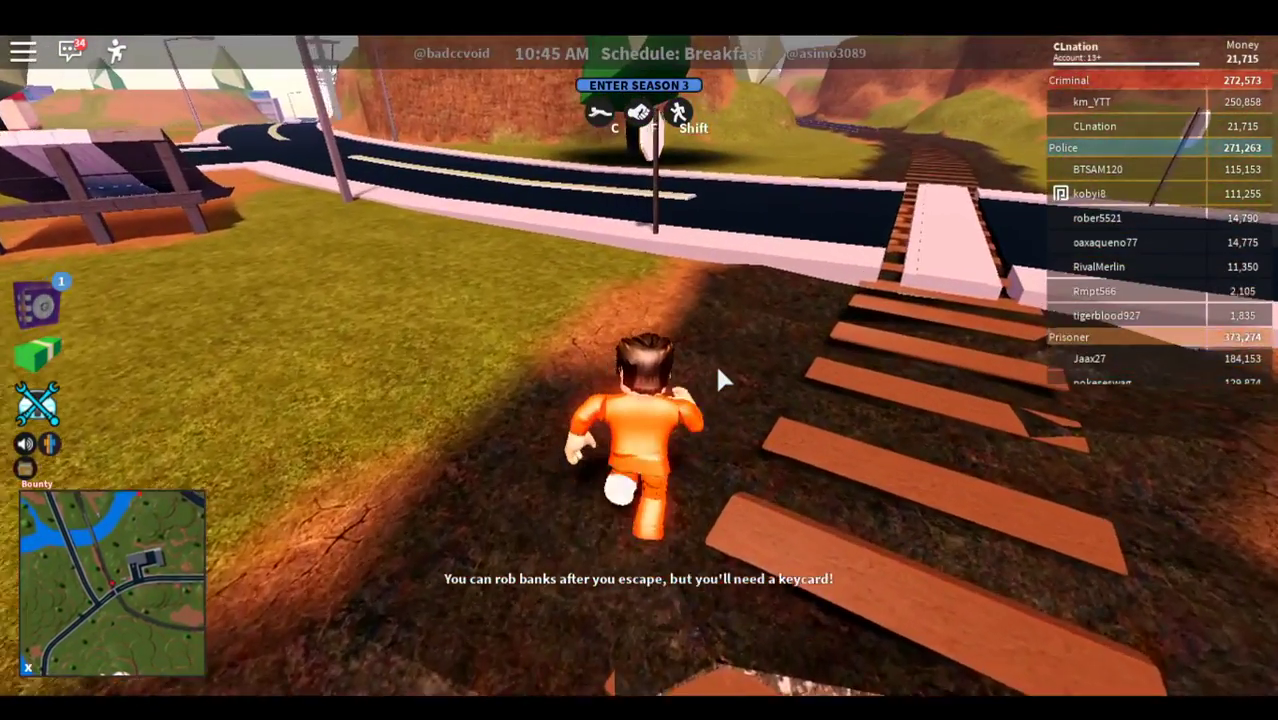
pyautogui.press('d')
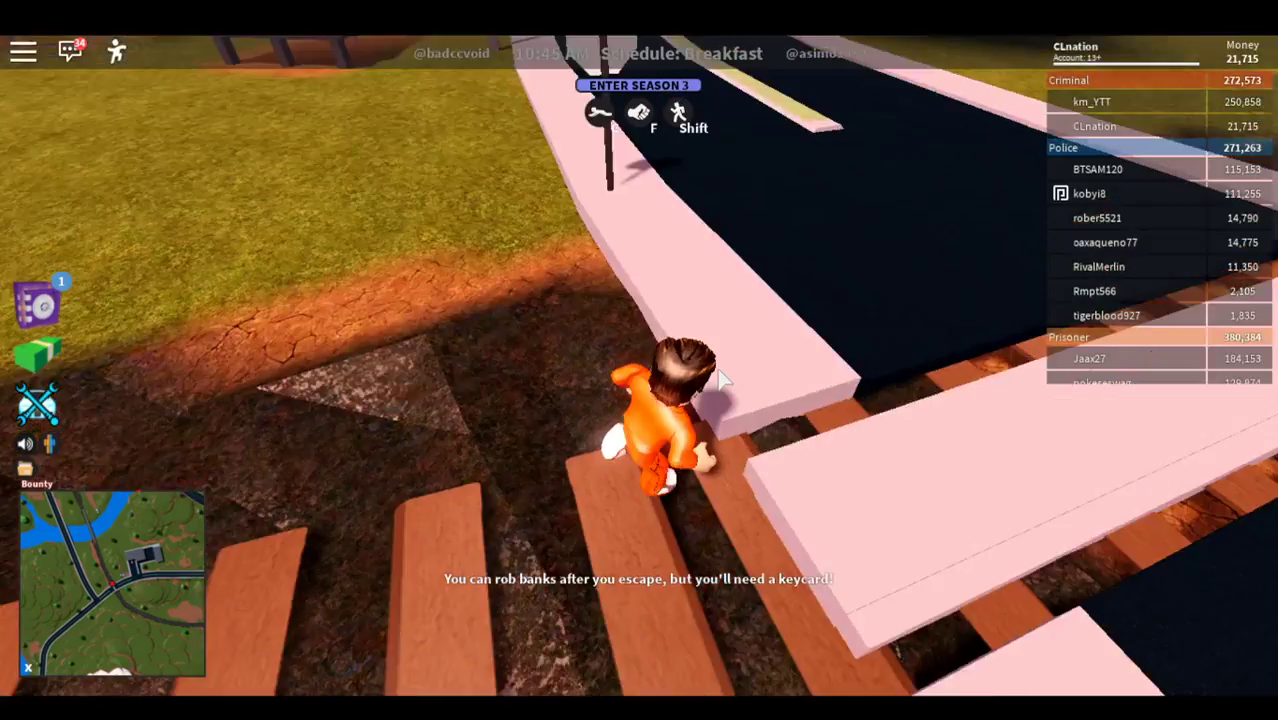
pyautogui.press('w')
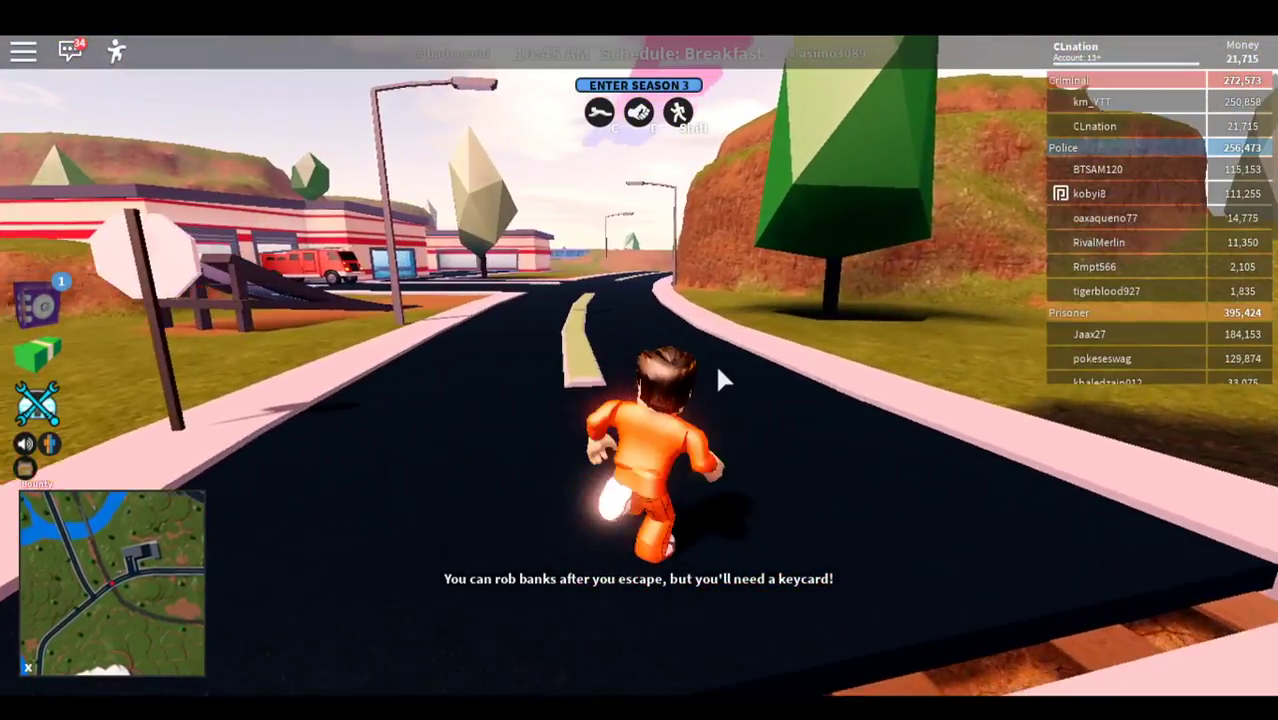
# Step: Leave the road and run along the railway tracks into the grassy canyon
pyautogui.press('a')
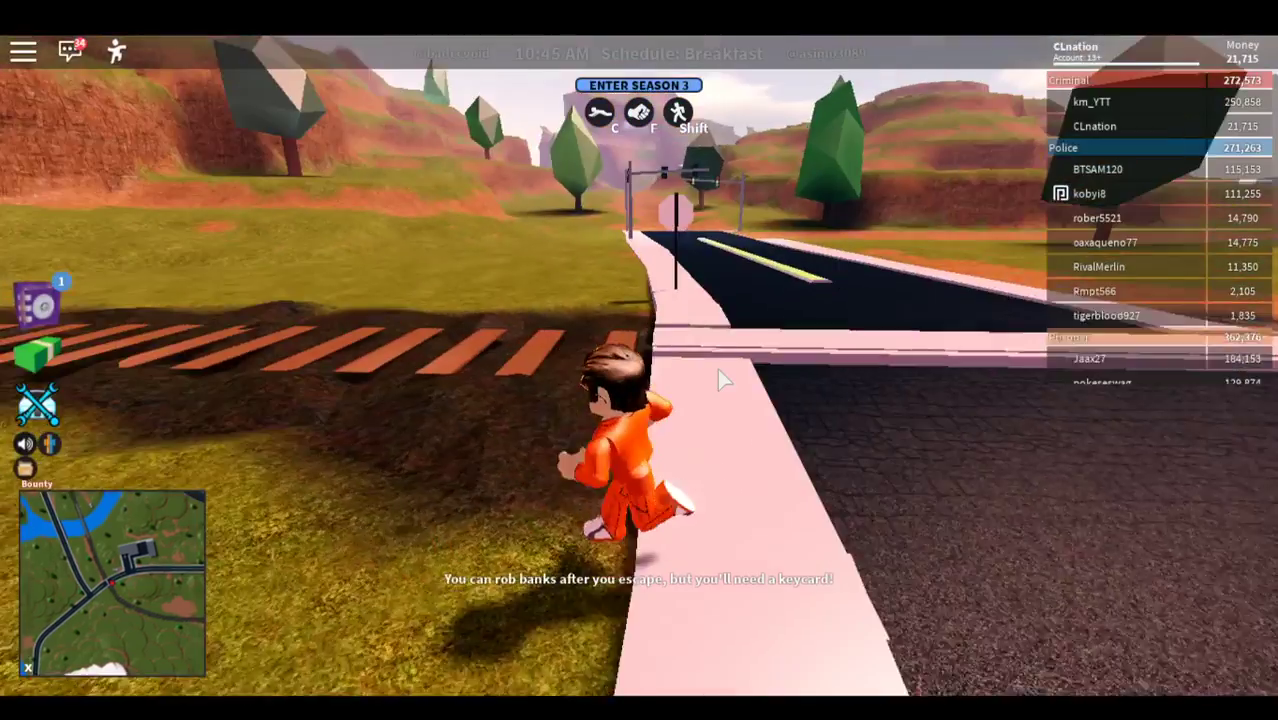
pyautogui.press('w')
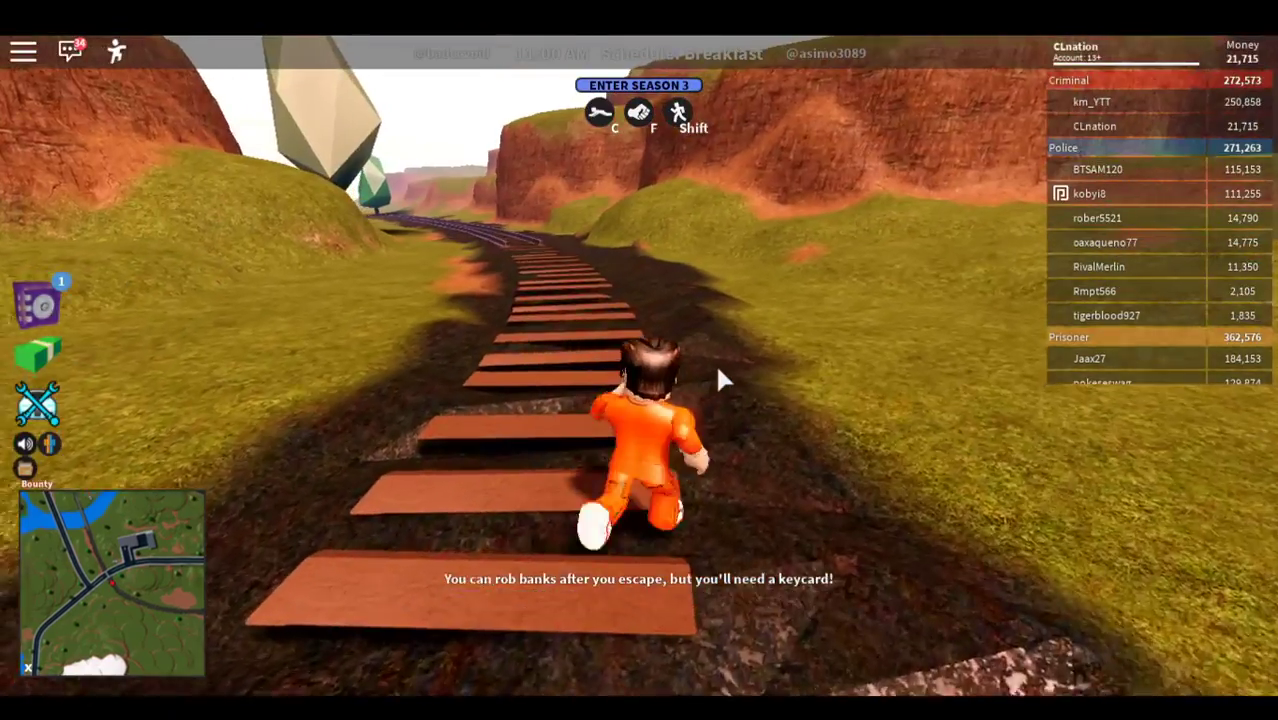
pyautogui.press('a')
pyautogui.press('d')
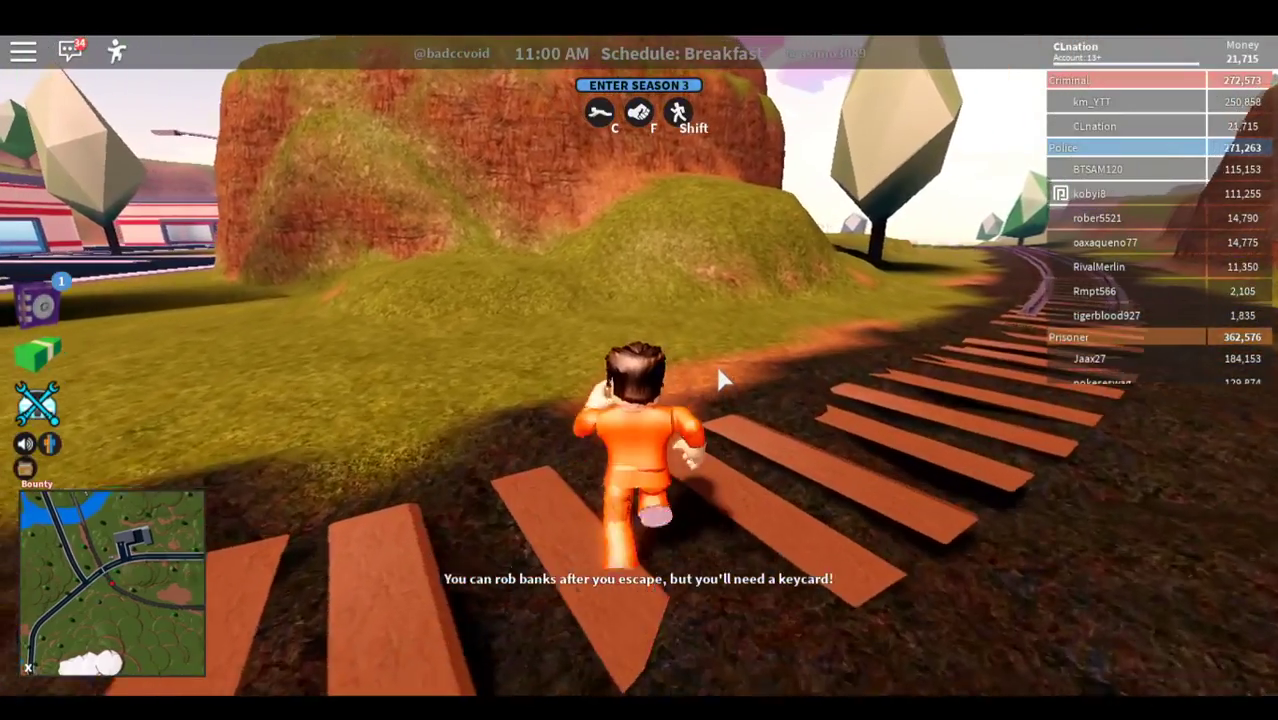
pyautogui.press('d')
pyautogui.press('a')
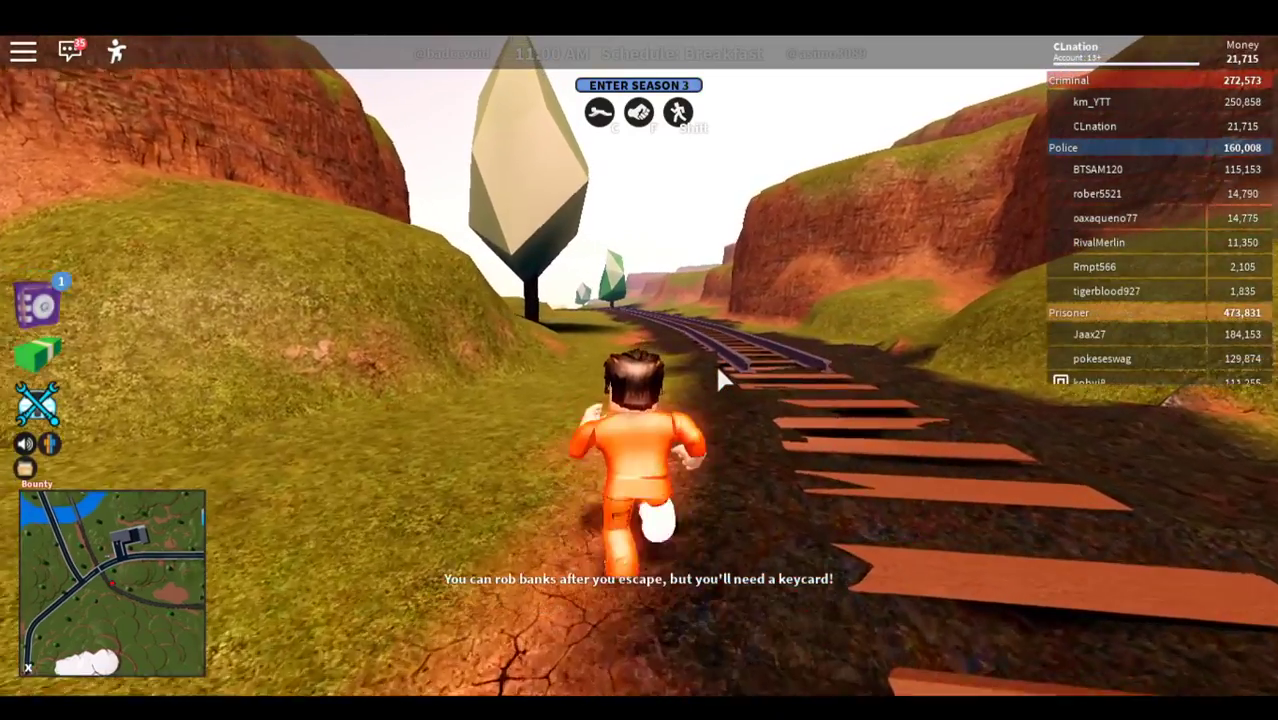
# Step: Run beside the tracks out of the canyon, veering left toward the city buildings
pyautogui.press('w')
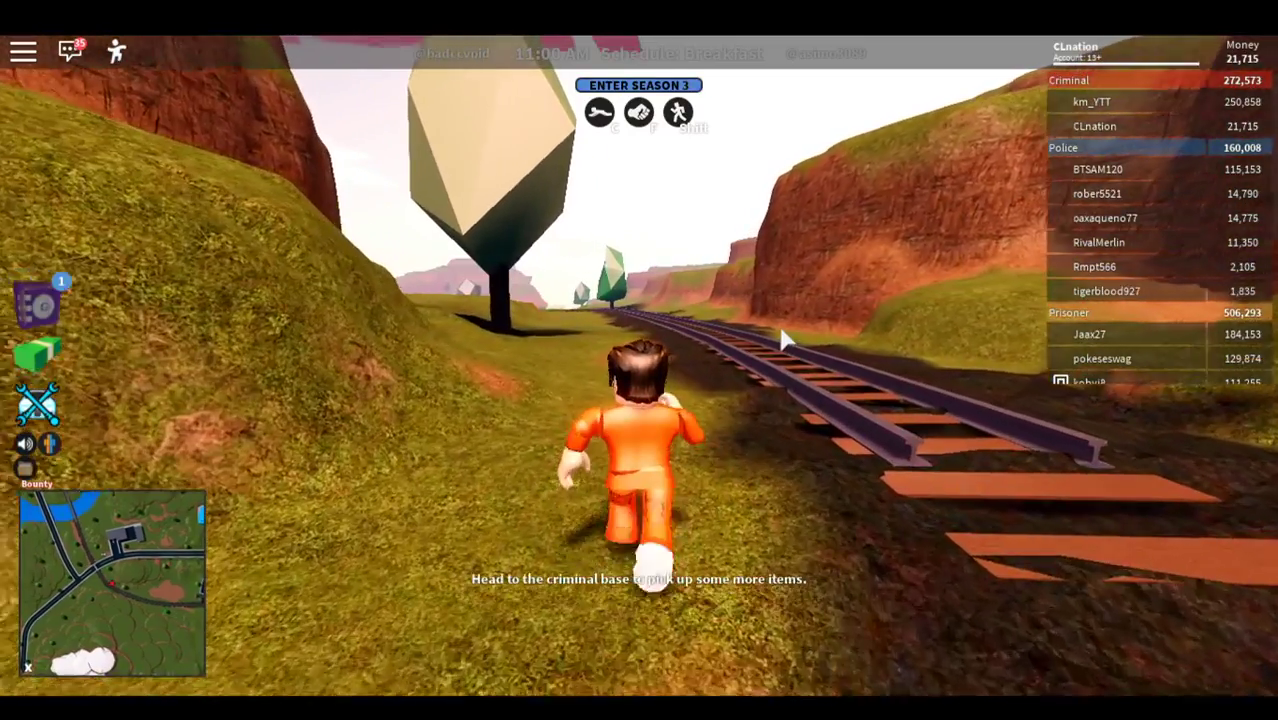
pyautogui.press('w')
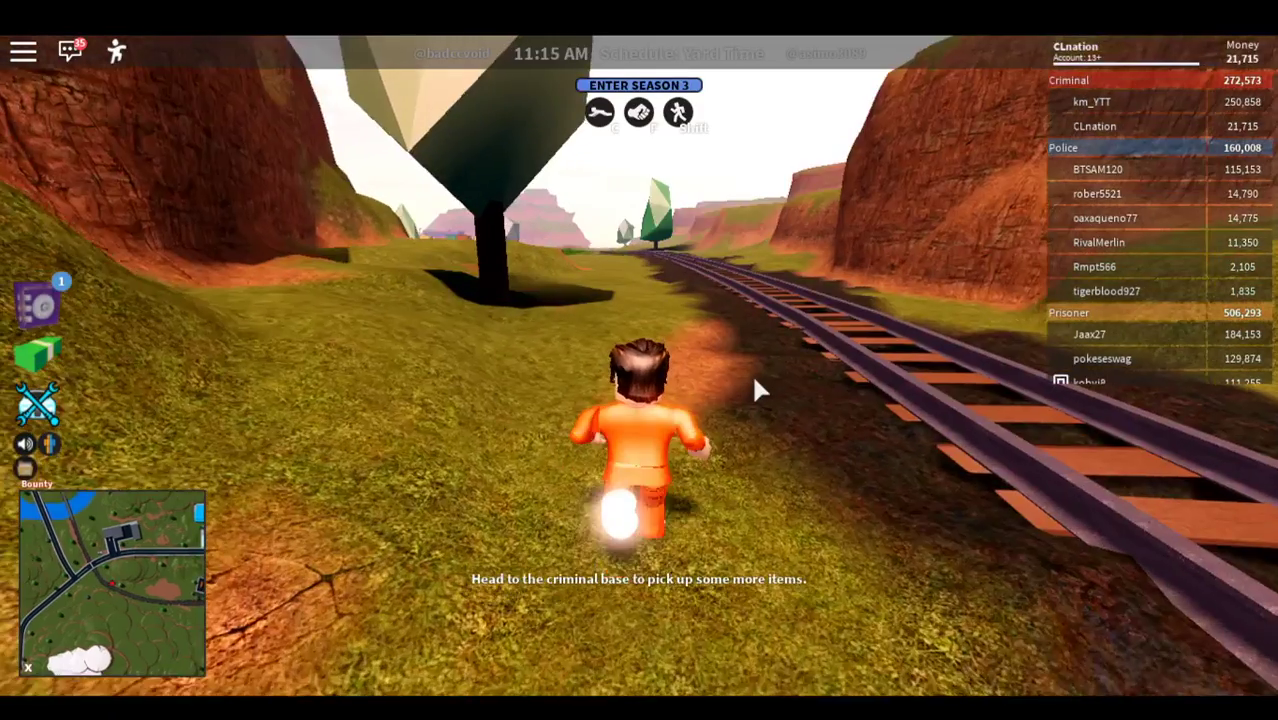
pyautogui.press('w')
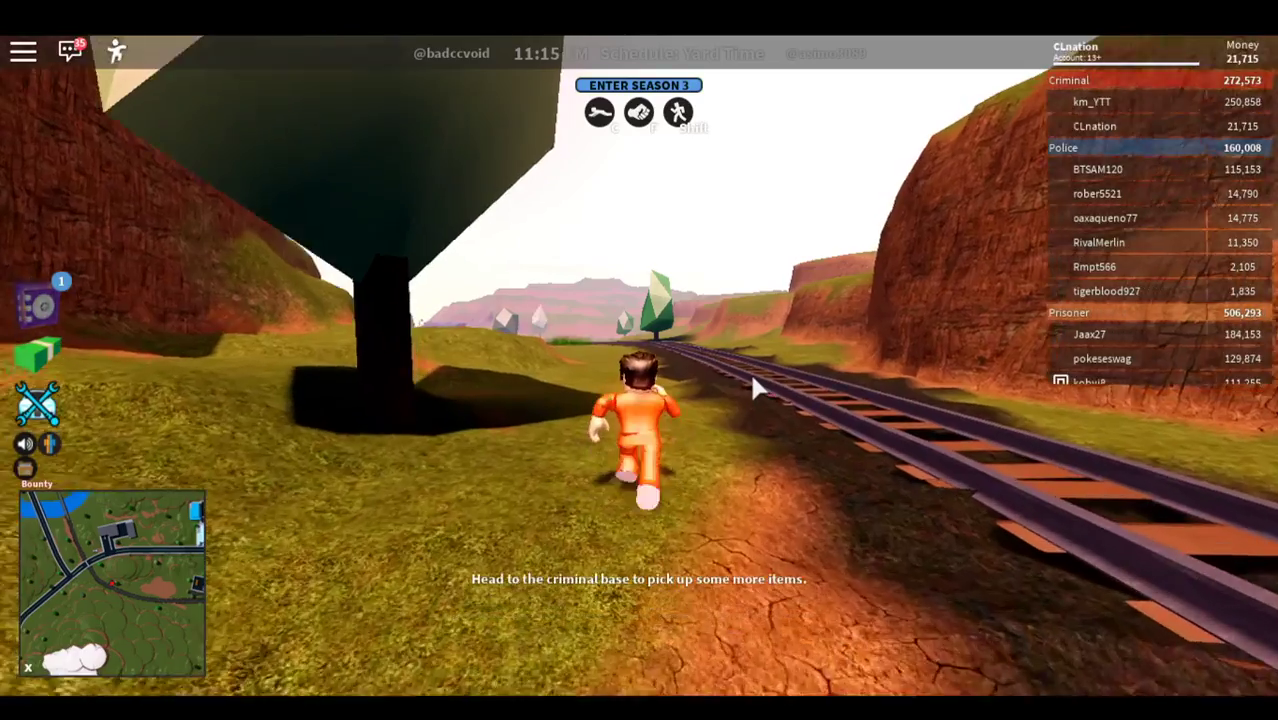
pyautogui.press('w')
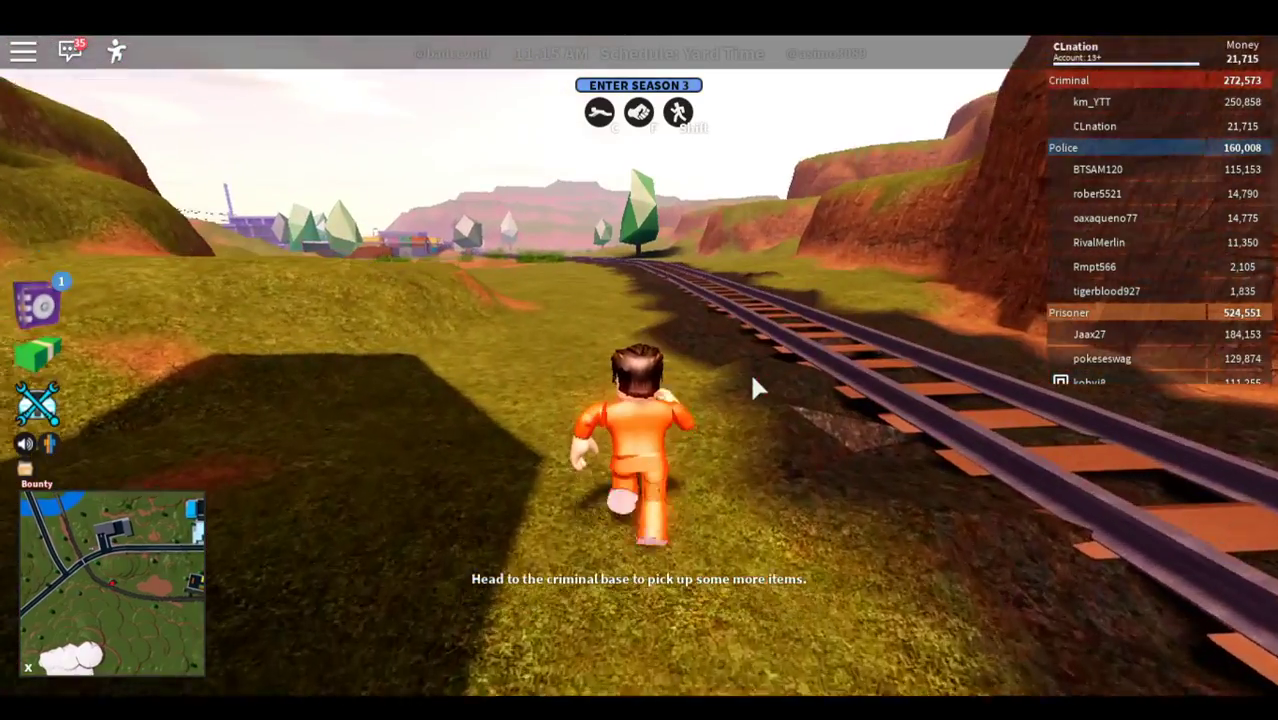
pyautogui.press('w')
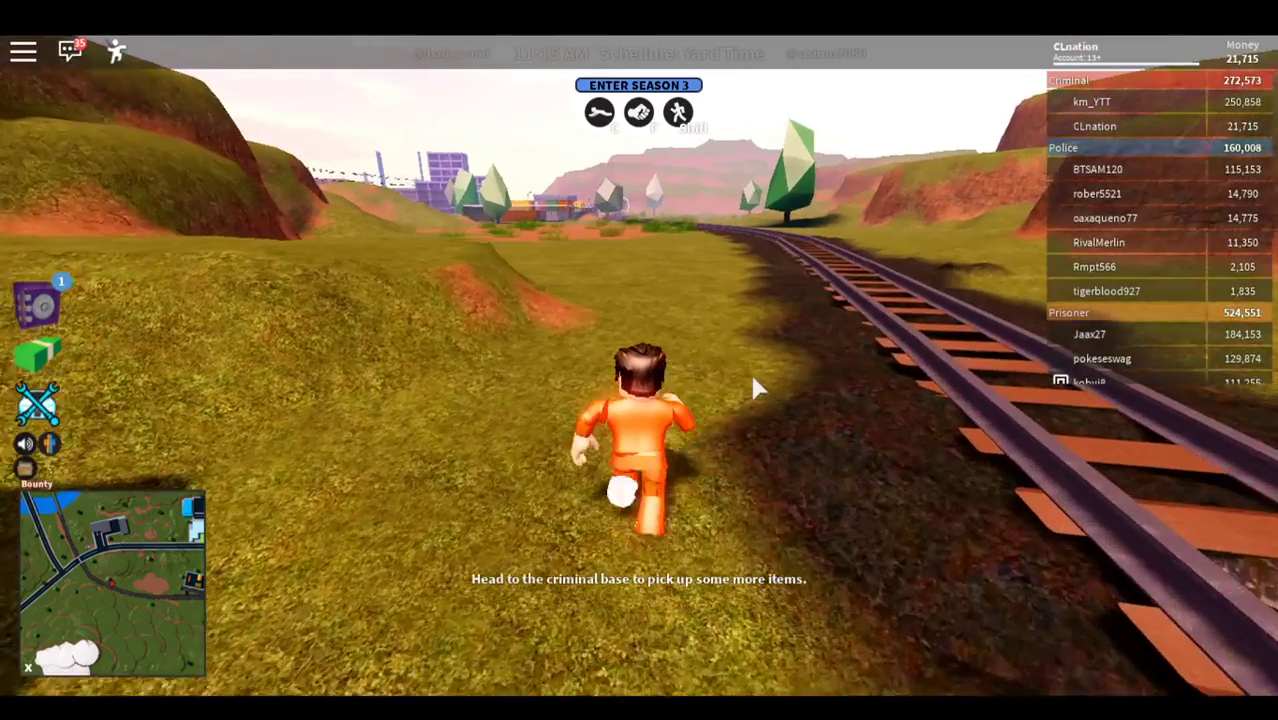
pyautogui.press('w')
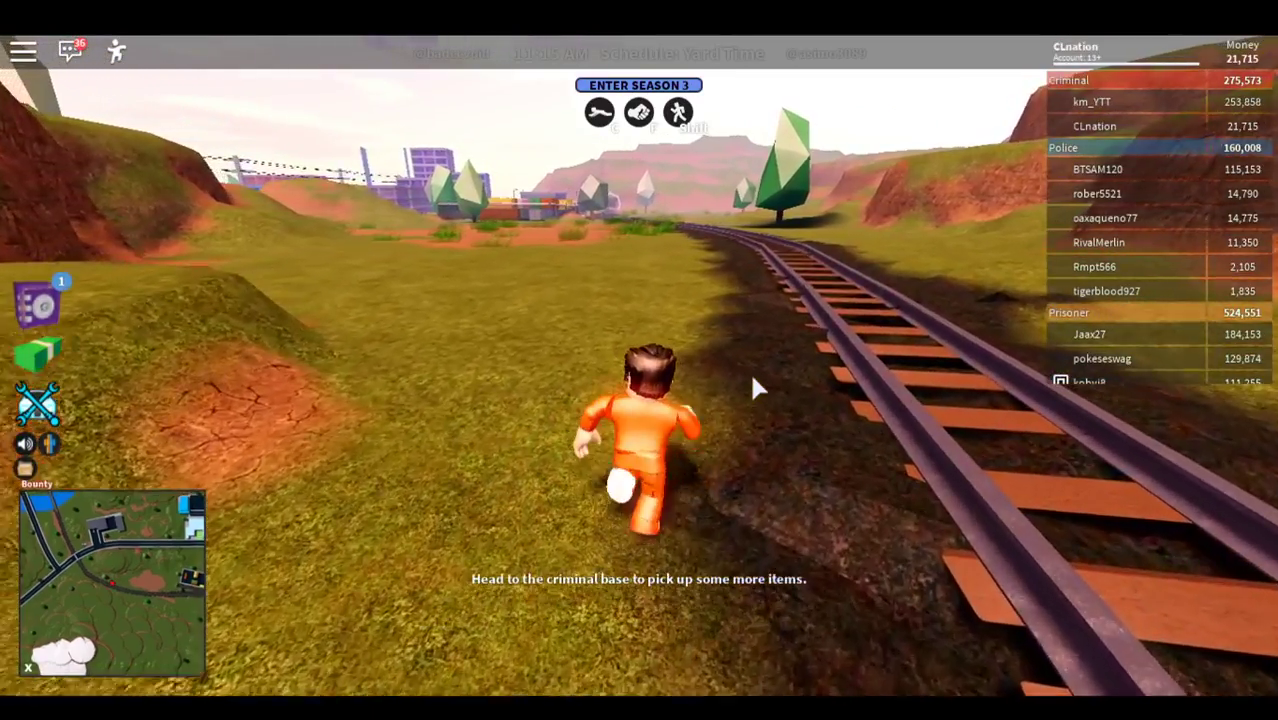
pyautogui.press('w')
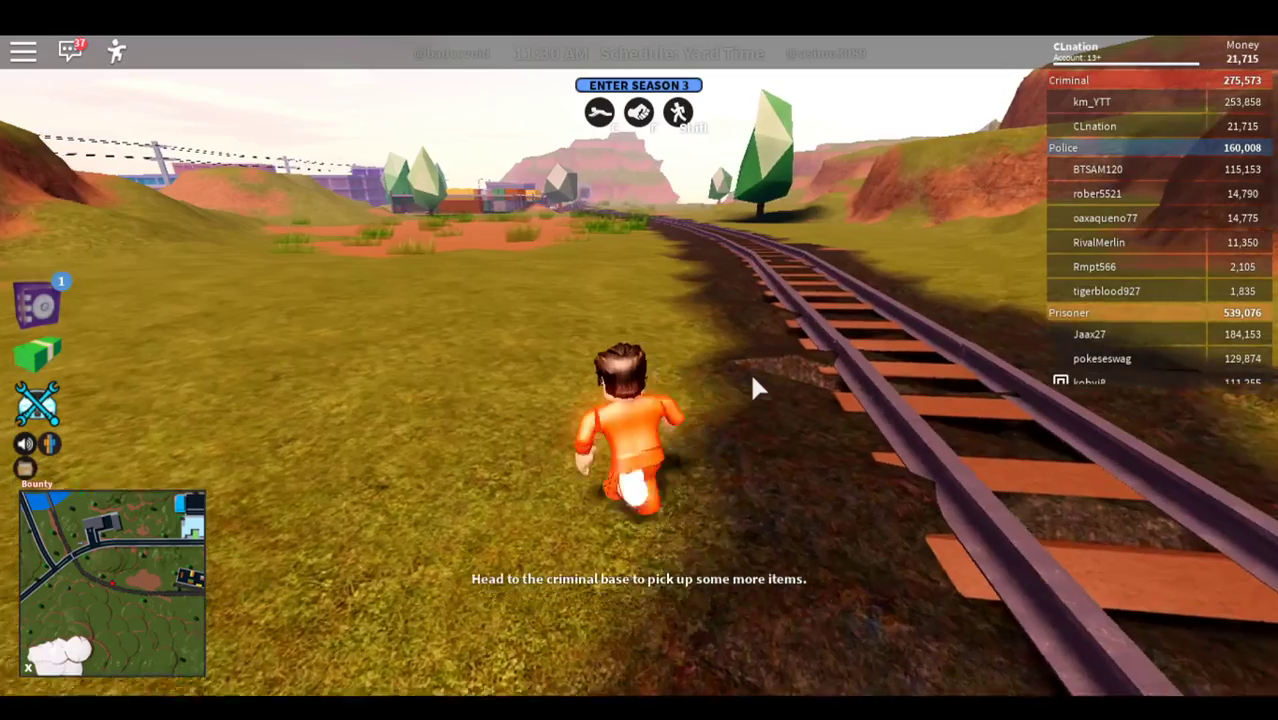
pyautogui.press('w')
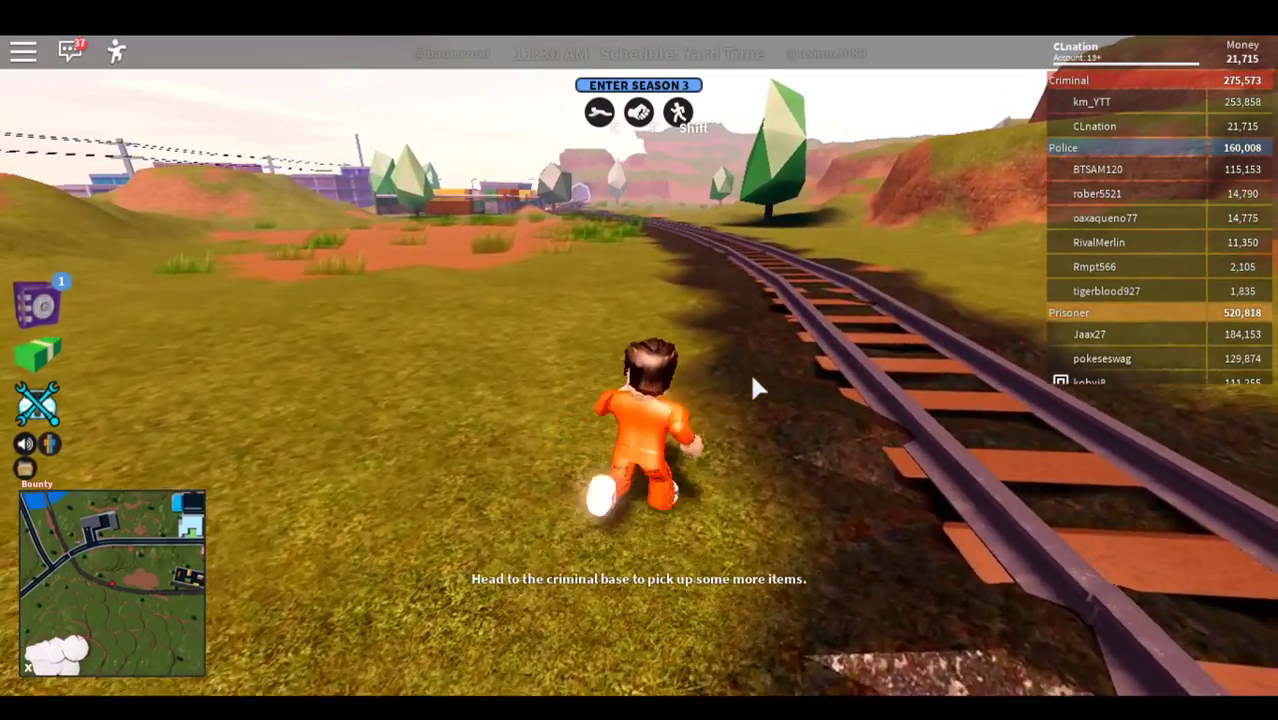
pyautogui.press('w')
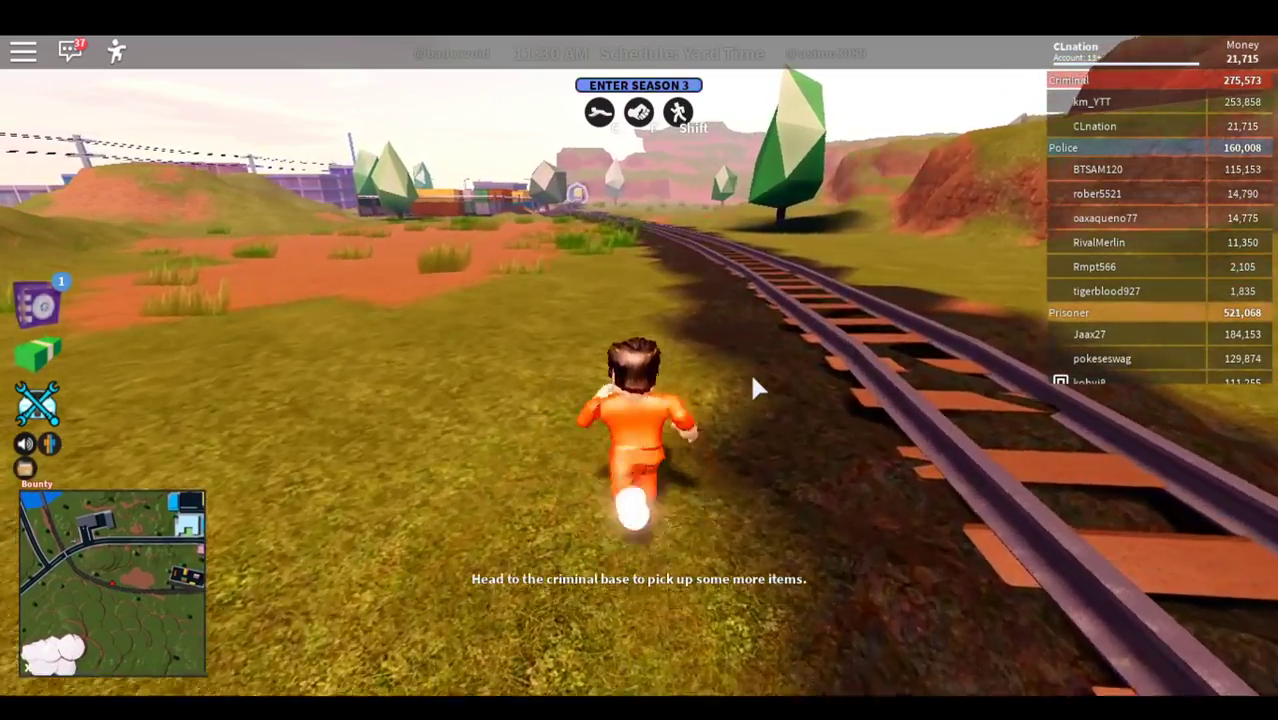
pyautogui.press('w')
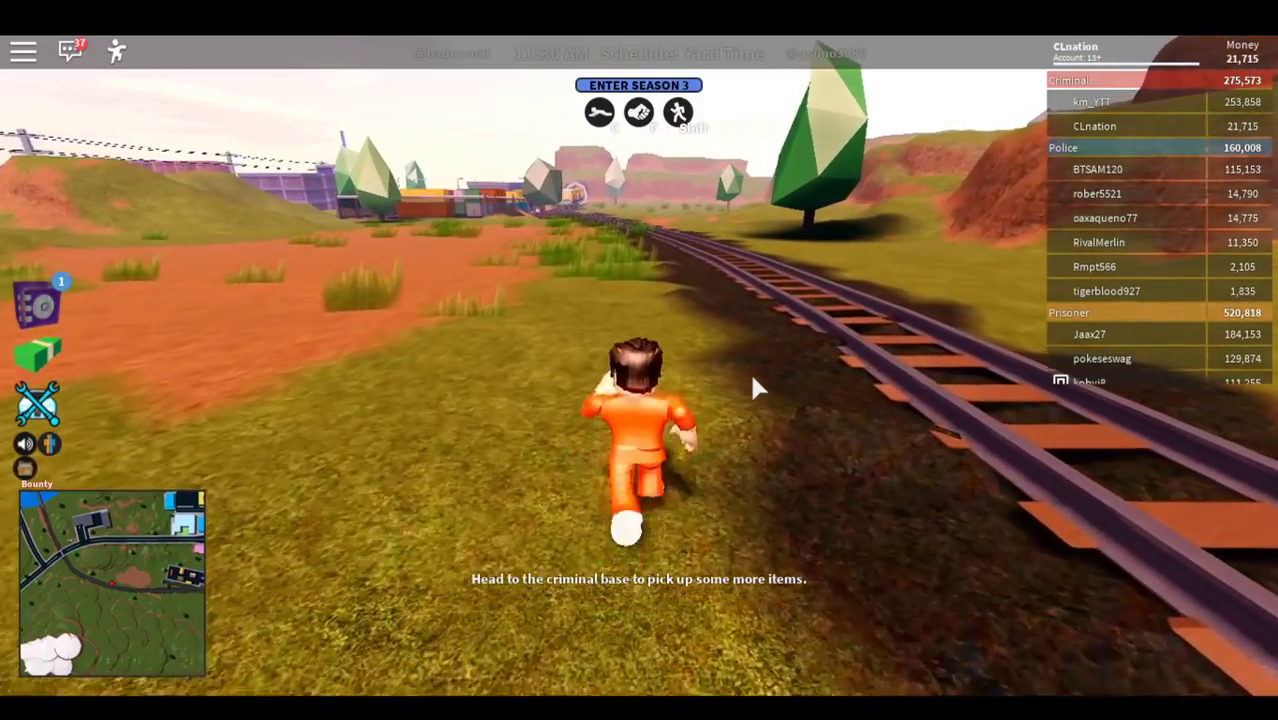
pyautogui.press('w')
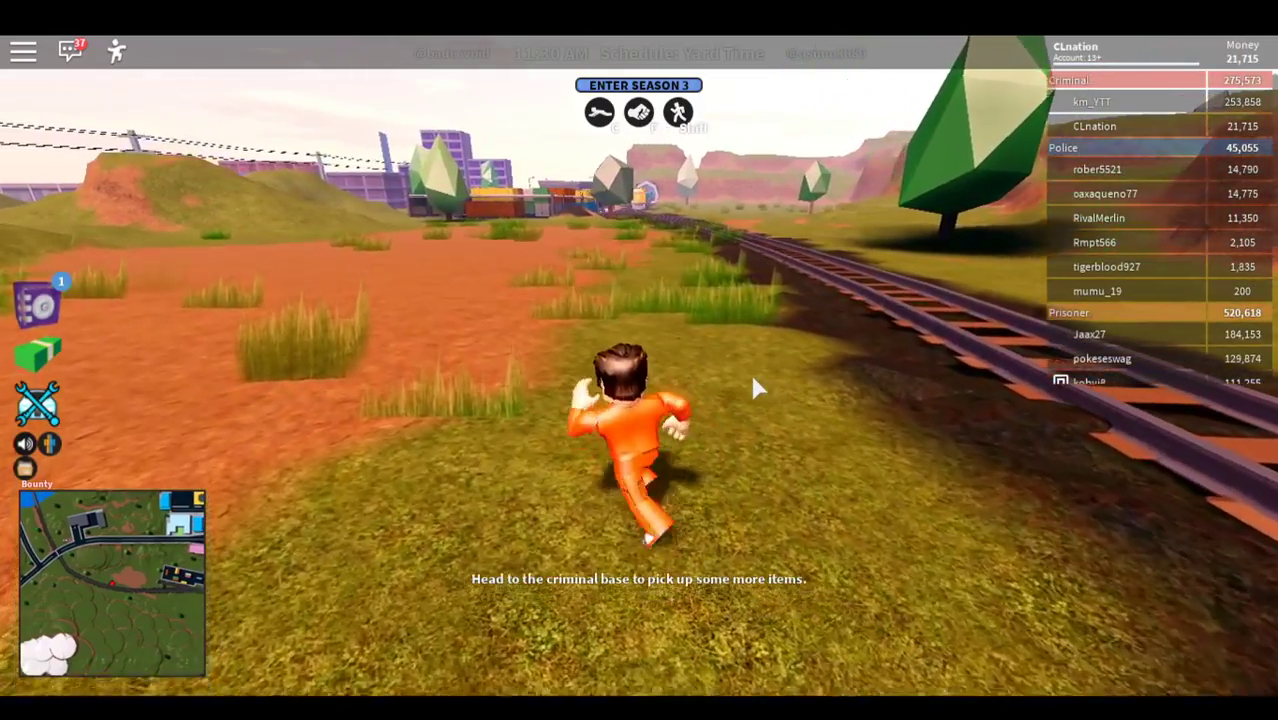
pyautogui.press('w')
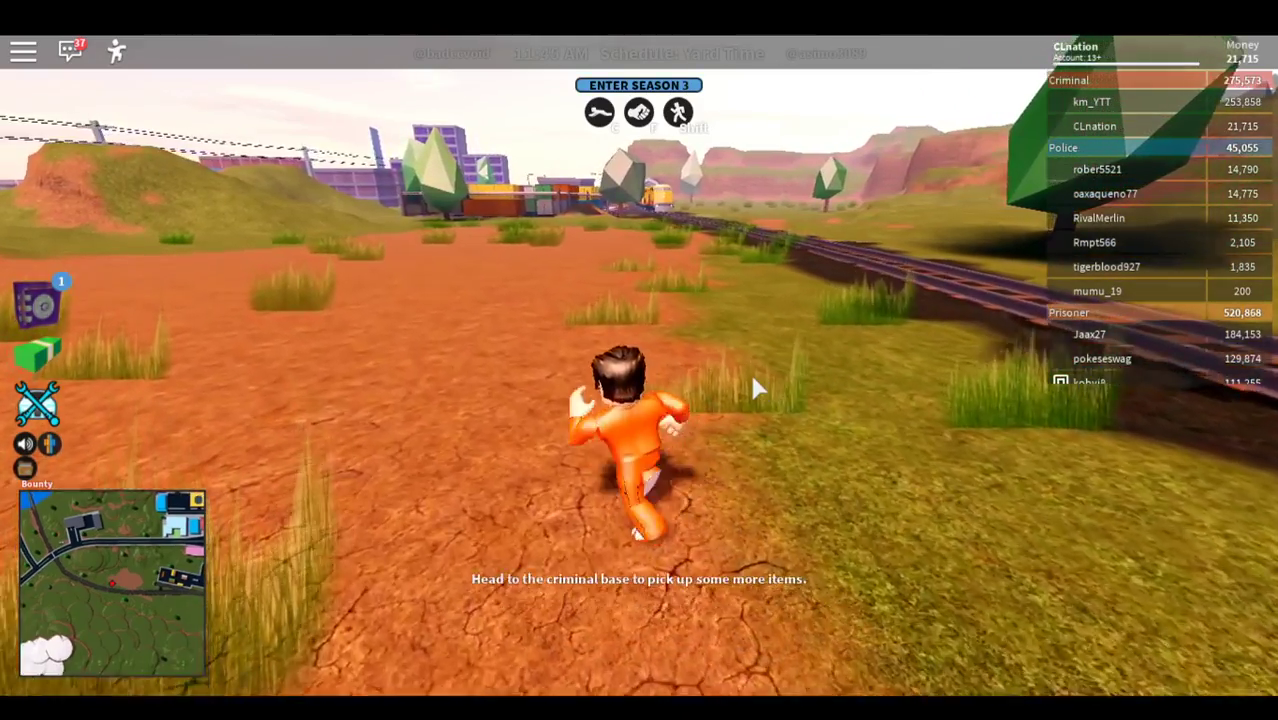
# Step: Run toward the oncoming freight train and keep pace alongside its cars
pyautogui.press('w')
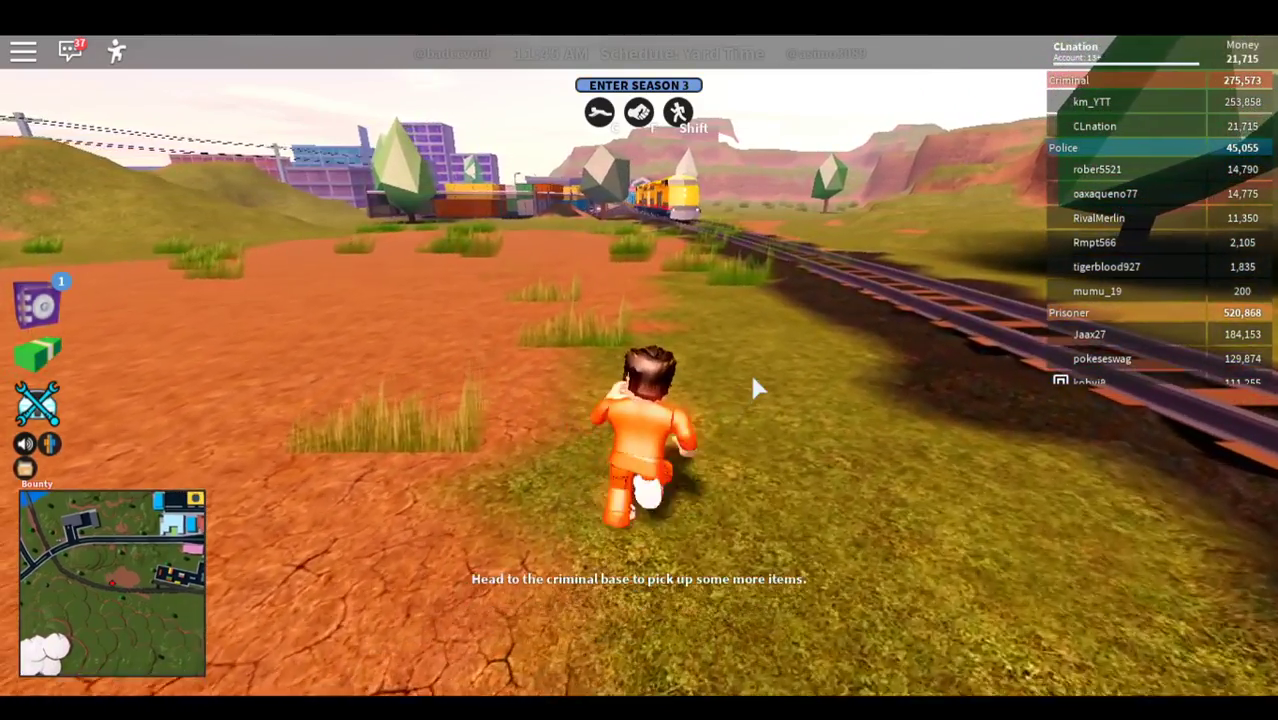
pyautogui.press('w')
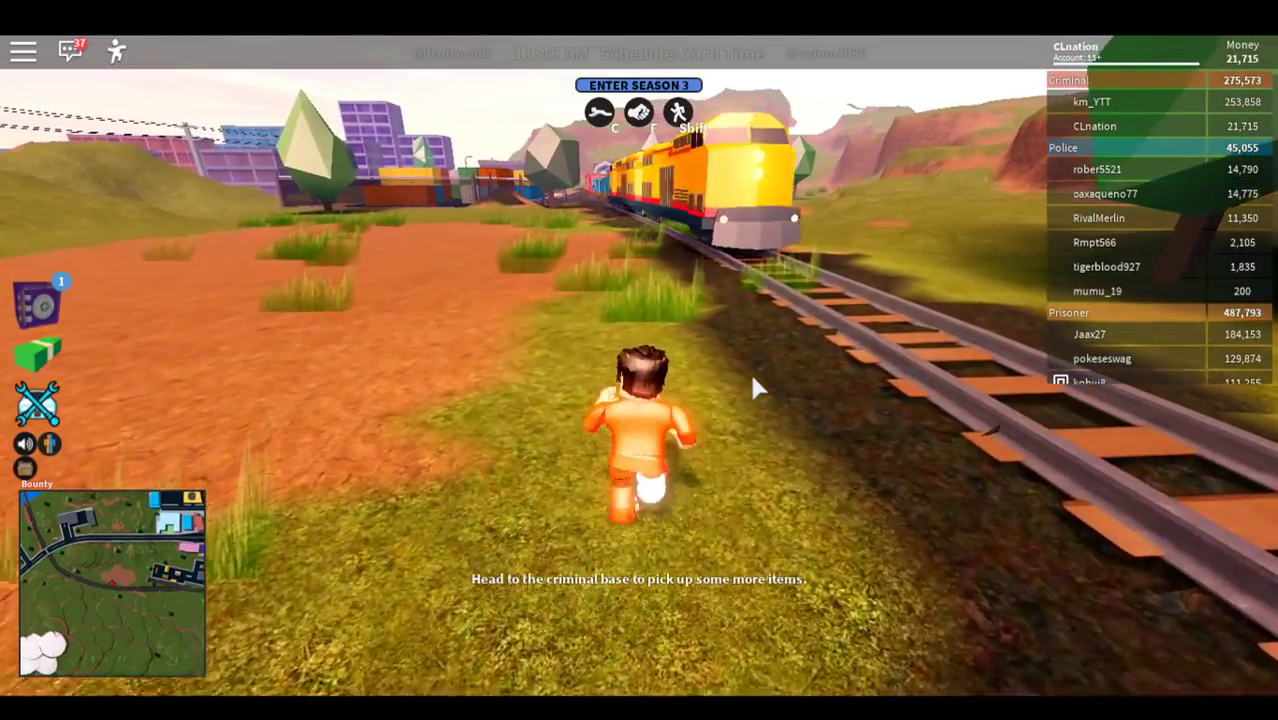
pyautogui.press('w')
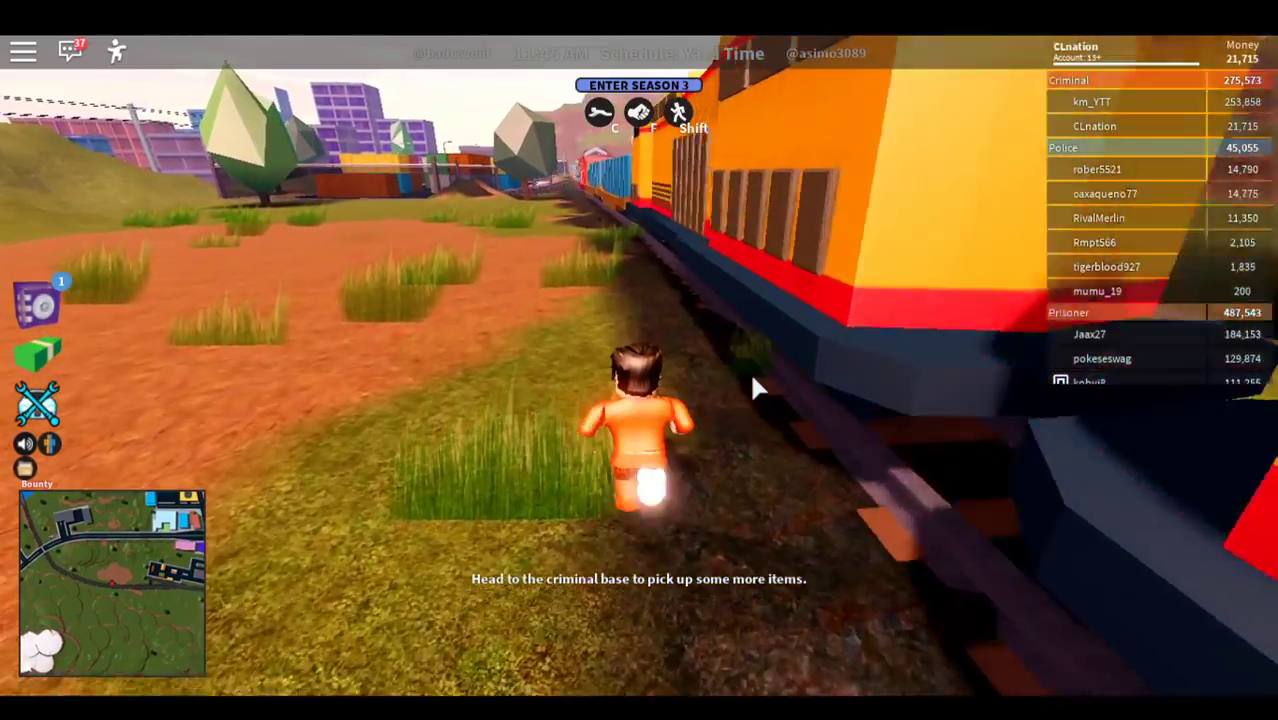
pyautogui.press('w')
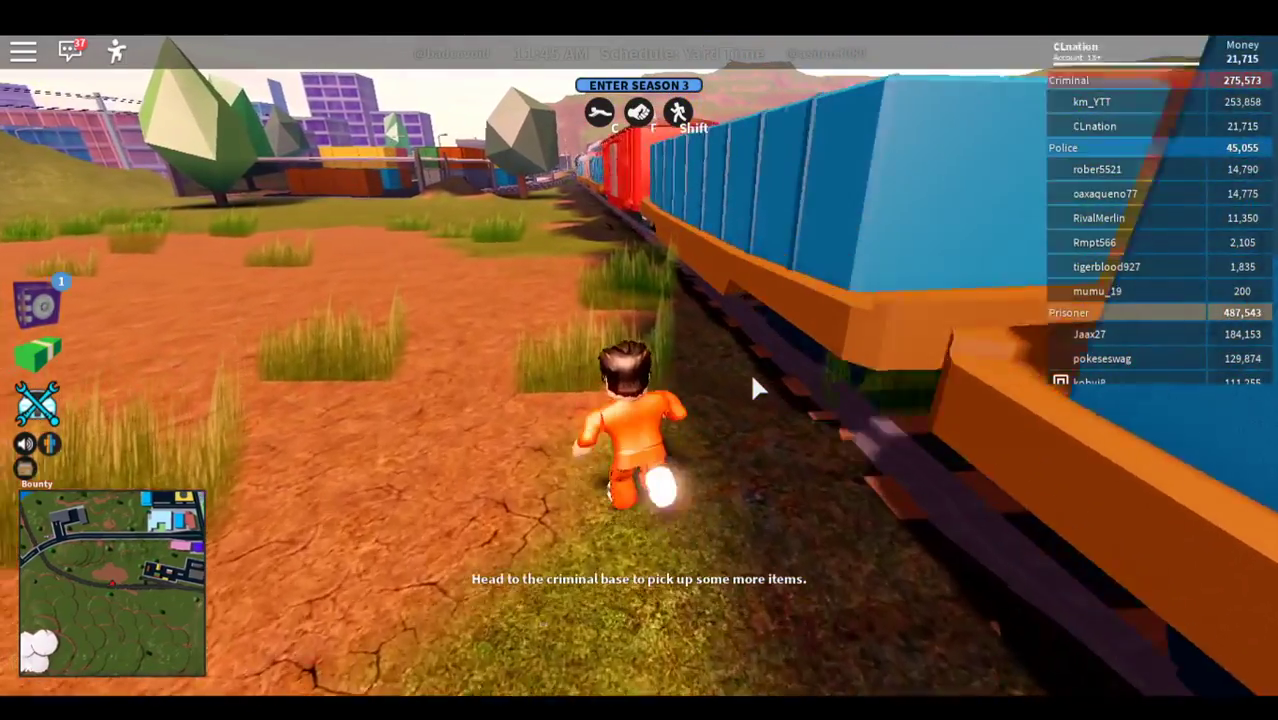
pyautogui.press('w')
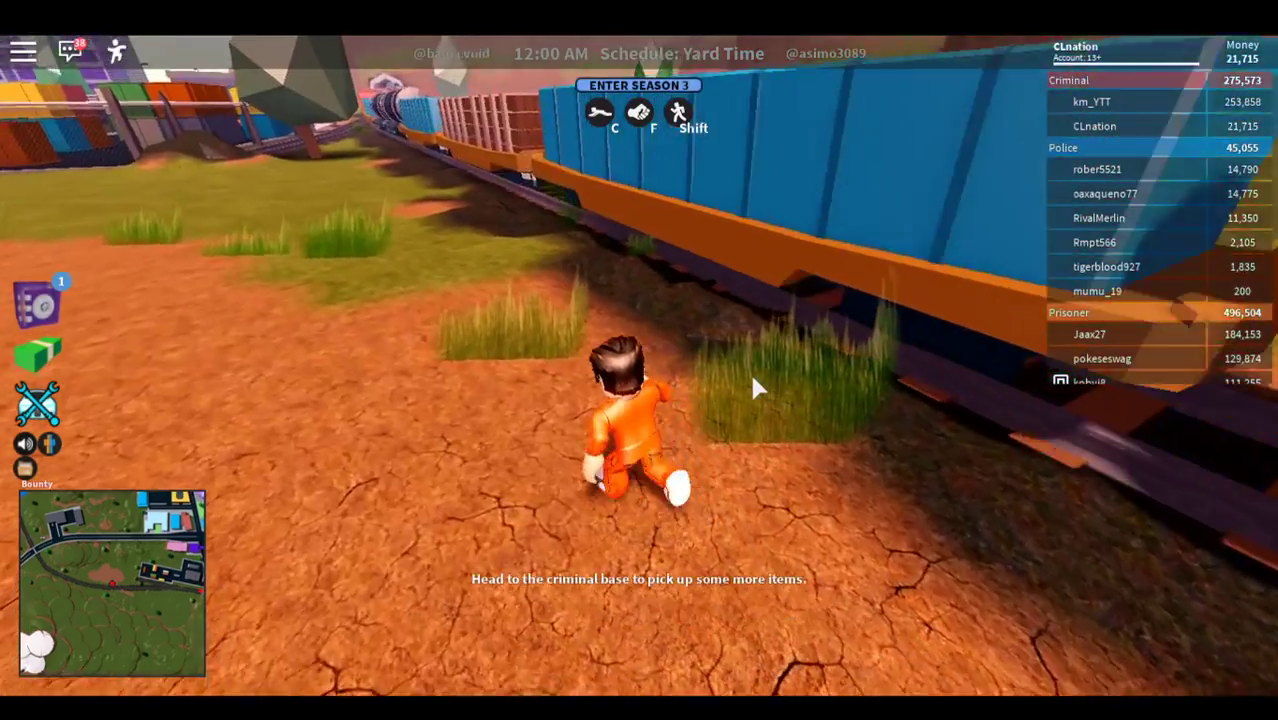
pyautogui.press('w')
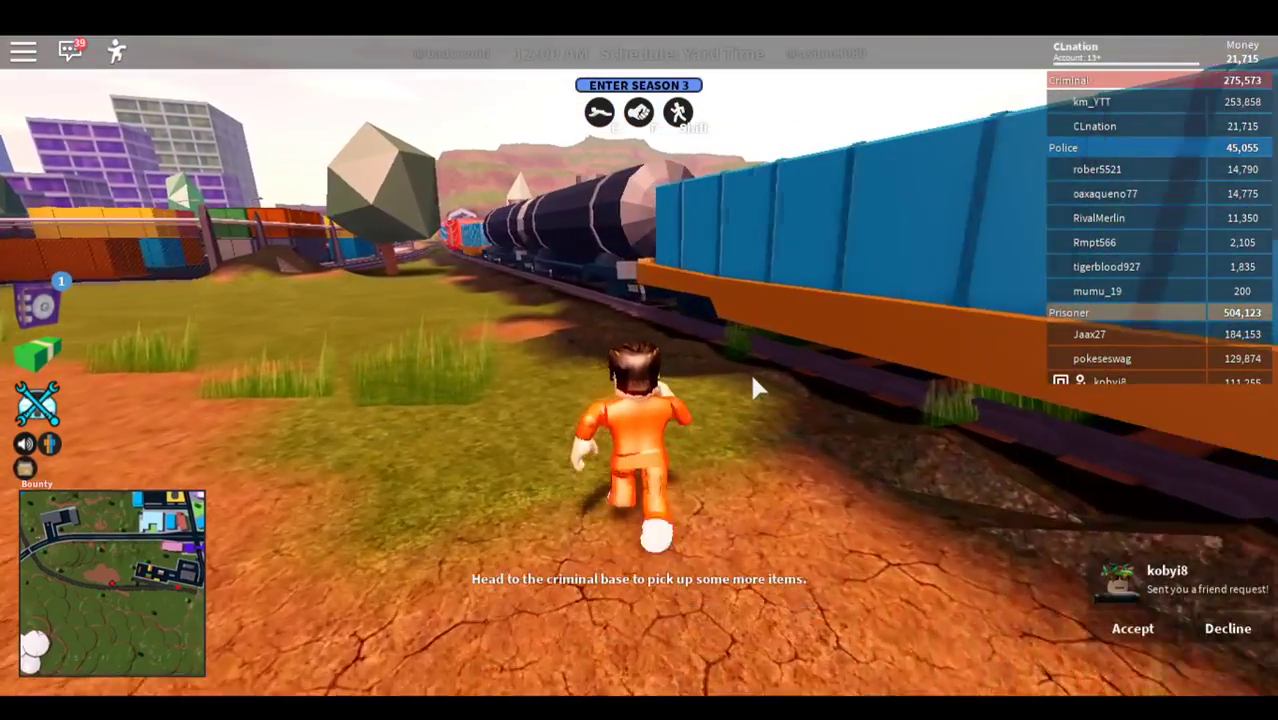
pyautogui.press('w')
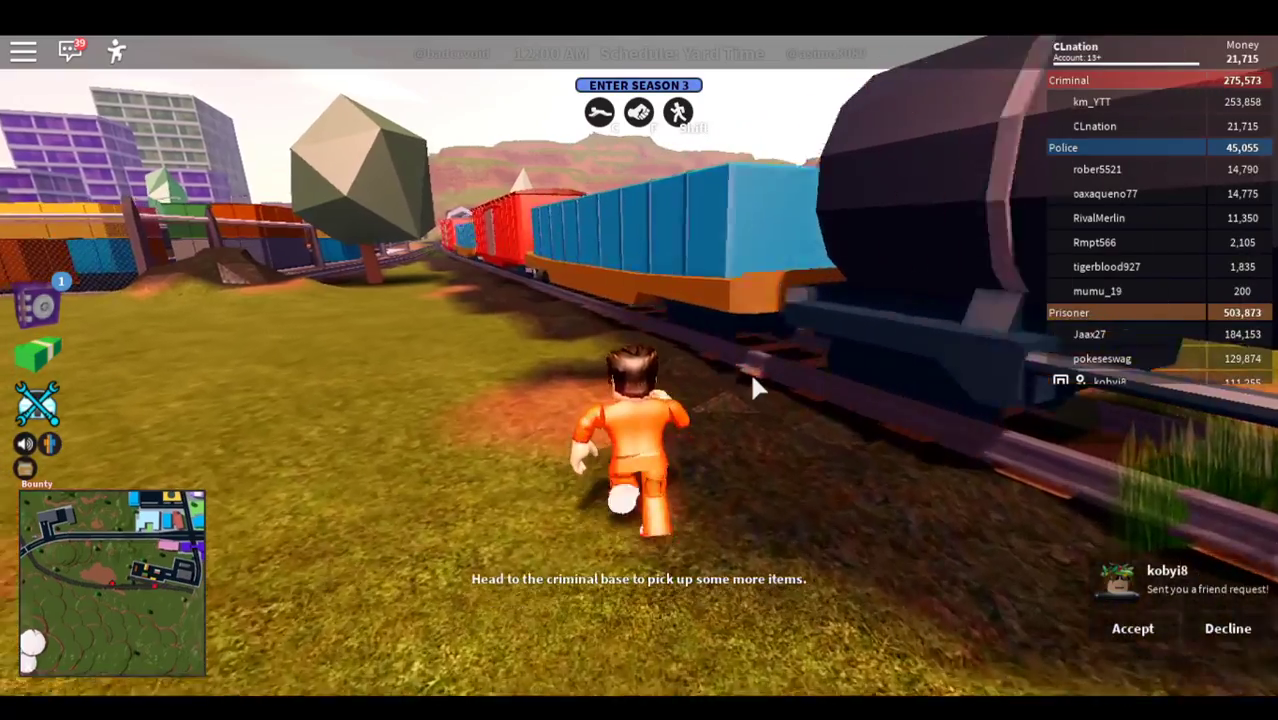
# Step: Turn back toward the red train car, then resume running along the railway
pyautogui.press('s')
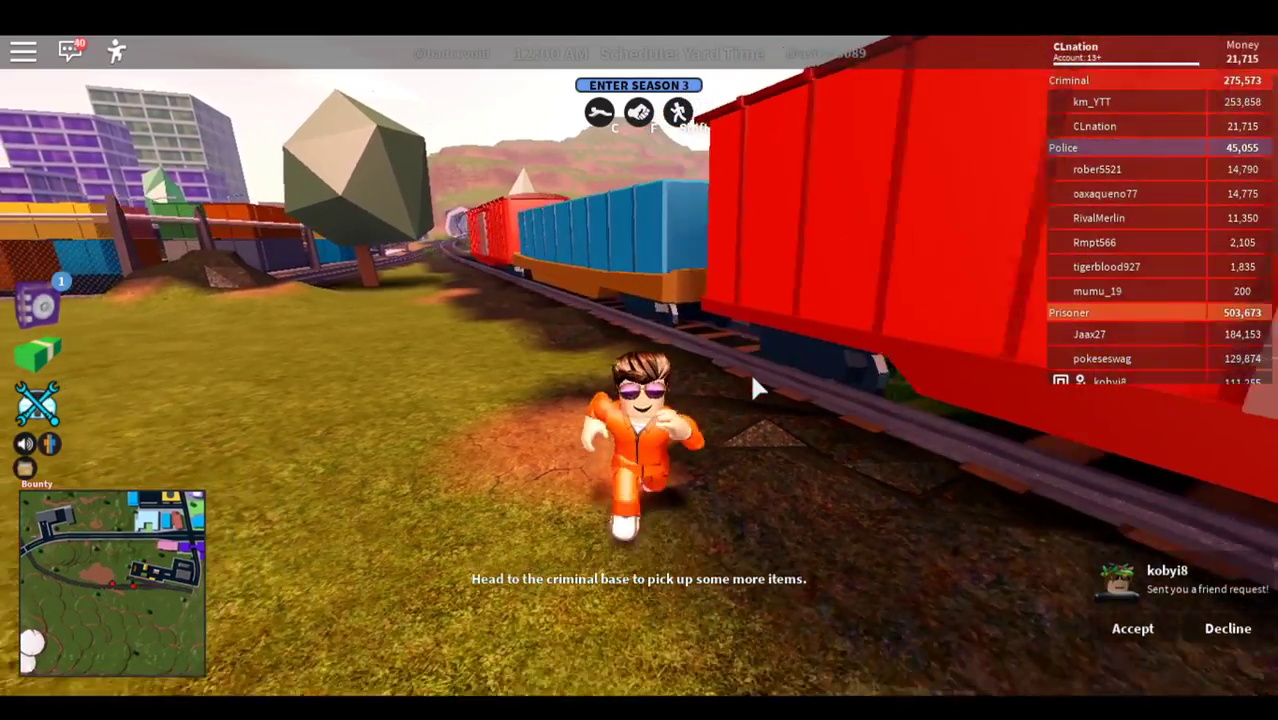
pyautogui.press('w')
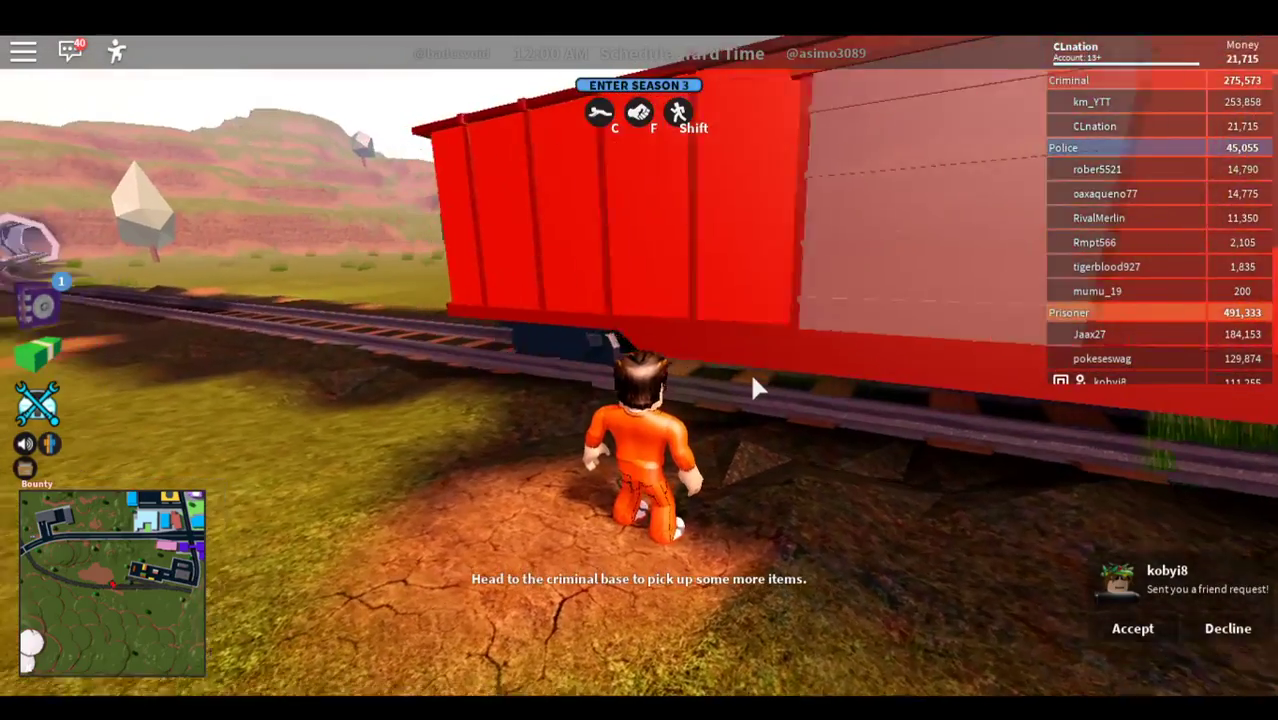
pyautogui.press('a')
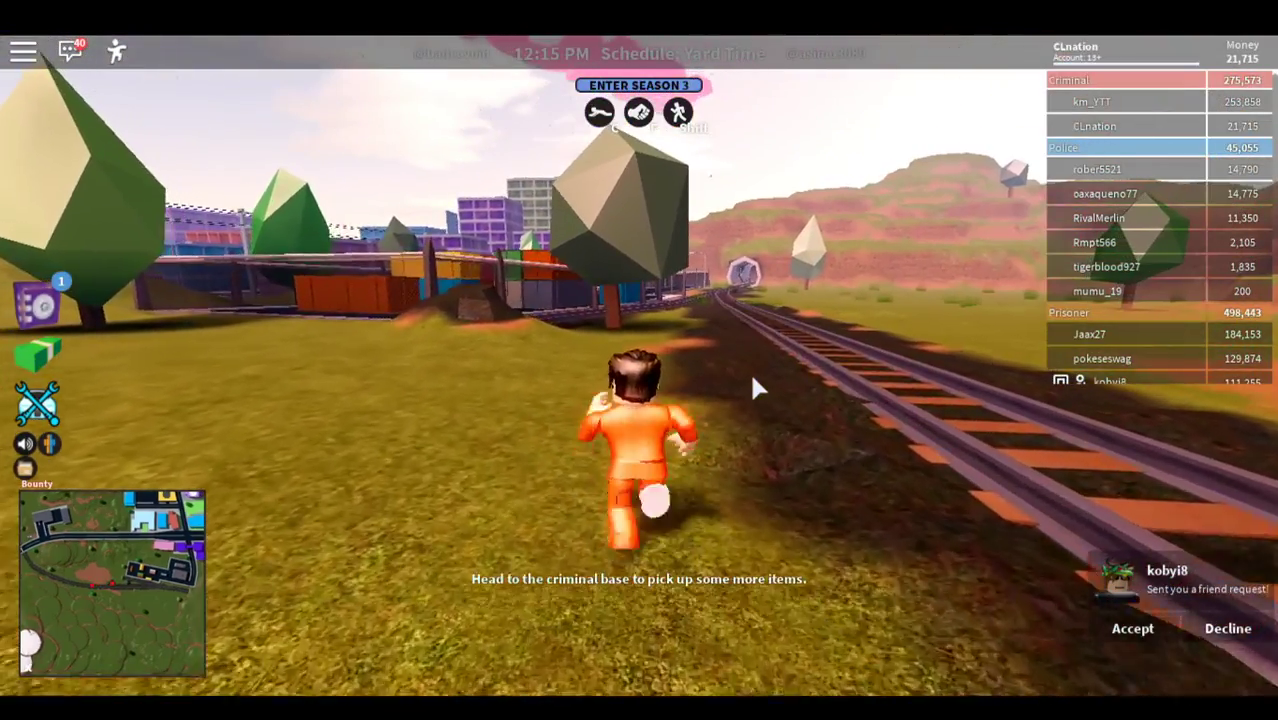
pyautogui.press('w')
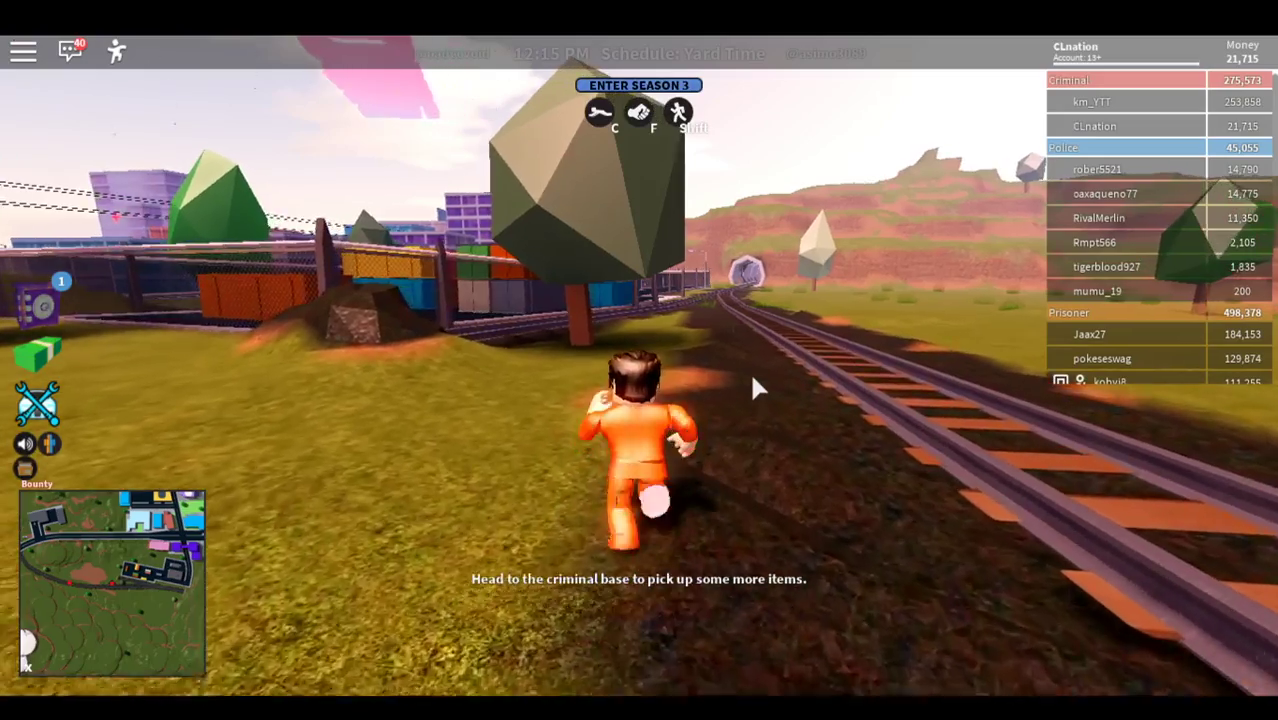
# Step: Run the tracks past the container yard toward the tunnel, checking a player's leaderboard options
pyautogui.press('w')
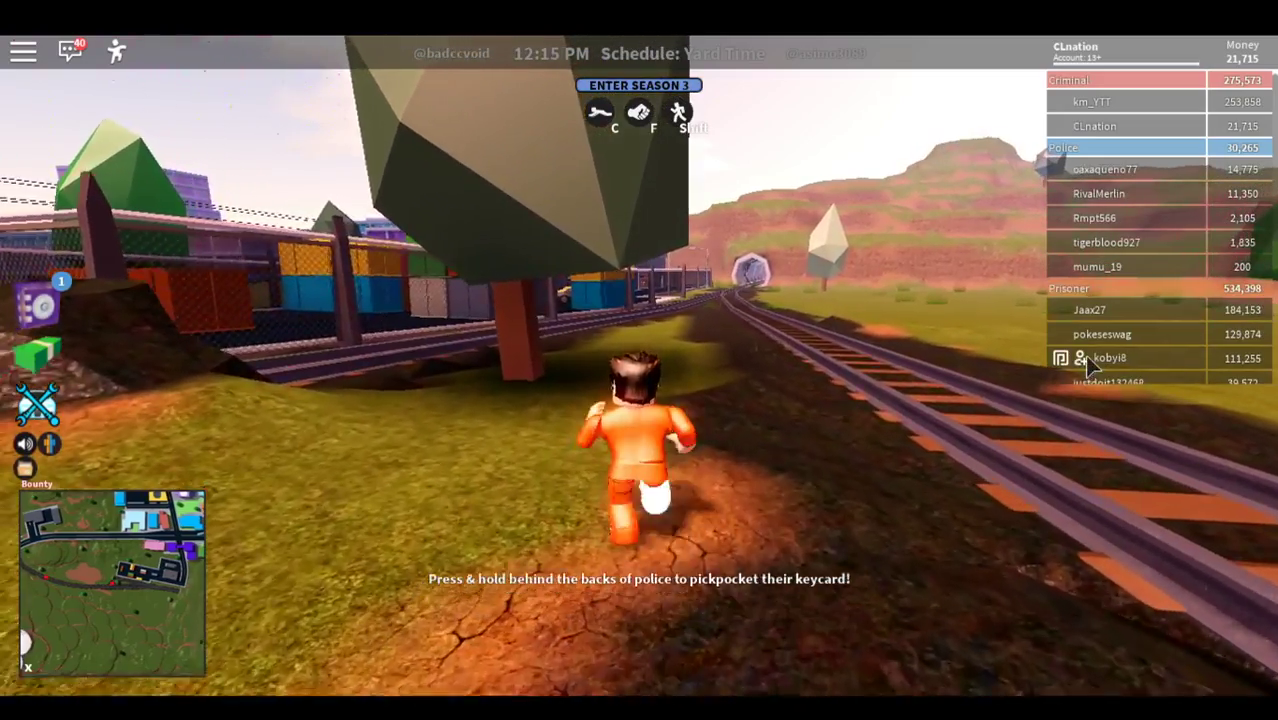
pyautogui.press('w')
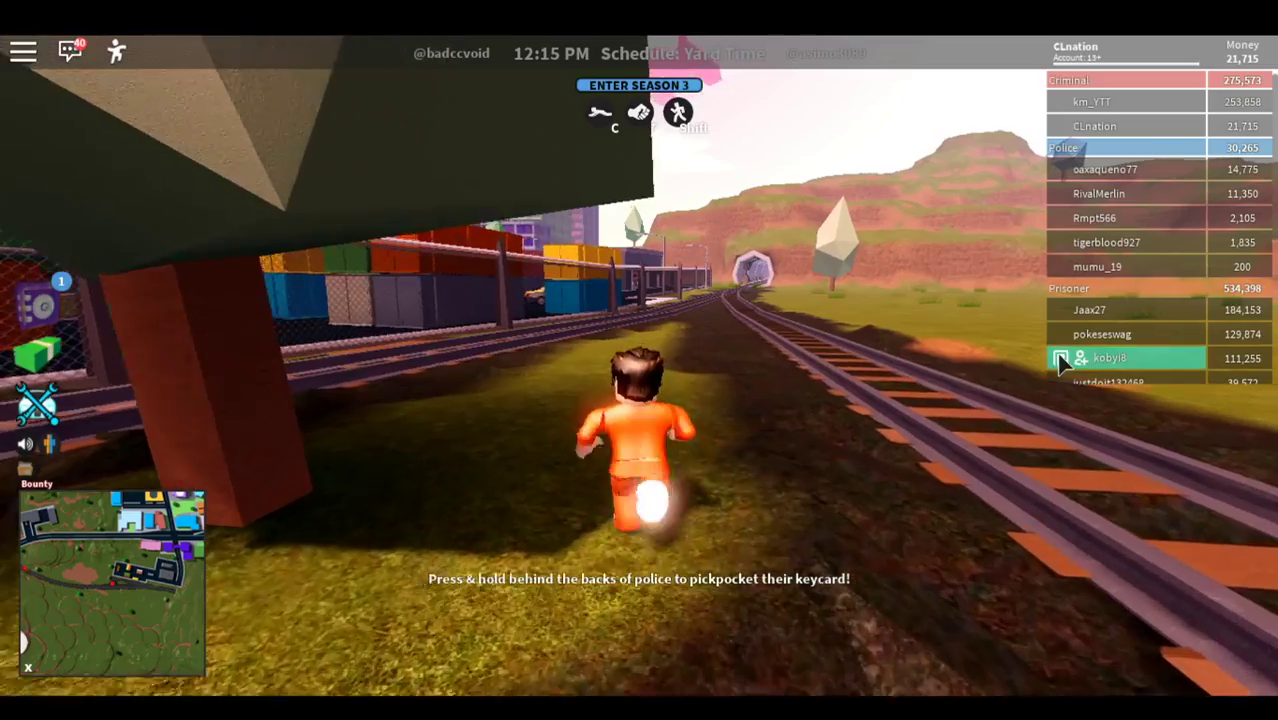
pyautogui.click(1060, 360)
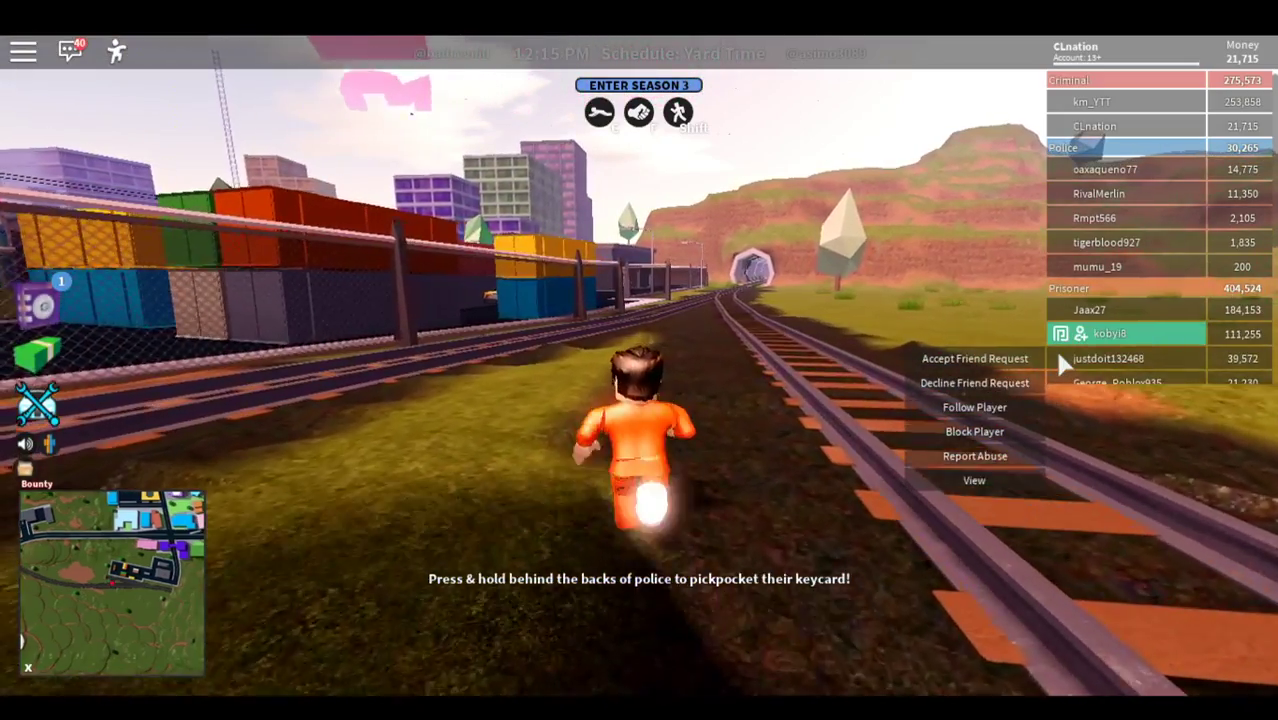
pyautogui.press('w')
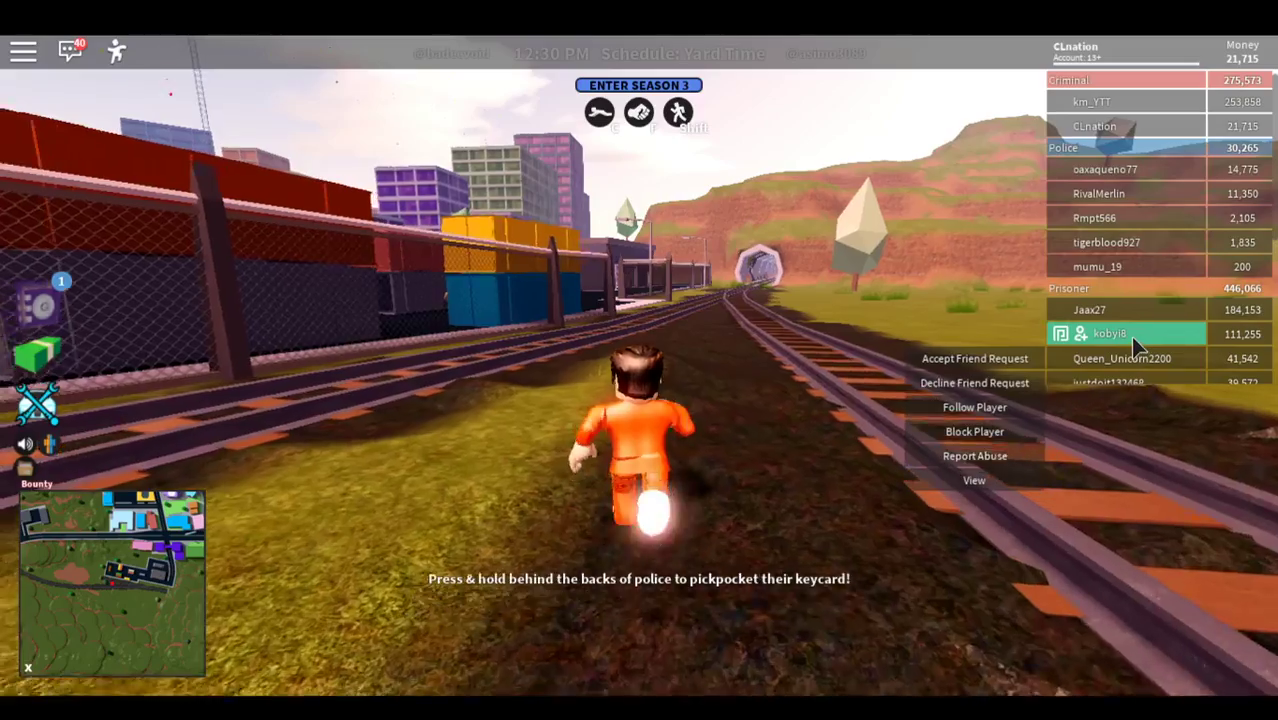
pyautogui.press('w')
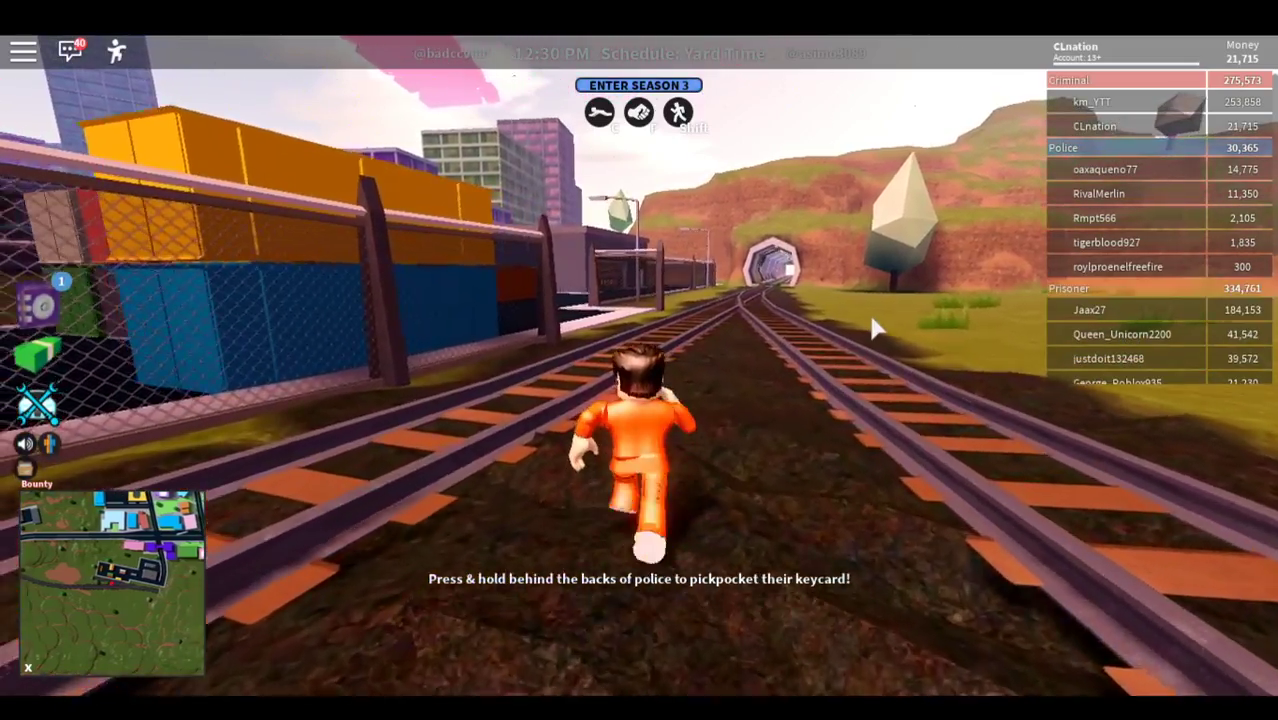
pyautogui.press('a')
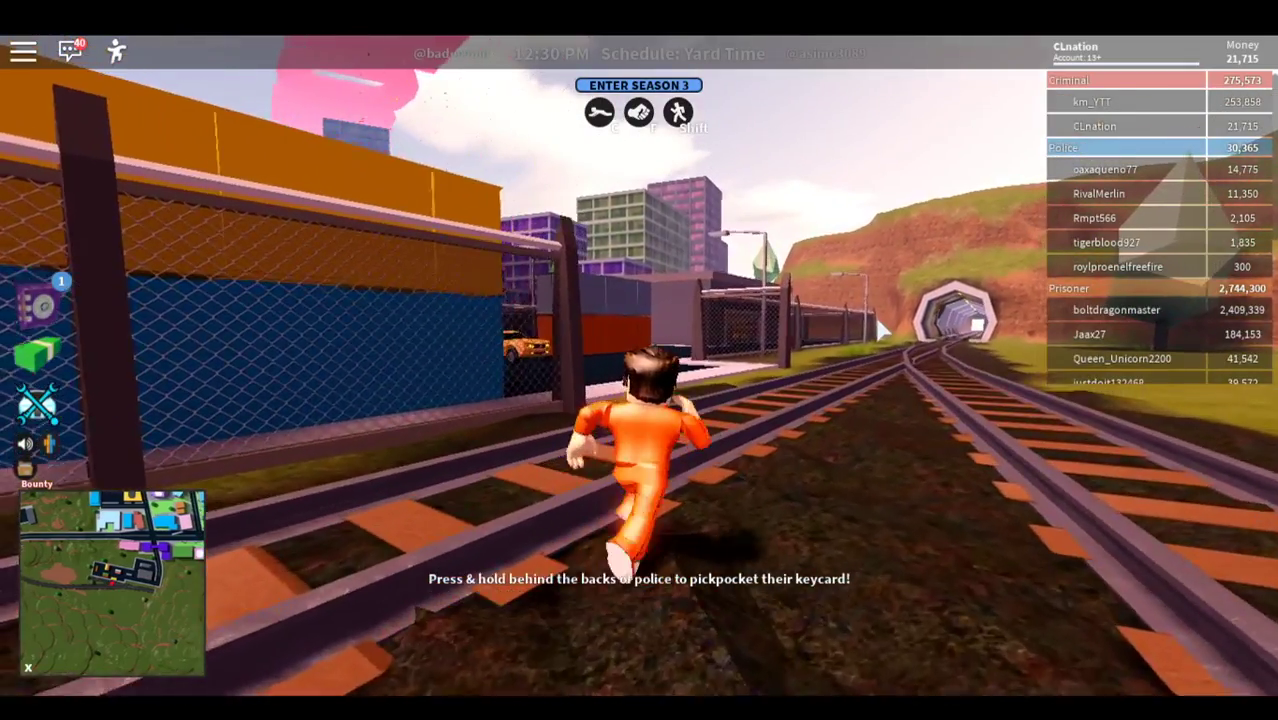
pyautogui.press('a')
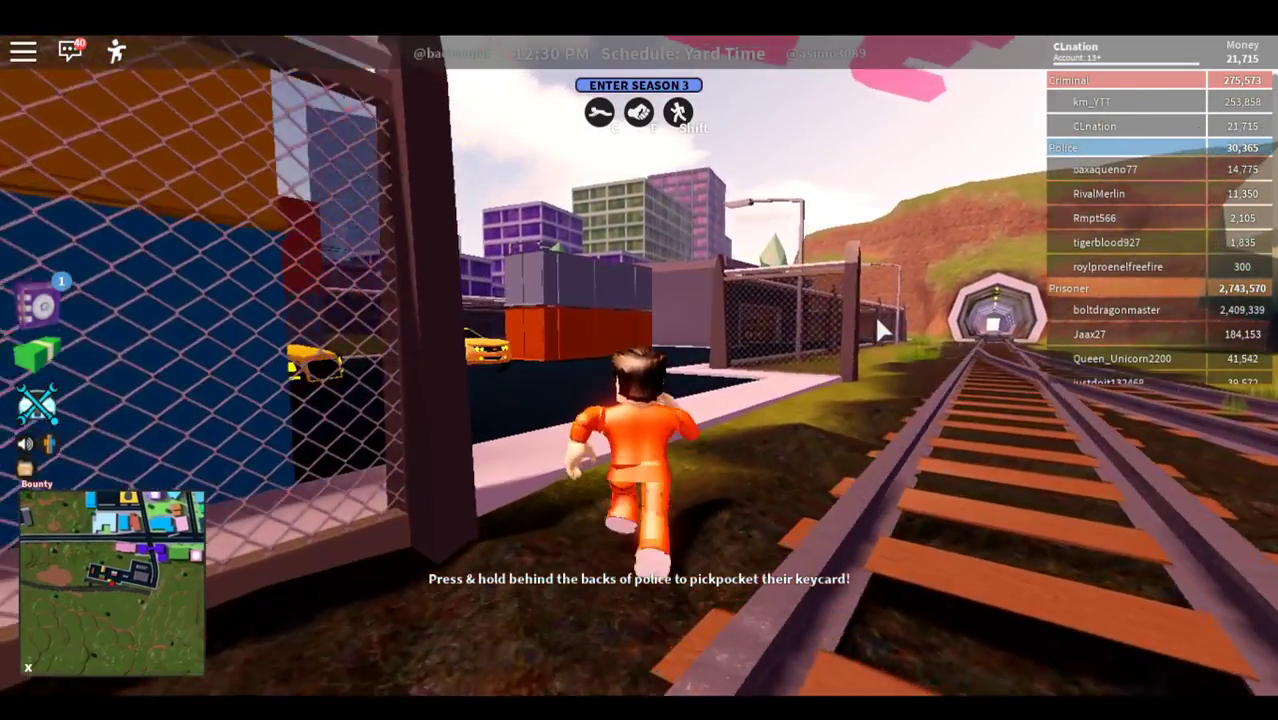
# Step: Run past the orange container and round the corner of the Change Clothes building
pyautogui.press('a')
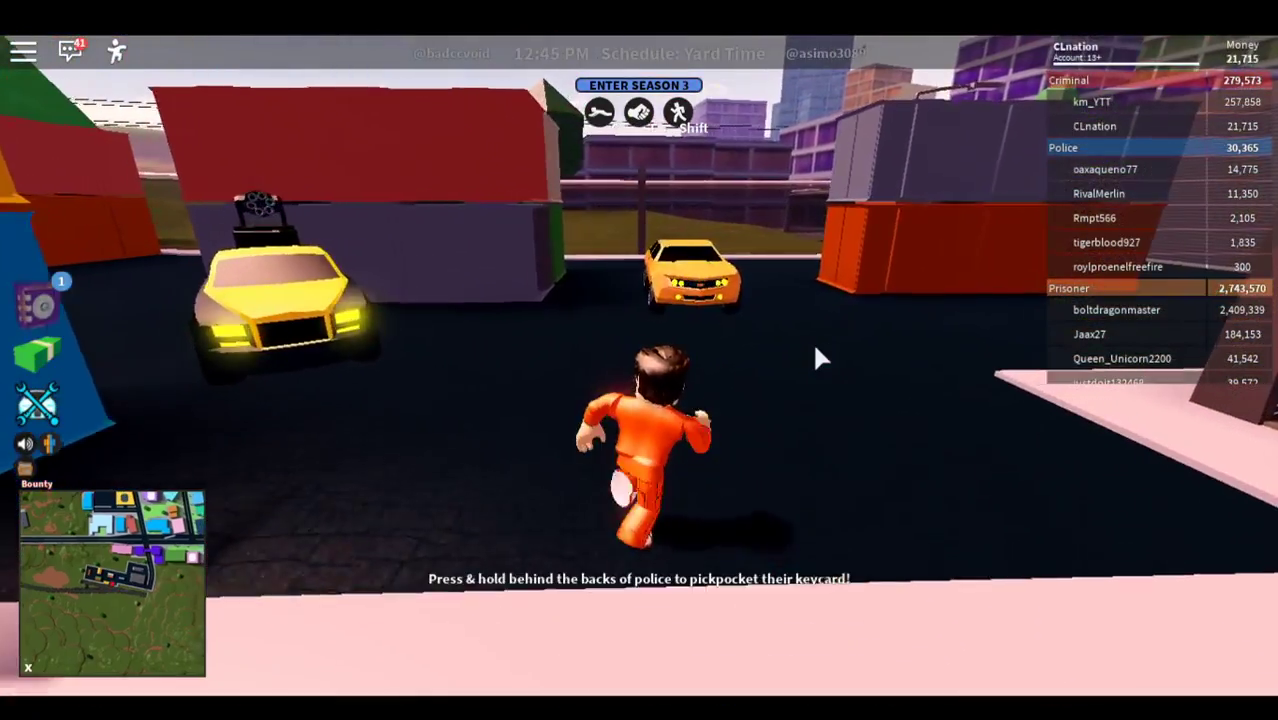
pyautogui.press('d')
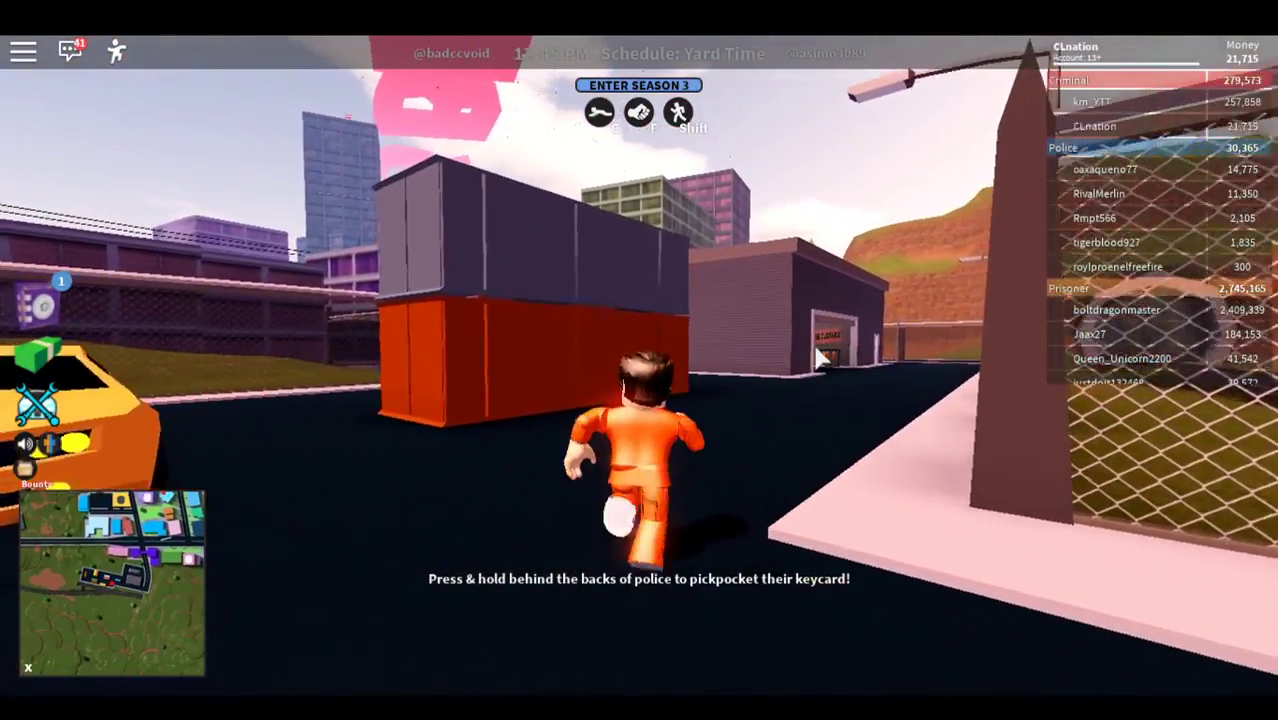
pyautogui.press('w')
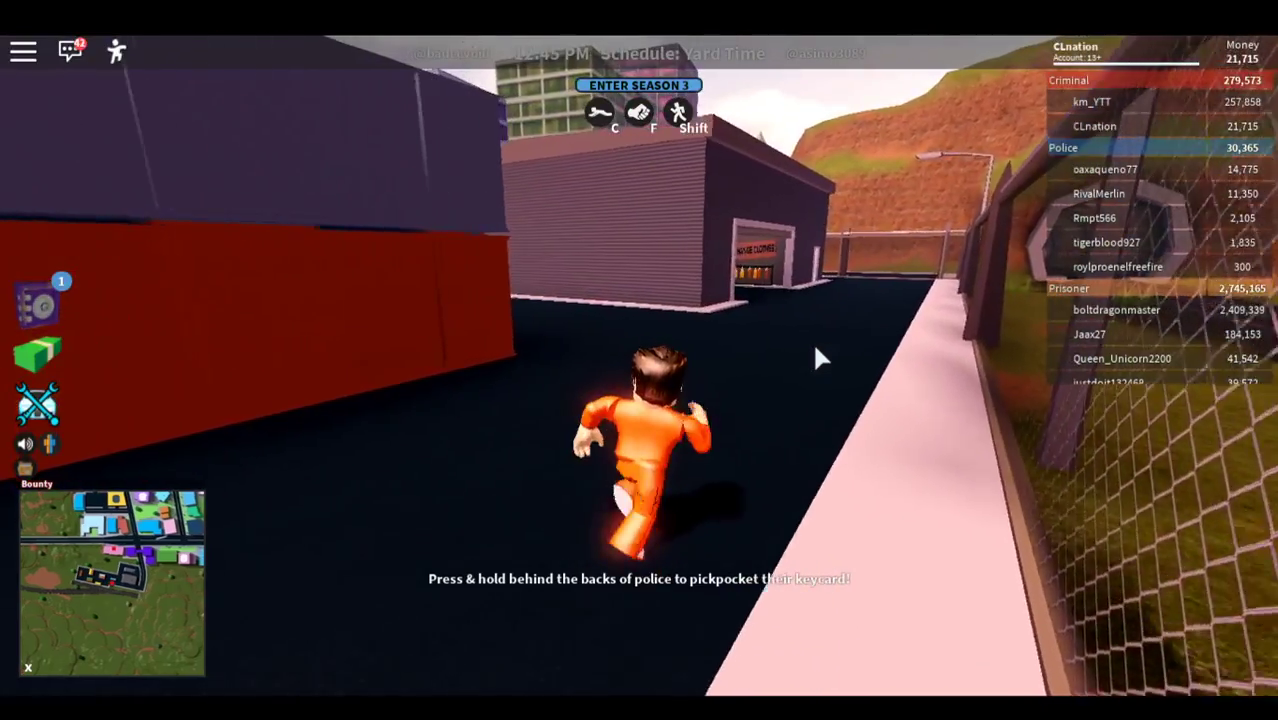
pyautogui.press('w')
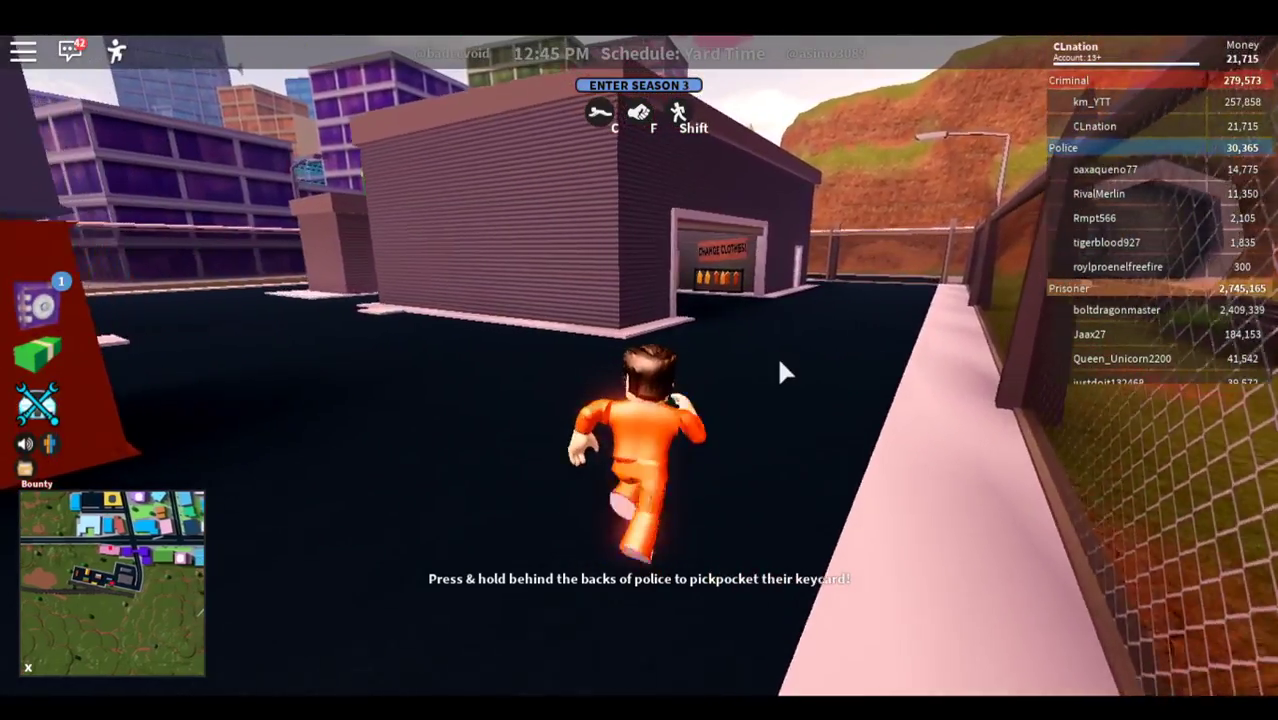
pyautogui.press('w')
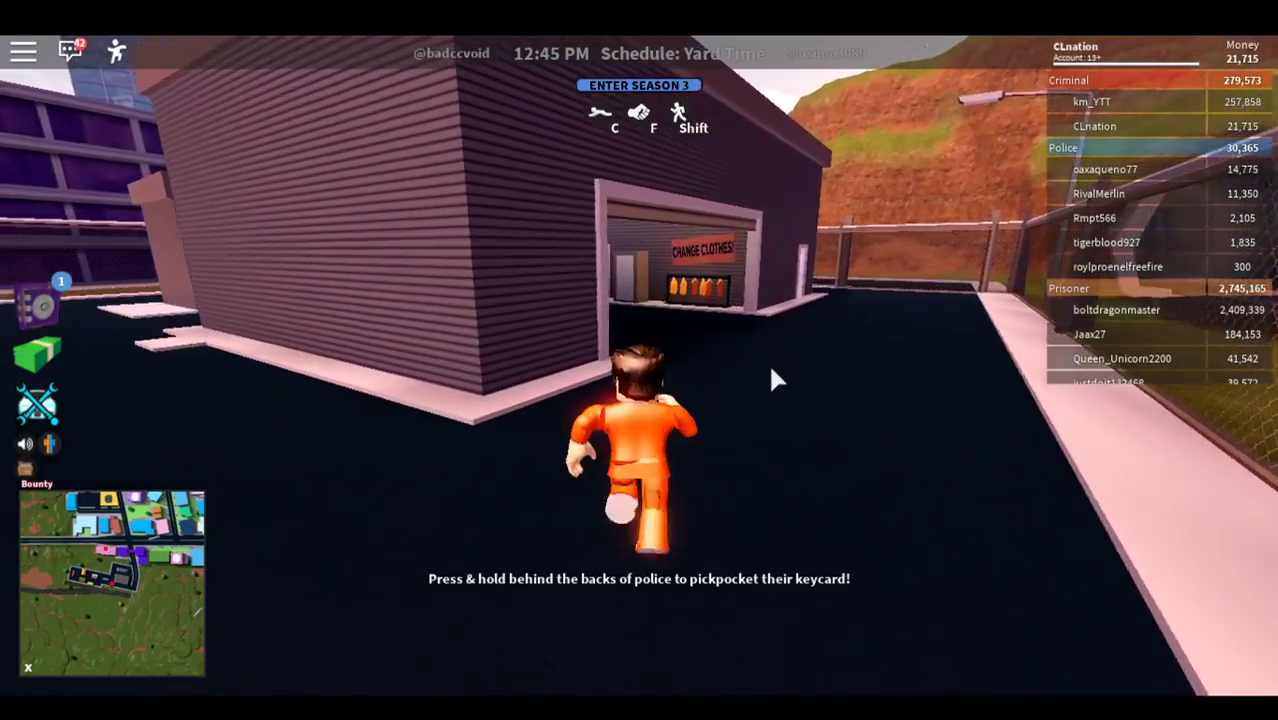
pyautogui.press('w')
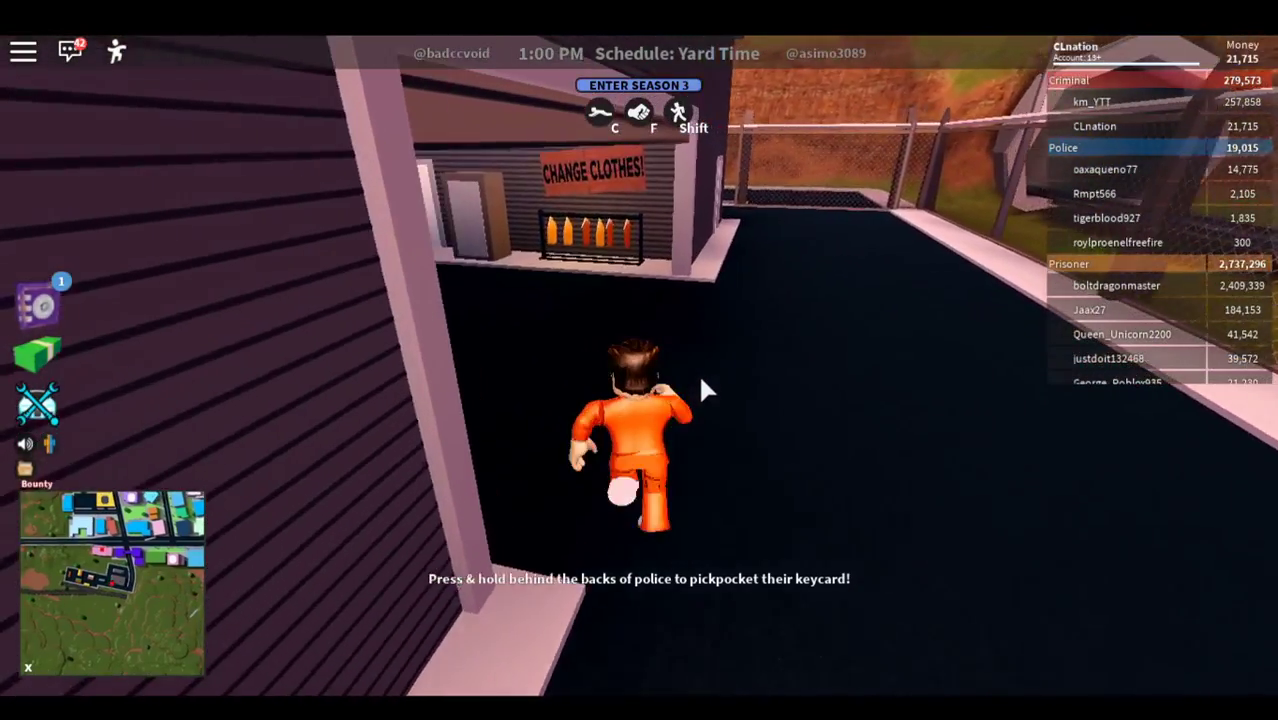
# Step: Enter the room, take the dark sunglasses outfit from the rack, and walk out
pyautogui.press('w')
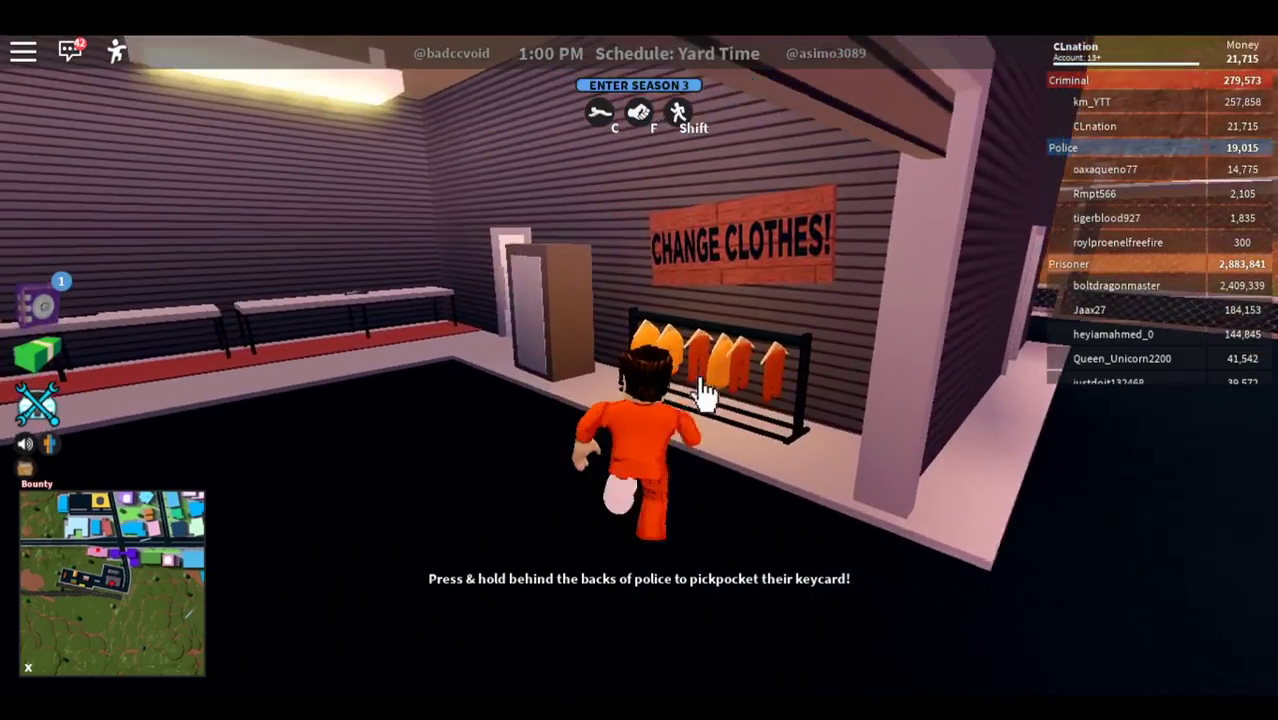
pyautogui.press('w')
pyautogui.press('s')
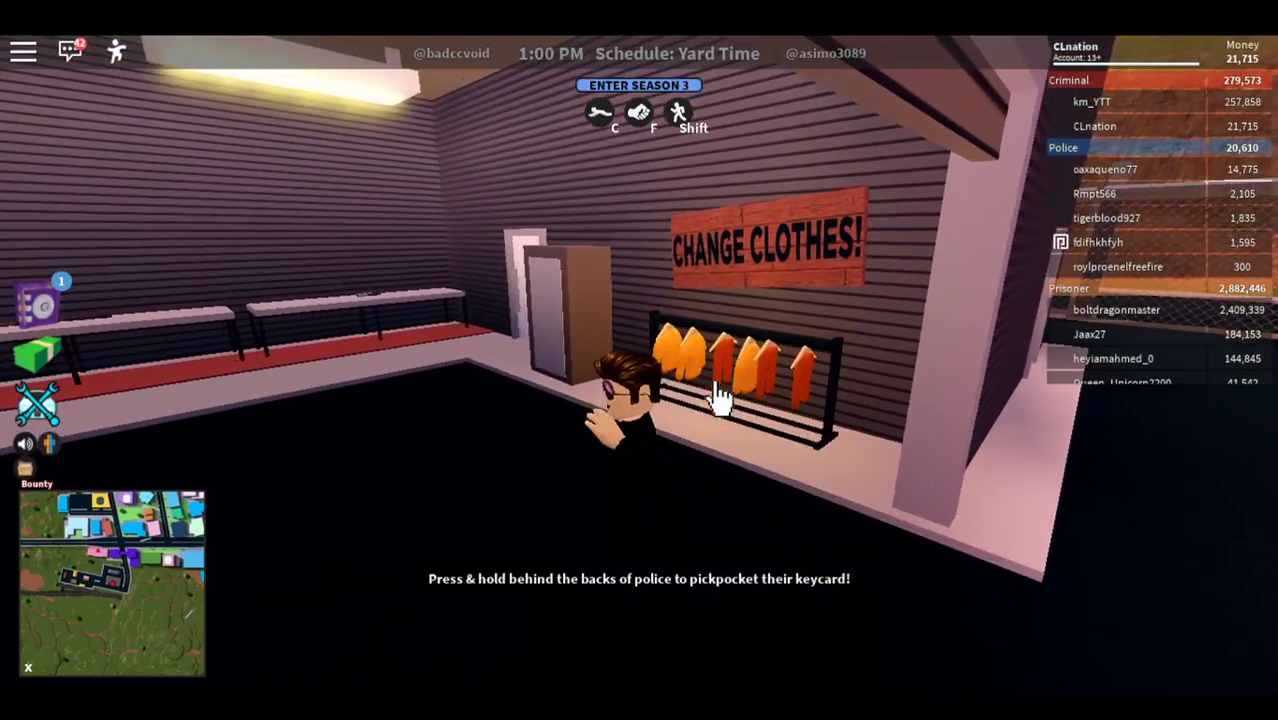
pyautogui.press('s')
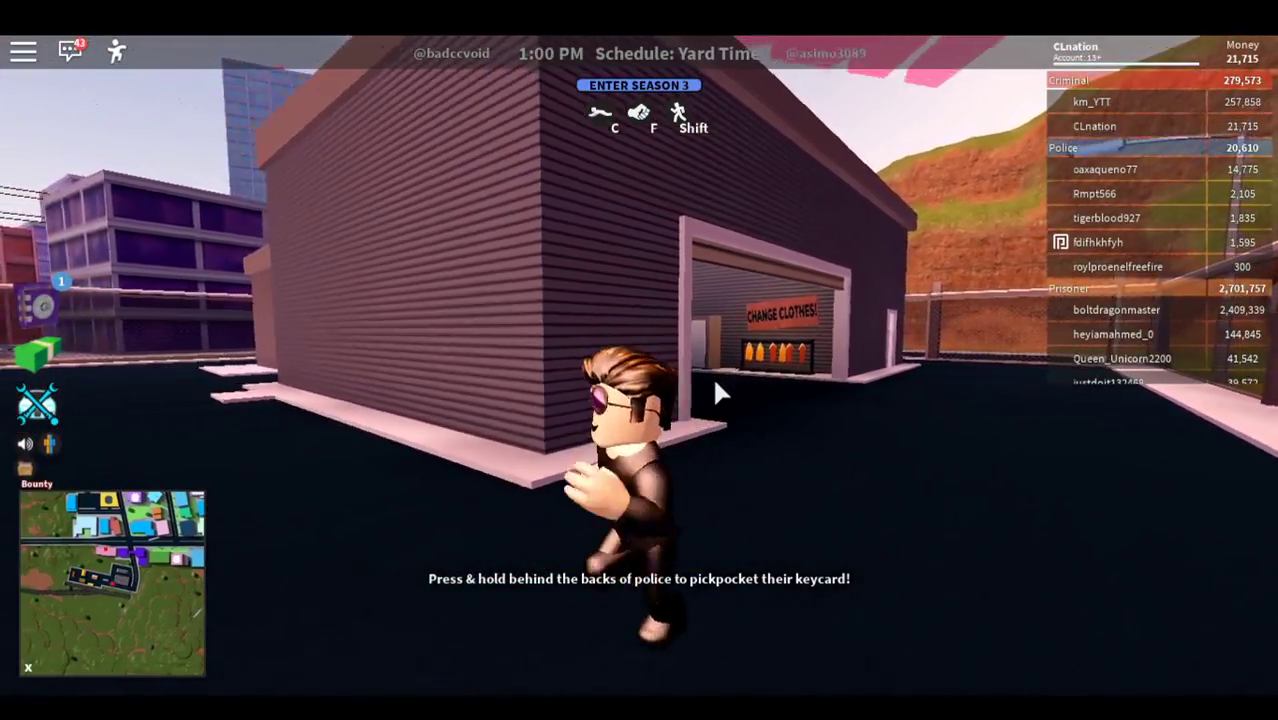
# Step: Run between the red containers to the orange car and circle to its passenger door
pyautogui.press('w')
pyautogui.press('w')
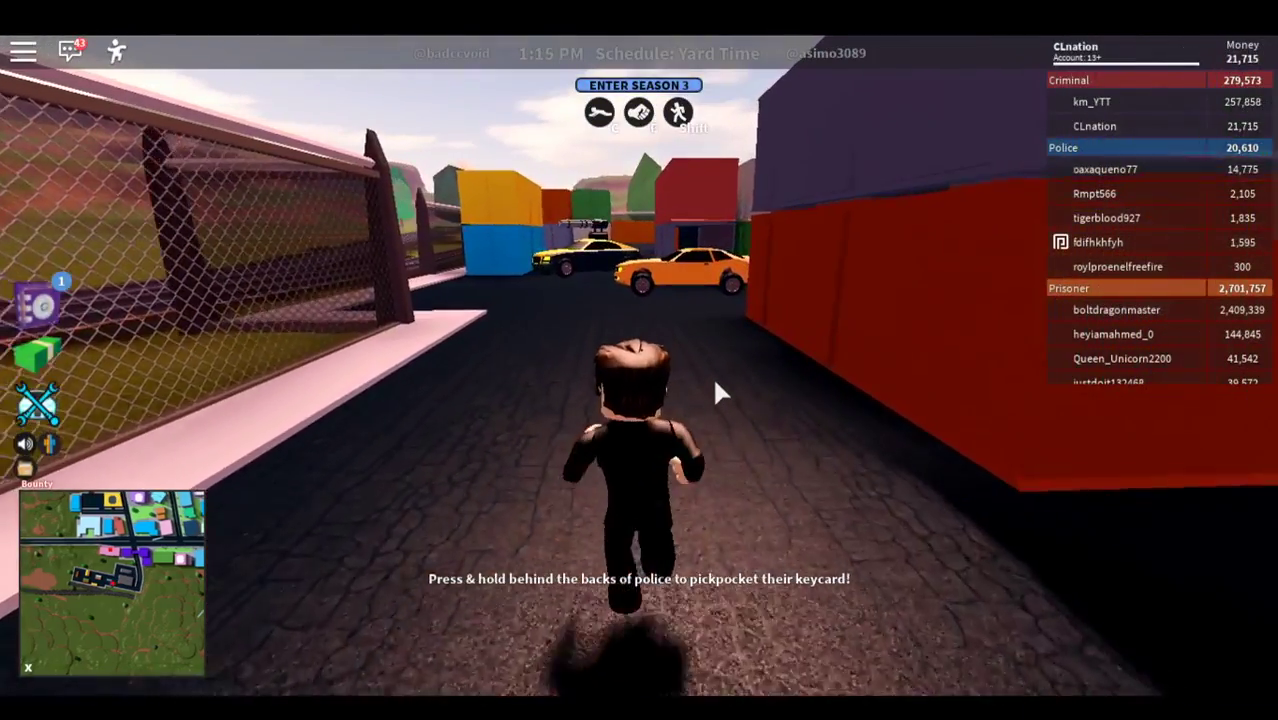
pyautogui.press('w')
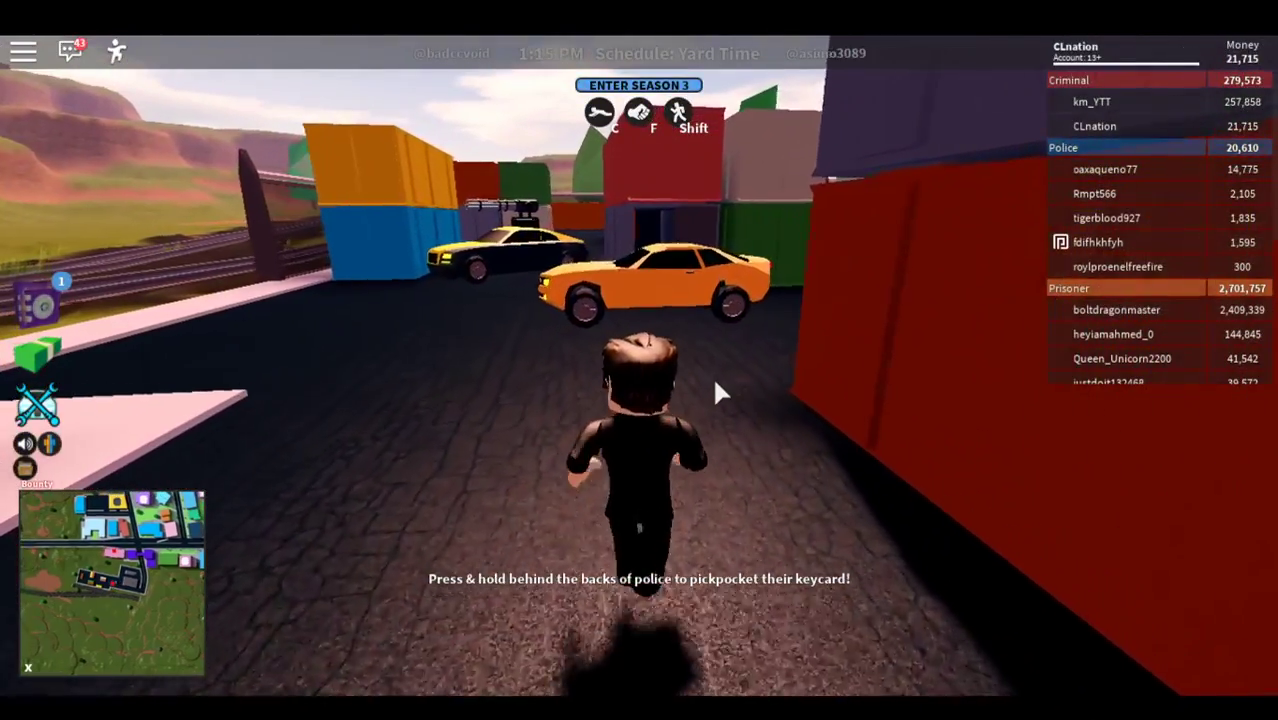
pyautogui.press('w')
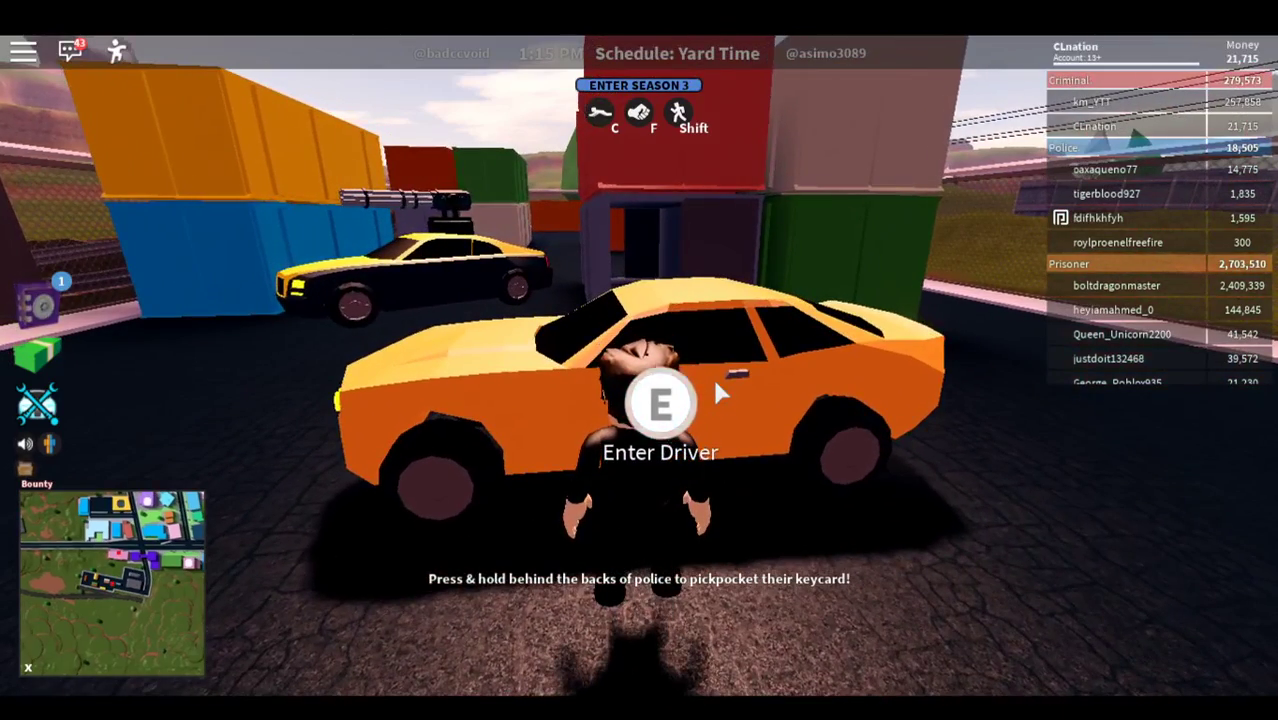
pyautogui.press('d')
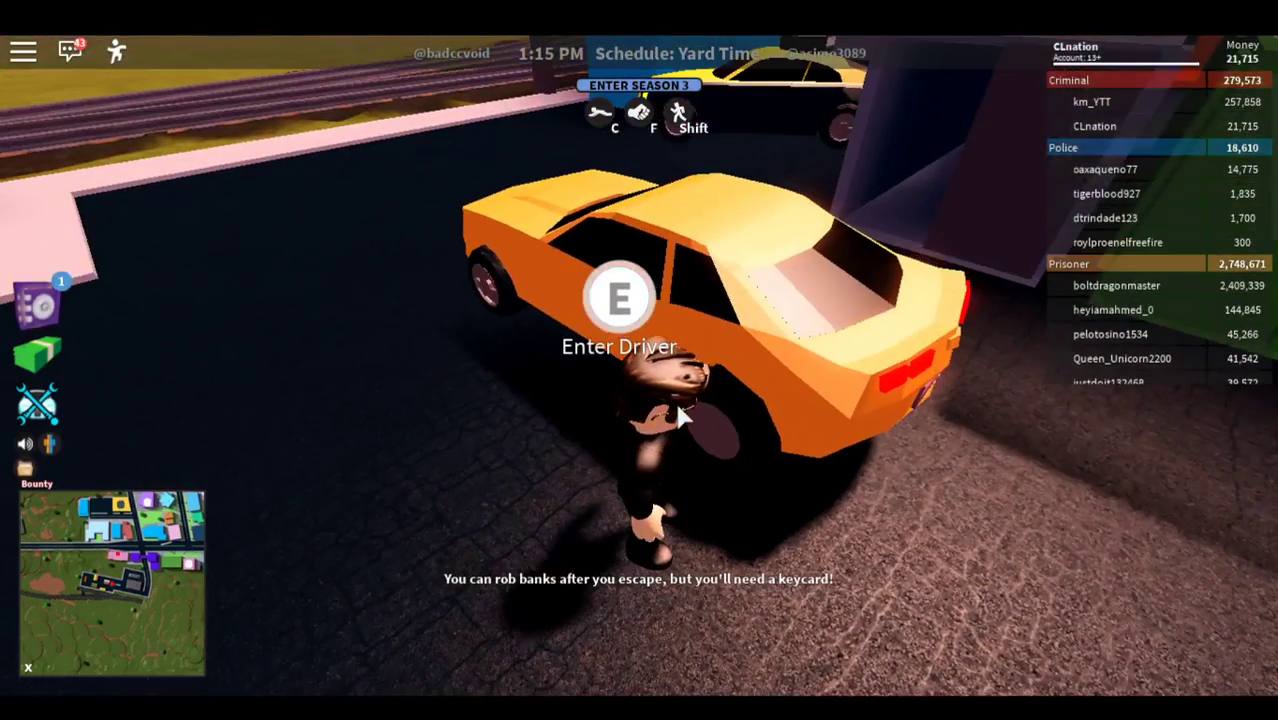
pyautogui.press('d')
pyautogui.press('w')
pyautogui.press('d')
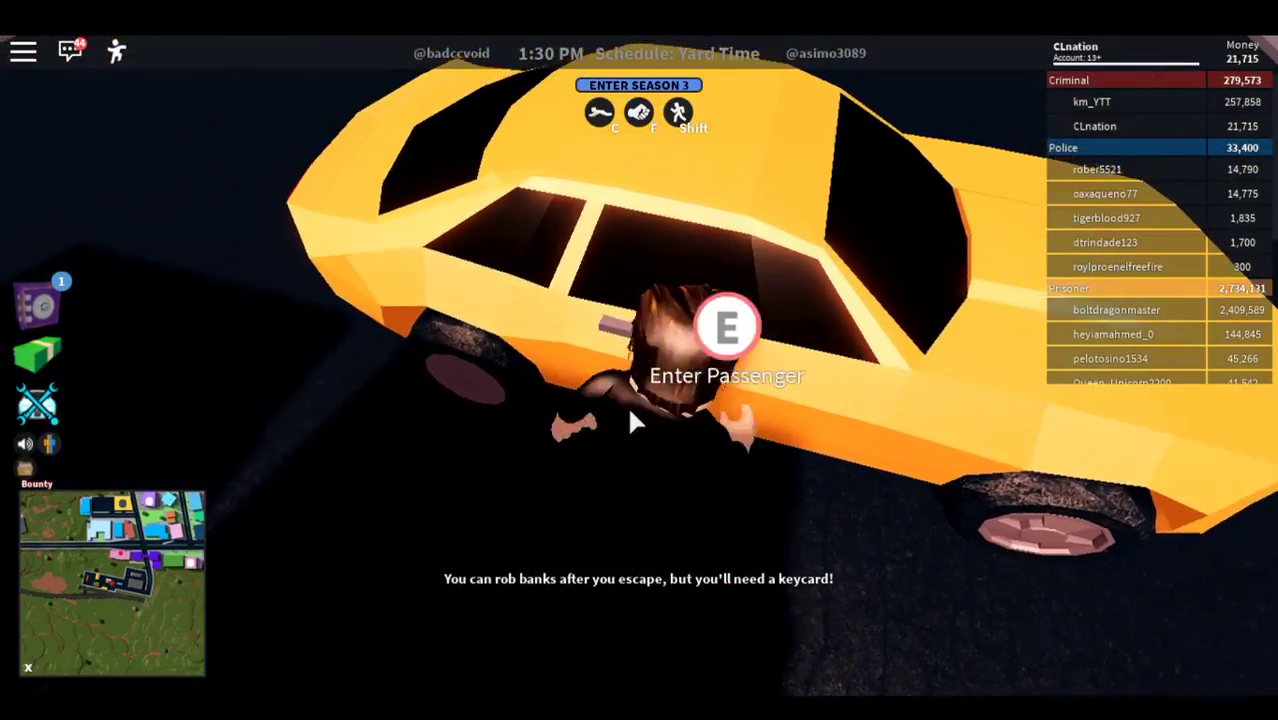
pyautogui.press('w')
pyautogui.press('w')
pyautogui.press('w')
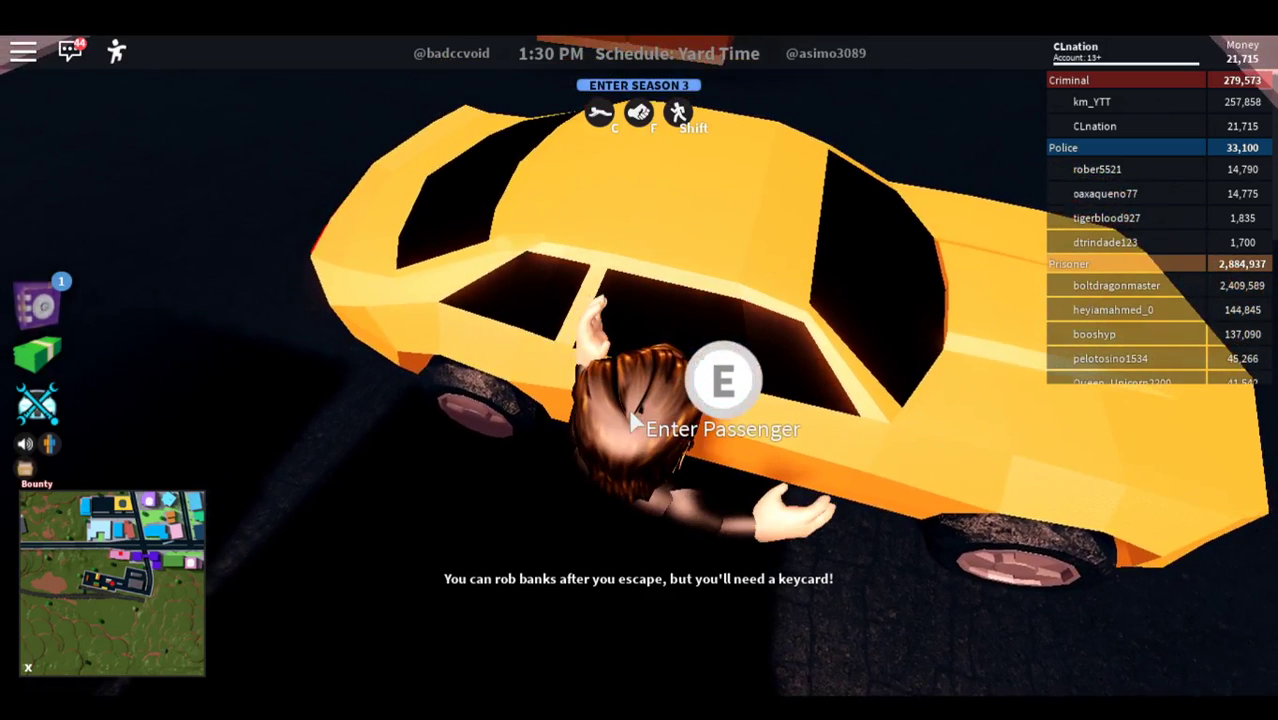
# Step: Step back around the orange car, pass the taxi, and run along the wall toward the railway
pyautogui.press('s')
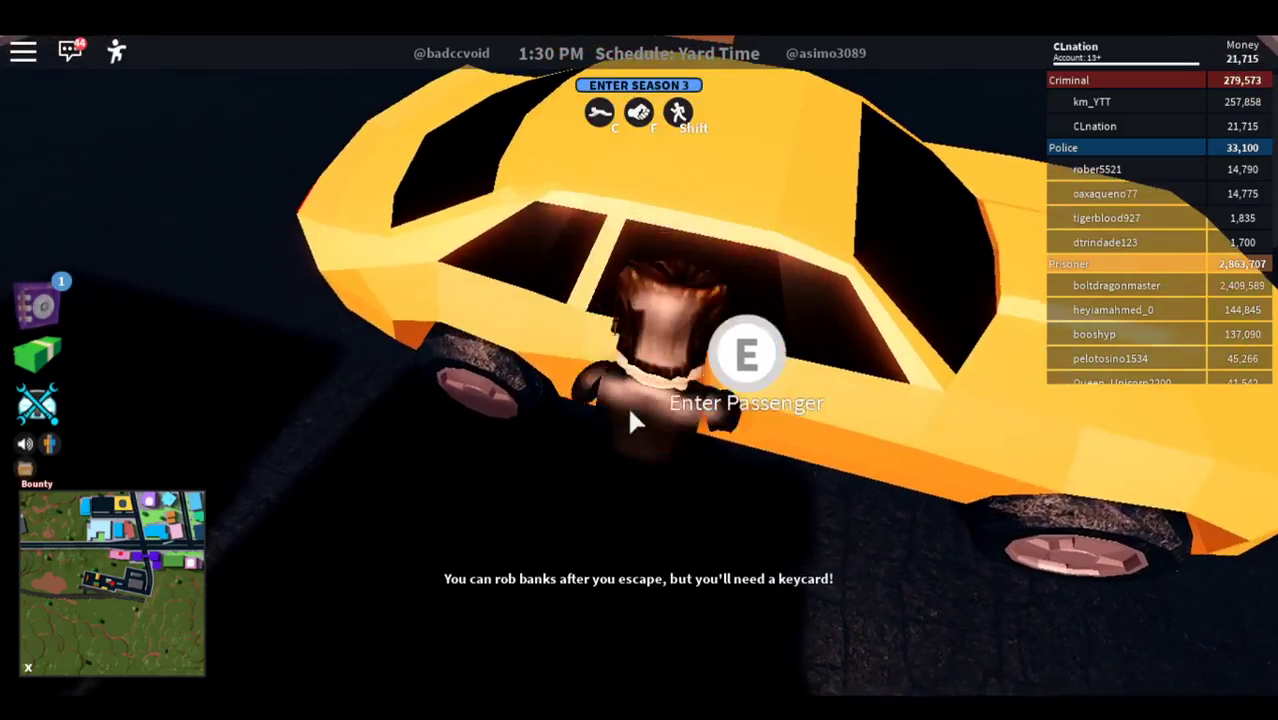
pyautogui.press('w')
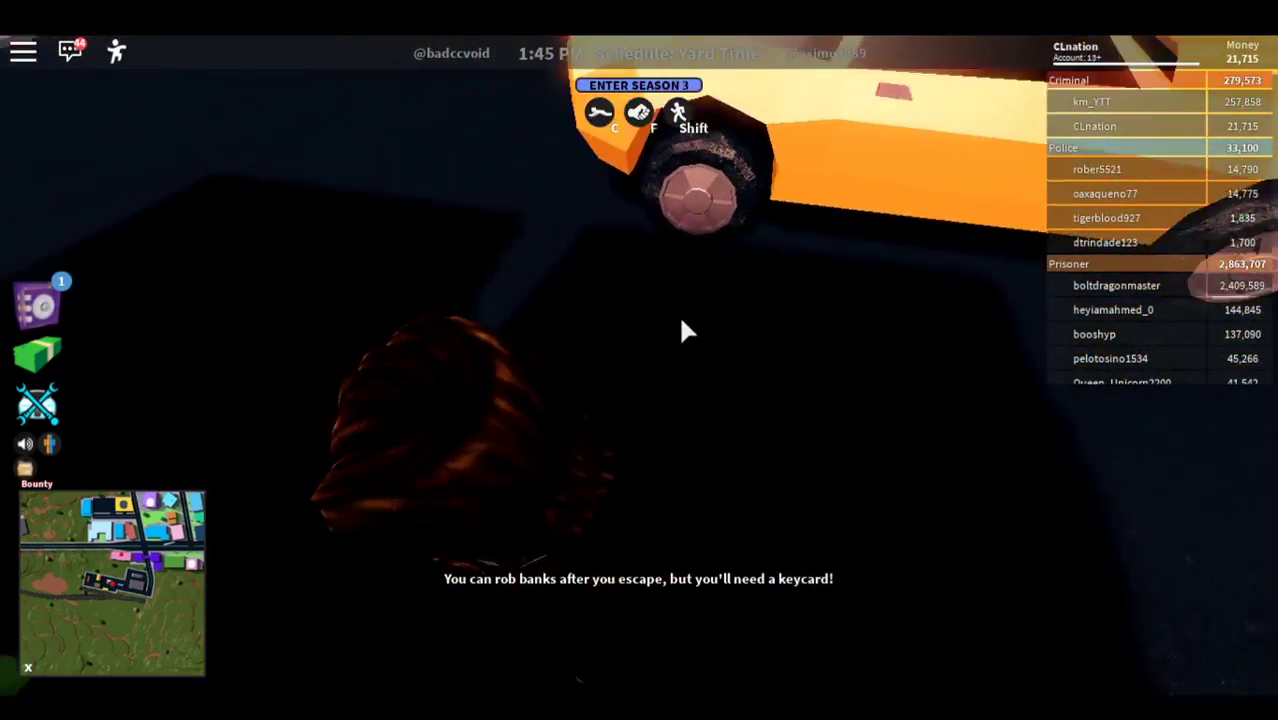
pyautogui.press('a')
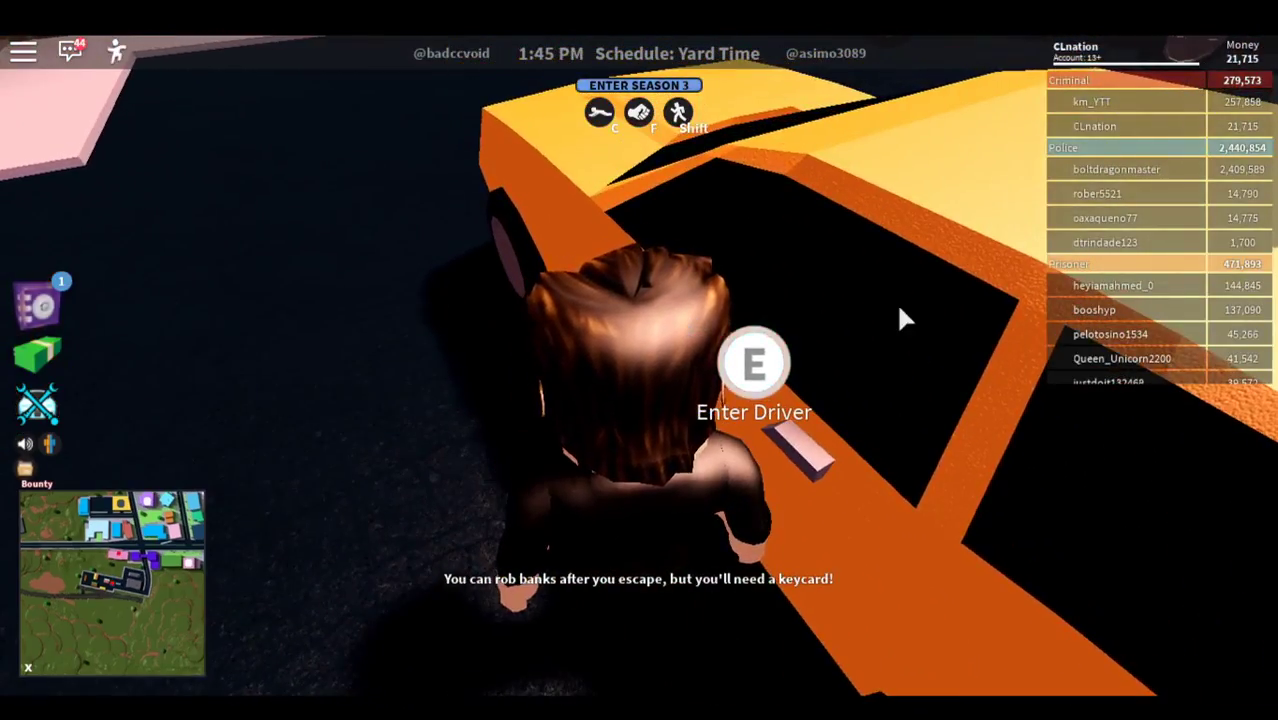
pyautogui.press('s')
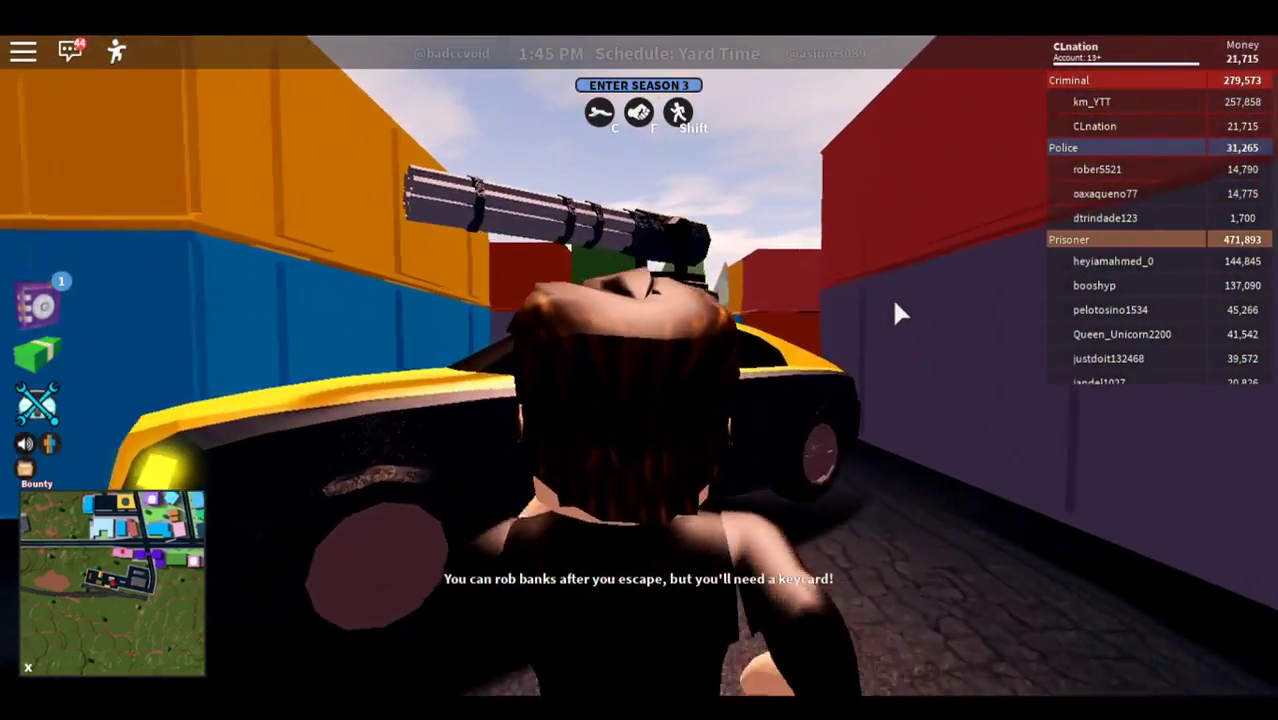
pyautogui.press('w')
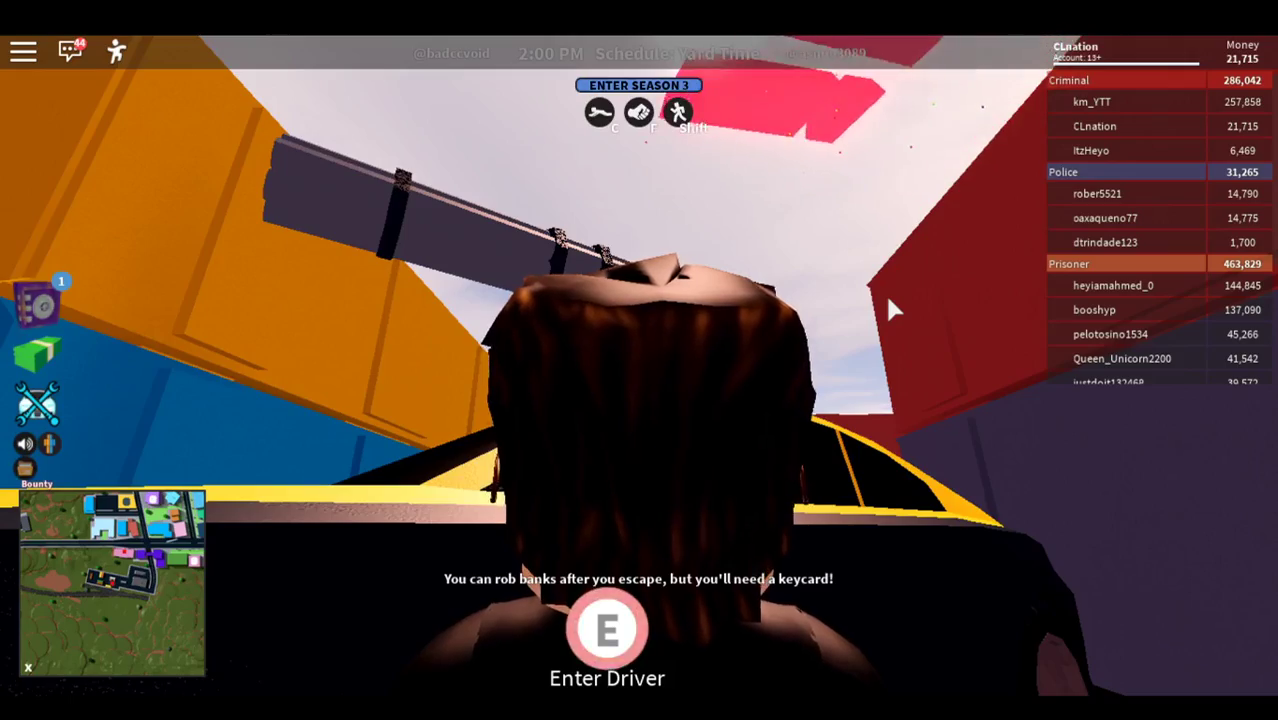
pyautogui.scroll(3, 885, 293)
pyautogui.scroll(2, 885, 293)
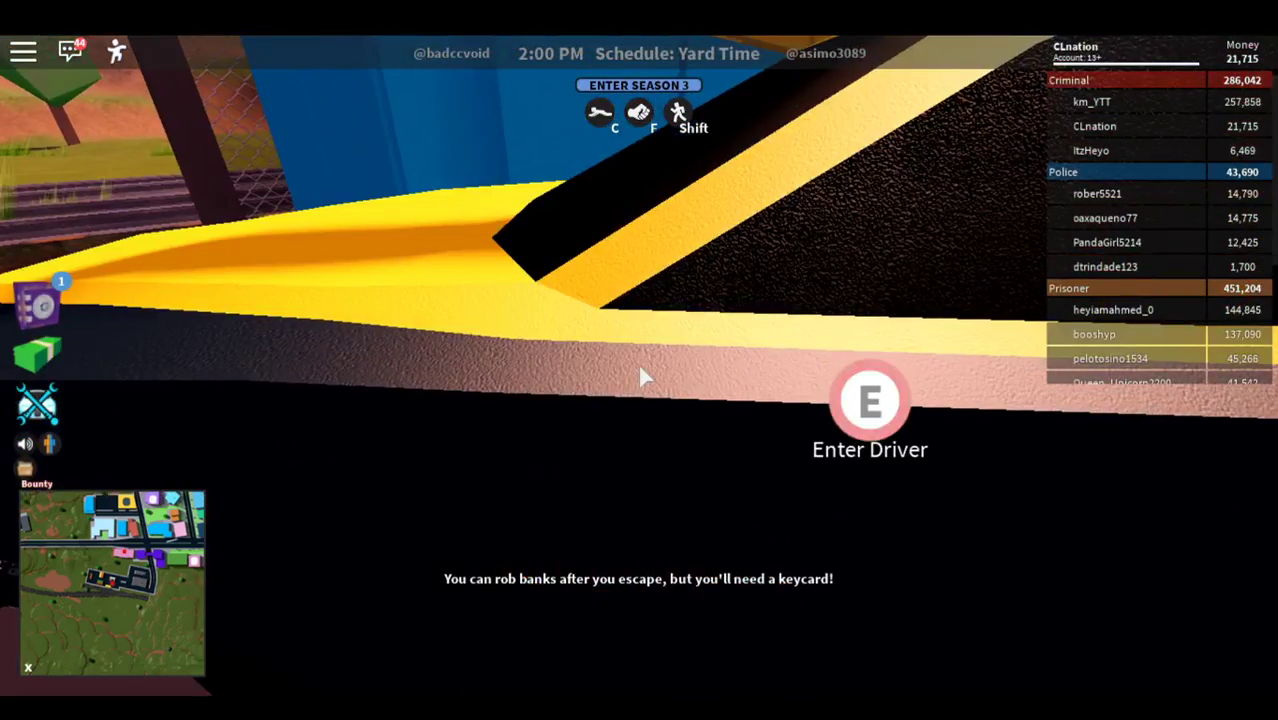
pyautogui.scroll(-3, 640, 375)
pyautogui.press('w')
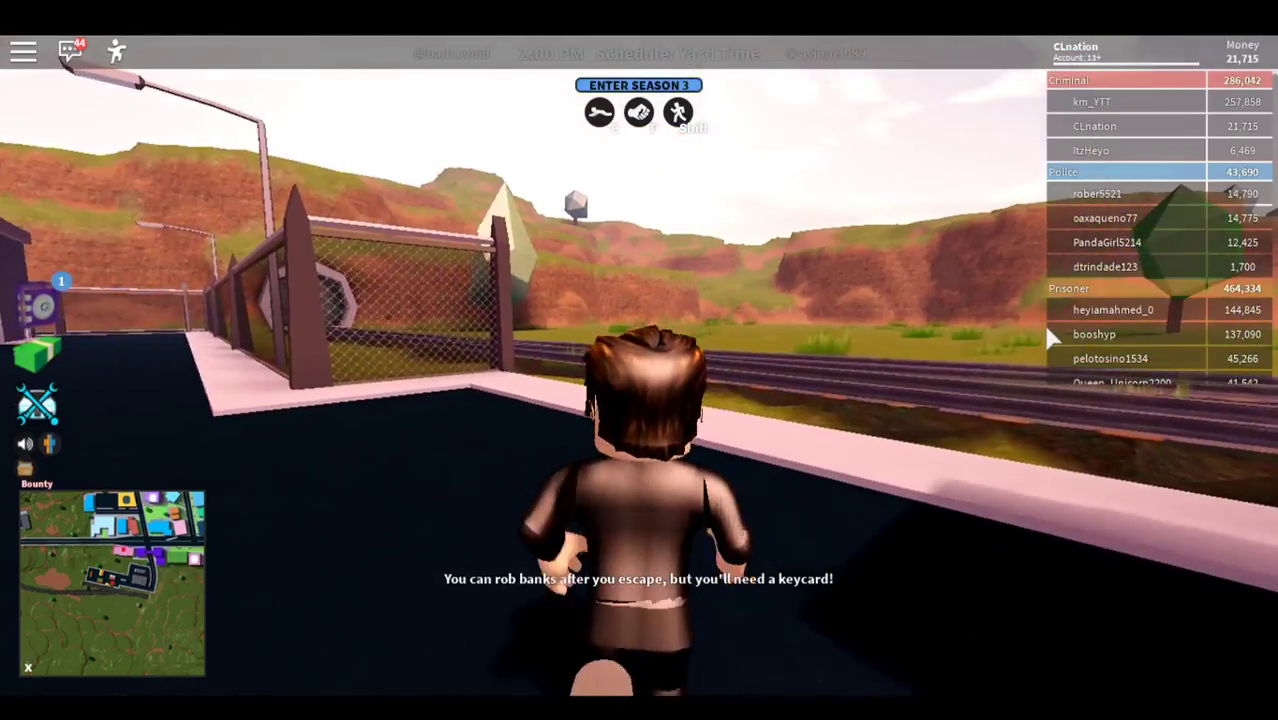
# Step: Join Season 3 for $2,500 cash, leaving 19,215
pyautogui.click(680, 87)
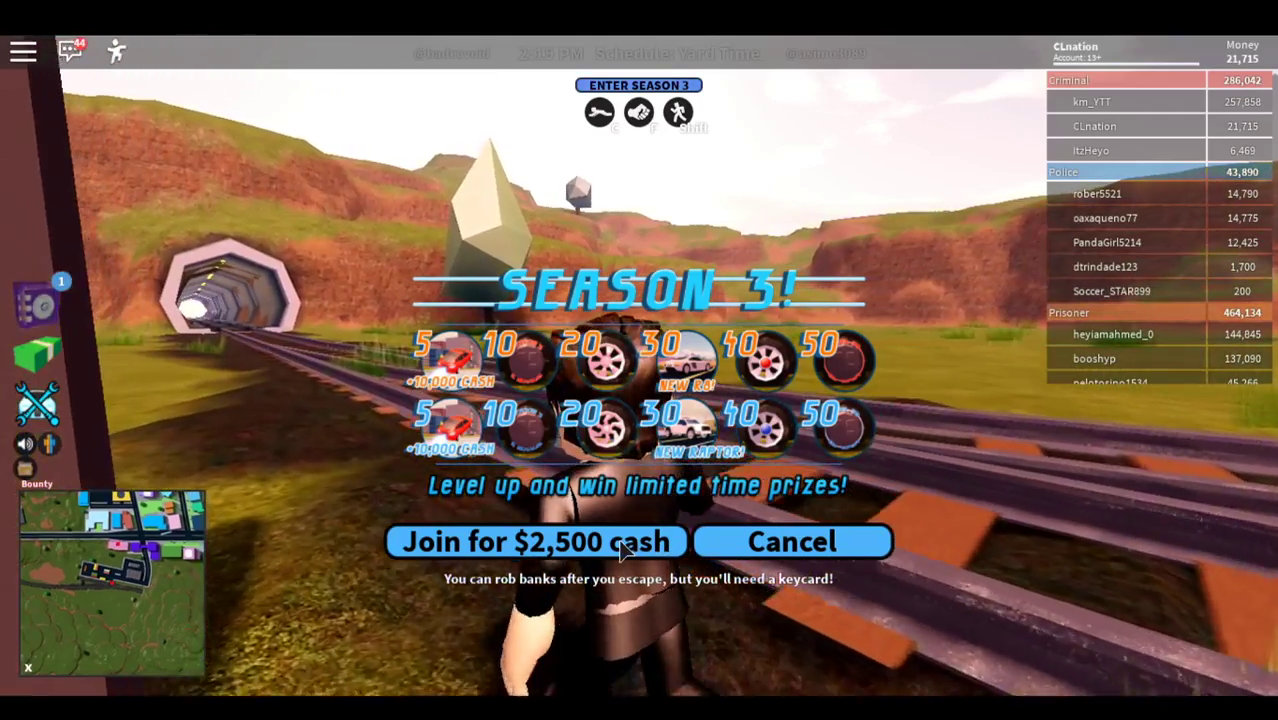
pyautogui.click(625, 548)
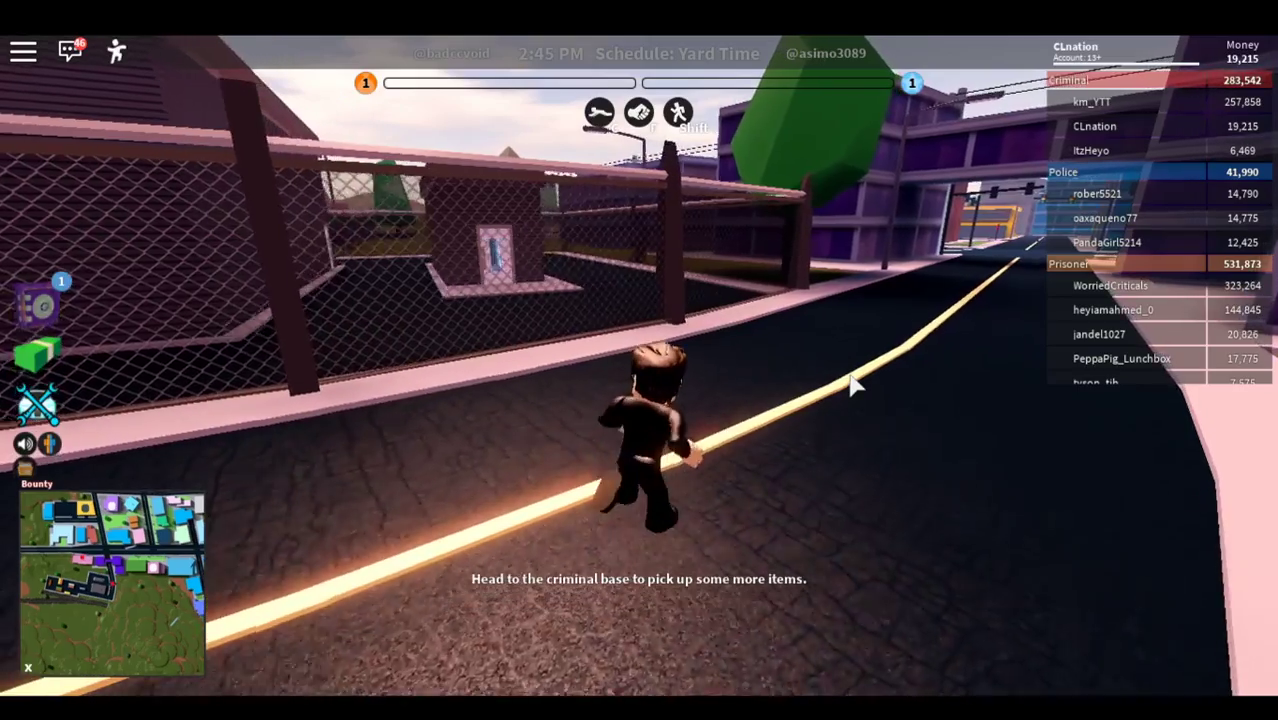
# Step: Cross the road, climb between the purple and green buildings, and run down the pink alley
pyautogui.press('w')
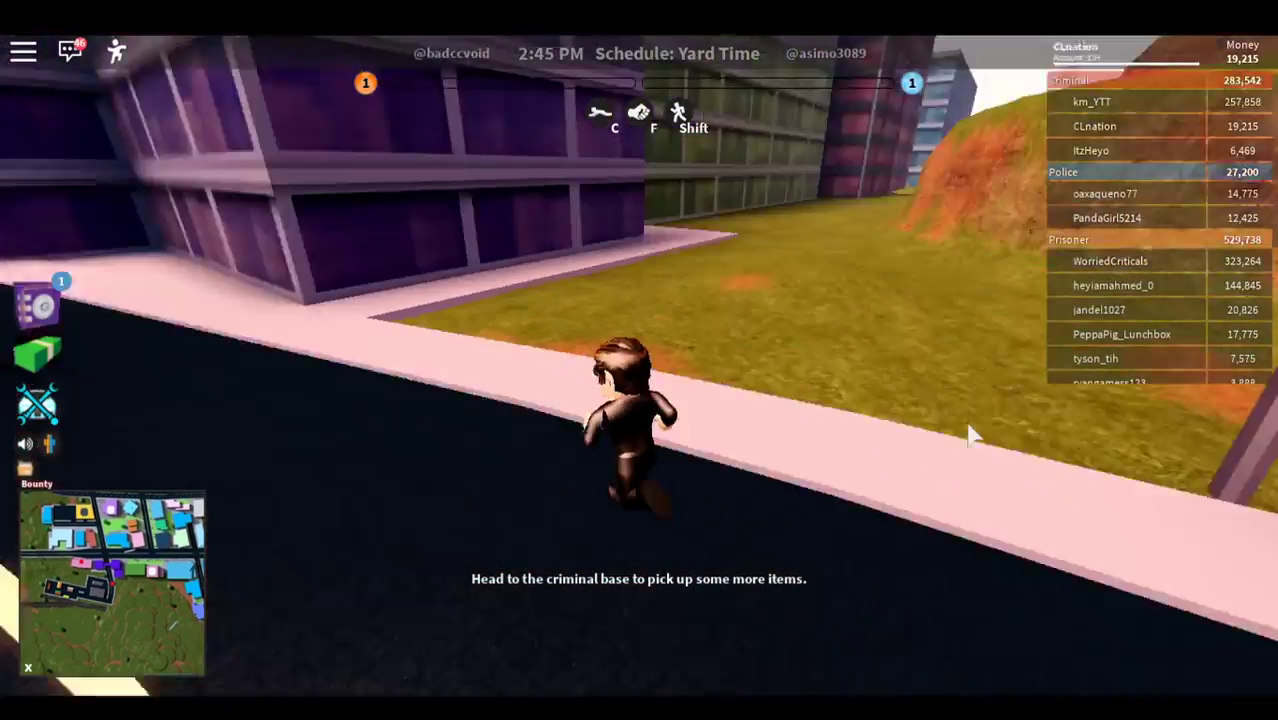
pyautogui.press('a')
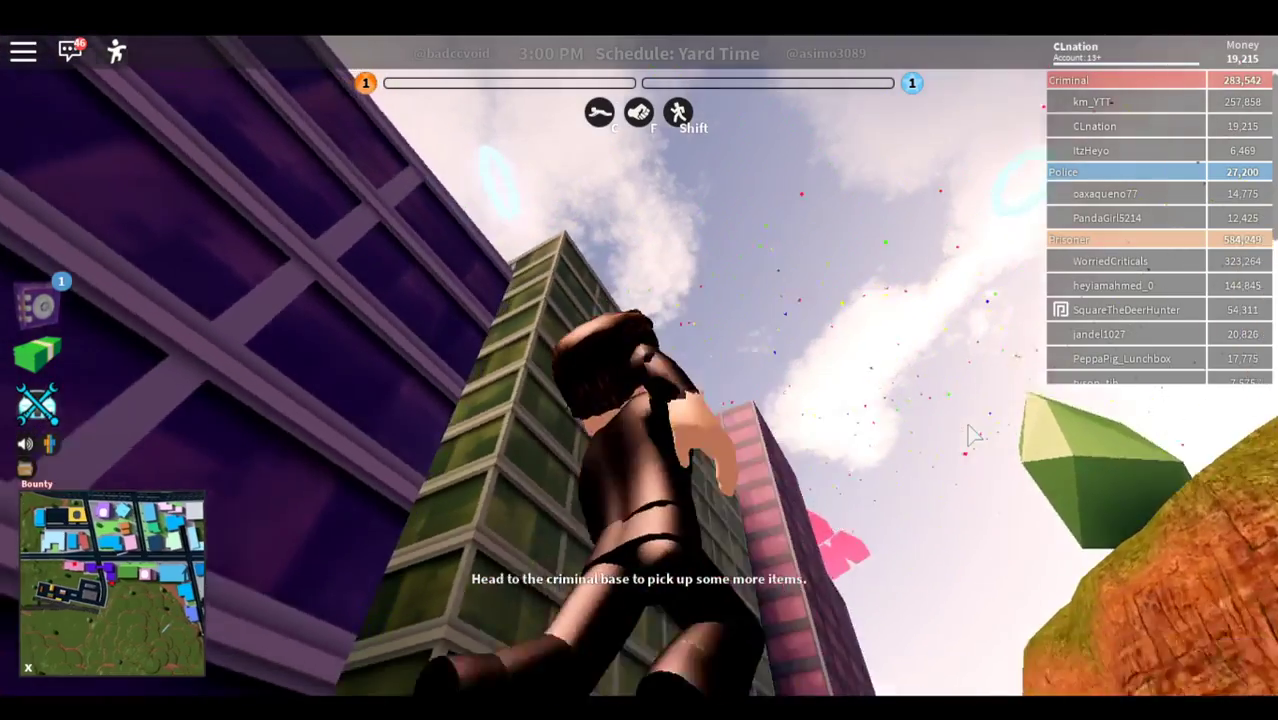
pyautogui.press('w')
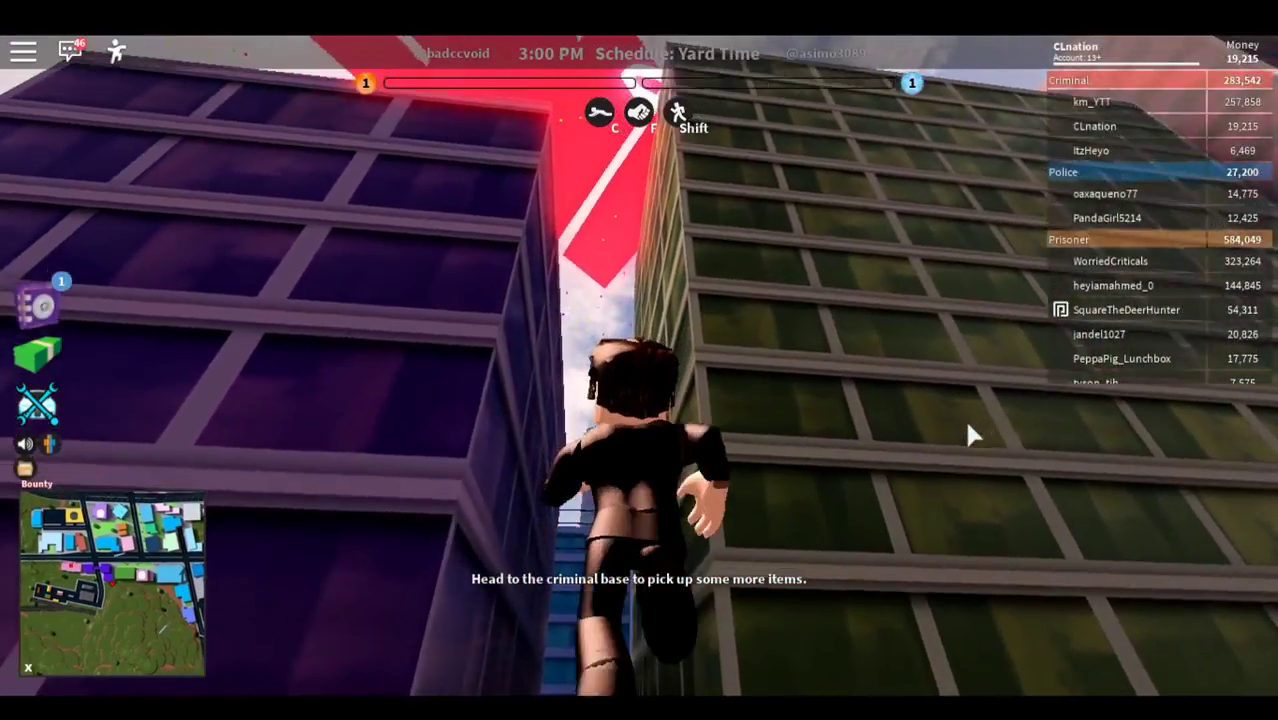
pyautogui.press('w')
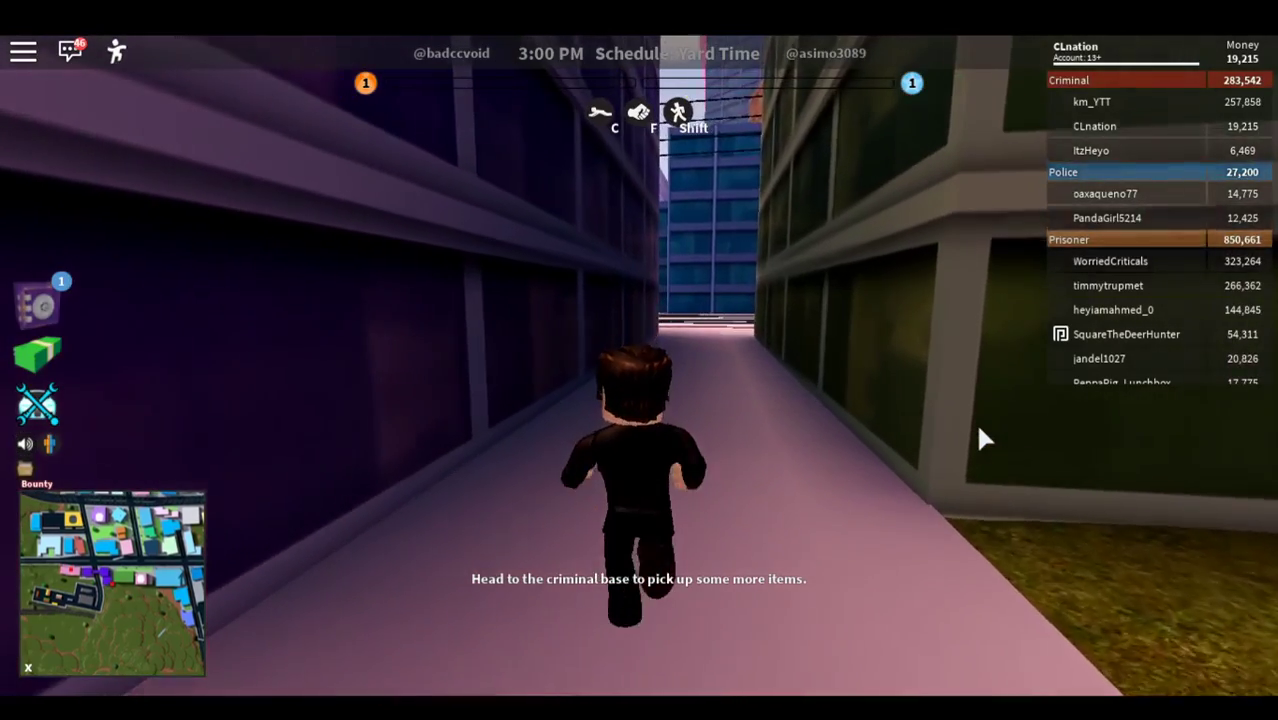
pyautogui.press('w')
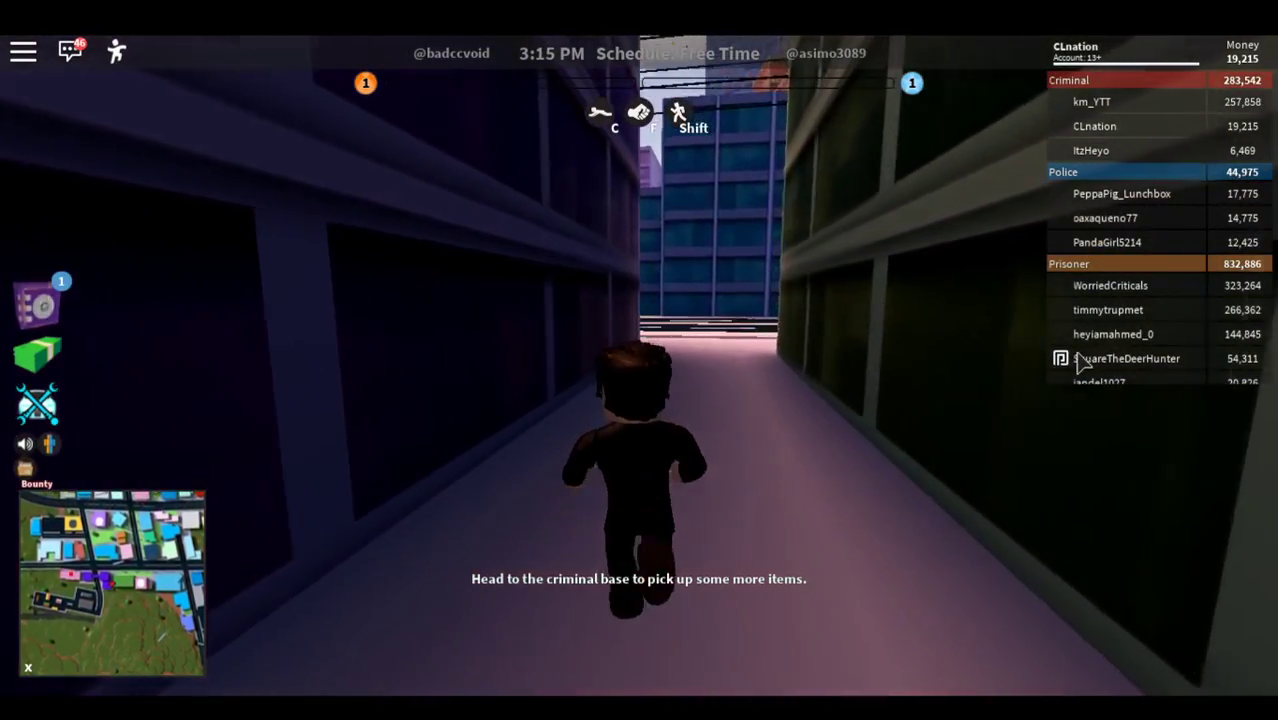
pyautogui.press('w')
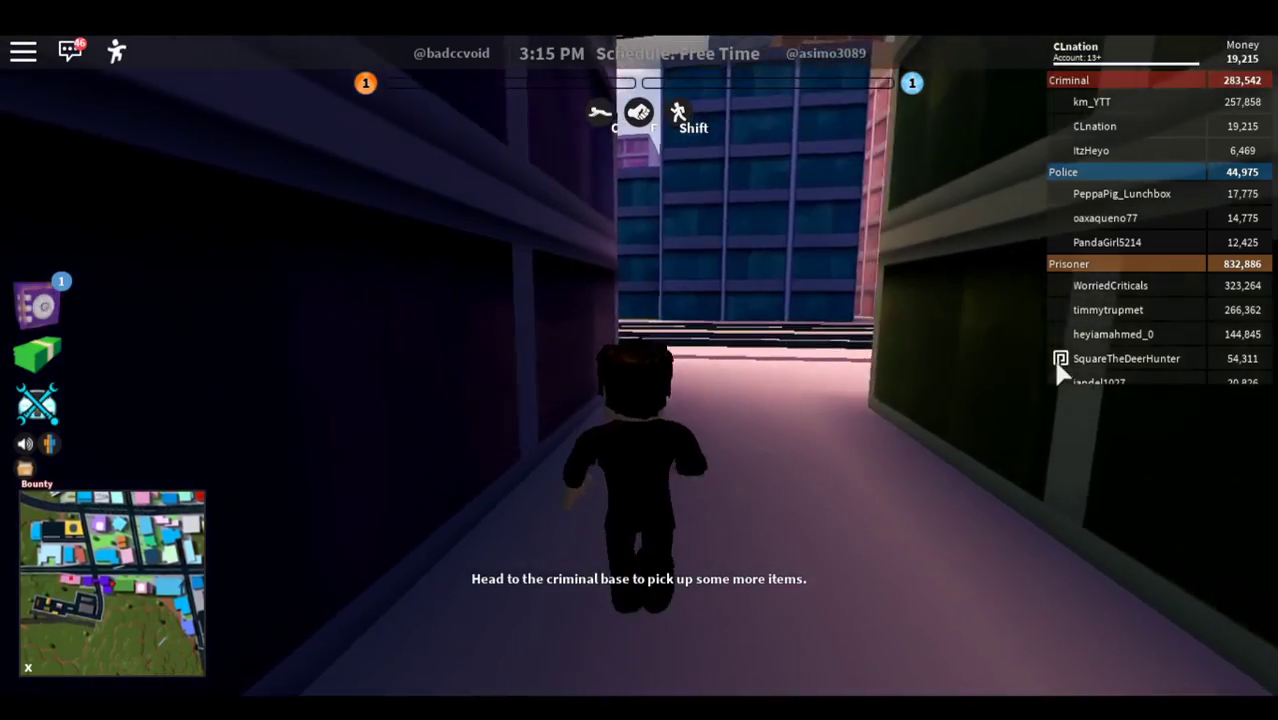
pyautogui.press('w')
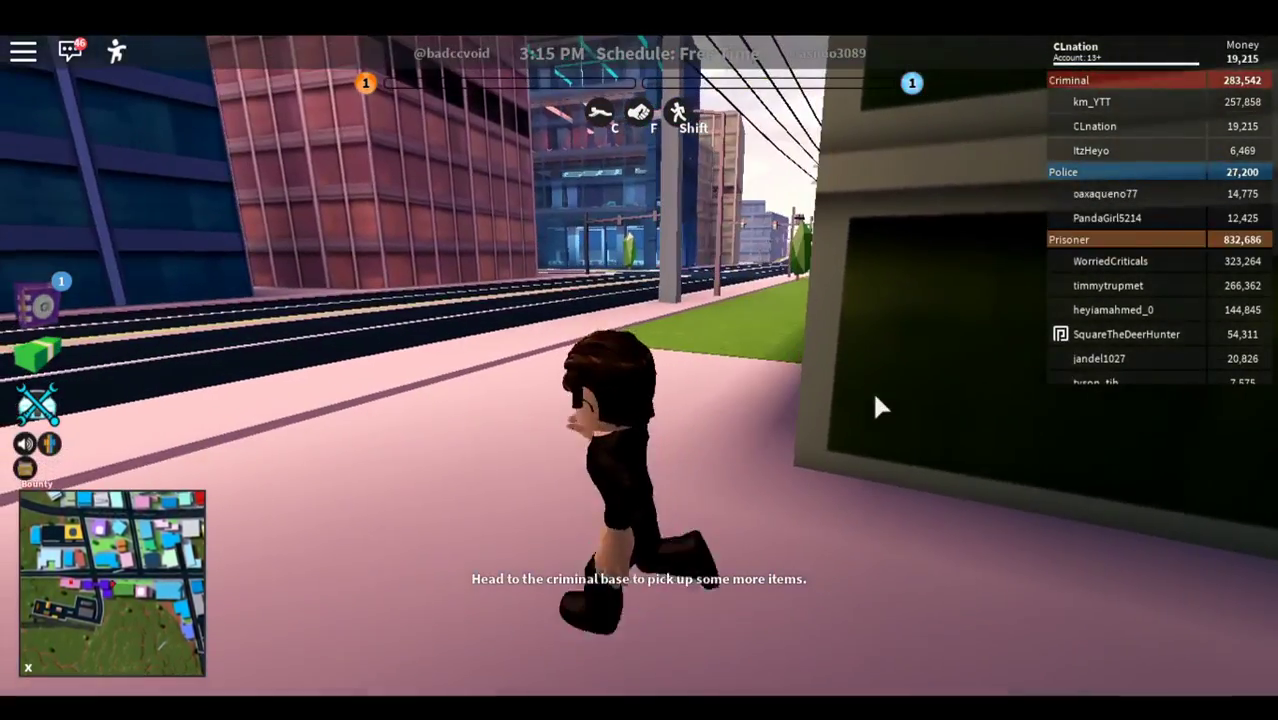
# Step: Turn back and run across the grass and along the sidewalk past the tree
pyautogui.press('s')
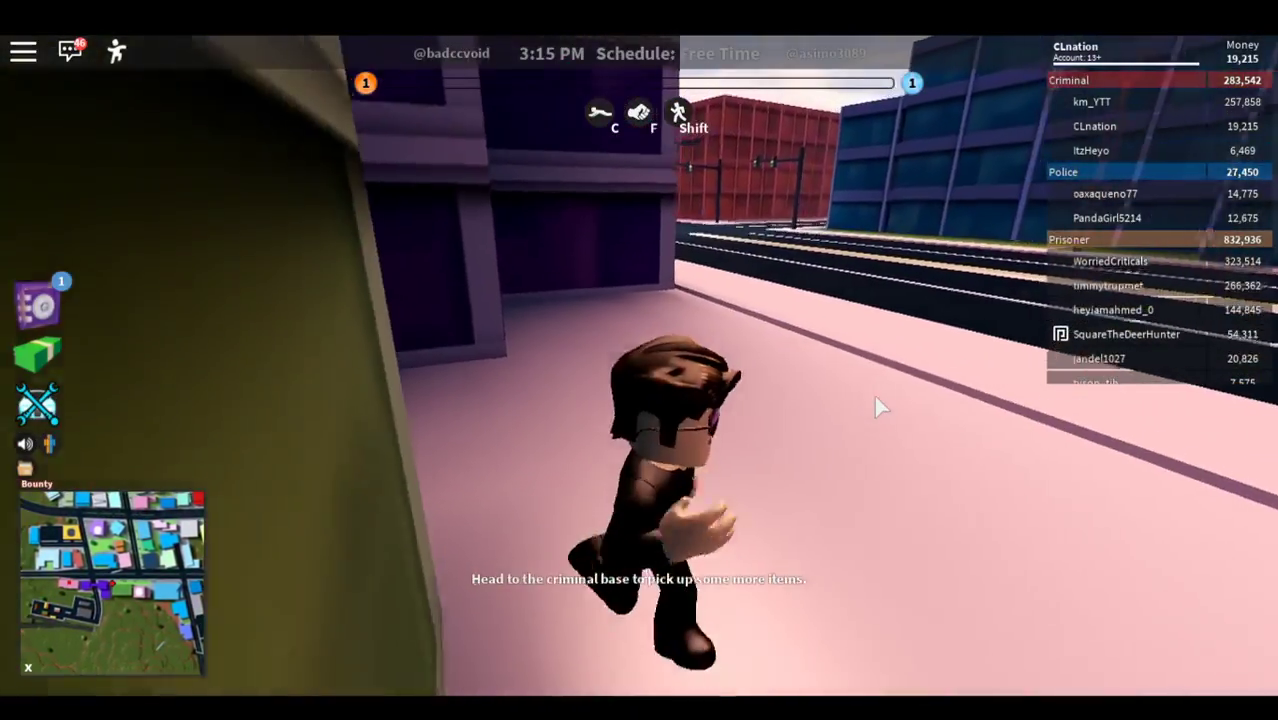
pyautogui.press('d')
pyautogui.press('w')
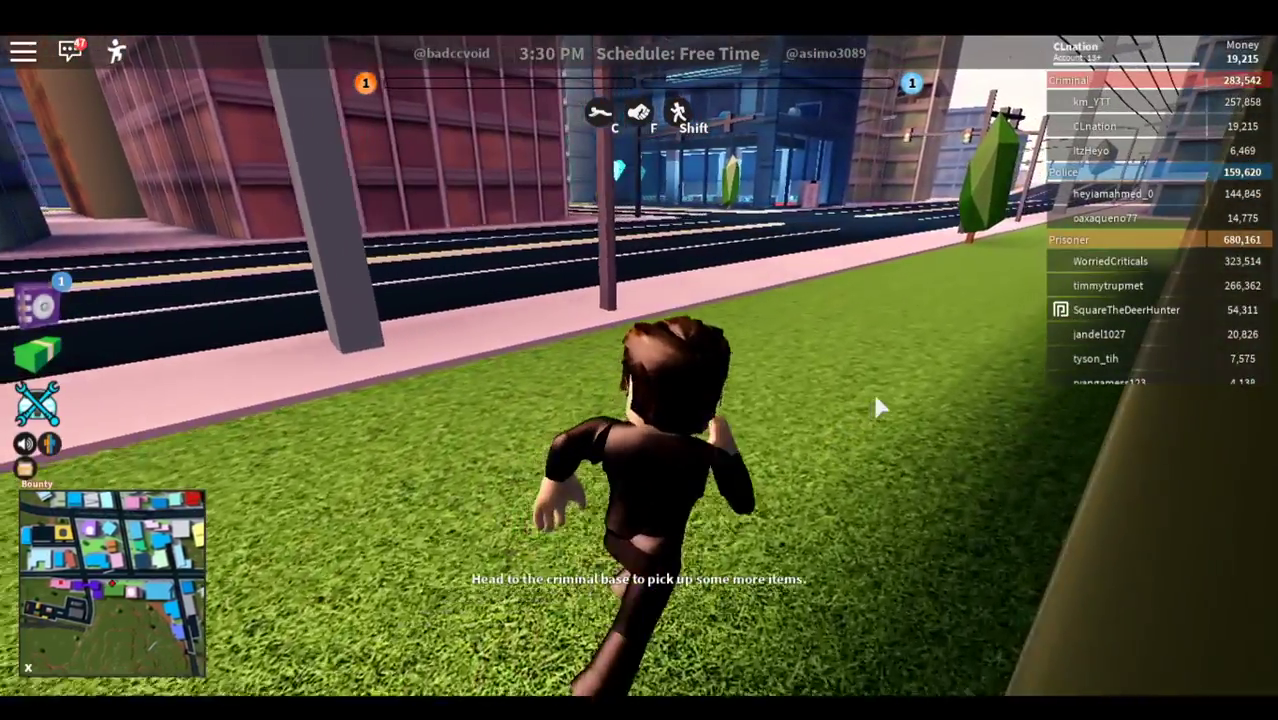
pyautogui.press('w')
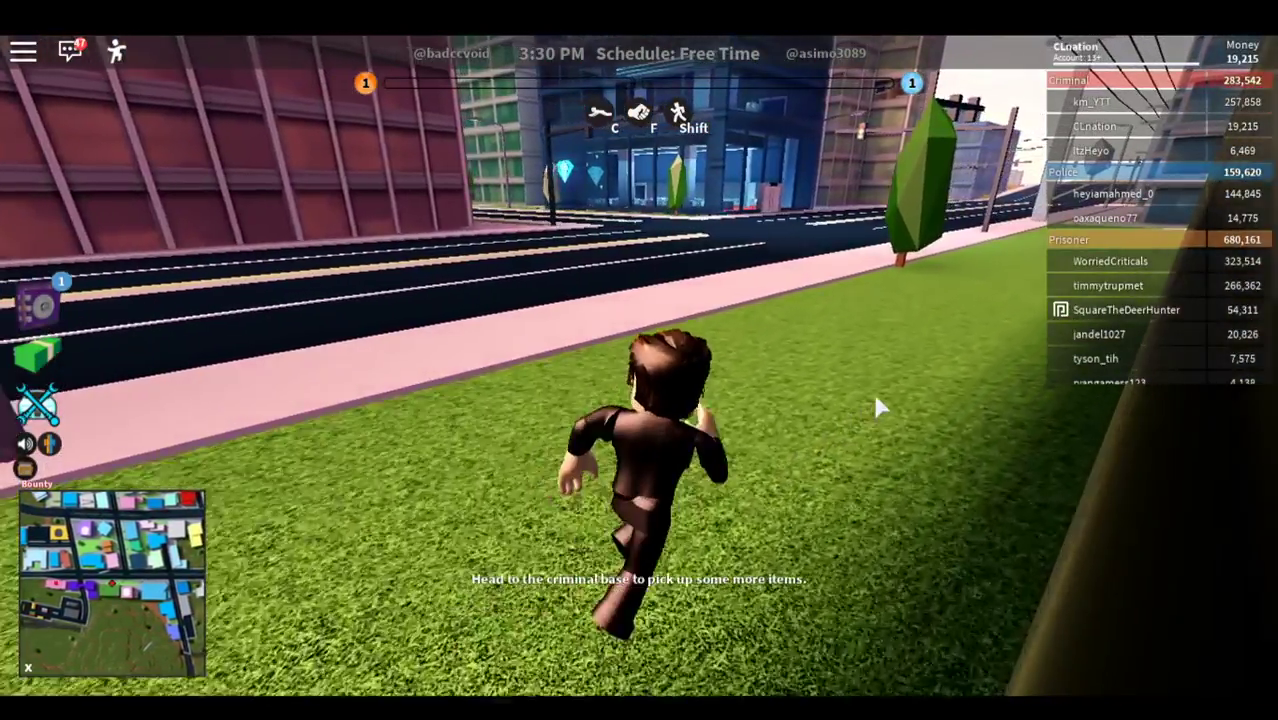
pyautogui.press('w')
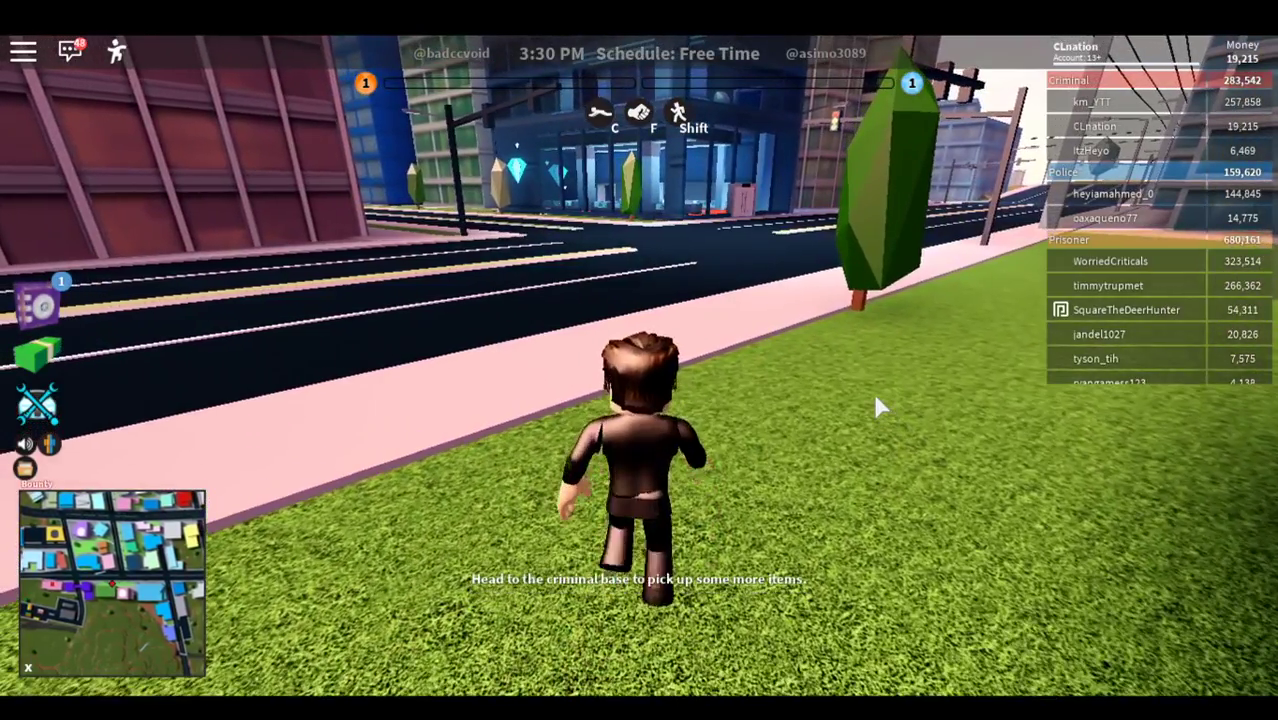
pyautogui.press('w')
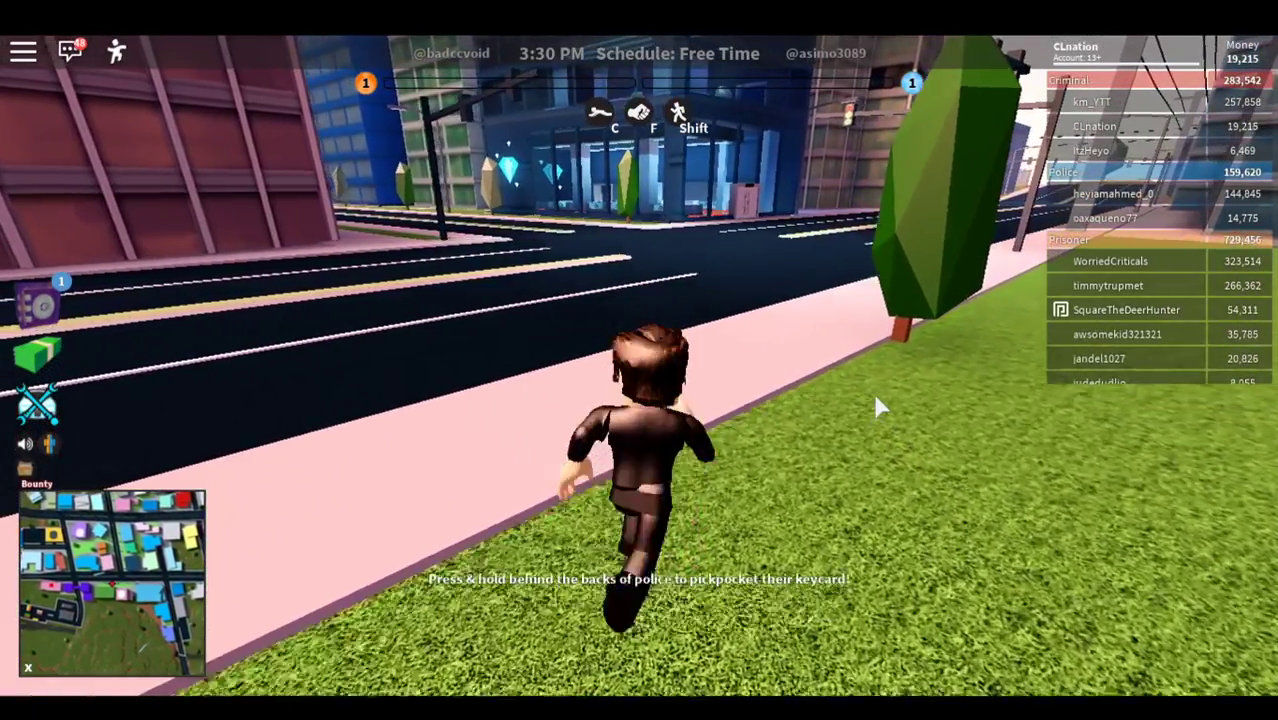
pyautogui.press('w')
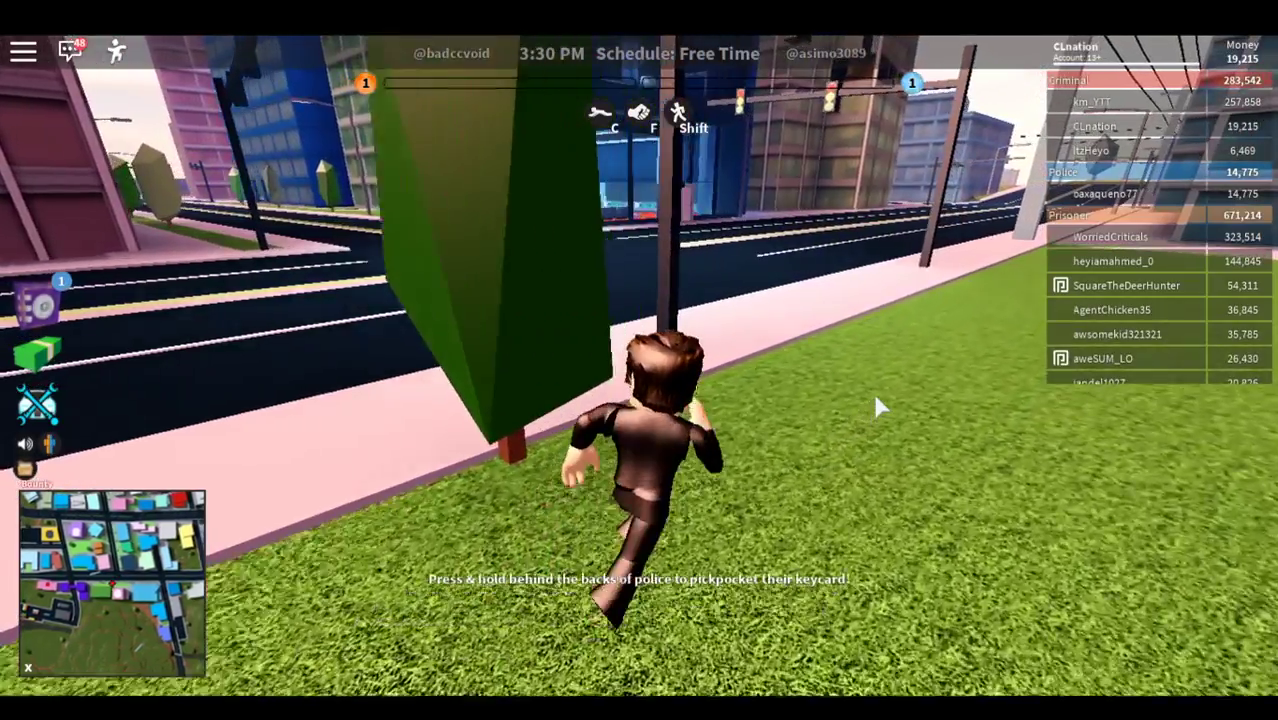
# Step: Cut across the road and run onto the sidewalk up to the jewelry store doors
pyautogui.press('a')
pyautogui.press('d')
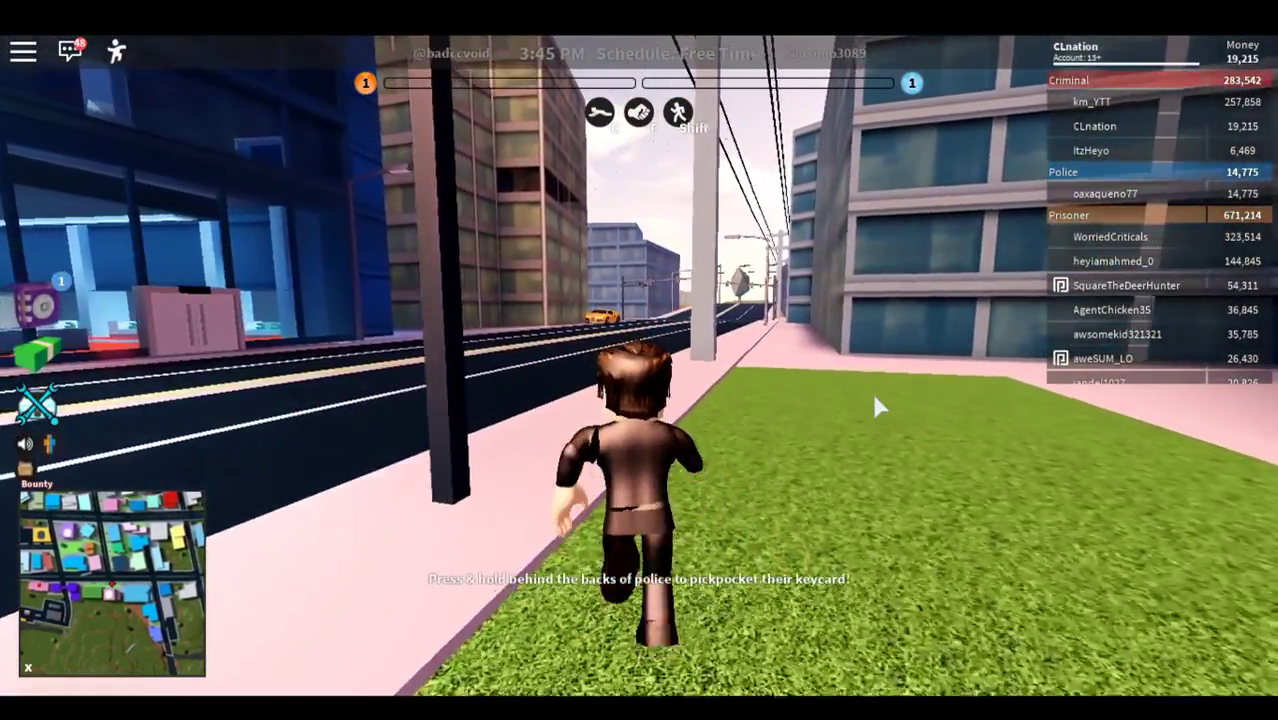
pyautogui.press('a')
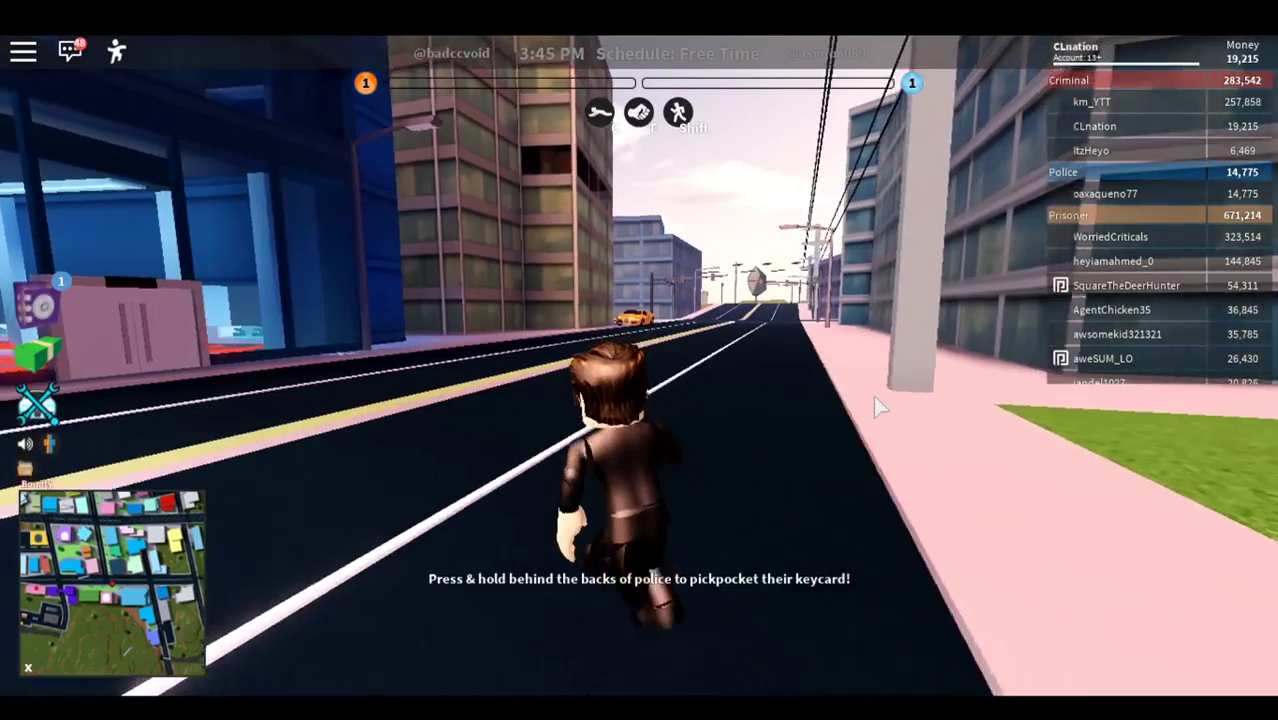
pyautogui.press('a')
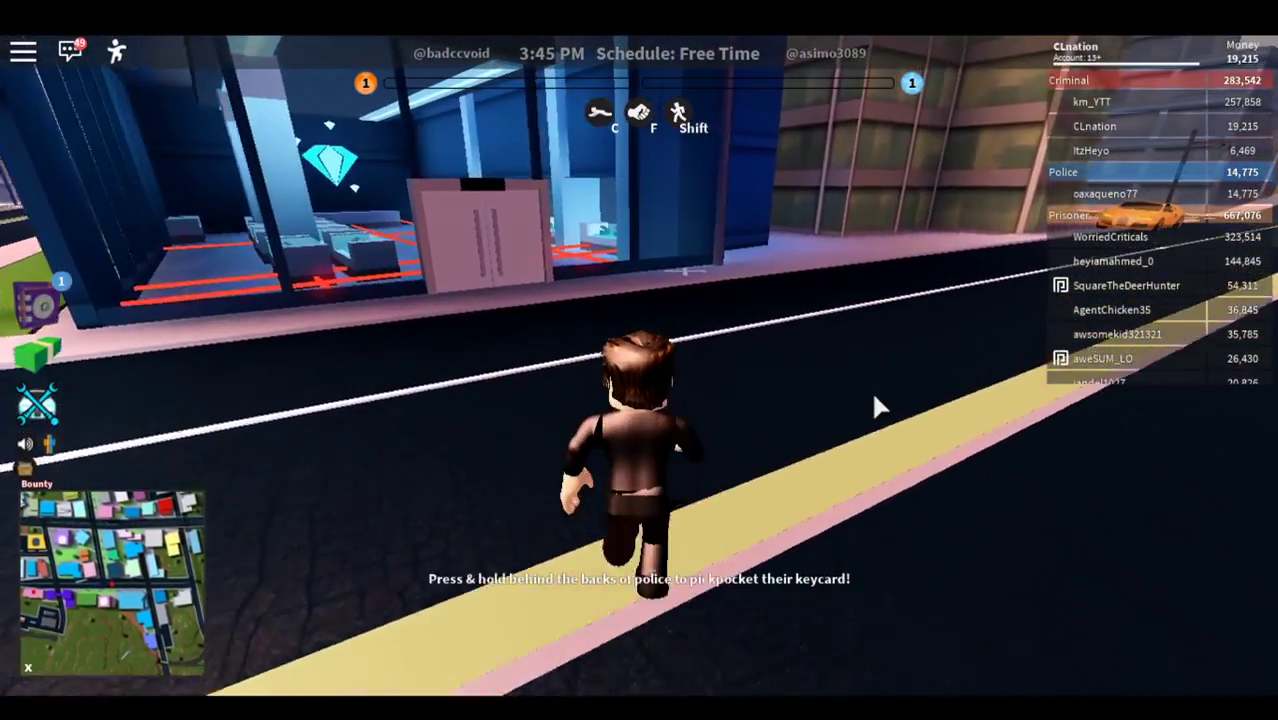
pyautogui.press('w')
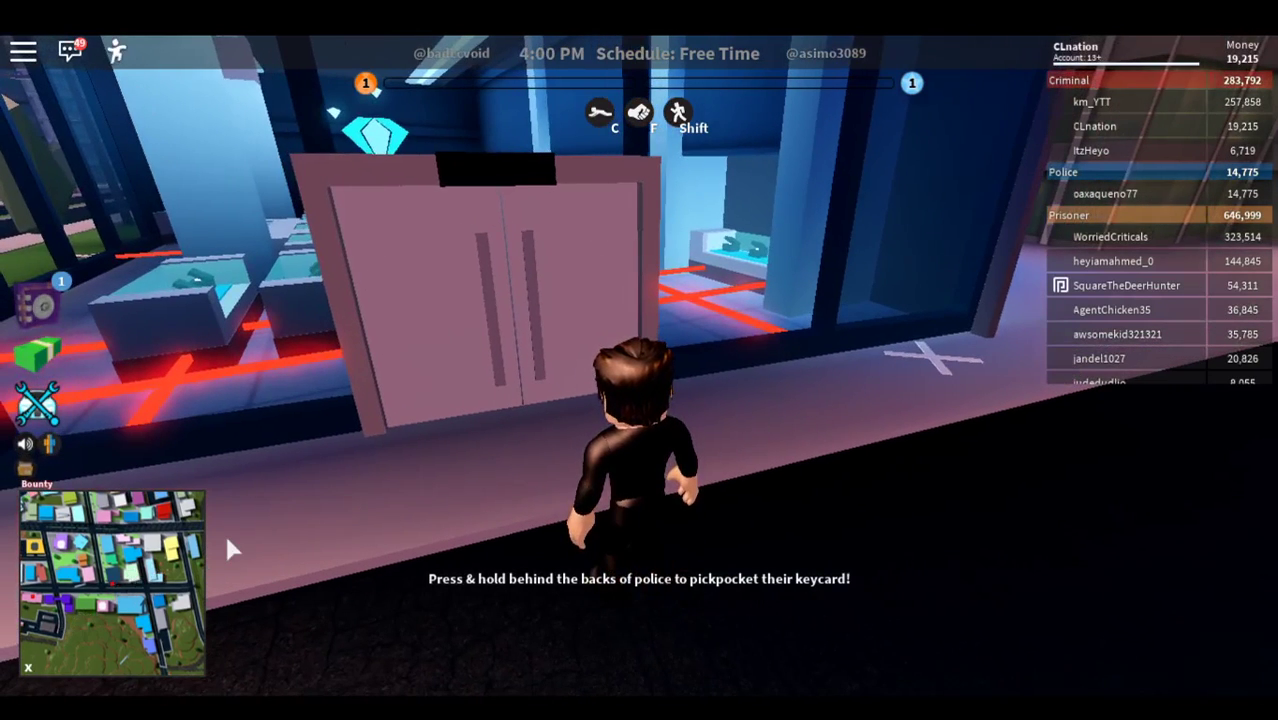
# Step: Dismiss the daily 20-shotgun-kills mission, then walk through the jewelry store doors
pyautogui.press('w')
pyautogui.click(34, 470)
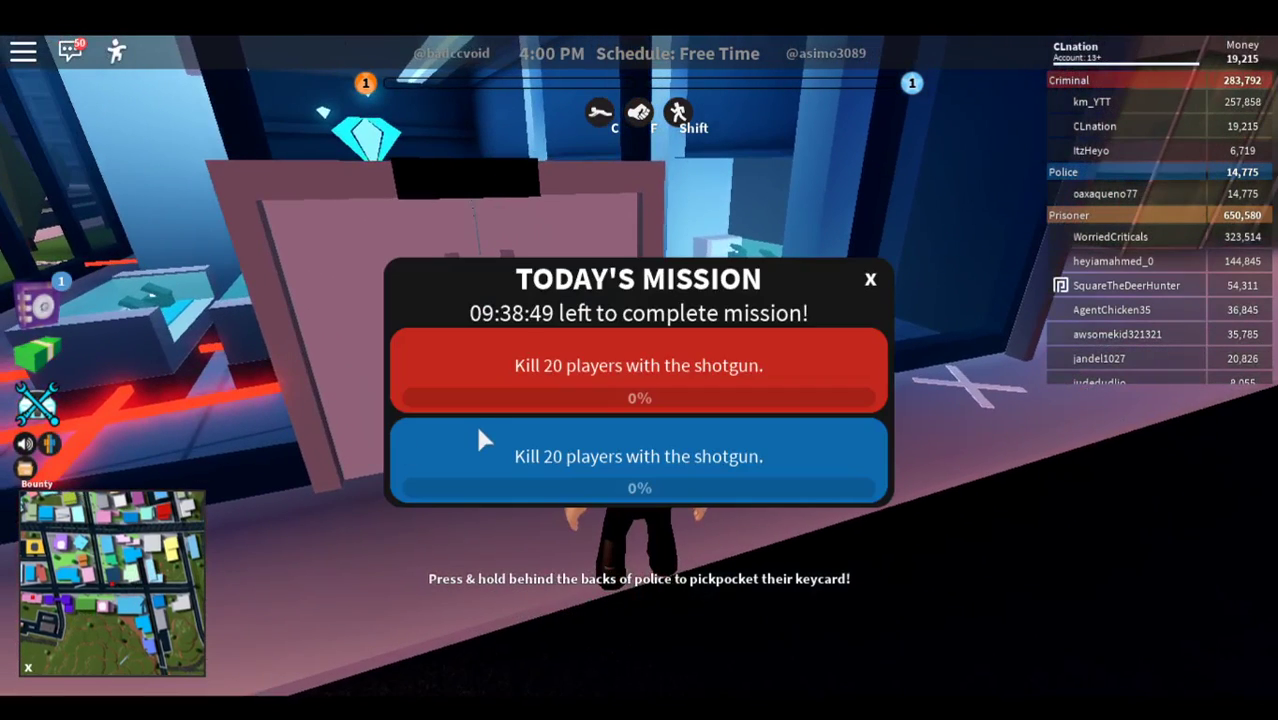
pyautogui.click(870, 280)
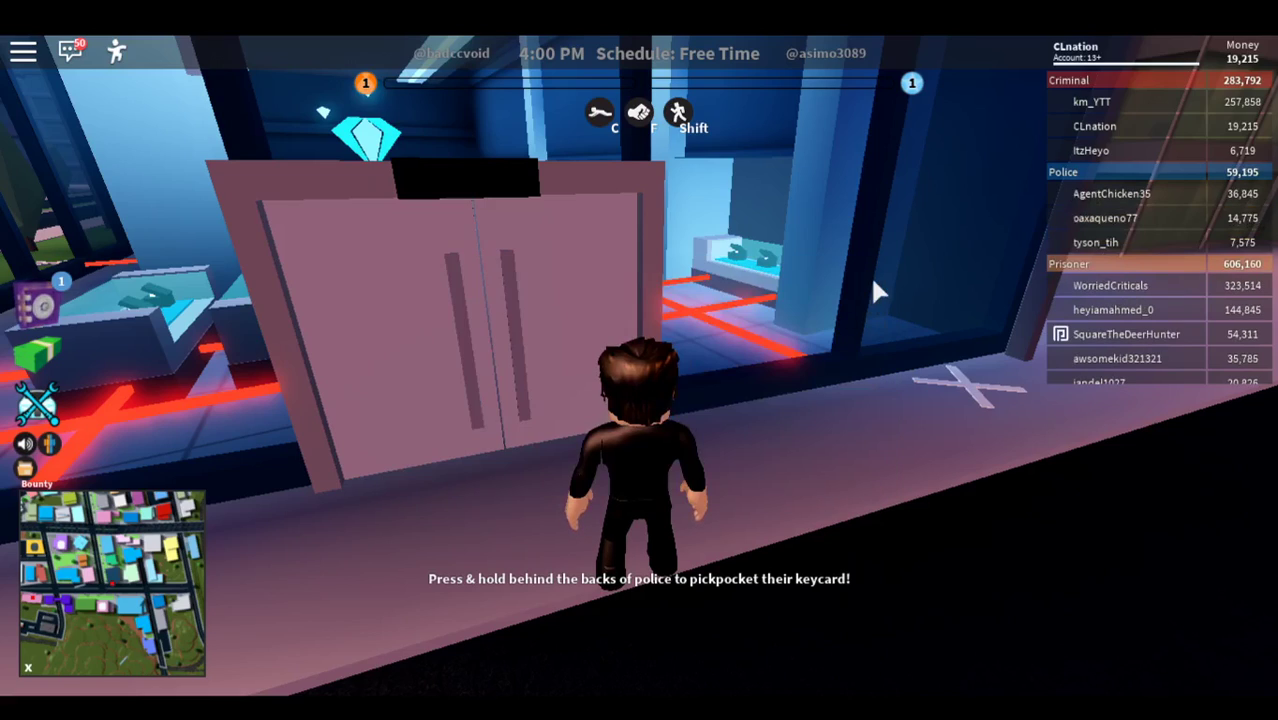
pyautogui.press('w')
pyautogui.press('w')
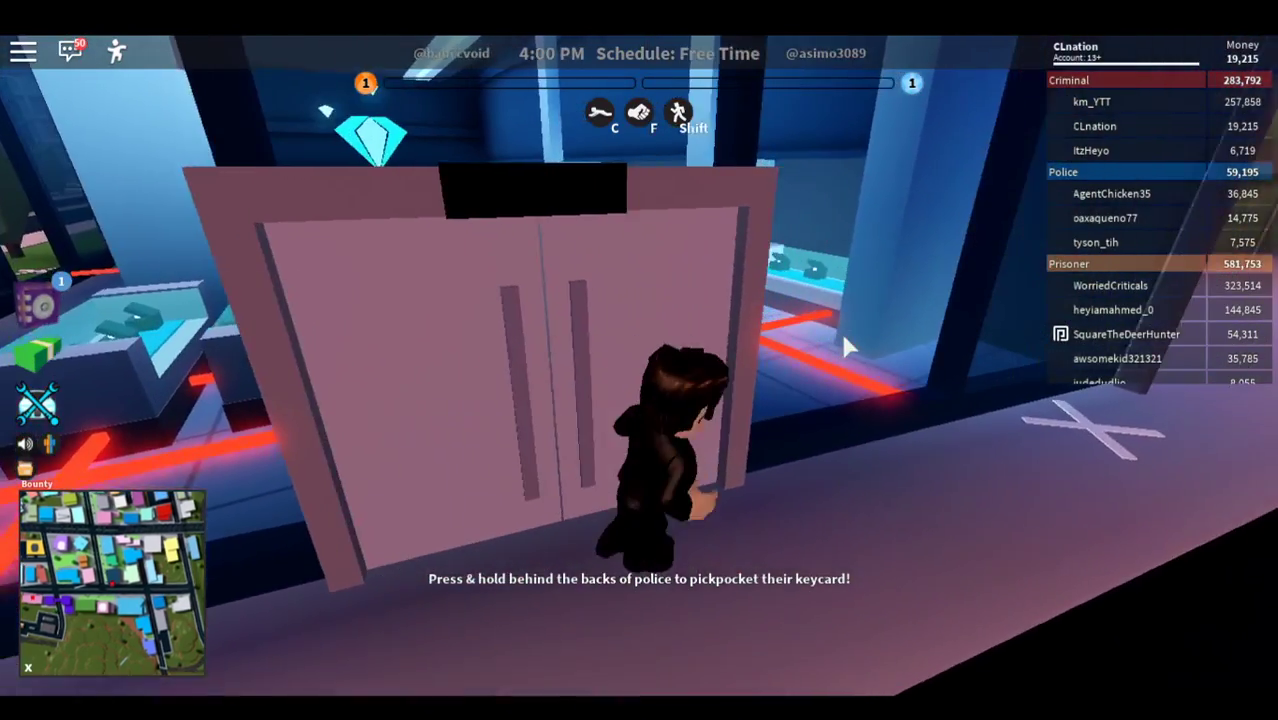
pyautogui.press('w')
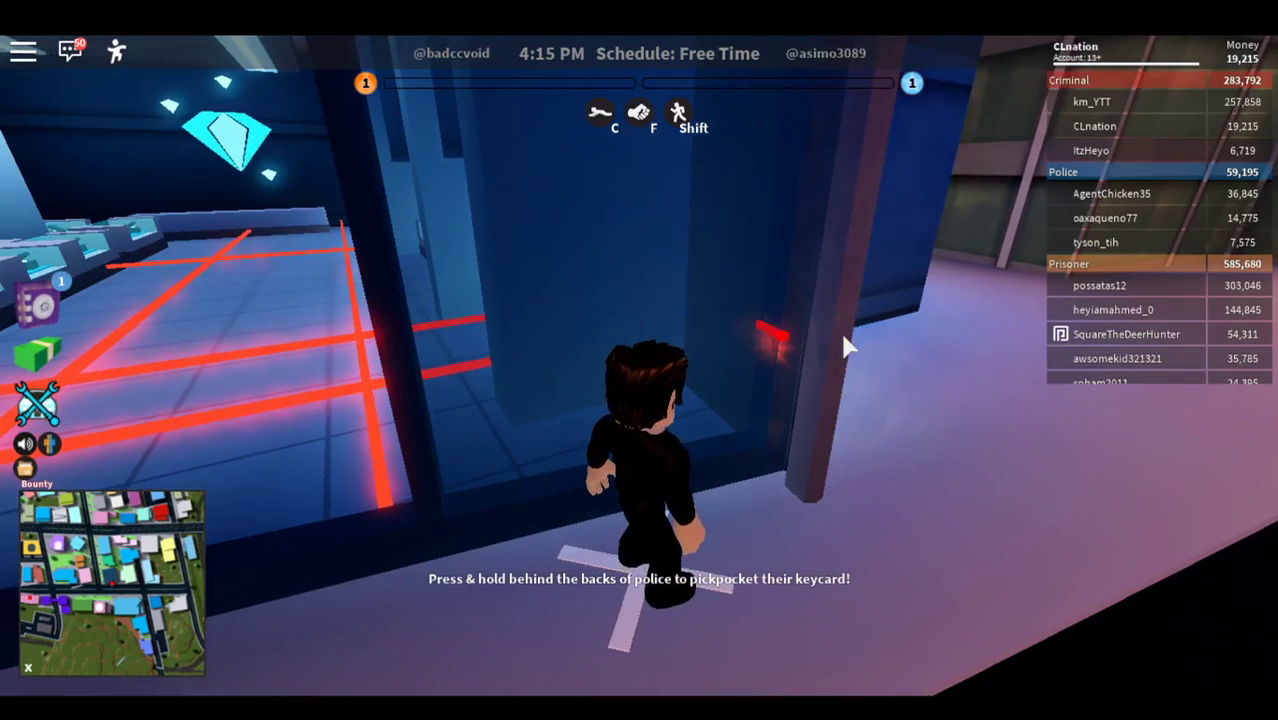
# Step: Crawl past the glass doorway, then run and jump through the laser corridor to the display case
pyautogui.press('c')
pyautogui.press('w')
pyautogui.press('w')
pyautogui.press('w')
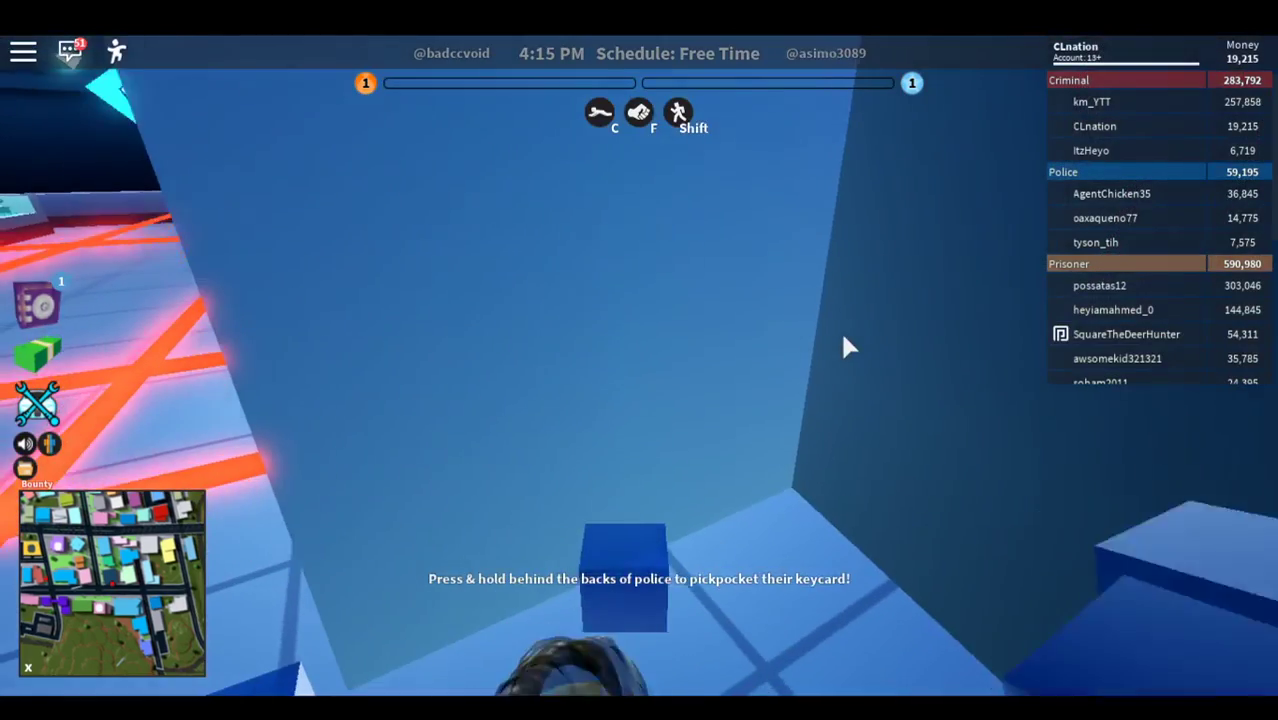
pyautogui.press('w')
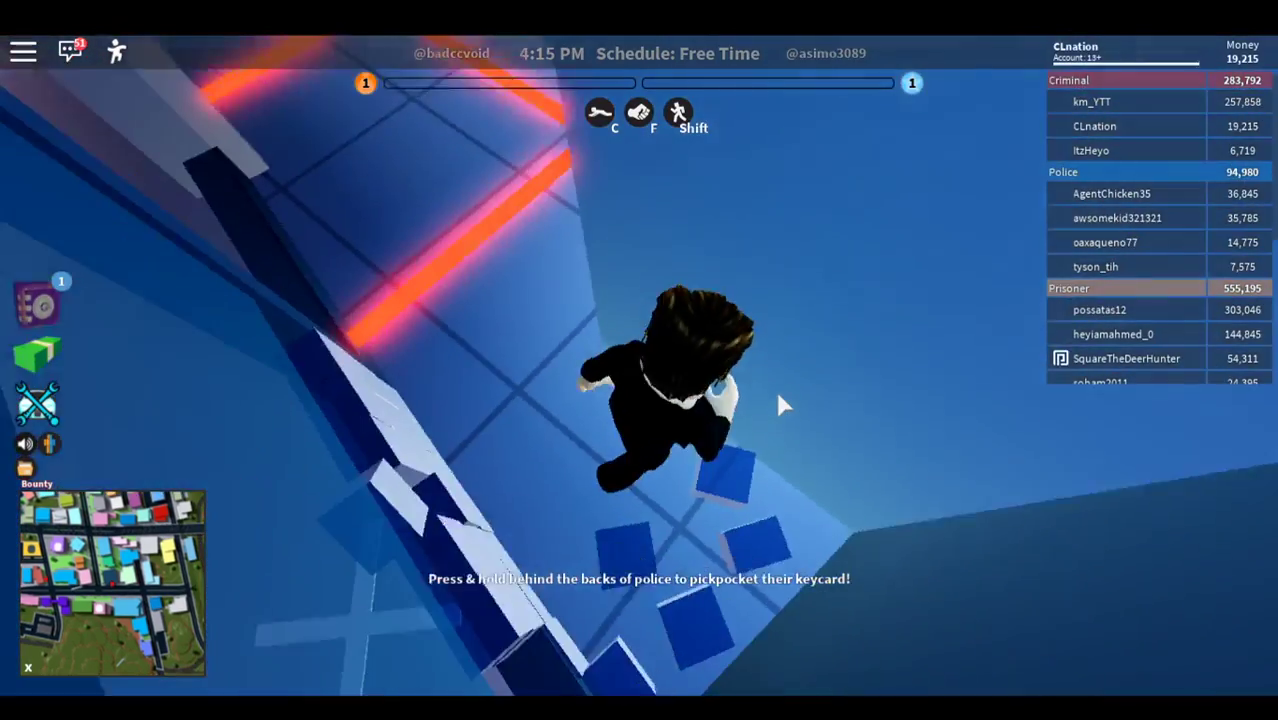
pyautogui.press('w')
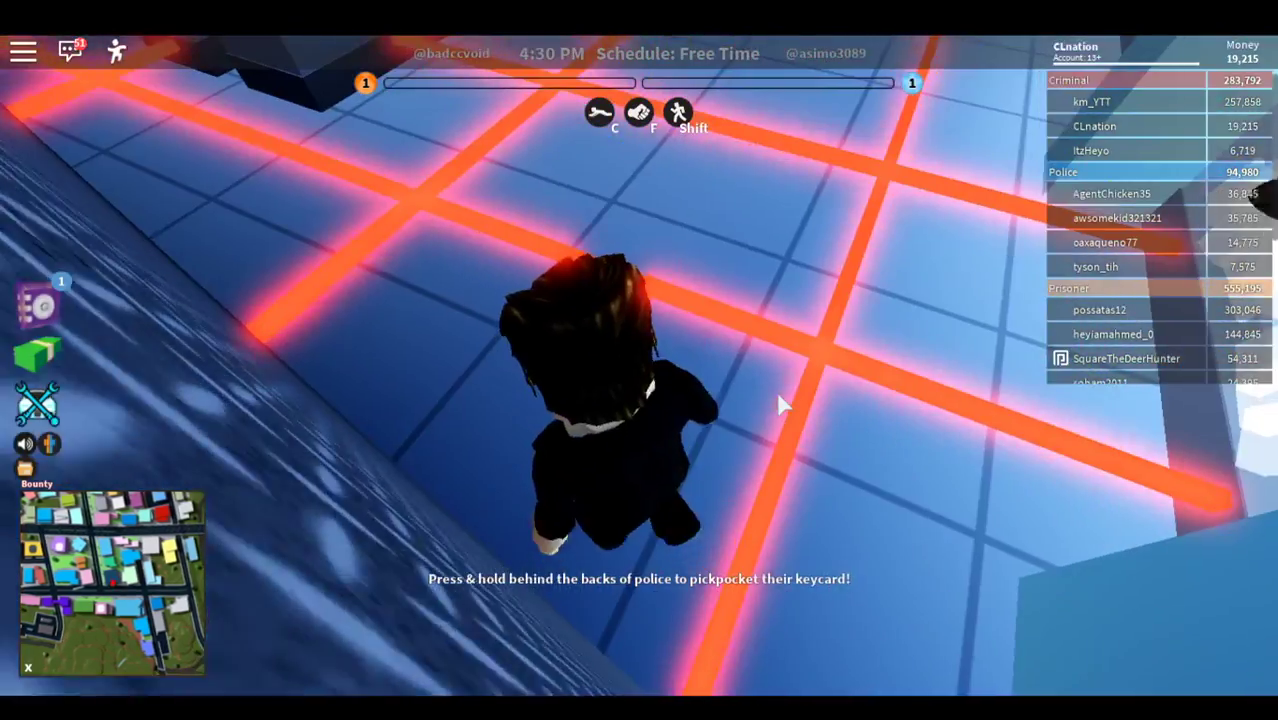
pyautogui.press('w')
pyautogui.press('w')
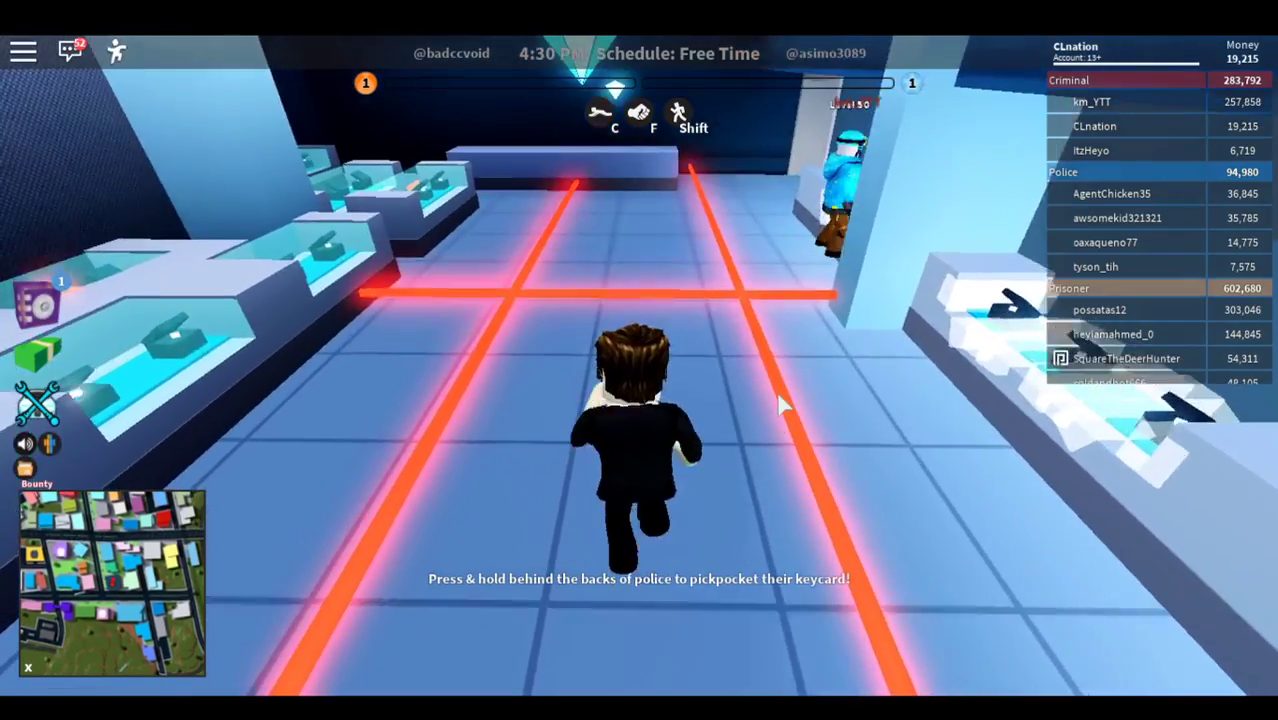
pyautogui.press('space')
pyautogui.press('w')
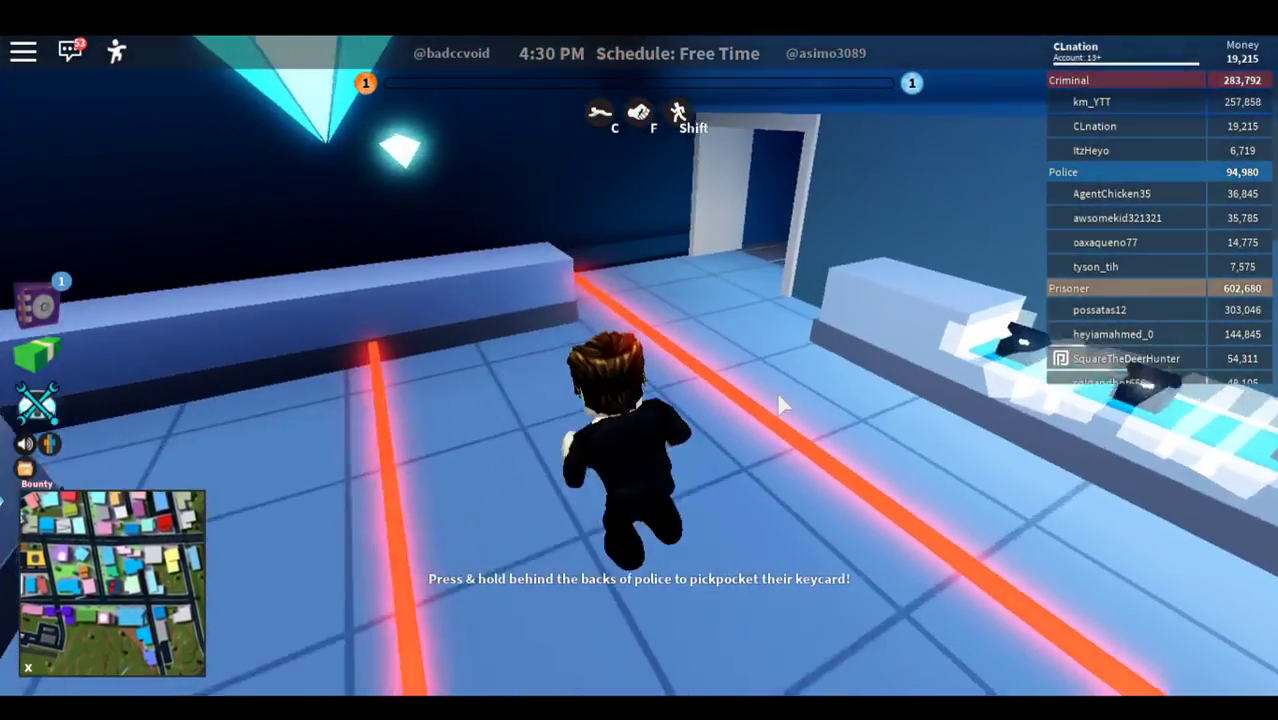
pyautogui.press('w')
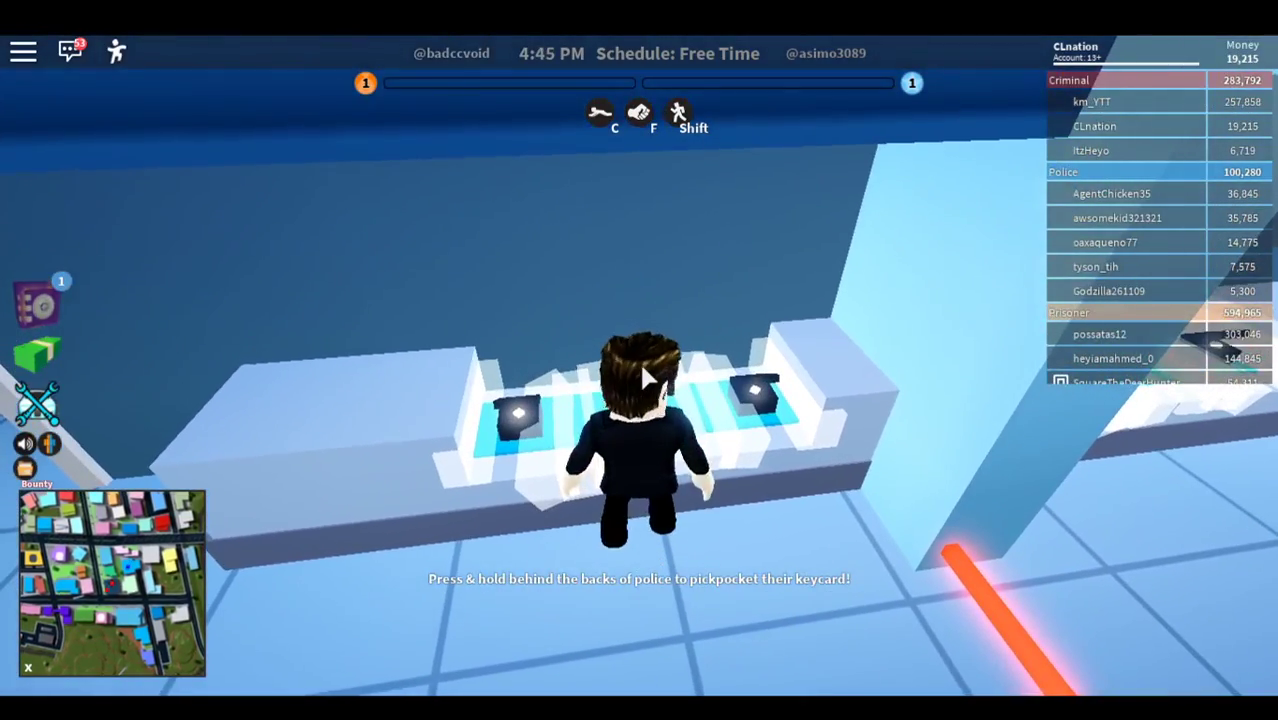
pyautogui.scroll(2, 669, 351)
# Step: Leave the display case and climb the blue staircase into the bright tiled room
pyautogui.press('a')
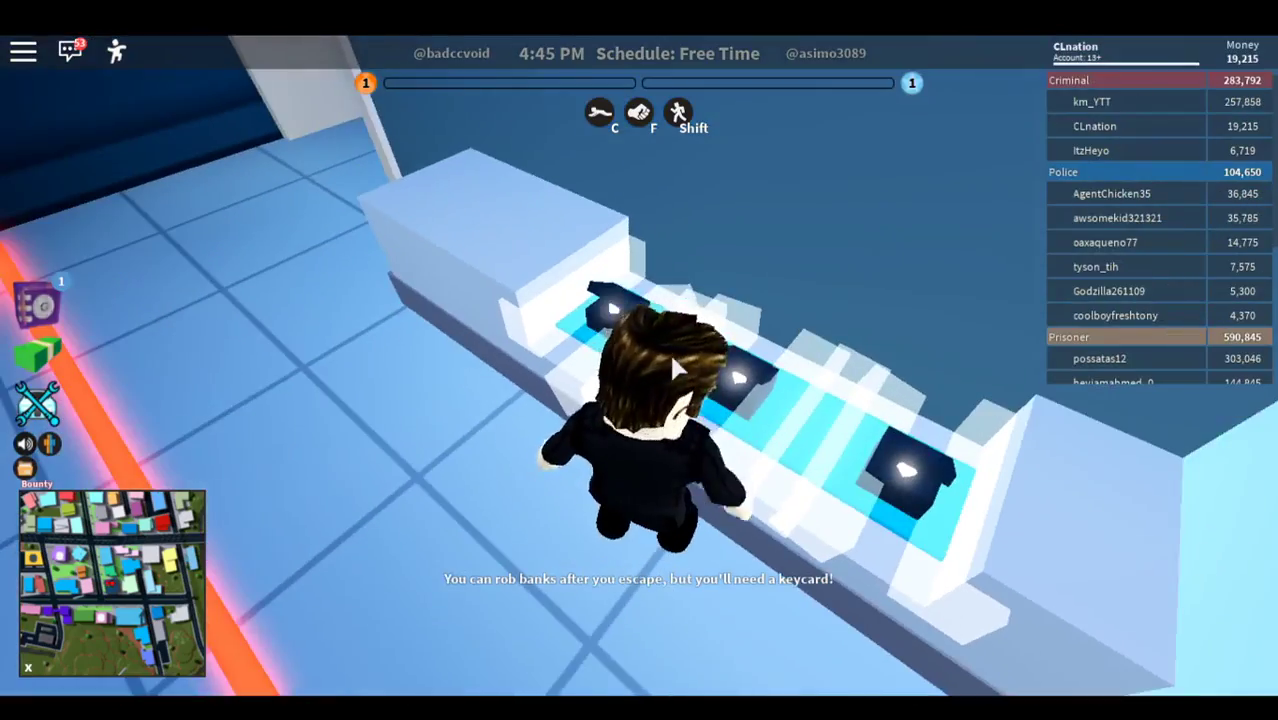
pyautogui.press('w')
pyautogui.press('w')
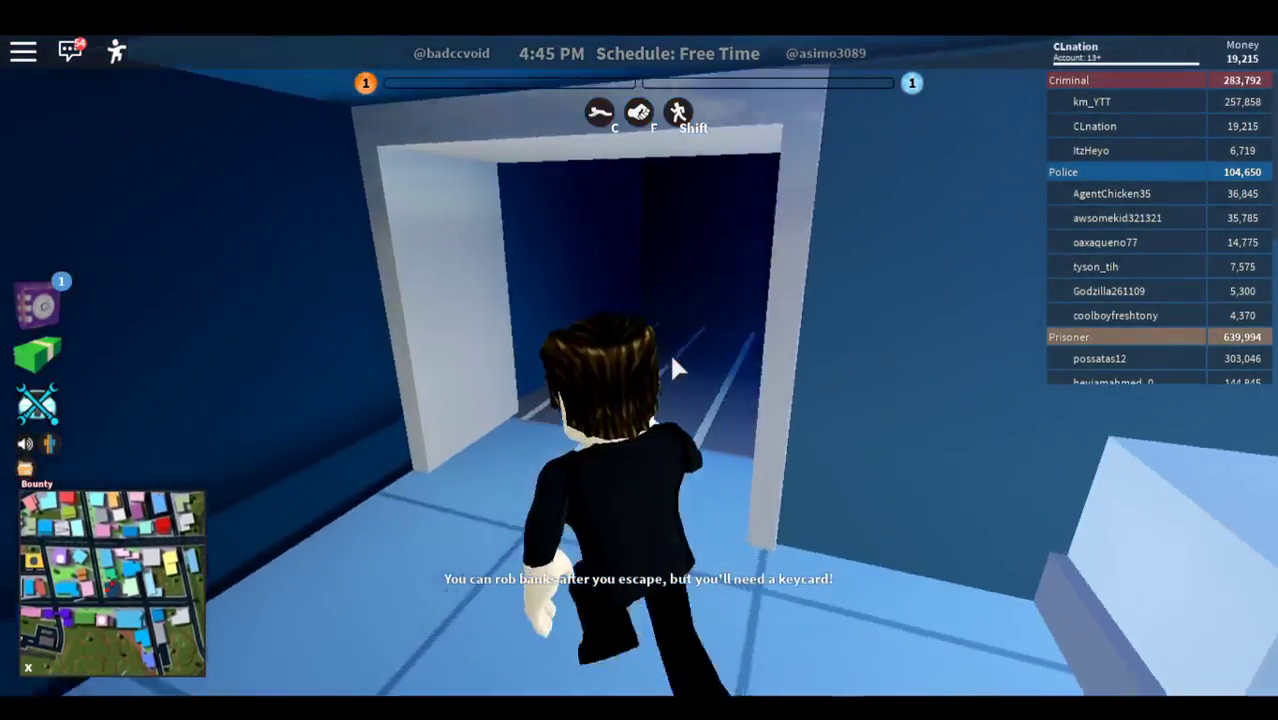
pyautogui.press('w')
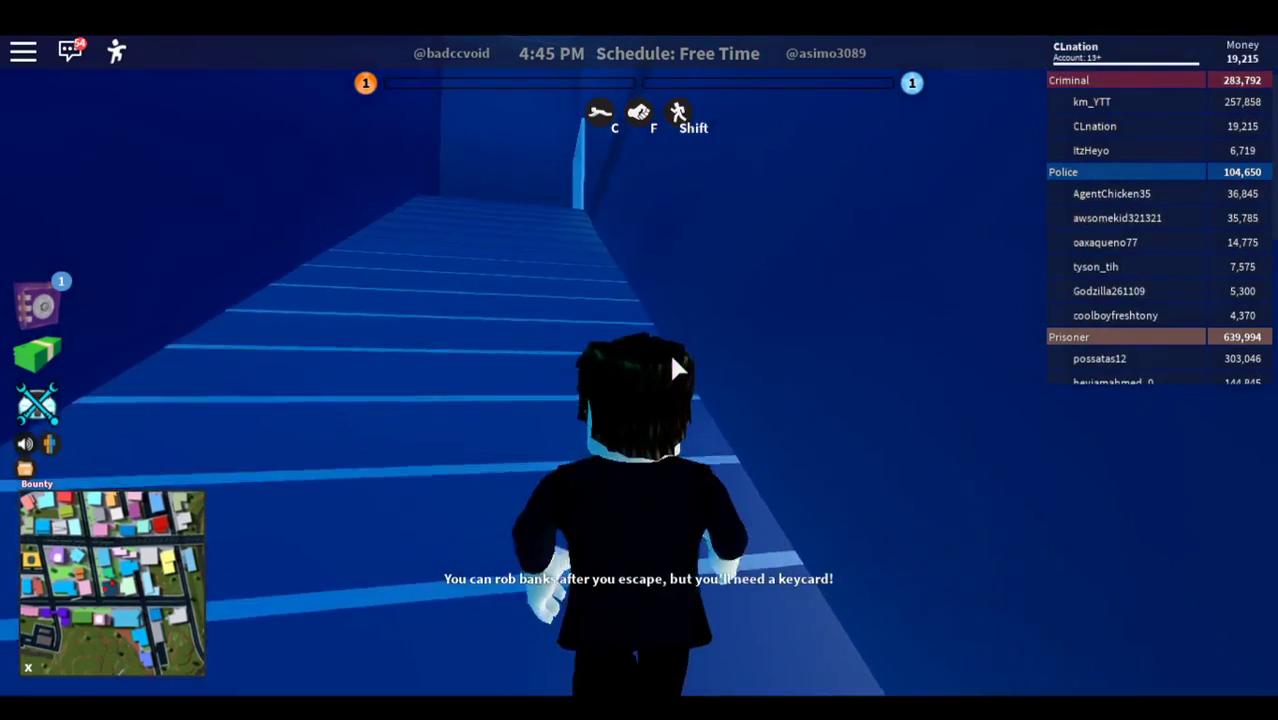
pyautogui.press('w')
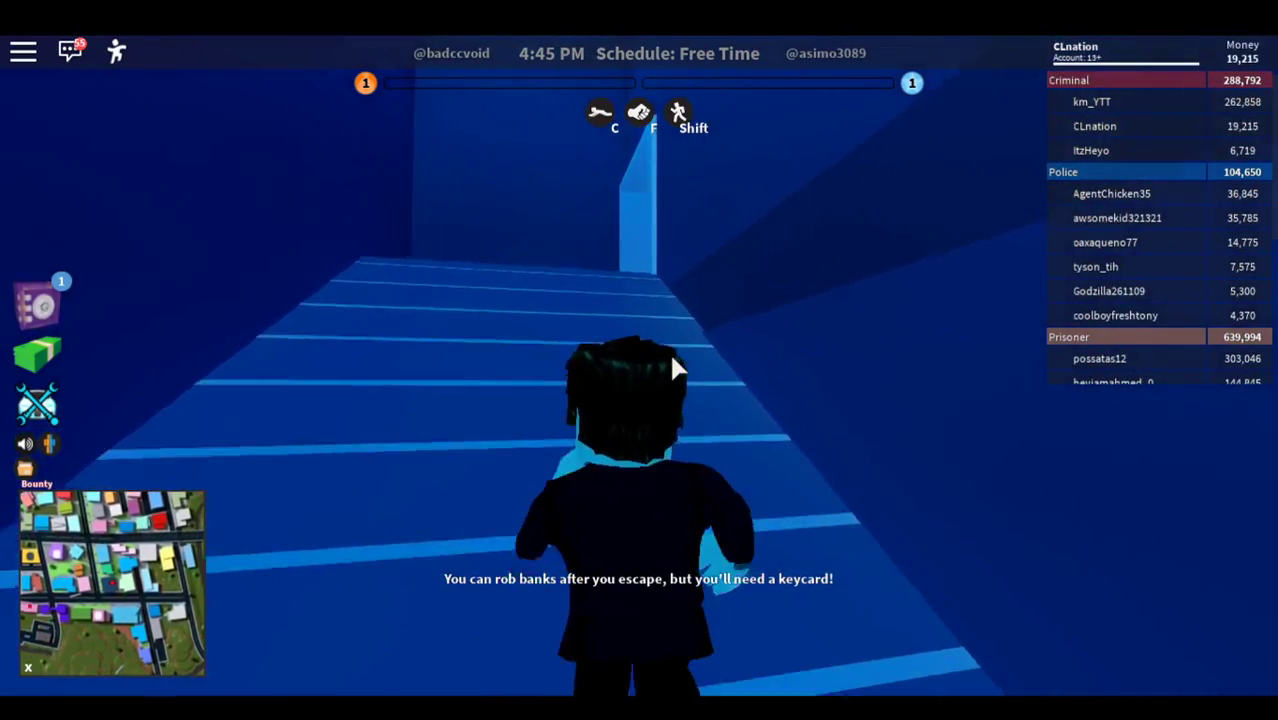
pyautogui.press('w')
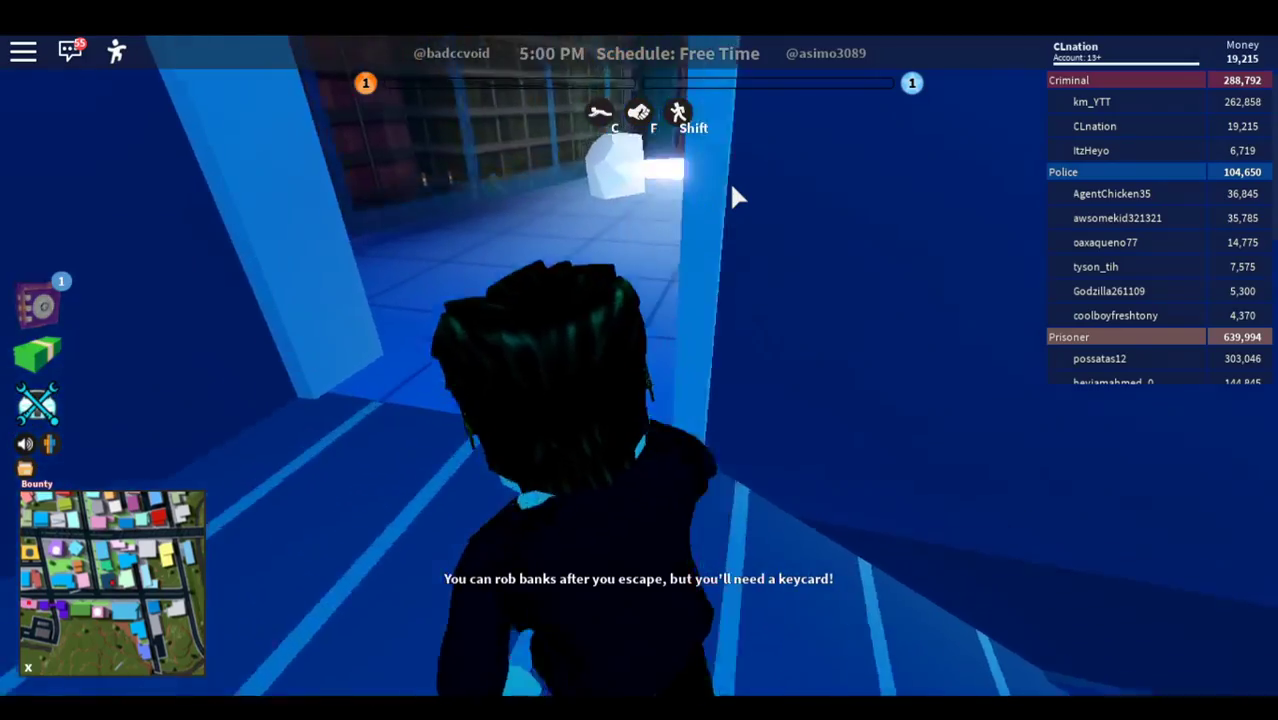
pyautogui.press('w')
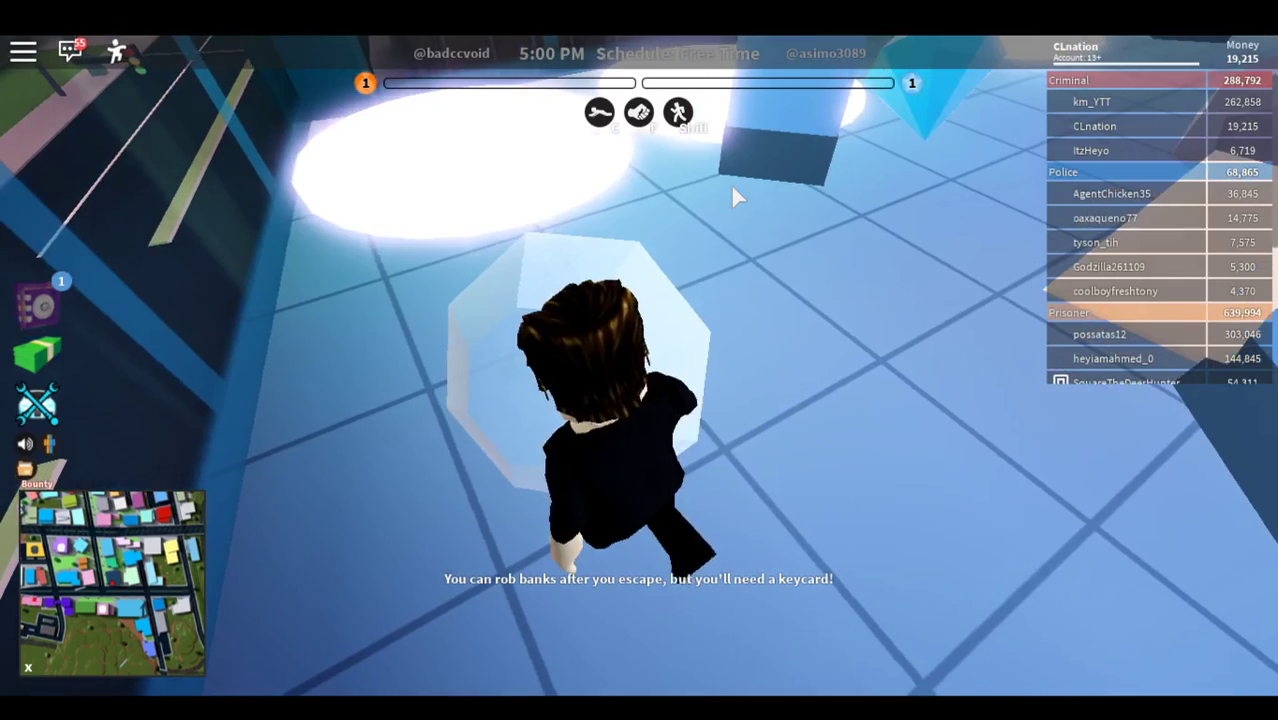
# Step: Circle the glowing crystal pad and run through the red gem room to the far doorway
pyautogui.press('w')
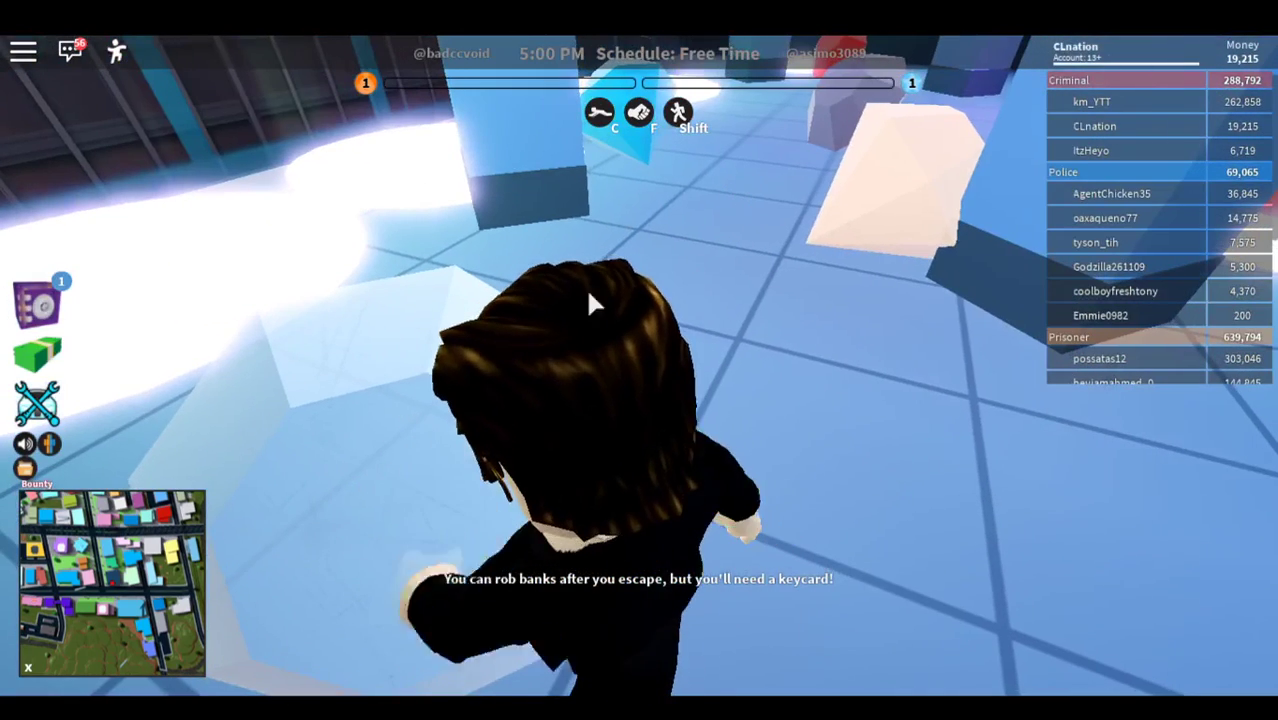
pyautogui.press('w')
pyautogui.scroll(-3, 422, 448)
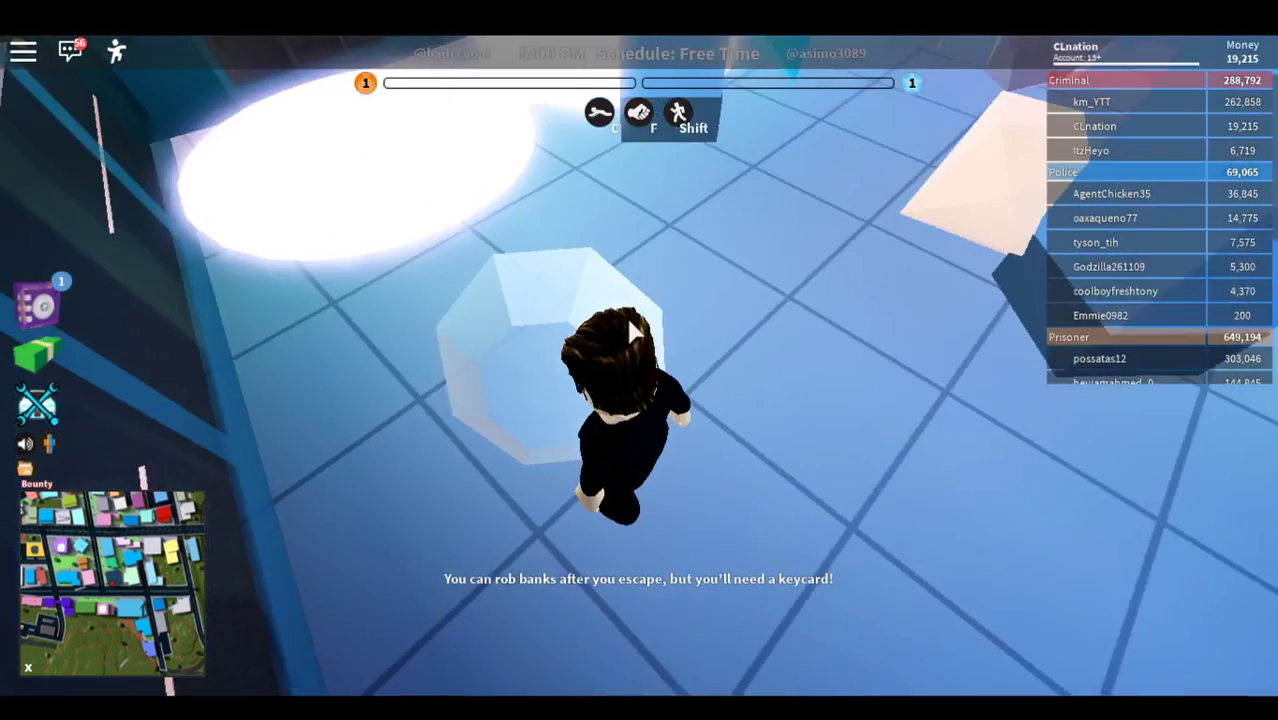
pyautogui.press('w')
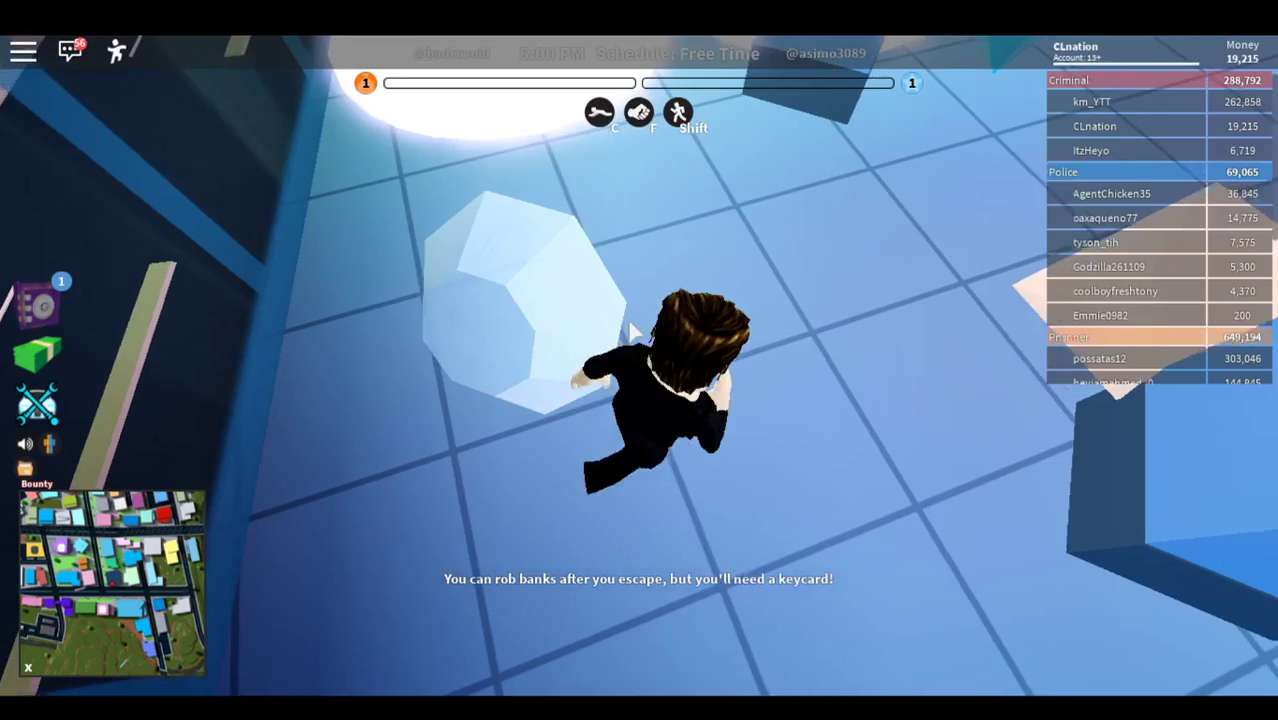
pyautogui.press('w')
pyautogui.press('w')
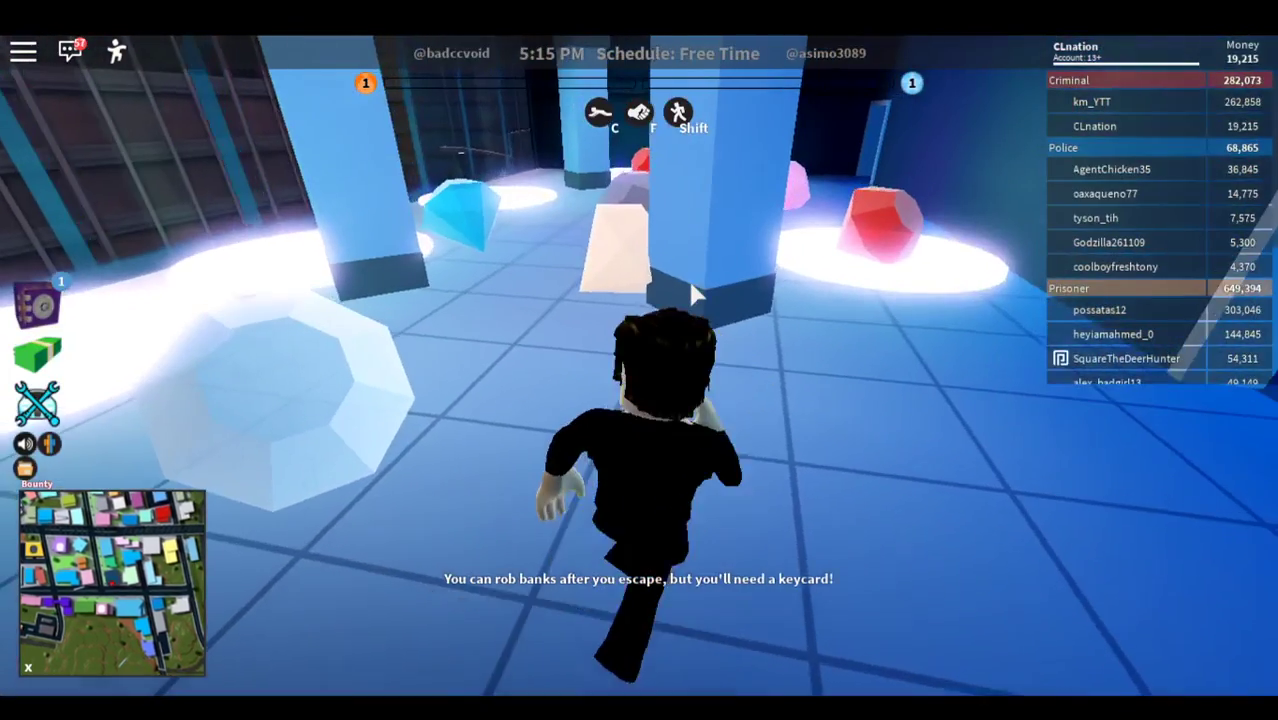
pyautogui.press('w')
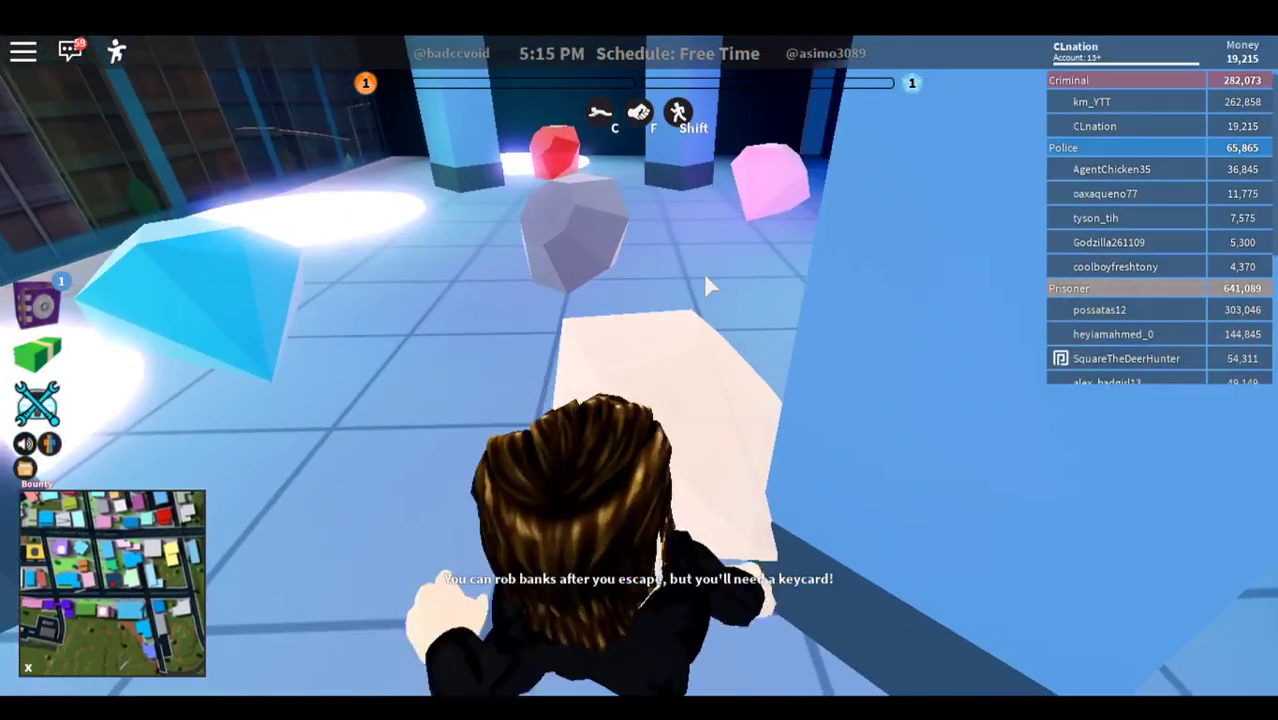
pyautogui.press('w')
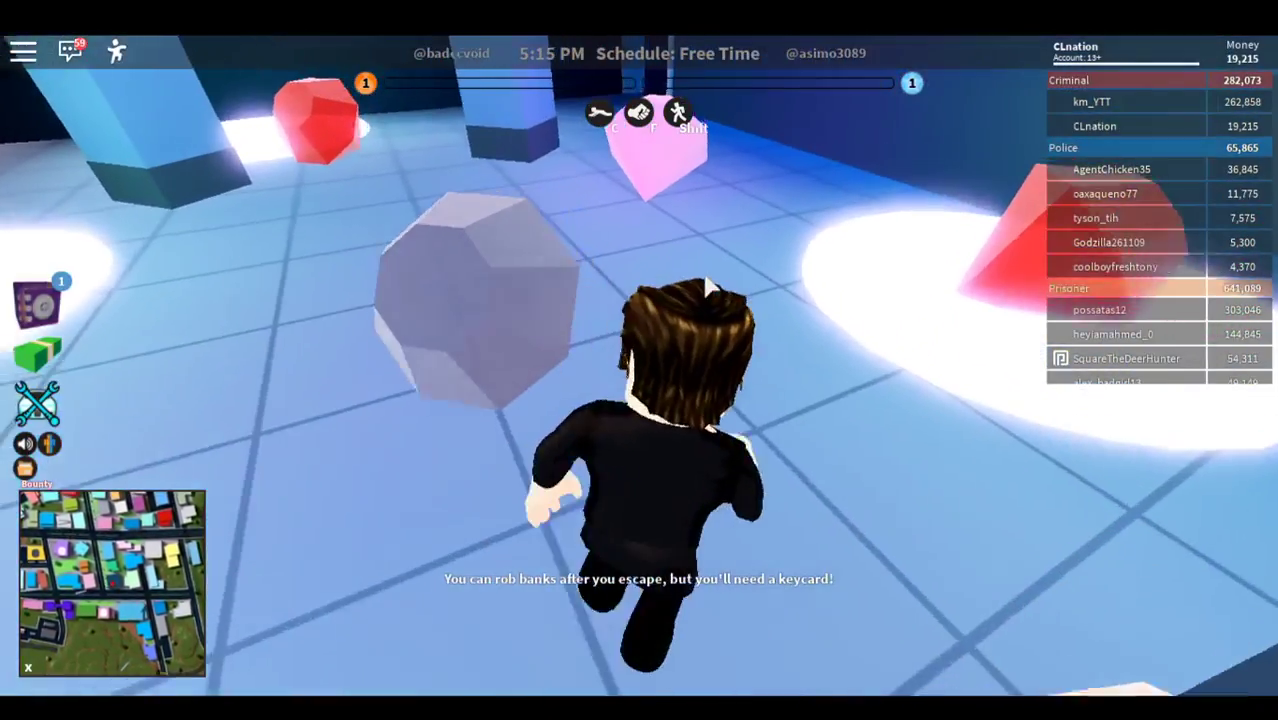
pyautogui.press('w')
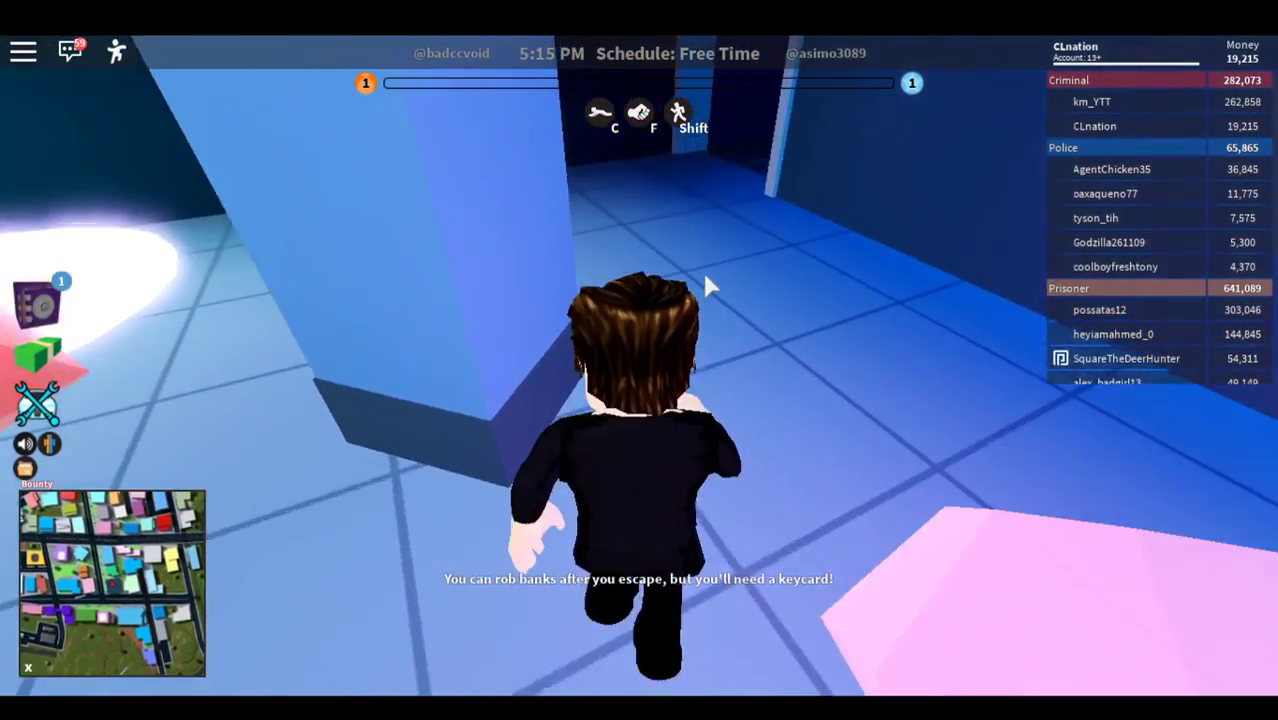
pyautogui.press('w')
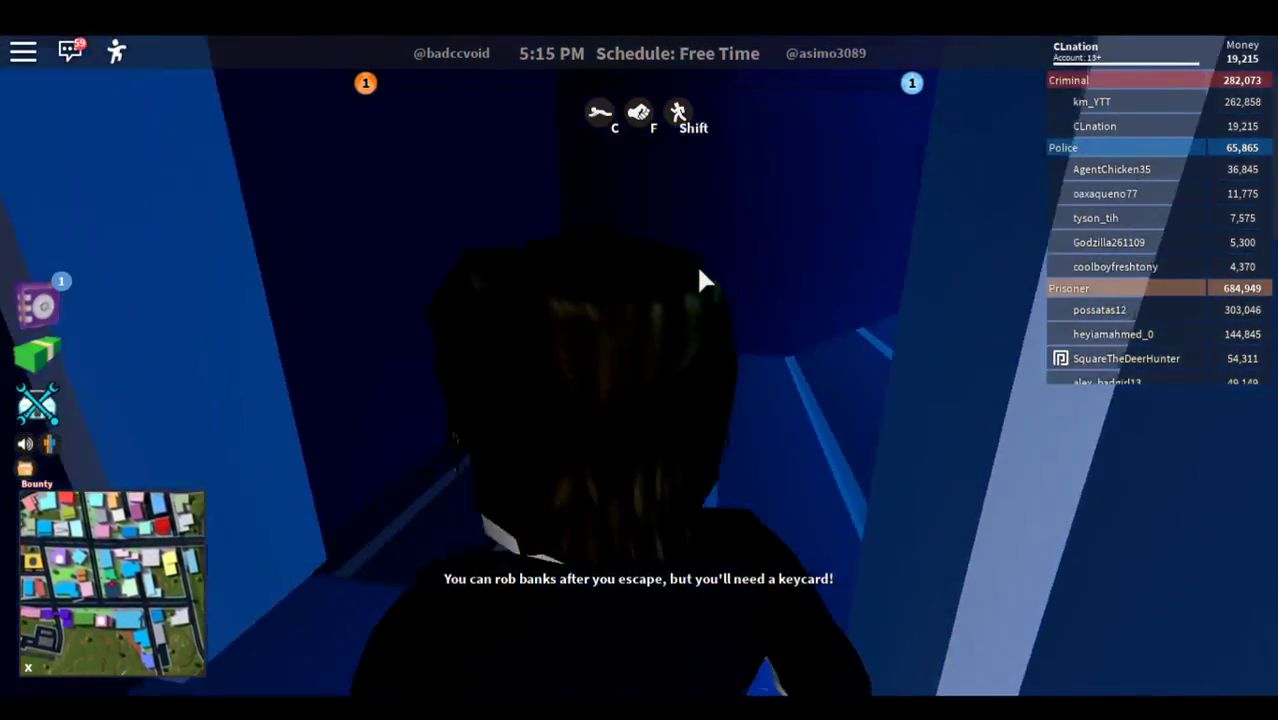
# Step: Climb the stairs into the laser room and hop across the blocks above the lasers
pyautogui.press('w')
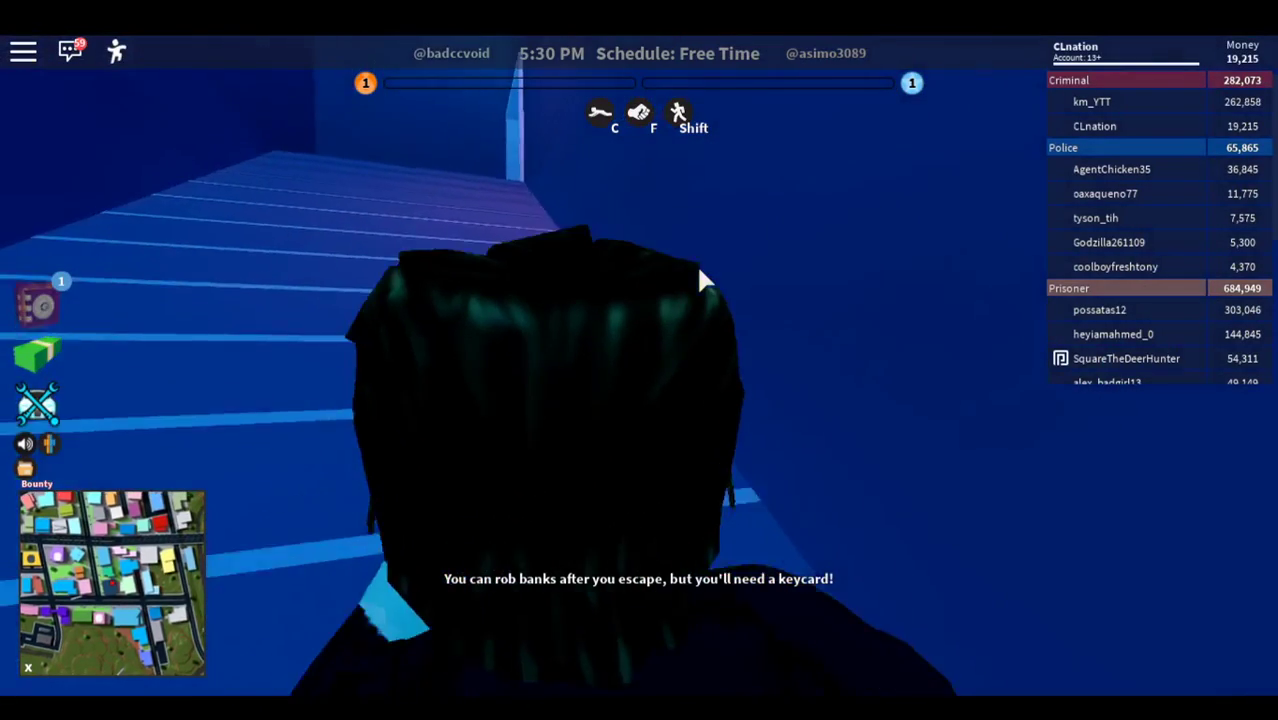
pyautogui.press('w')
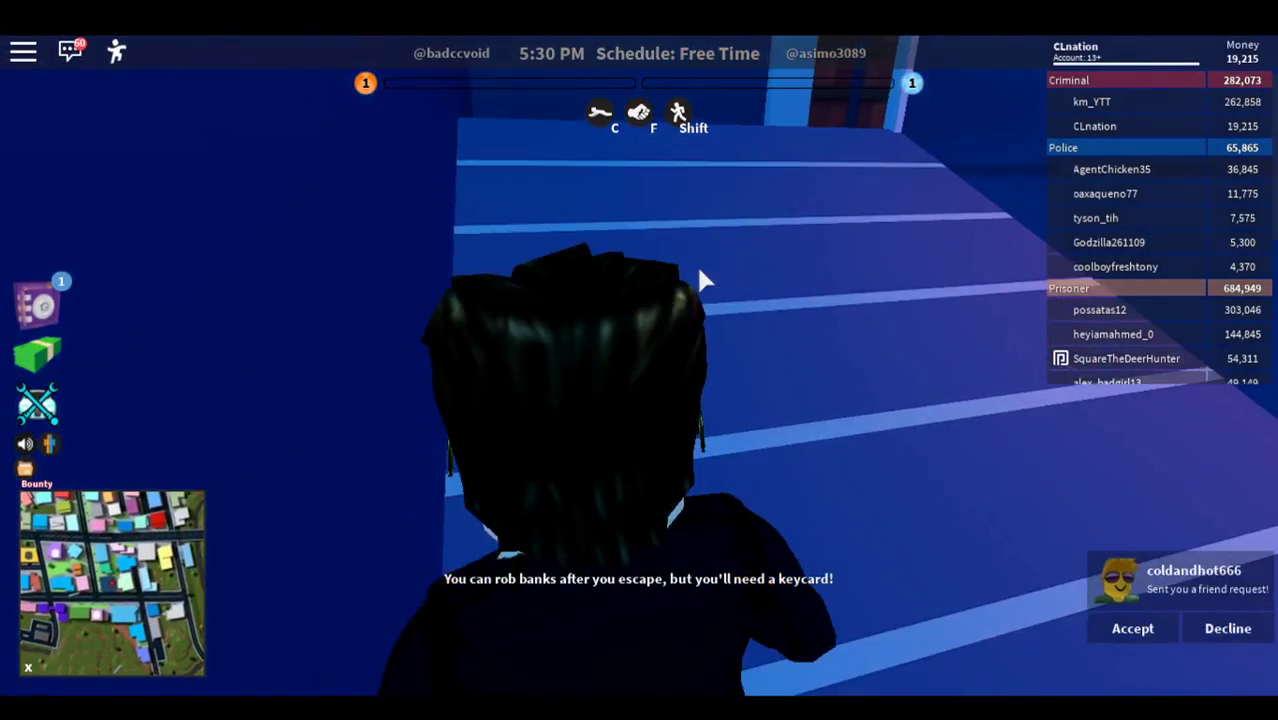
pyautogui.press('w')
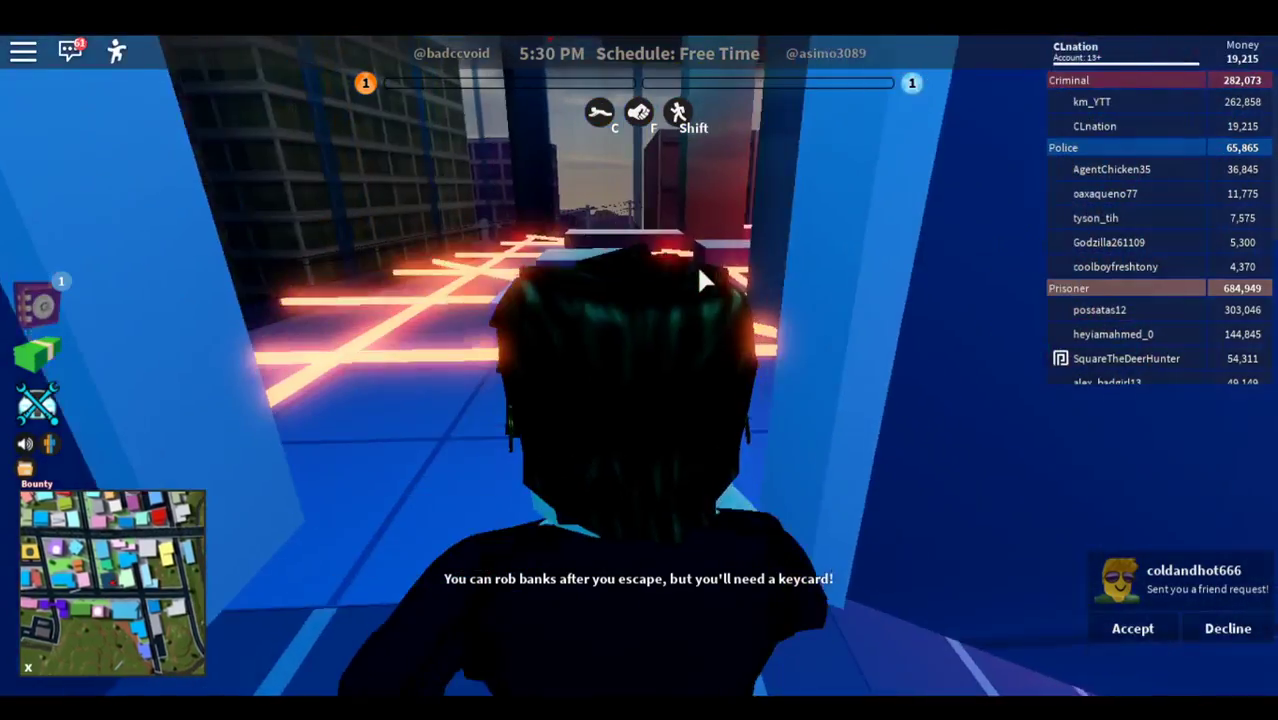
pyautogui.press('w')
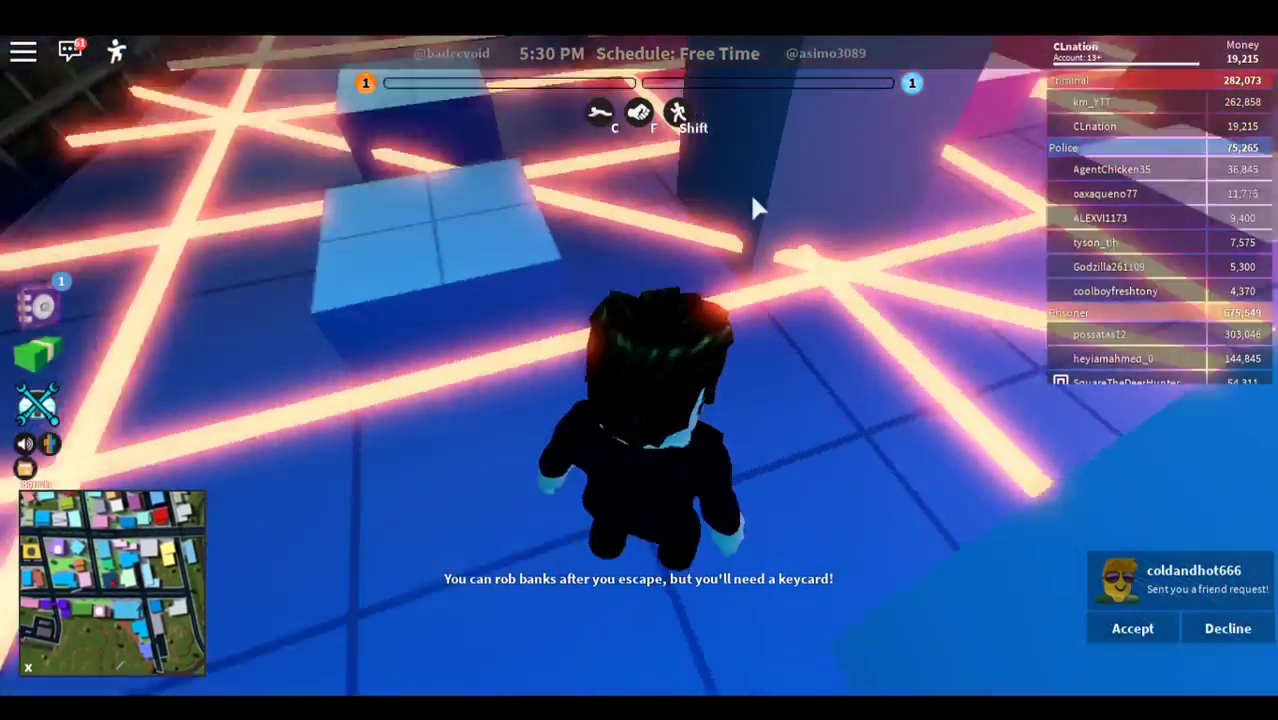
pyautogui.press('space')
pyautogui.press('w')
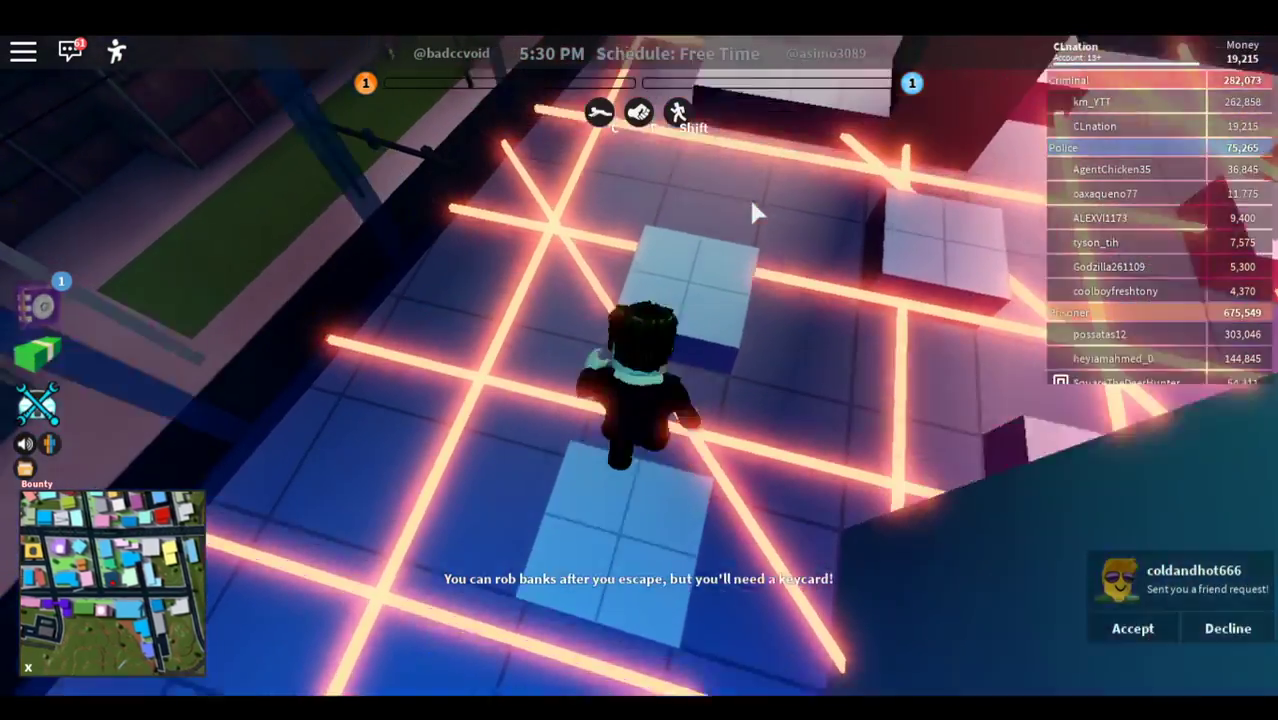
pyautogui.press('space')
pyautogui.press('w')
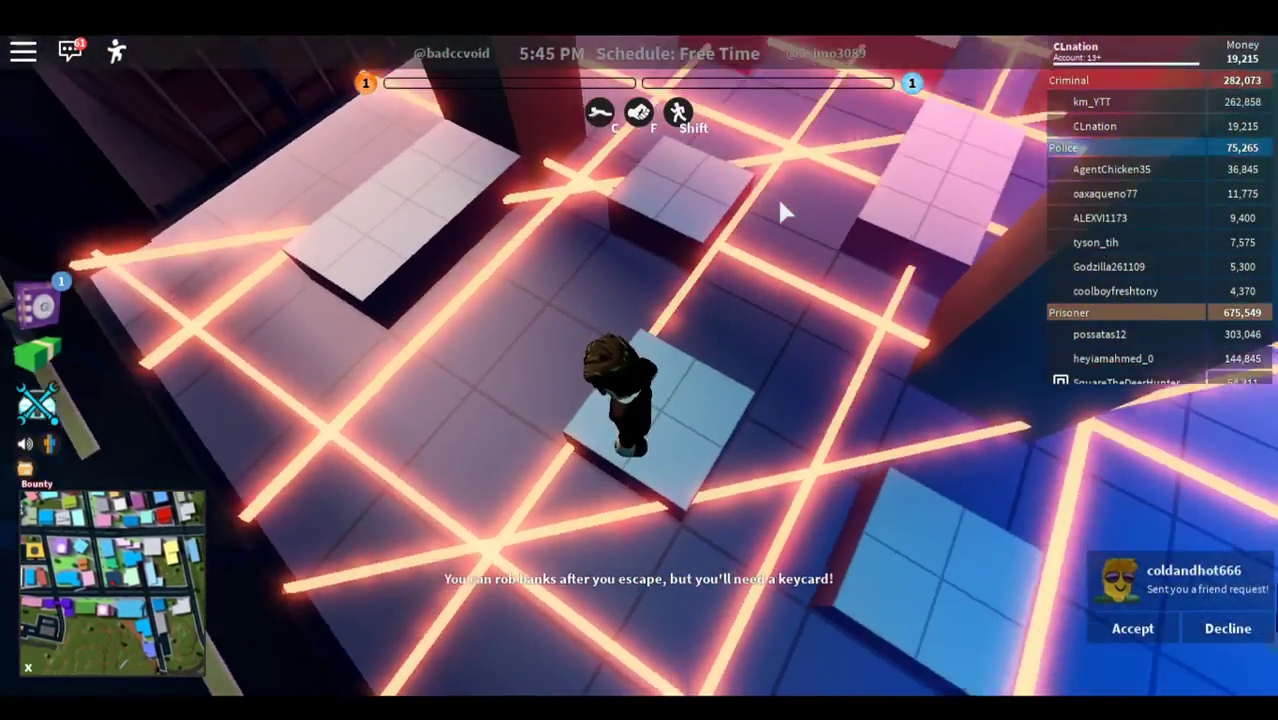
pyautogui.press('space')
# Step: Jump across the remaining pink blocks and leave the laser room toward the staircase
pyautogui.press('w')
pyautogui.press('space')
pyautogui.press('w')
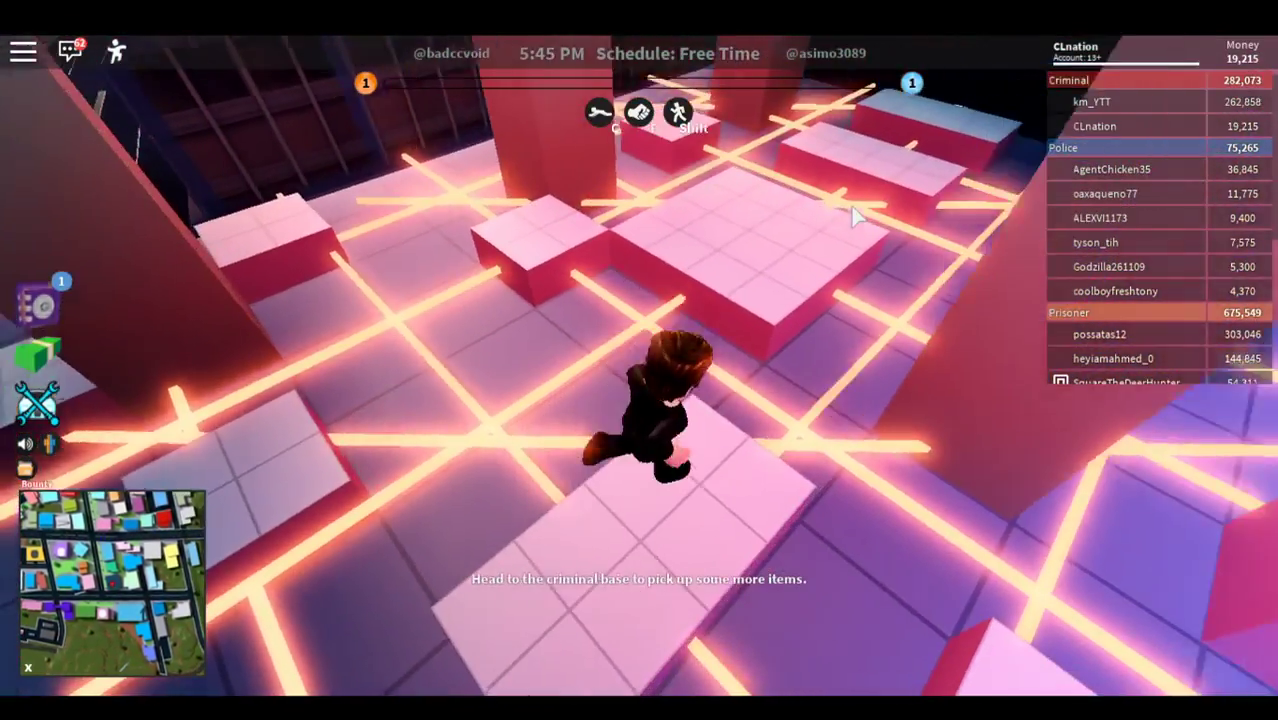
pyautogui.press('space')
pyautogui.press('w')
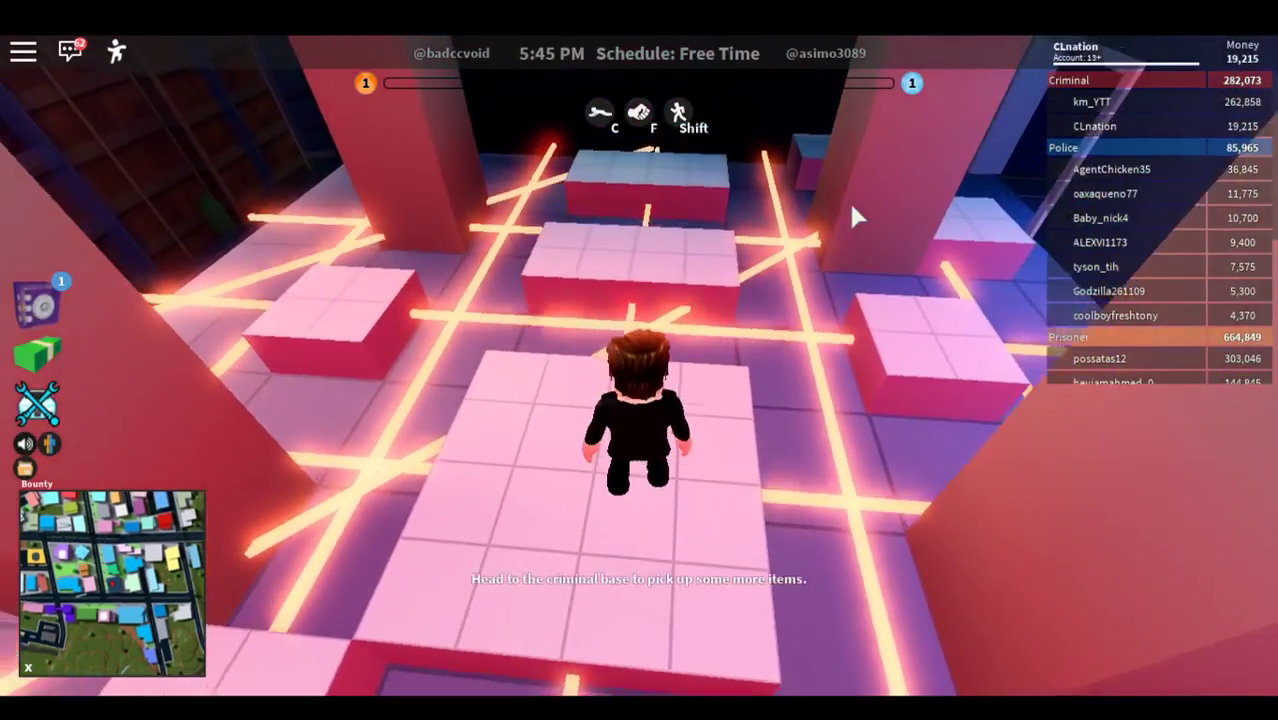
pyautogui.press('space')
pyautogui.press('w')
pyautogui.press('space')
pyautogui.press('w')
pyautogui.press('space')
# Step: Run up the corridor stairs, through the lit doorway, and along the neon hallway
pyautogui.press('w')
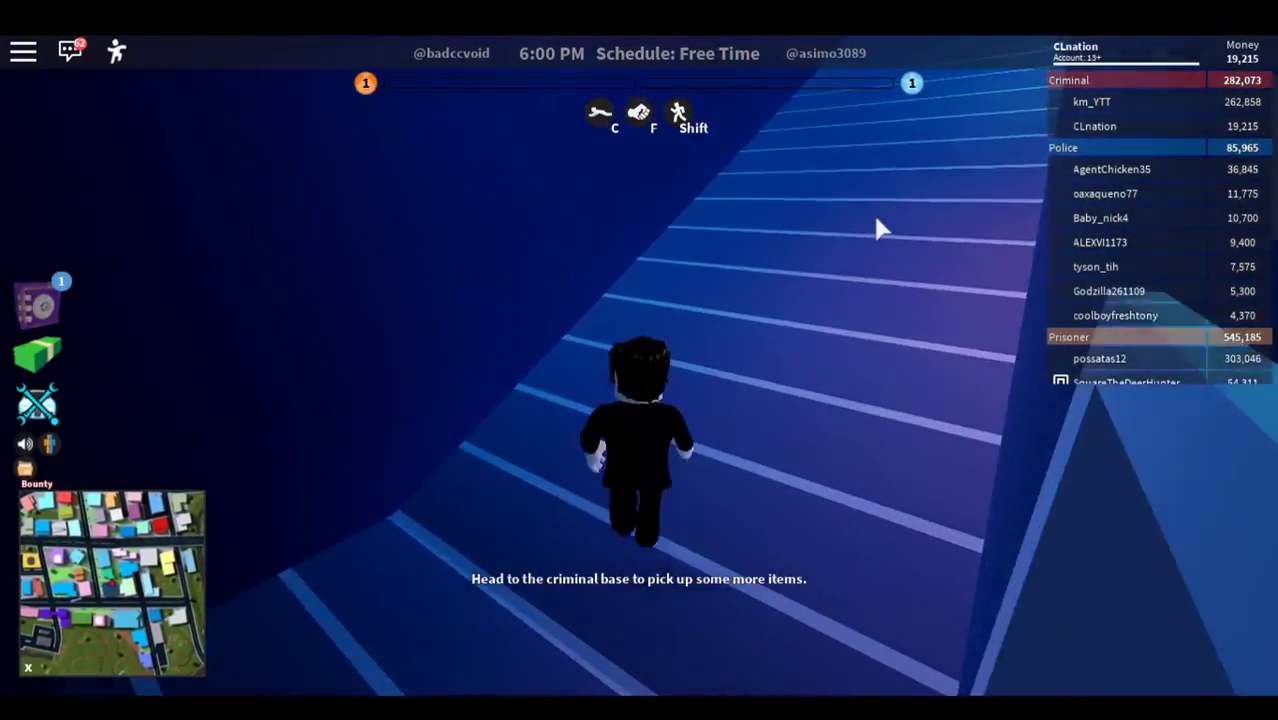
pyautogui.press('w')
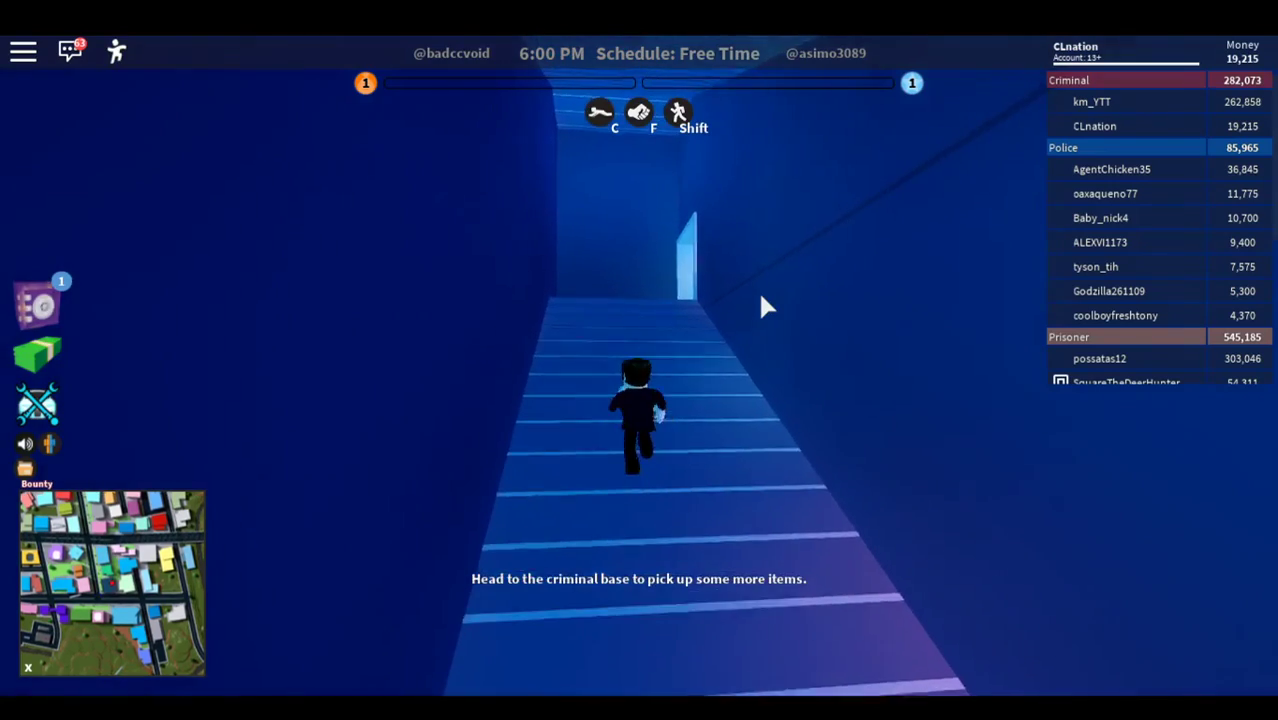
pyautogui.press('w')
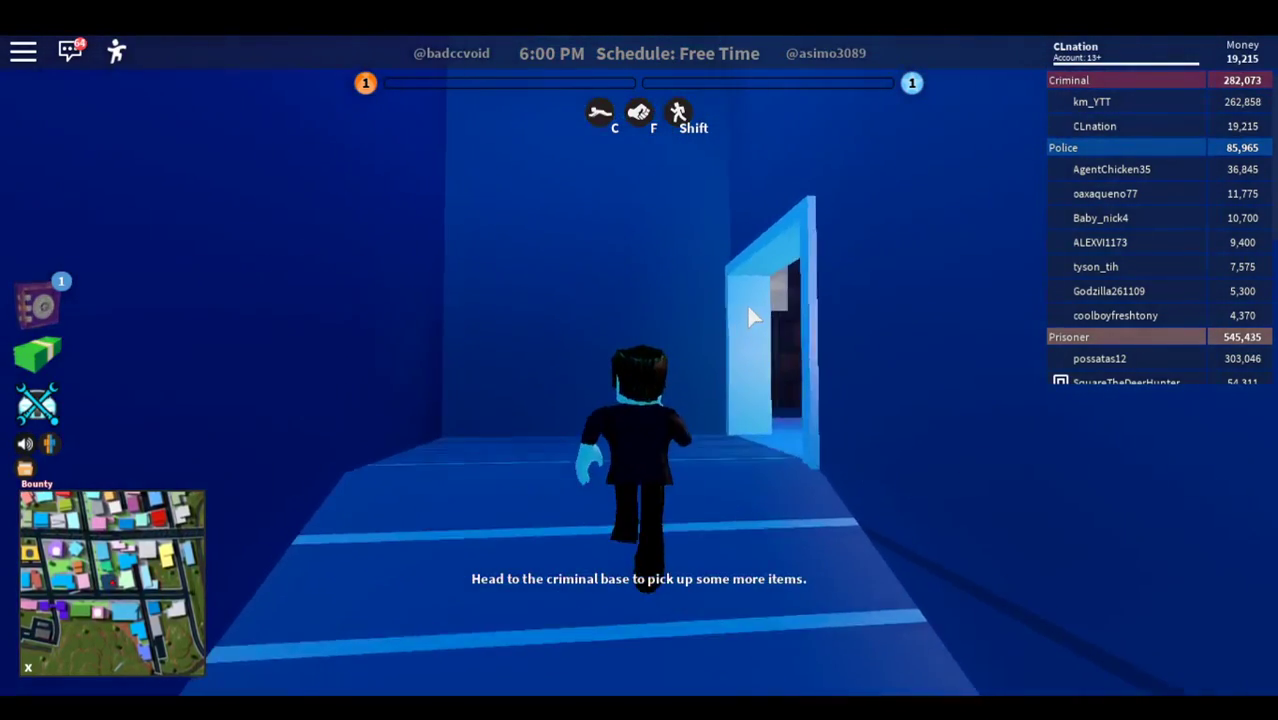
pyautogui.press('w')
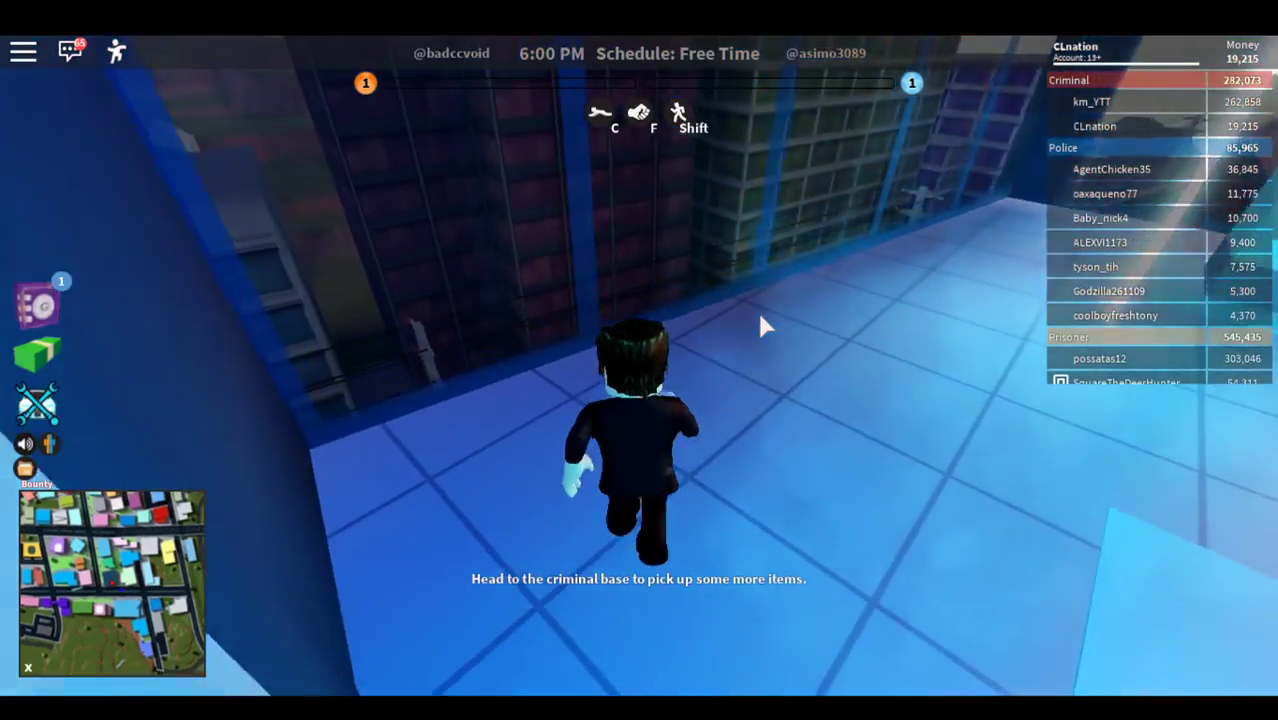
pyautogui.press('w')
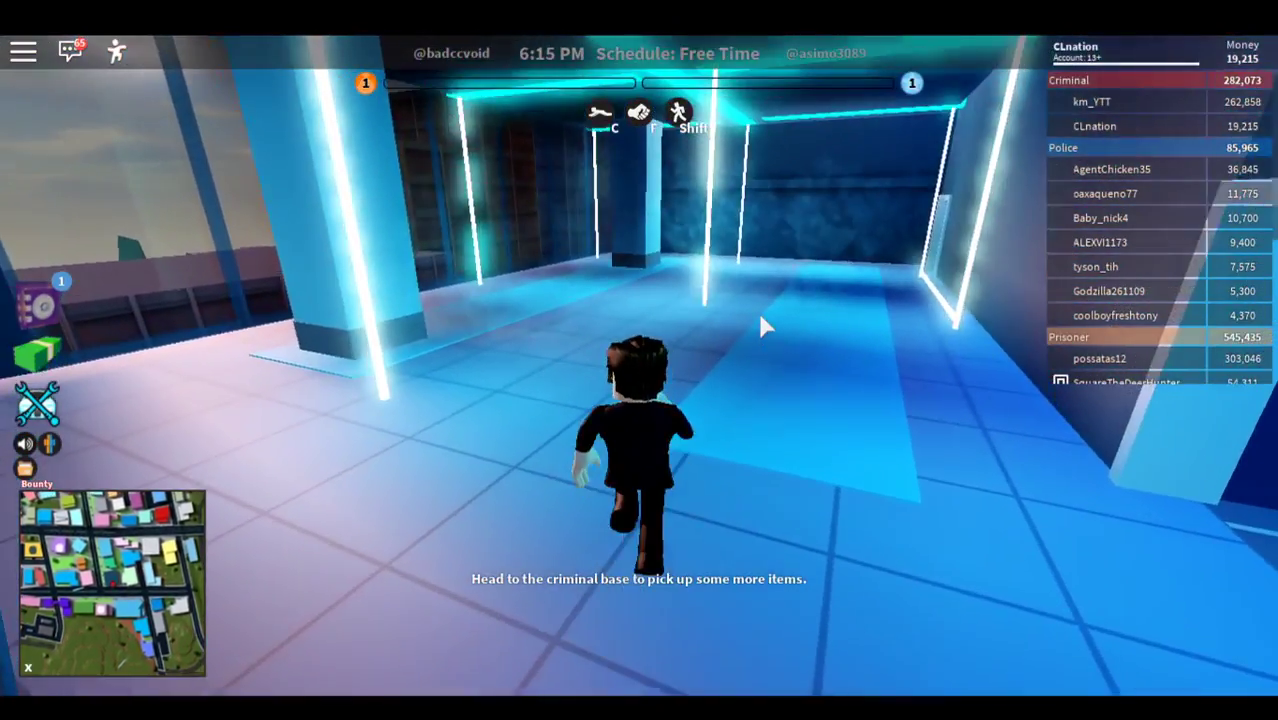
pyautogui.press('w')
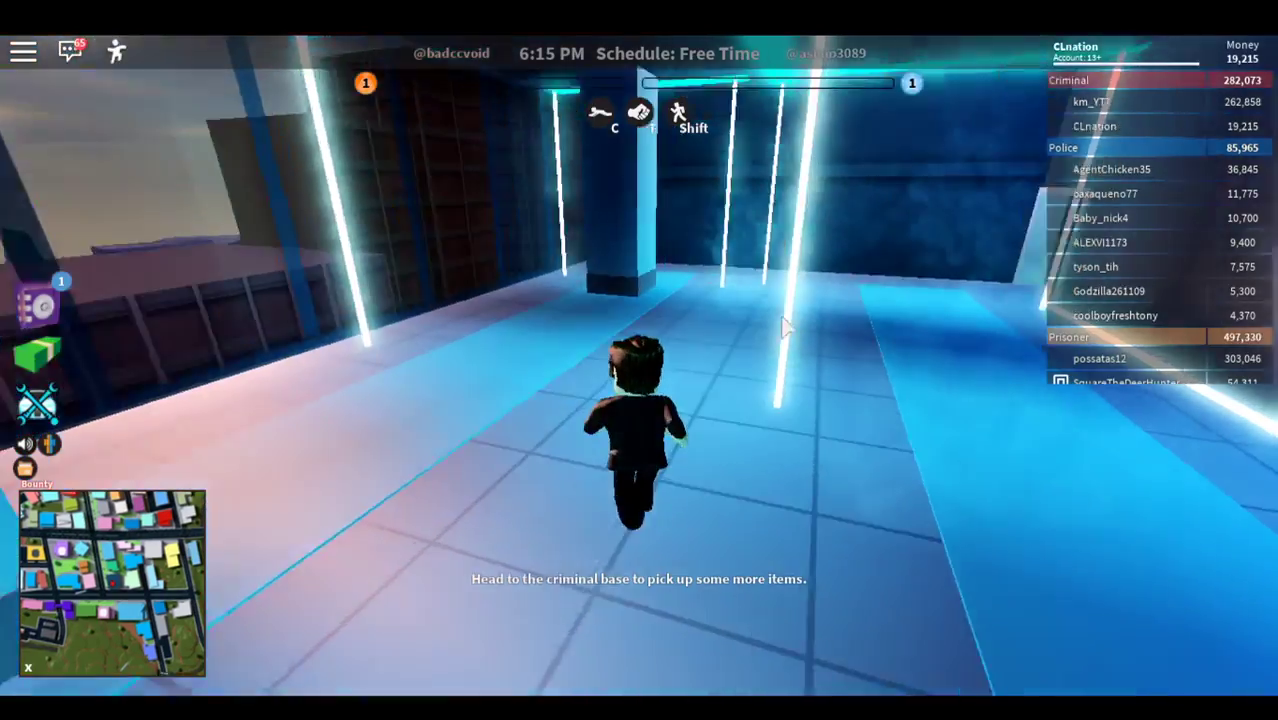
# Step: Enter the dark room, climb the lit staircase, and run along the upper corridor
pyautogui.press('w')
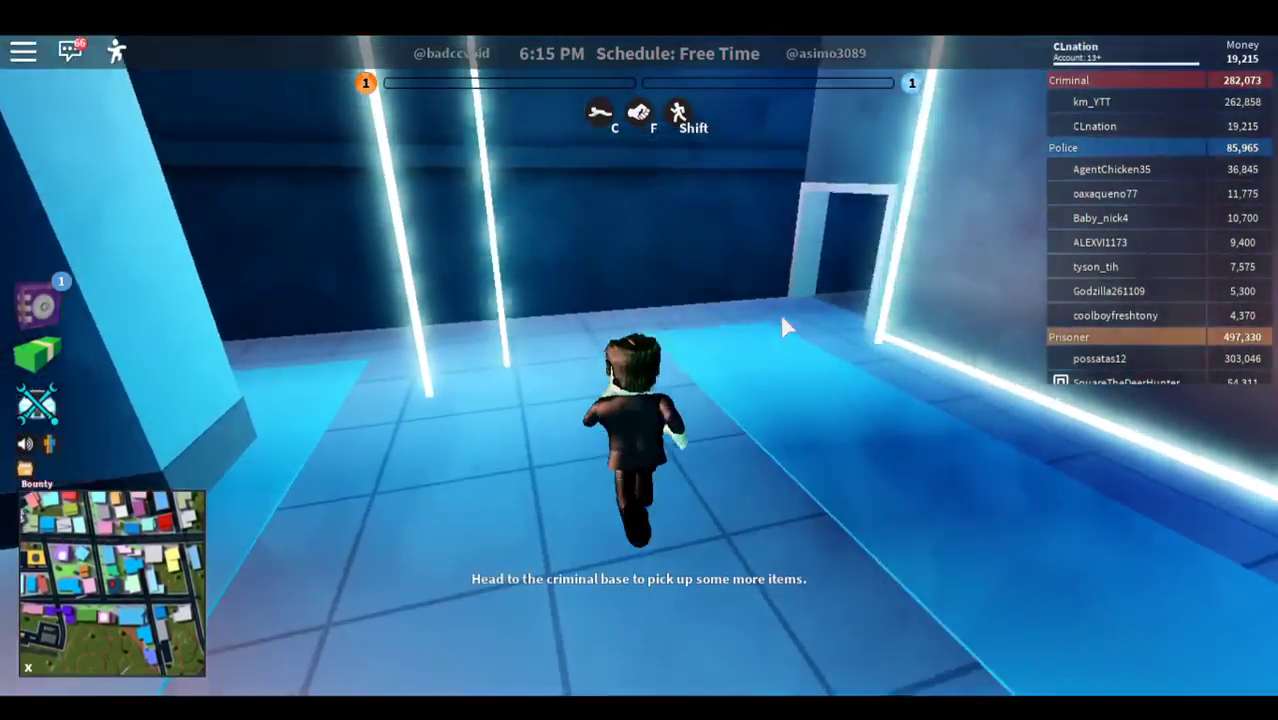
pyautogui.press('w')
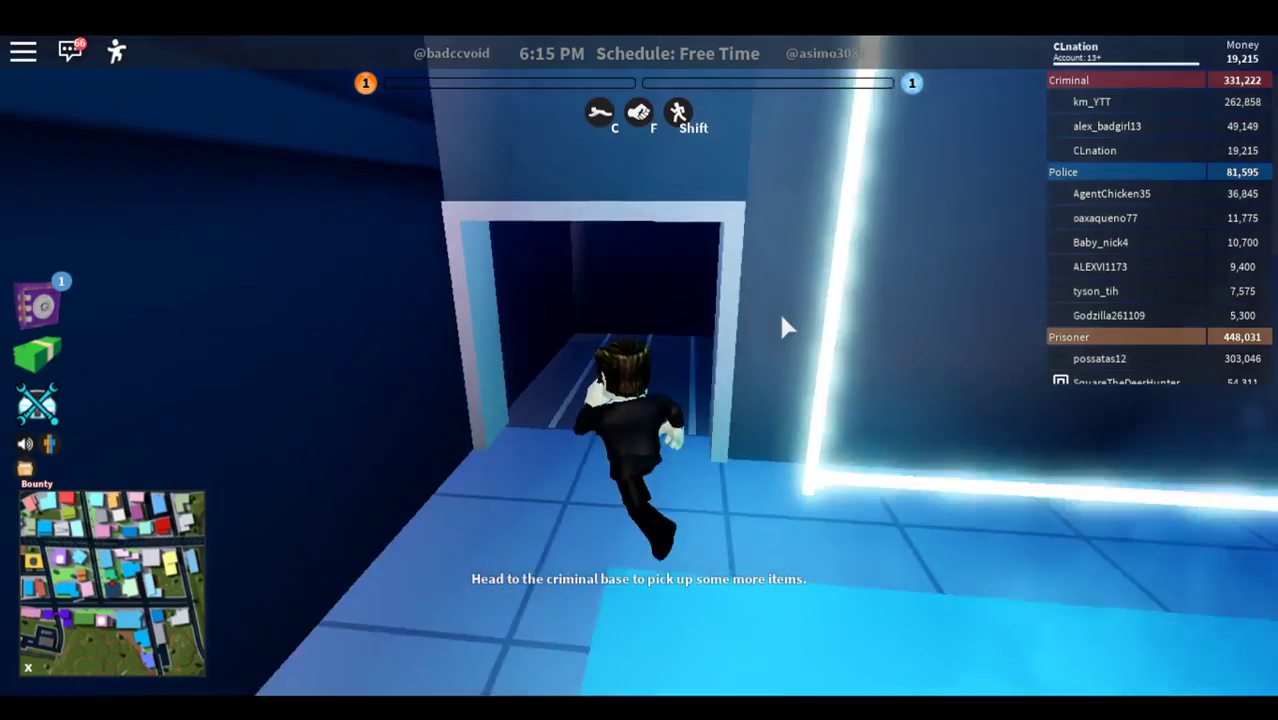
pyautogui.press('w')
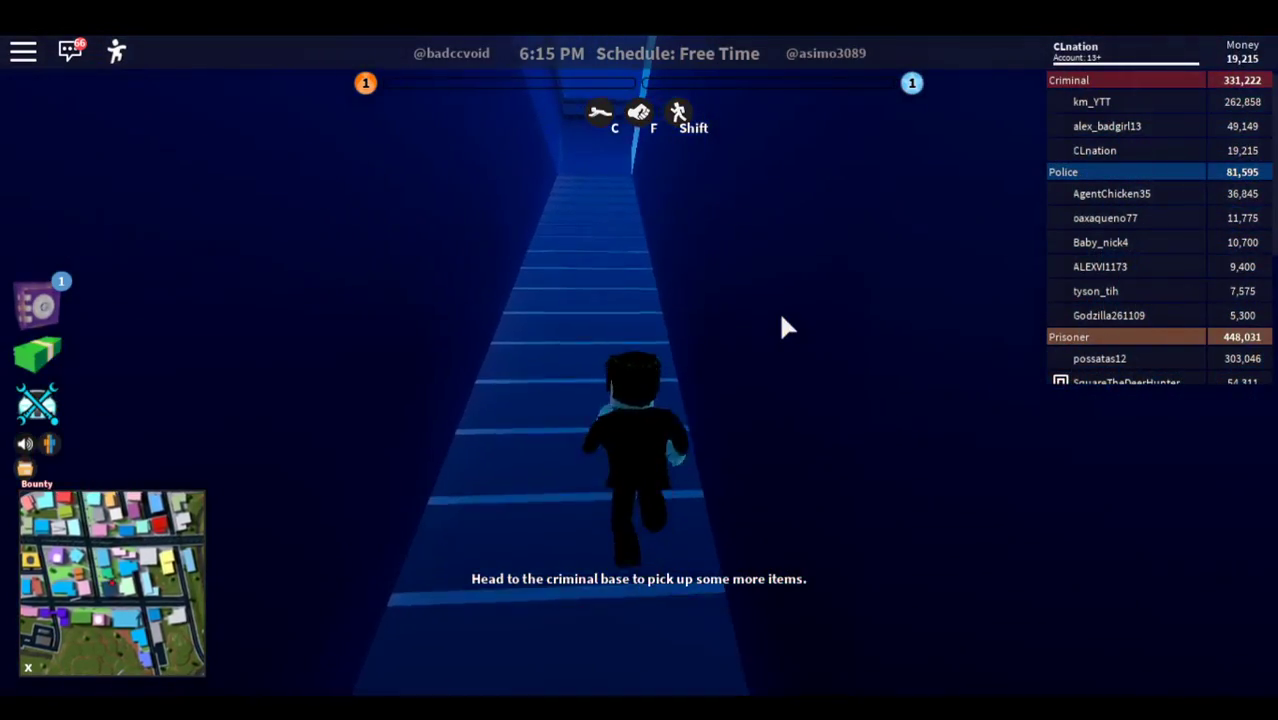
pyautogui.press('w')
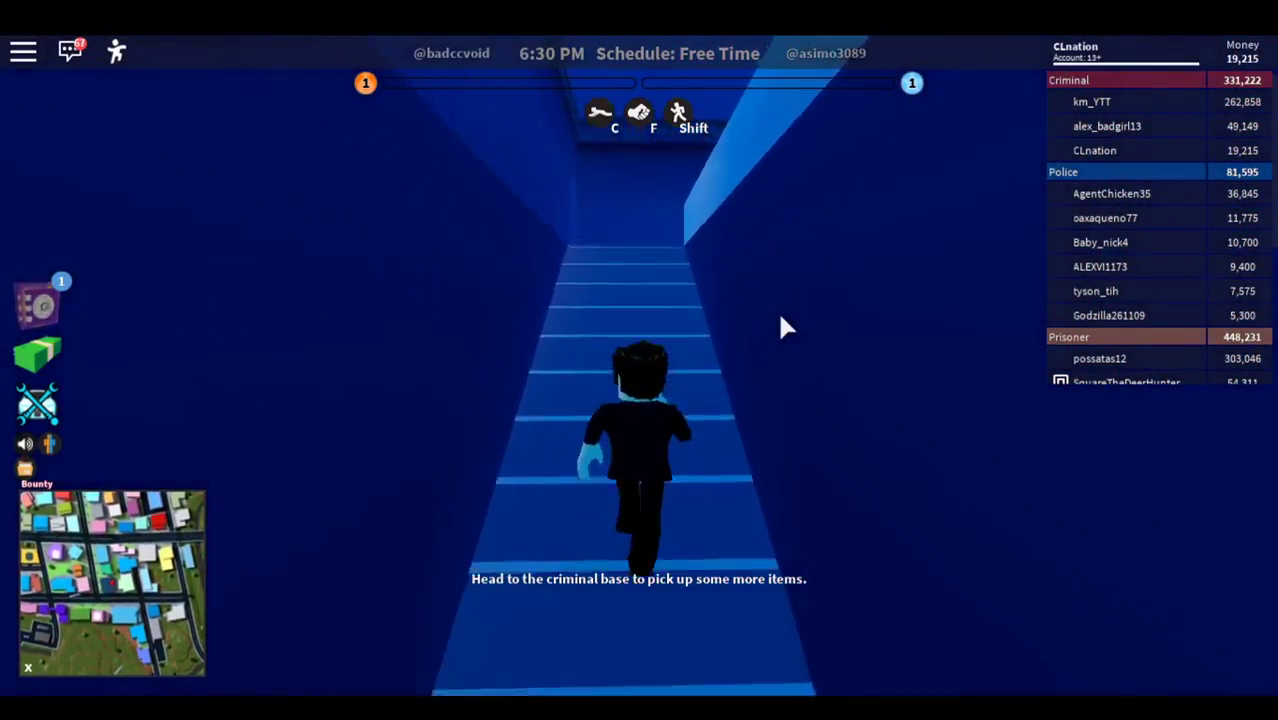
pyautogui.press('w')
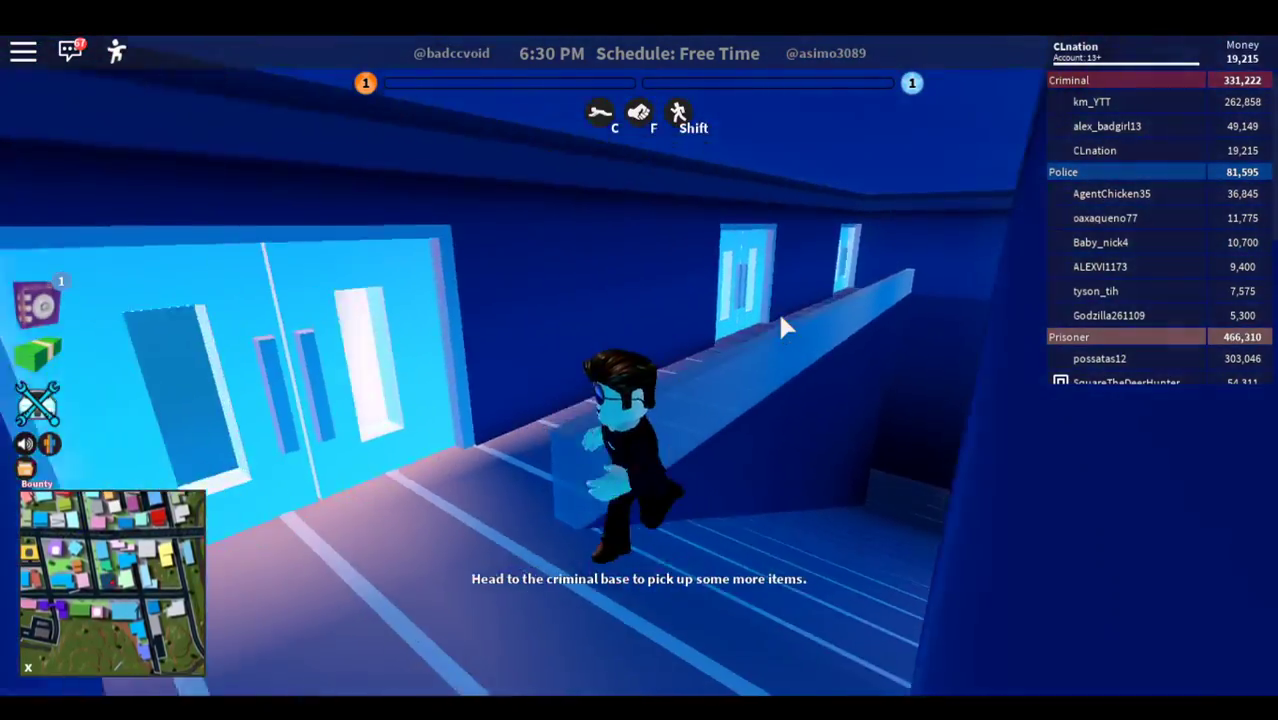
# Step: Exit onto the roof, fall past the sign onto the blue rooftop, and run to its edge
pyautogui.press('w')
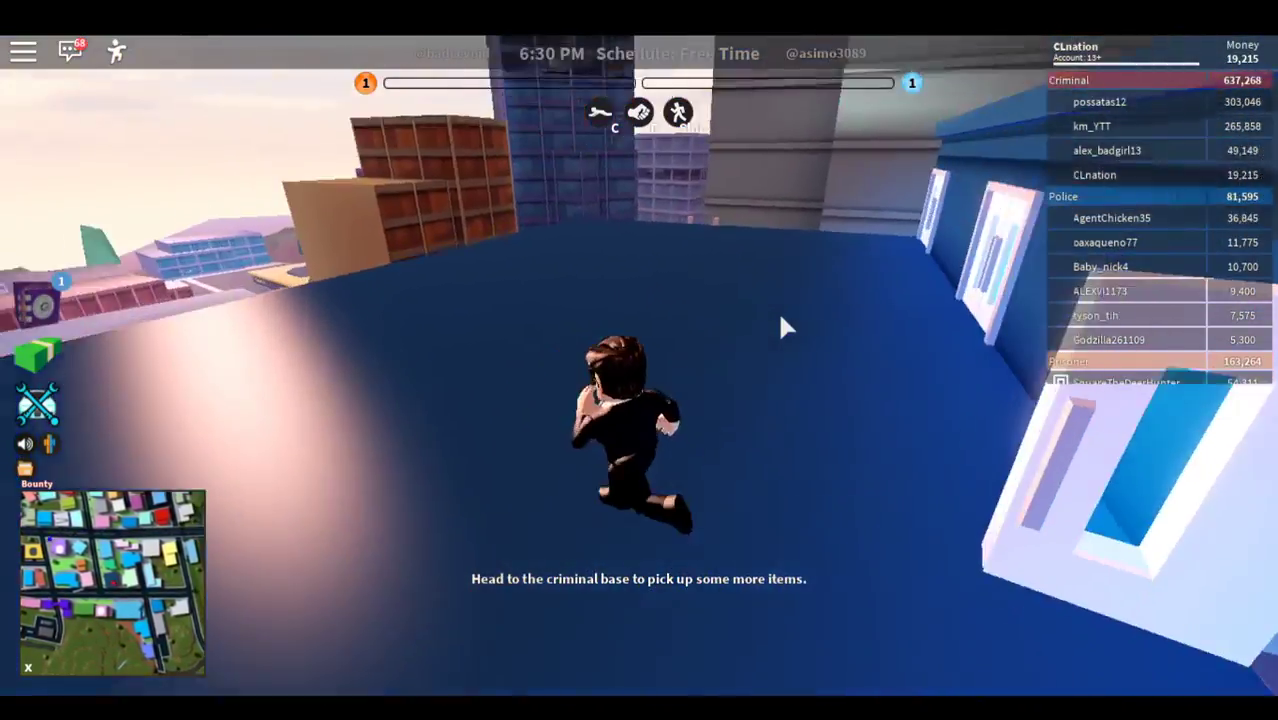
pyautogui.press('w')
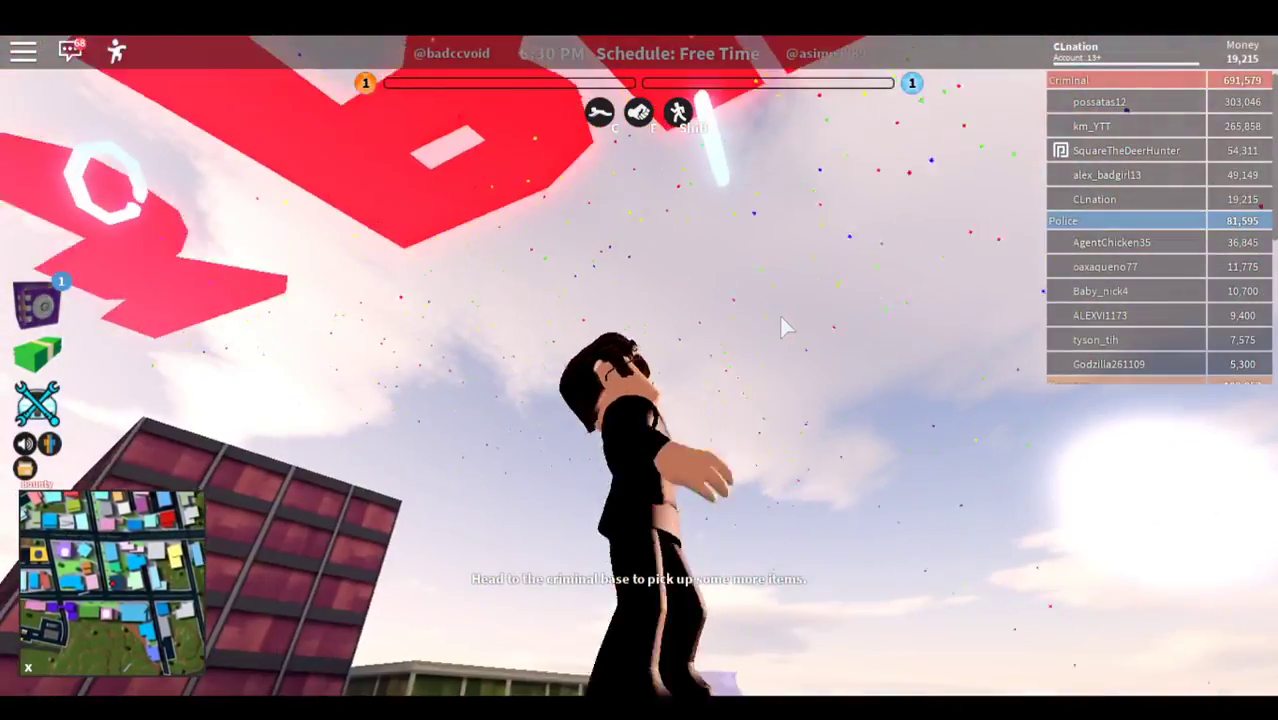
pyautogui.press('s')
pyautogui.press('w')
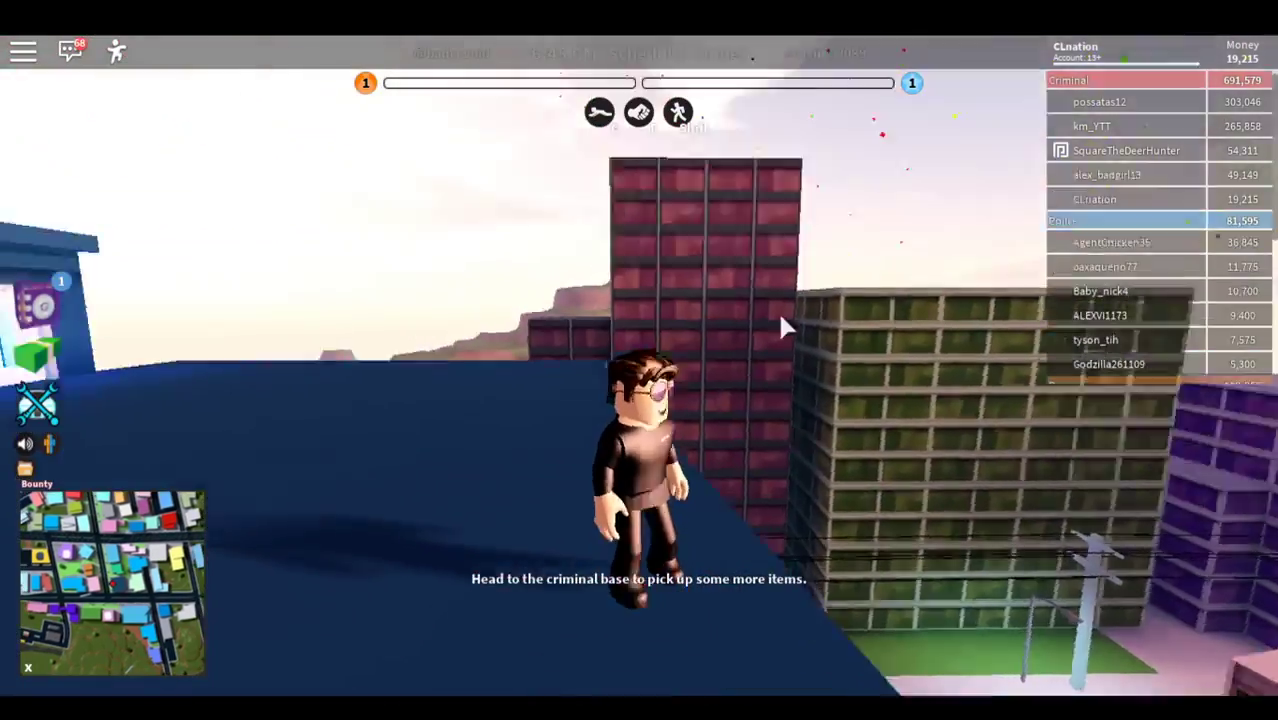
pyautogui.press('w')
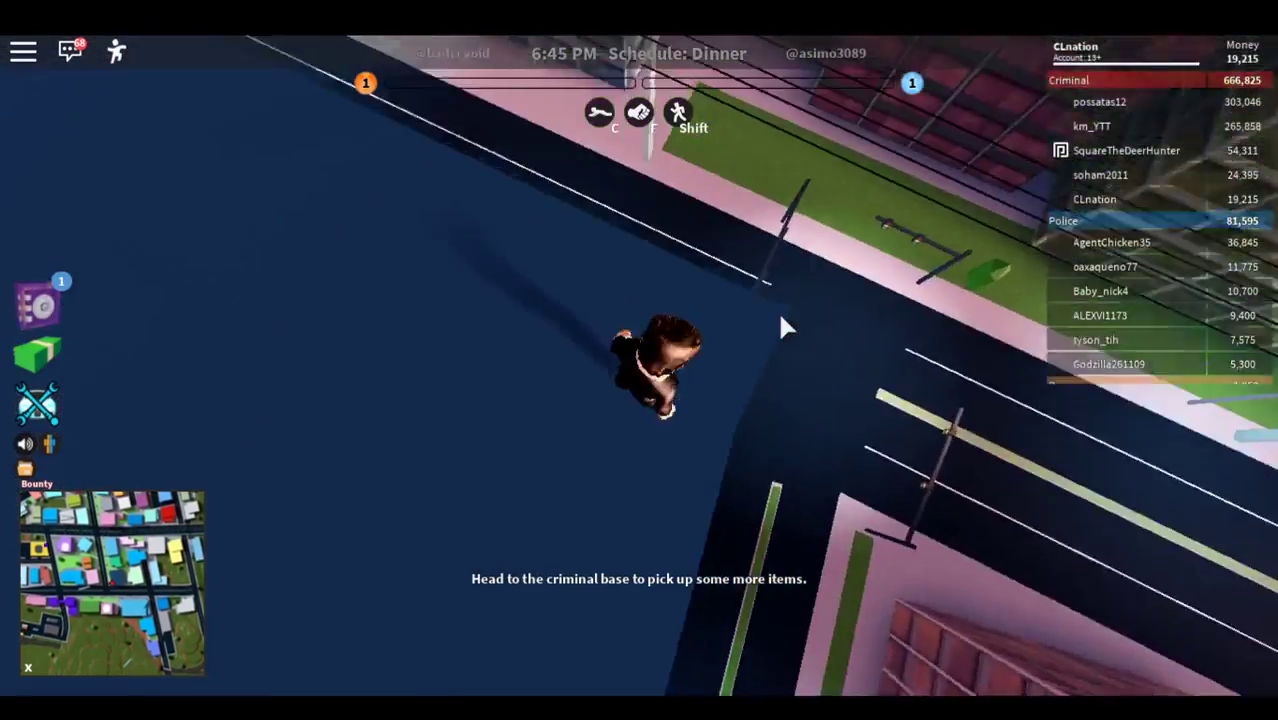
pyautogui.press('w')
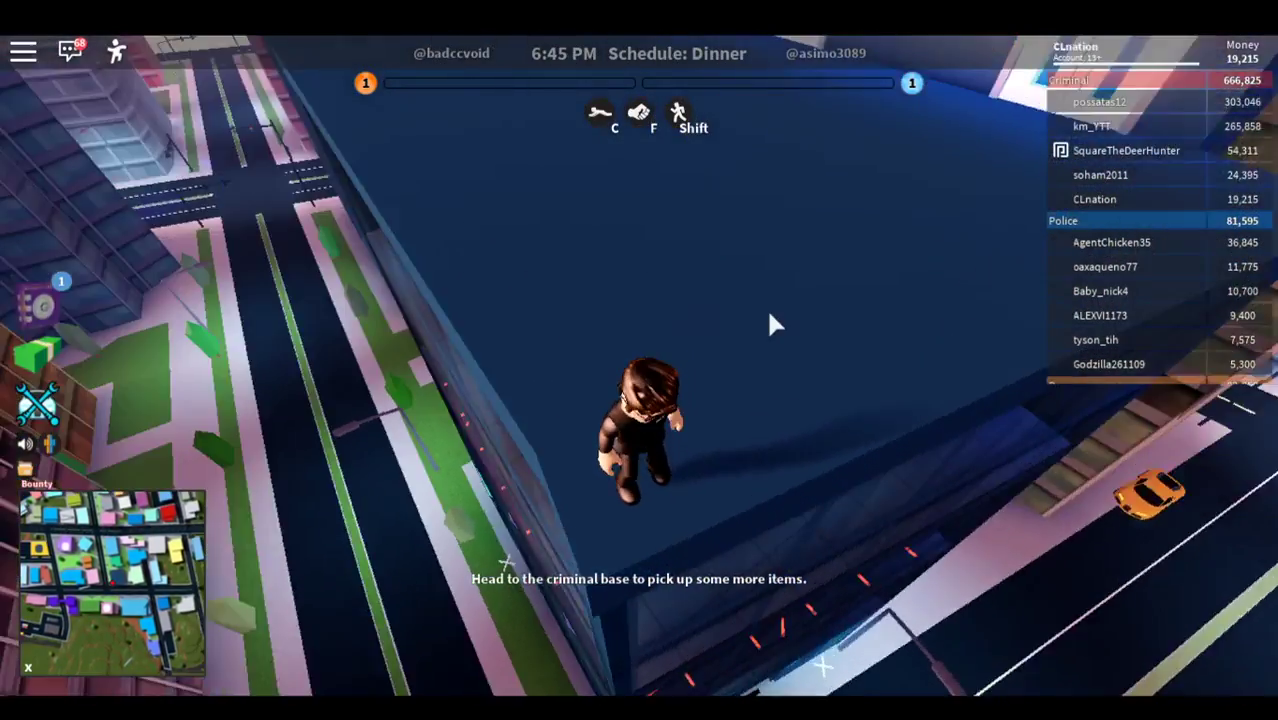
pyautogui.press('w')
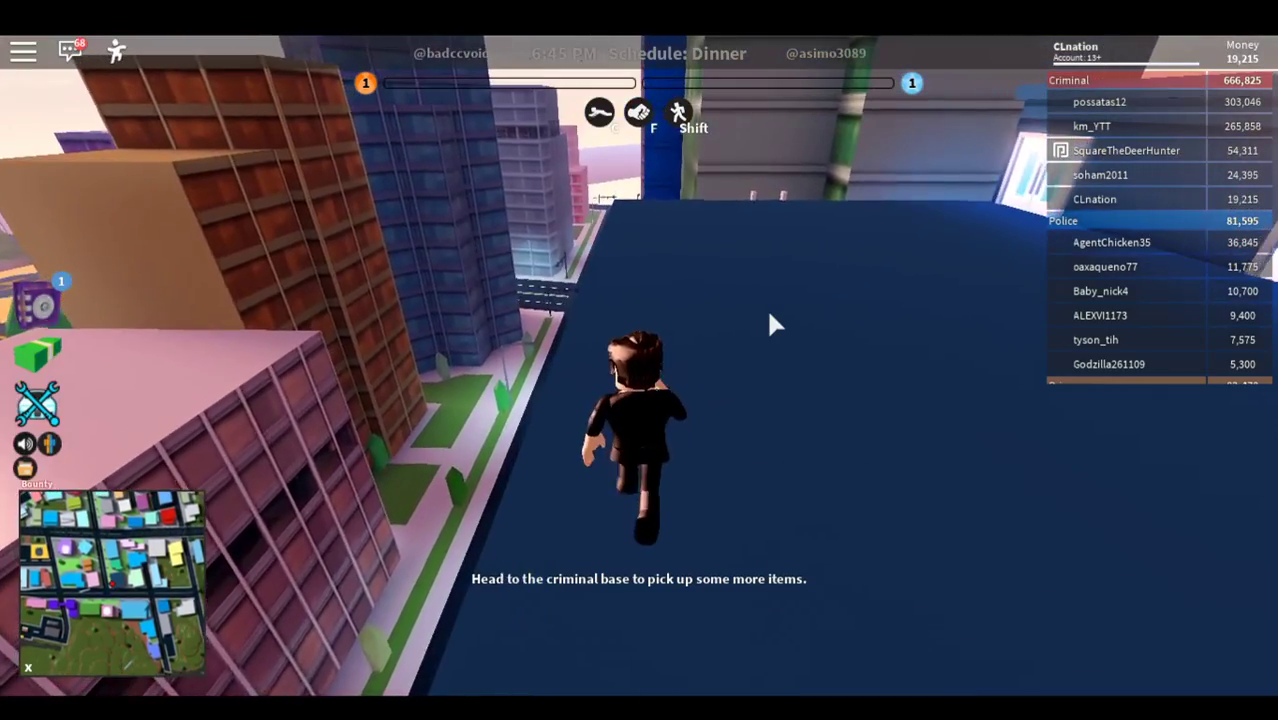
pyautogui.press('w')
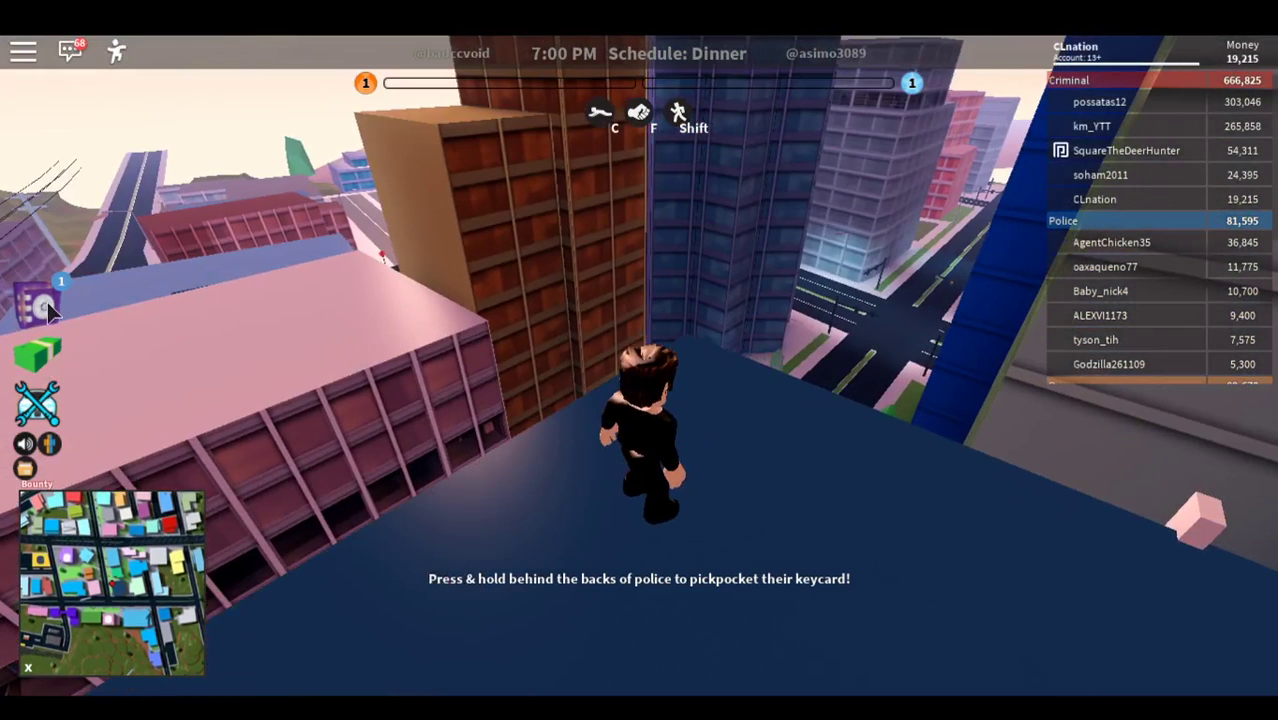
# Step: Buy the $500 Tier #1 safe, skip the reel to collect $250, and close the panel
pyautogui.click(40, 305)
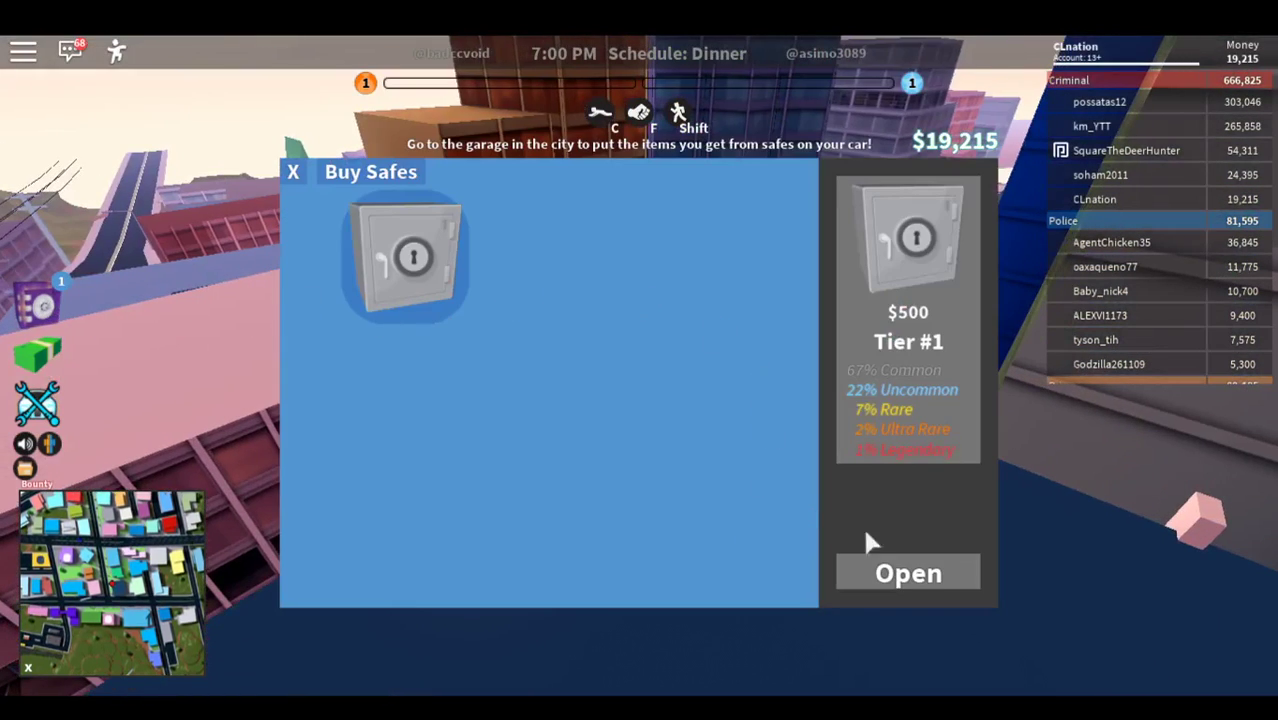
pyautogui.click(908, 574)
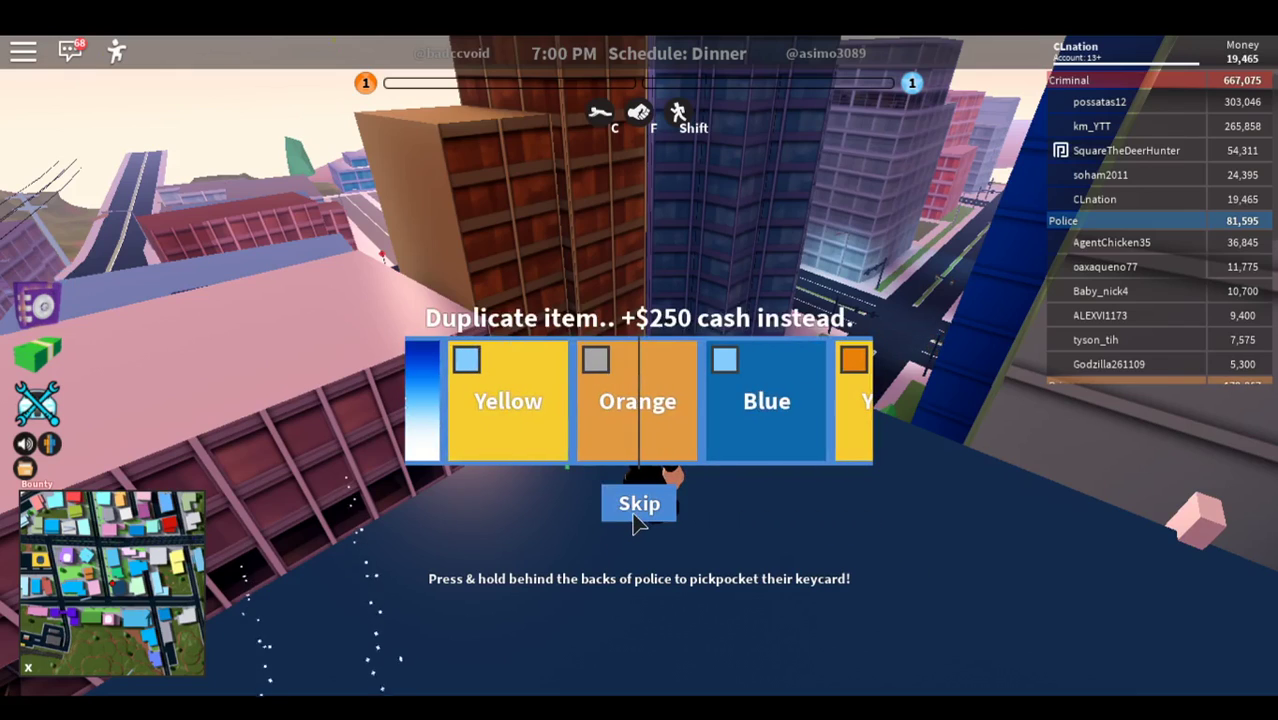
pyautogui.click(638, 504)
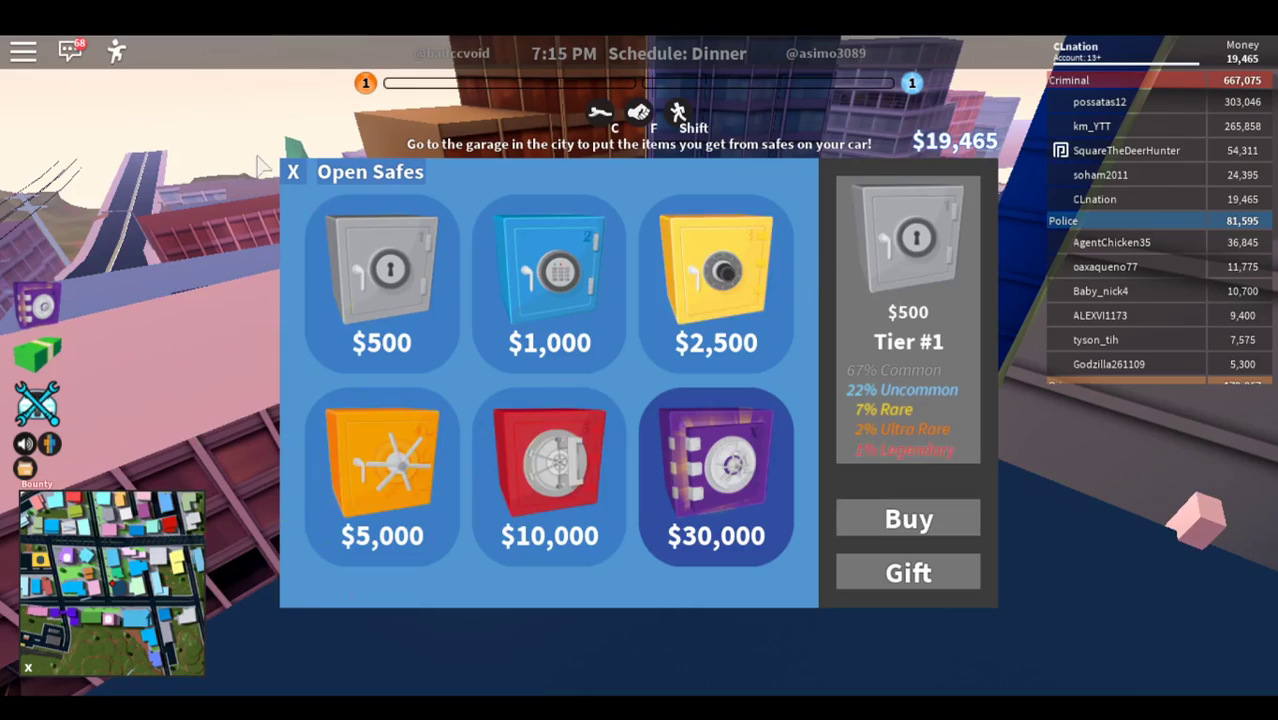
pyautogui.click(294, 179)
# Step: Drop off the rooftop, cross the grass, and run down the street into the machines building
pyautogui.press('w')
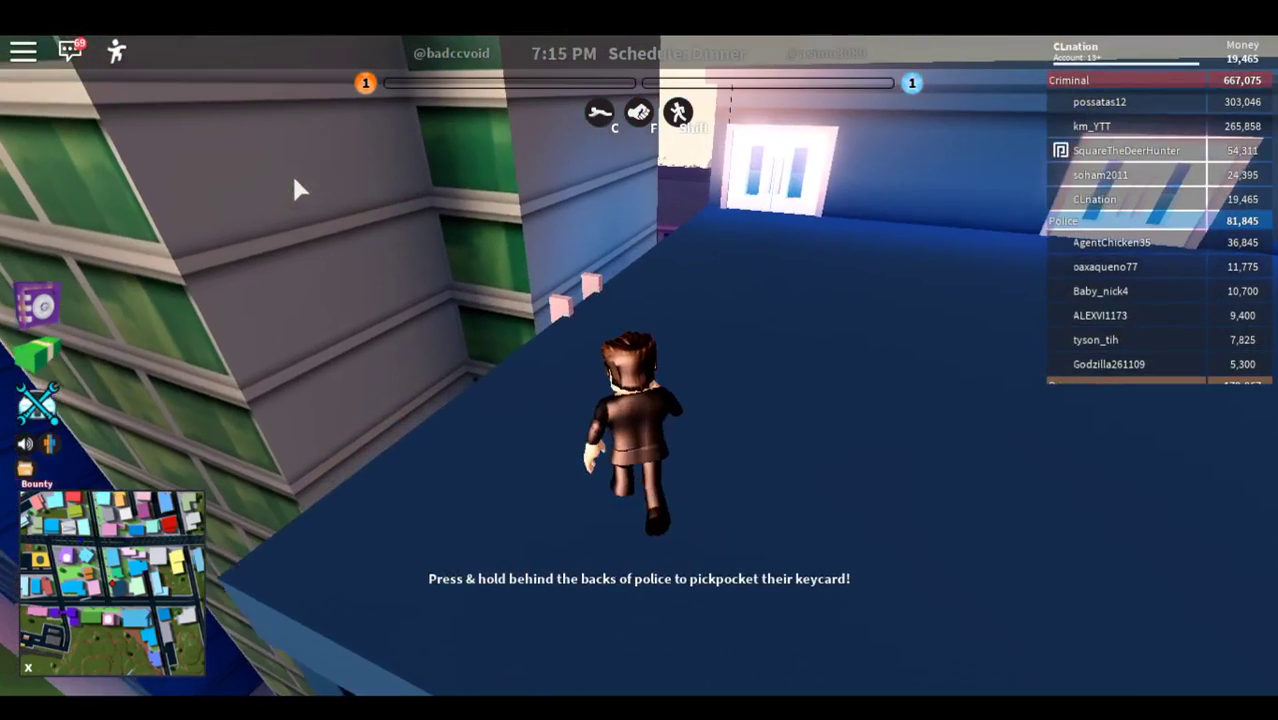
pyautogui.press('w')
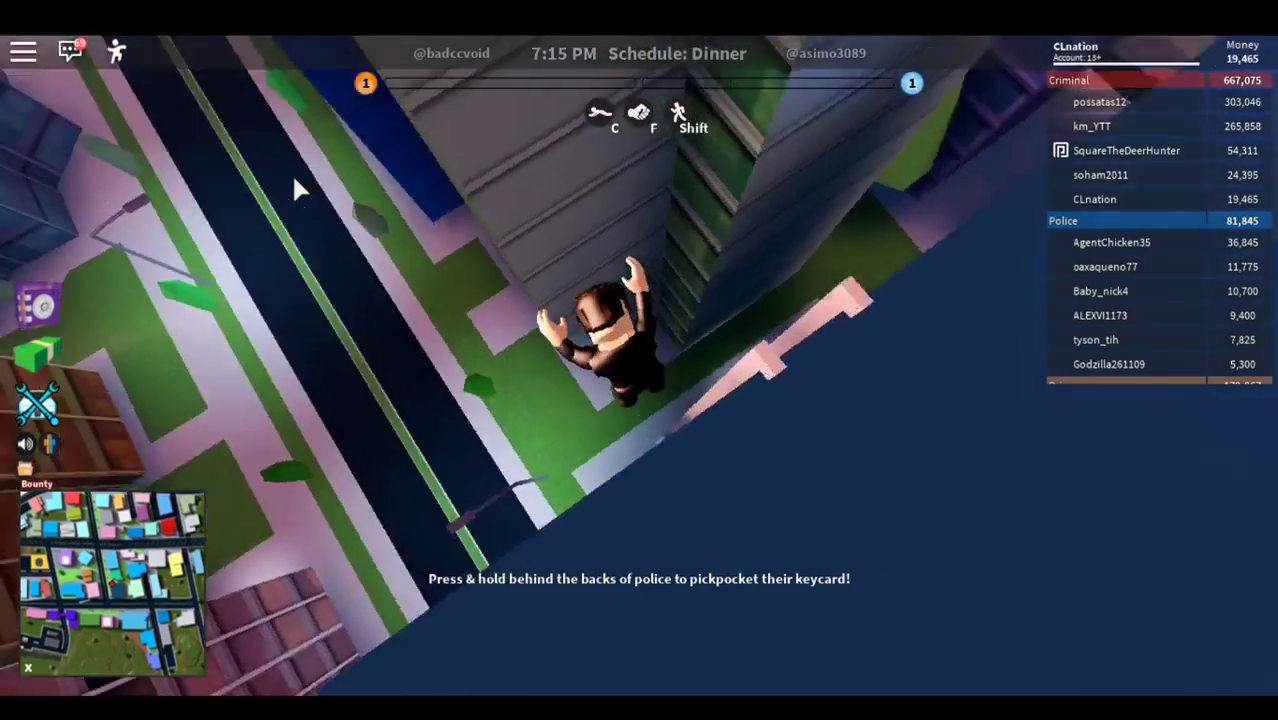
pyautogui.press('w')
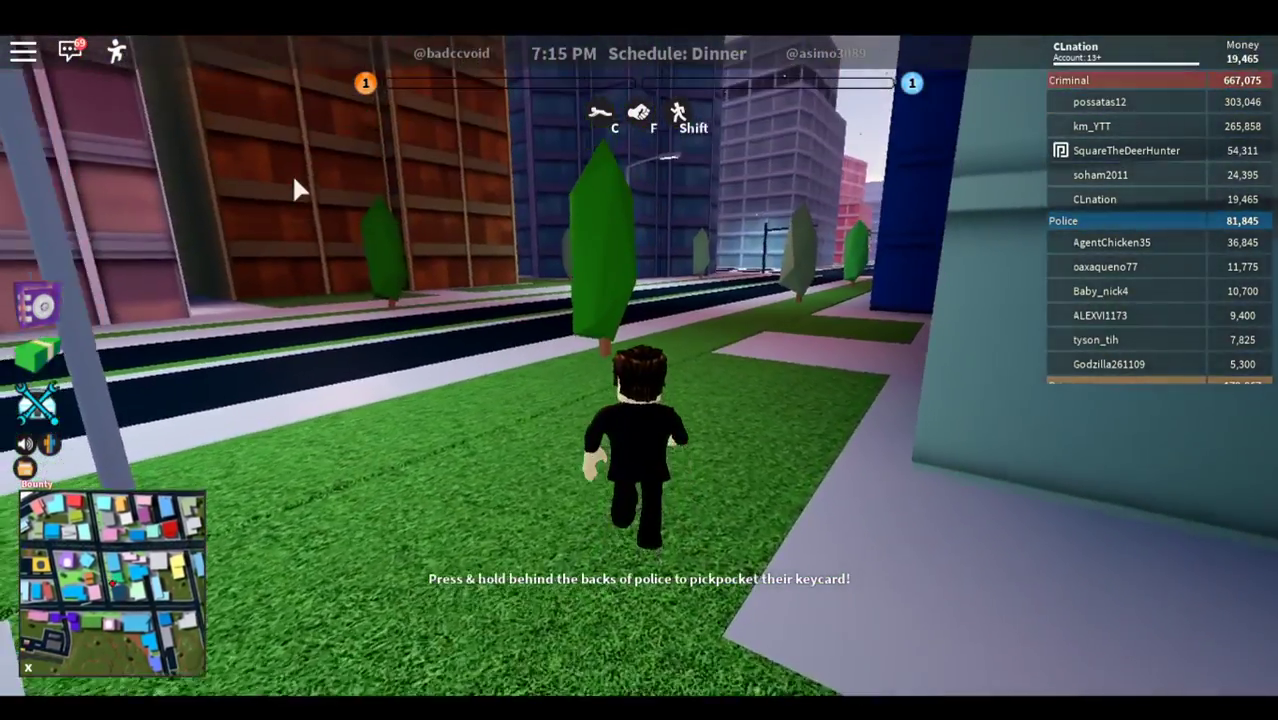
pyautogui.press('s')
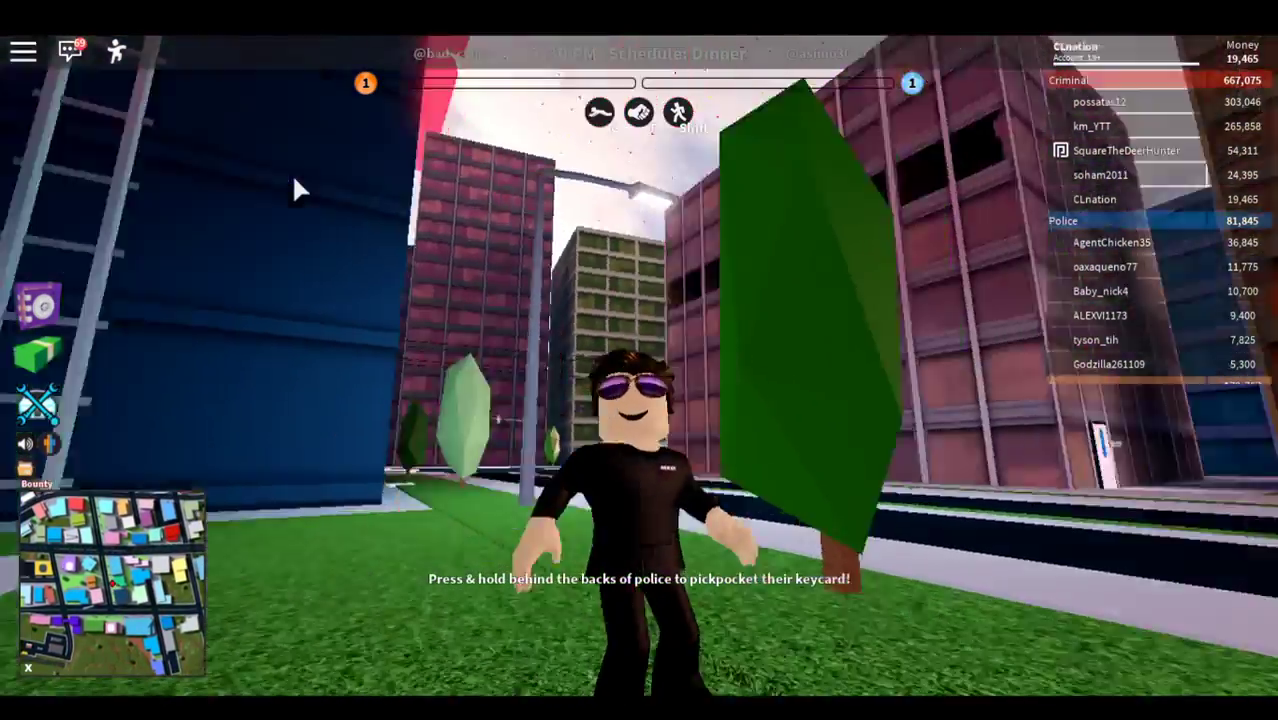
pyautogui.press('a')
pyautogui.press('w')
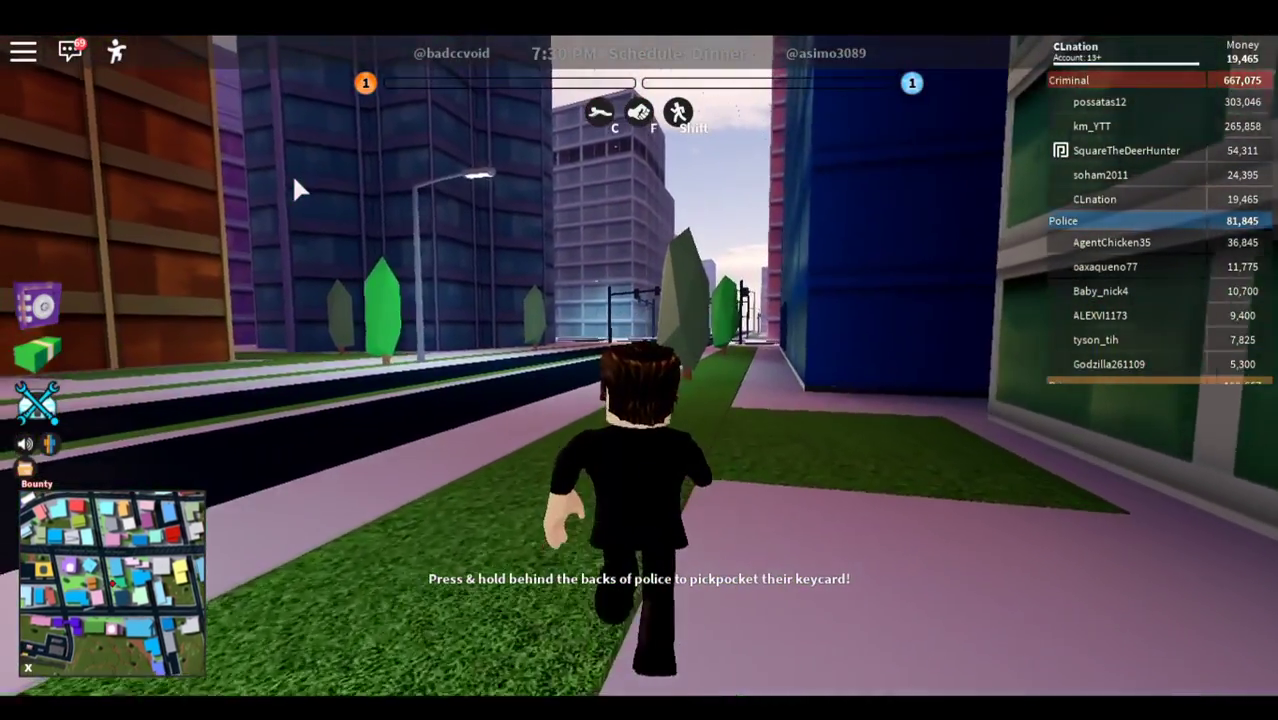
pyautogui.press('w')
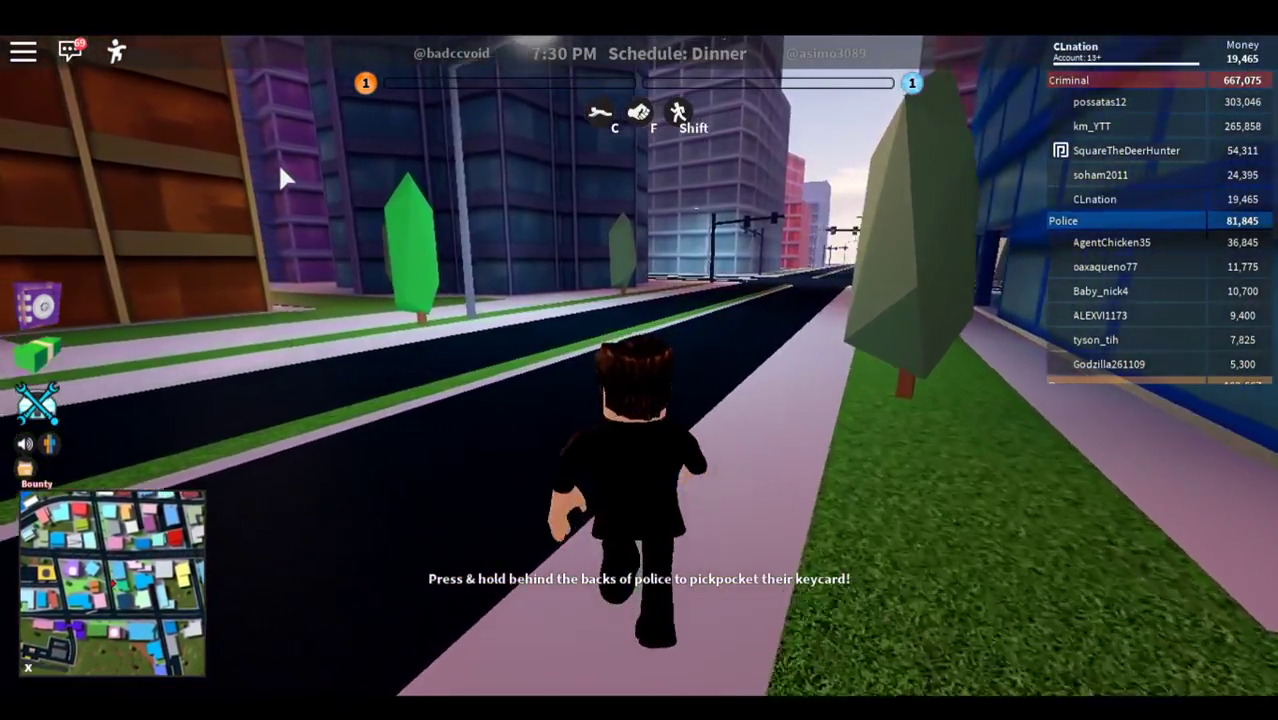
pyautogui.press('w')
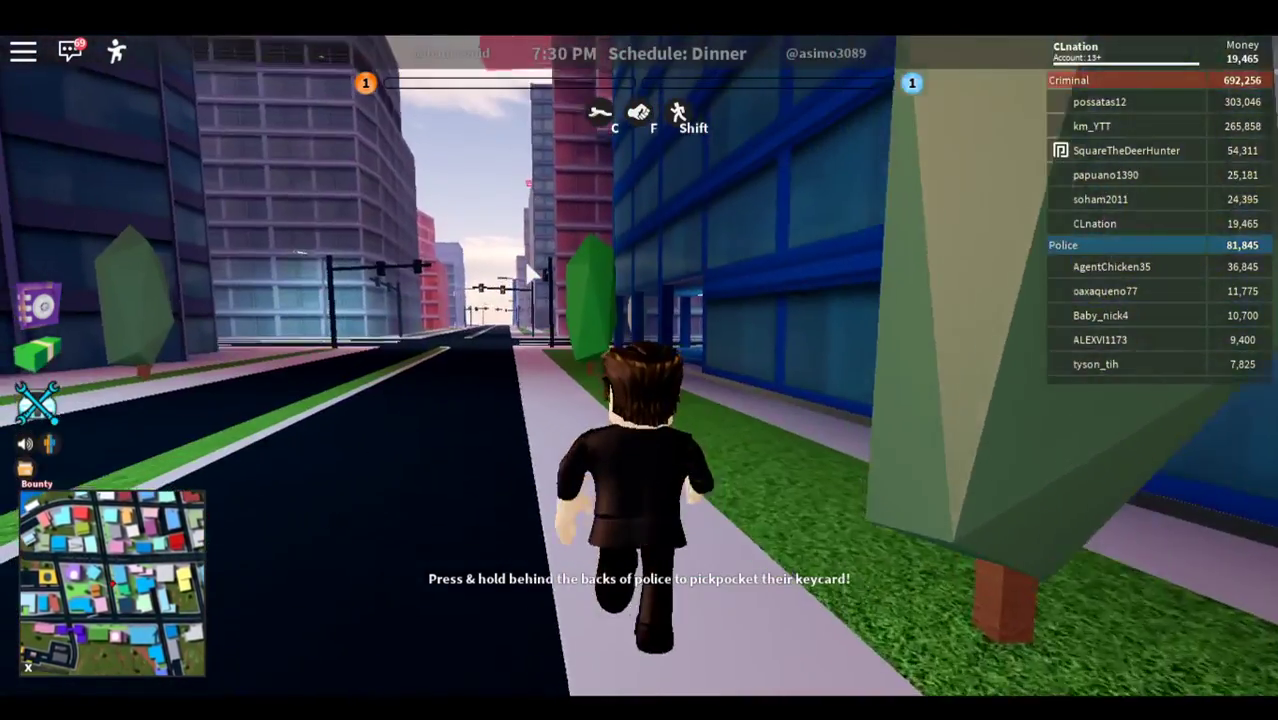
pyautogui.press('w')
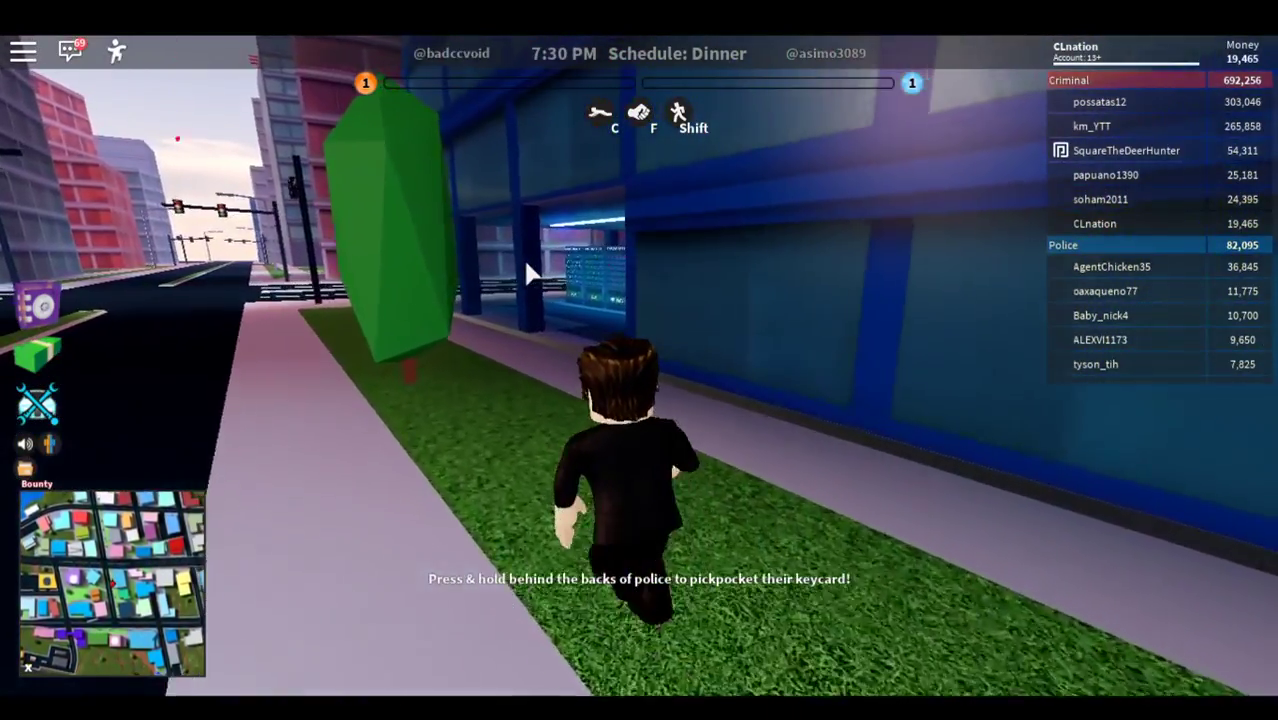
pyautogui.press('w')
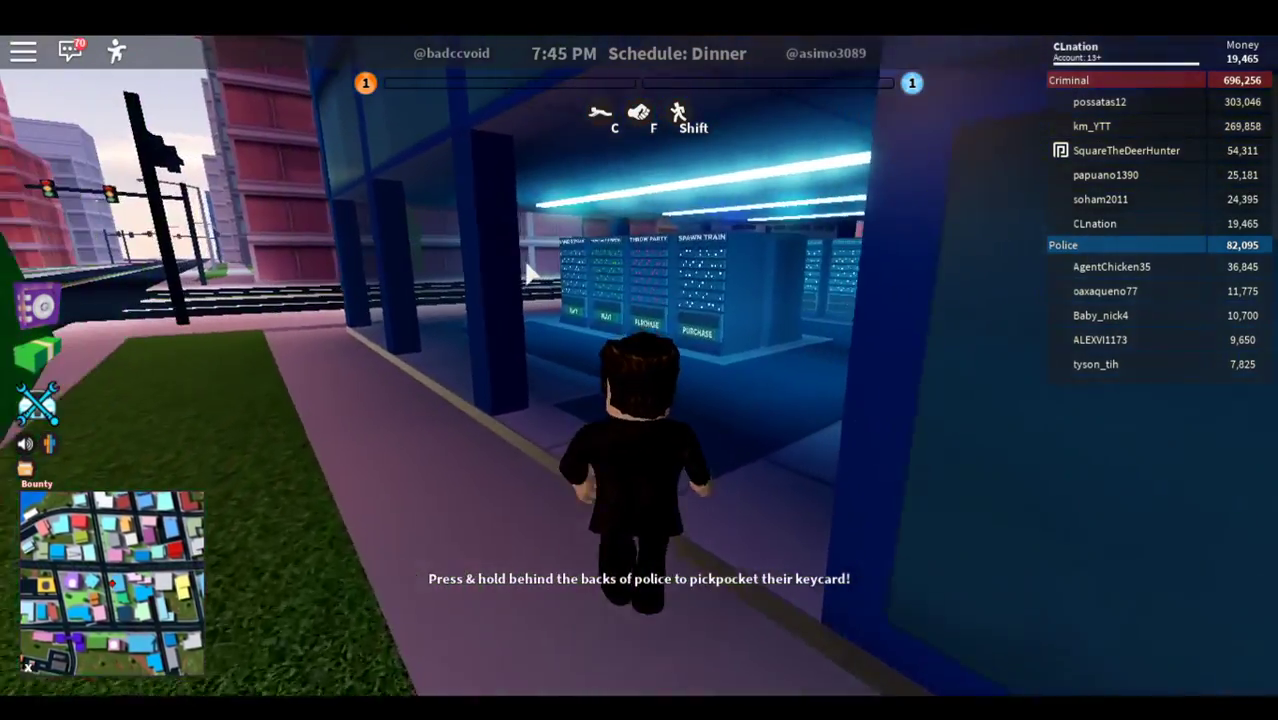
# Step: Walk past the Spawn Train and other game machines, declining the Robux and Alien Invasion prompts
pyautogui.press('w')
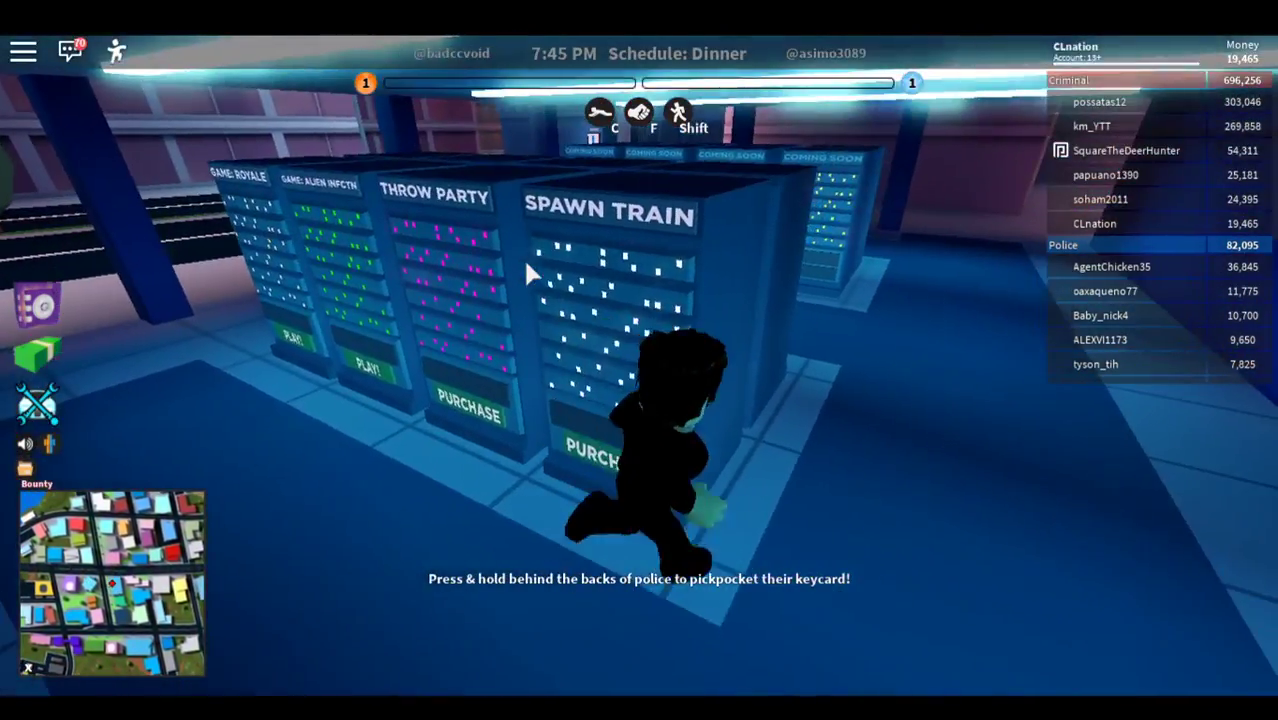
pyautogui.press('a')
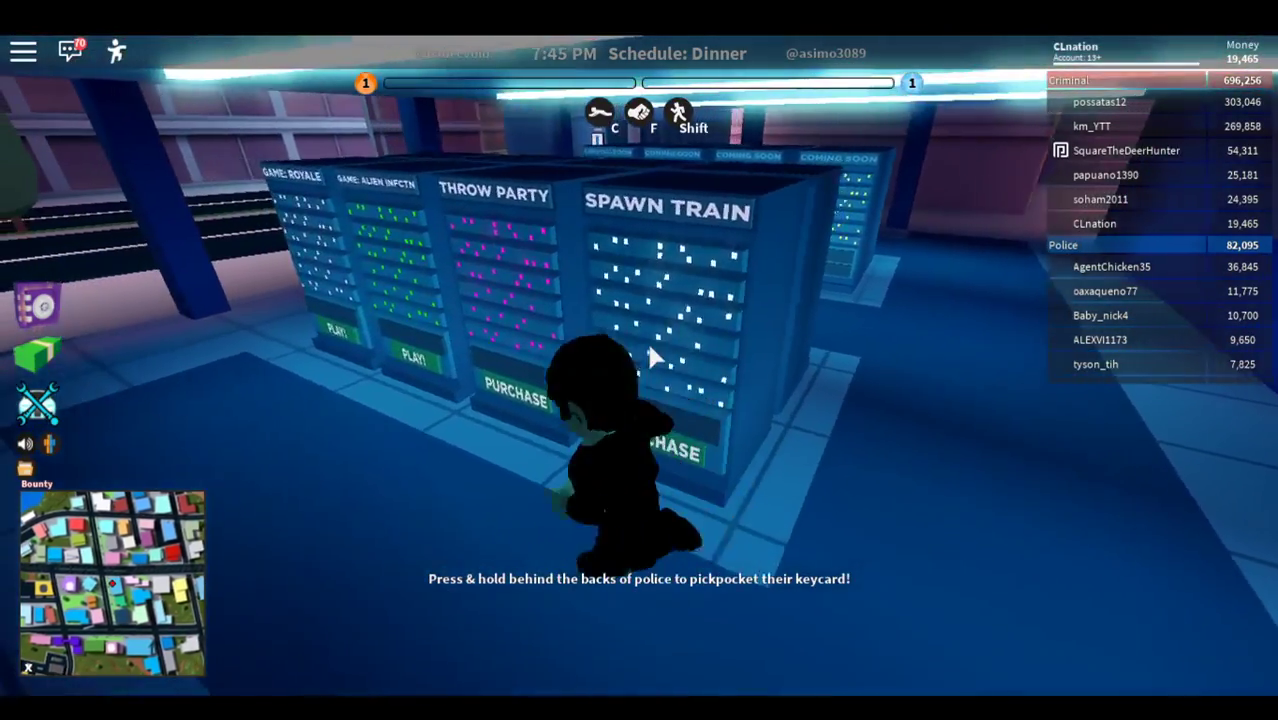
pyautogui.press('a')
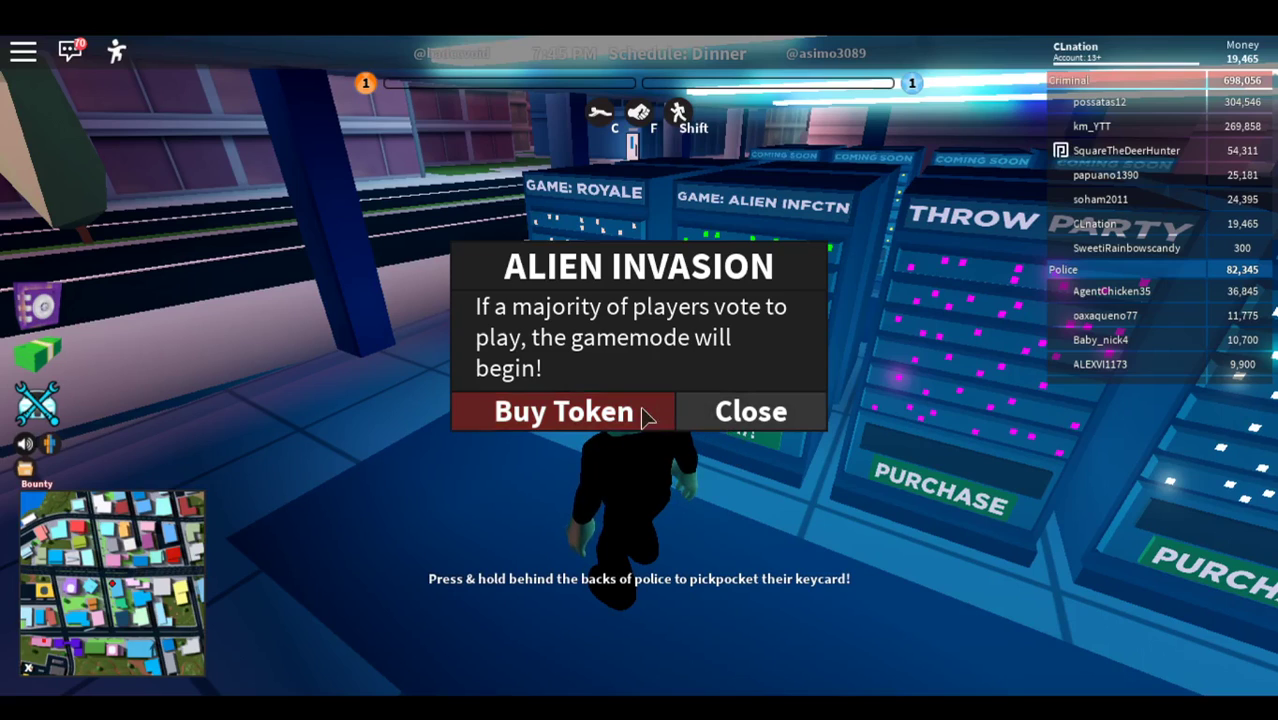
pyautogui.click(680, 446)
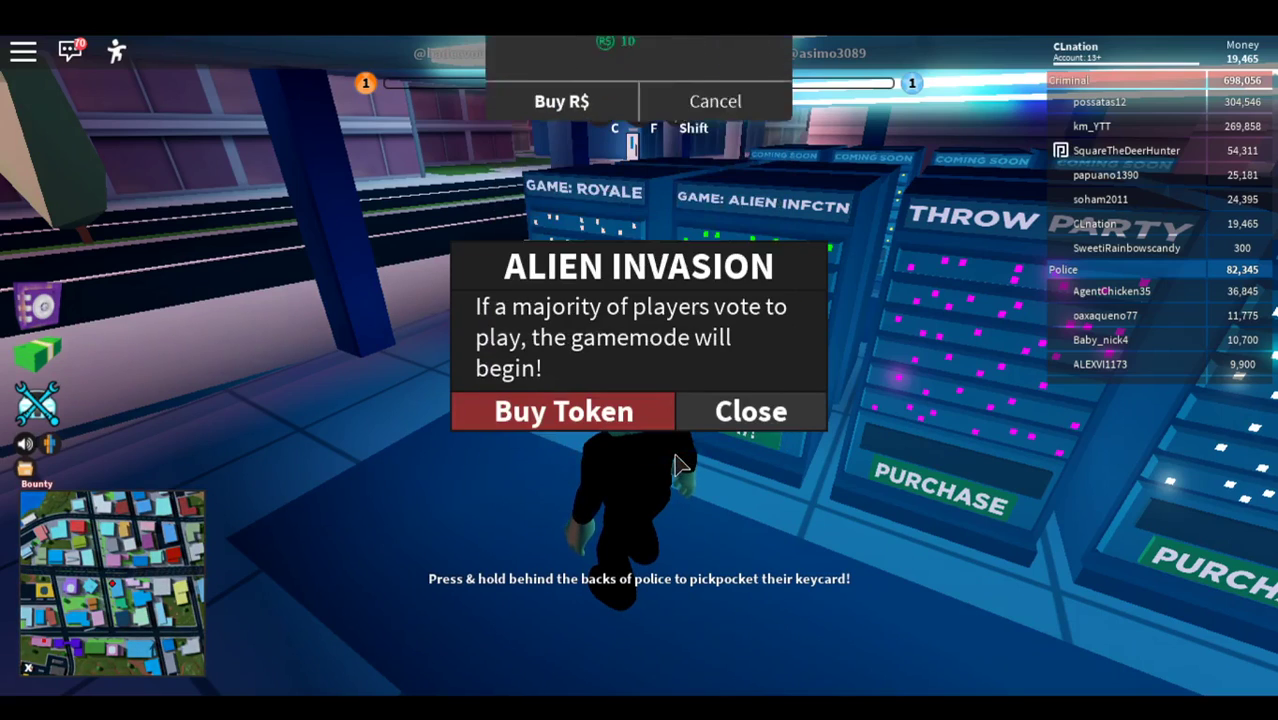
pyautogui.click(700, 408)
# Step: Run past the blue pillars, through the Coming Soon rack room, and out onto the grass
pyautogui.press('a')
pyautogui.press('w')
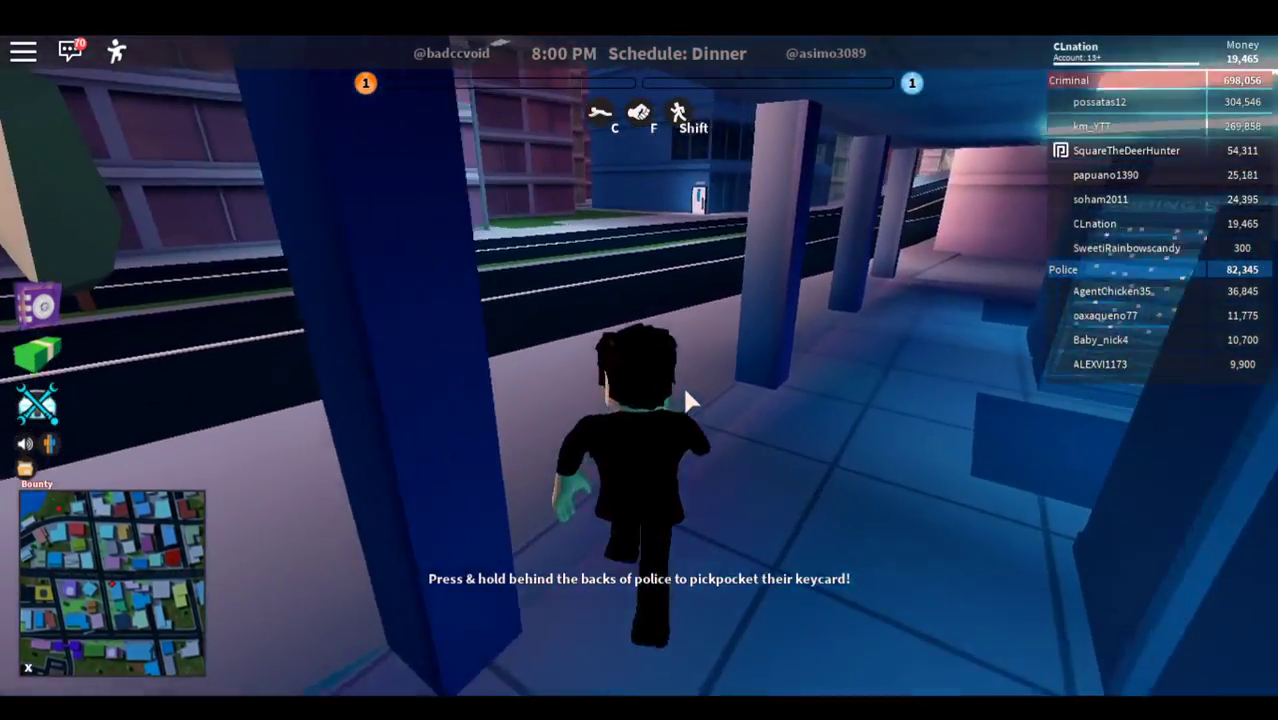
pyautogui.press('w')
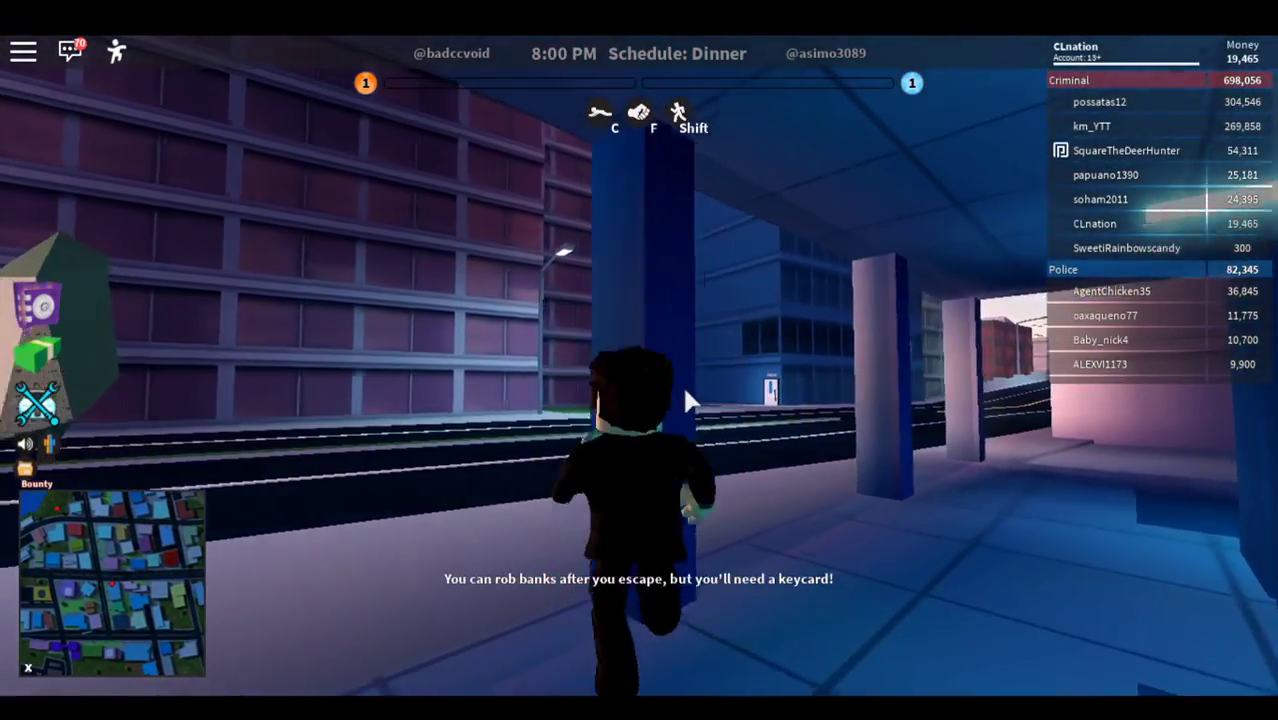
pyautogui.press('w')
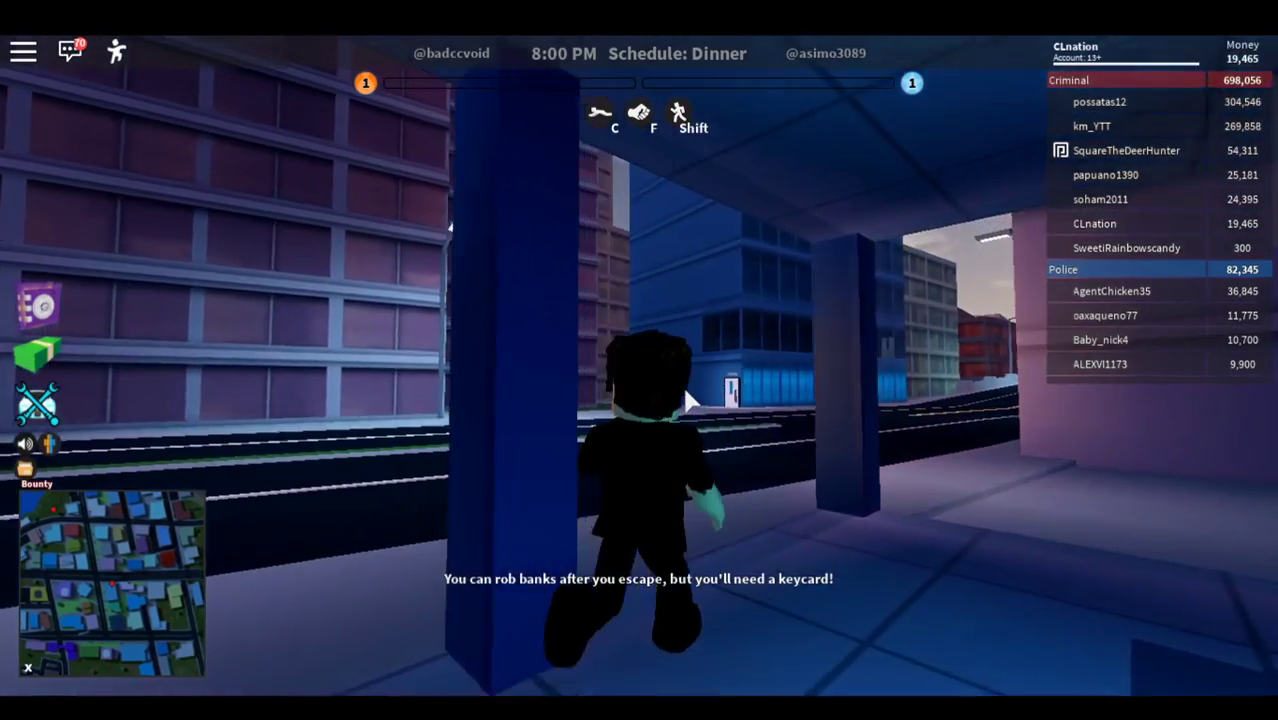
pyautogui.press('w')
pyautogui.press('w')
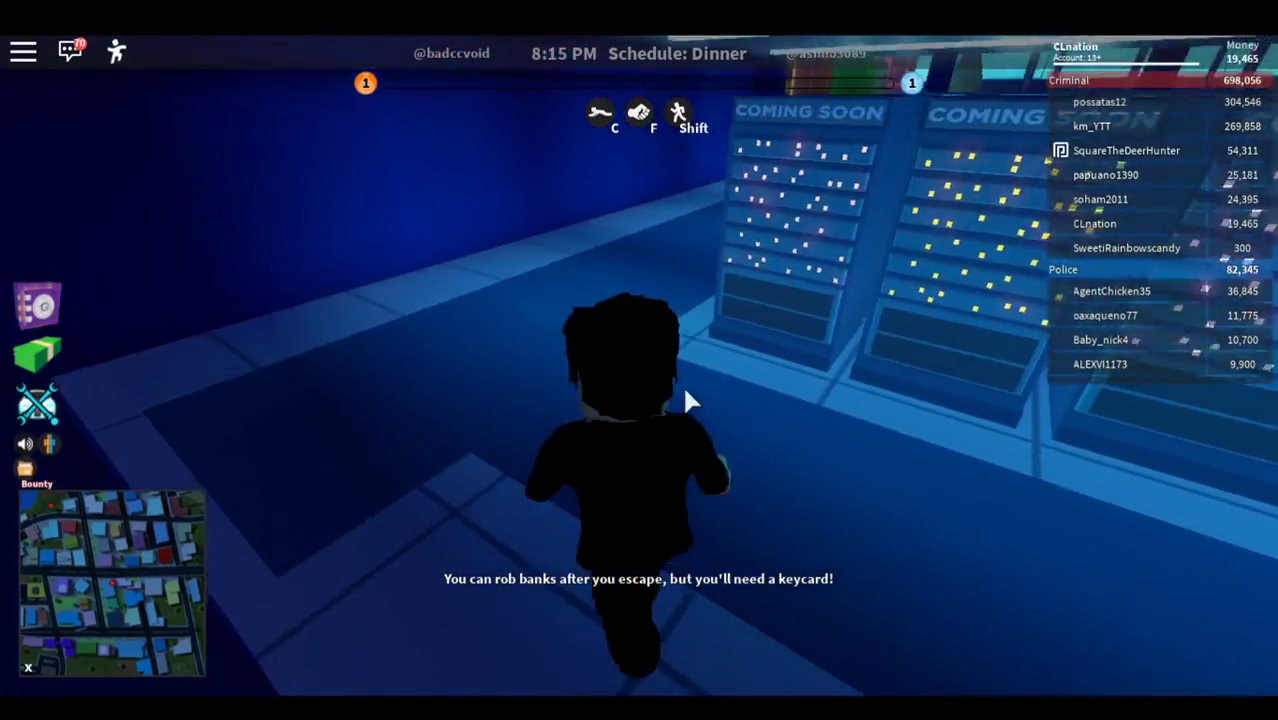
pyautogui.press('w')
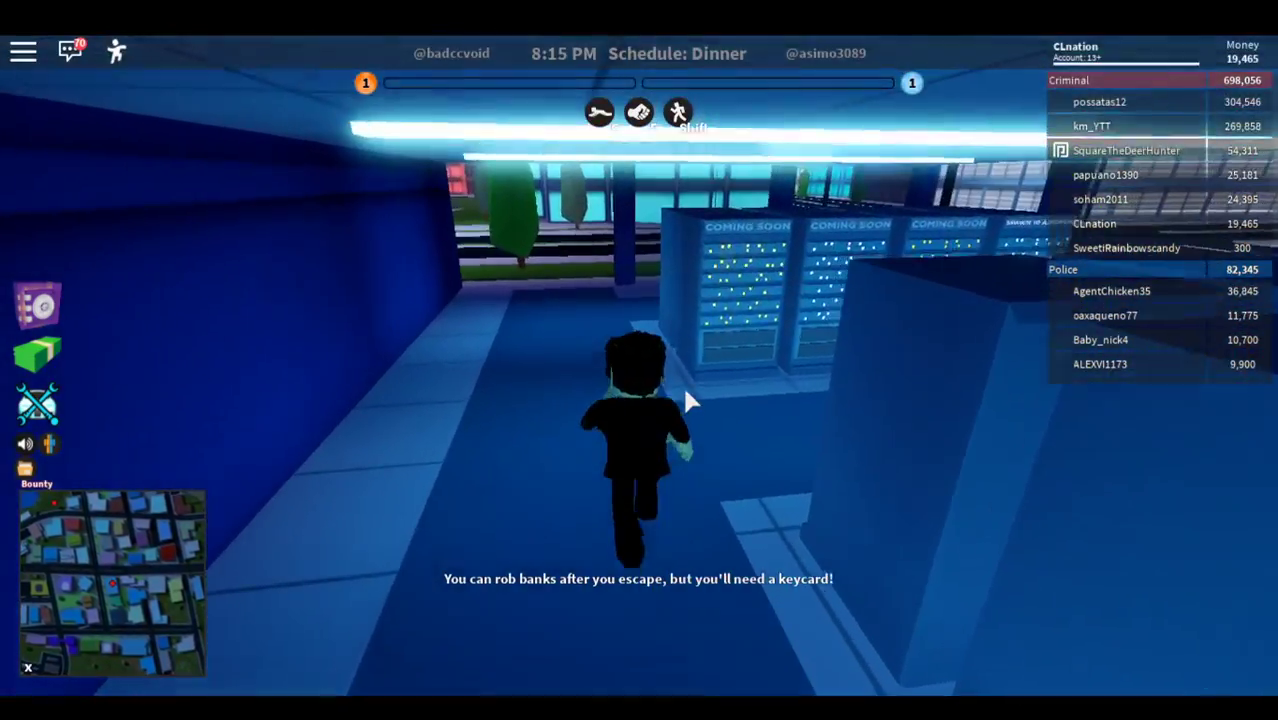
pyautogui.press('w')
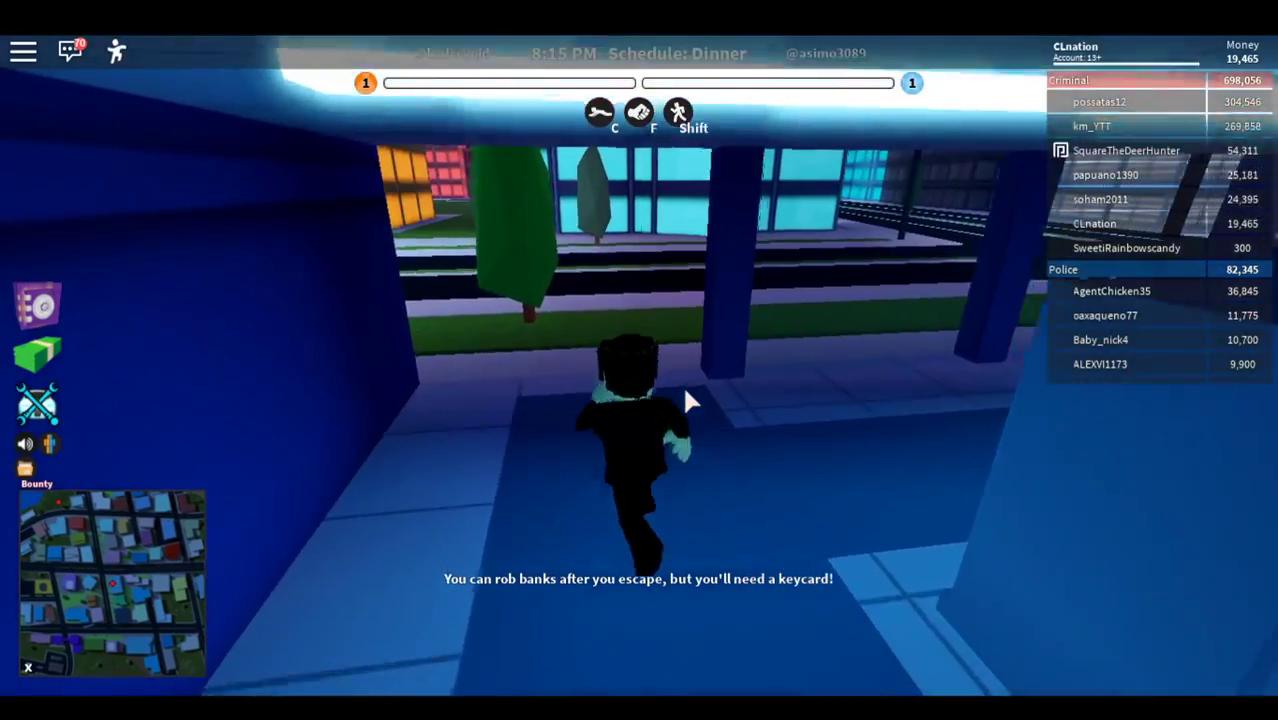
# Step: Follow the street past the blue glass building and cross to the apartment door
pyautogui.press('w')
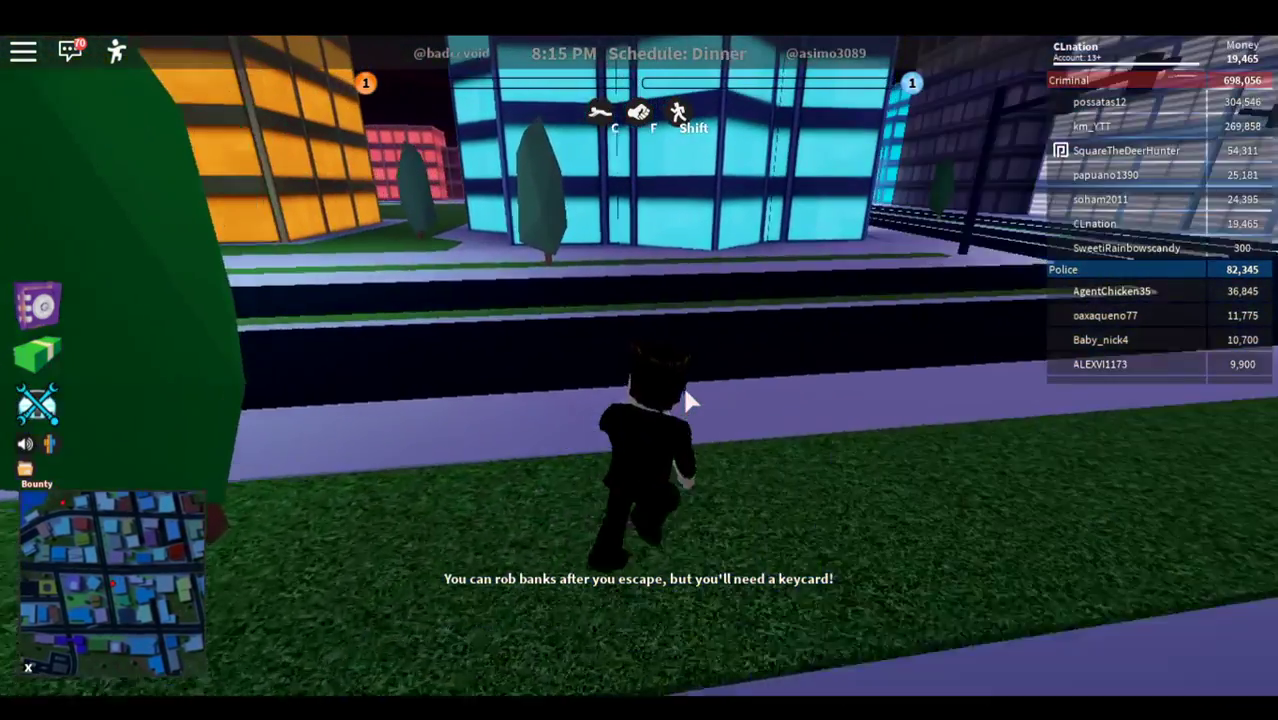
pyautogui.press('w')
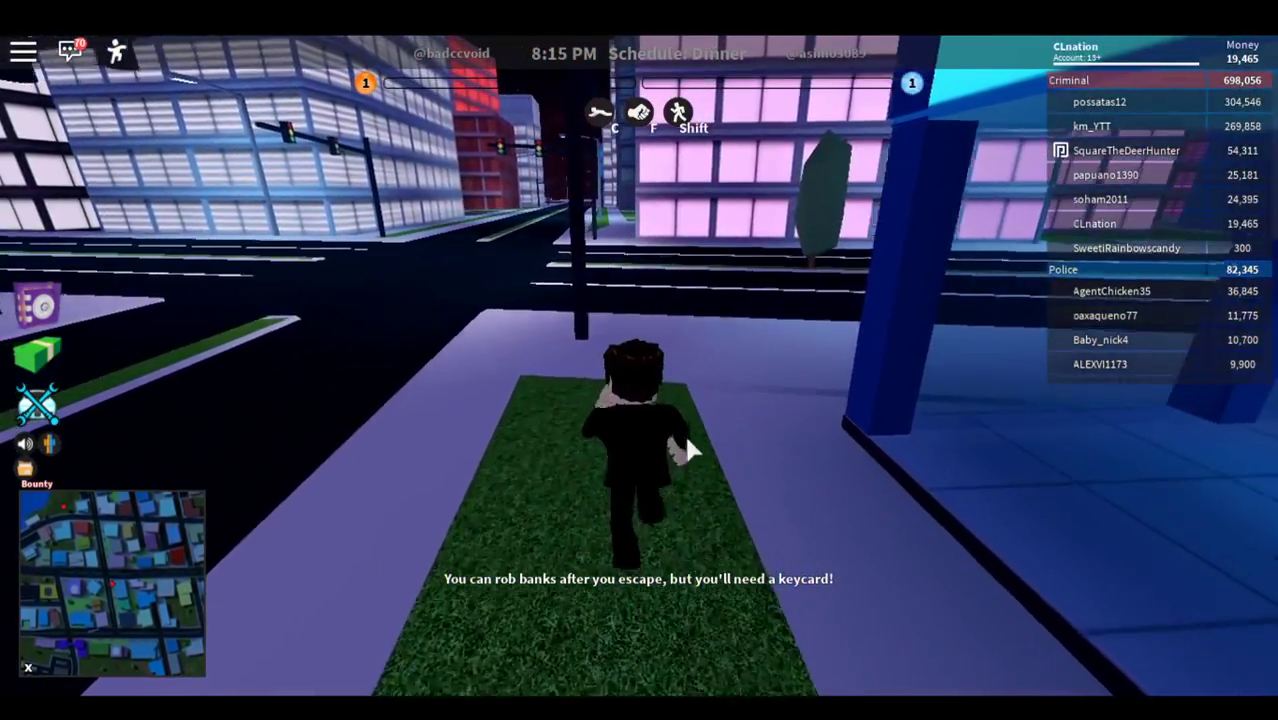
pyautogui.press('w')
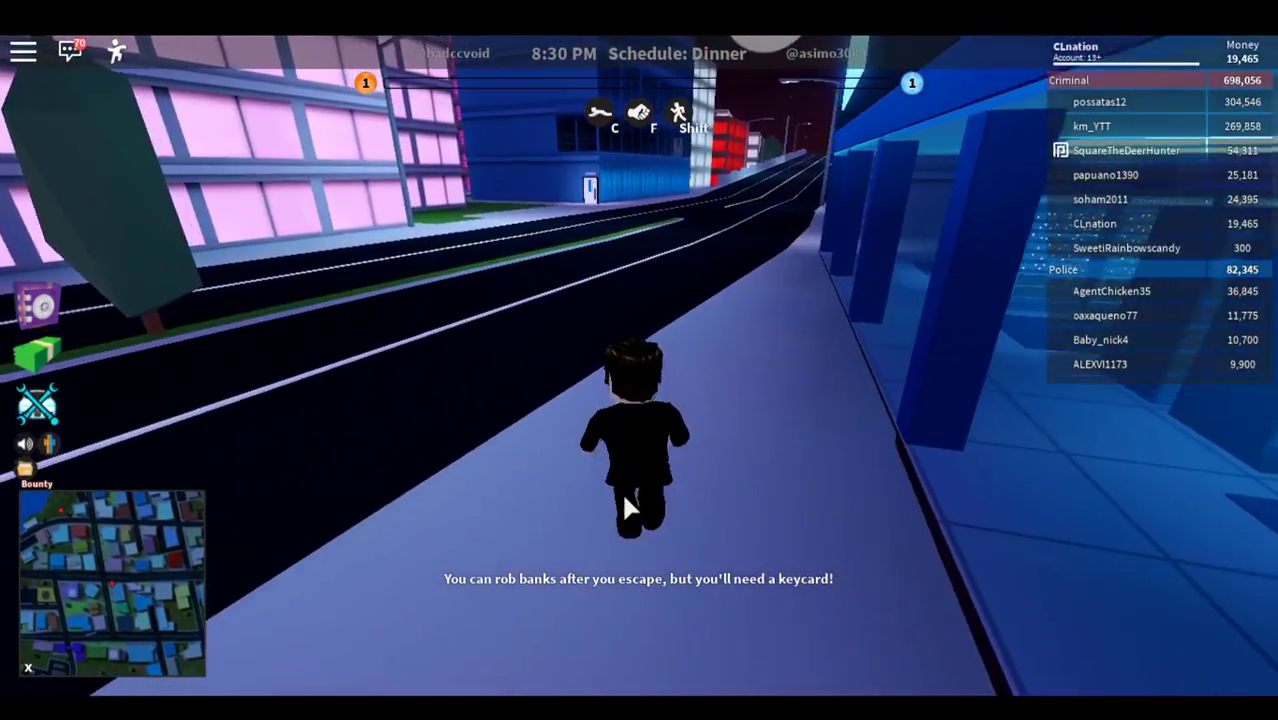
pyautogui.press('w')
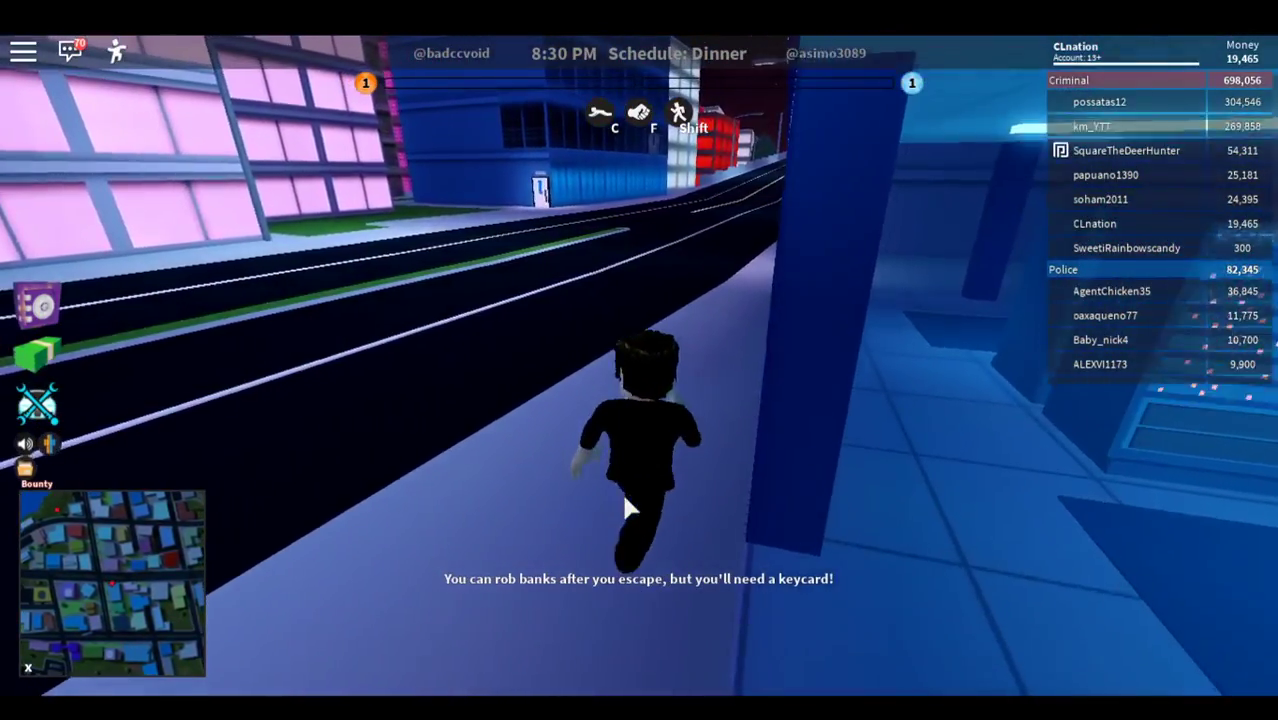
pyautogui.press('w')
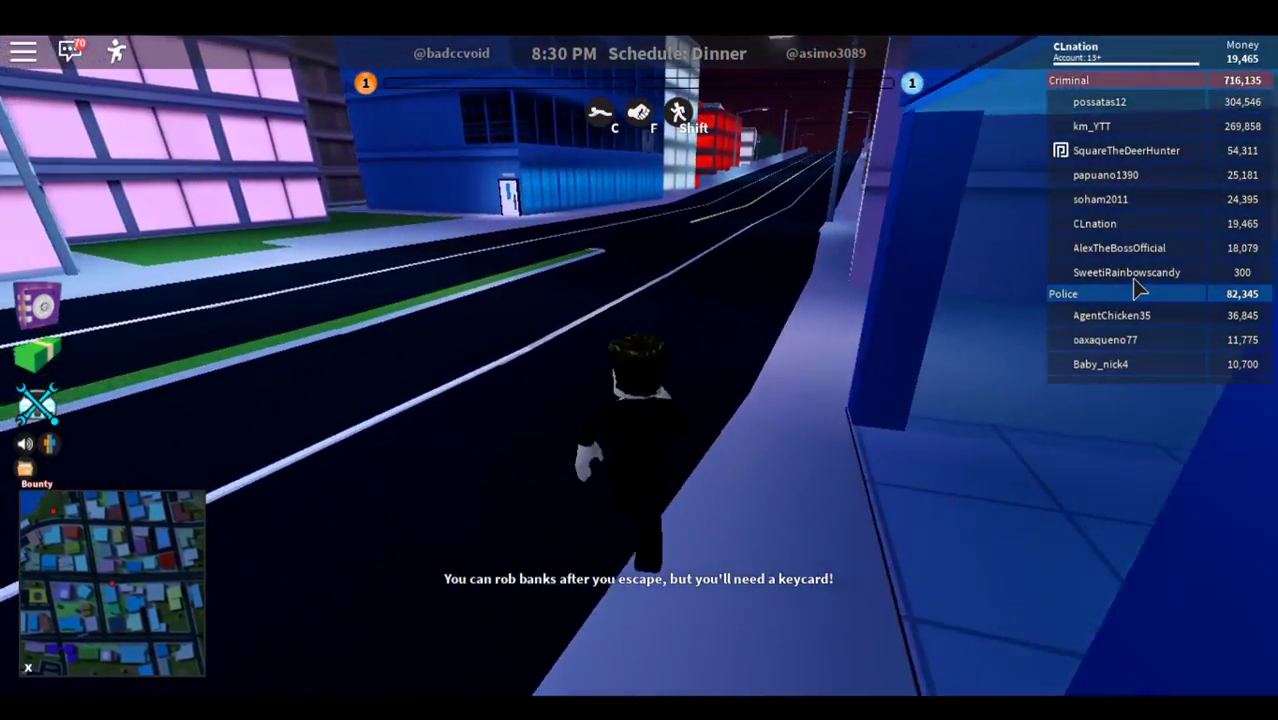
pyautogui.press('w')
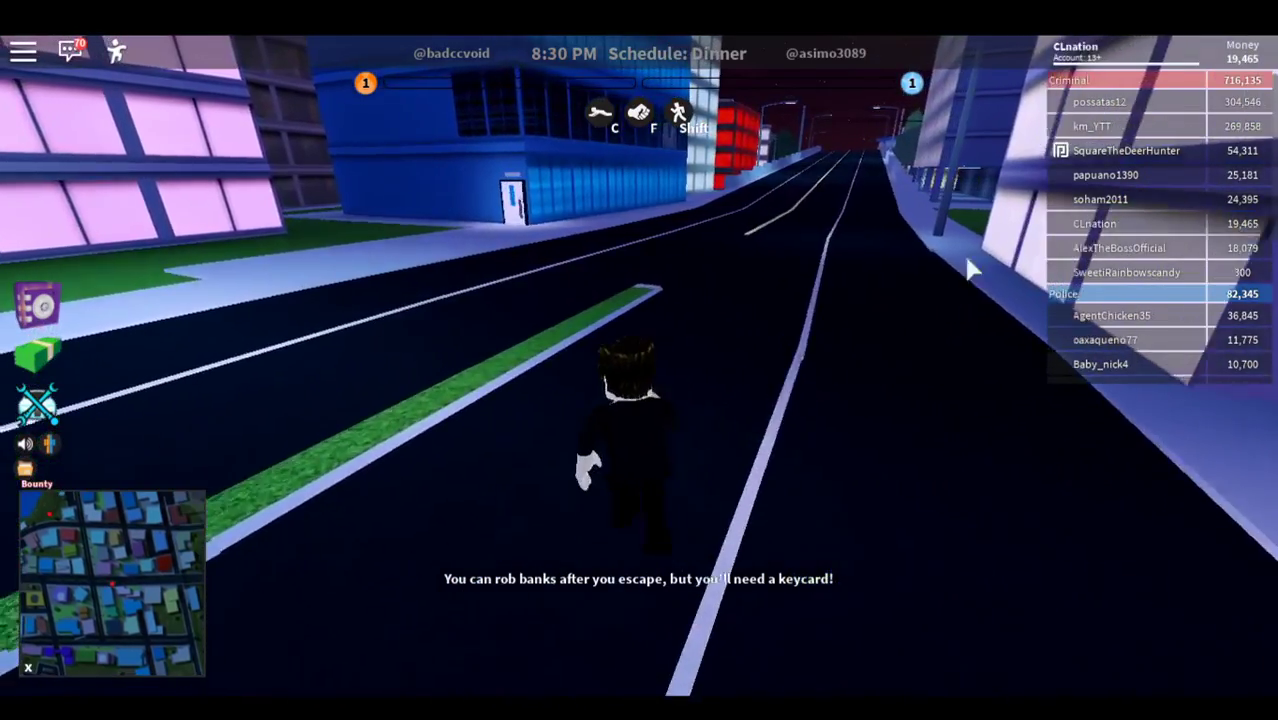
pyautogui.press('w')
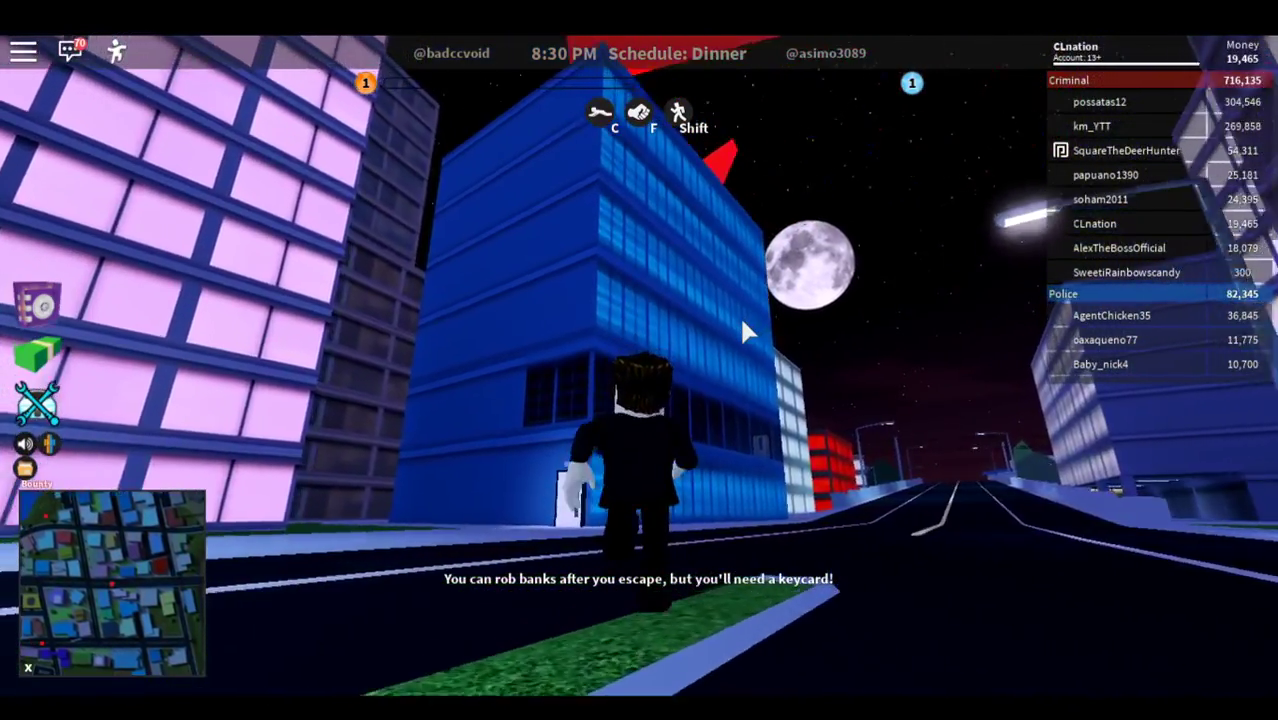
pyautogui.press('w')
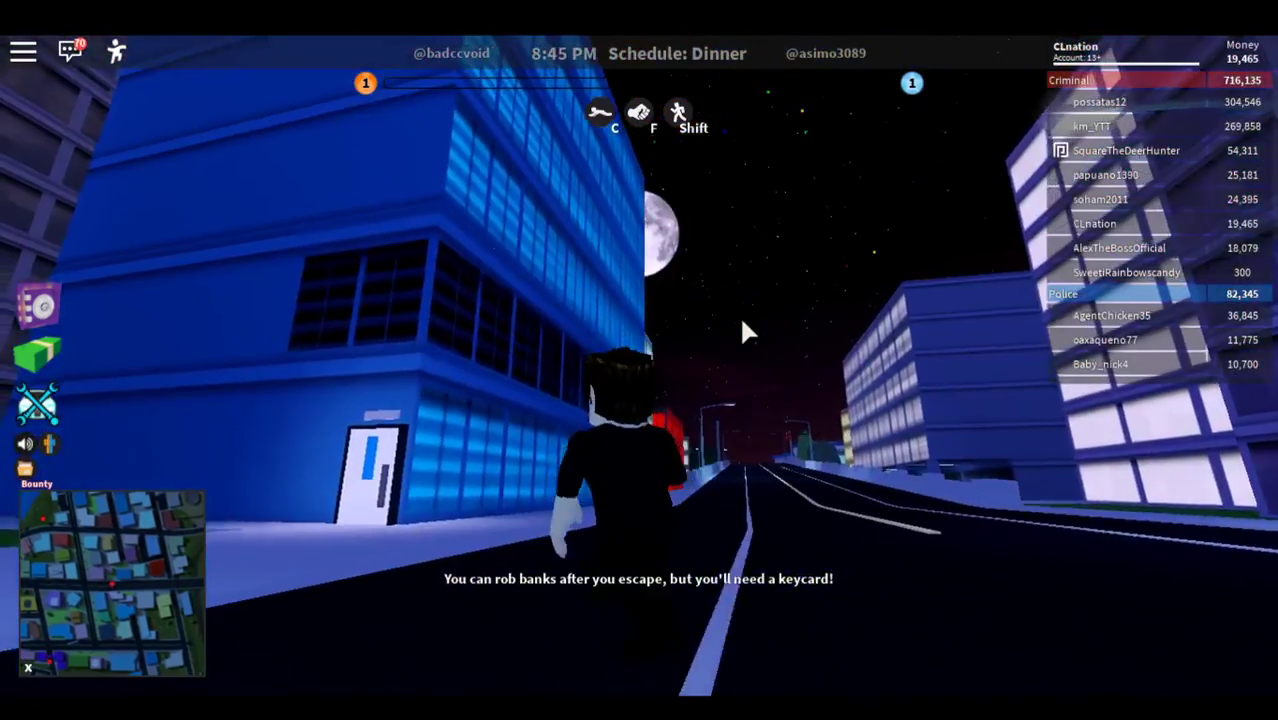
pyautogui.press('w')
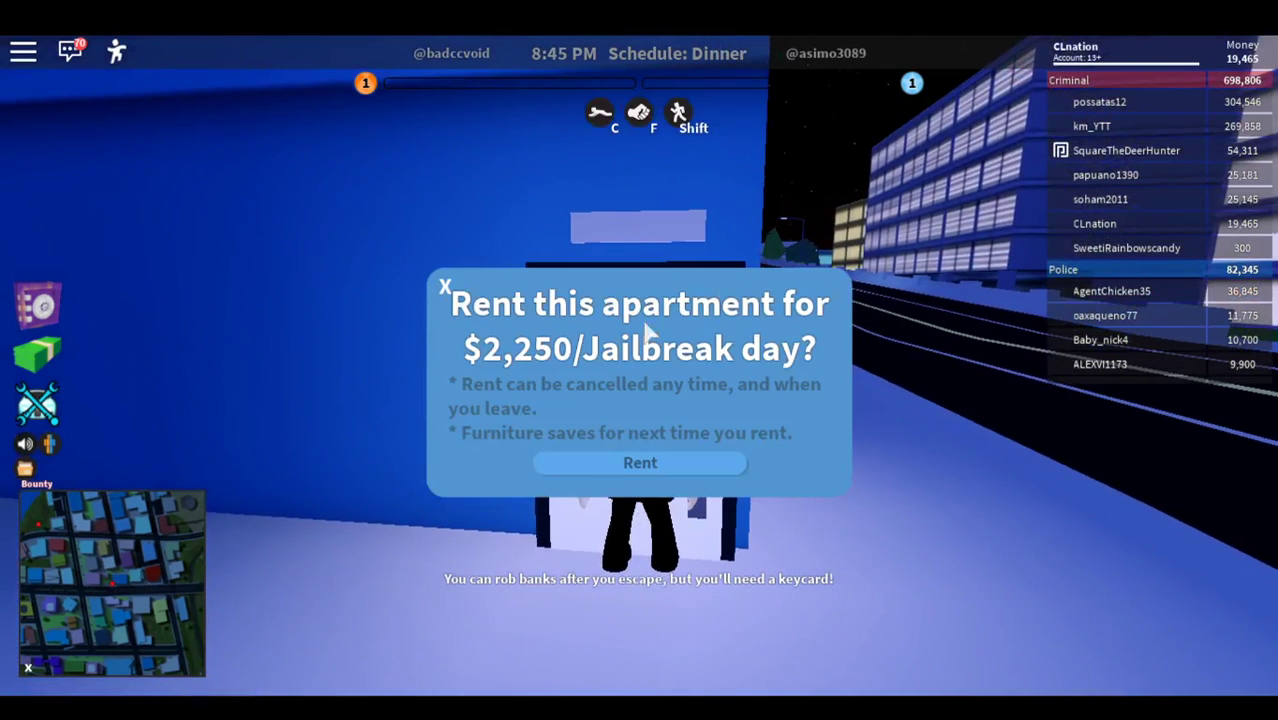
# Step: Rent the apartment for $2,250, enter Edit mode, and change its access setting
pyautogui.click(444, 288)
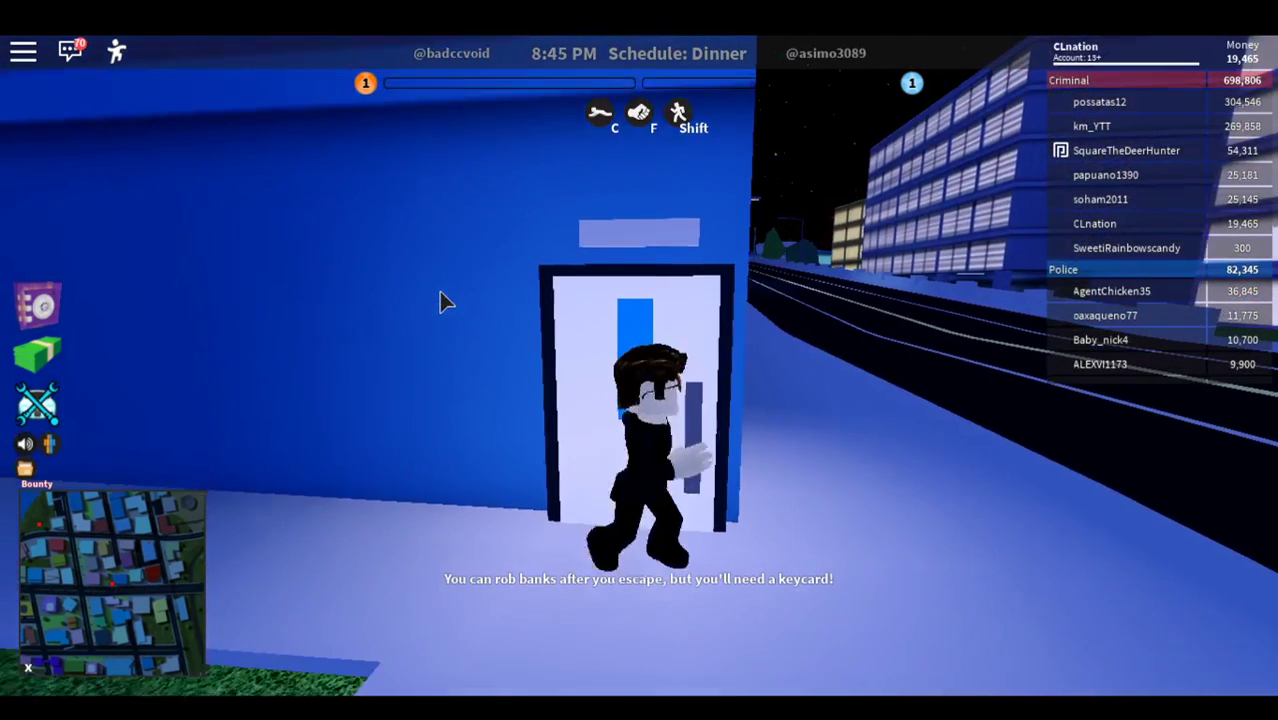
pyautogui.press('w')
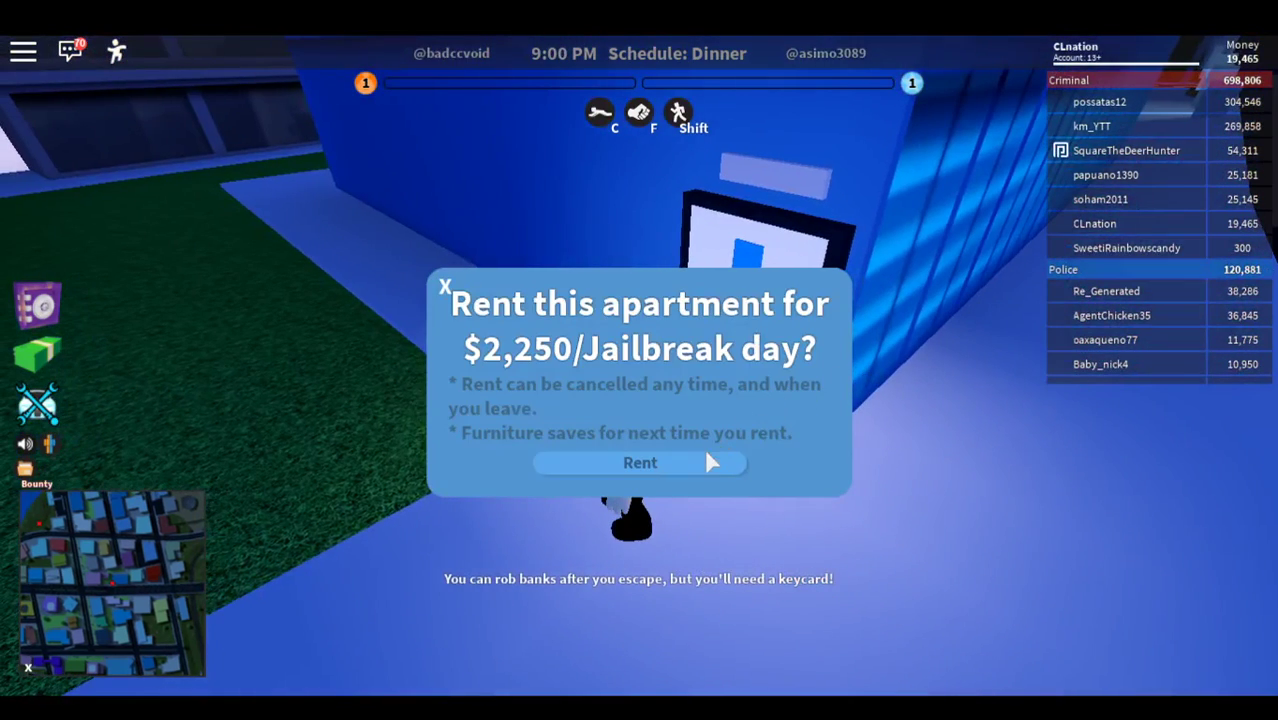
pyautogui.click(708, 461)
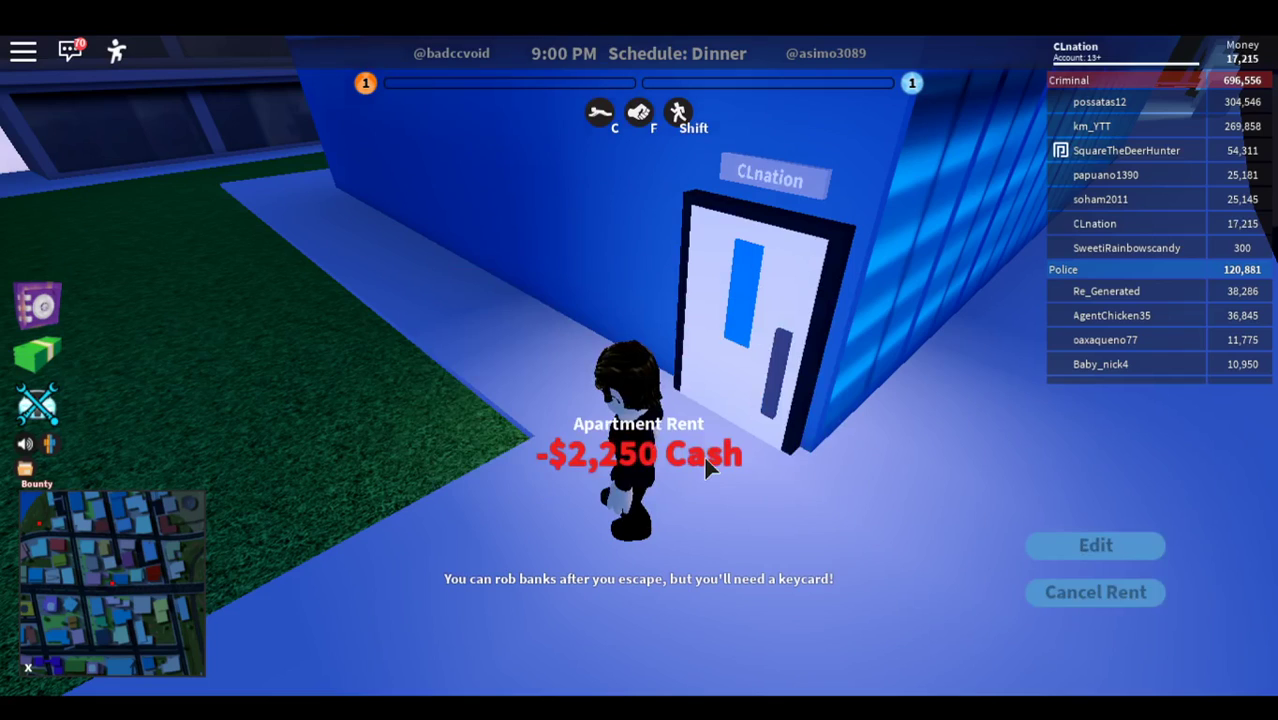
pyautogui.click(1084, 545)
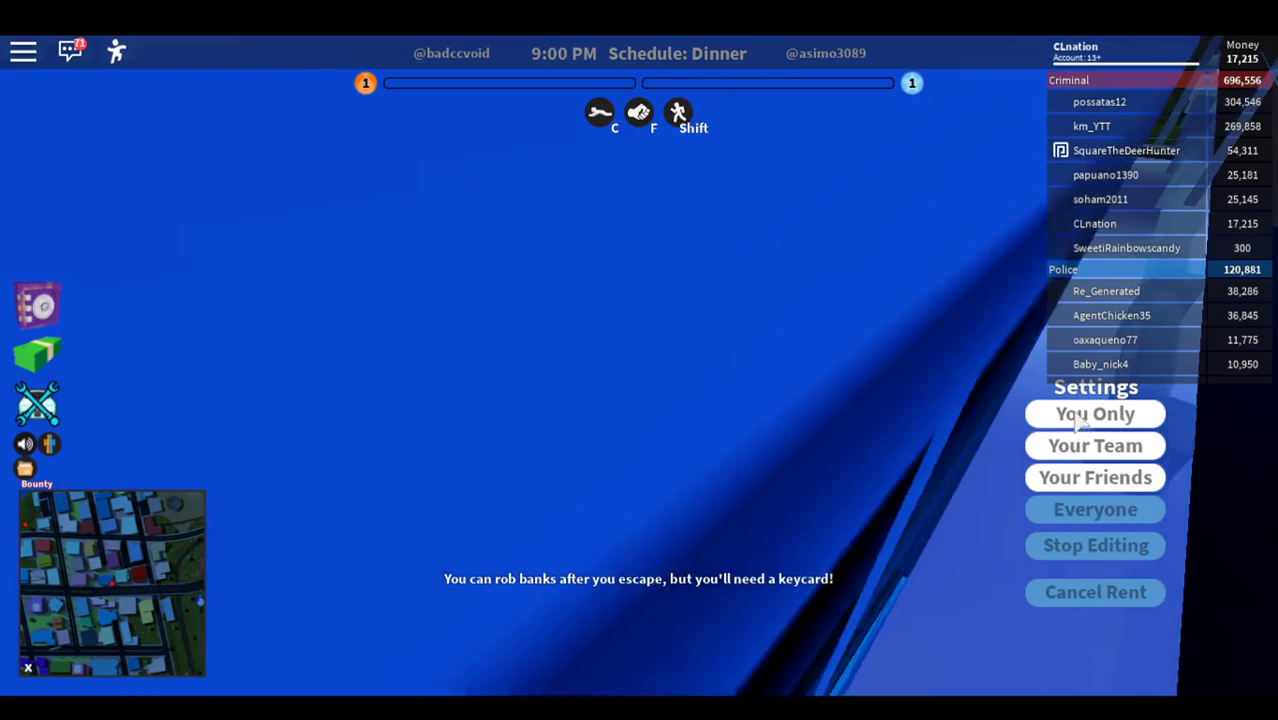
pyautogui.click(1078, 418)
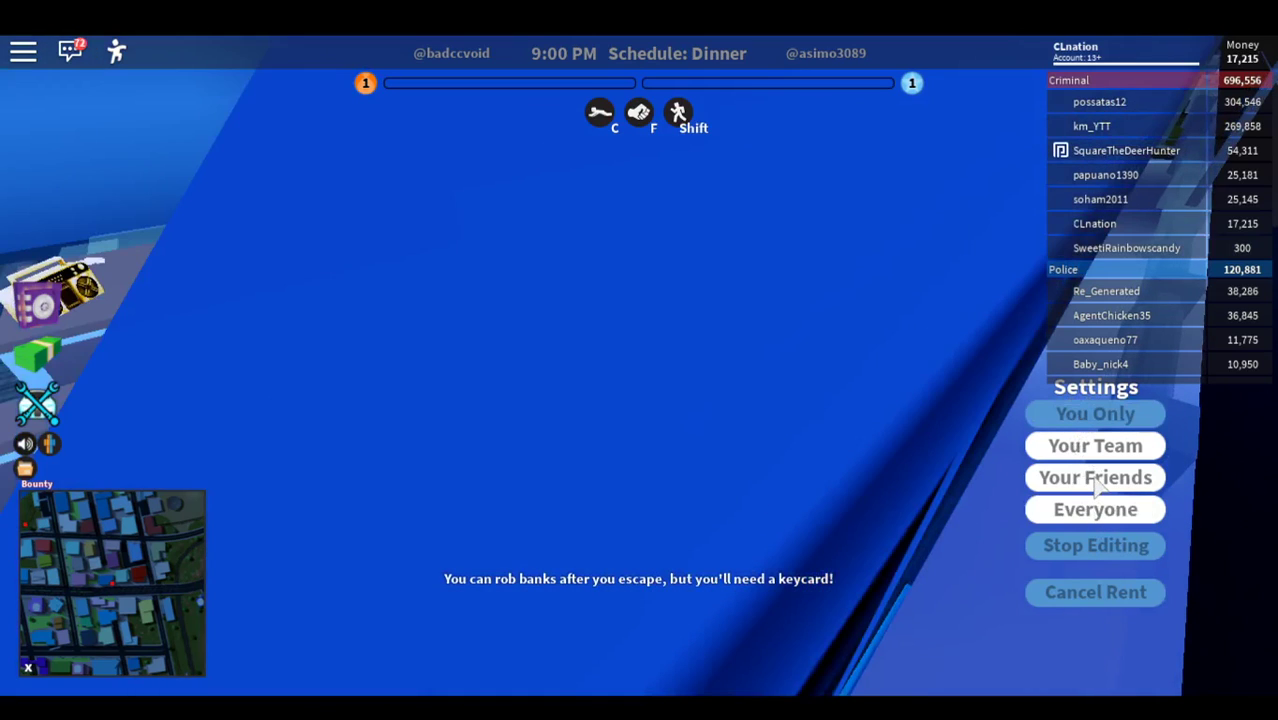
# Step: Run from the apartment room down the corridor past the white door
pyautogui.press('w')
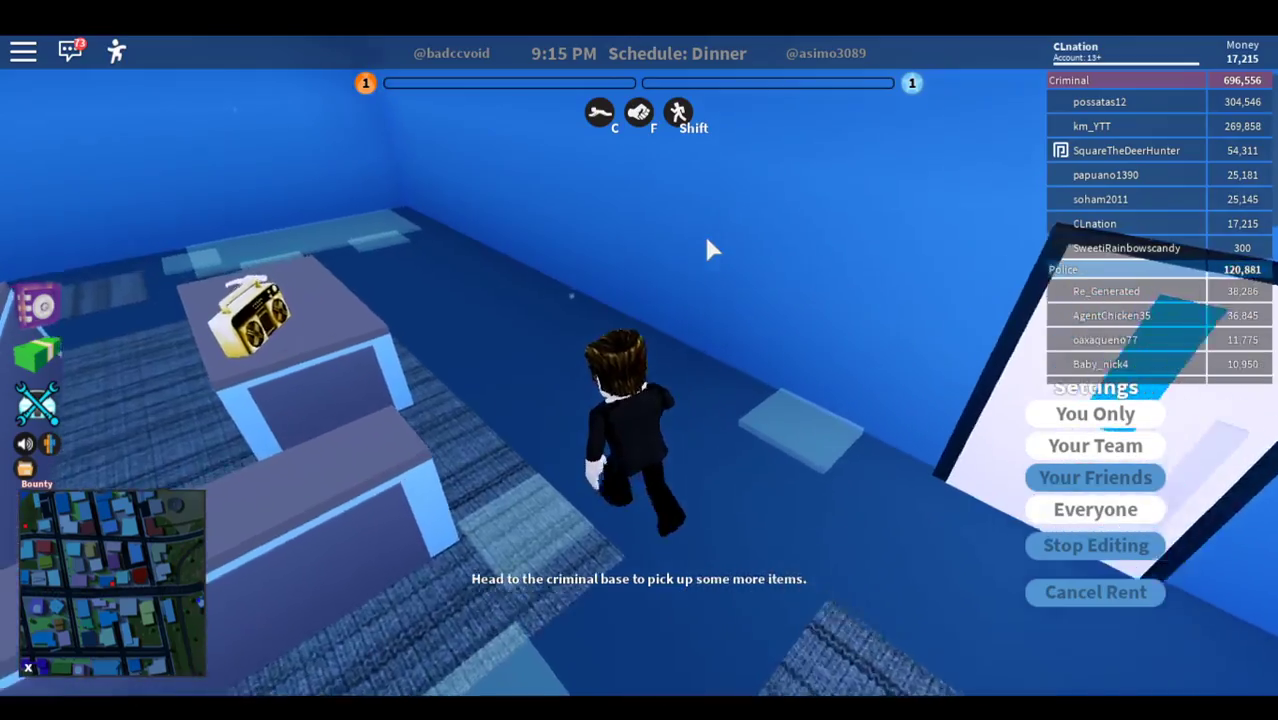
pyautogui.press('a')
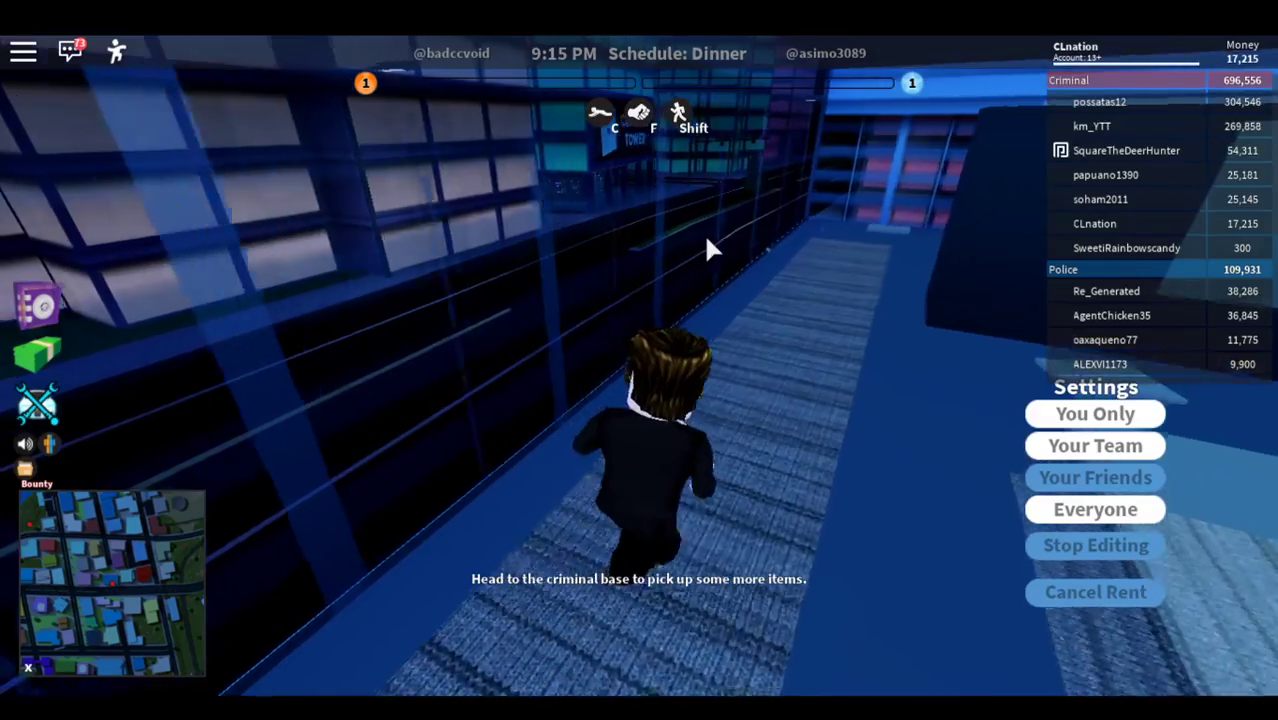
pyautogui.press('d')
pyautogui.press('a')
pyautogui.press('s')
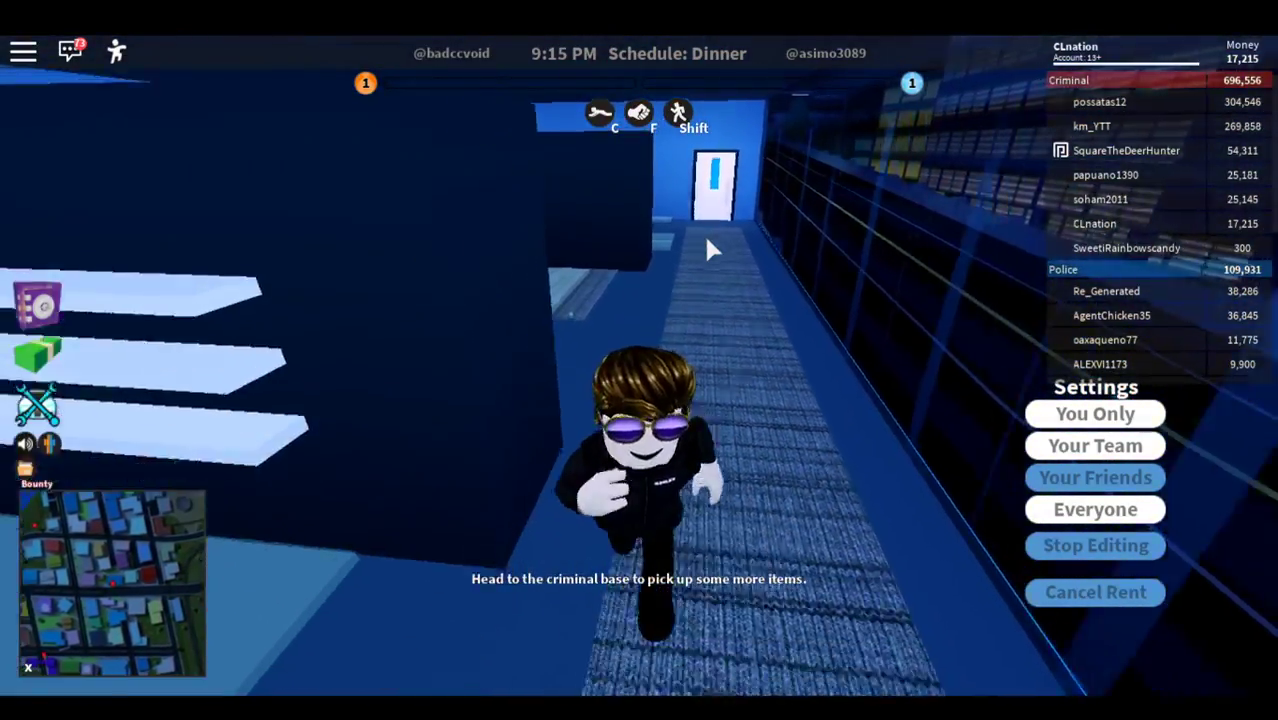
pyautogui.press('w')
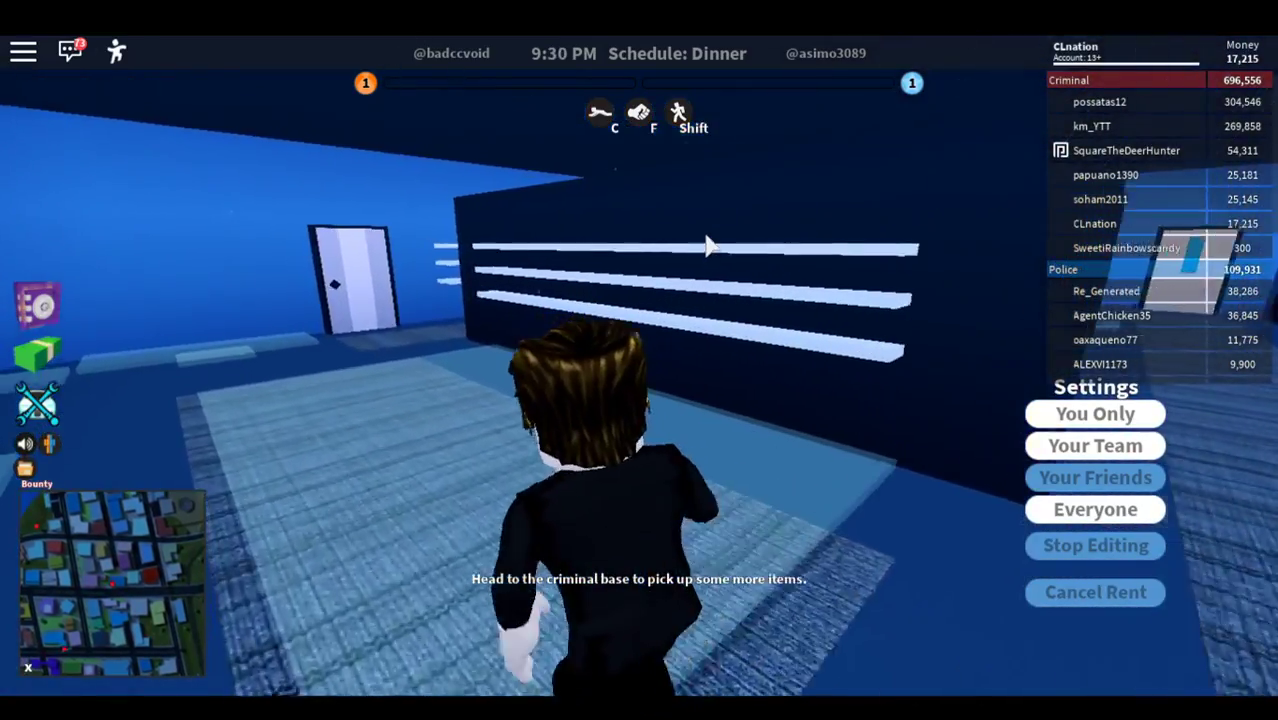
pyautogui.press('a')
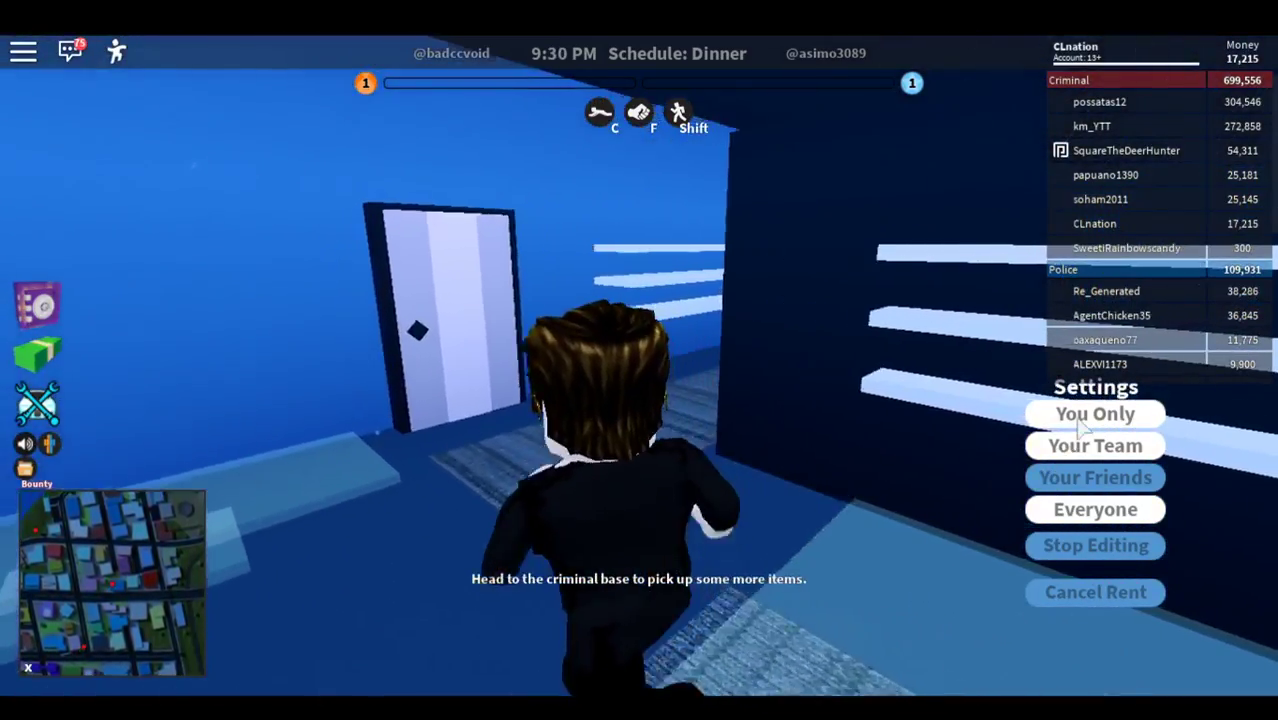
pyautogui.press('s')
pyautogui.press('w')
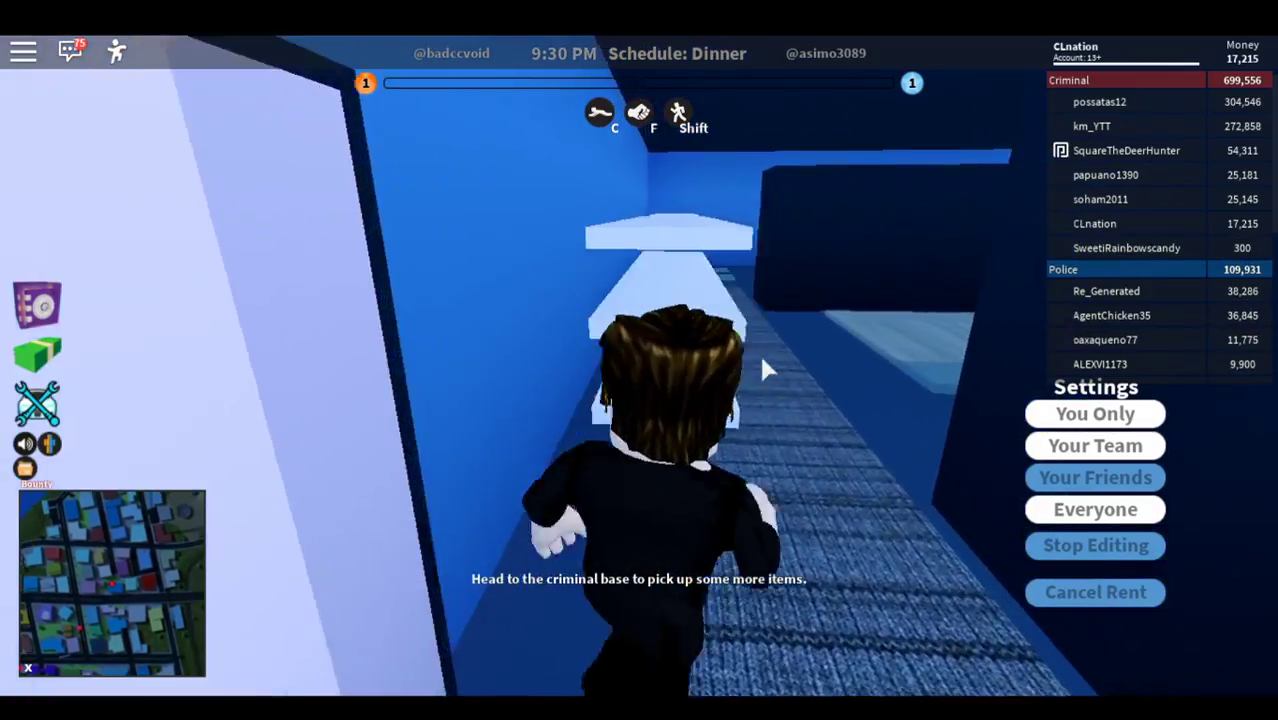
# Step: Jump onto the high ledge and drop into the room with the yellow radio
pyautogui.press('space')
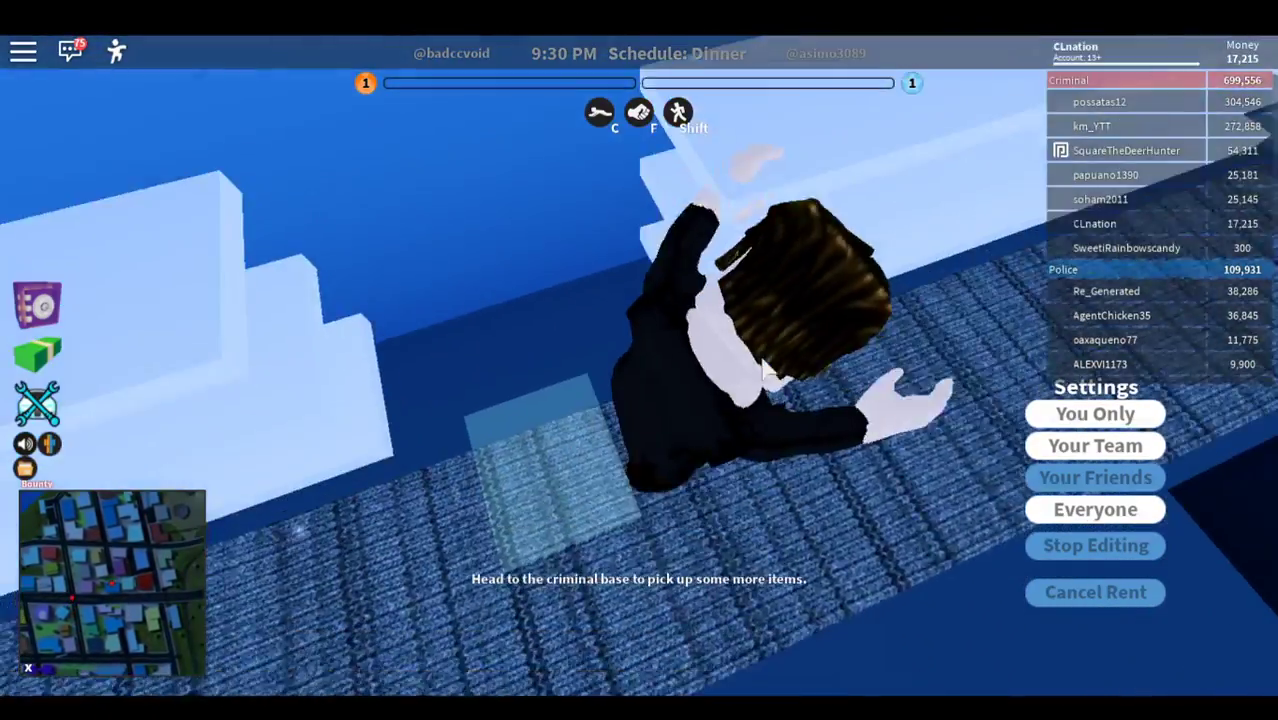
pyautogui.press('w')
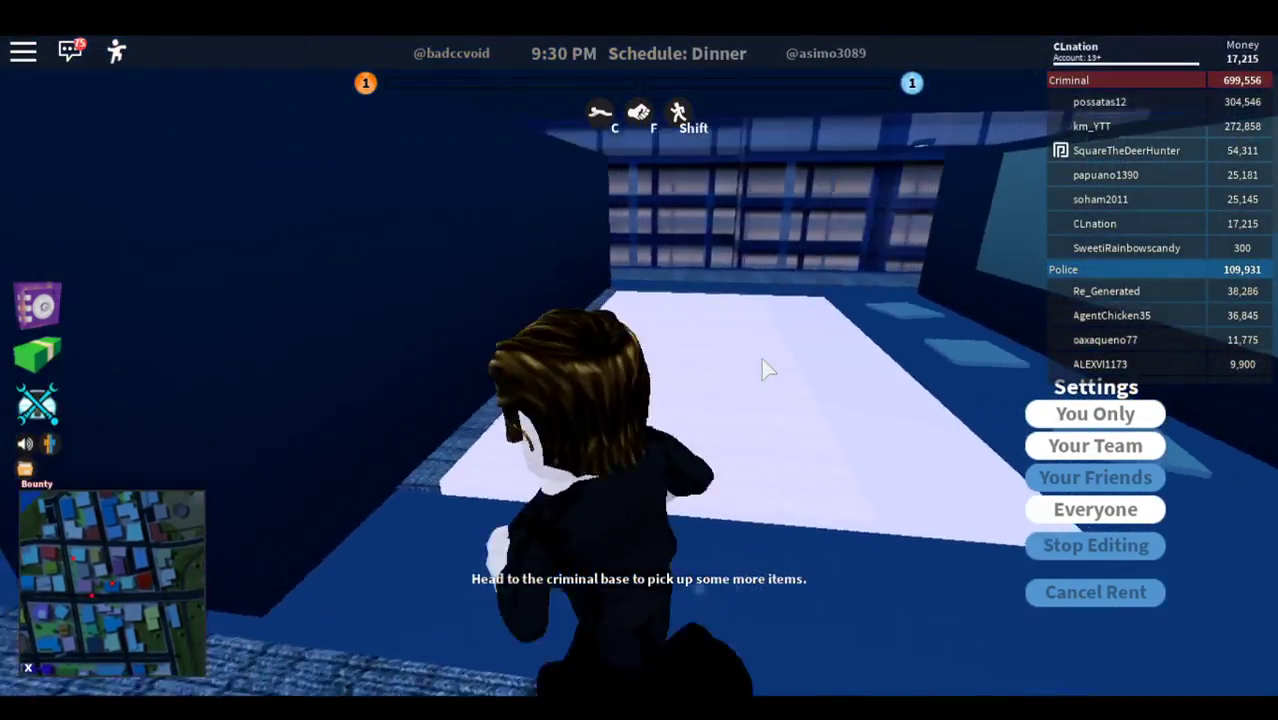
pyautogui.press('w')
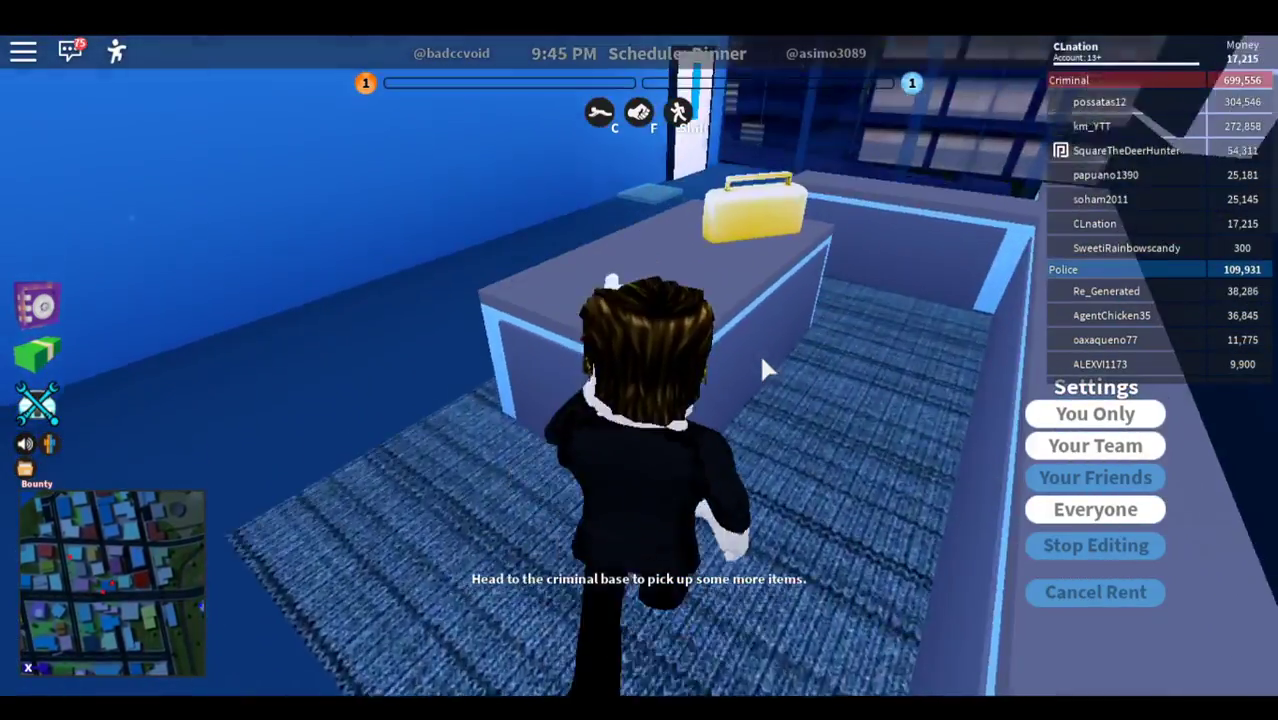
pyautogui.press('a')
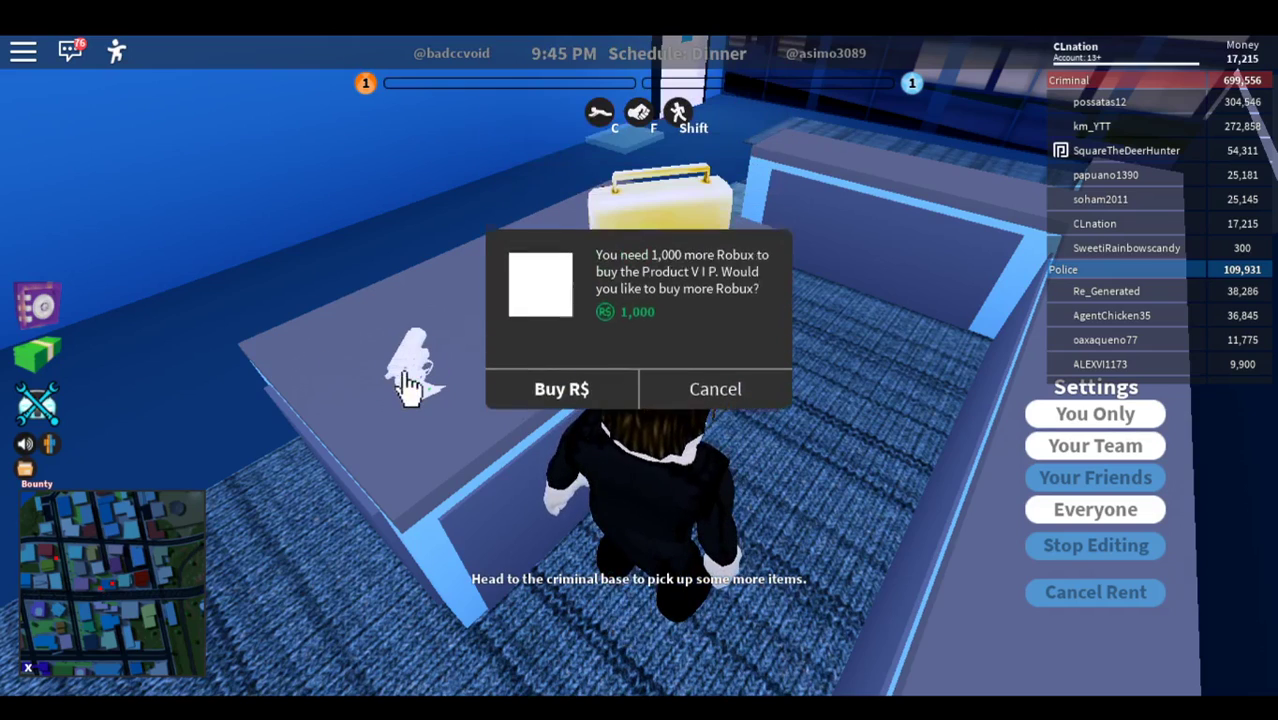
# Step: Try to play music on the radio, decline both Robux offers, and close the panel
pyautogui.click(708, 445)
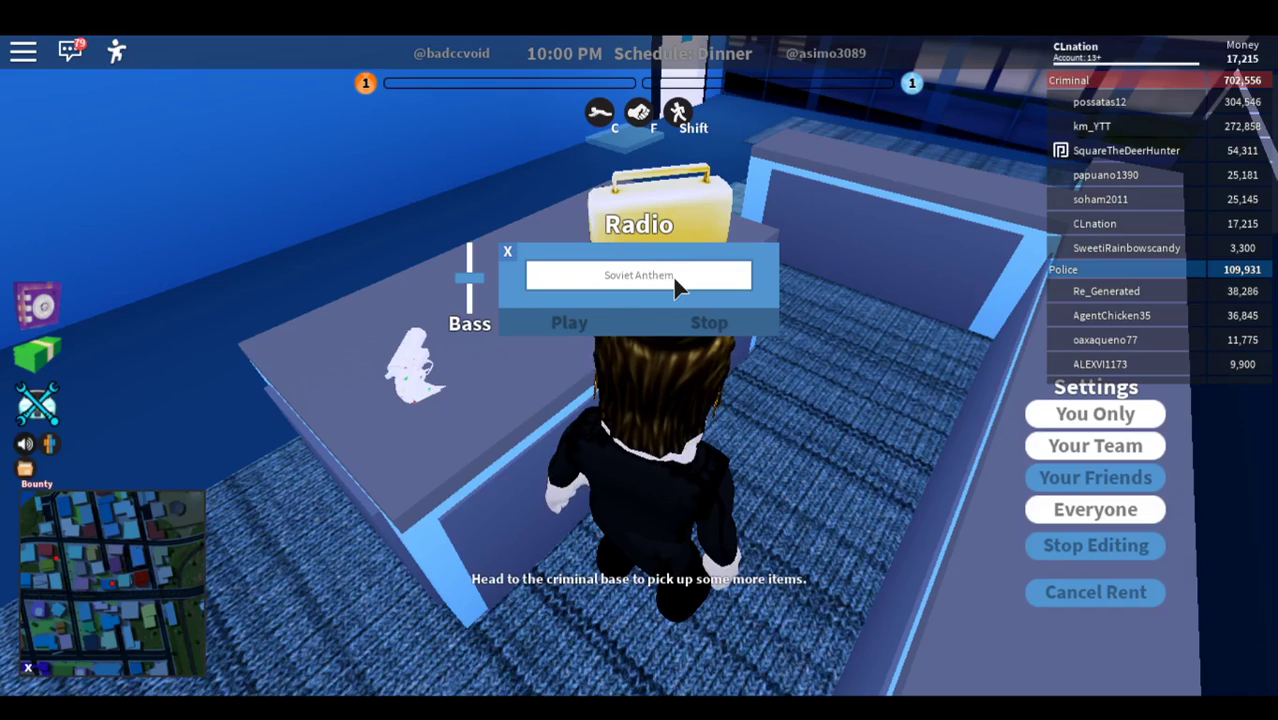
pyautogui.click(597, 330)
pyautogui.click(716, 351)
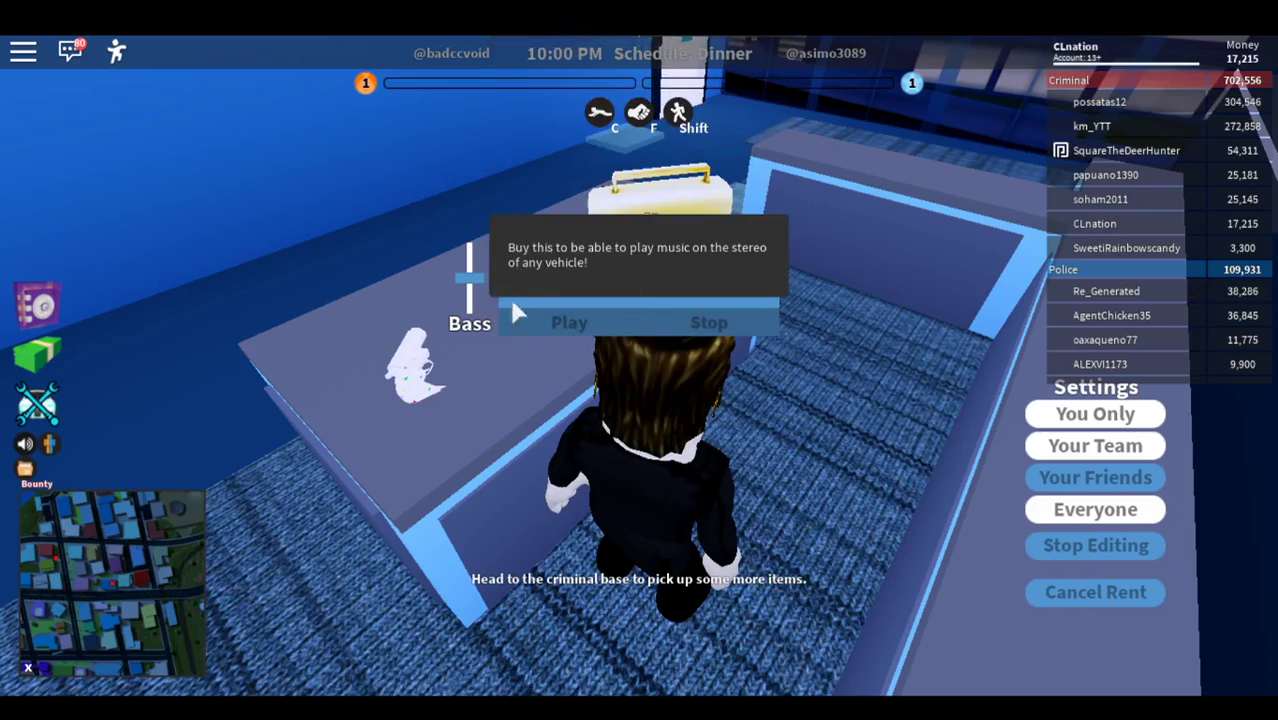
pyautogui.click(508, 253)
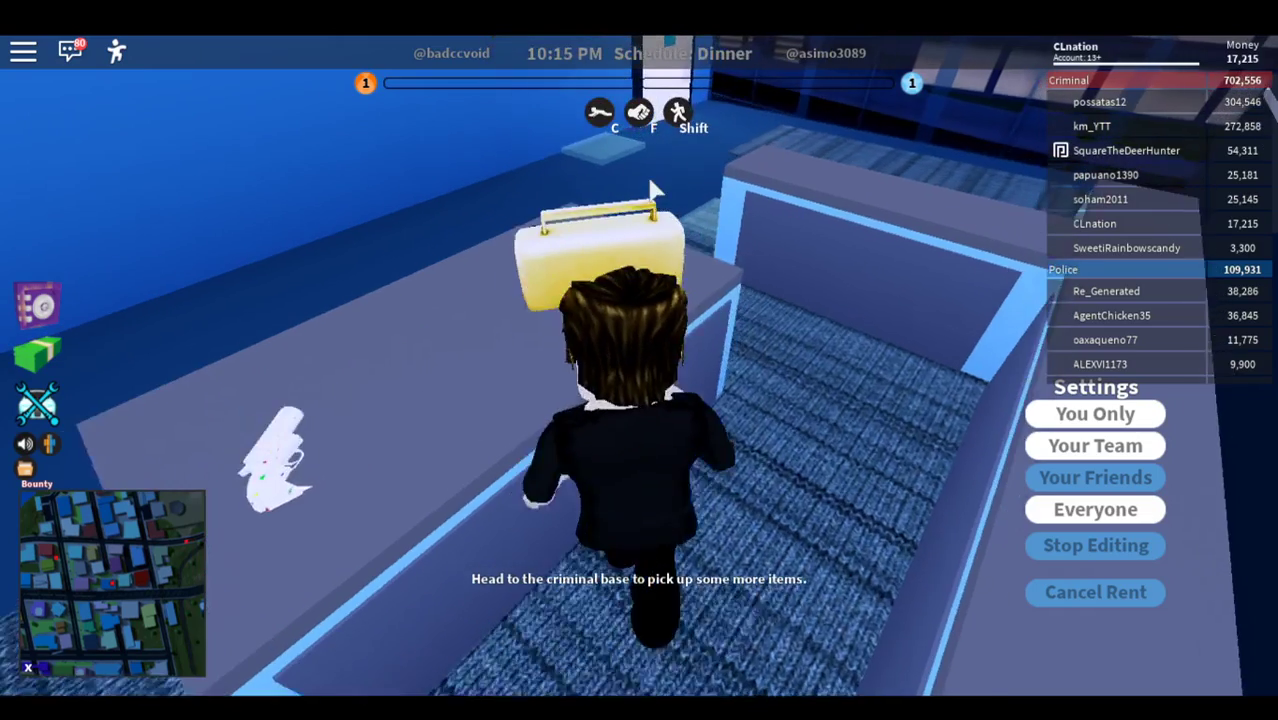
pyautogui.press('w')
pyautogui.press('w')
pyautogui.press('w')
pyautogui.press('w')
pyautogui.press('w')
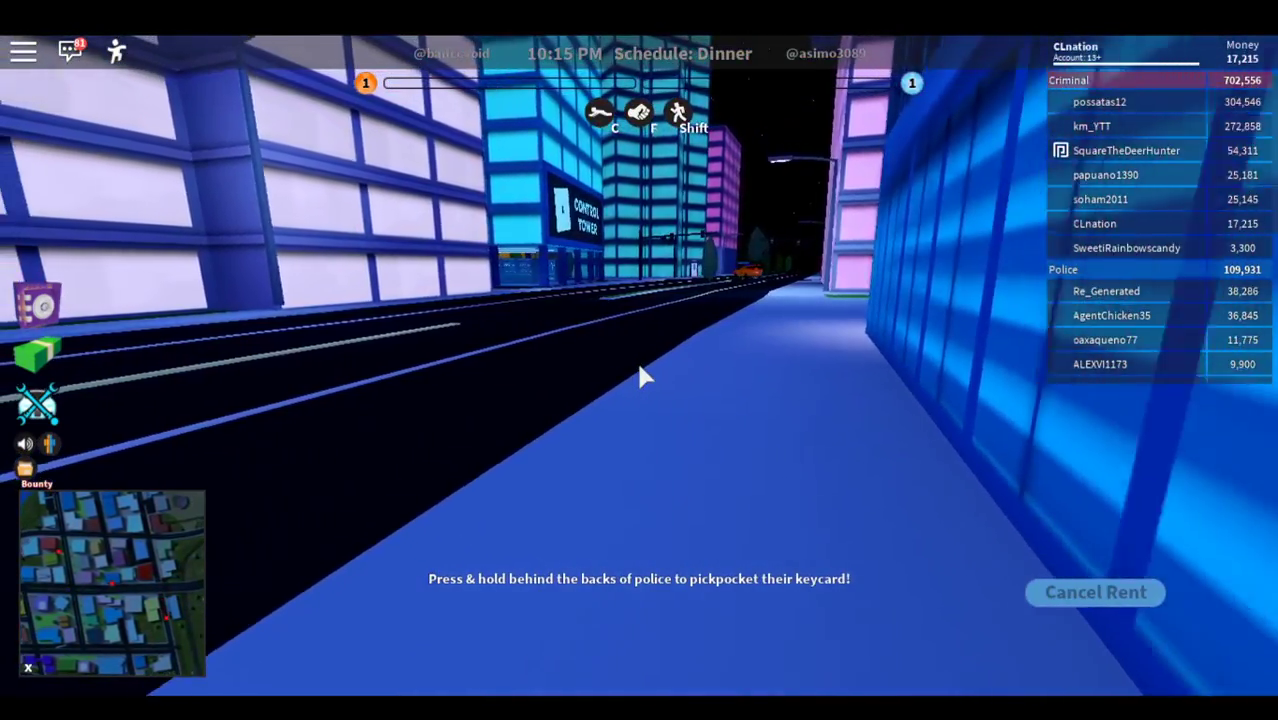
# Step: Look across the street, then run and jump down the alley by the pink buildings
pyautogui.press('s')
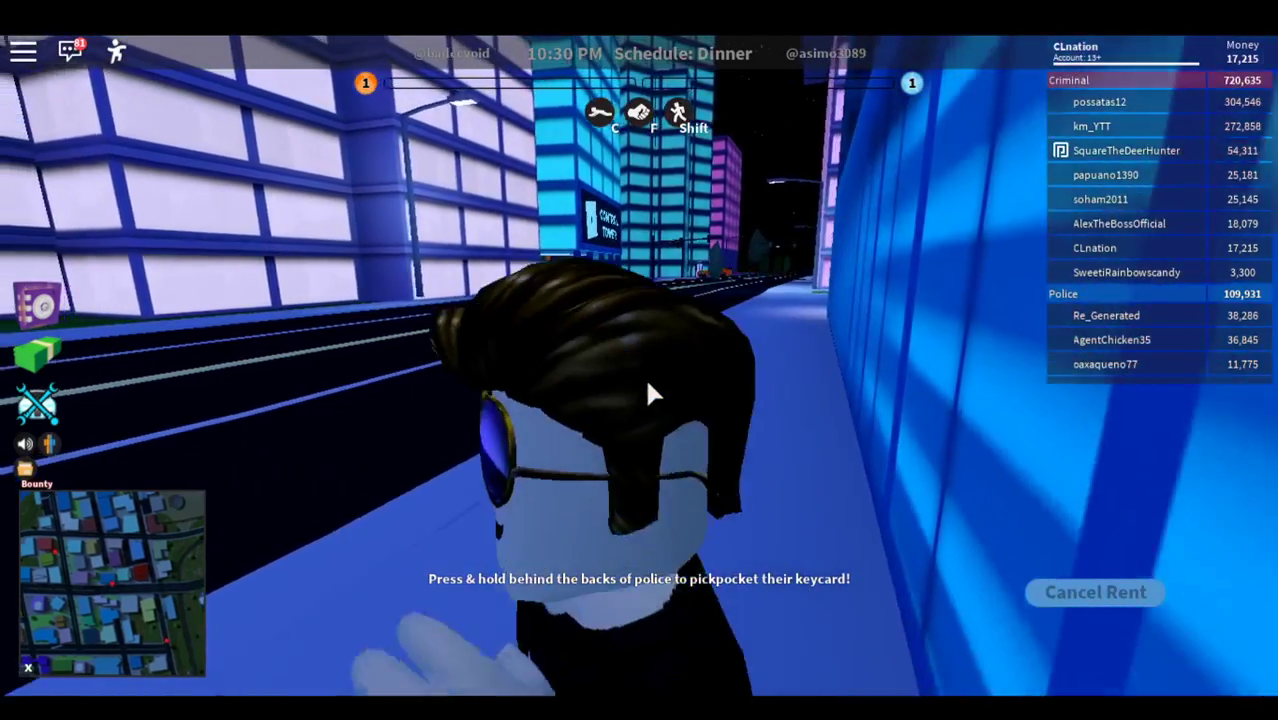
pyautogui.press('a')
pyautogui.press('w')
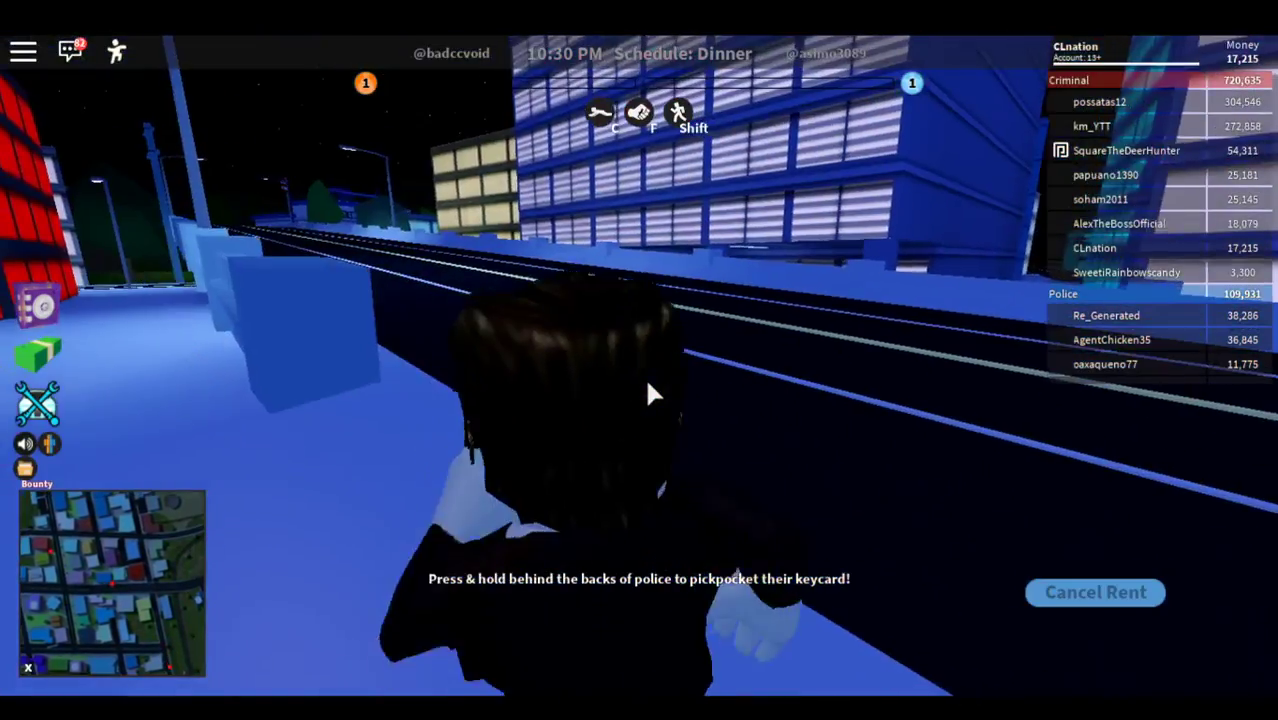
pyautogui.press('w')
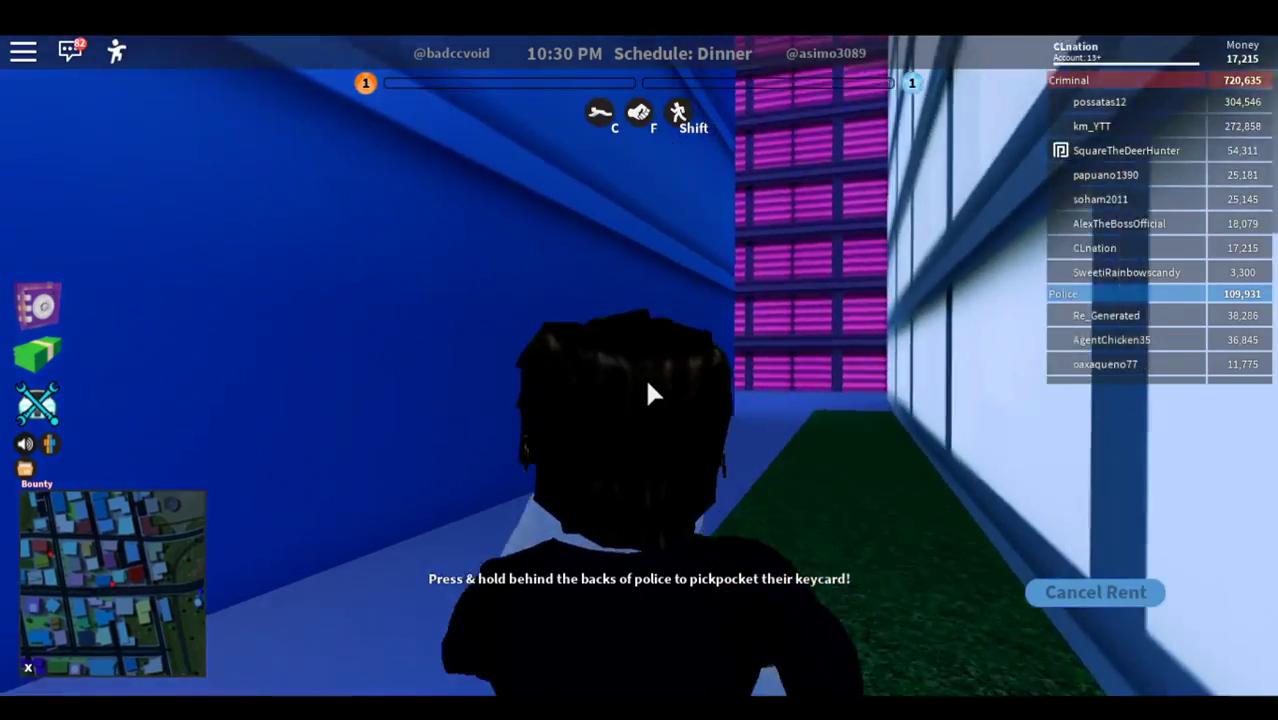
pyautogui.press('space')
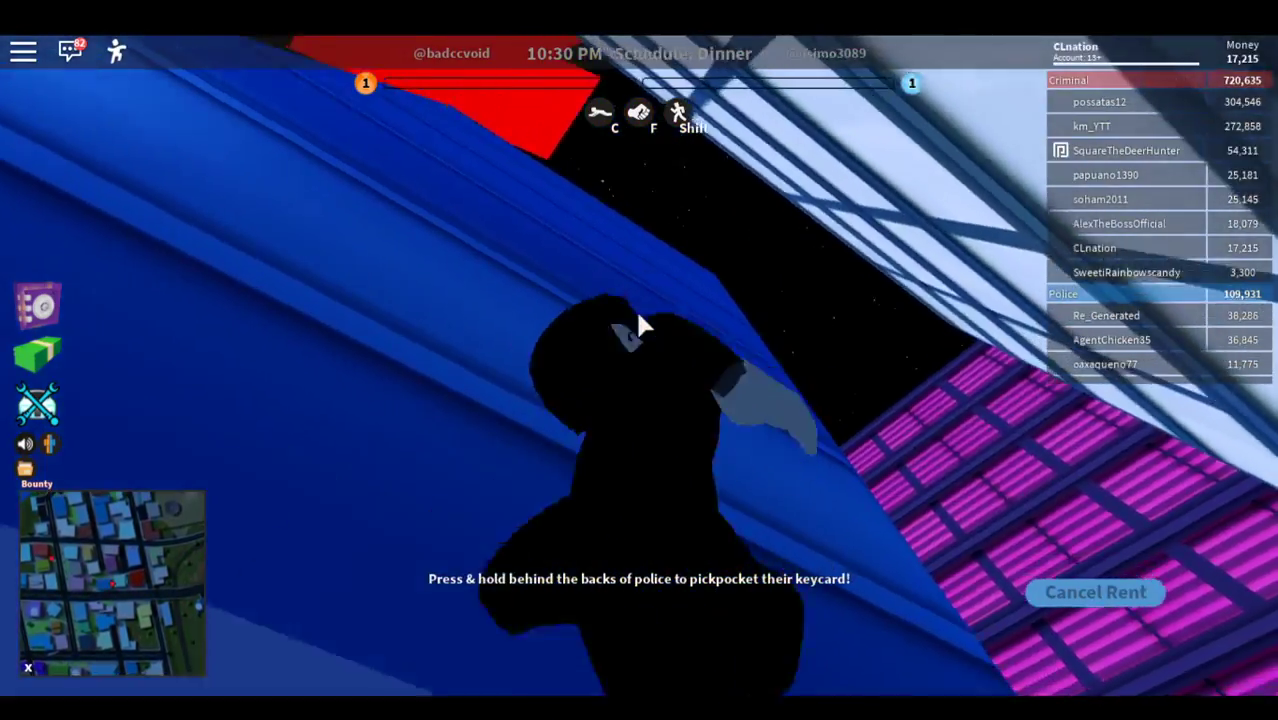
pyautogui.press('w')
pyautogui.press('w')
# Step: Run along the blue wall and across the lawn, then over the blue rooftop into the lit tunnel
pyautogui.press('w')
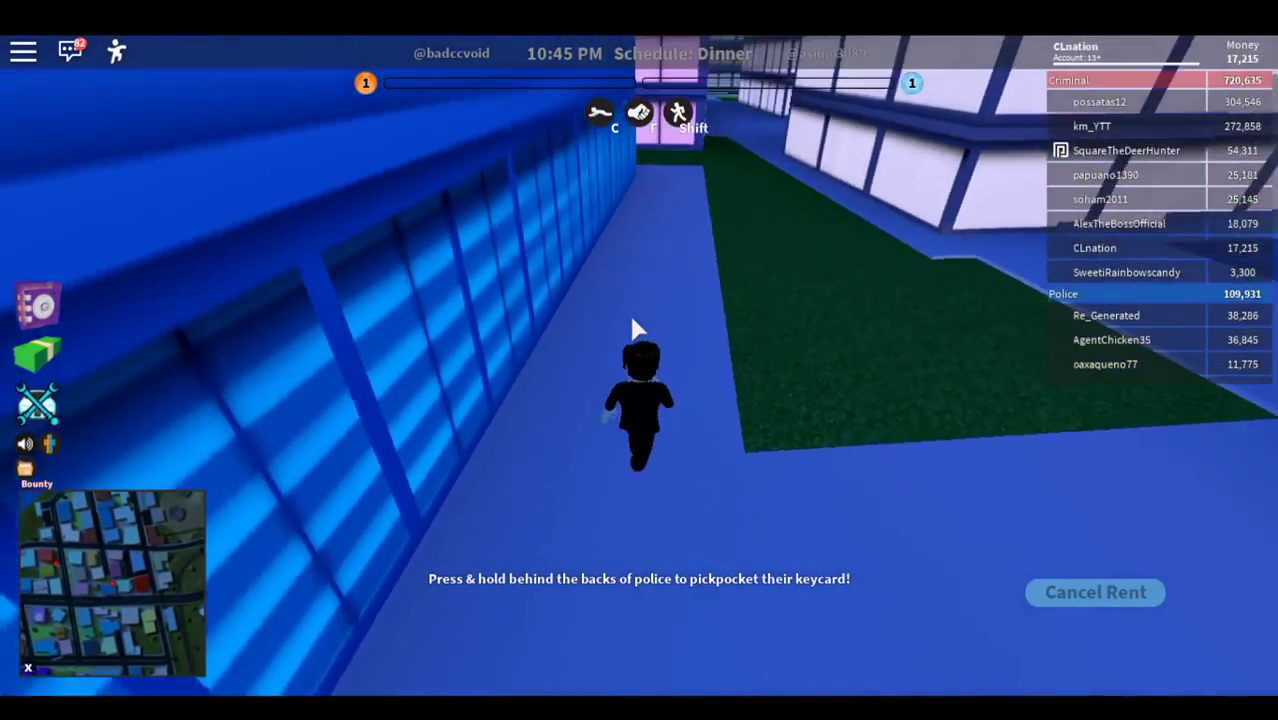
pyautogui.press('w')
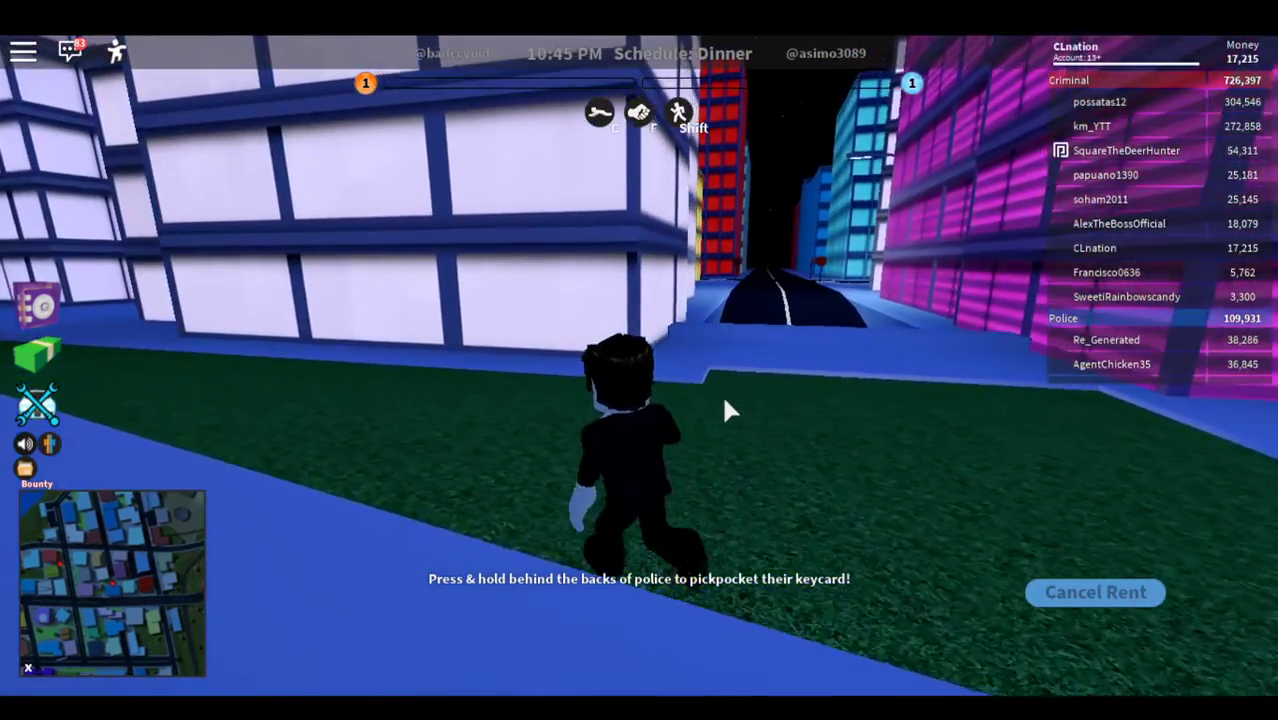
pyautogui.press('w')
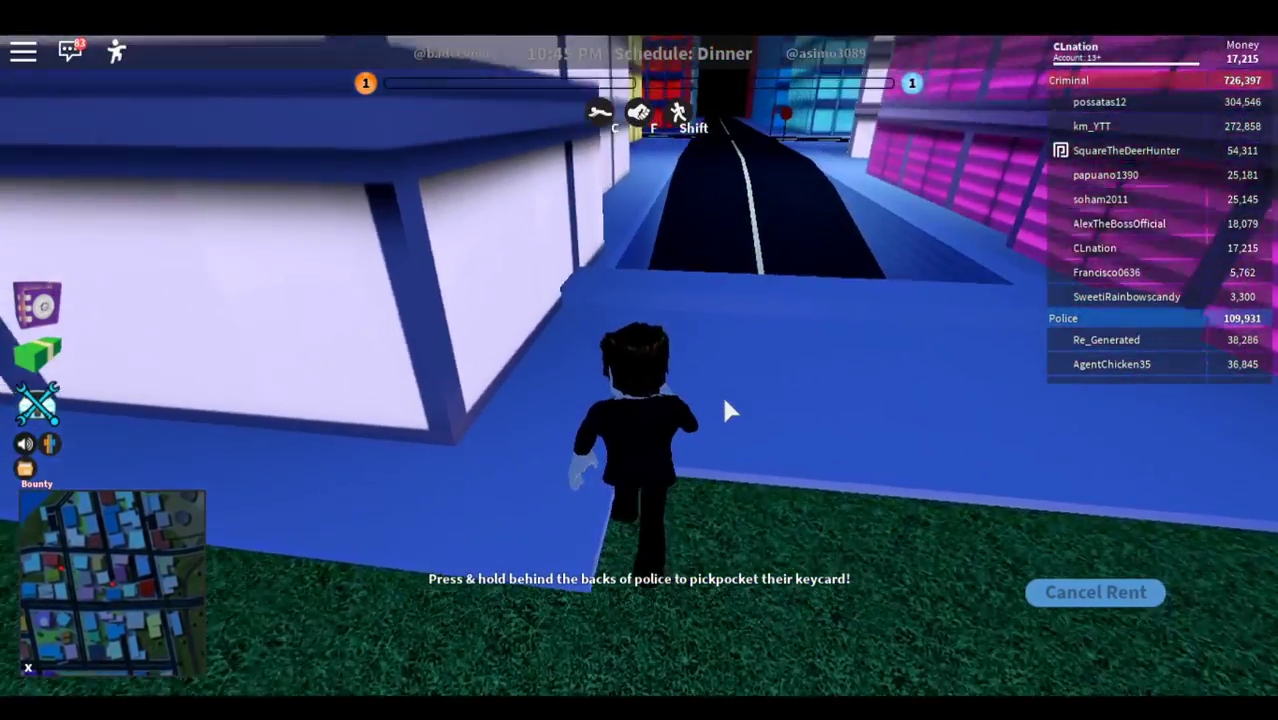
pyautogui.press('w')
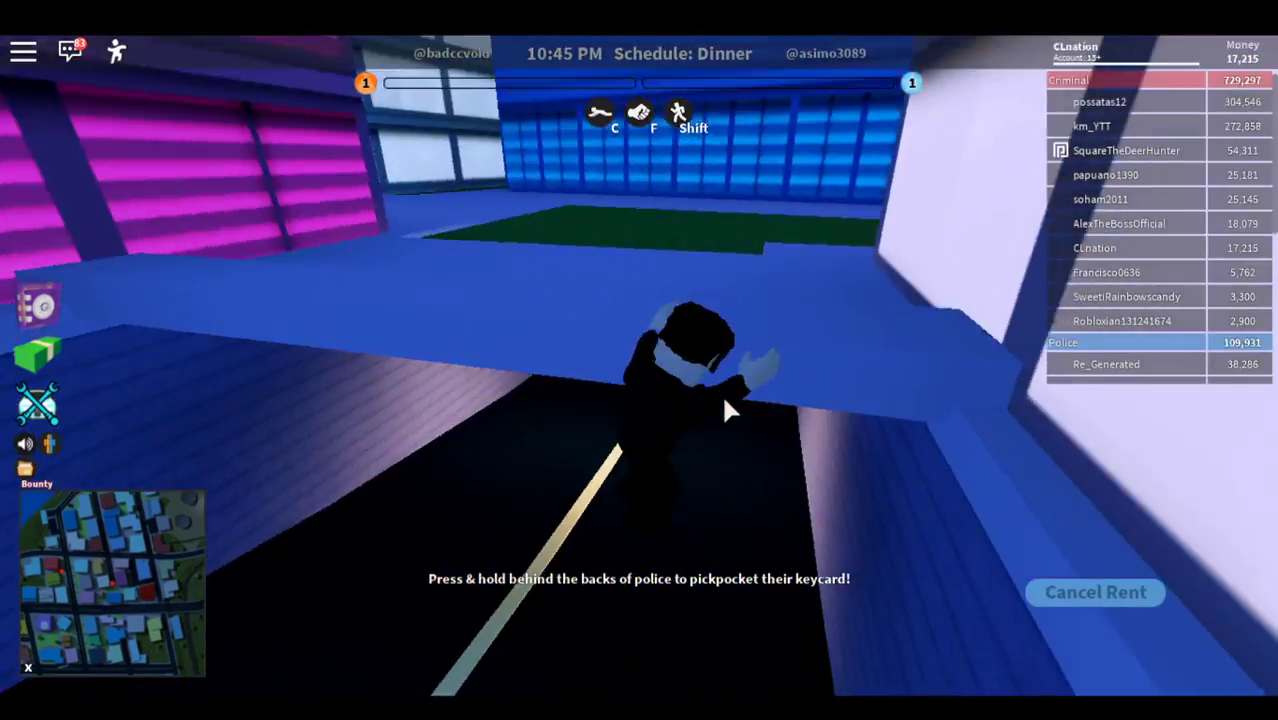
pyautogui.press('w')
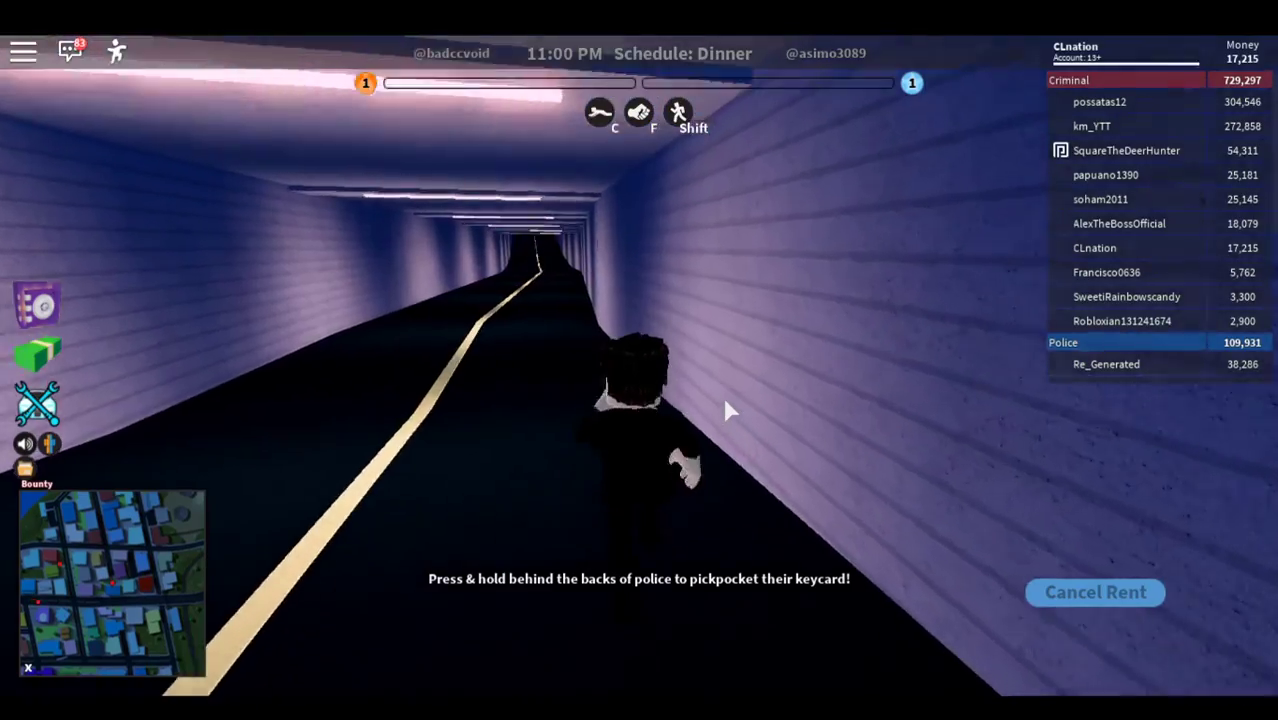
# Step: Turn around and run back through the tunnel
pyautogui.press('s')
pyautogui.press('s')
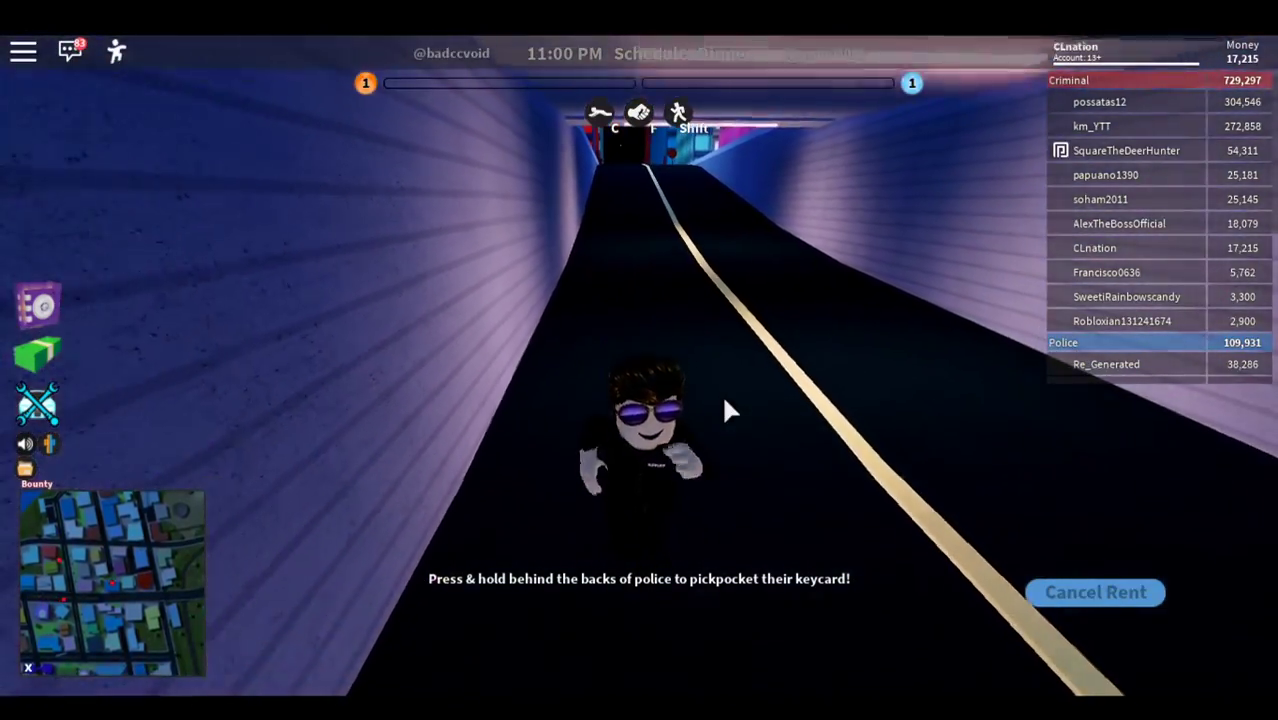
pyautogui.press('s')
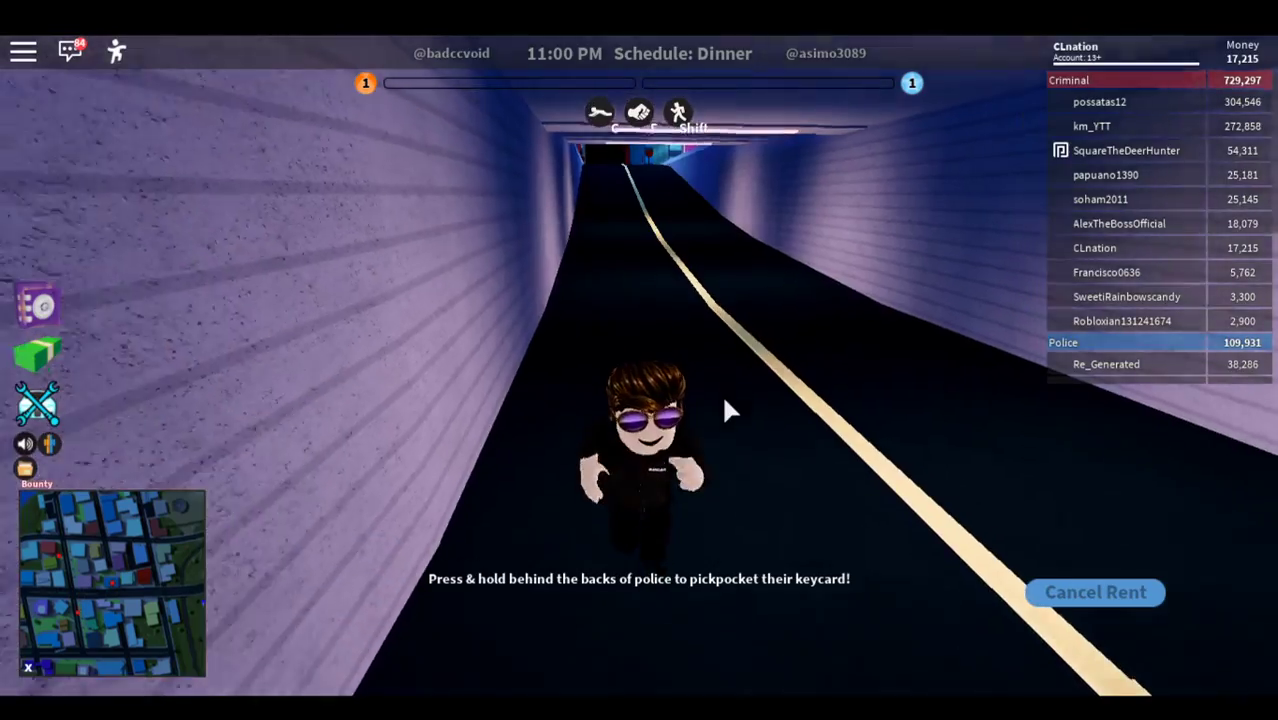
pyautogui.press('s')
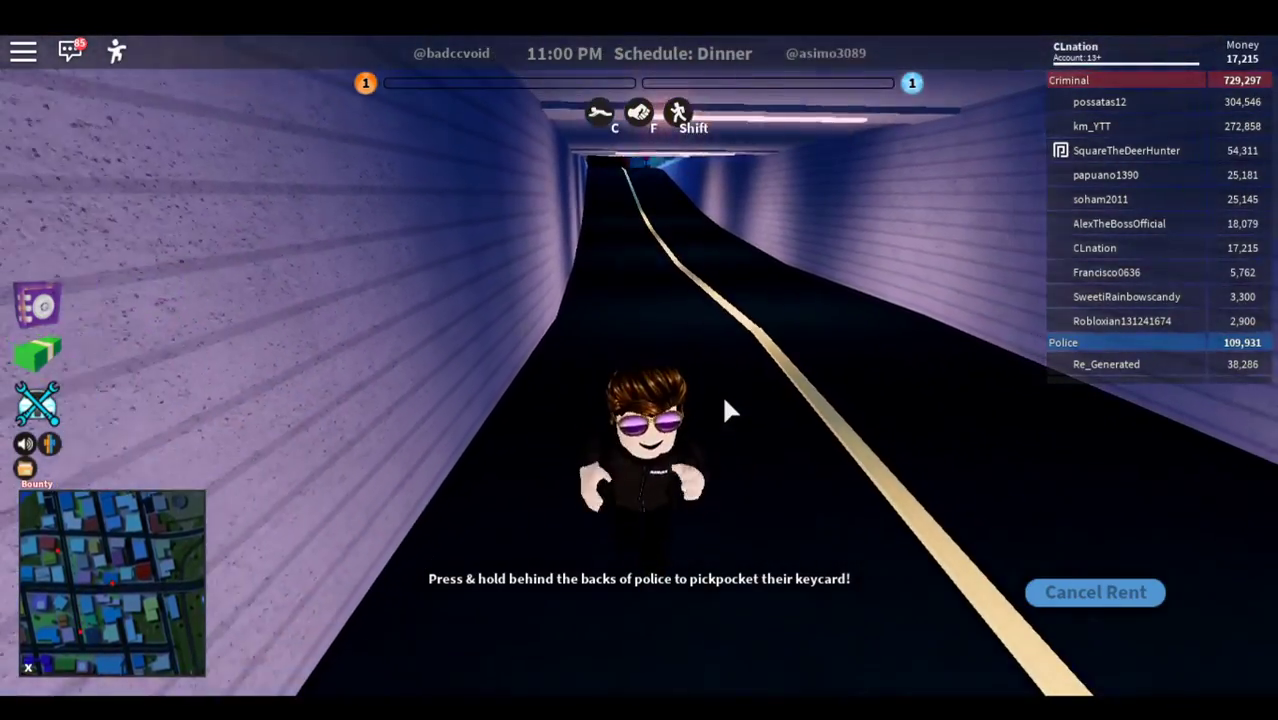
pyautogui.press('s')
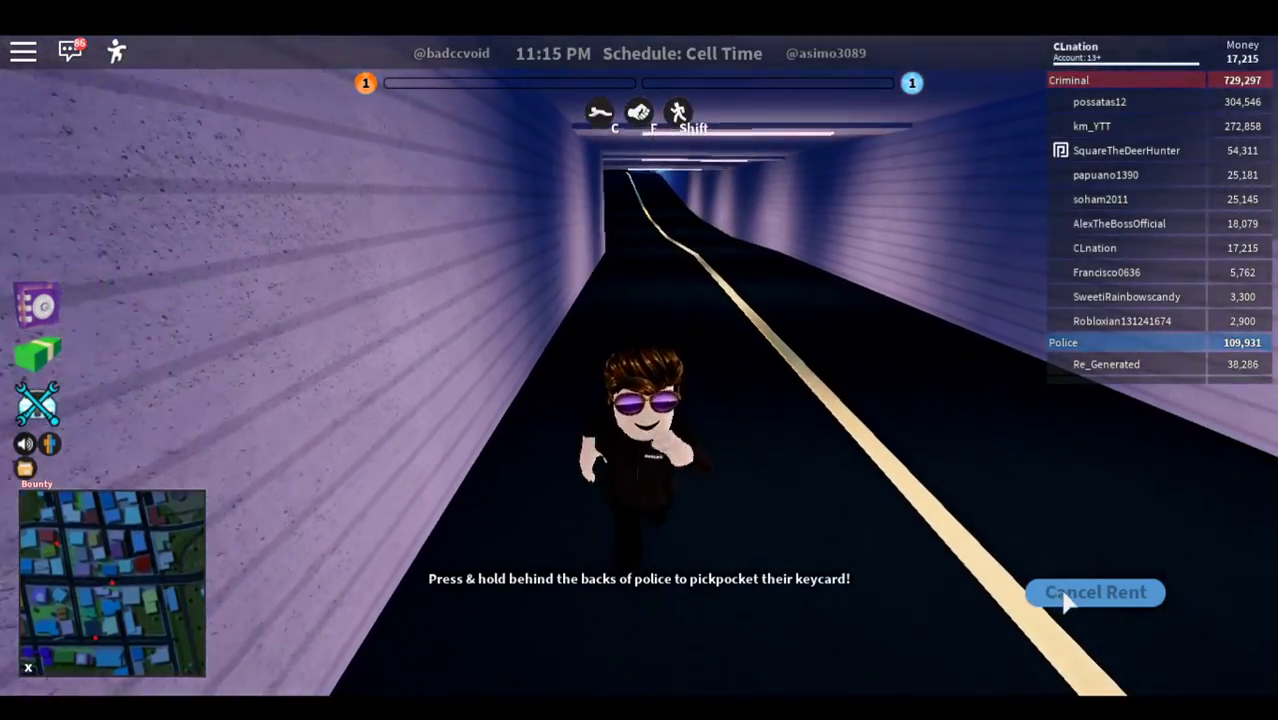
# Step: Give up the current rental, then run through the tunnel toward its exit
pyautogui.click(1070, 593)
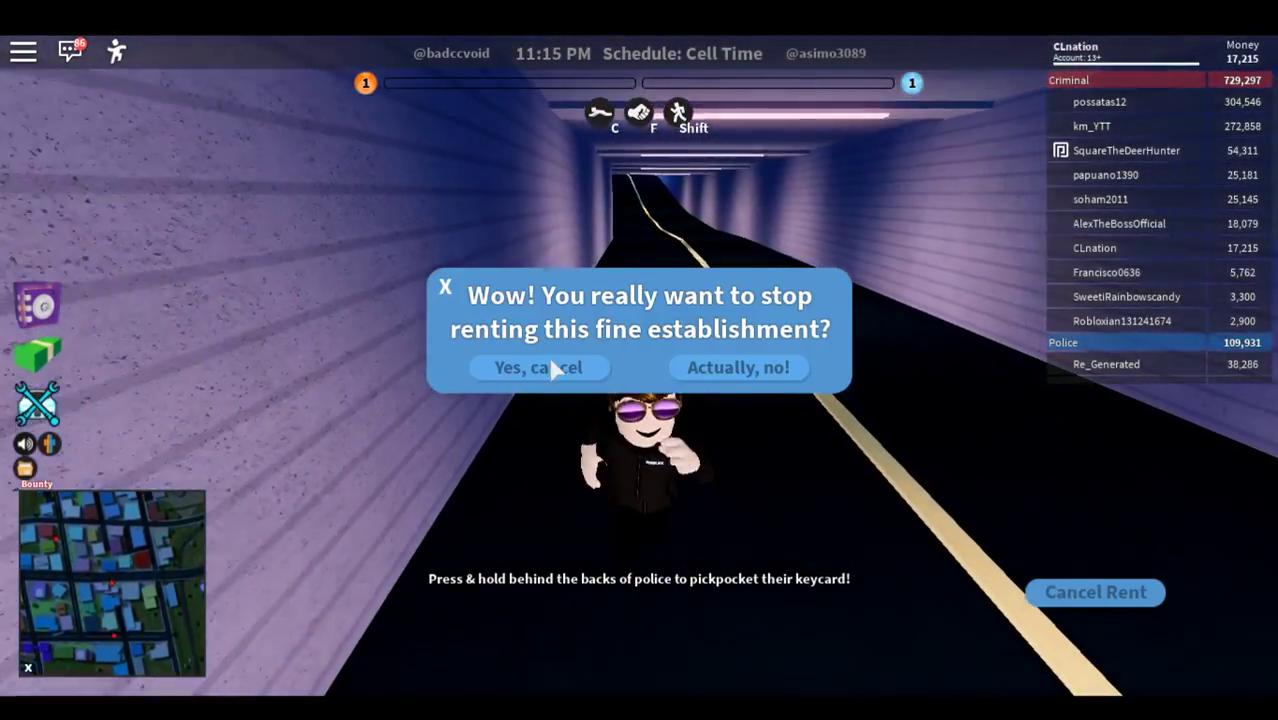
pyautogui.click(552, 368)
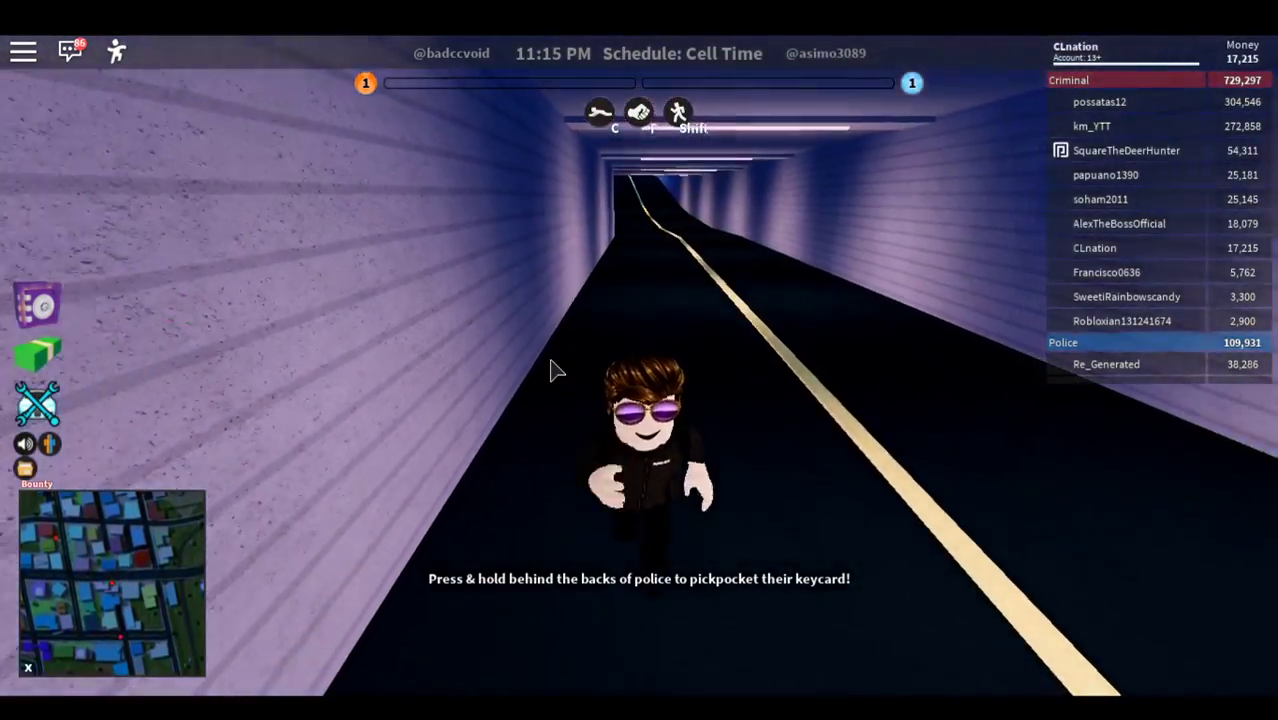
pyautogui.press('w')
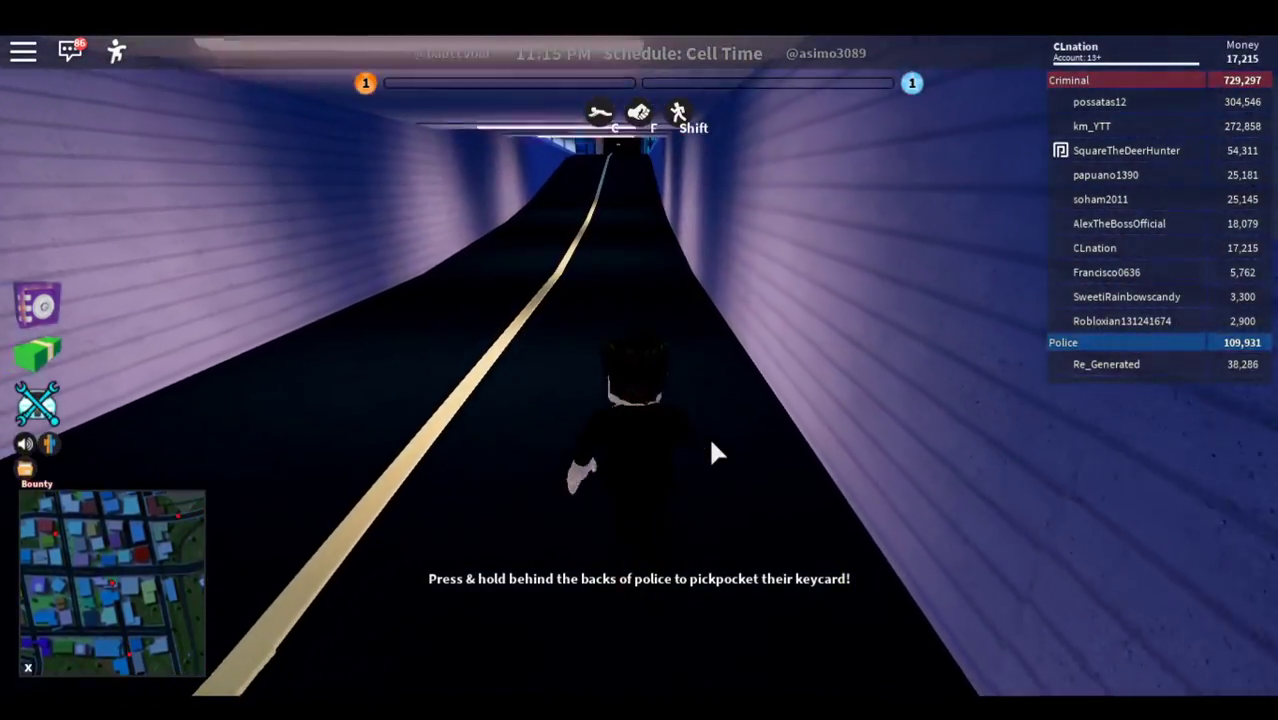
pyautogui.press('w')
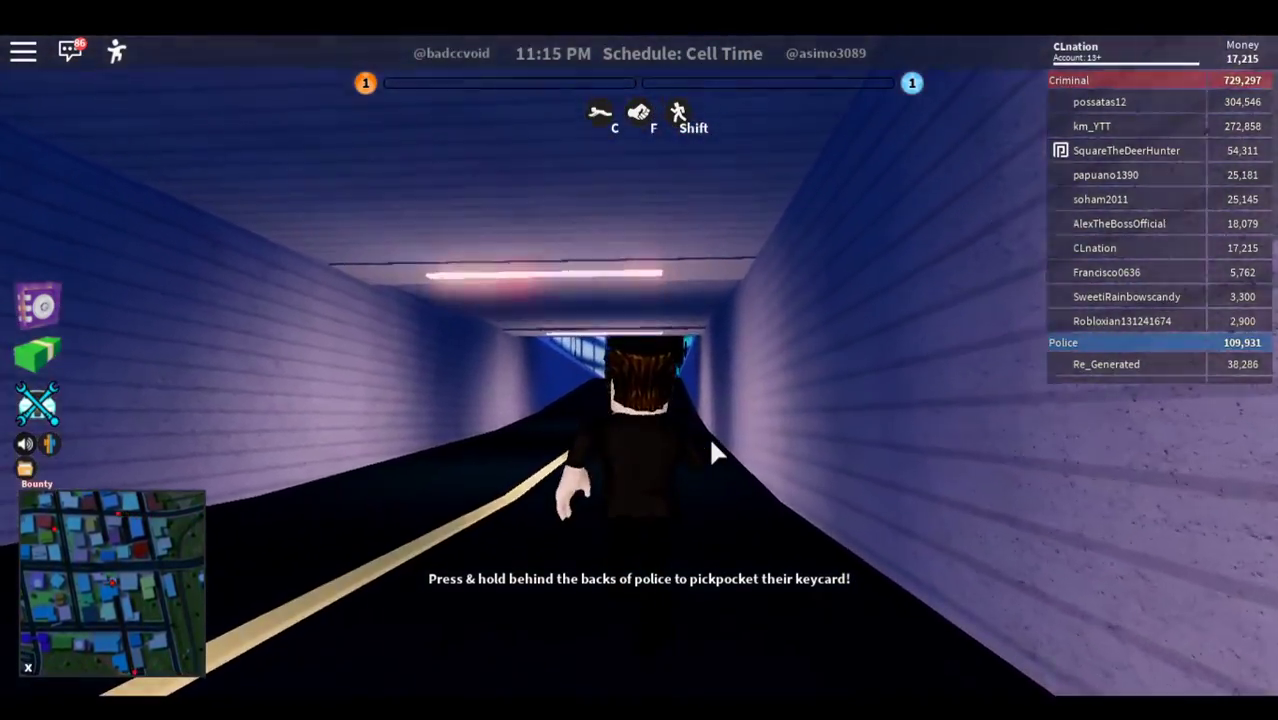
pyautogui.press('w')
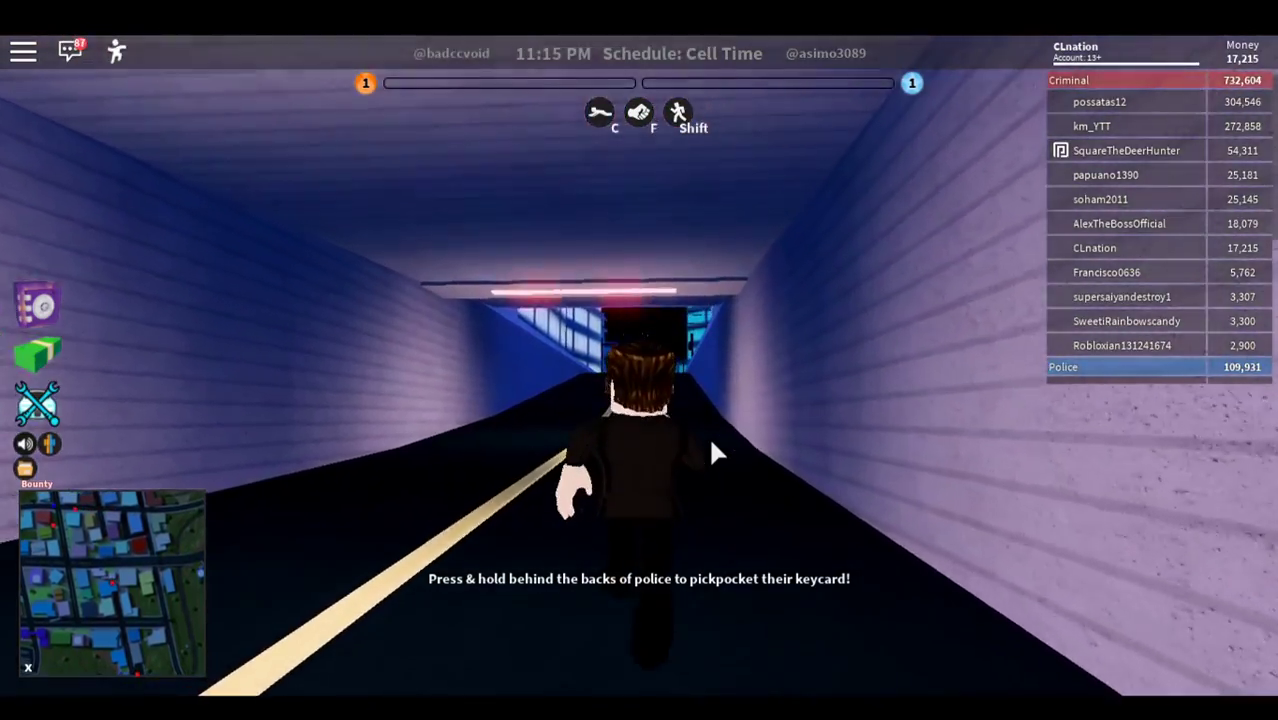
# Step: Run out through the alley and along the street, then decline the apartment's rent offer
pyautogui.press('w')
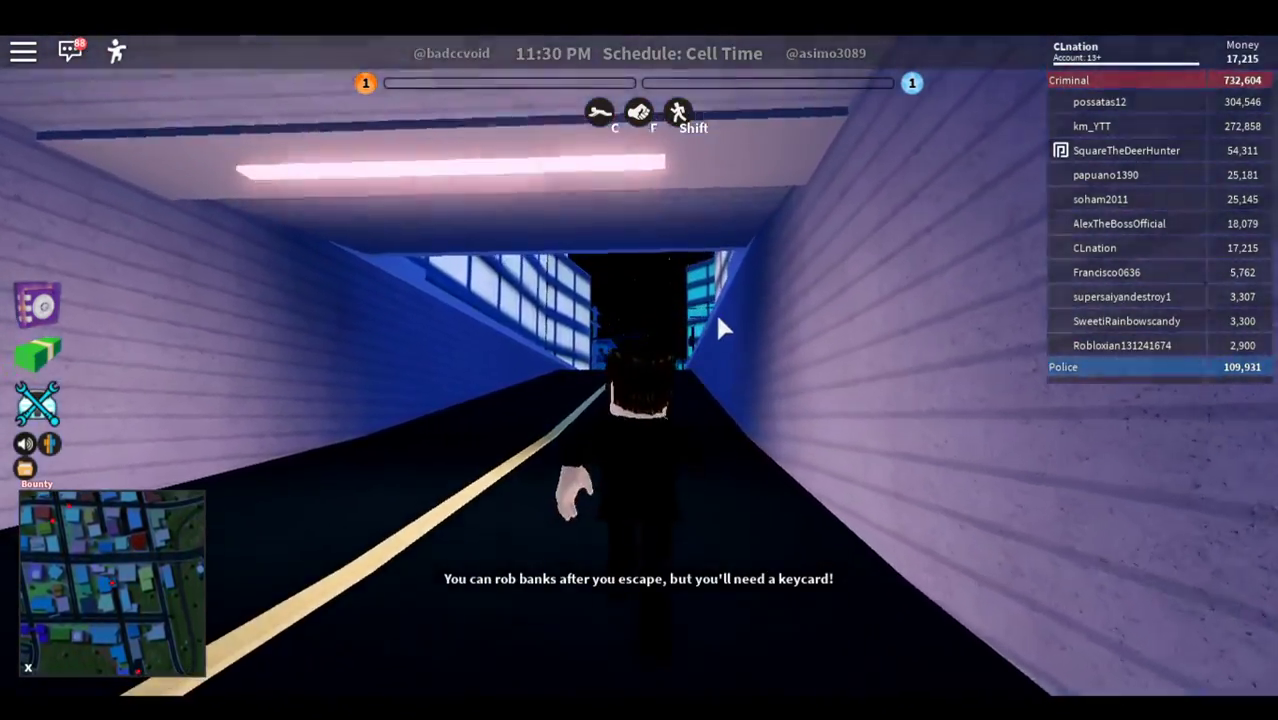
pyautogui.press('w')
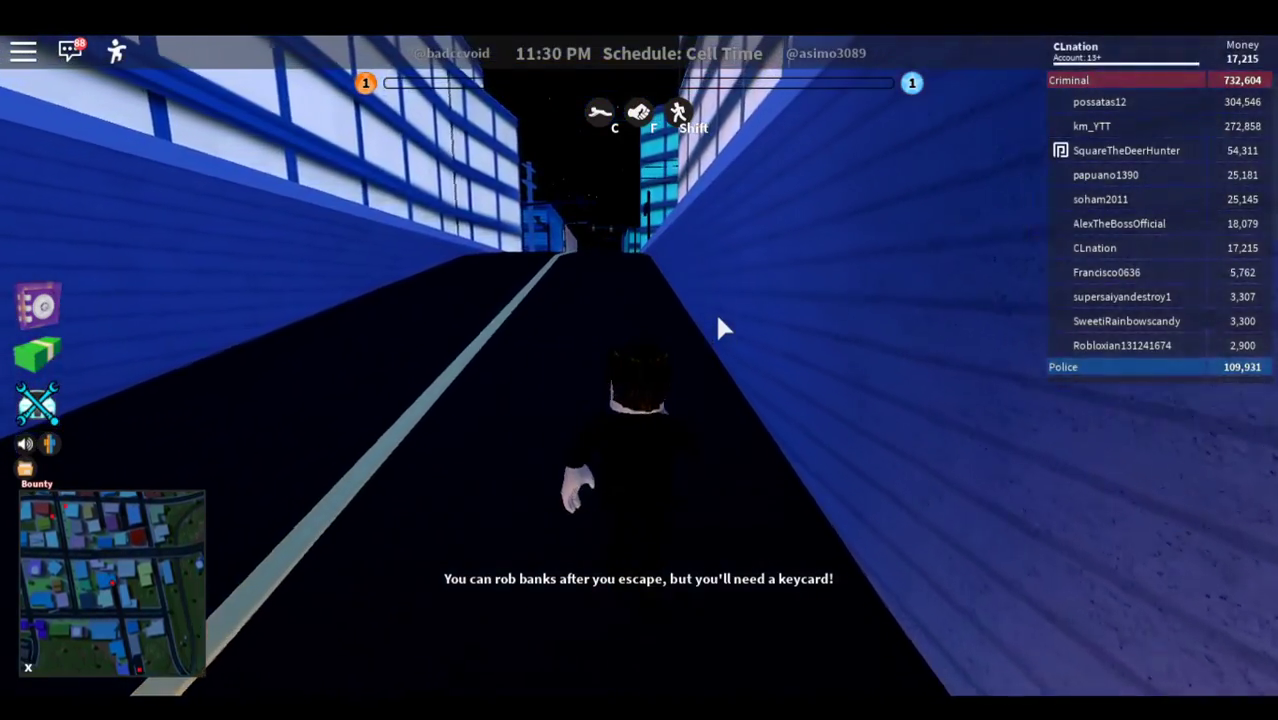
pyautogui.press('w')
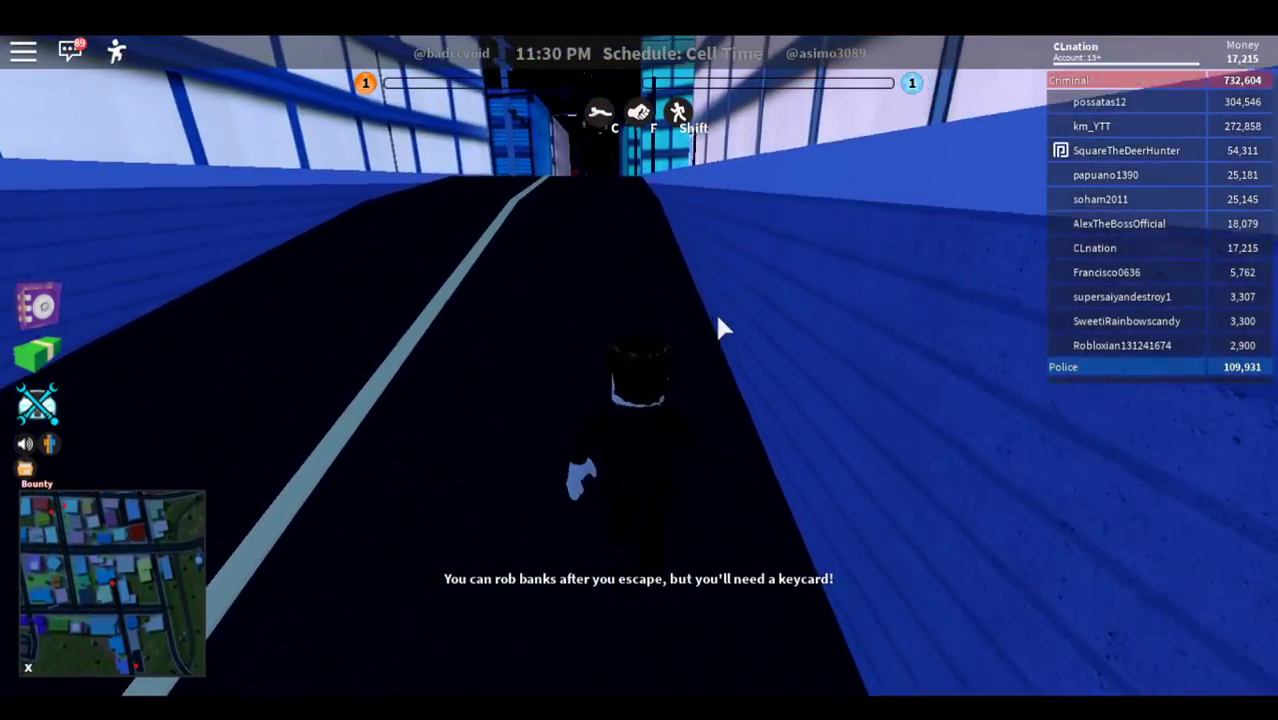
pyautogui.press('w')
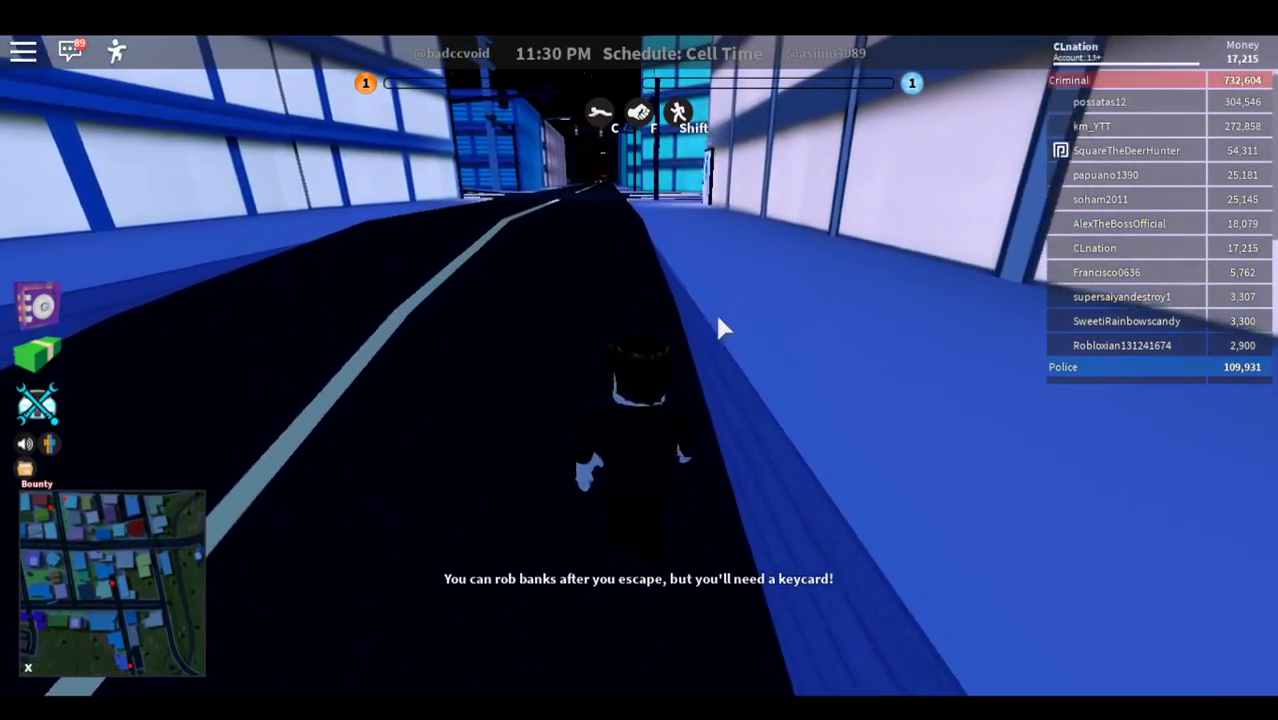
pyautogui.press('w')
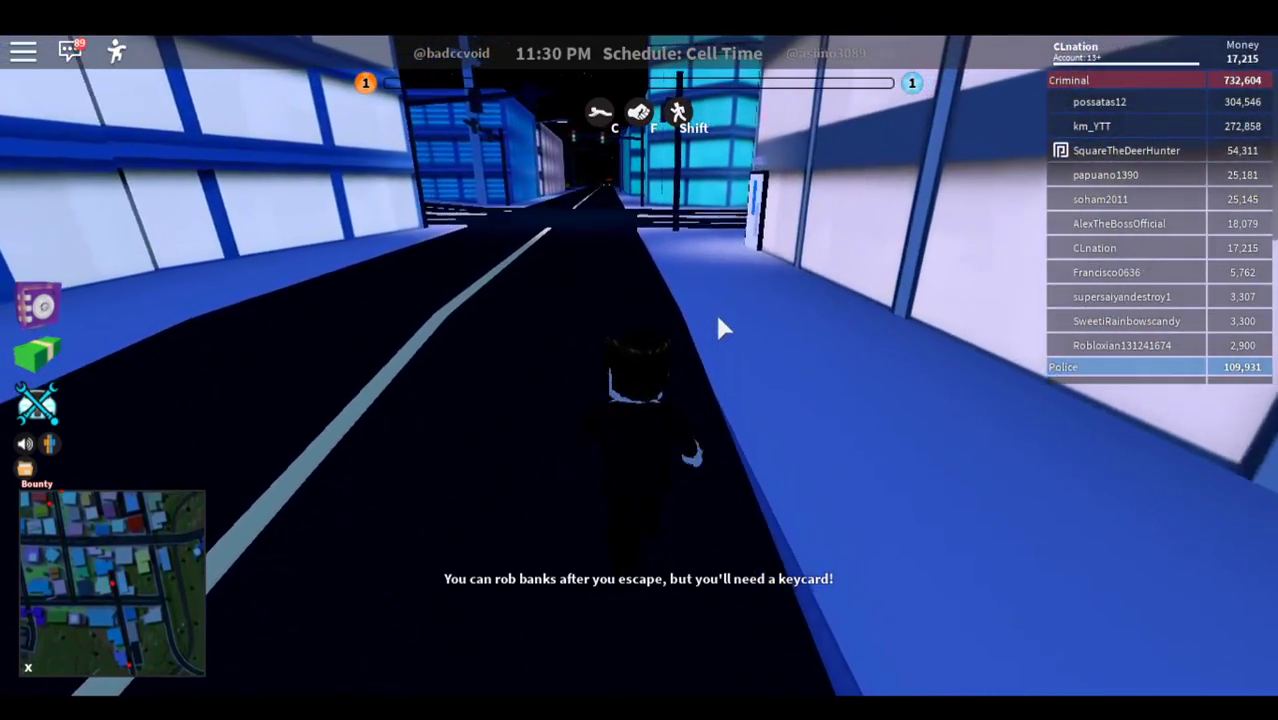
pyautogui.press('w')
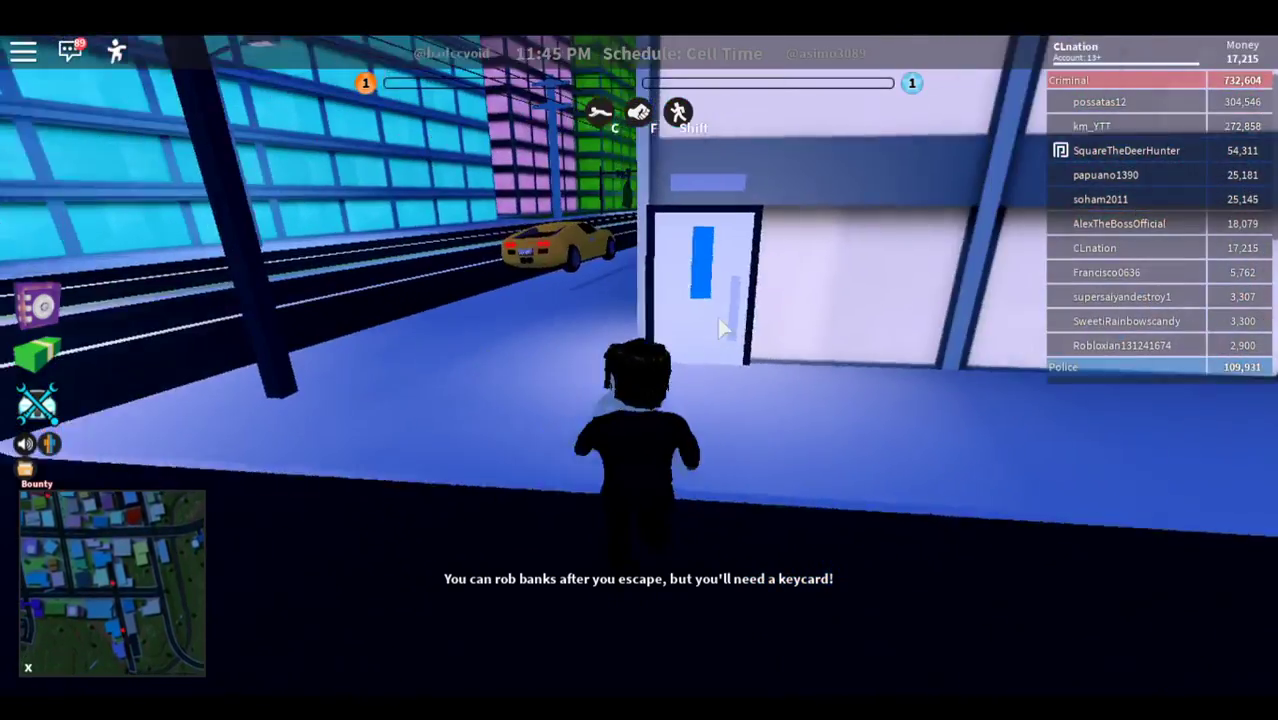
pyautogui.press('w')
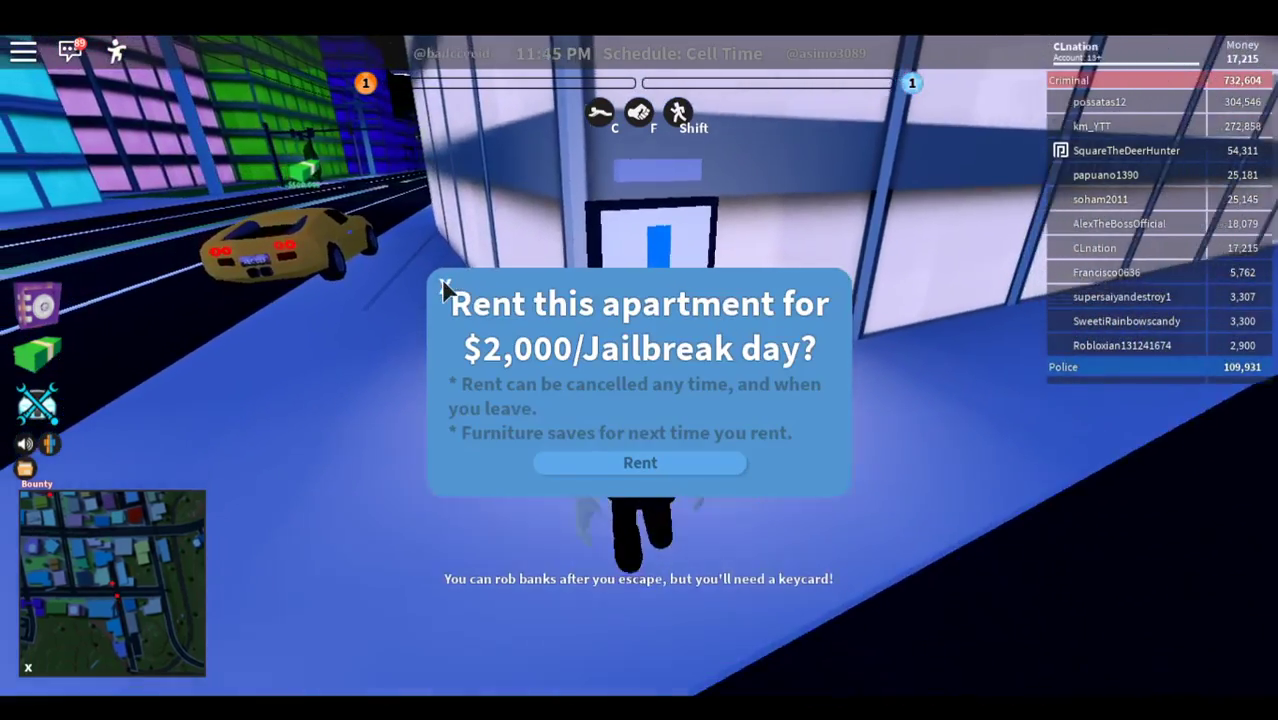
pyautogui.click(443, 285)
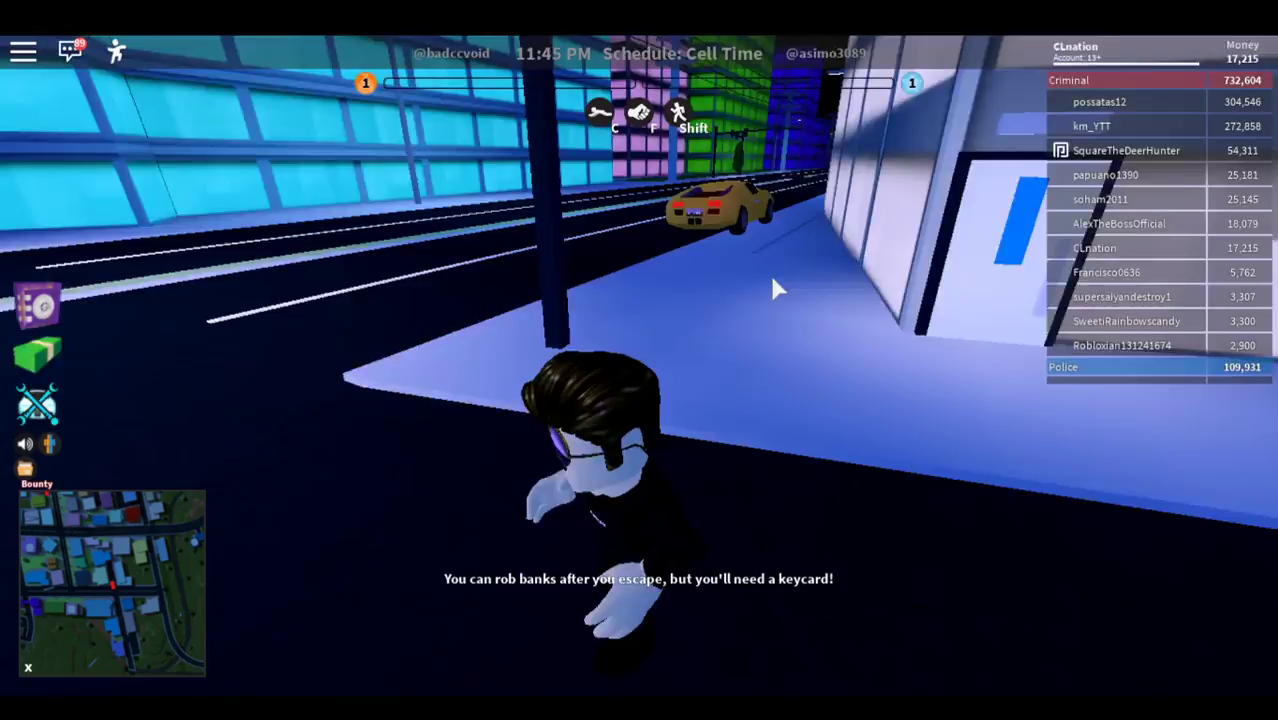
# Step: Walk past the parked car onto the sidewalk
pyautogui.press('w')
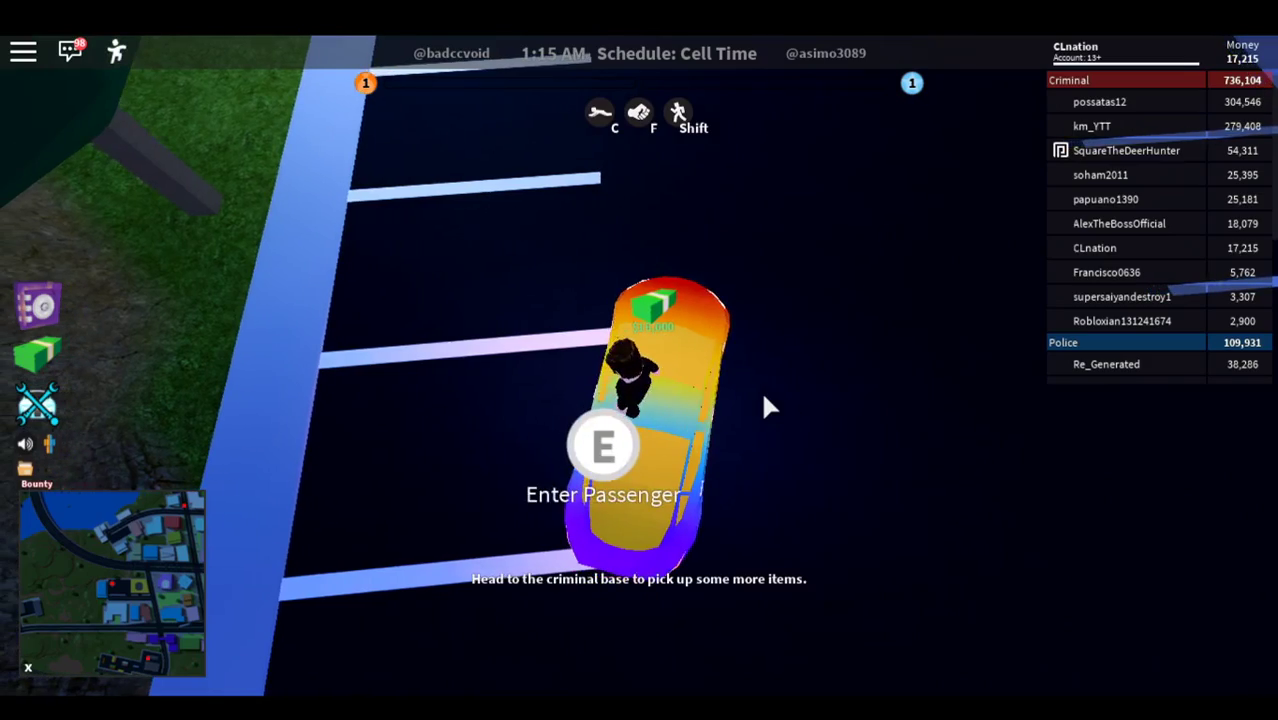
# Step: Step off the rainbow car, cross the parking lot, and run along the street past the garage
pyautogui.press('a')
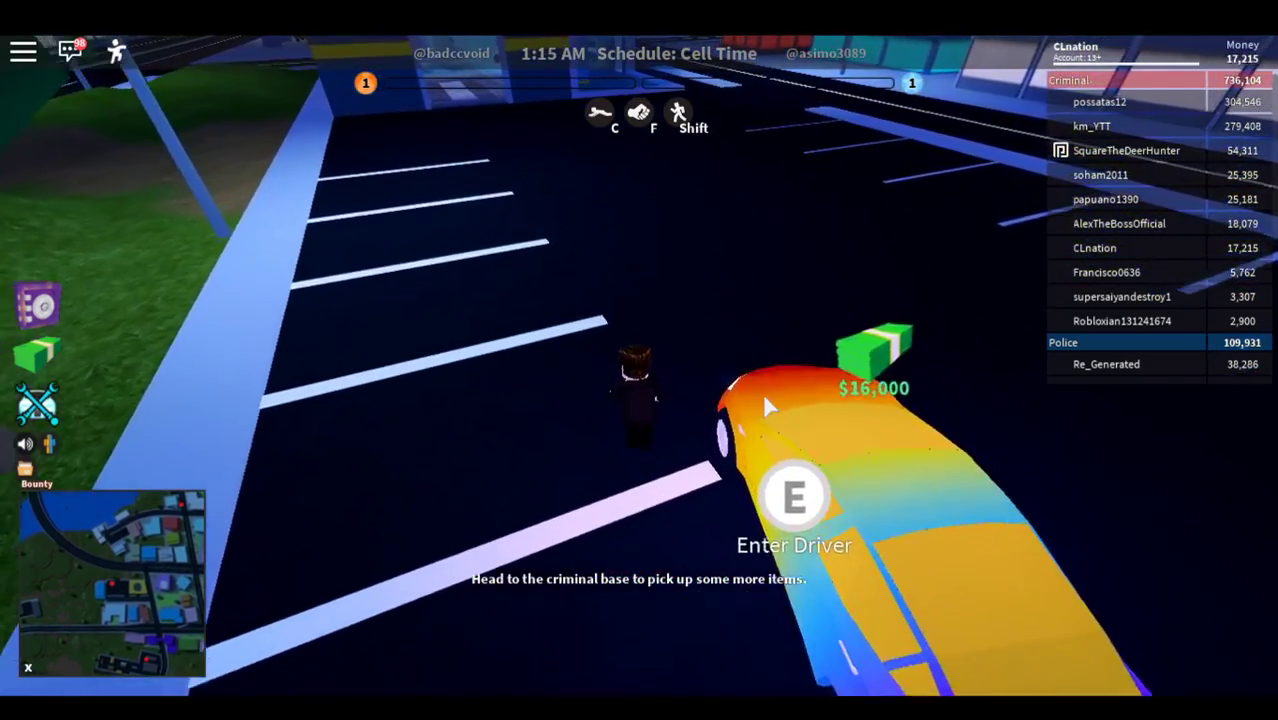
pyautogui.press('w')
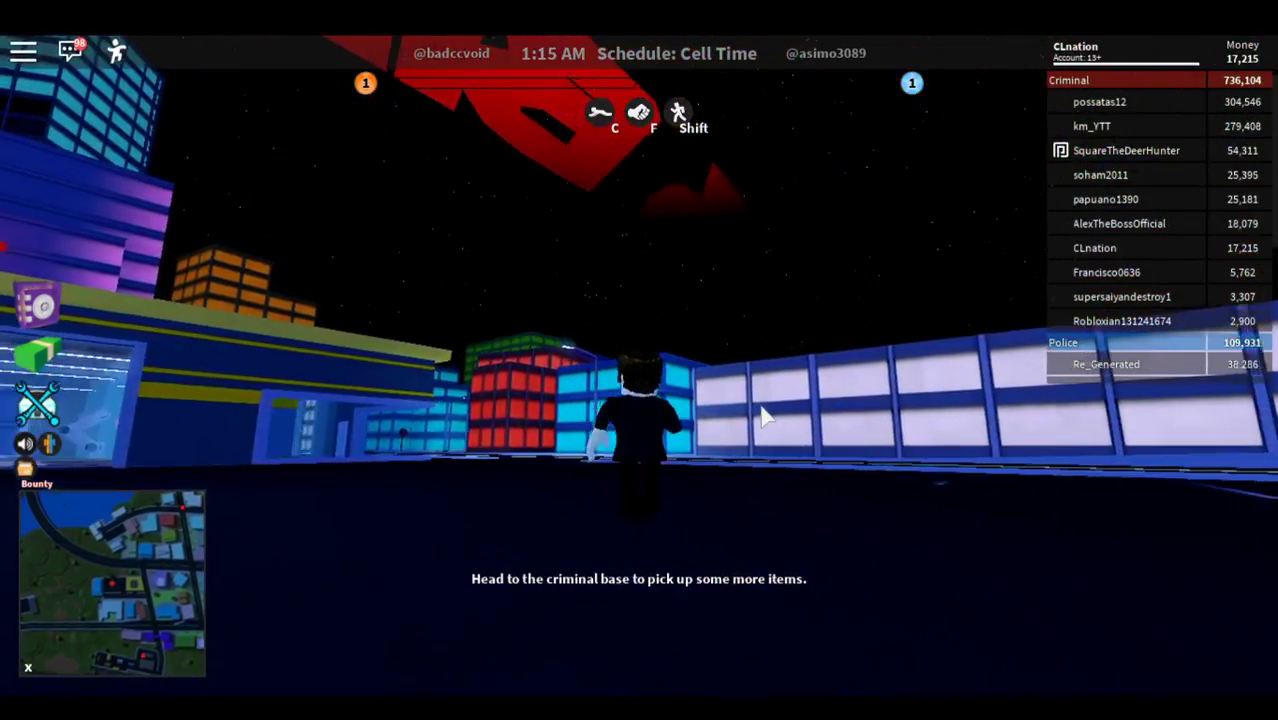
pyautogui.press('w')
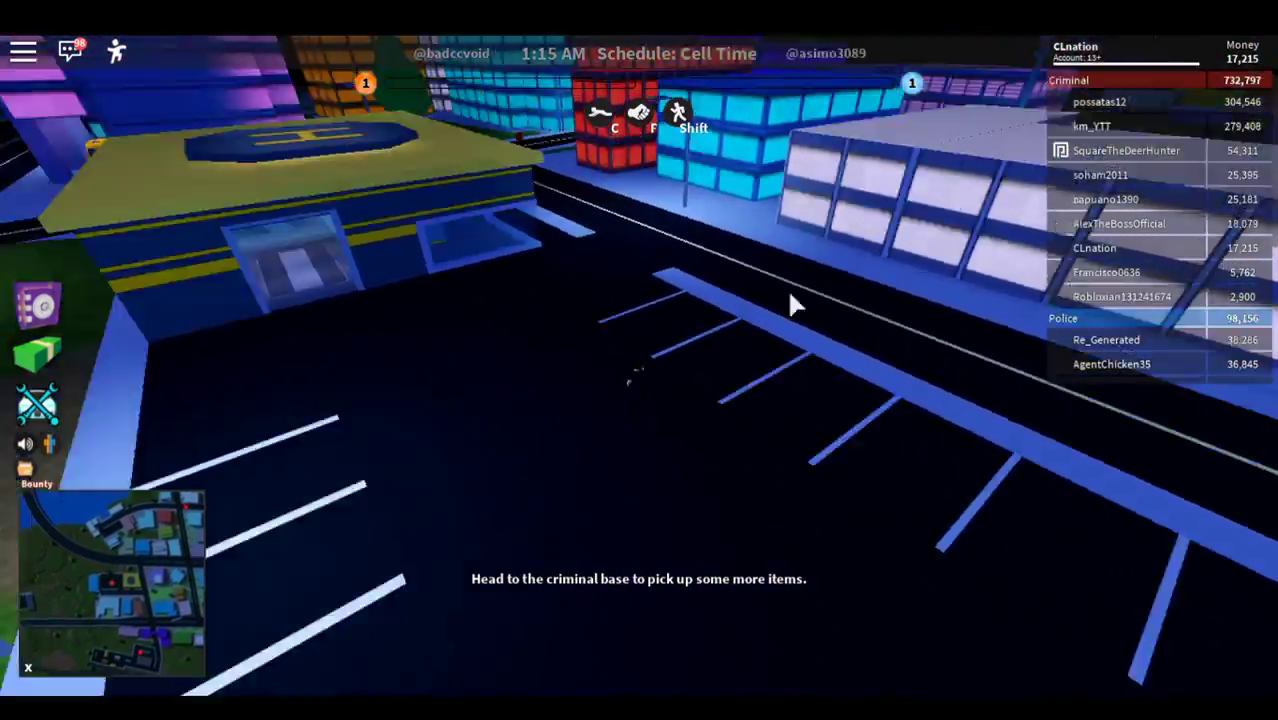
pyautogui.press('w')
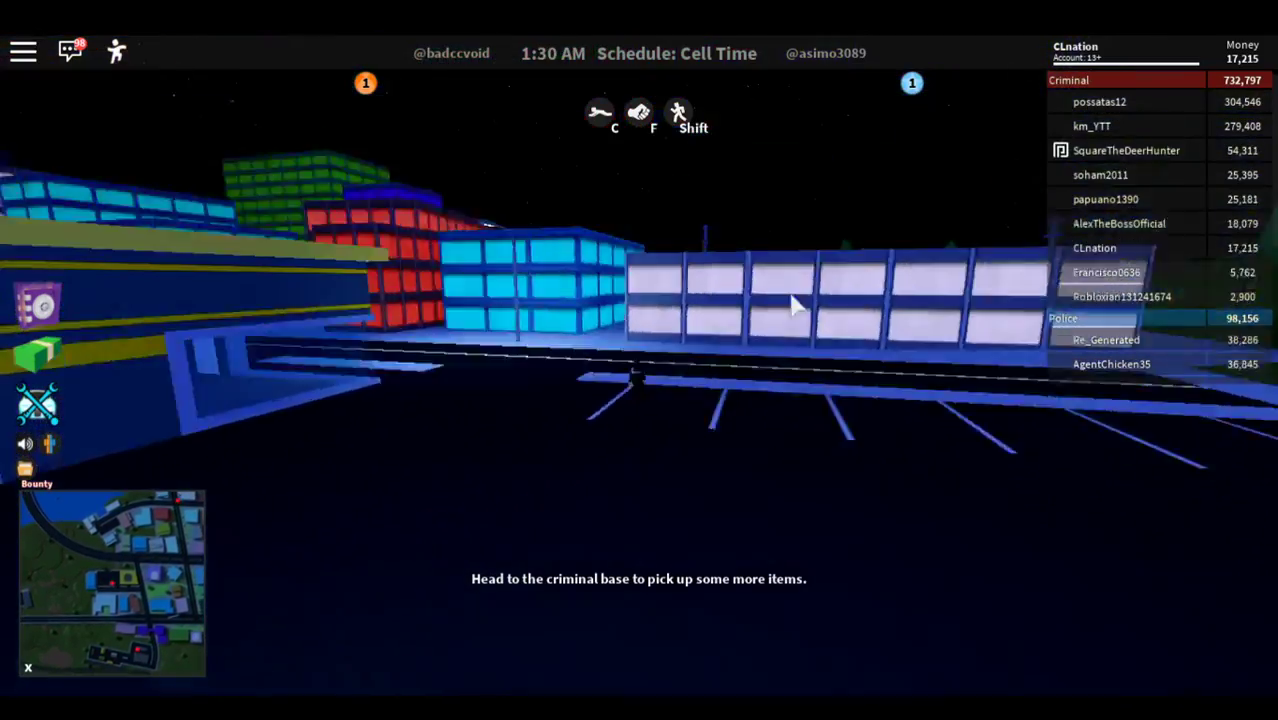
pyautogui.press('w')
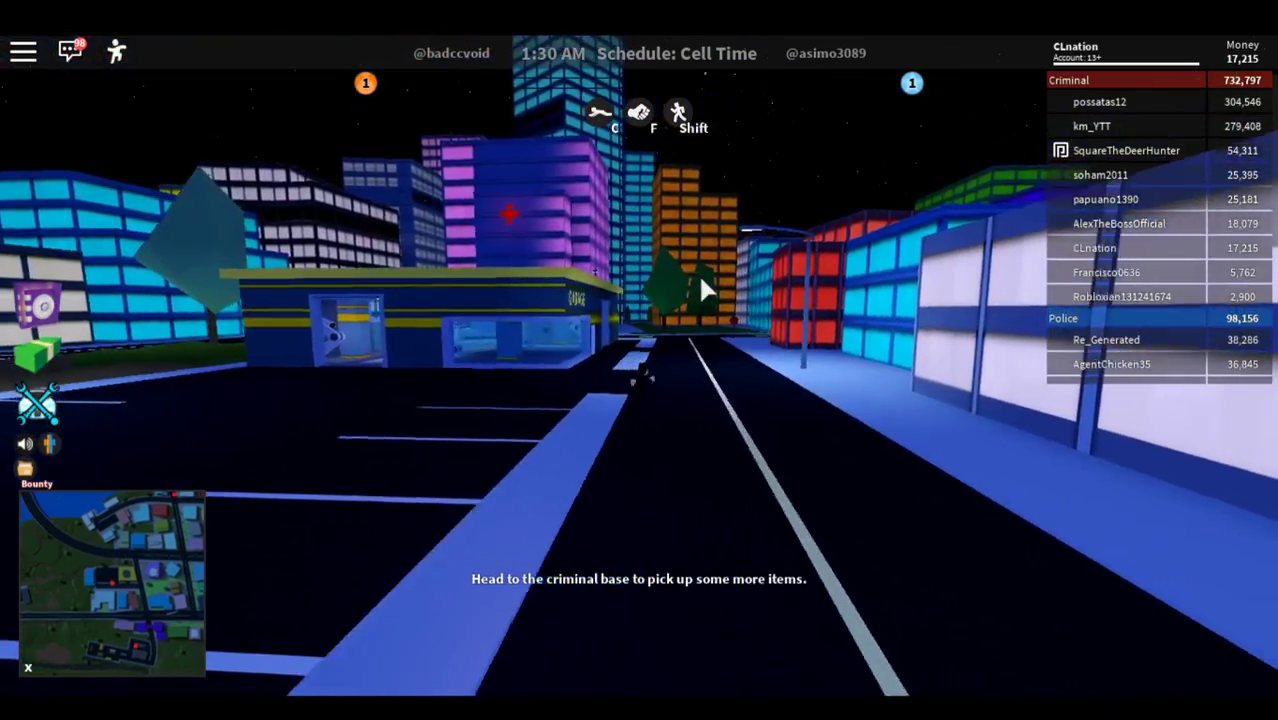
pyautogui.press('w')
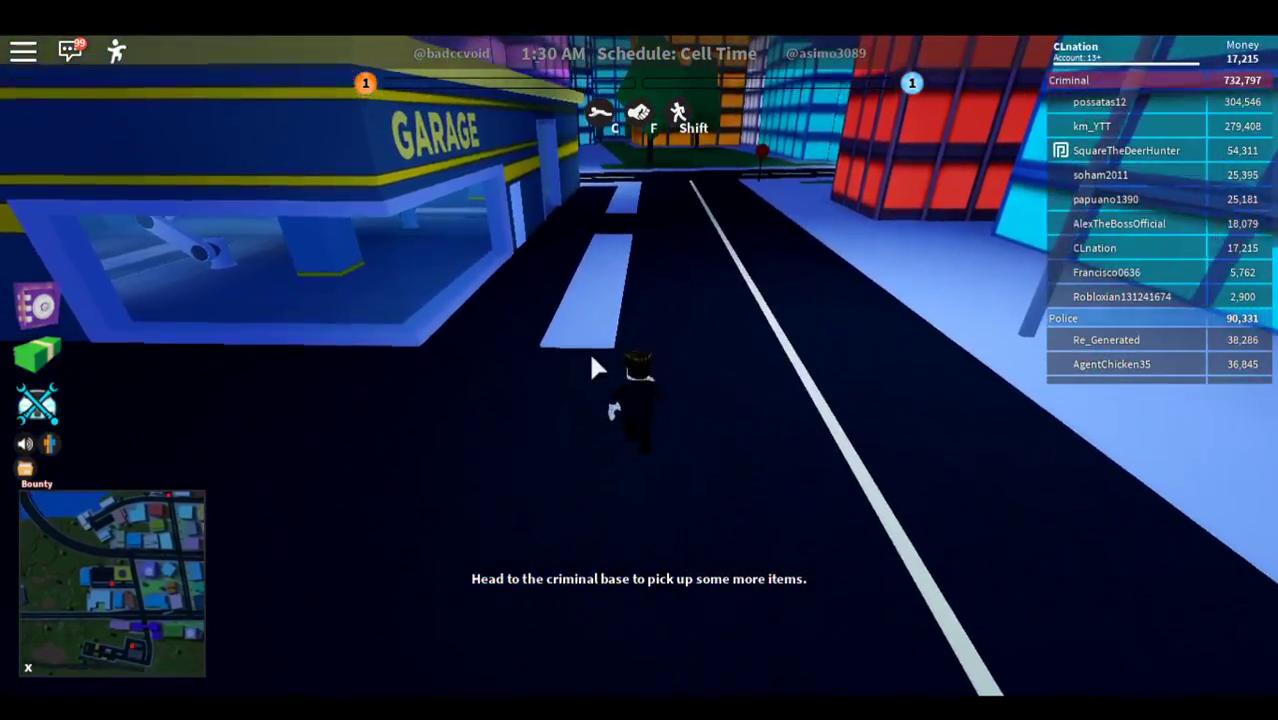
pyautogui.press('w')
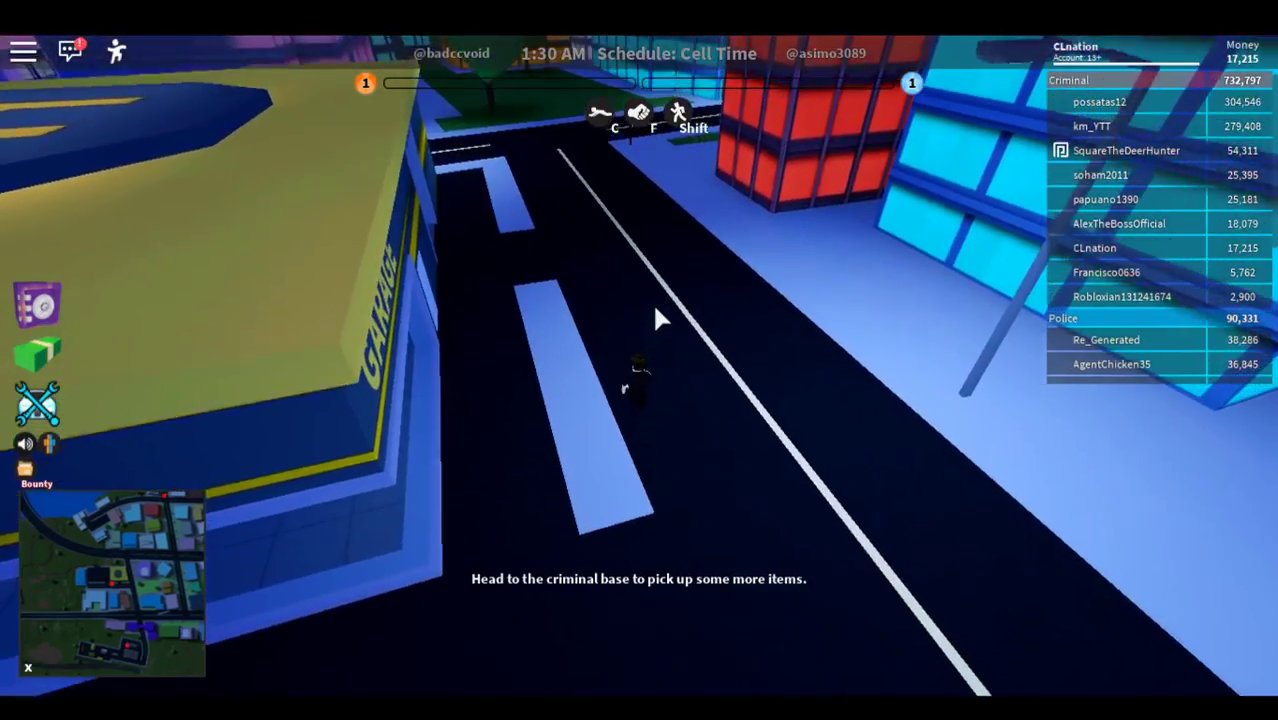
pyautogui.press('w')
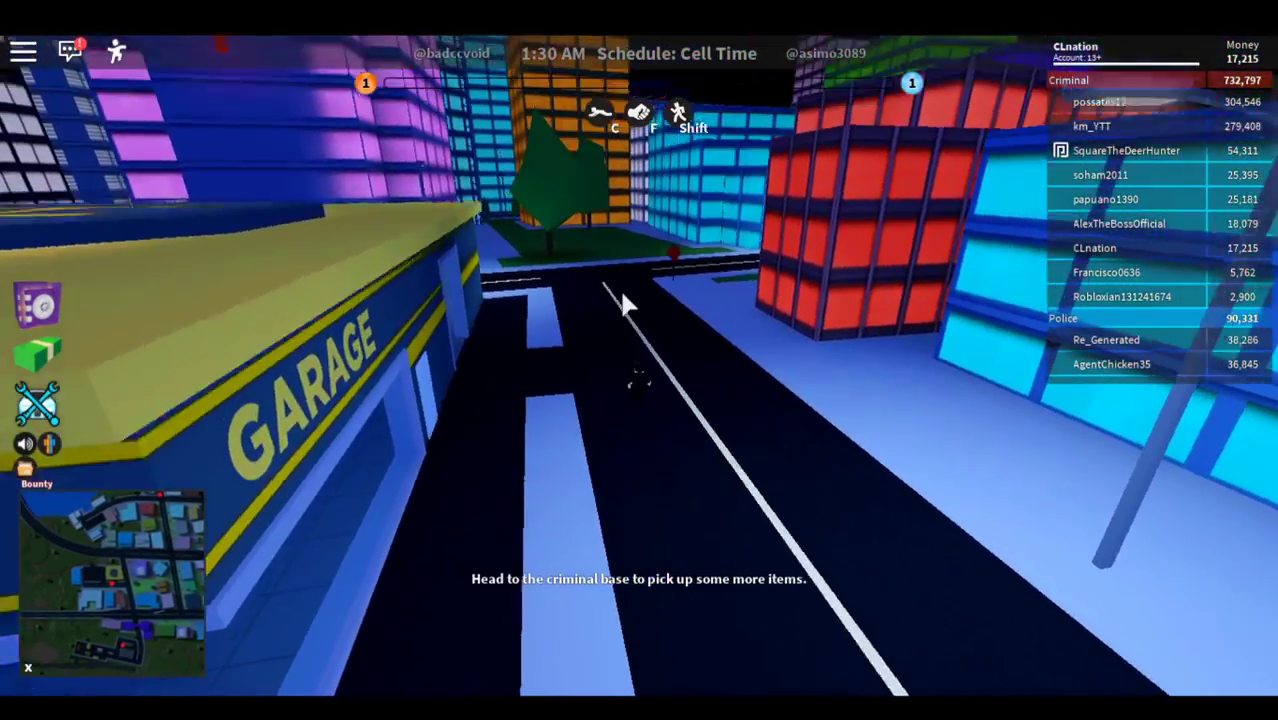
# Step: Climb beside the red building, drop back down, and jump to the building near the intersection
pyautogui.press('w')
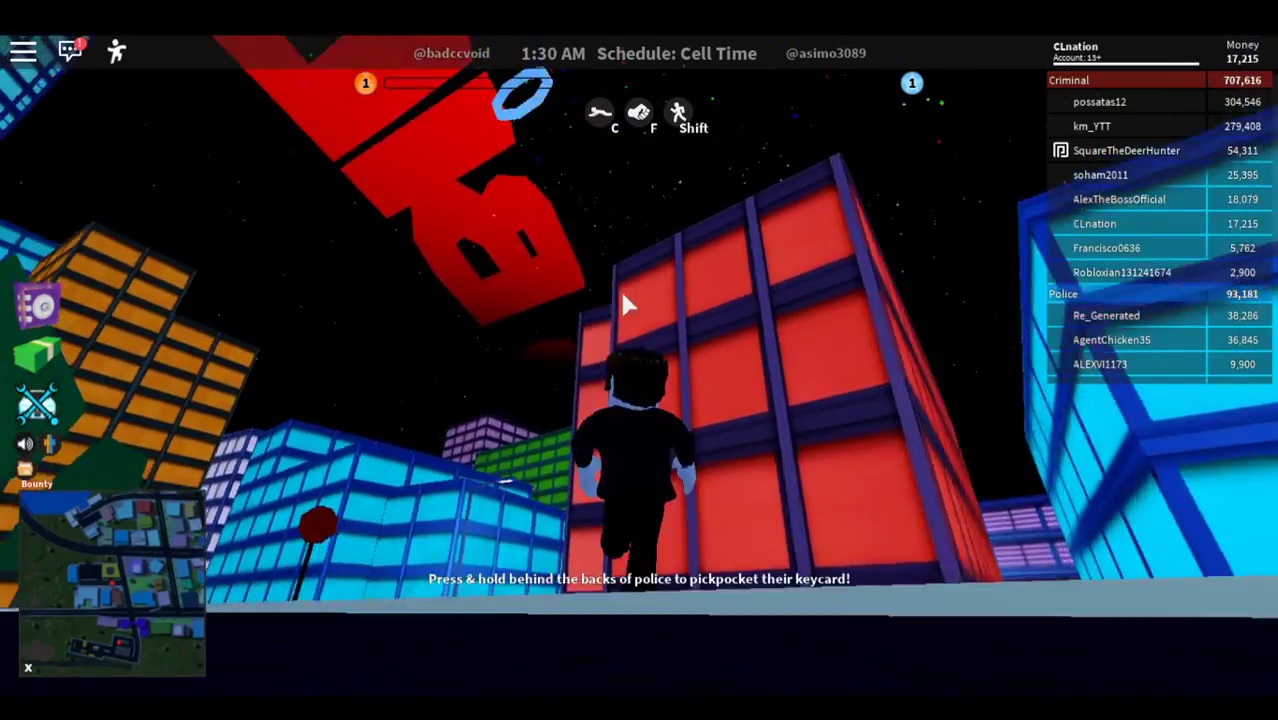
pyautogui.press('w')
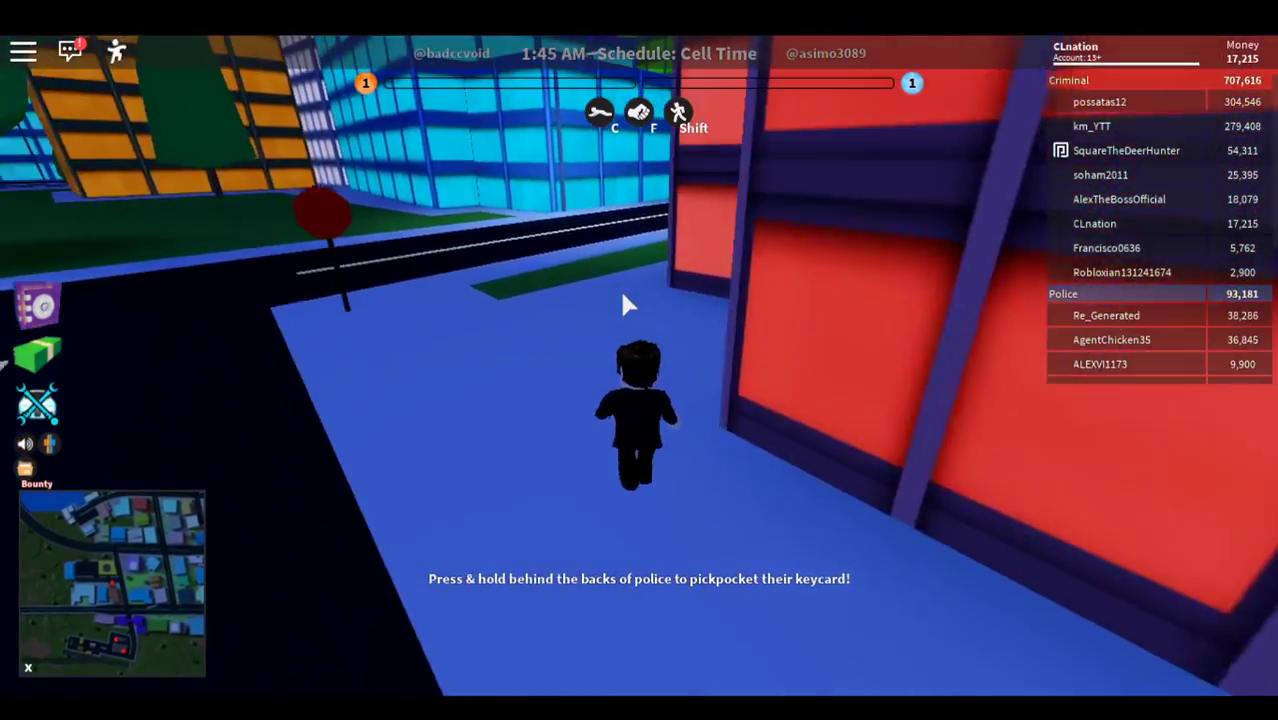
pyautogui.press('w')
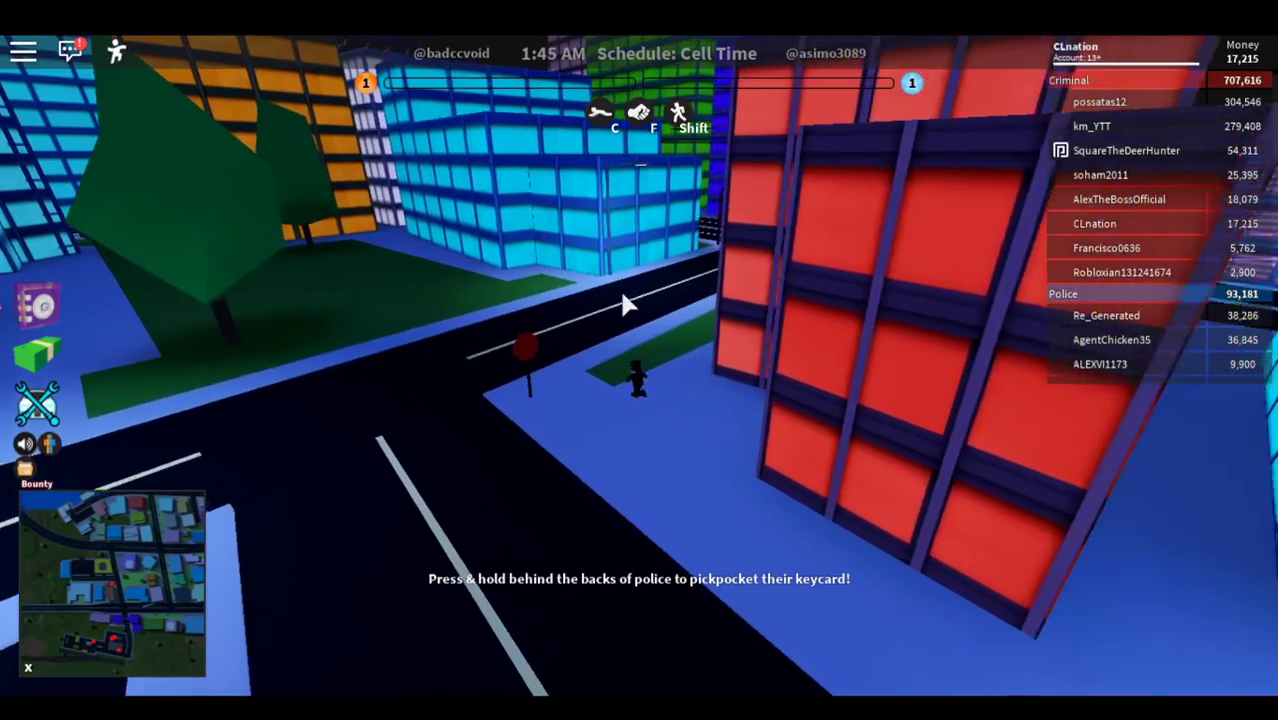
pyautogui.press('w')
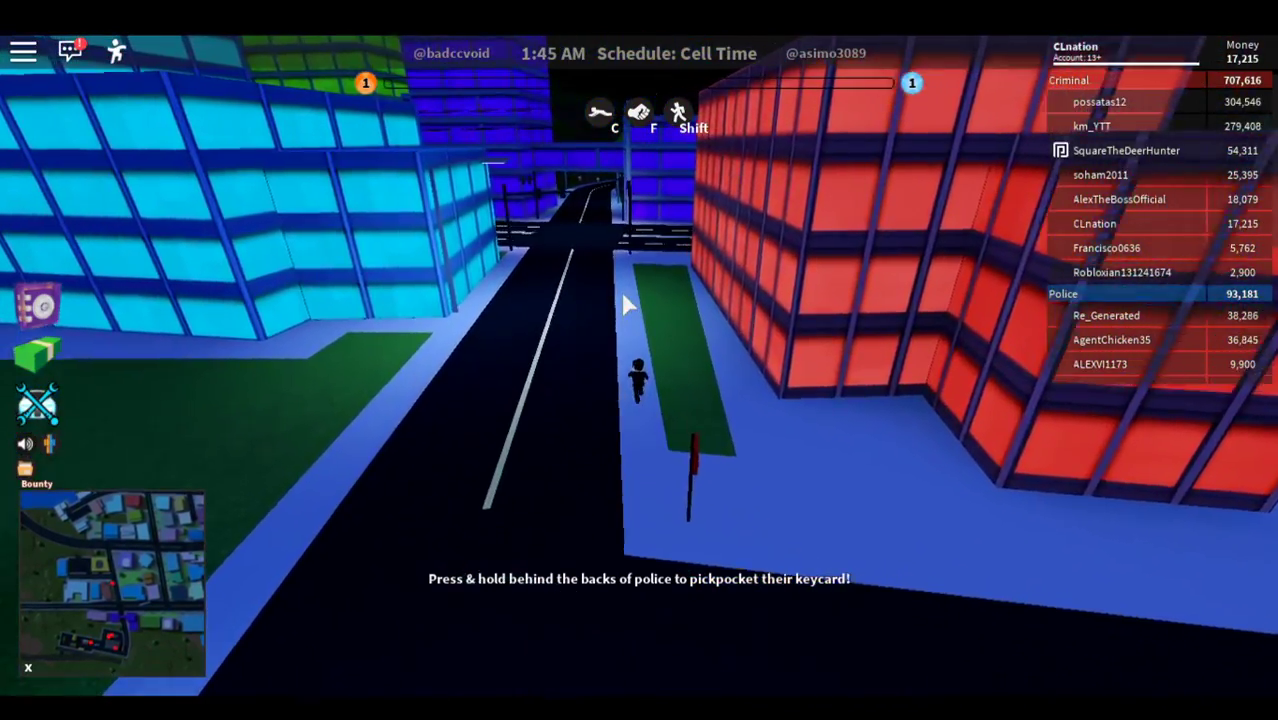
pyautogui.press('w')
pyautogui.press('w')
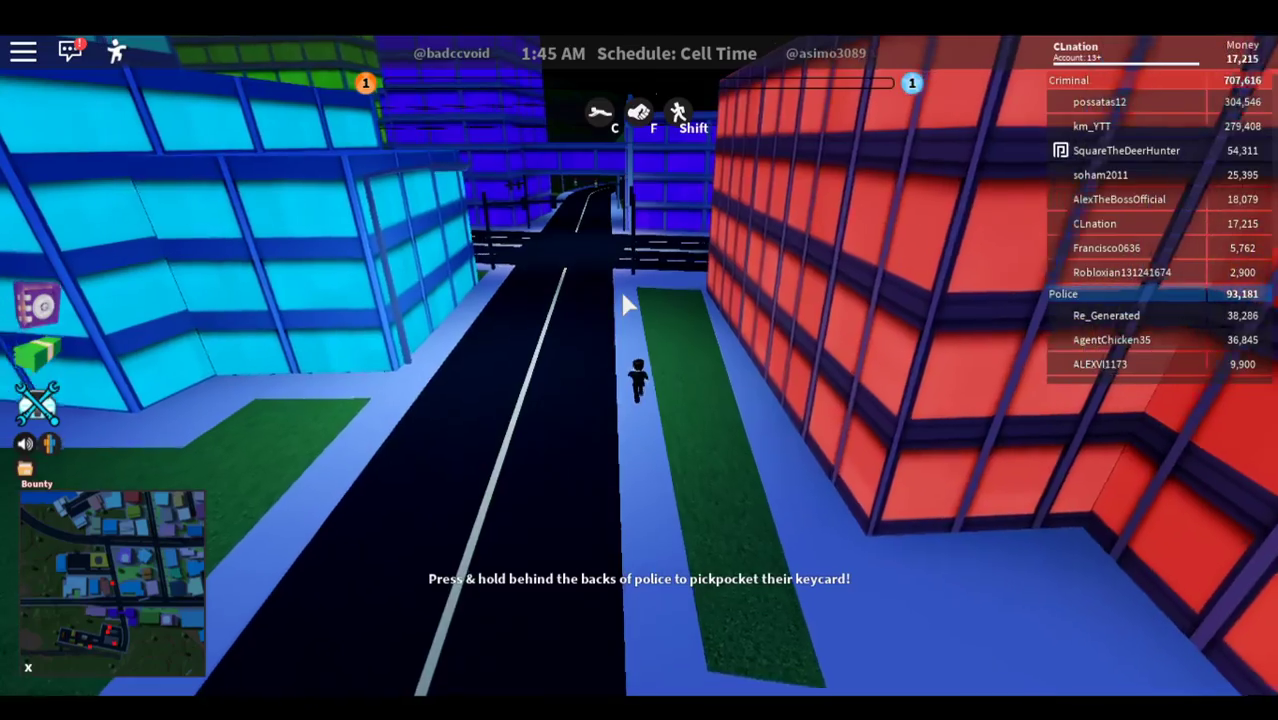
pyautogui.press('w')
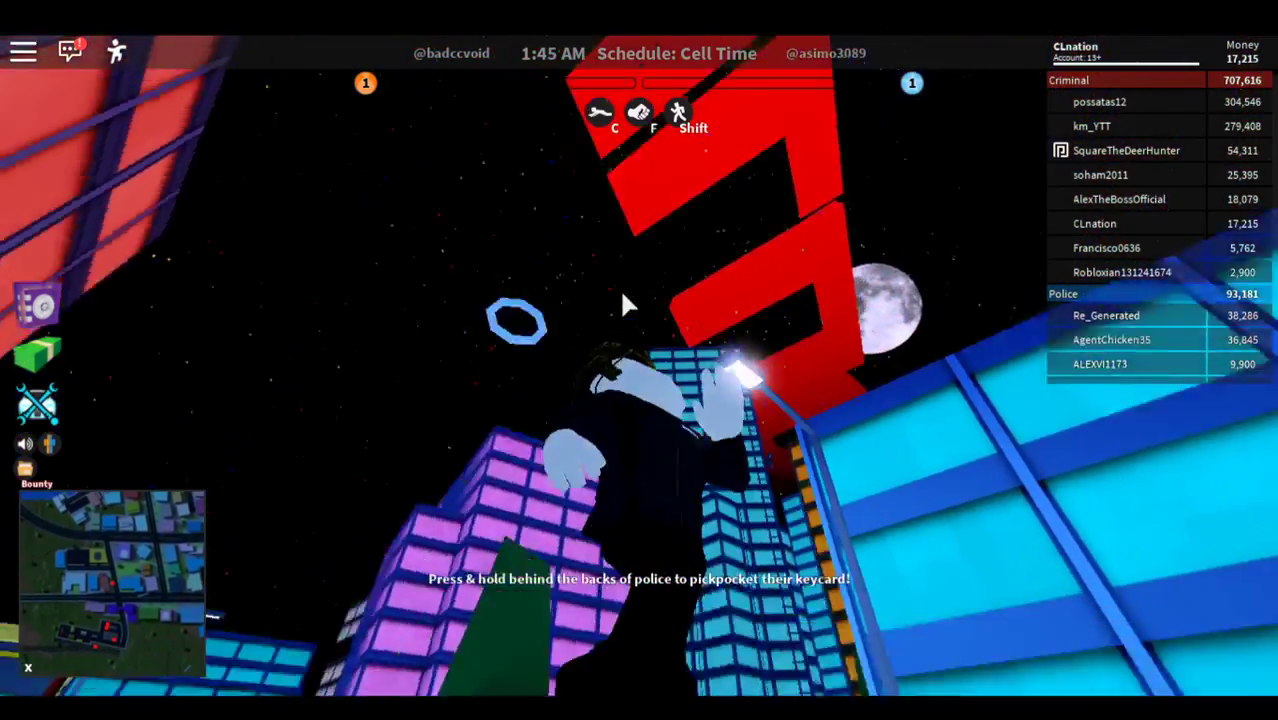
pyautogui.press('w')
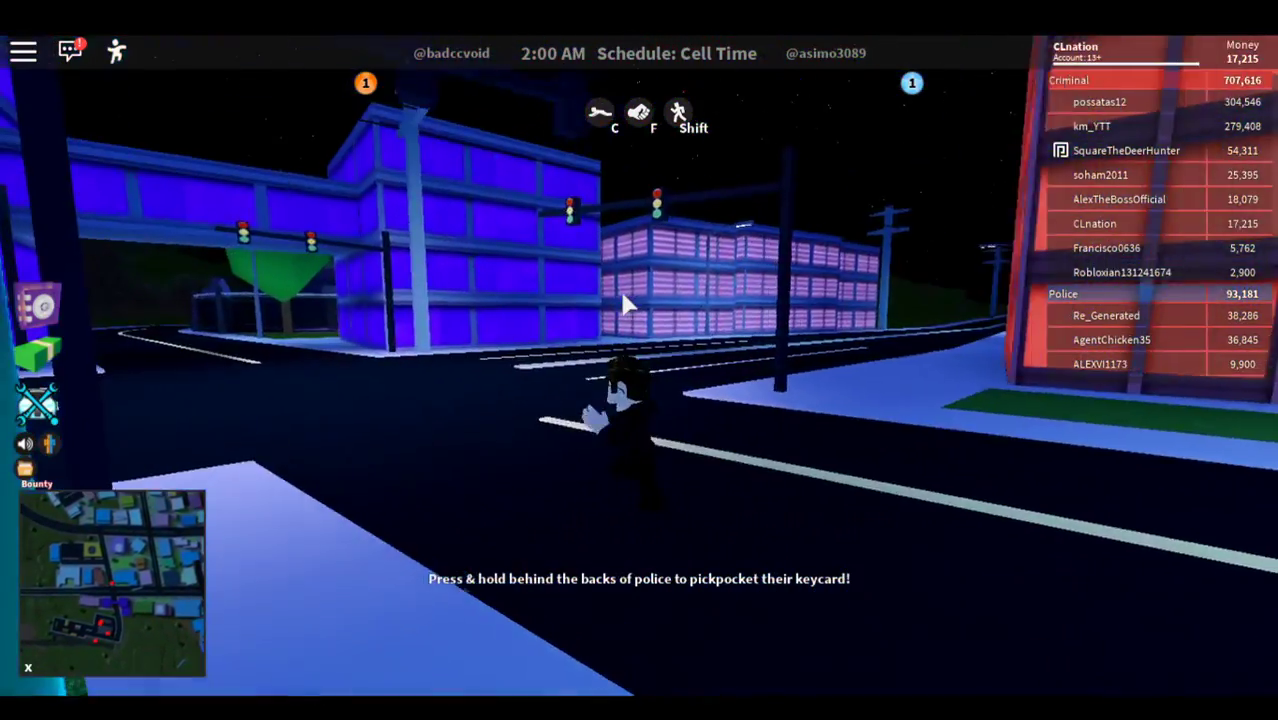
# Step: Cross the intersection and run down the street past the cyan building
pyautogui.press('w')
pyautogui.press('w')
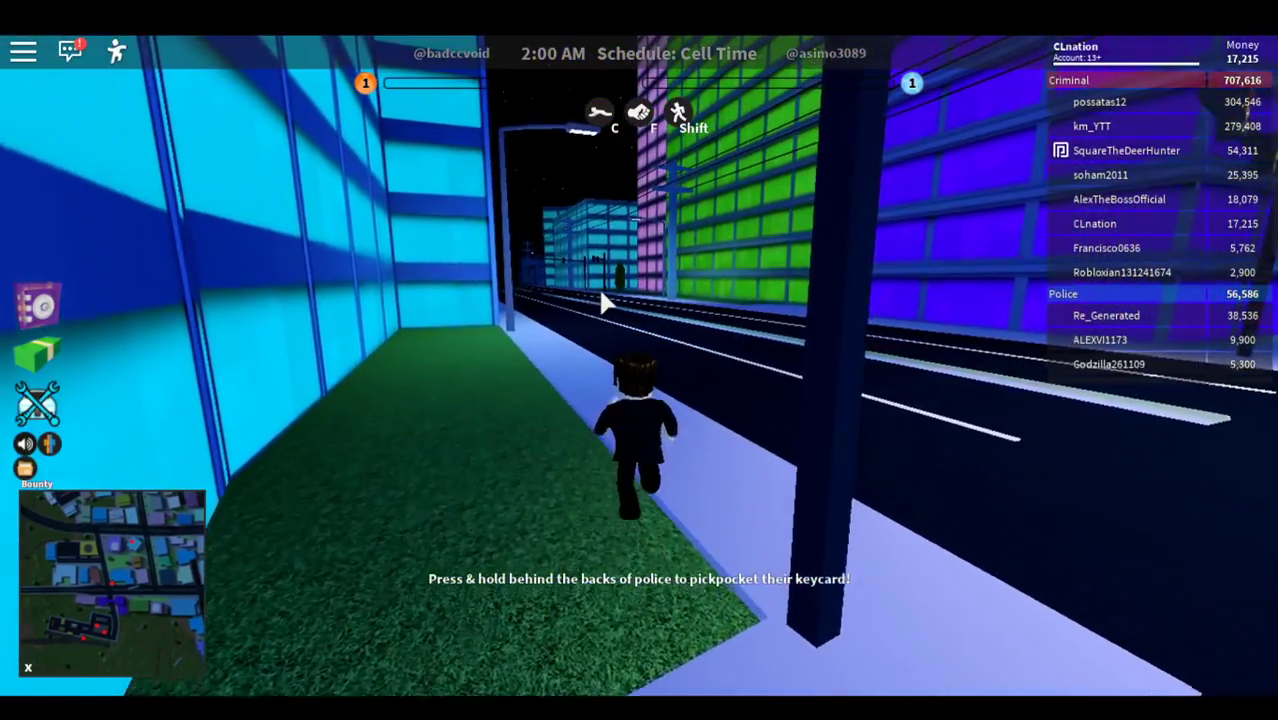
pyautogui.press('w')
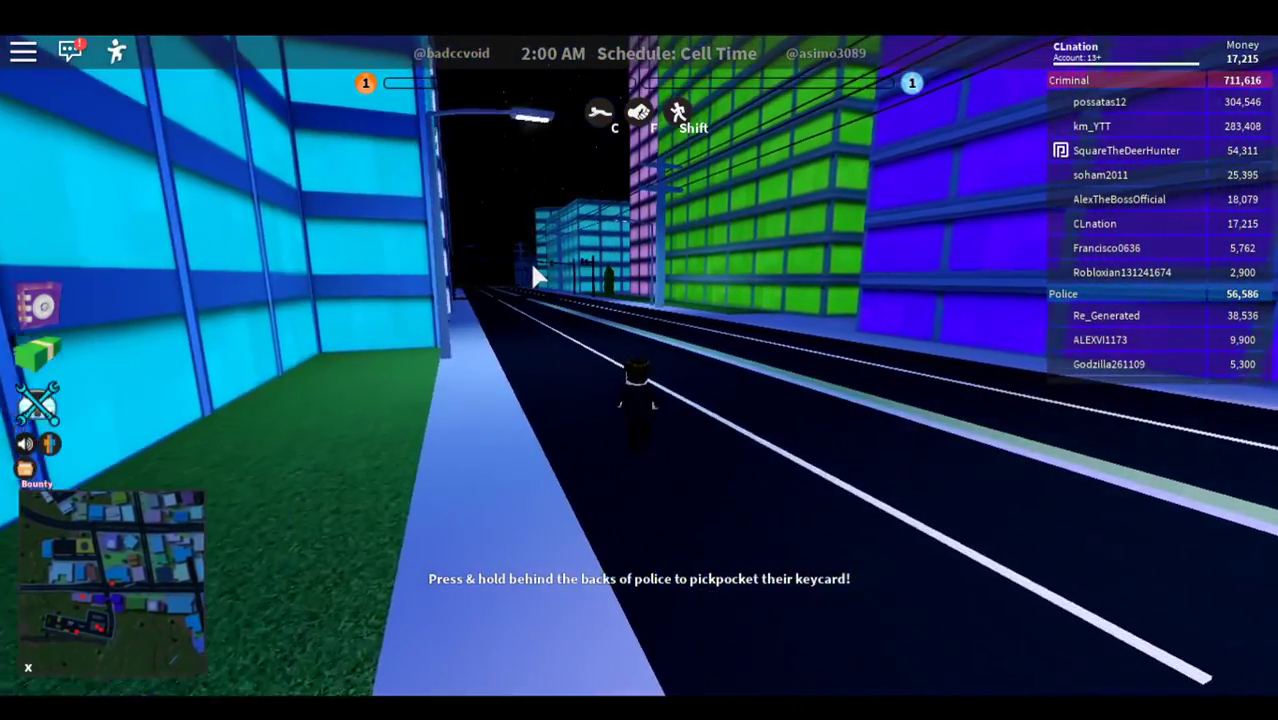
pyautogui.press('w')
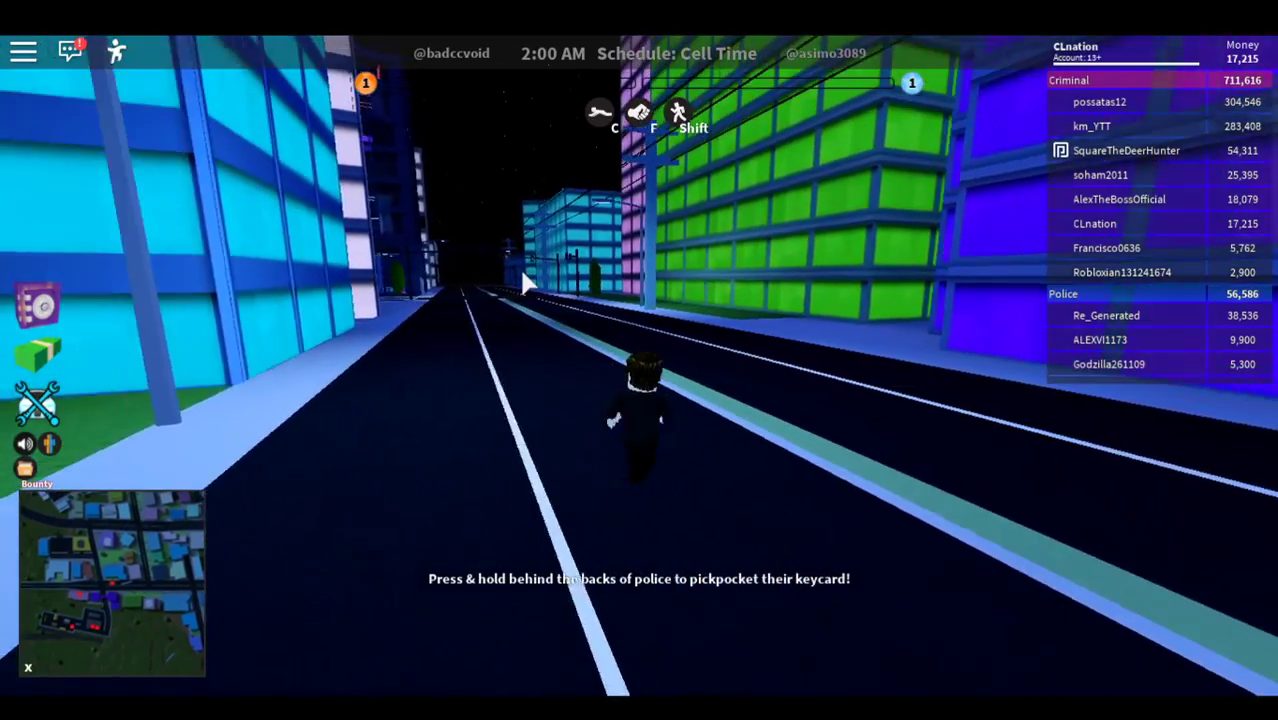
pyautogui.press('w')
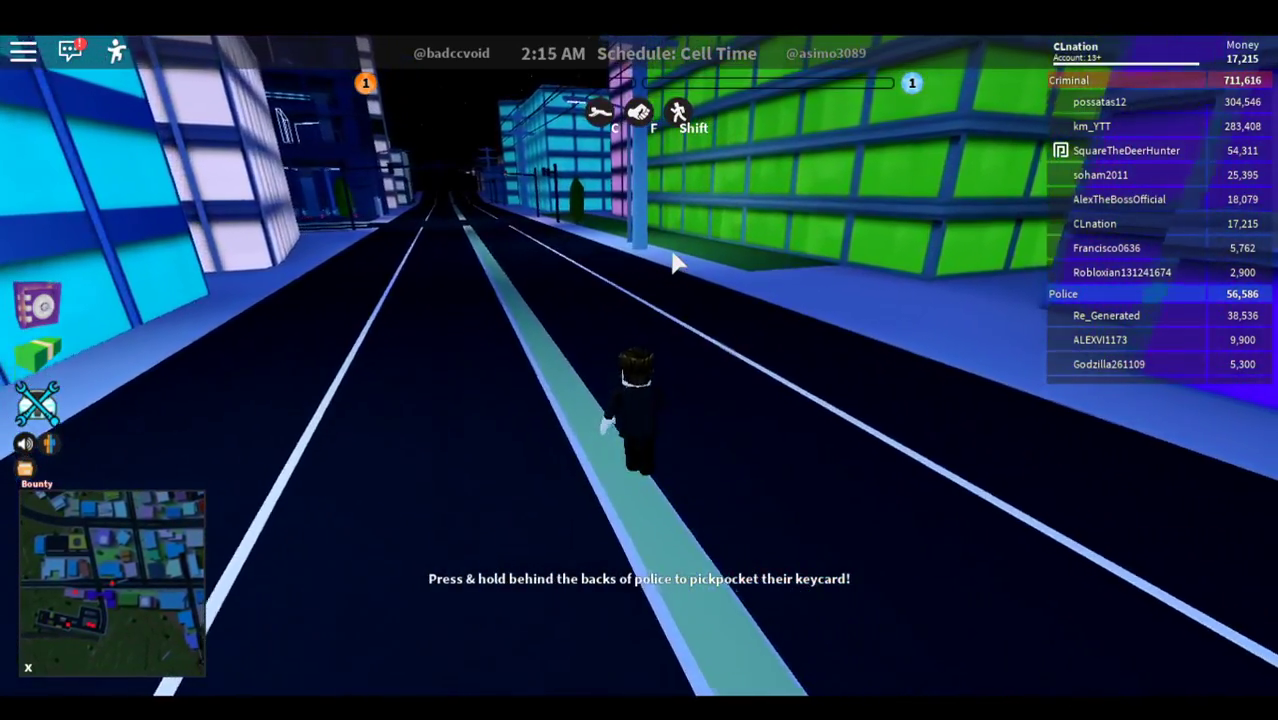
pyautogui.press('w')
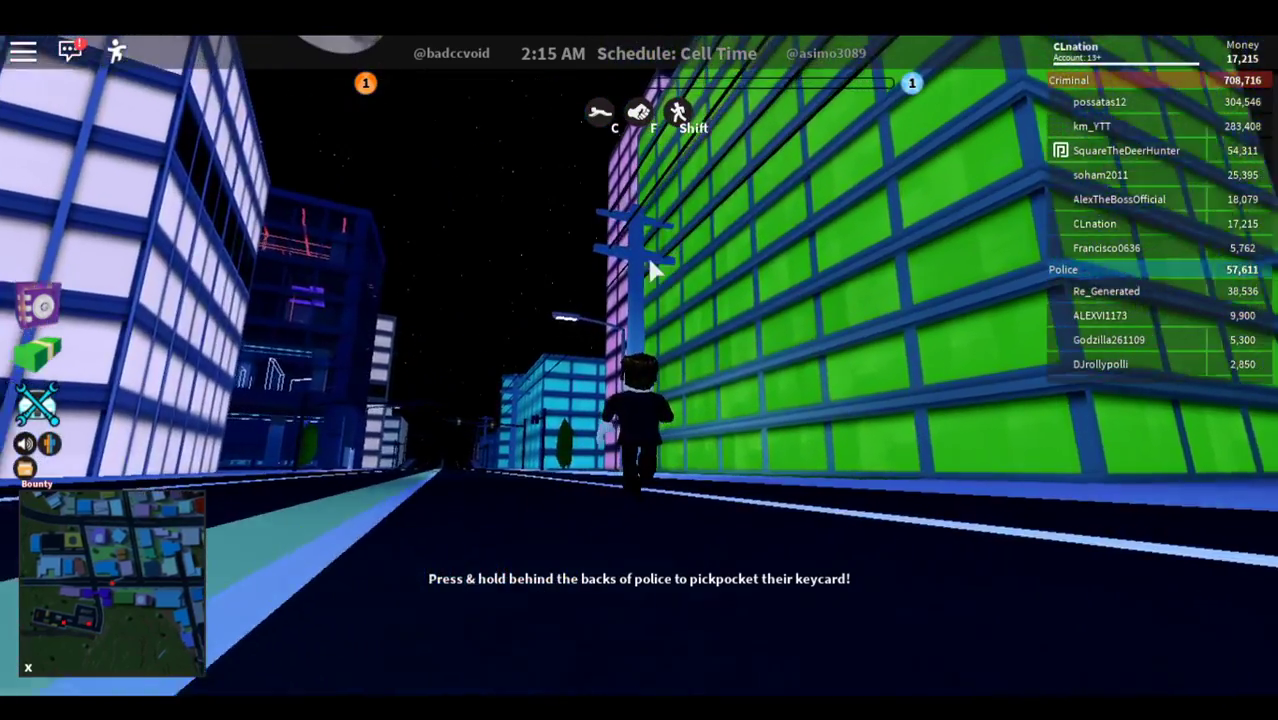
pyautogui.press('w')
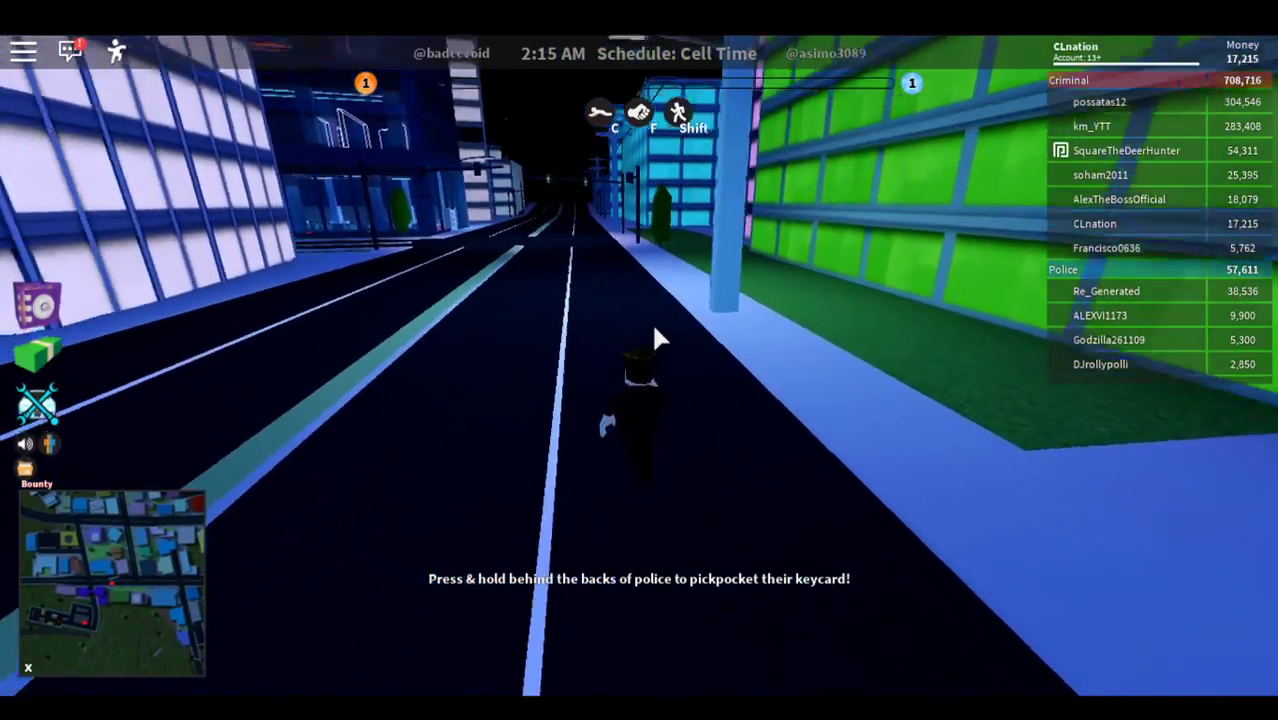
pyautogui.press('w')
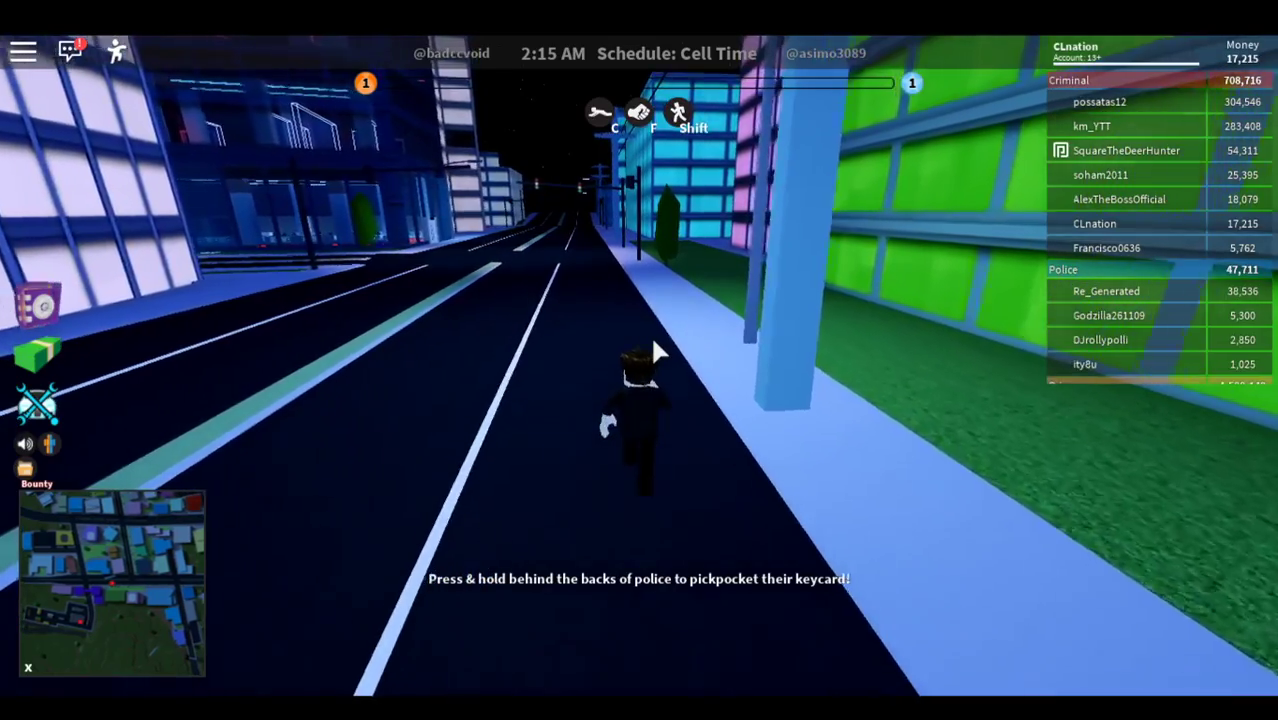
# Step: Run along the sidewalk past the pillar and tree onto the grass toward the pink building
pyautogui.press('w')
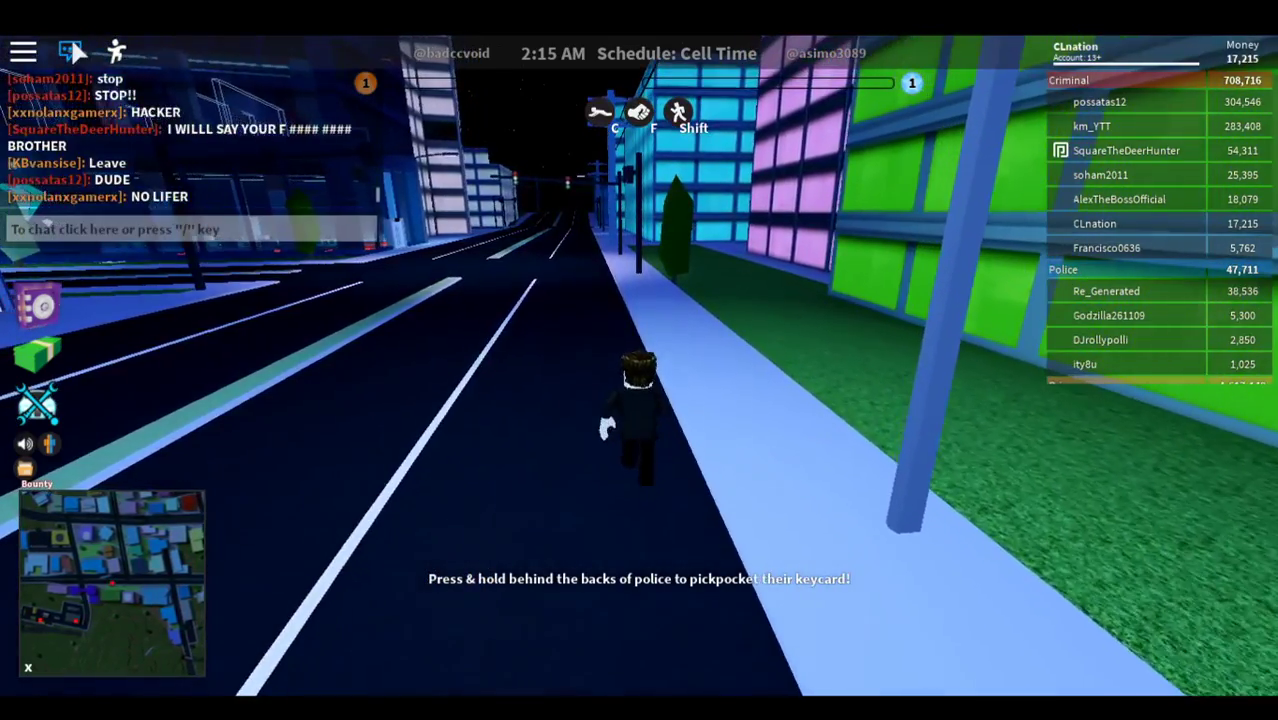
pyautogui.press('w')
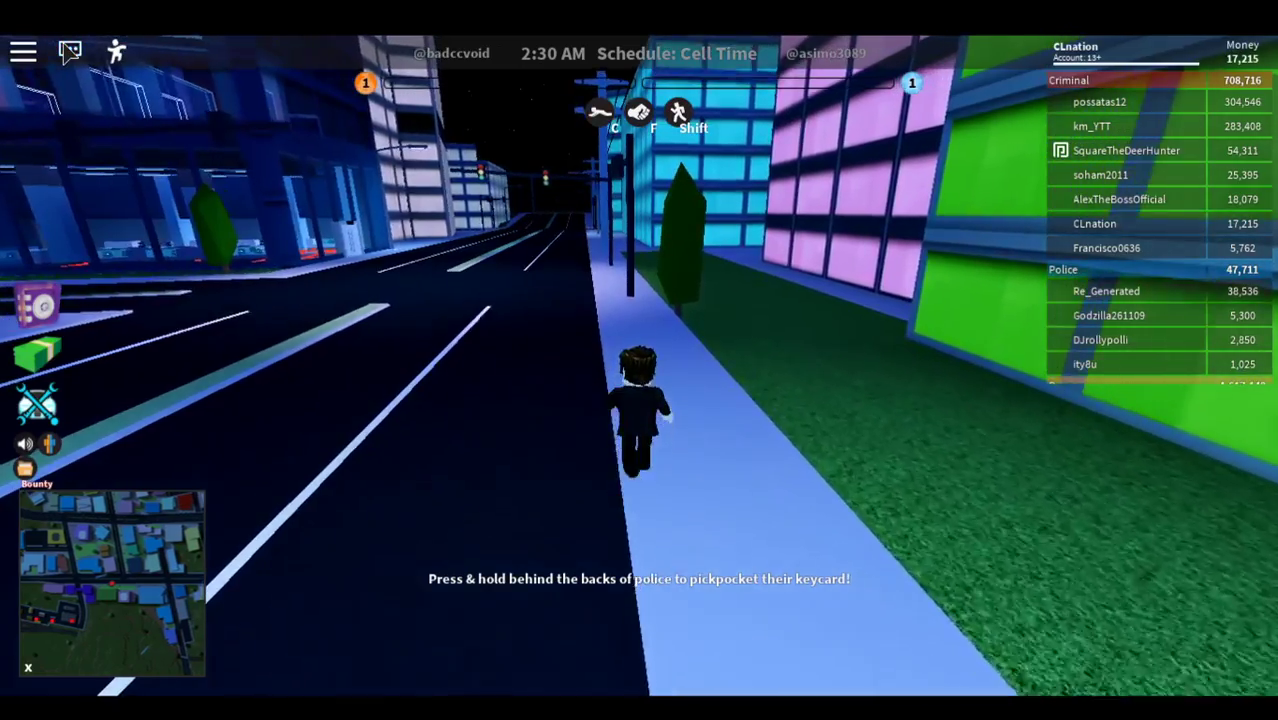
pyautogui.press('w')
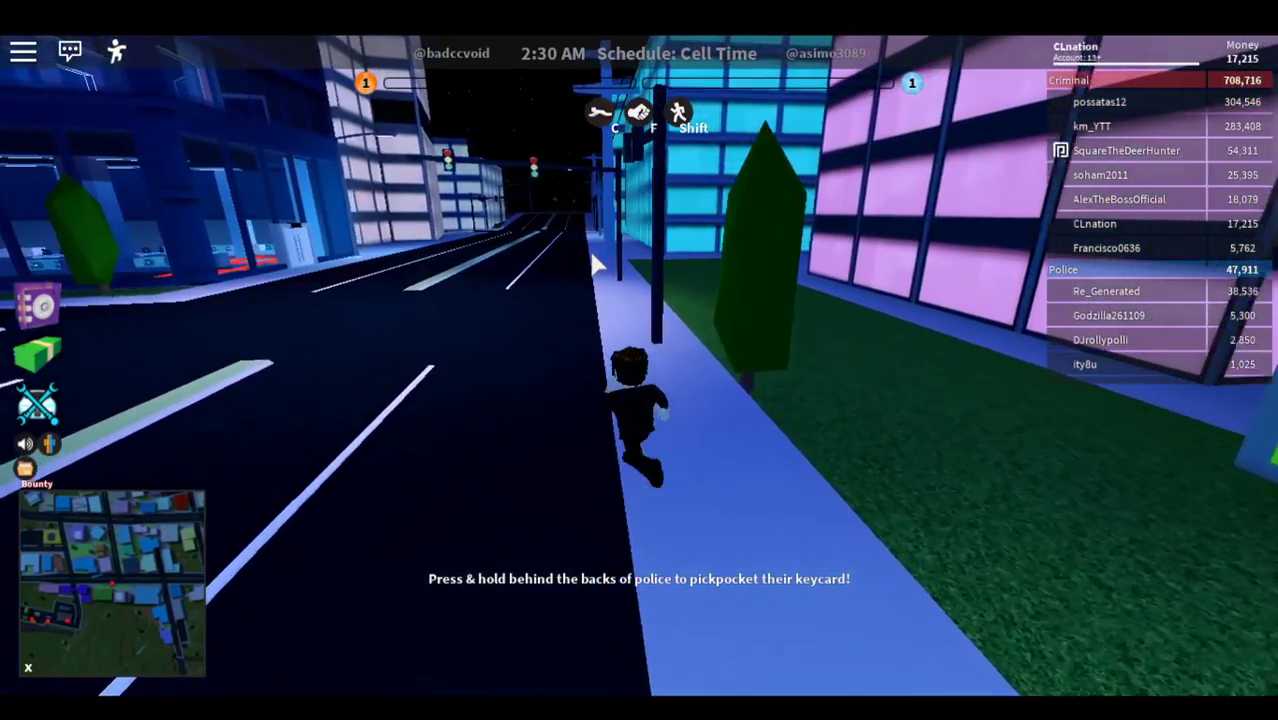
pyautogui.press('w')
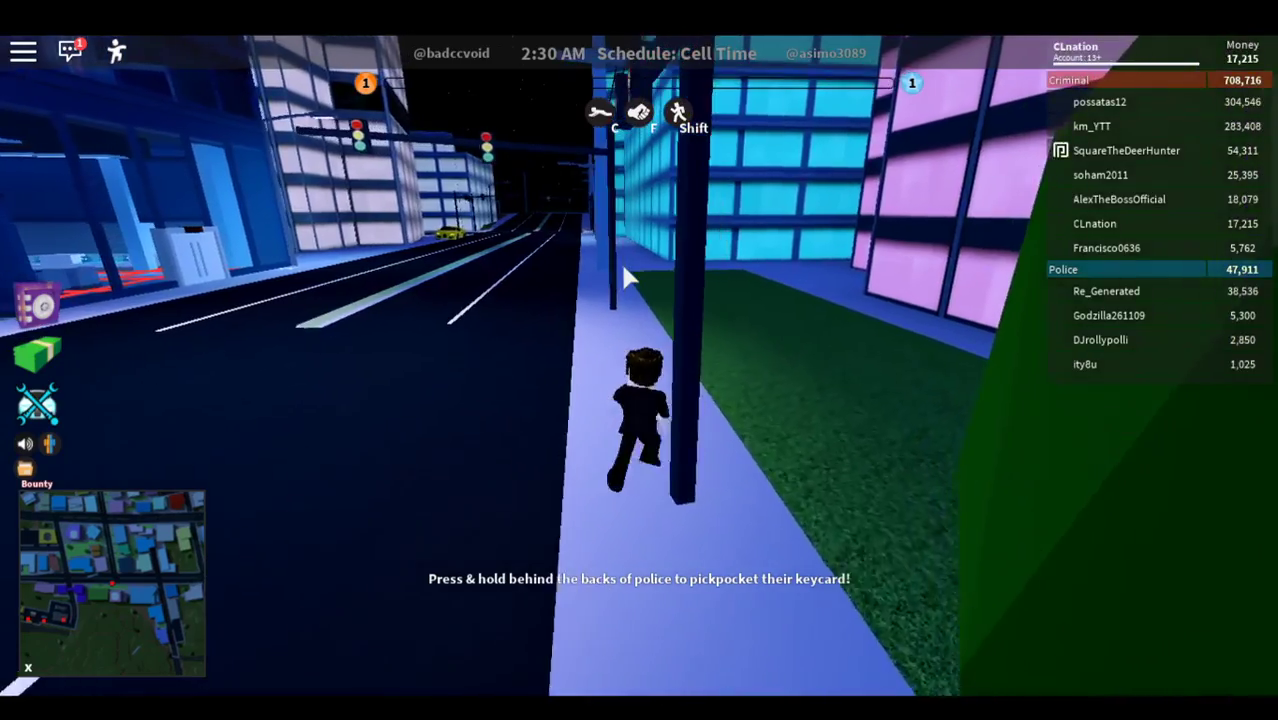
pyautogui.press('w')
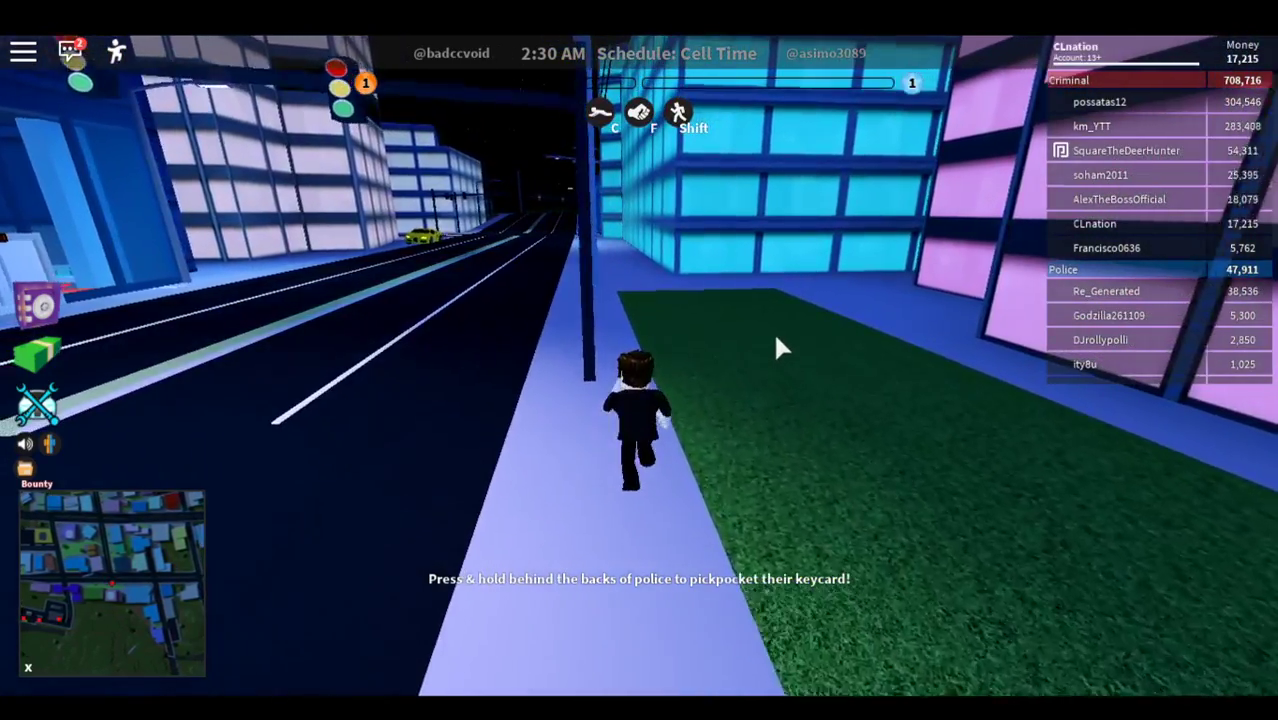
pyautogui.press('w')
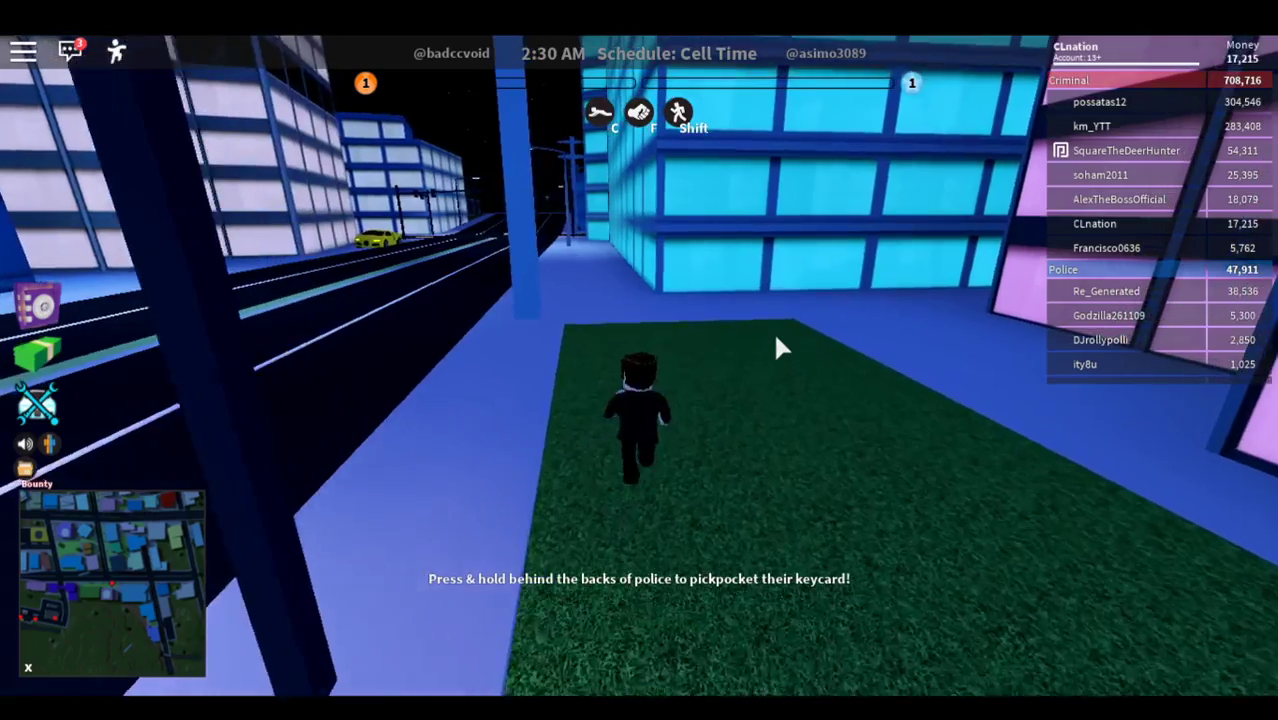
pyautogui.press('w')
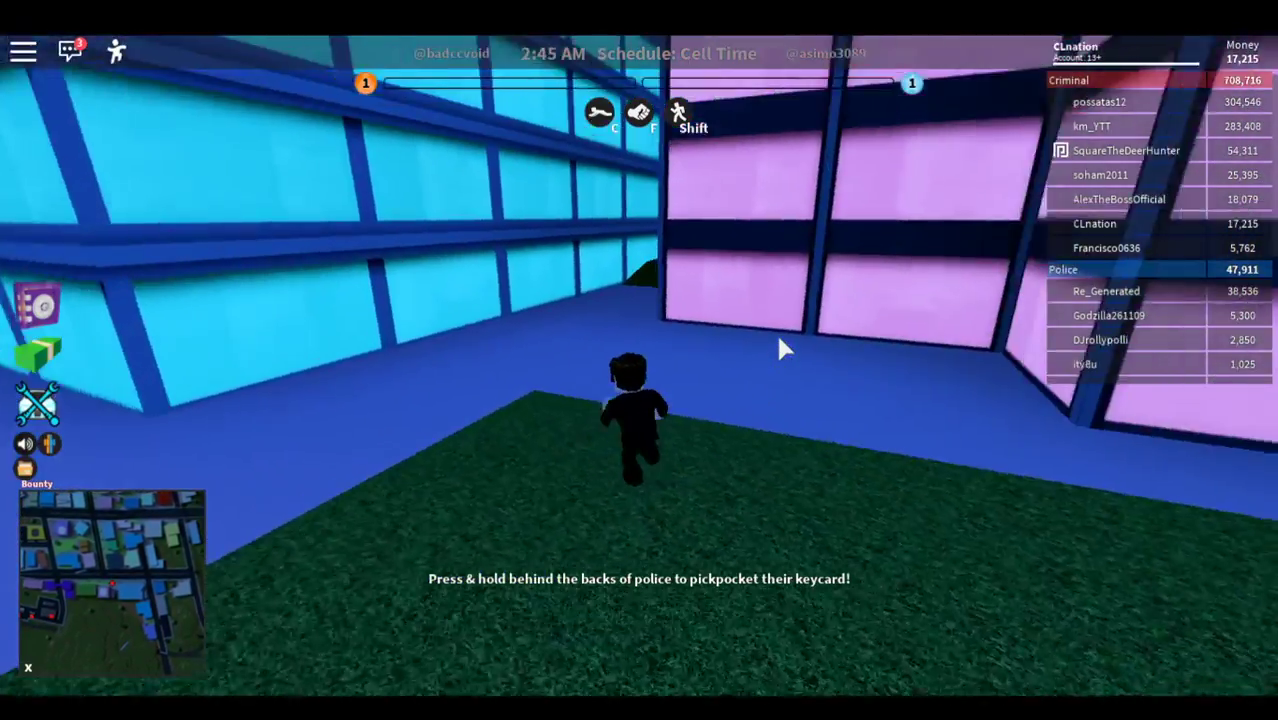
# Step: Run through the corridor between the cyan and pink walls toward the gap between buildings
pyautogui.press('w')
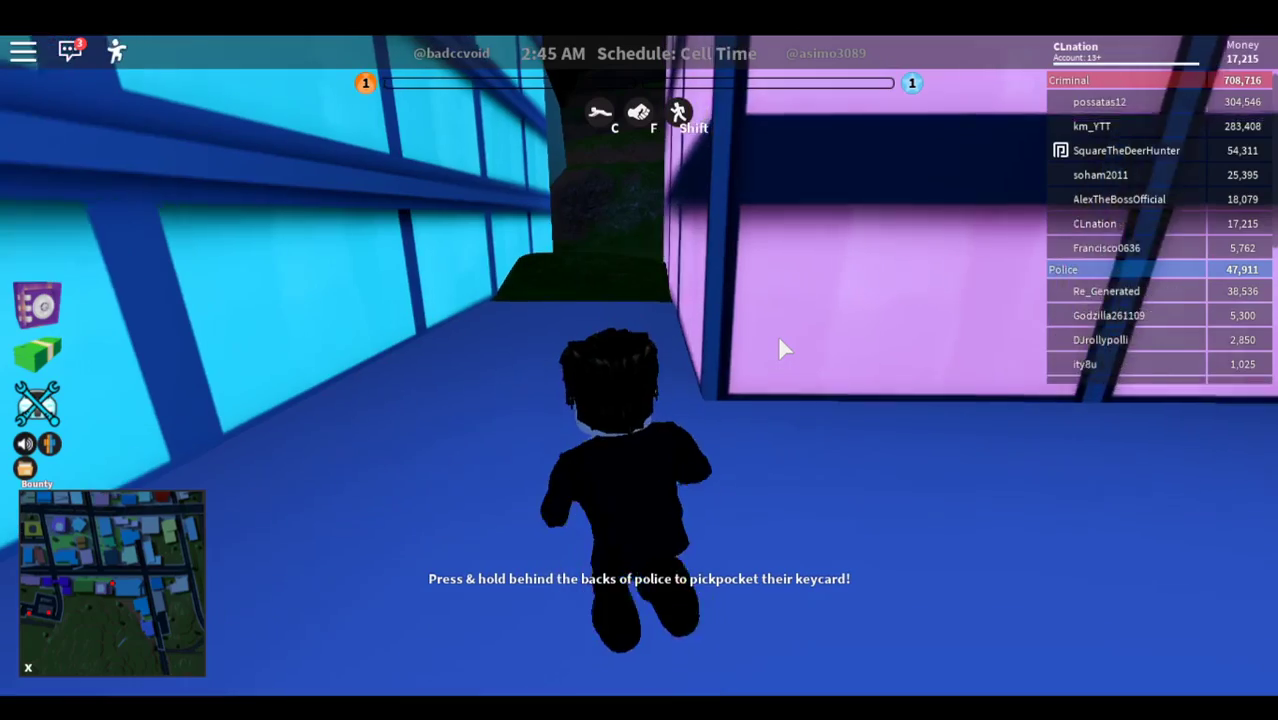
pyautogui.press('w')
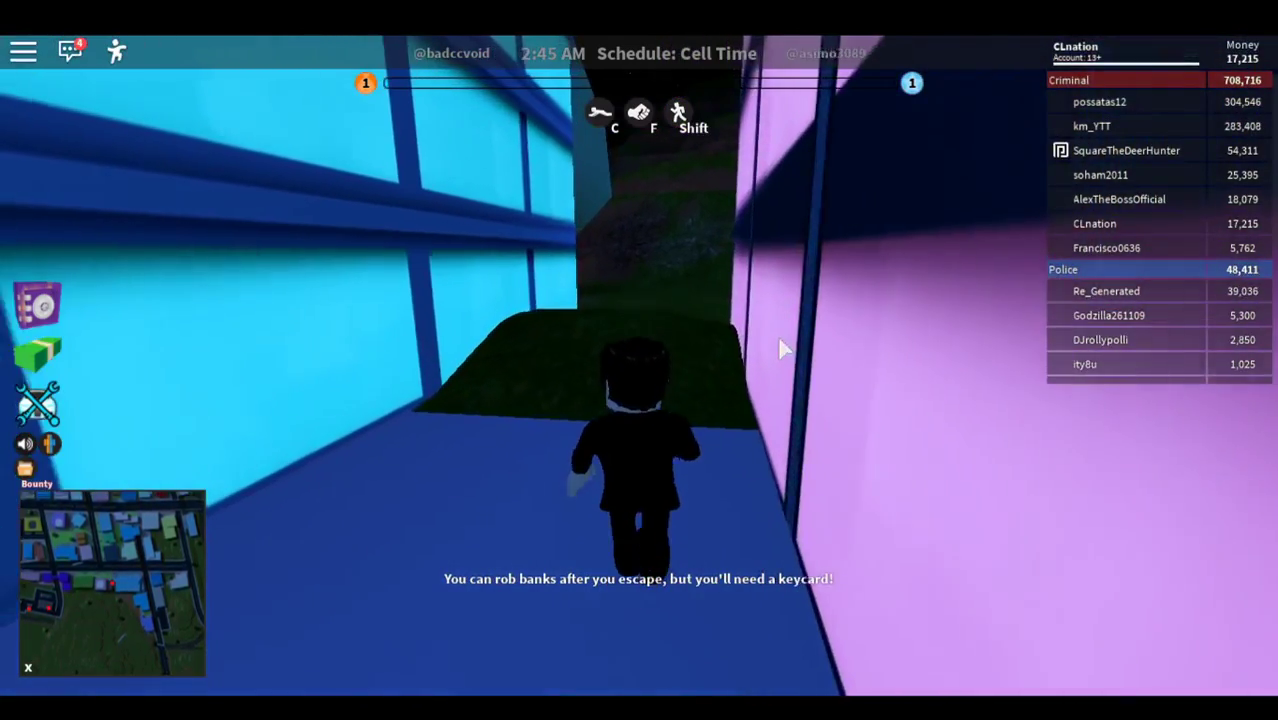
pyautogui.press('w')
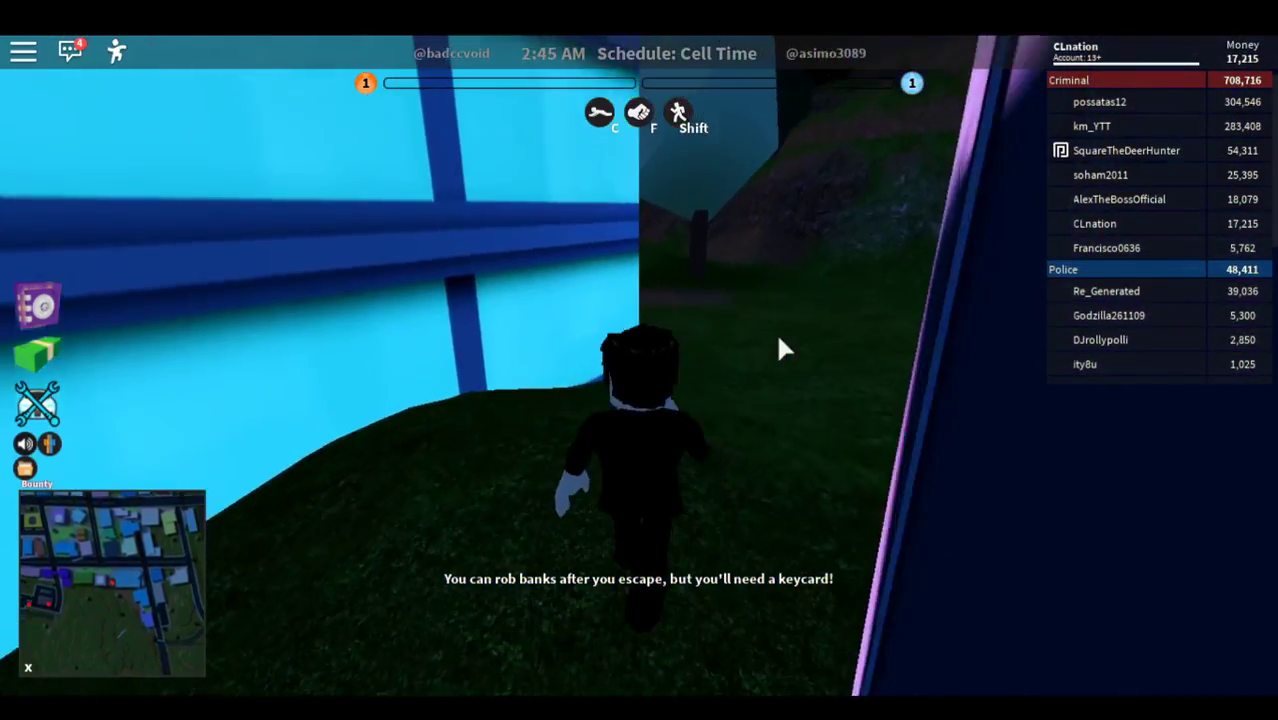
pyautogui.press('w')
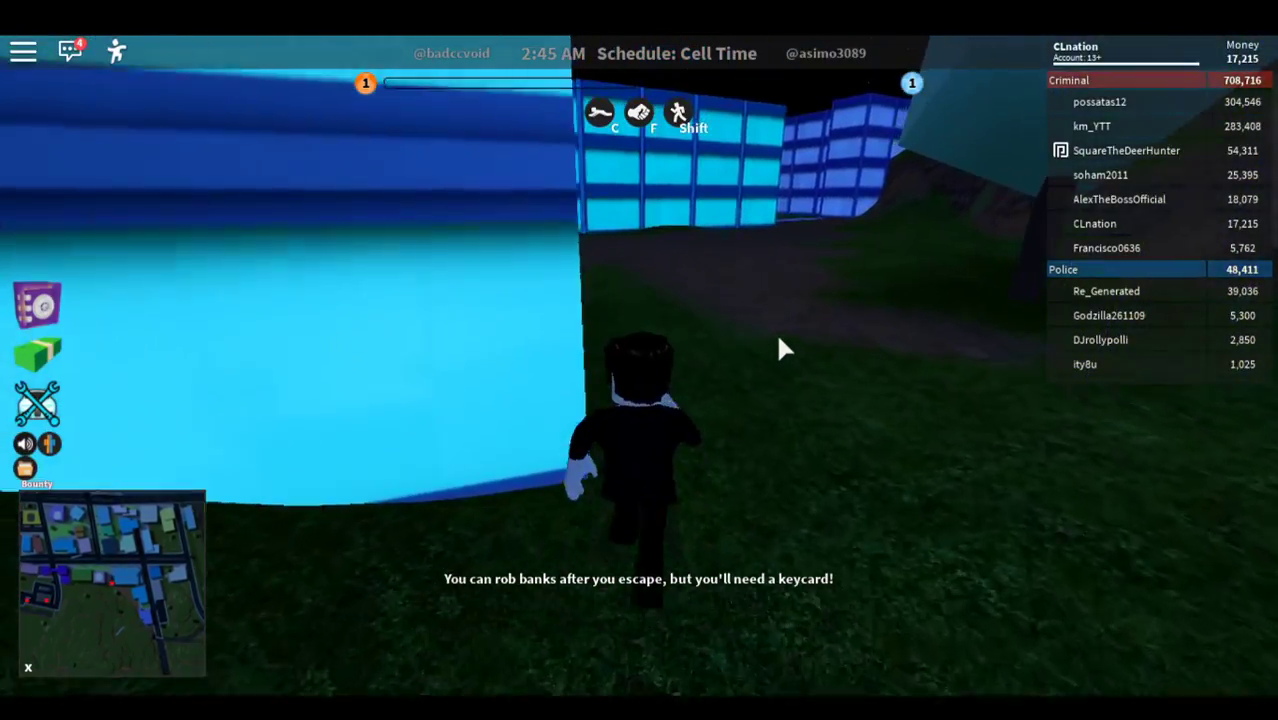
pyautogui.press('w')
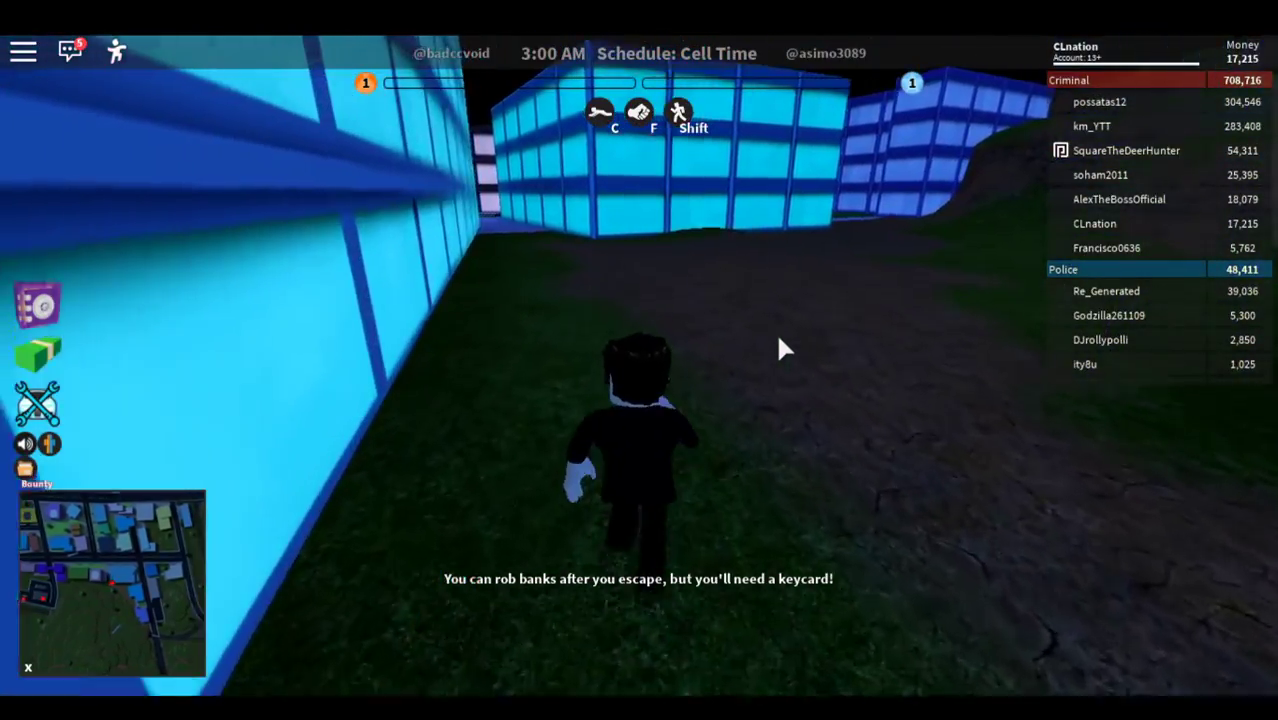
pyautogui.press('w')
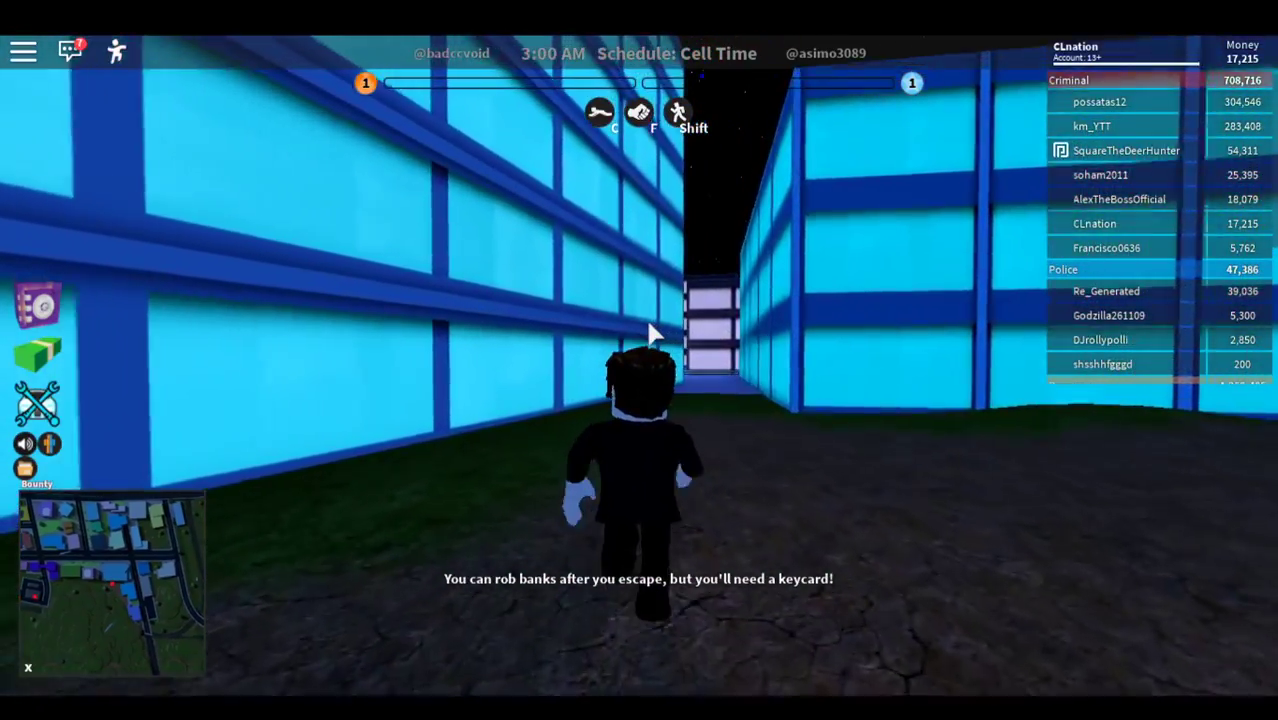
# Step: Leave the alley, then run the cyan building's corridor to its end, facing the street
pyautogui.press('w')
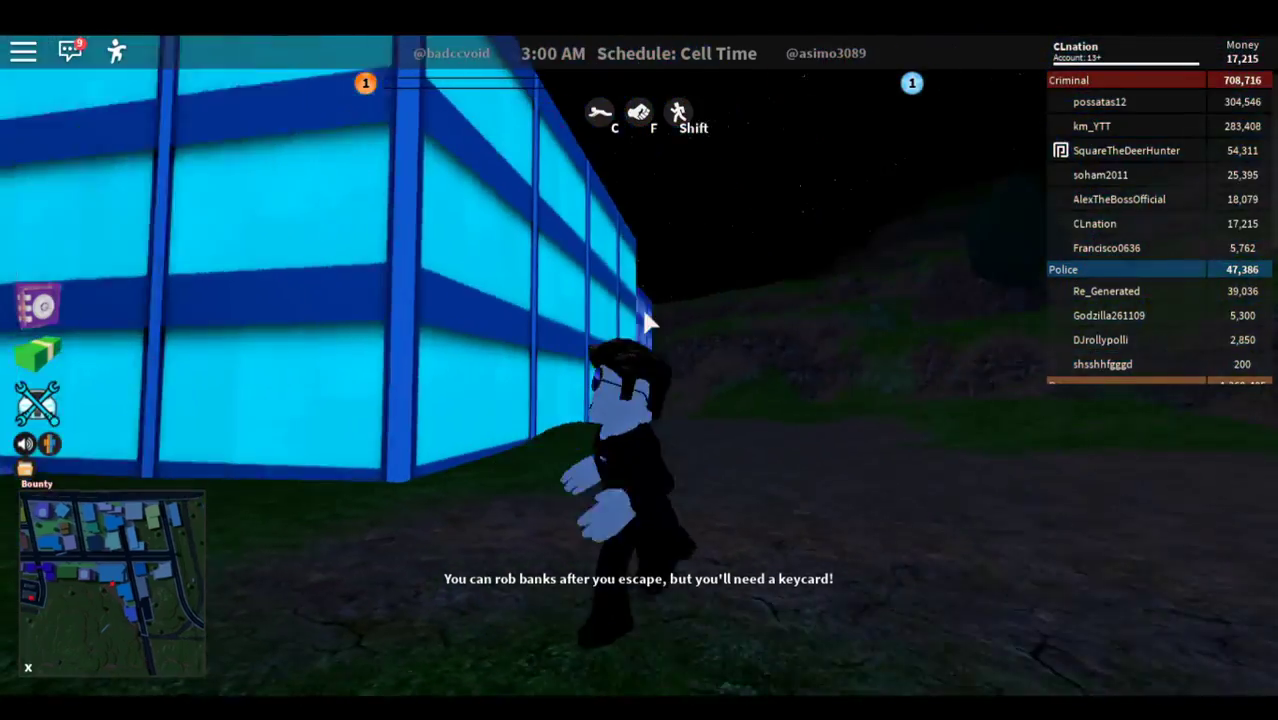
pyautogui.press('d')
pyautogui.press('a')
pyautogui.press('w')
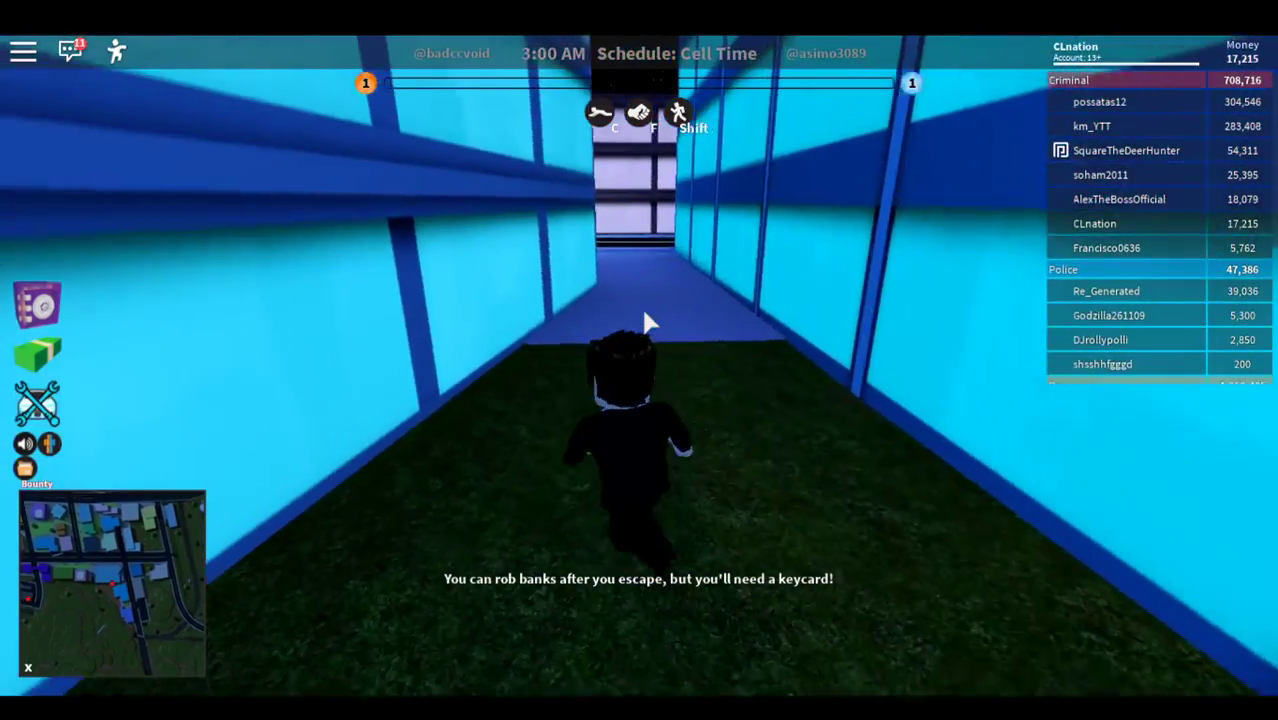
pyautogui.press('w')
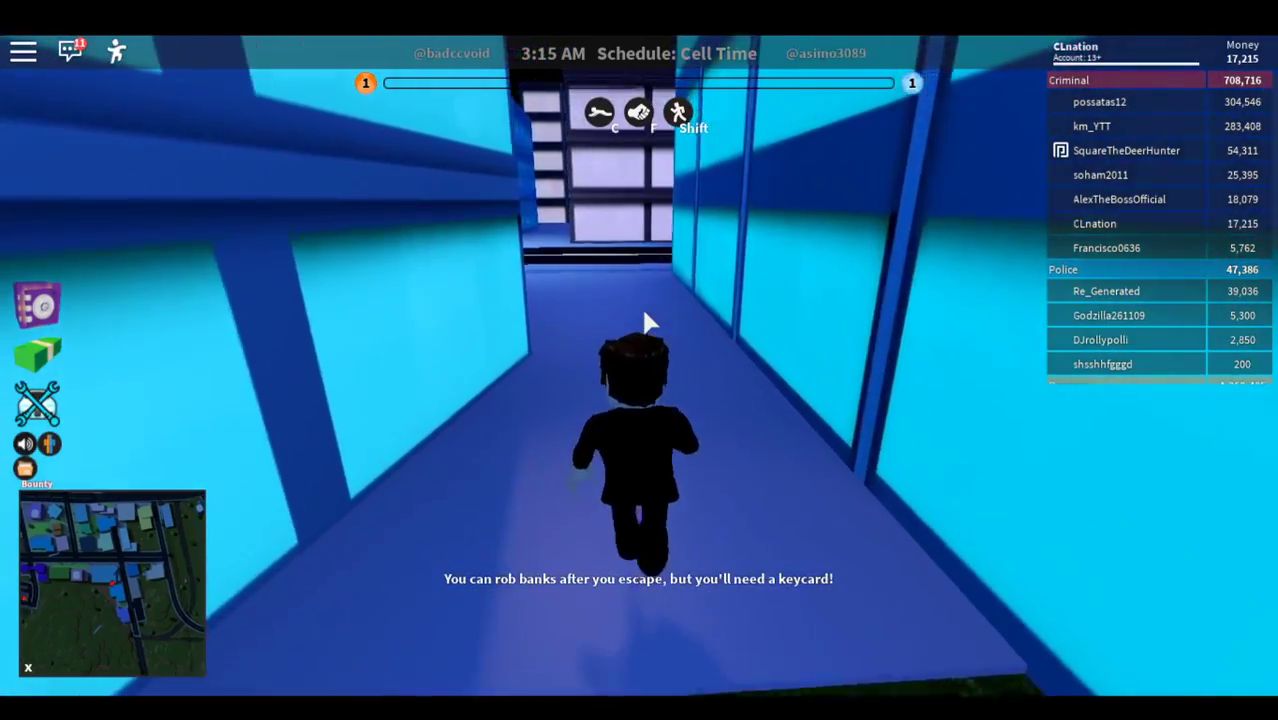
pyautogui.press('w')
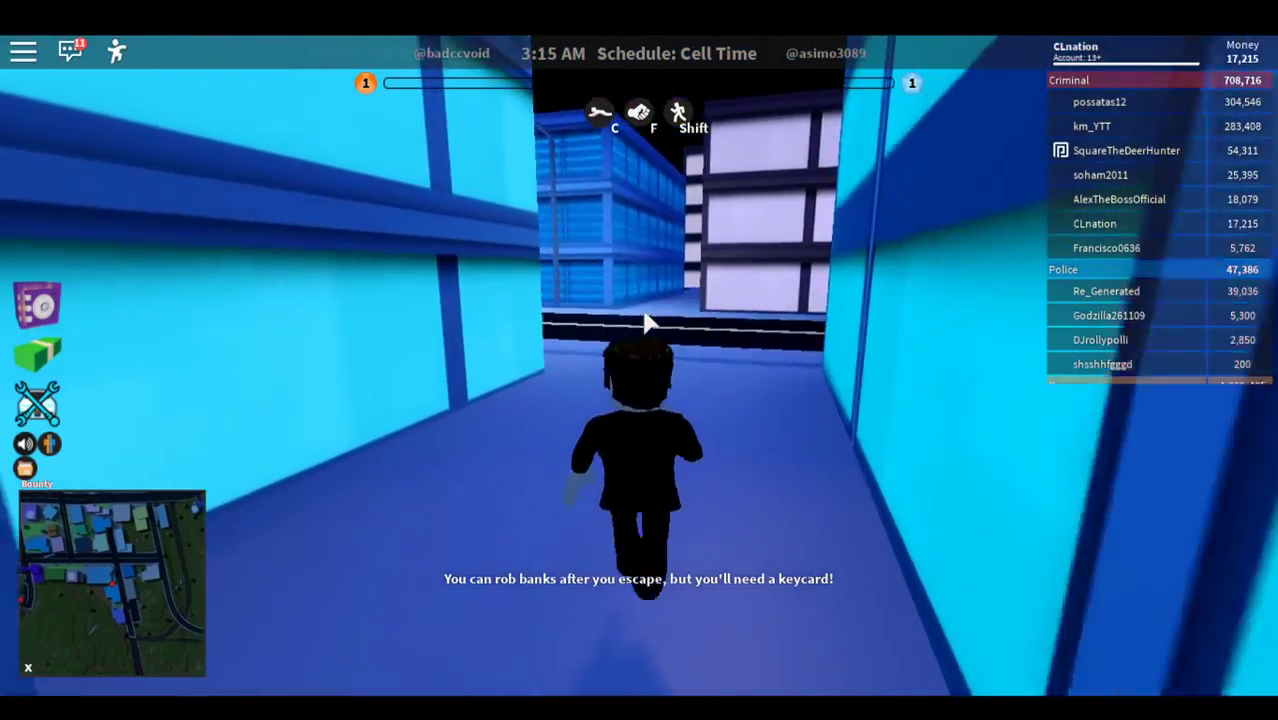
pyautogui.press('d')
# Step: Run toward the dark street, then through the narrow passage by the blue building to the grass
pyautogui.press('w')
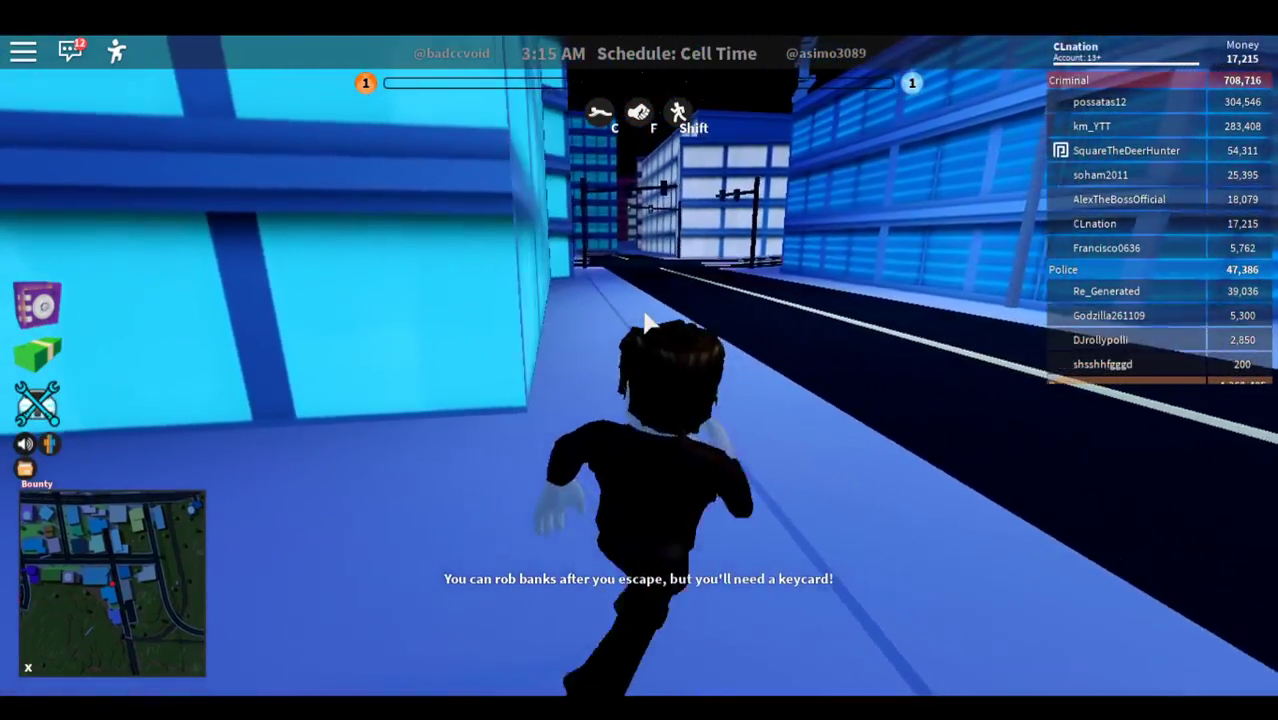
pyautogui.press('d')
pyautogui.press('w')
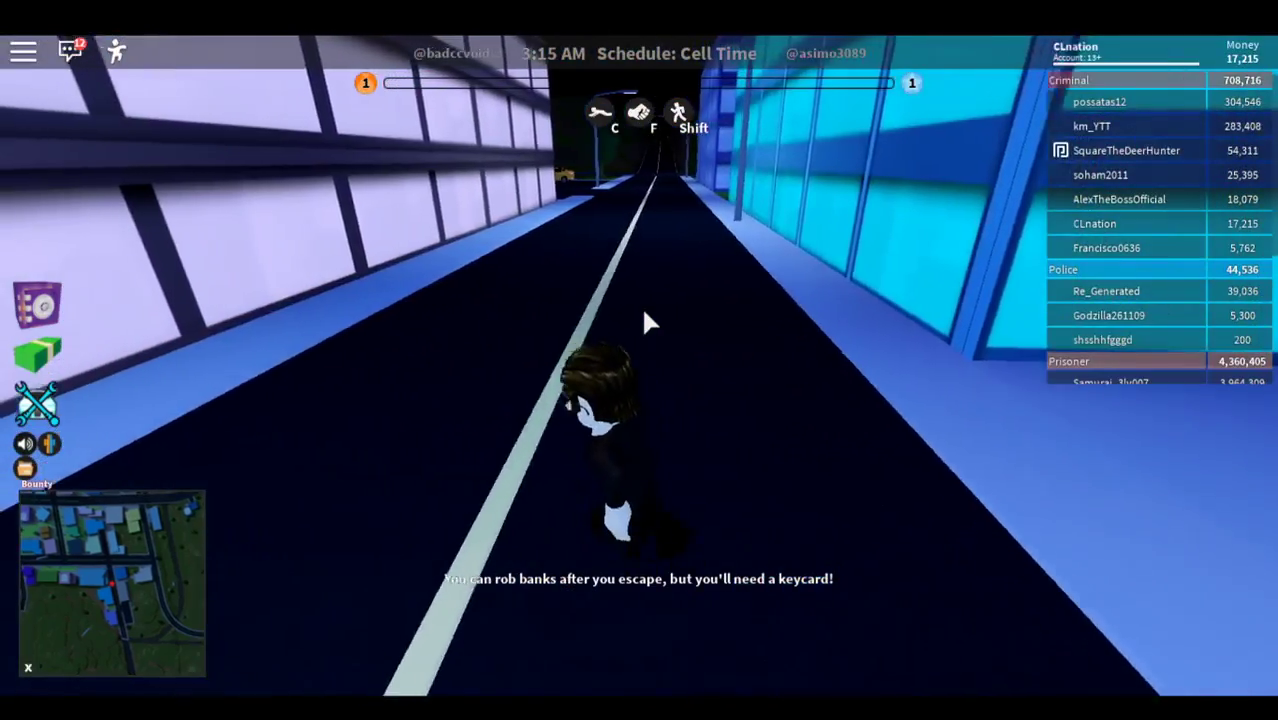
pyautogui.press('a')
pyautogui.press('w')
pyautogui.press('a')
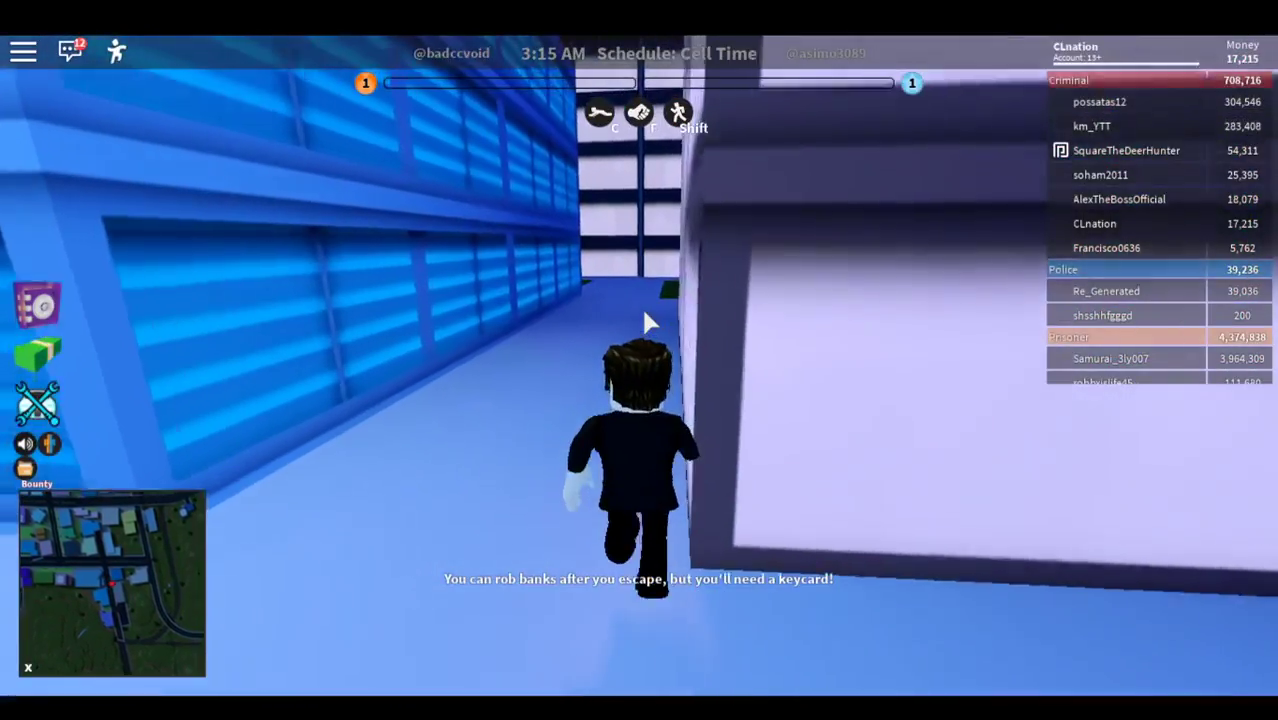
pyautogui.press('w')
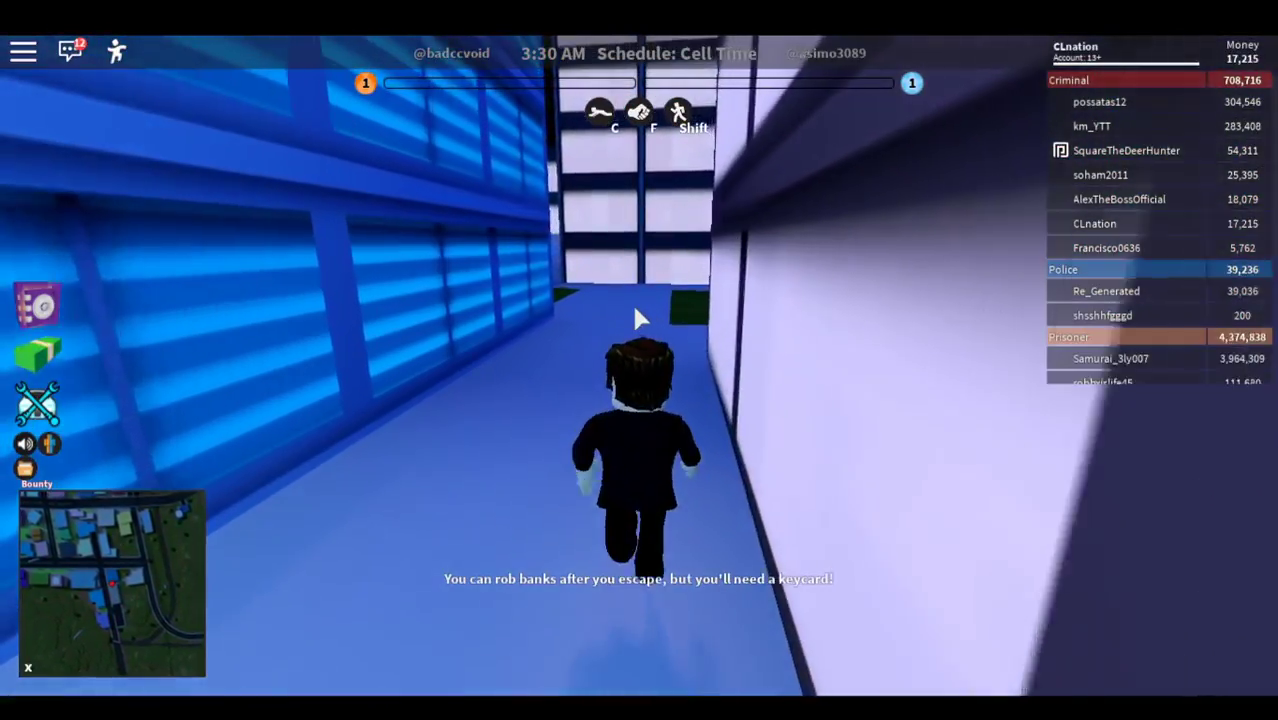
pyautogui.press('w')
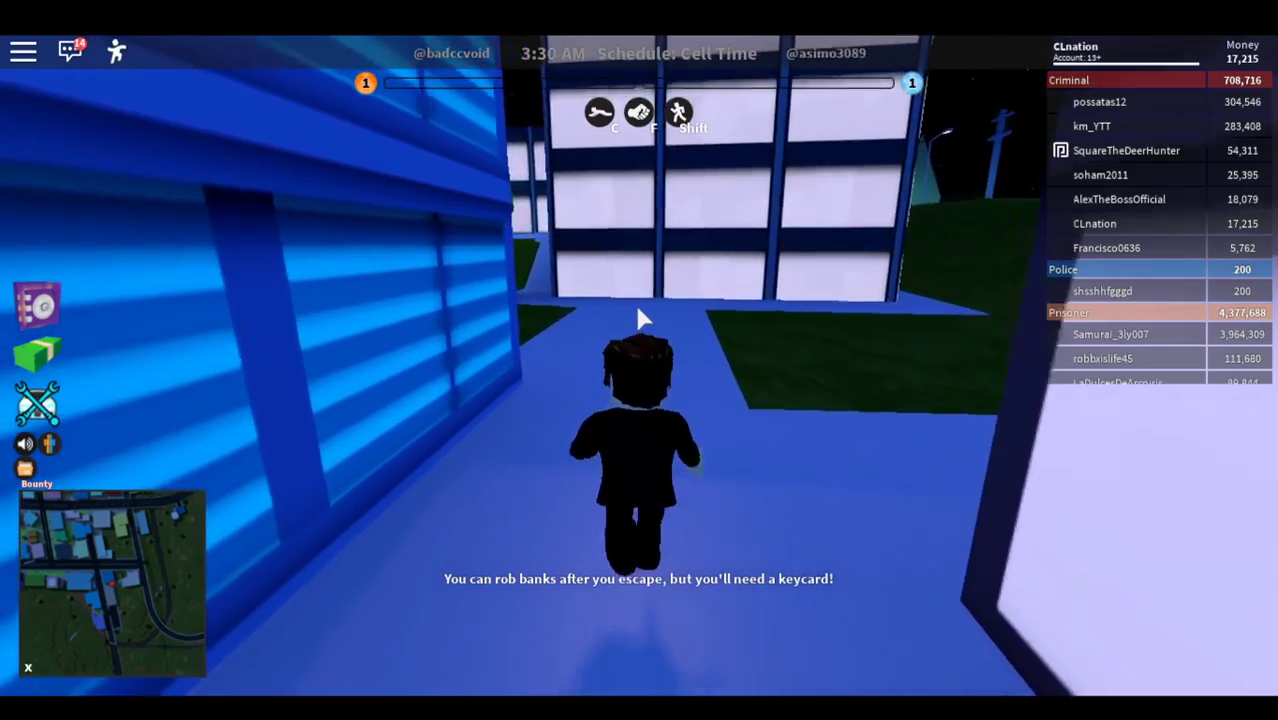
# Step: Run past the tree and along the building walkway to the curb of the street
pyautogui.press('w')
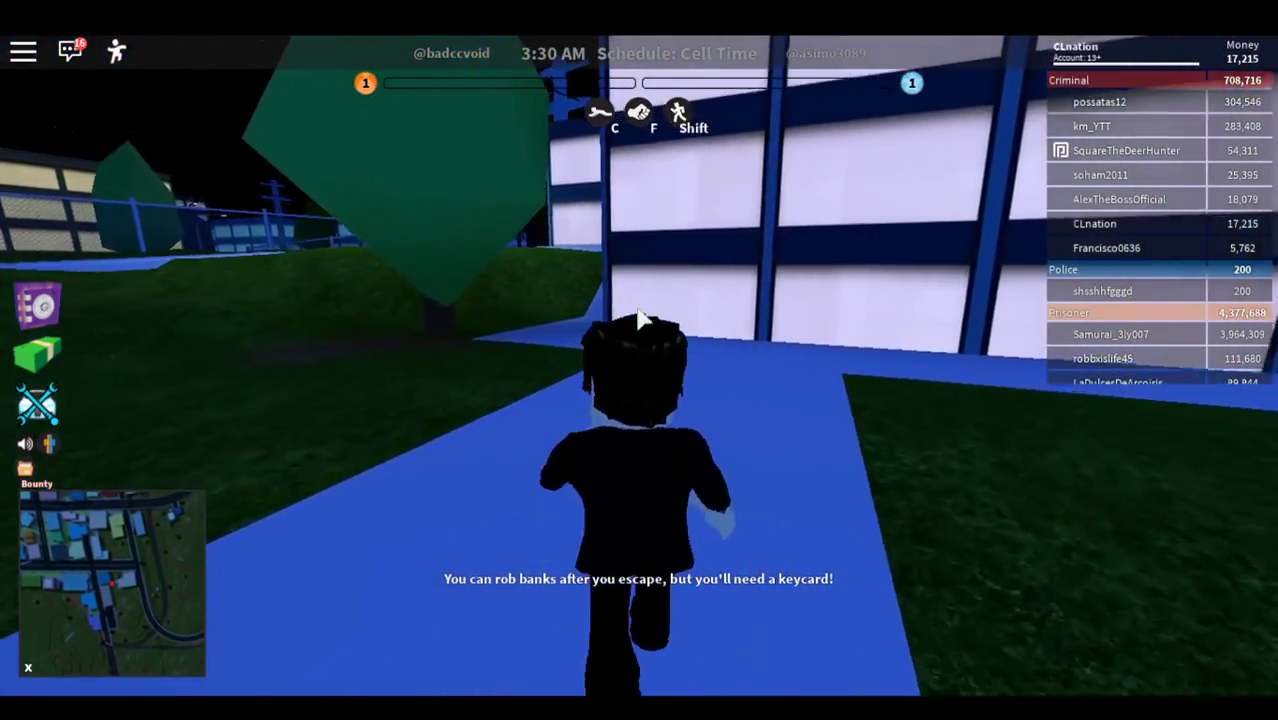
pyautogui.press('w')
pyautogui.press('a')
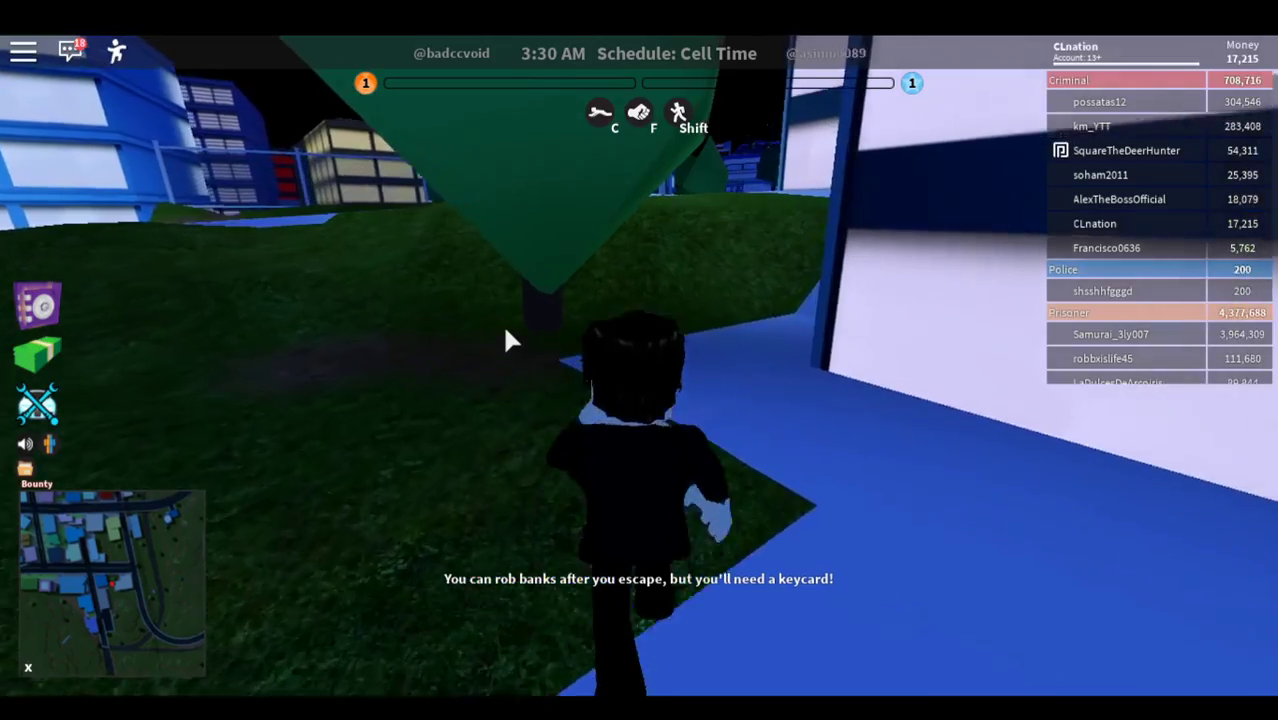
pyautogui.press('w')
pyautogui.press('d')
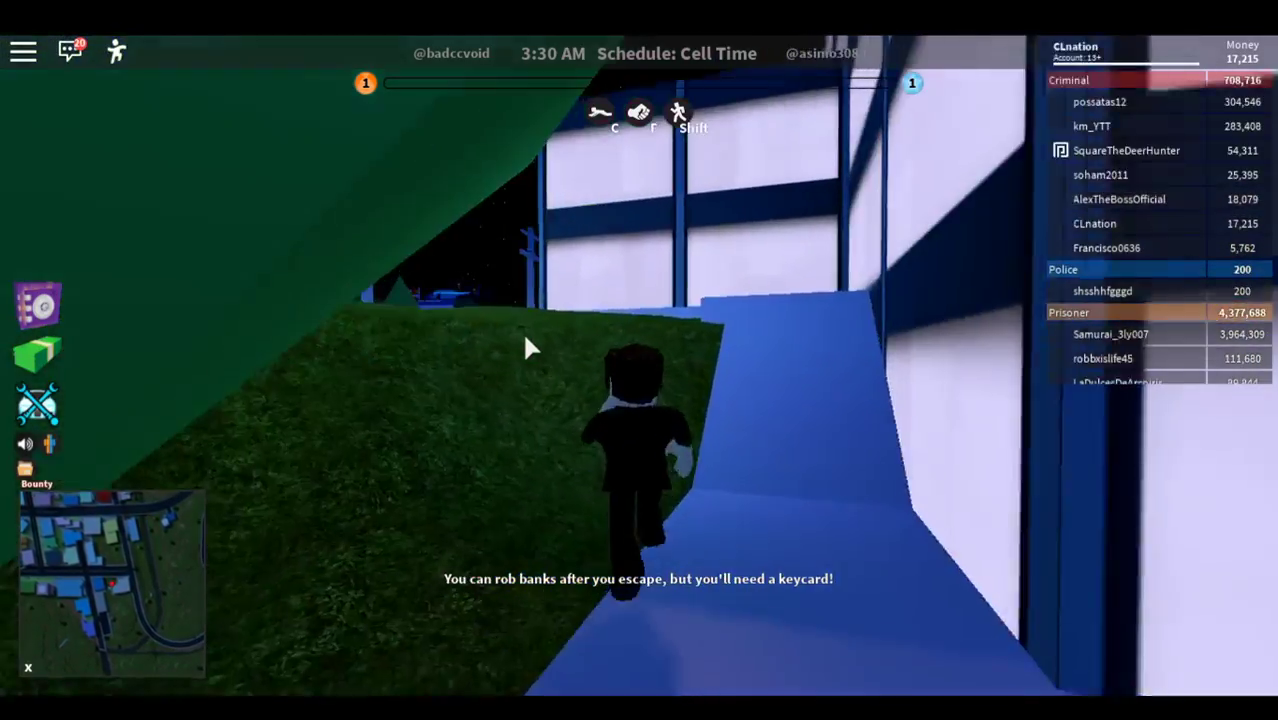
pyautogui.press('w')
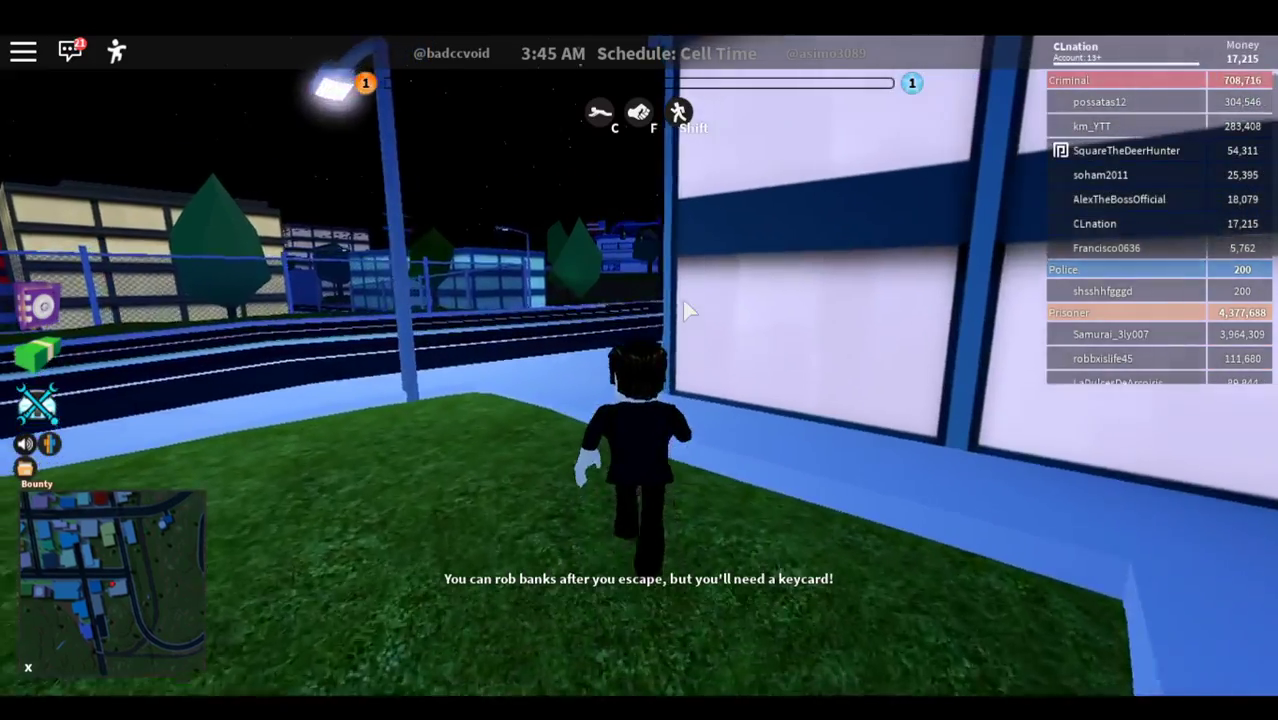
pyautogui.press('w')
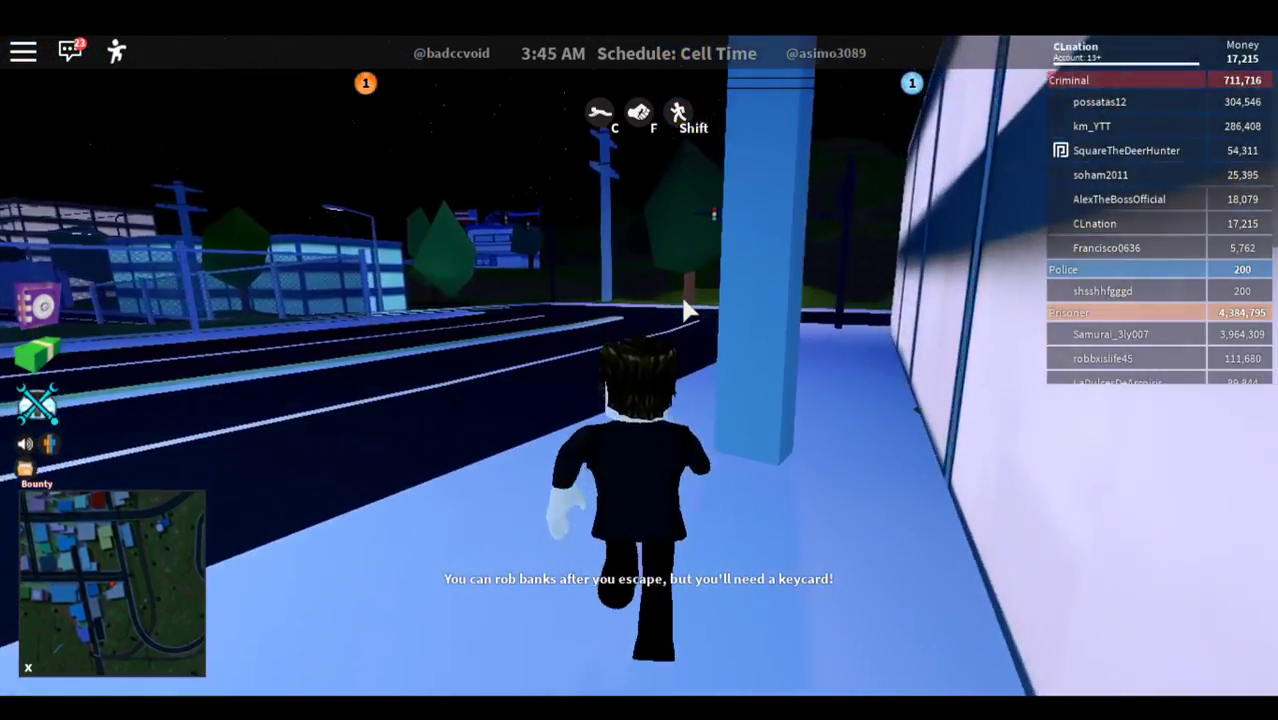
pyautogui.press('w')
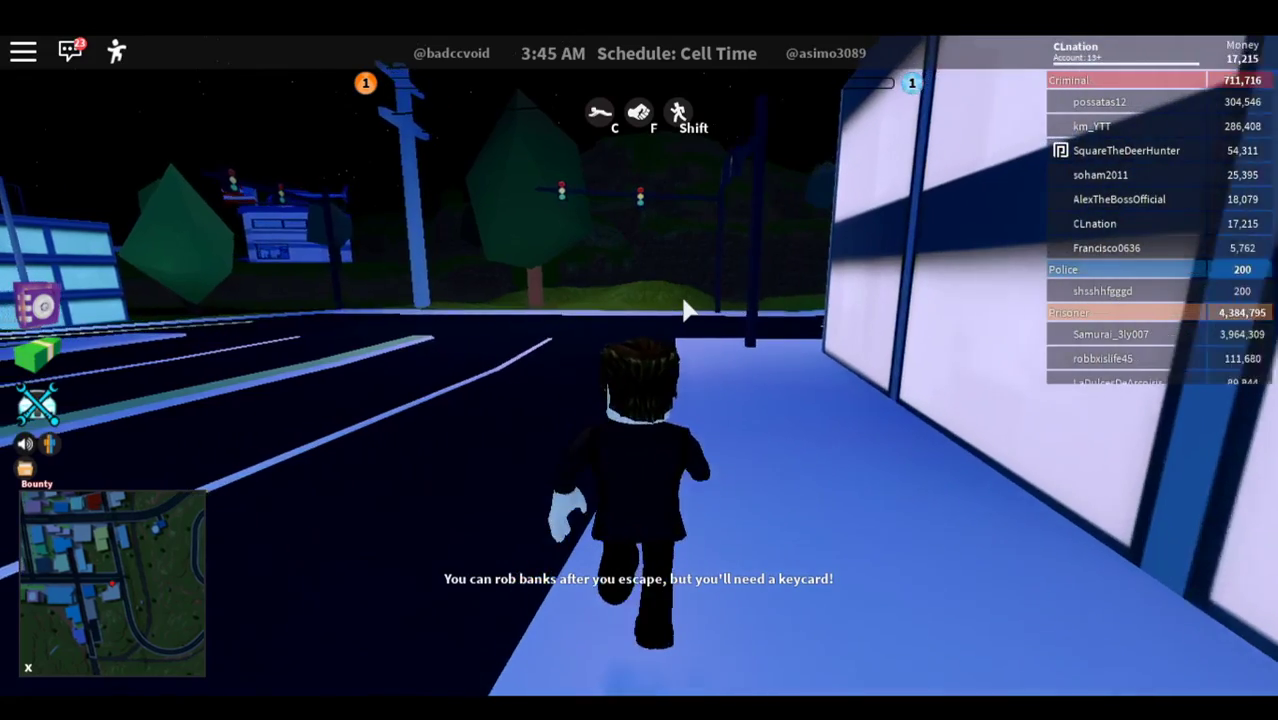
pyautogui.press('w')
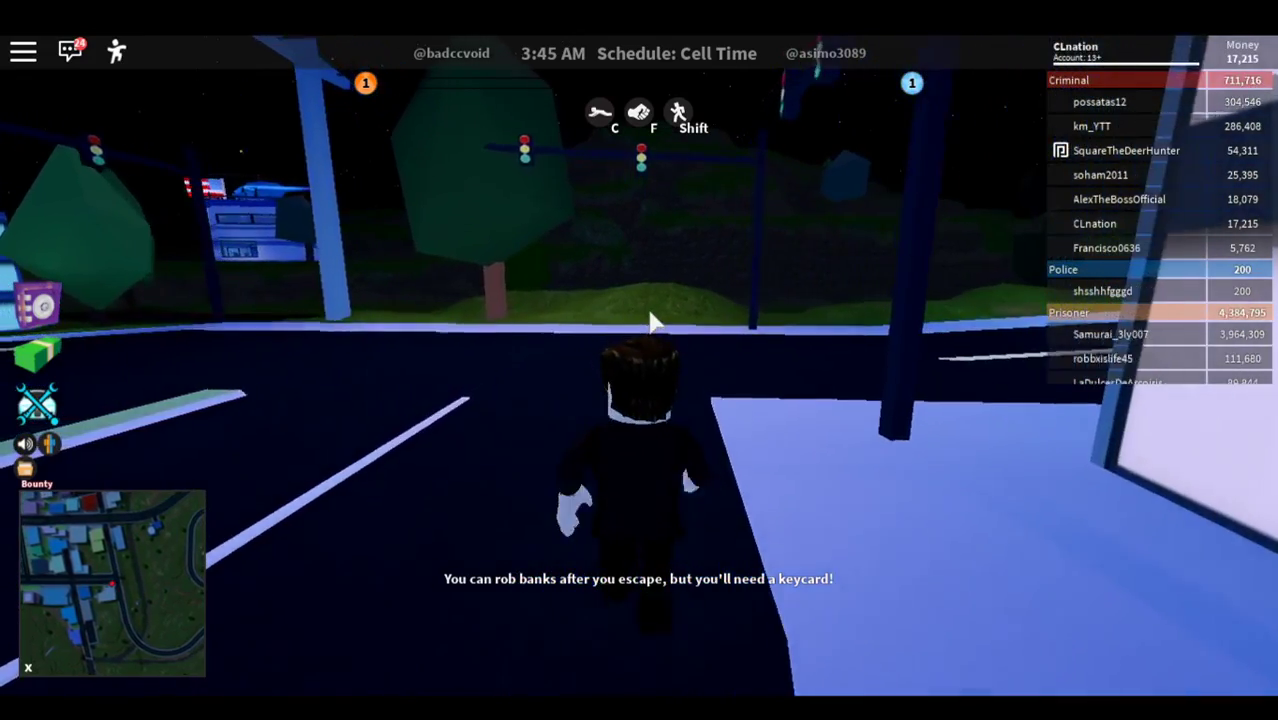
pyautogui.press('w')
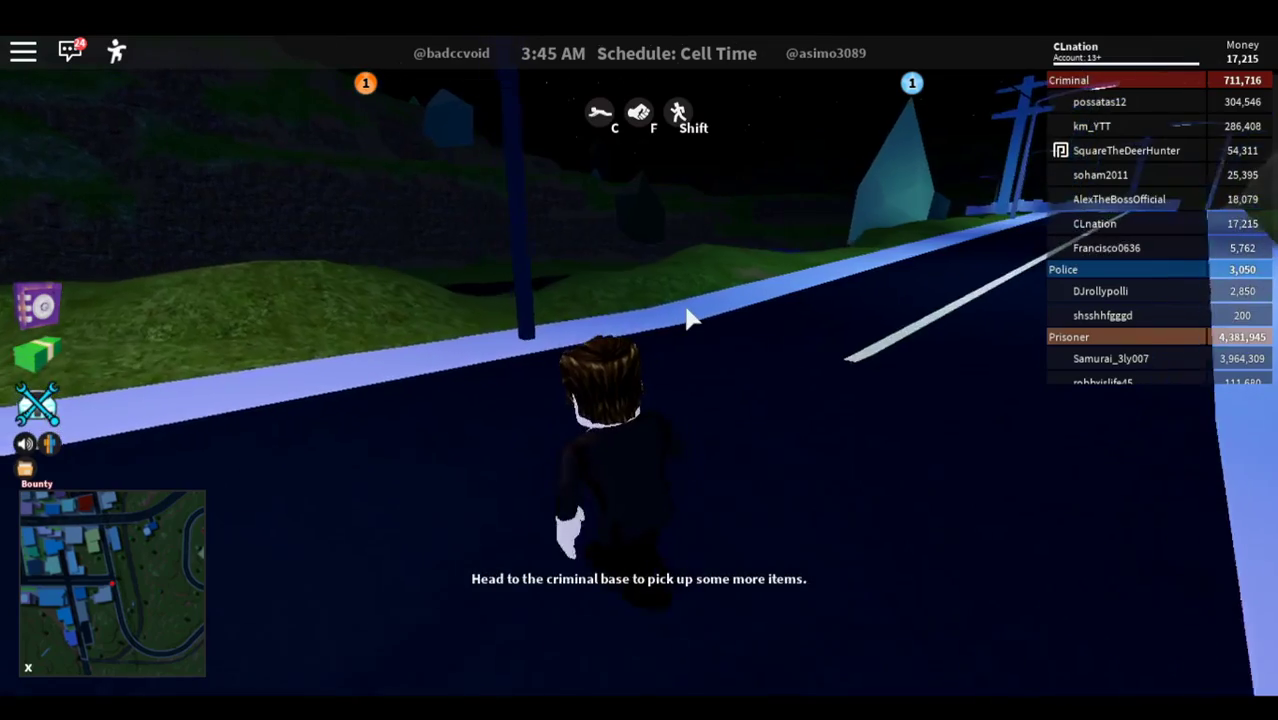
# Step: Run past the pole, then back along the sidewalk toward the city buildings
pyautogui.press('w')
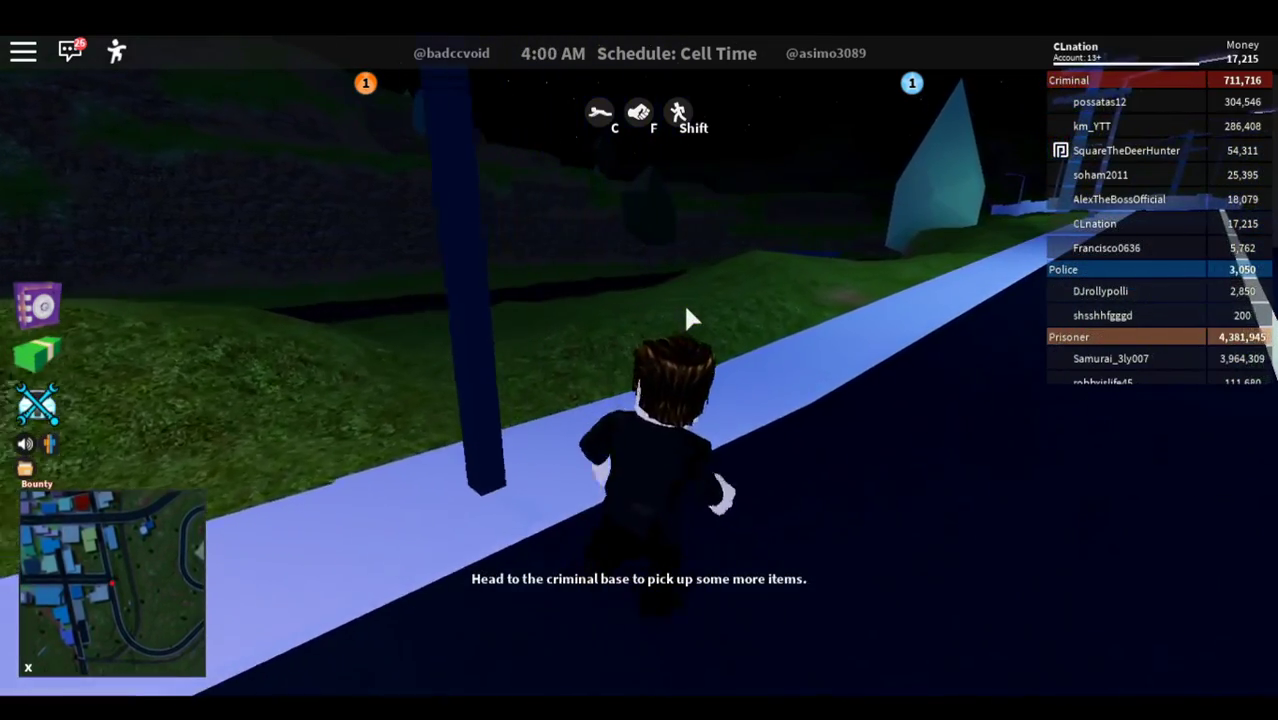
pyautogui.press('a')
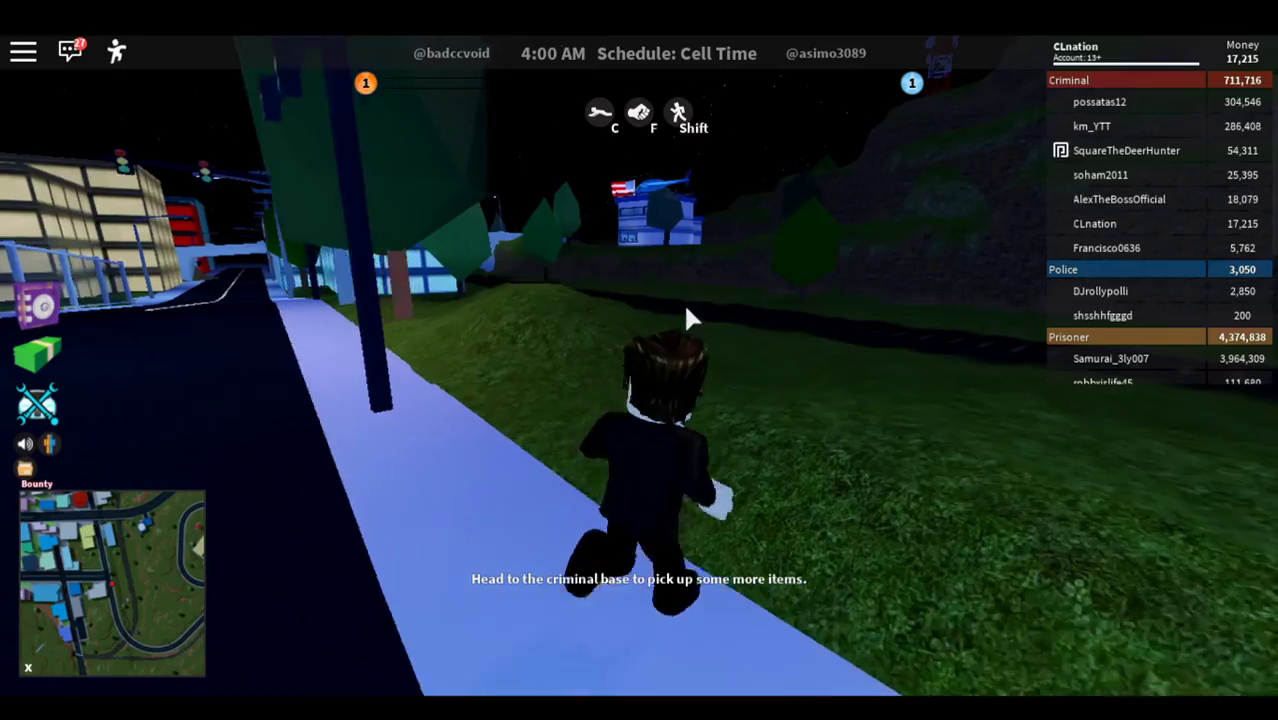
pyautogui.press('s')
pyautogui.press('a')
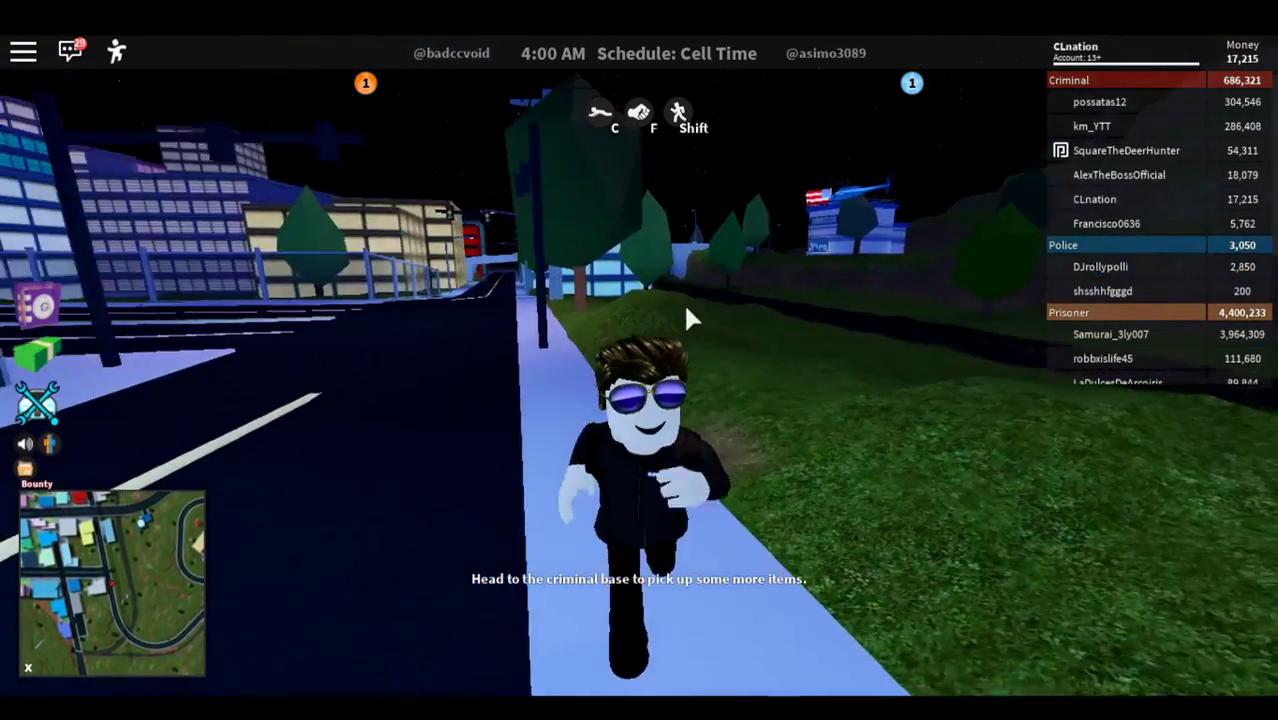
pyautogui.press('s')
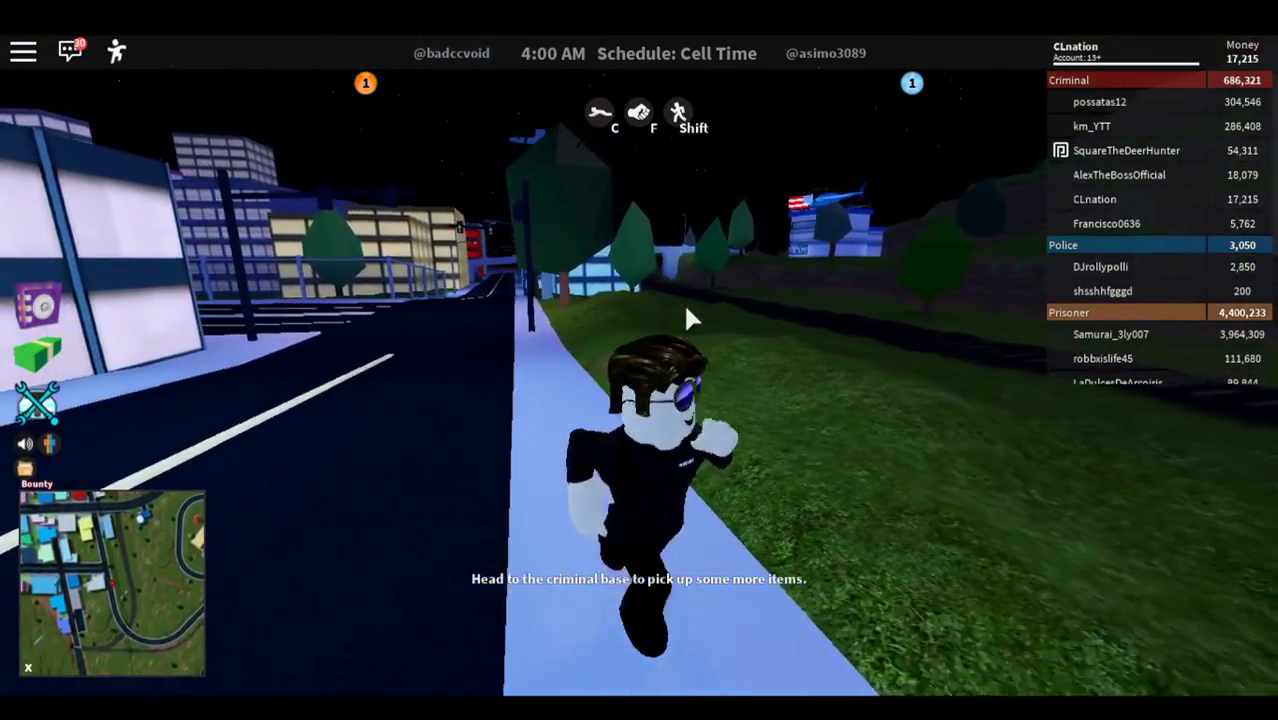
pyautogui.press('s')
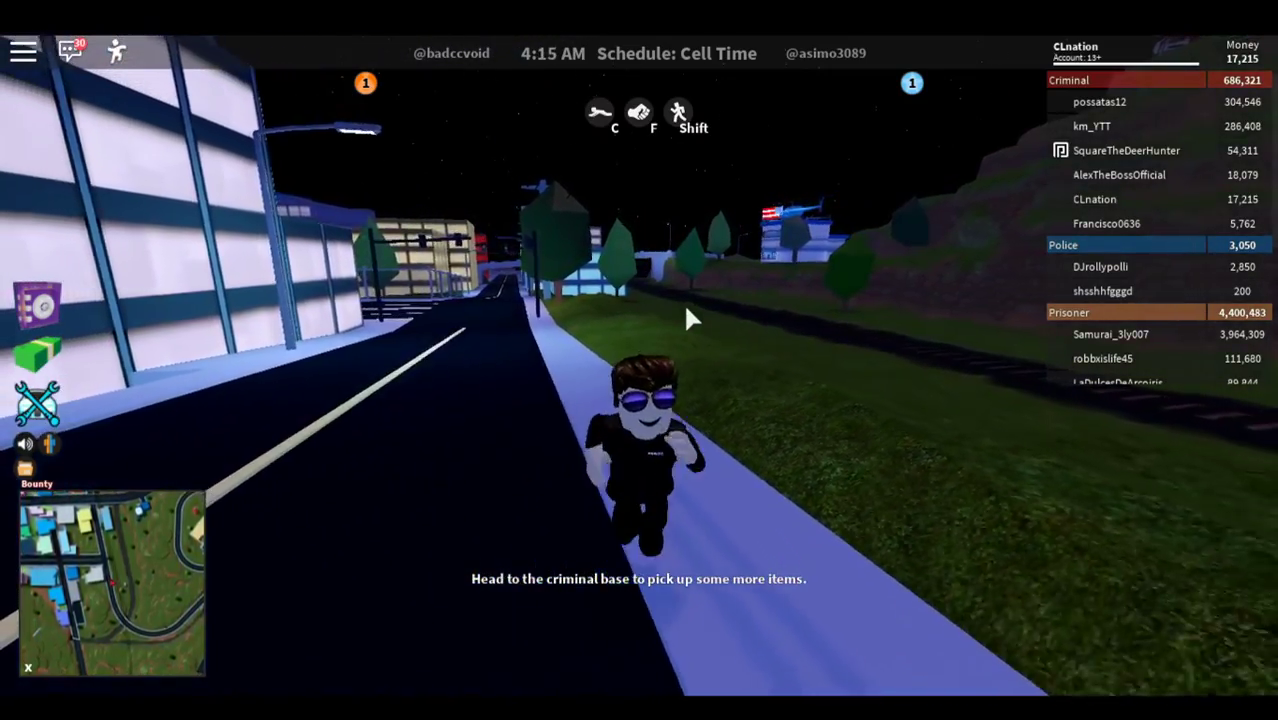
# Step: Move across the rooftop toward the red sign and swing the view right
pyautogui.press('w')
pyautogui.press('s')
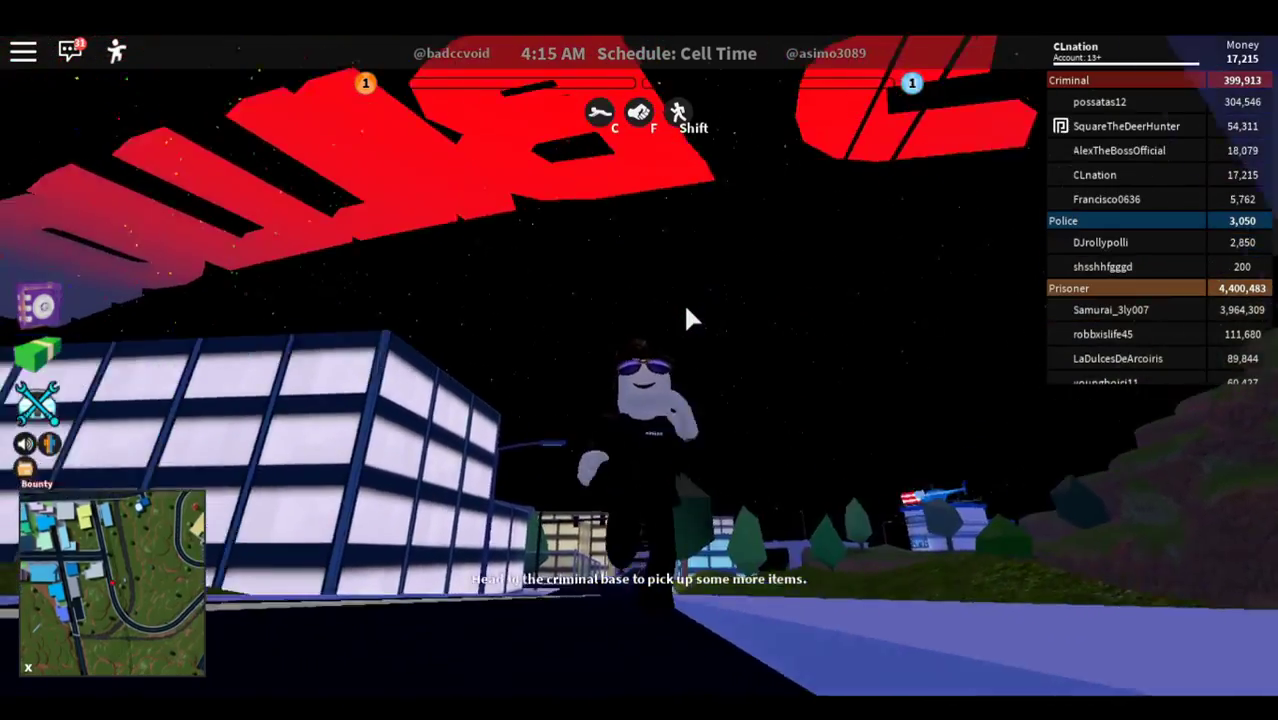
pyautogui.press('d')
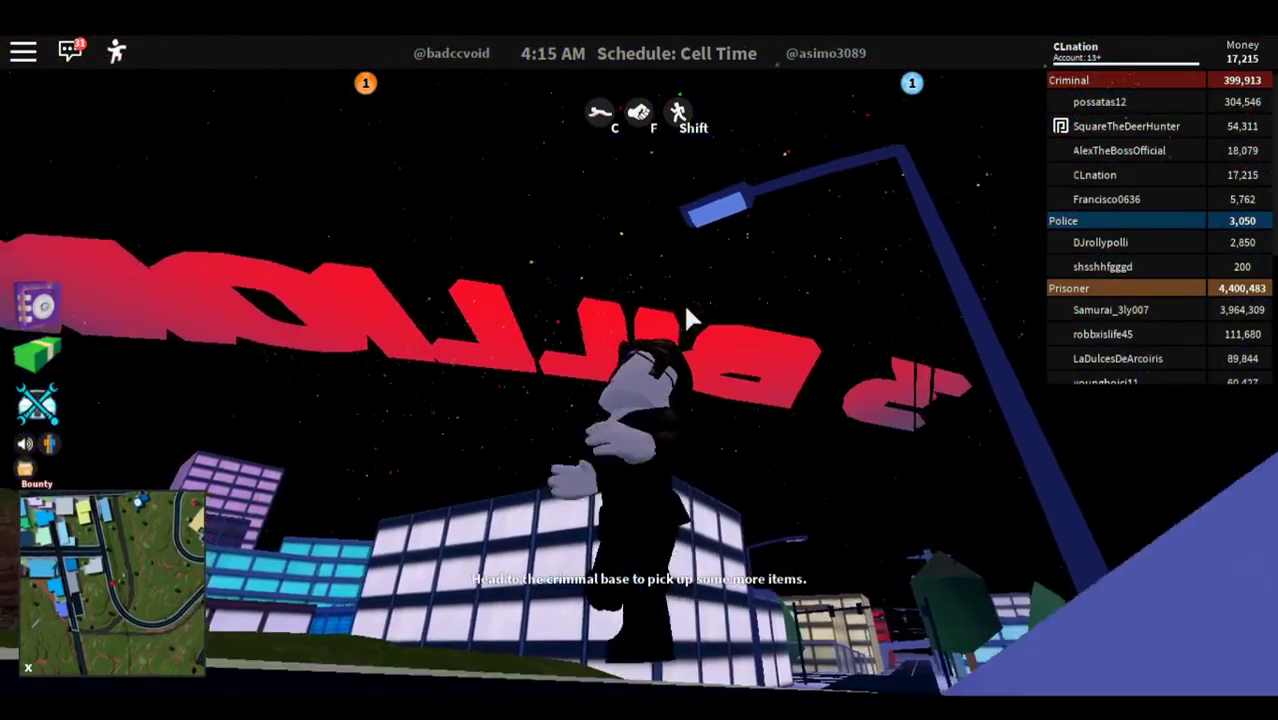
# Step: Drop onto the ground and run past the orange car, jumping, then up the grassy hill
pyautogui.press('w')
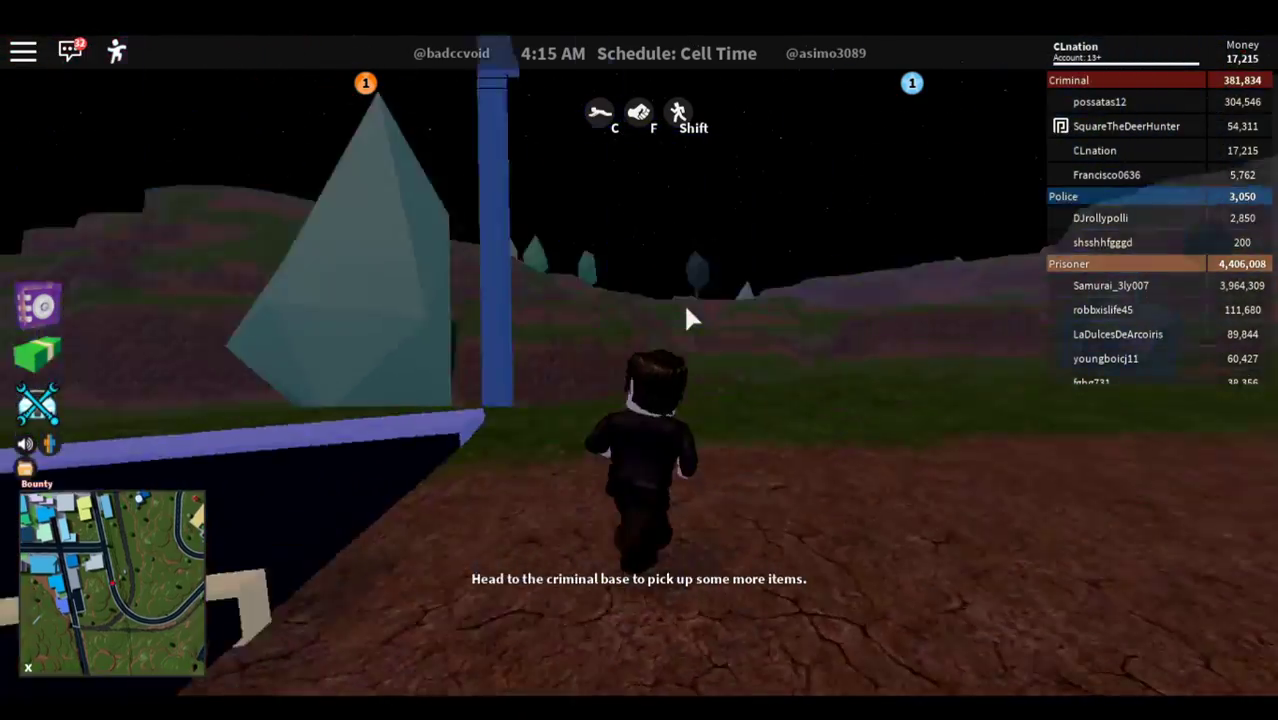
pyautogui.press('w')
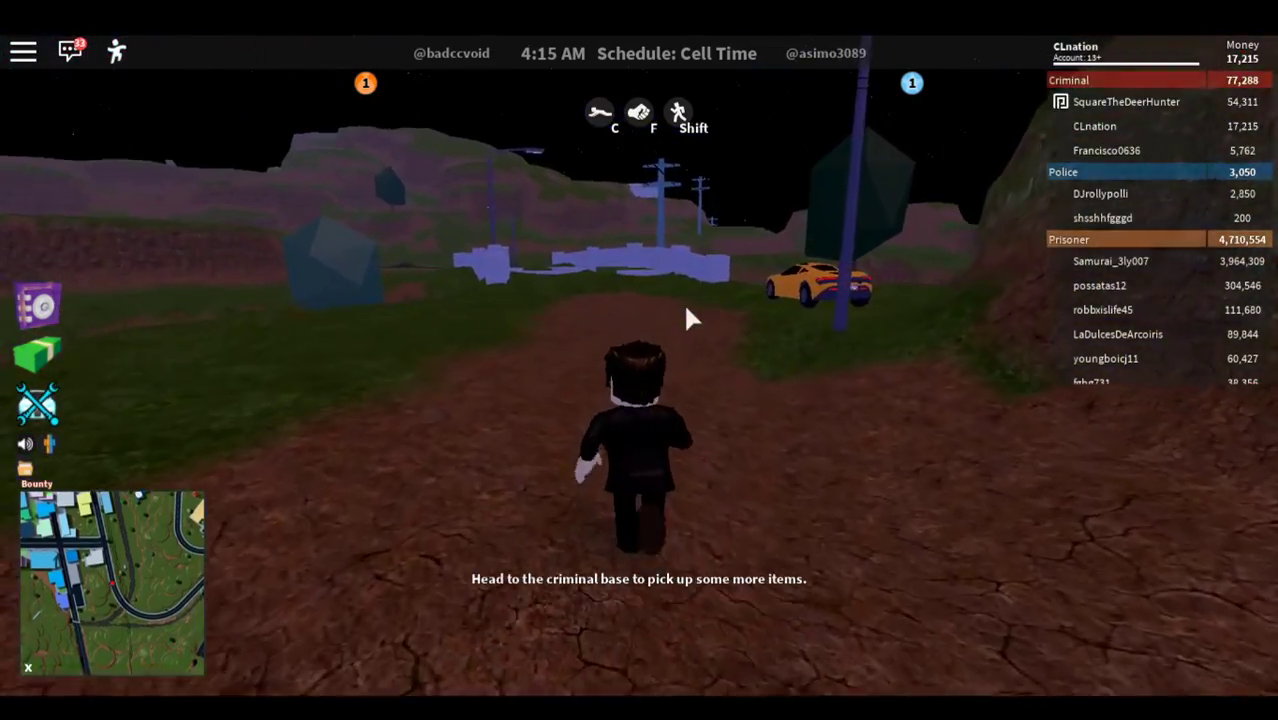
pyautogui.press('w')
pyautogui.press('space')
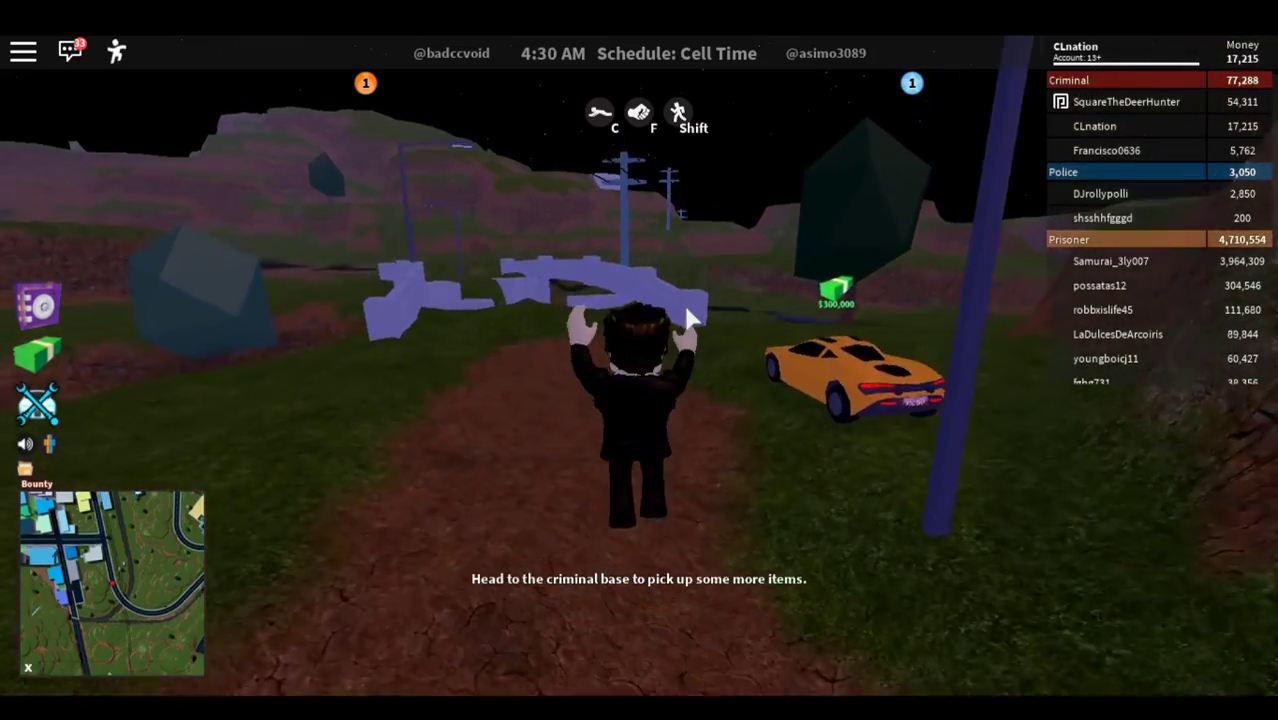
pyautogui.press('w')
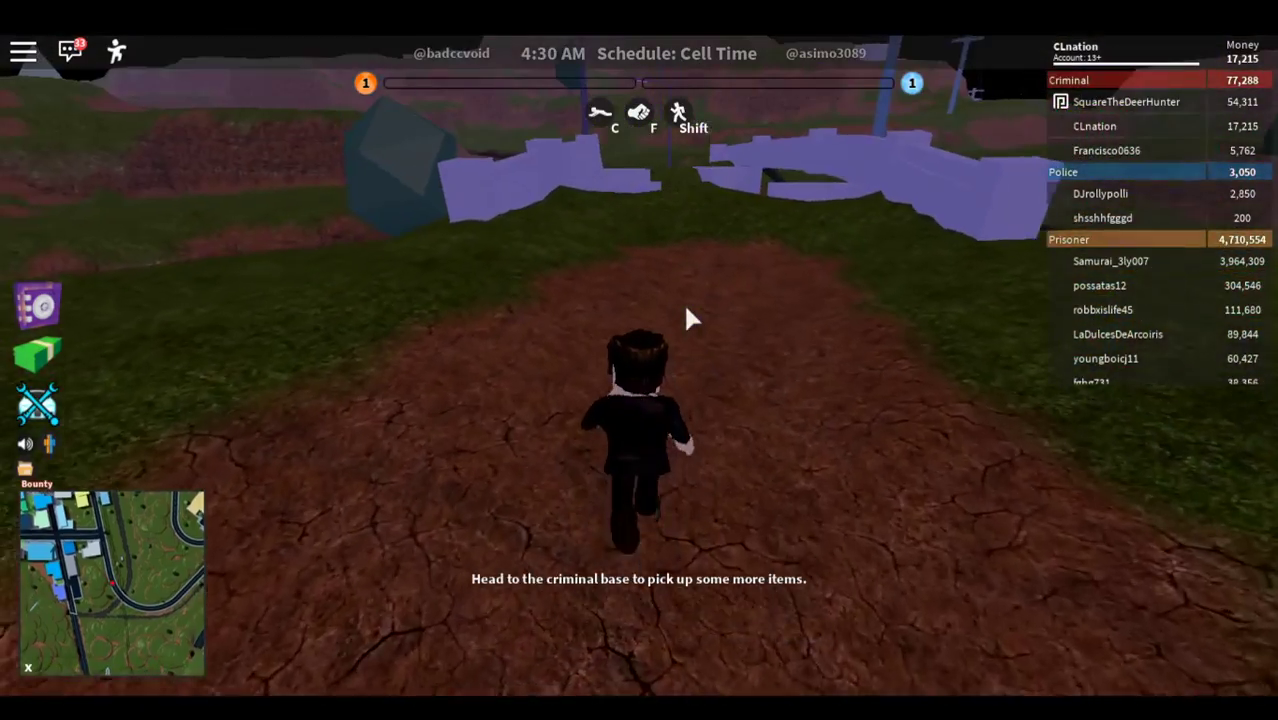
pyautogui.press('w')
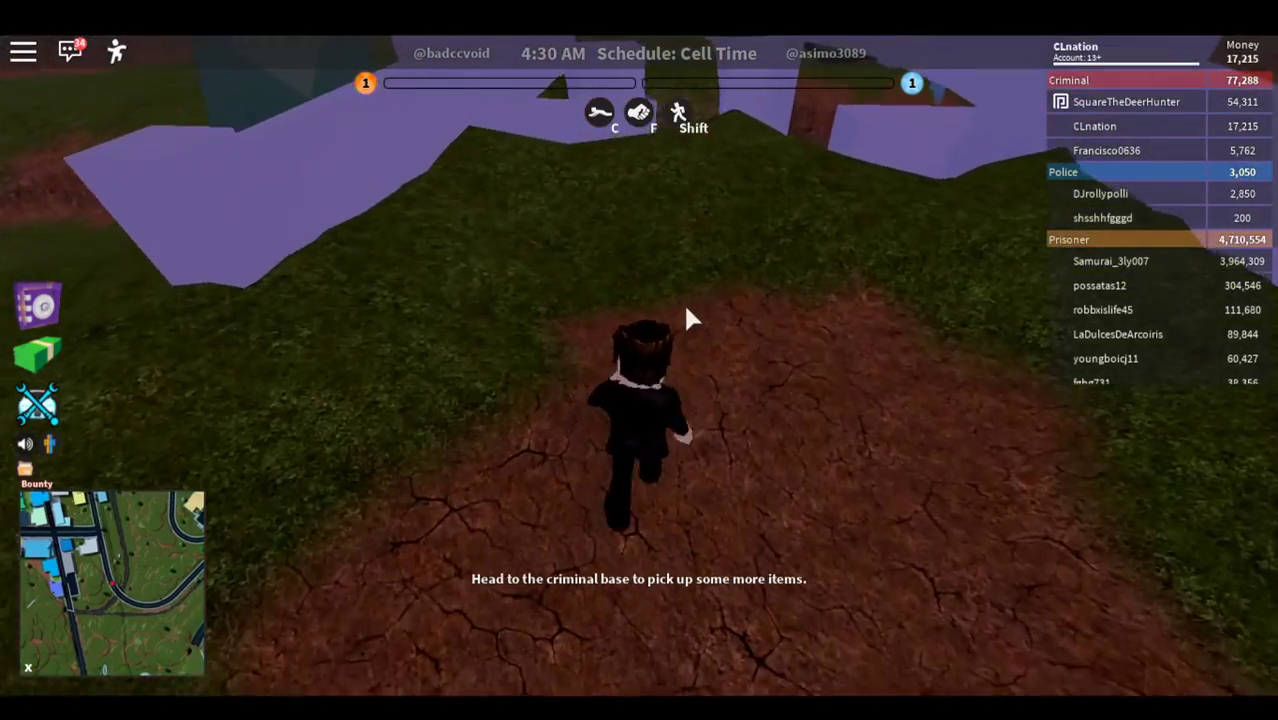
pyautogui.press('w')
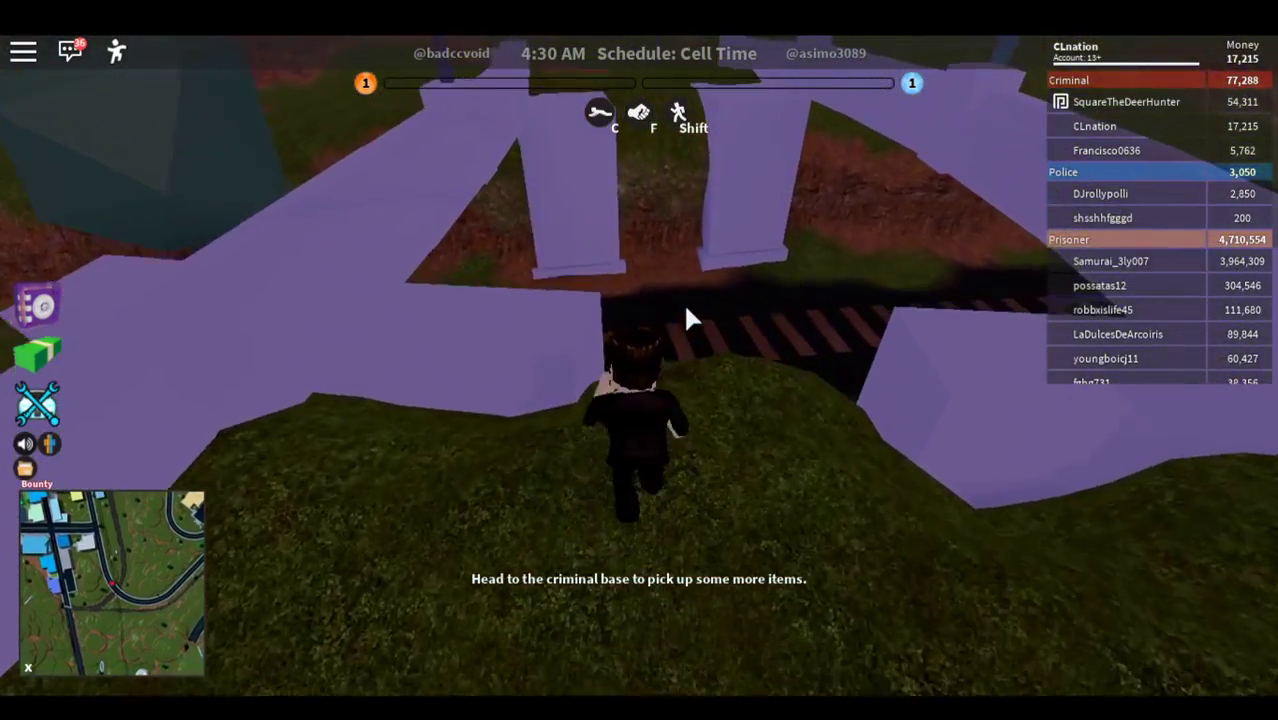
# Step: Climb onto the purple walkway and follow it over the railway tracks to its end
pyautogui.press('w')
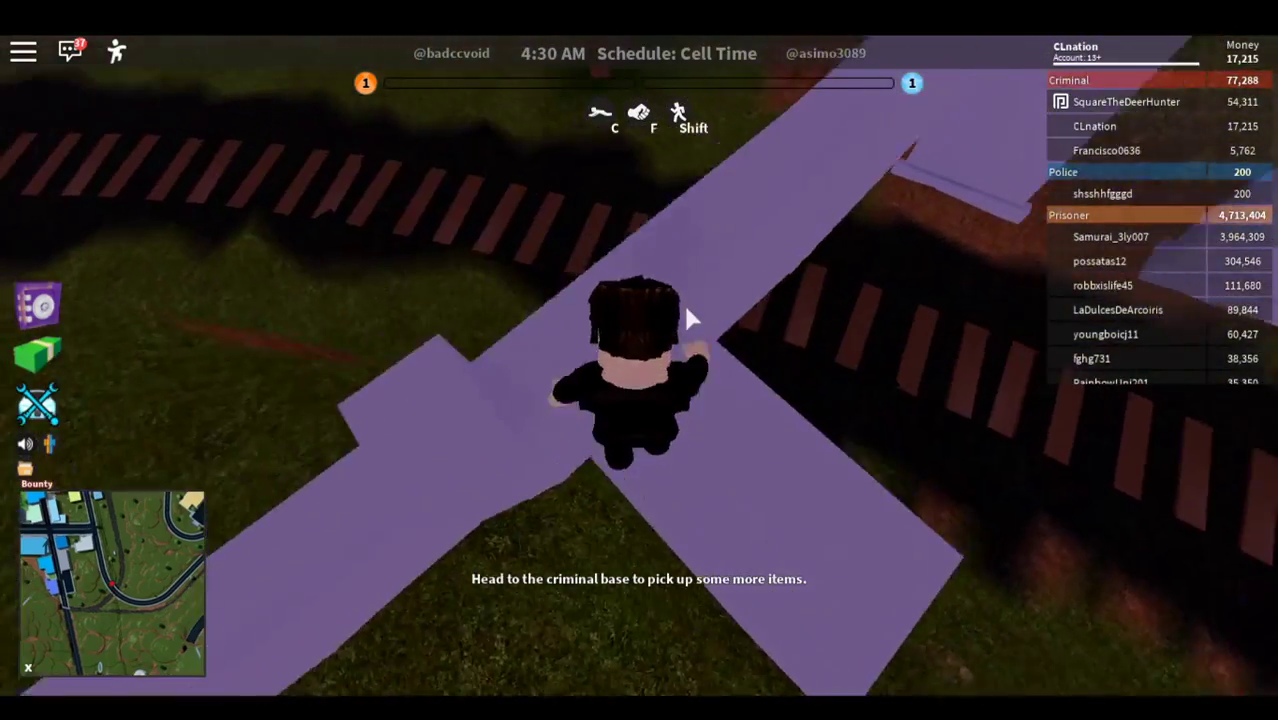
pyautogui.press('w')
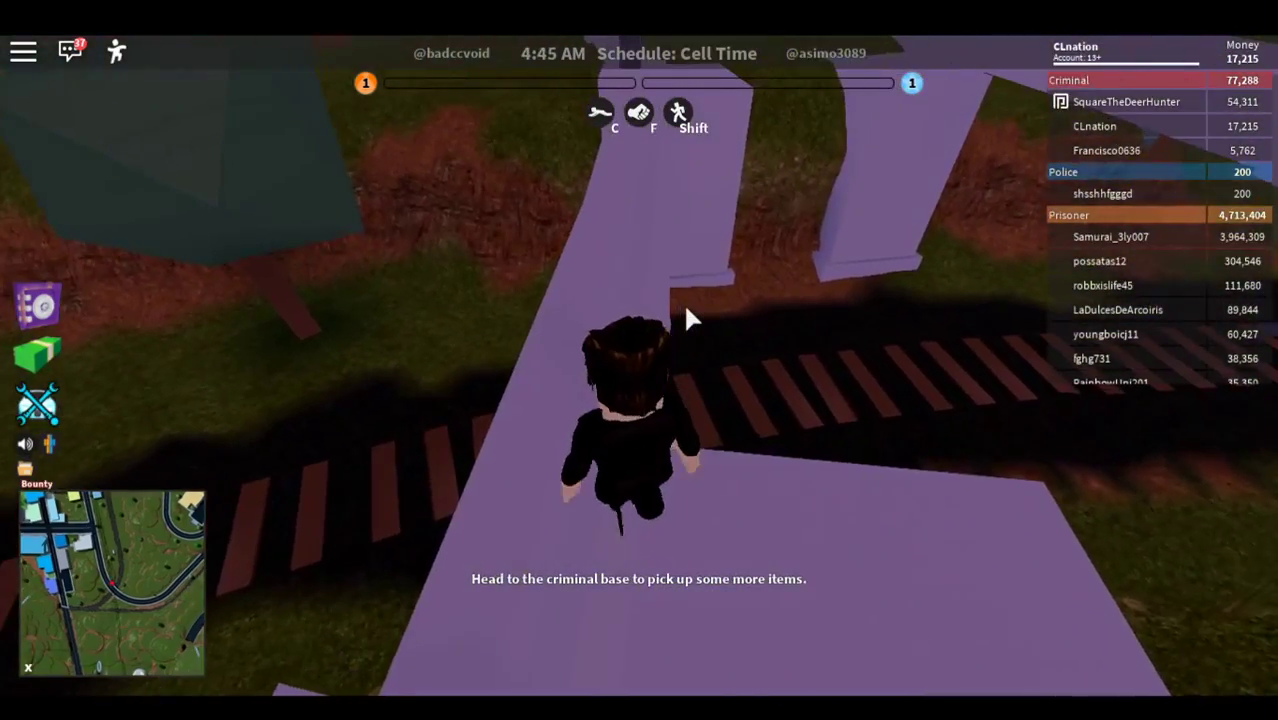
pyautogui.press('w')
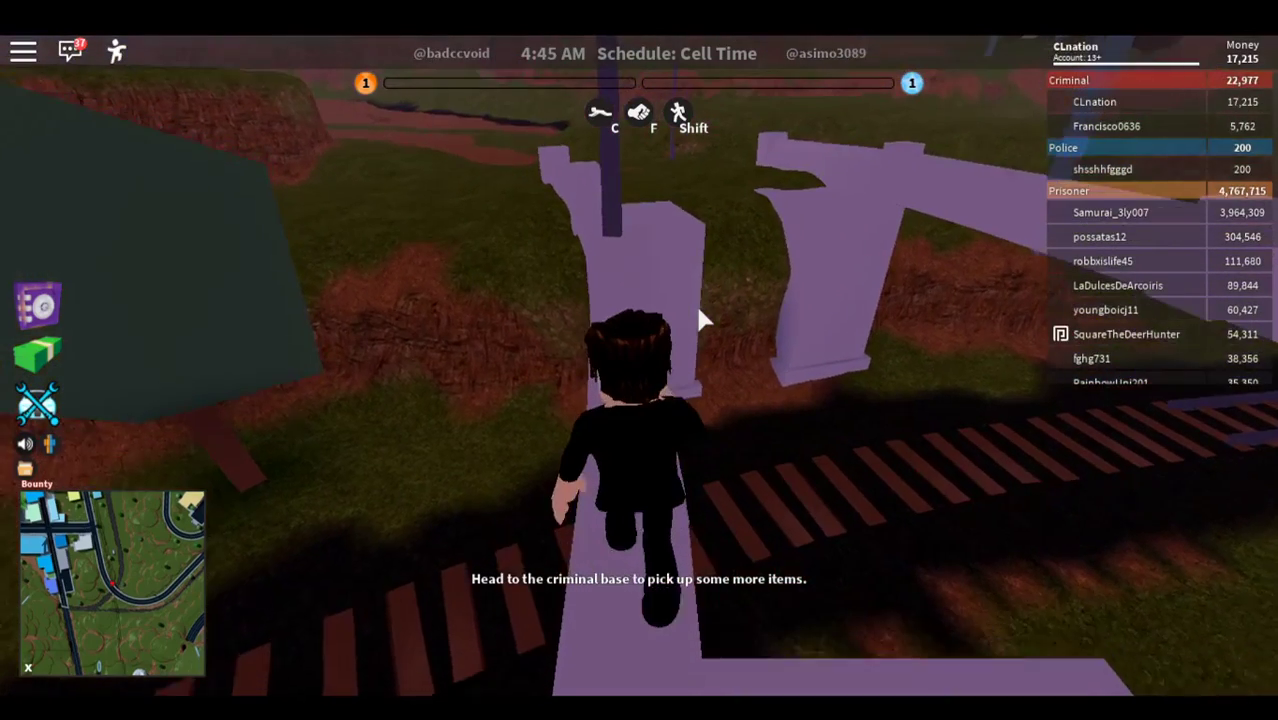
pyautogui.press('w')
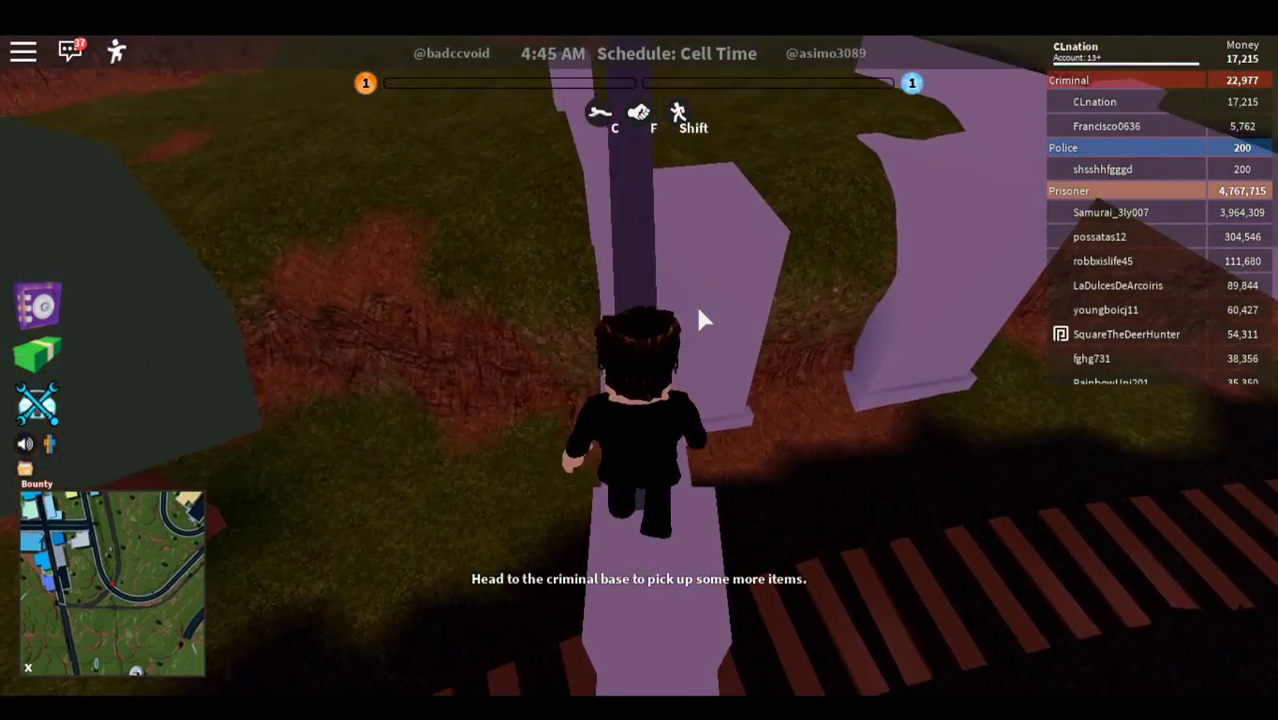
pyautogui.press('w')
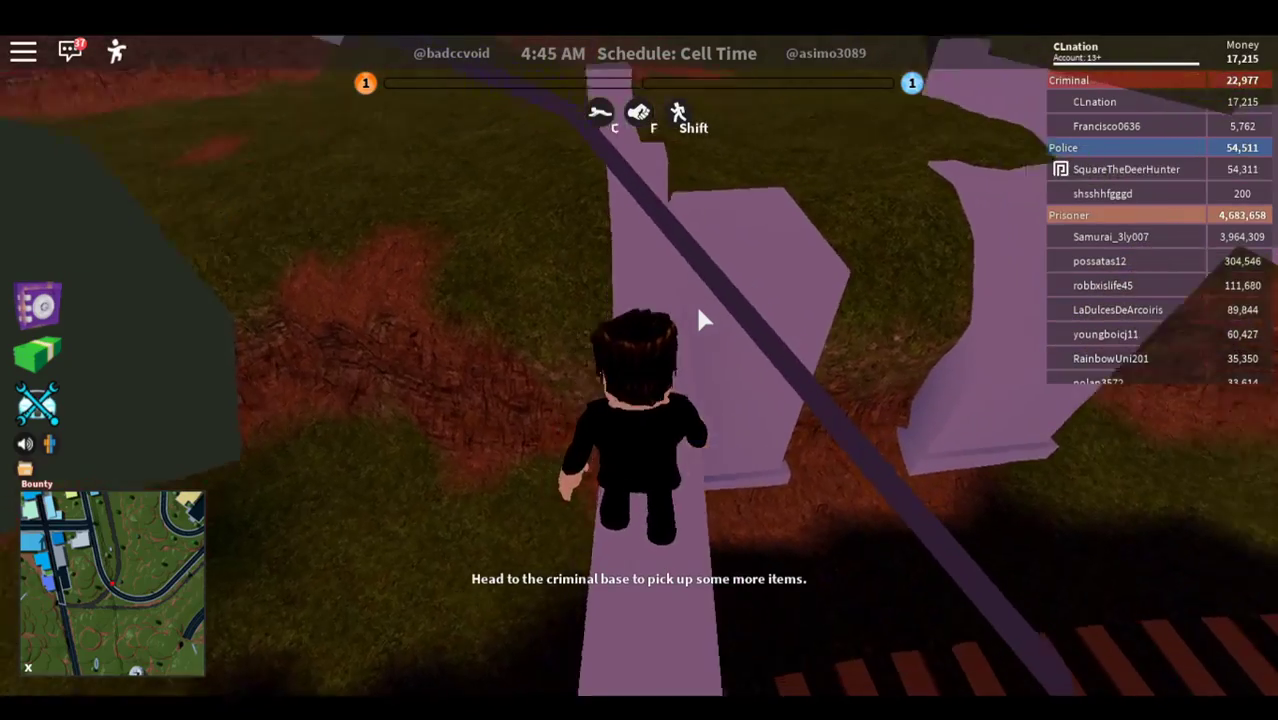
pyautogui.press('w')
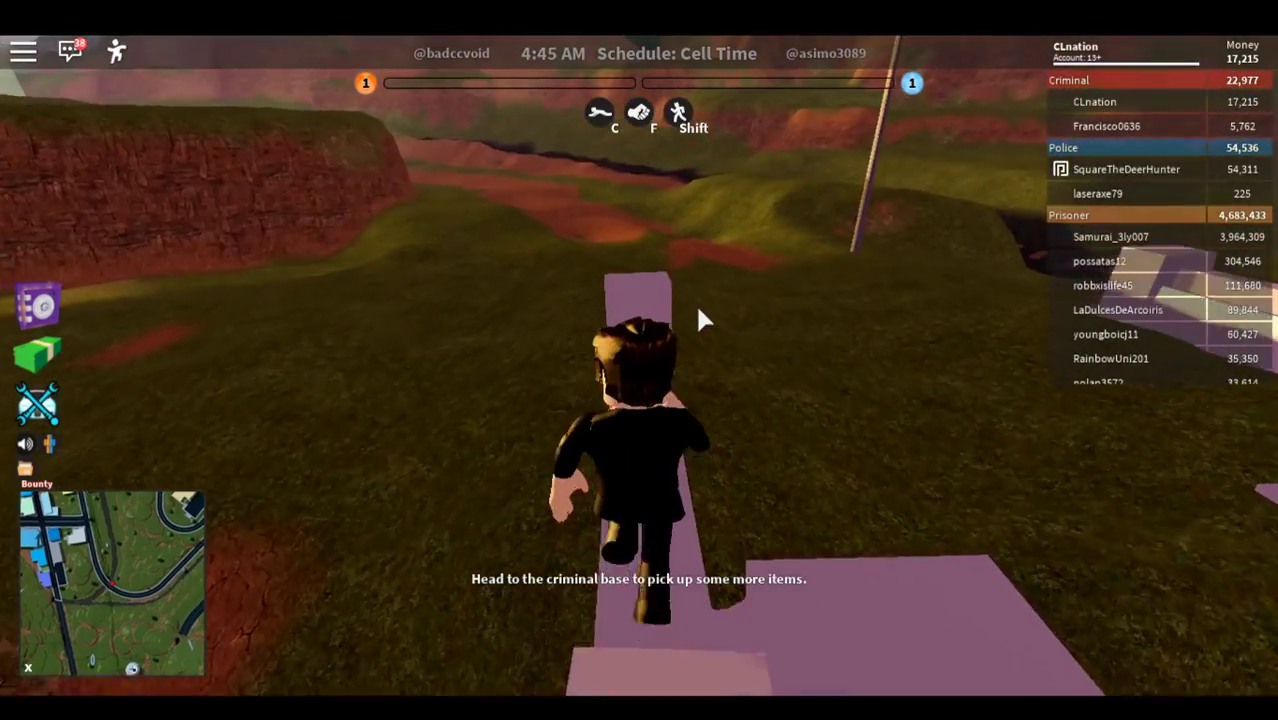
# Step: Drop off the walkway and run across the grass, past the cliff into the canyon
pyautogui.press('w')
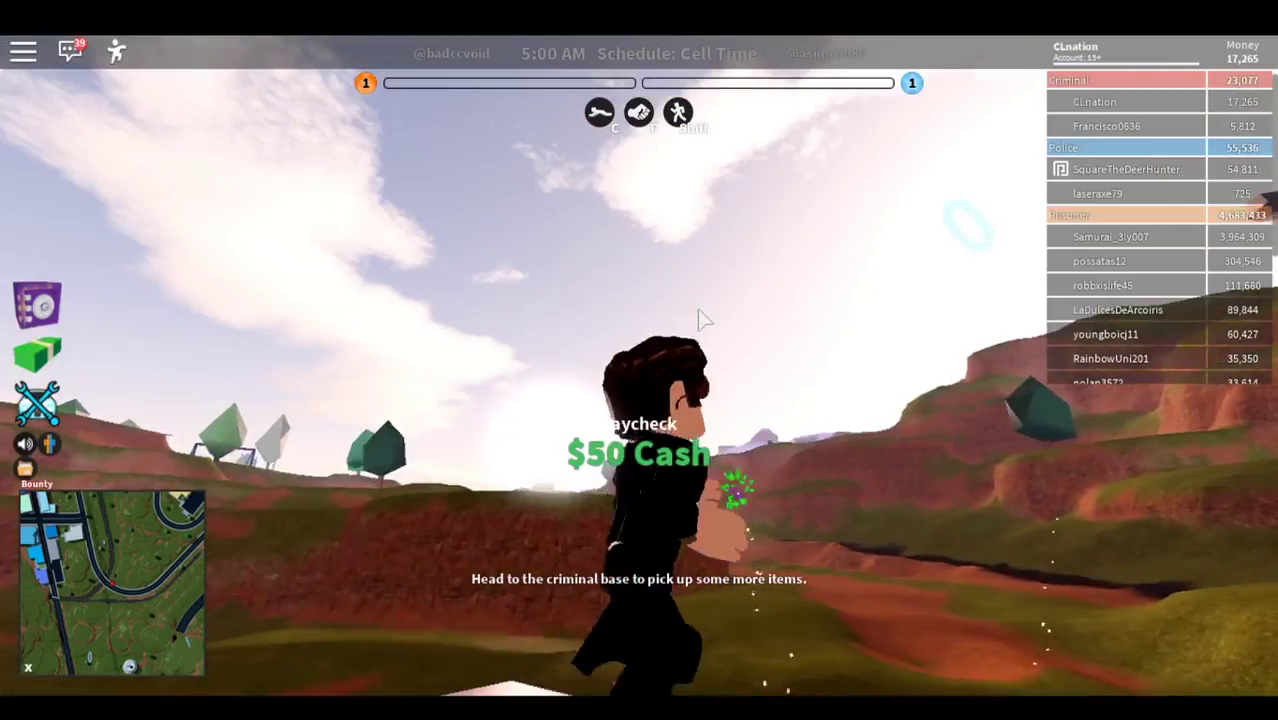
pyautogui.press('w')
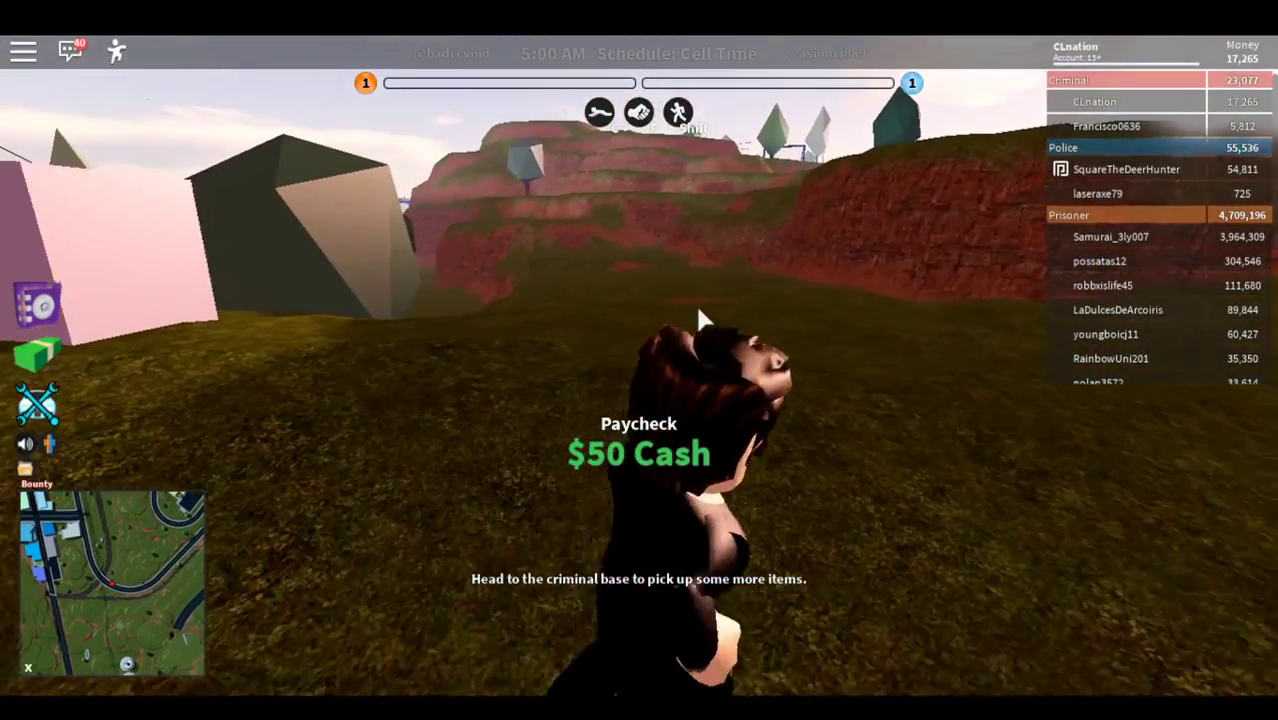
pyautogui.press('w')
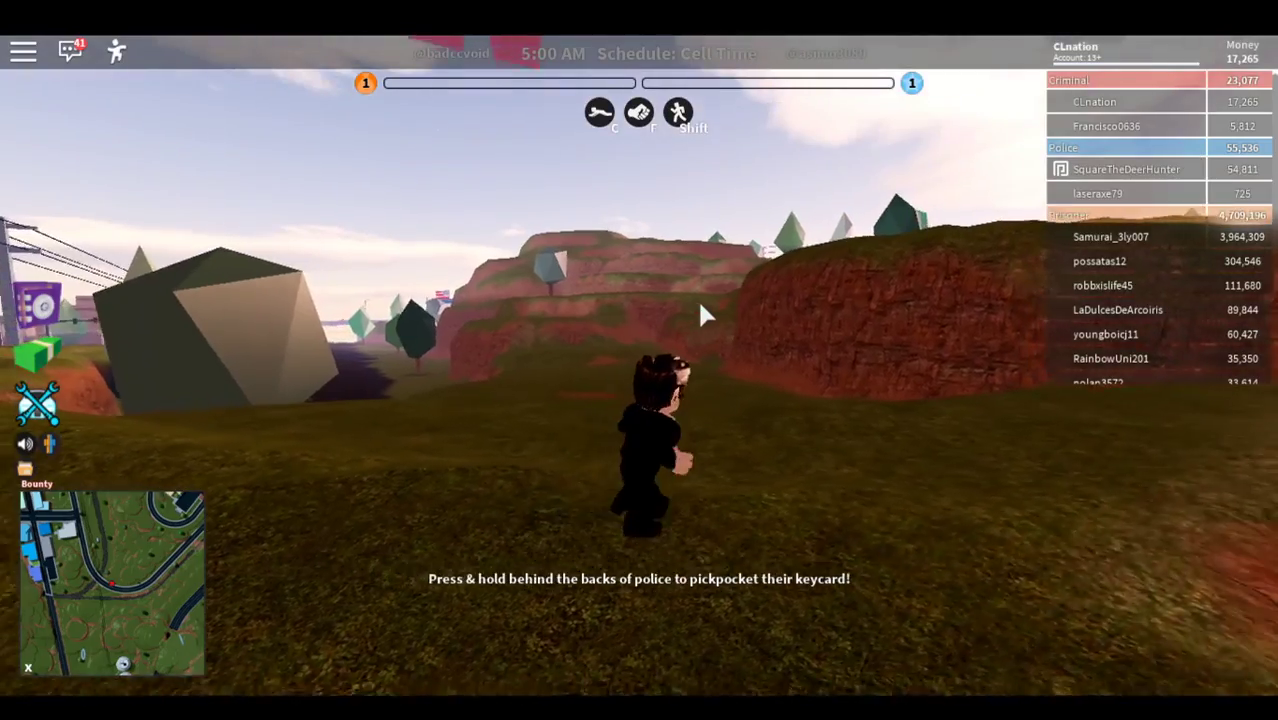
pyautogui.press('w')
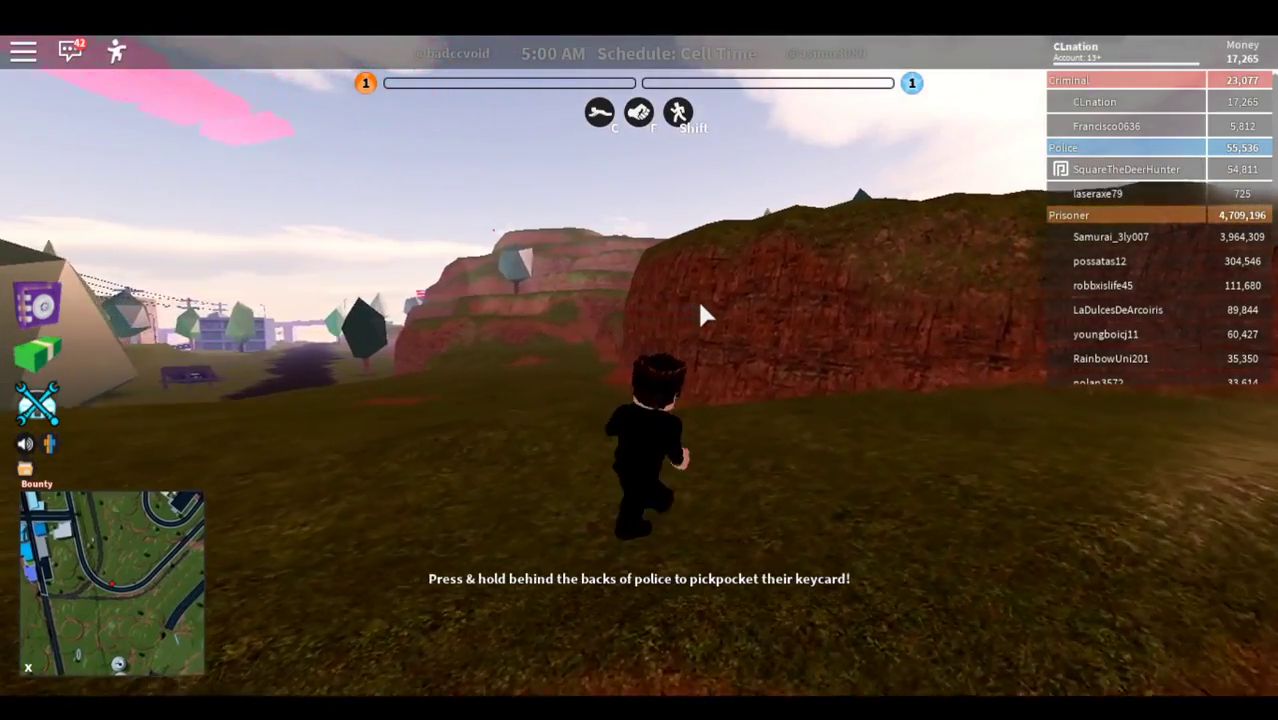
pyautogui.press('w')
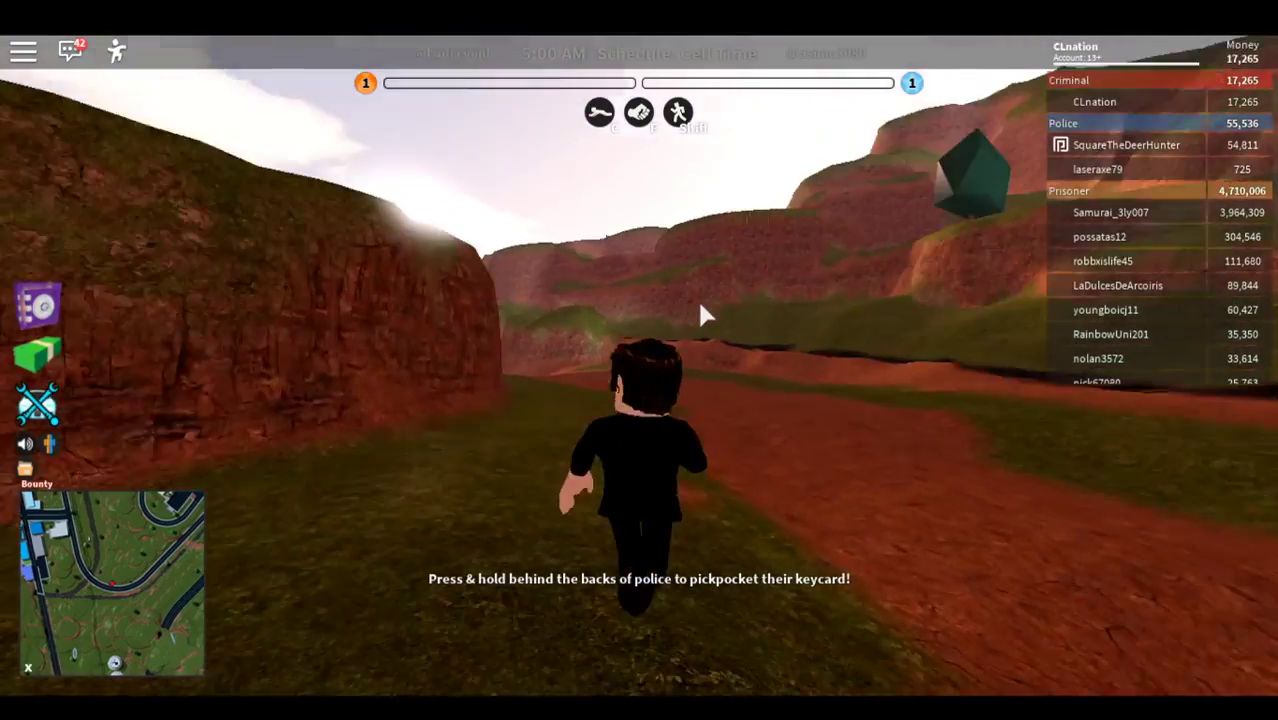
# Step: Follow the red canyon paths, bearing left into the next canyon and down its path
pyautogui.press('w')
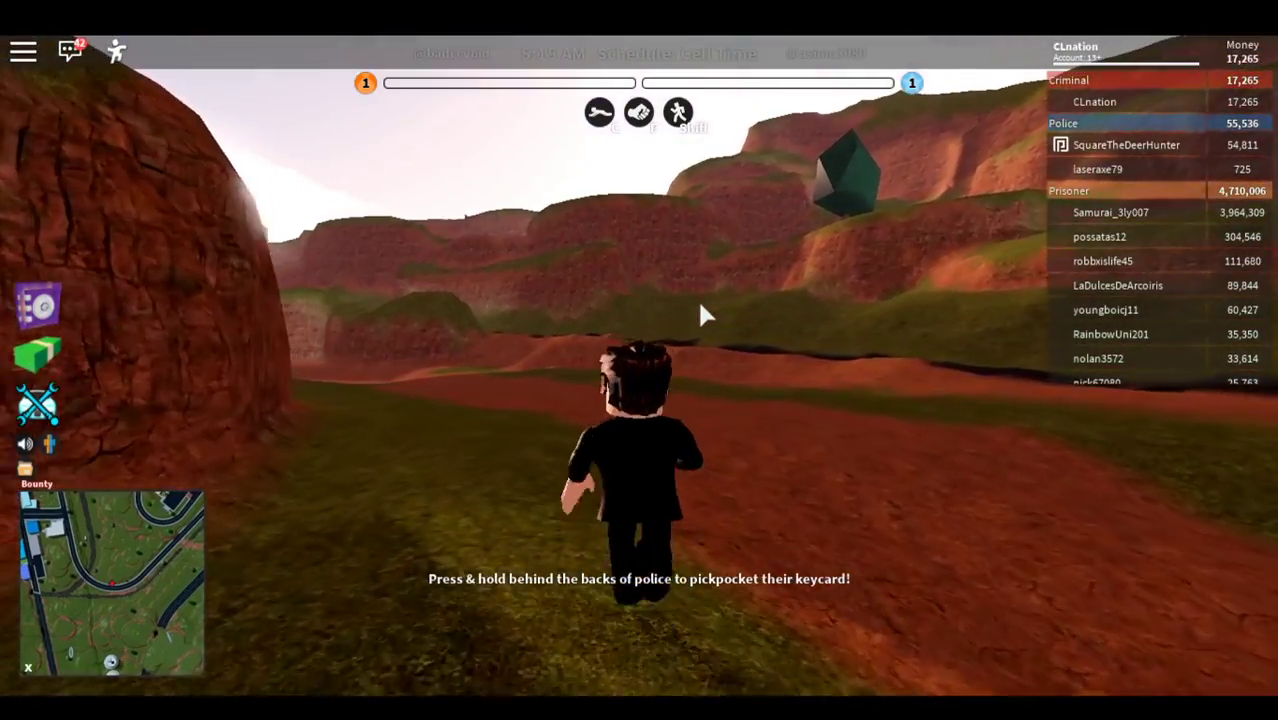
pyautogui.press('w')
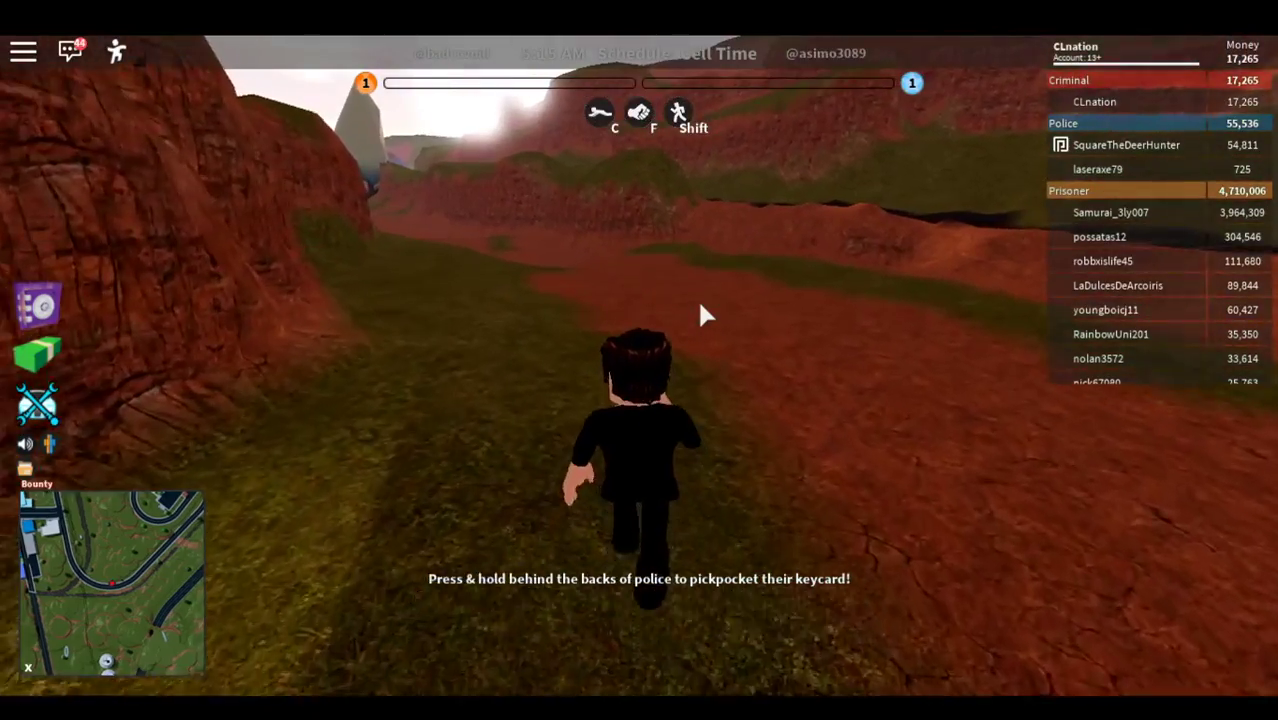
pyautogui.press('w')
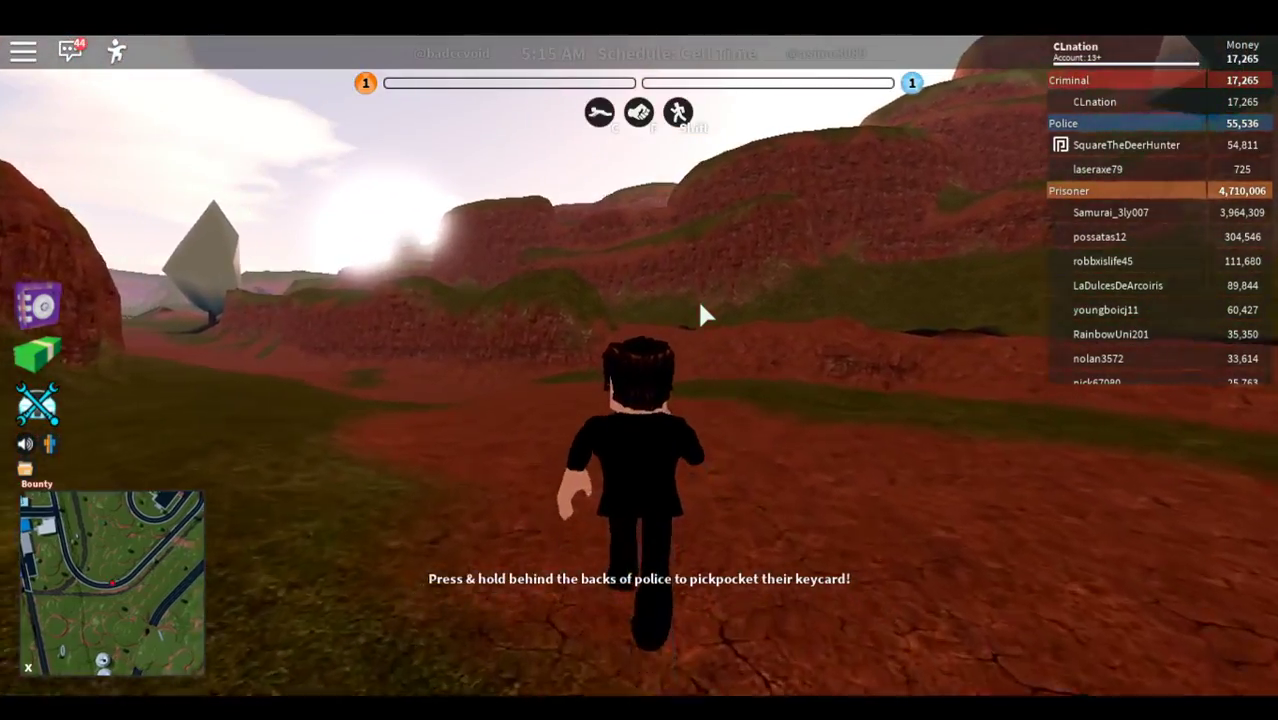
pyautogui.press('w')
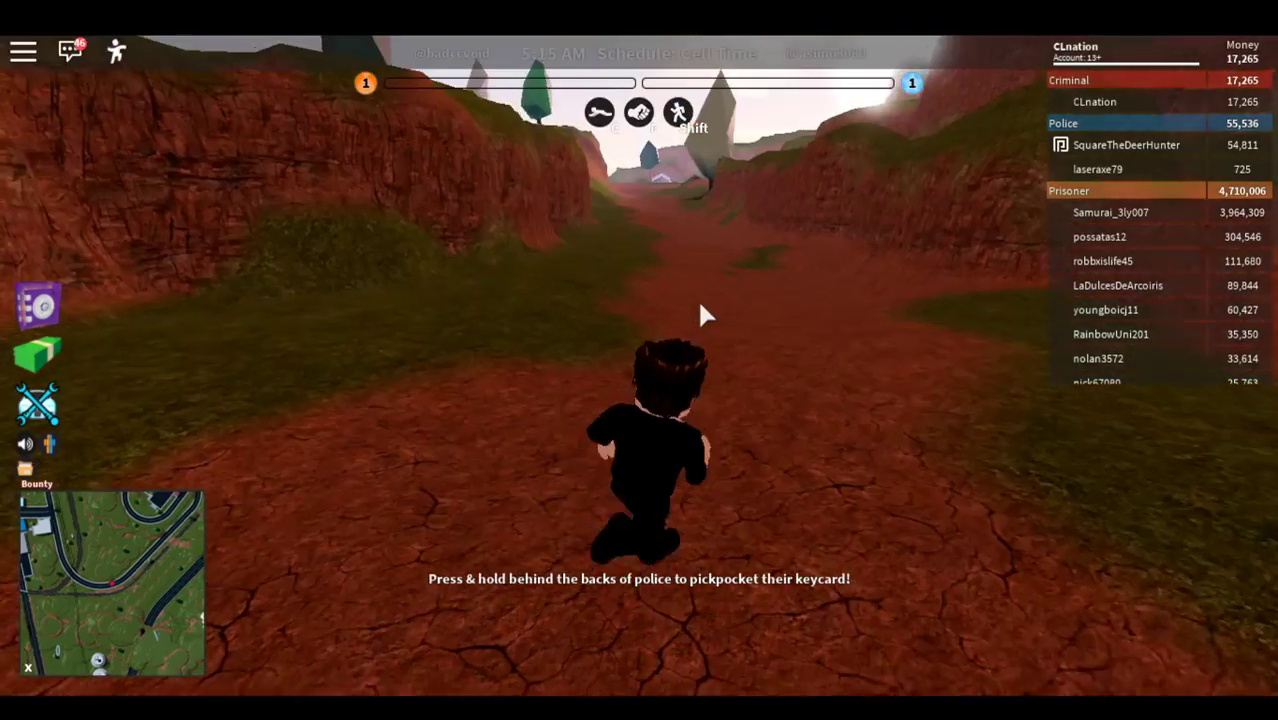
pyautogui.press('w')
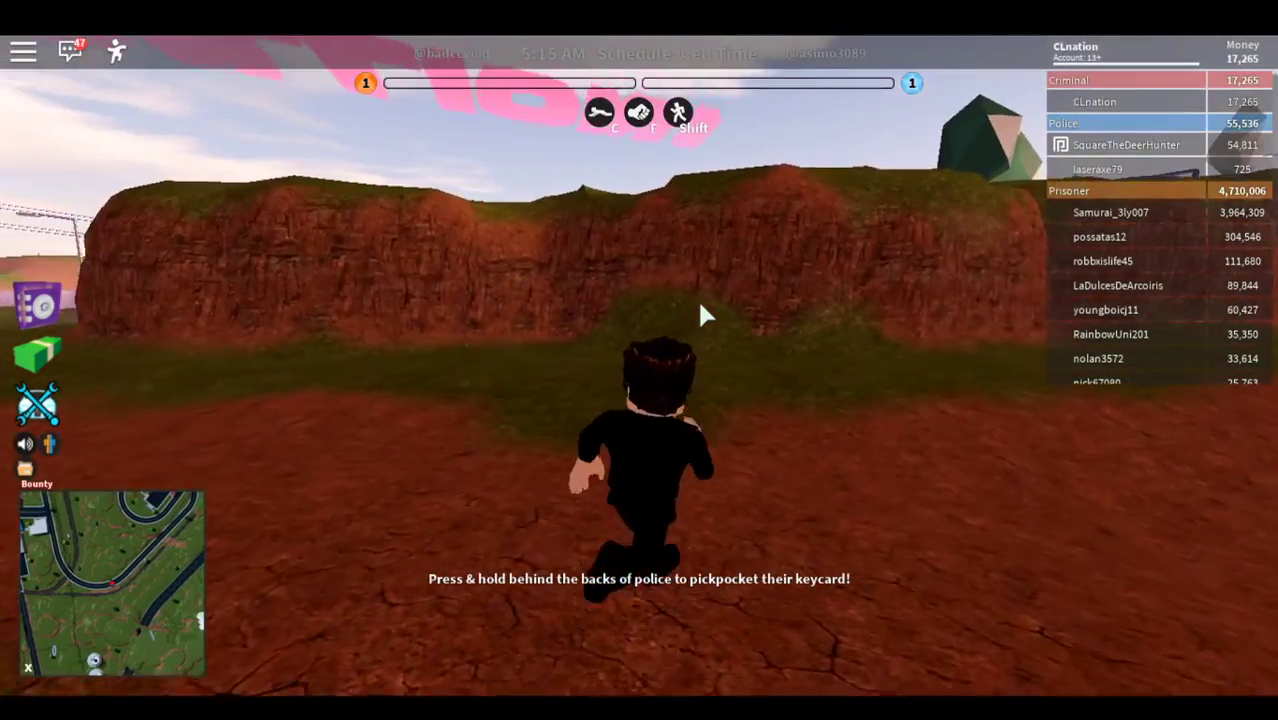
pyautogui.press('w')
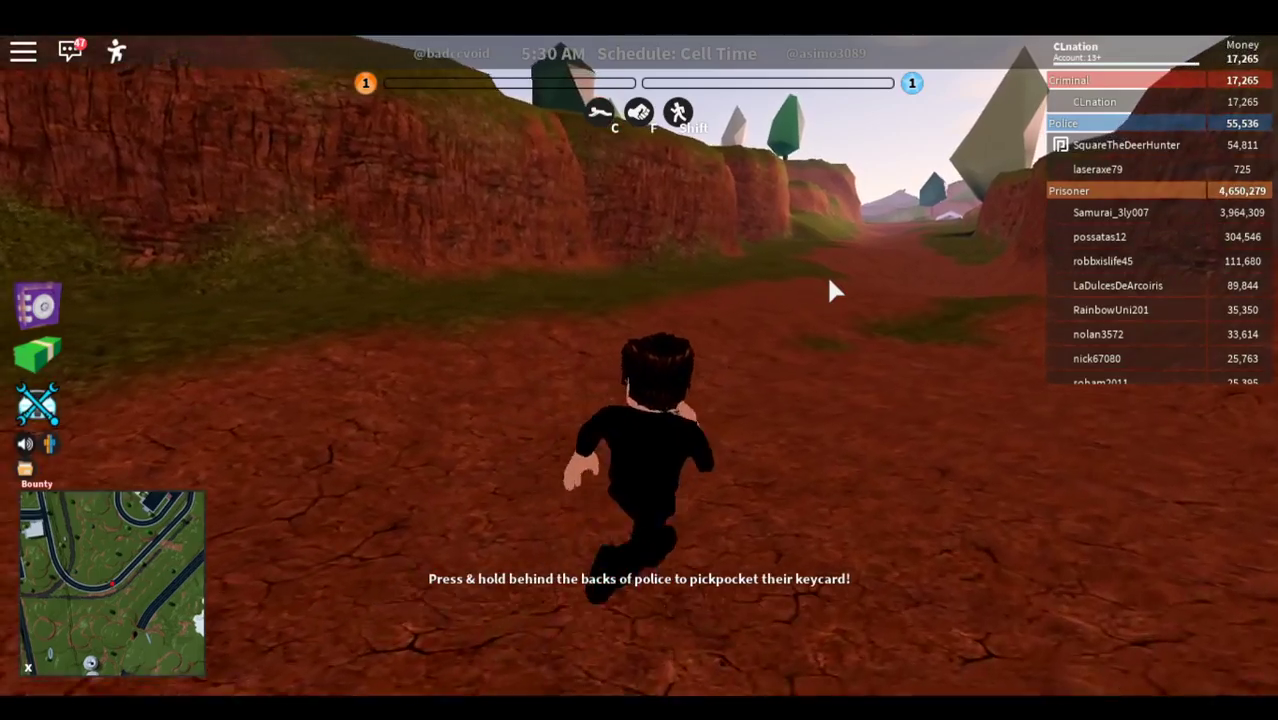
pyautogui.press('w')
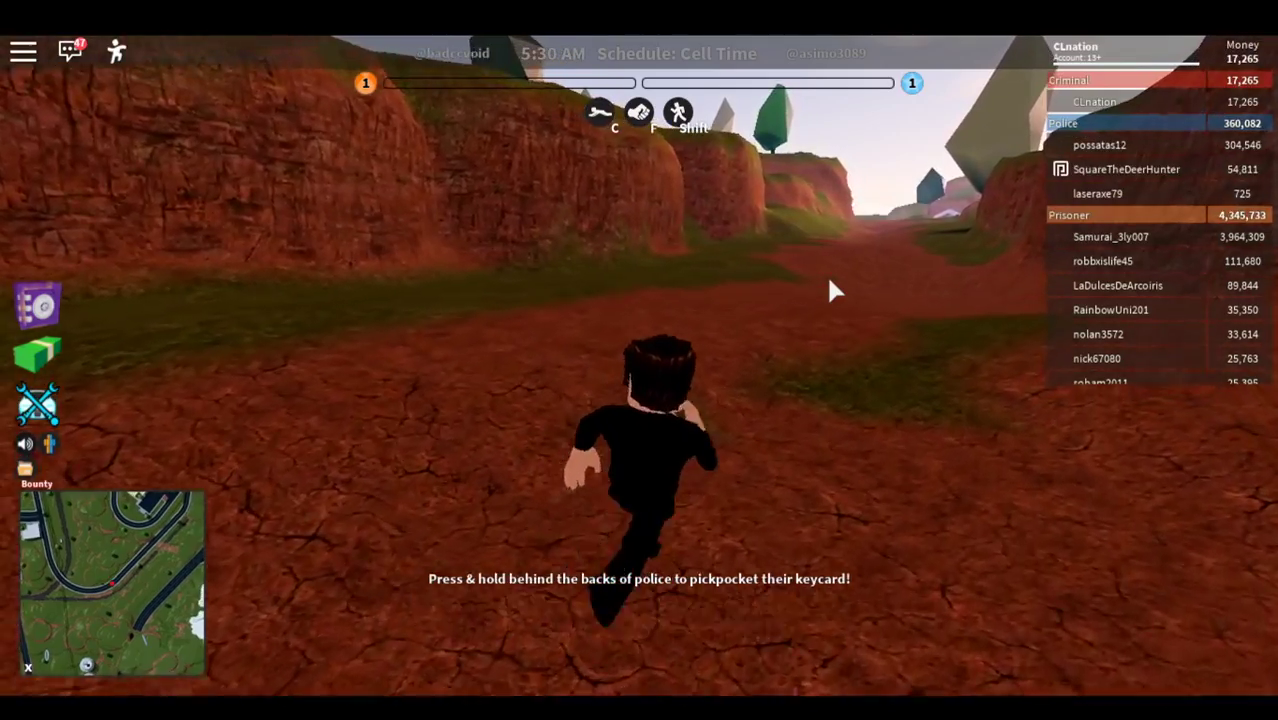
pyautogui.press('w')
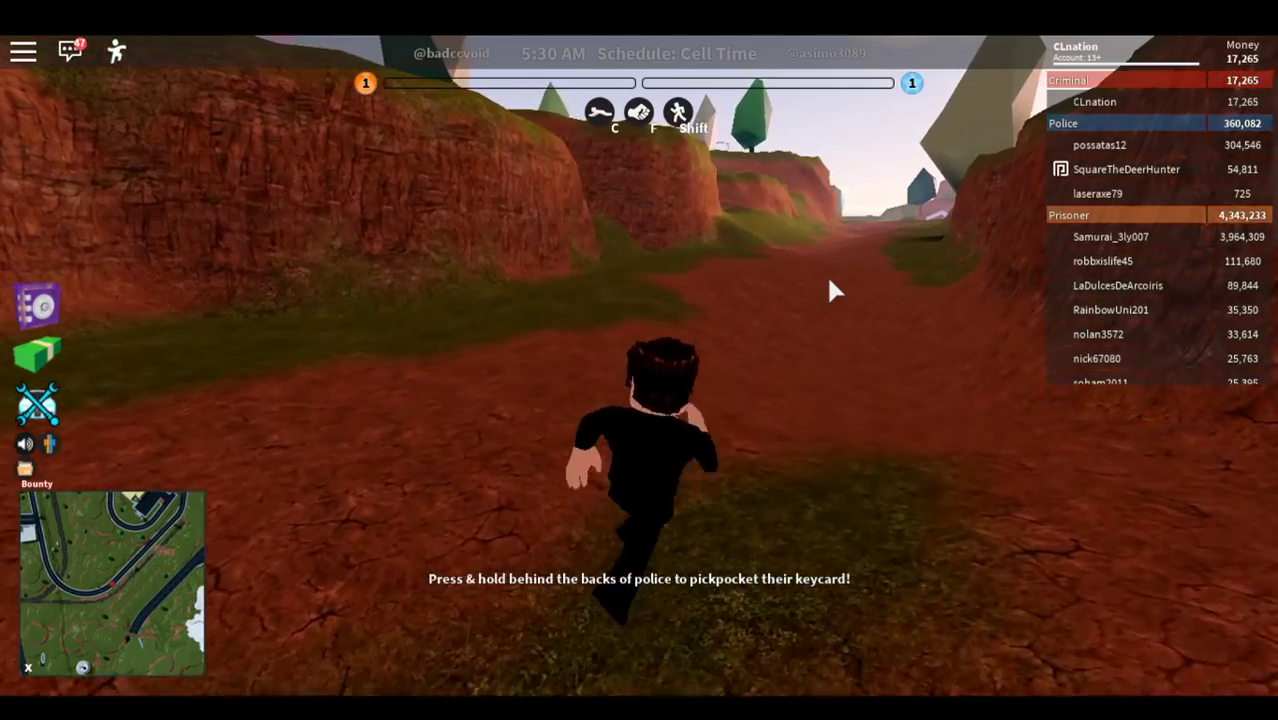
pyautogui.press('w')
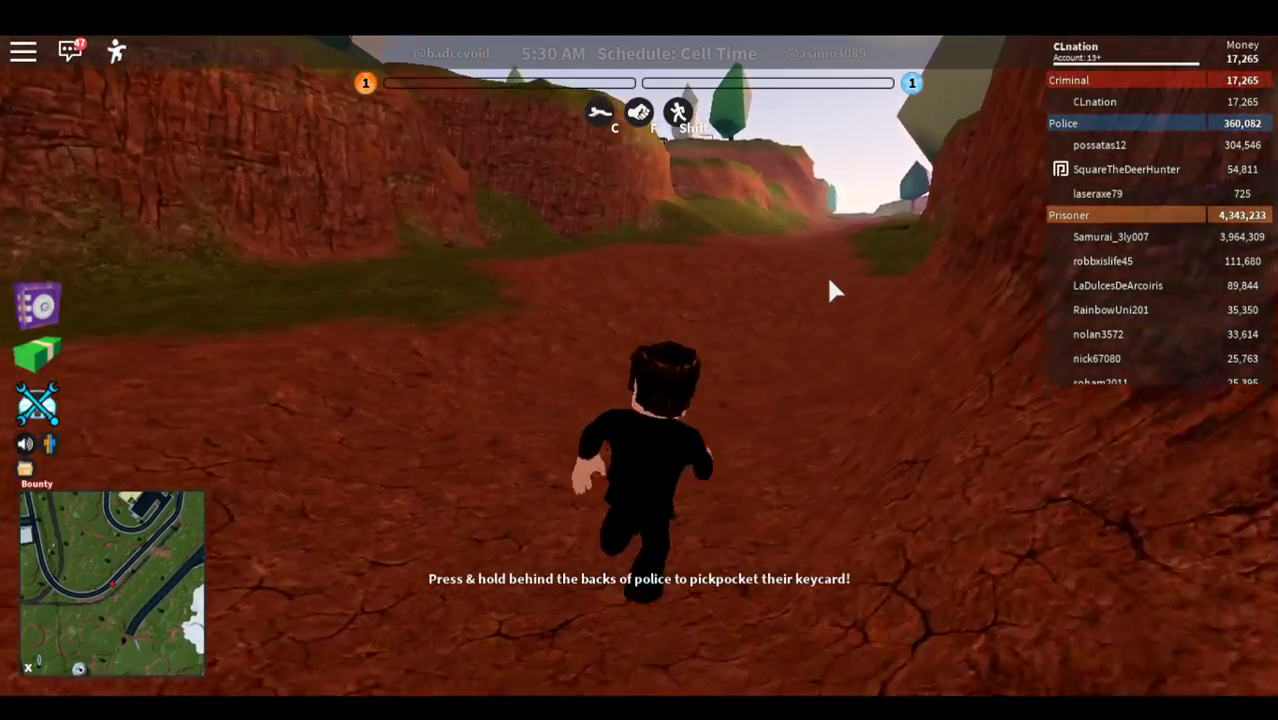
# Step: Exit the canyon, cross the ditch onto the grassland and head for the dirt ridge
pyautogui.press('w')
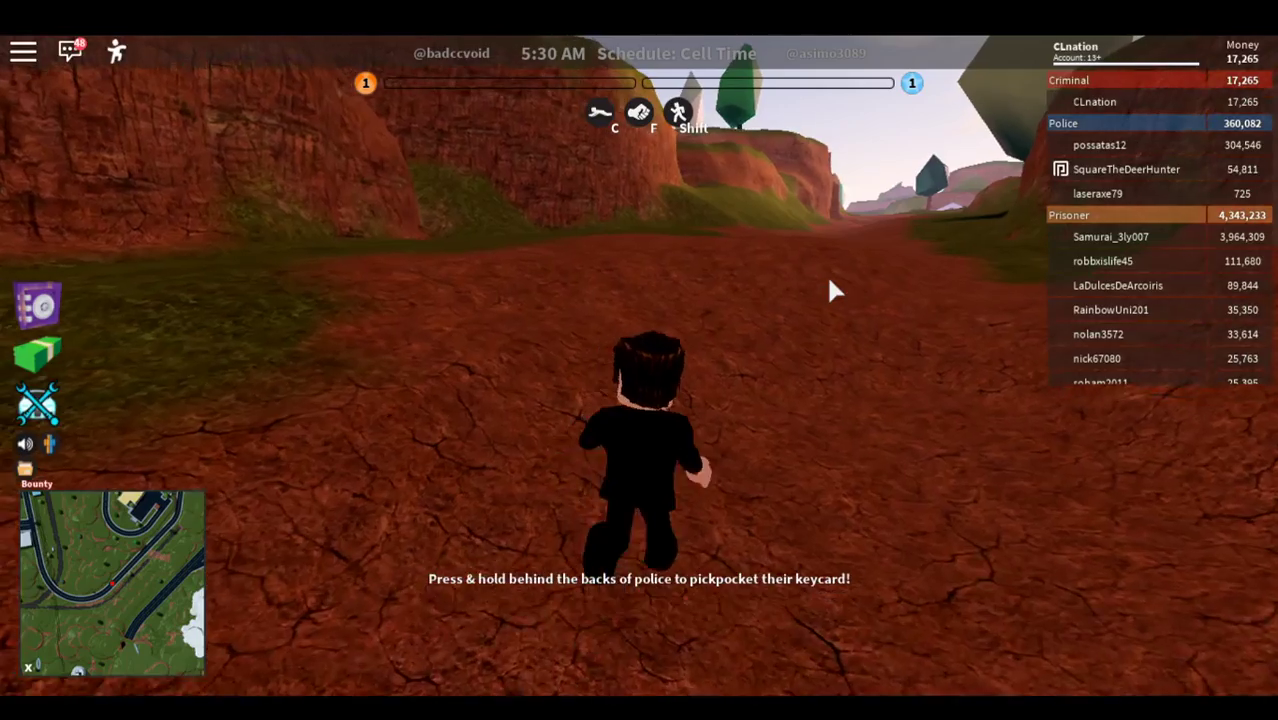
pyautogui.scroll(-5, 833, 290)
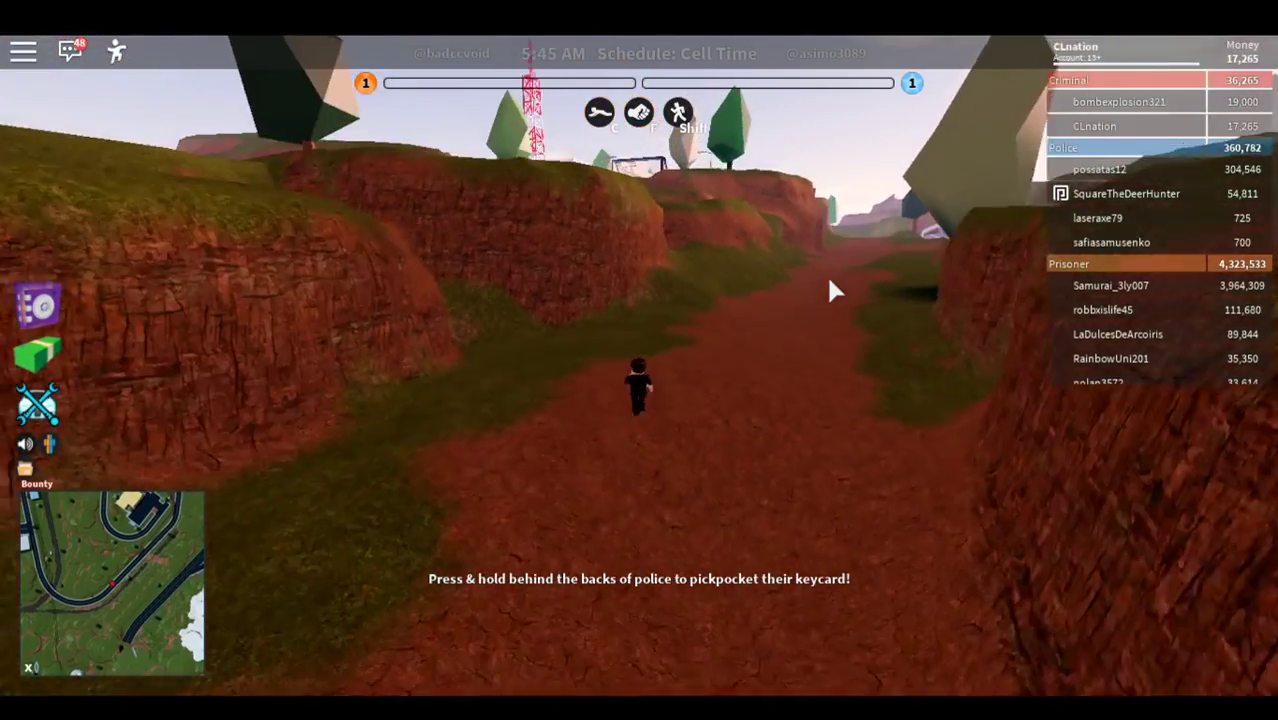
pyautogui.press('w')
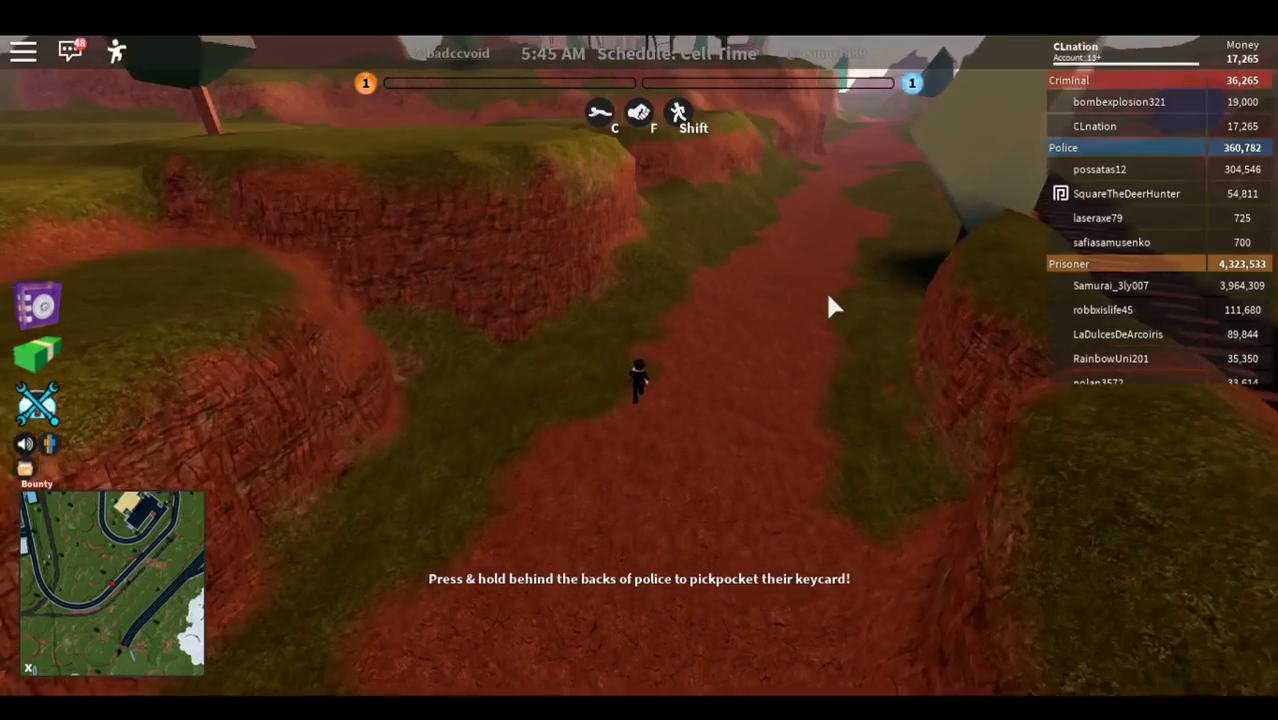
pyautogui.press('w')
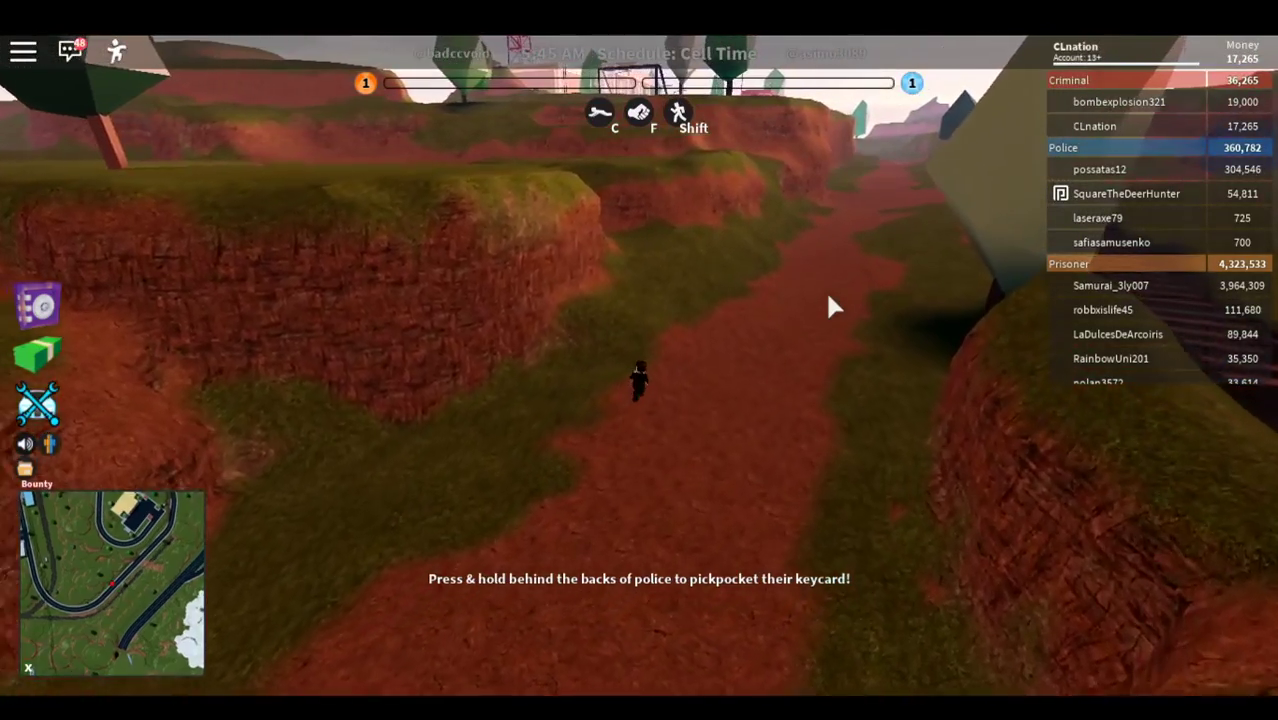
pyautogui.scroll(3, 829, 298)
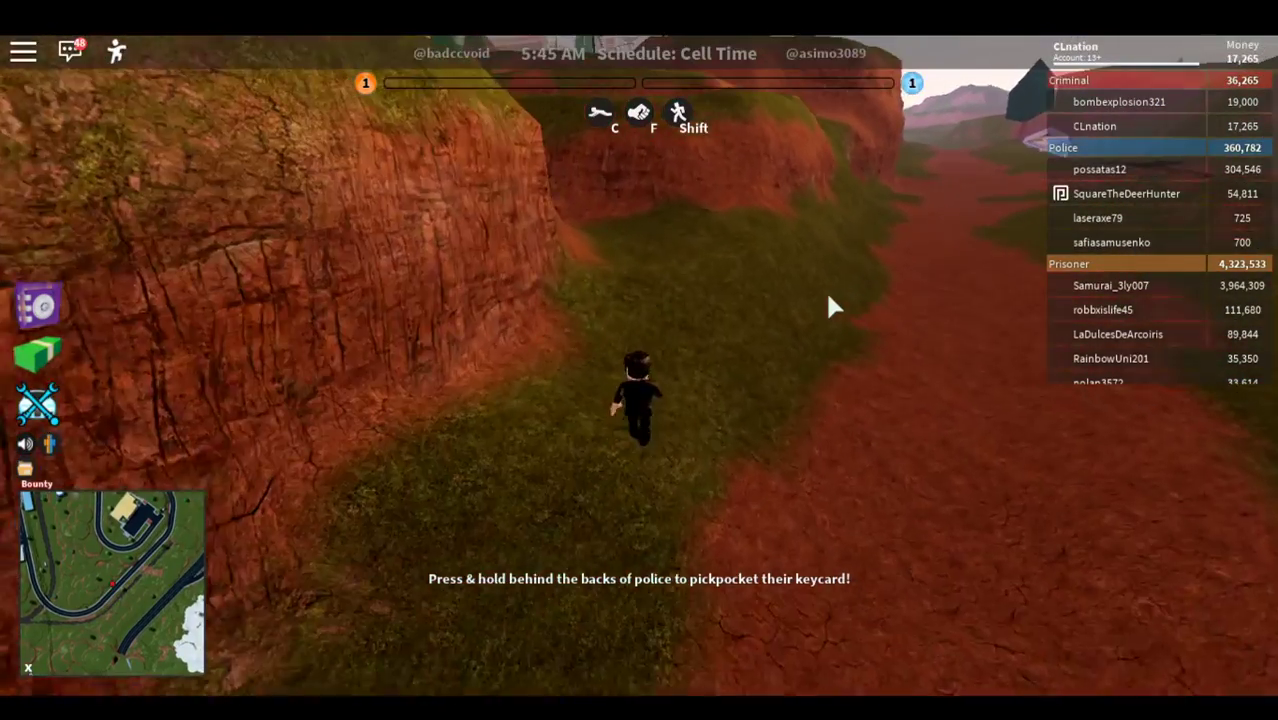
pyautogui.press('d')
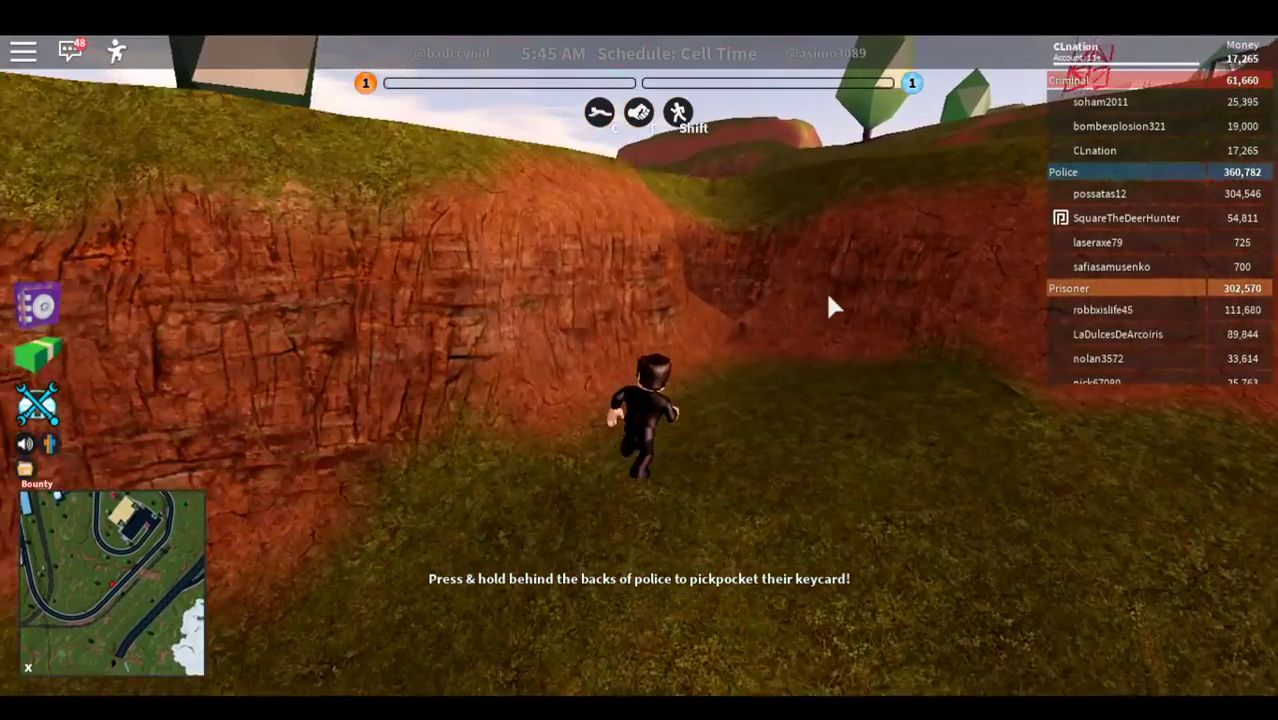
pyautogui.press('w')
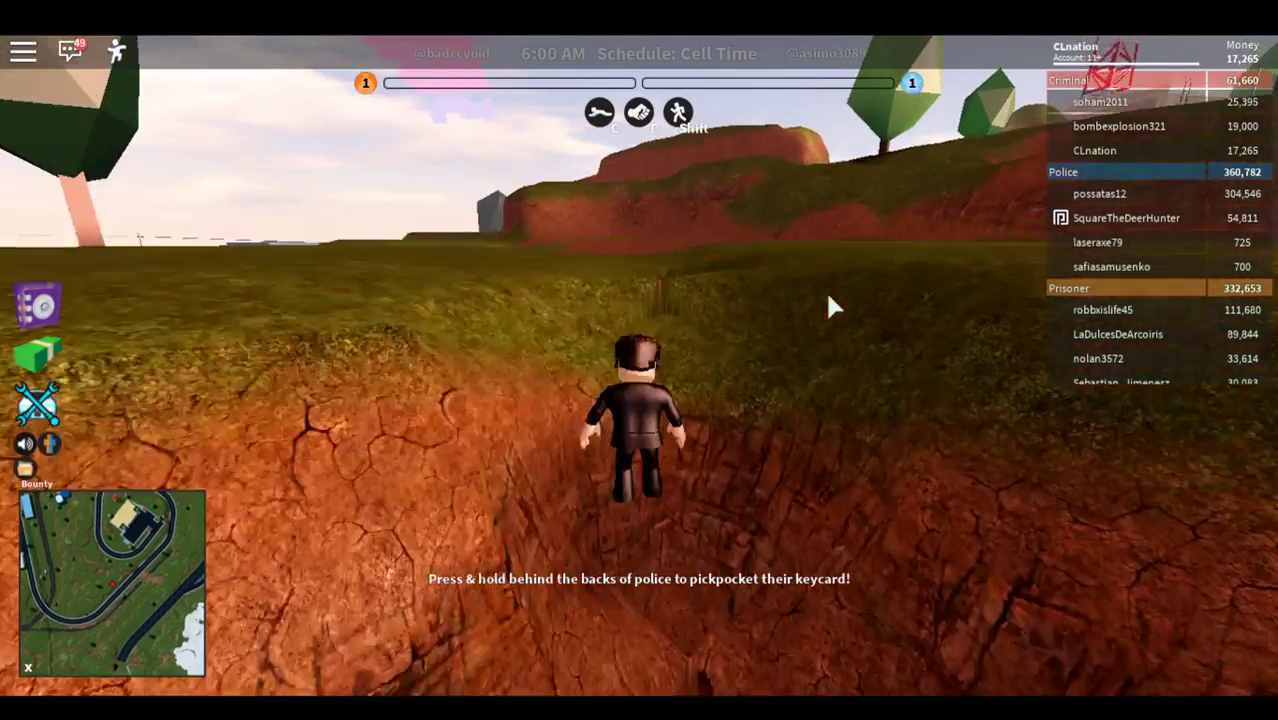
pyautogui.press('w')
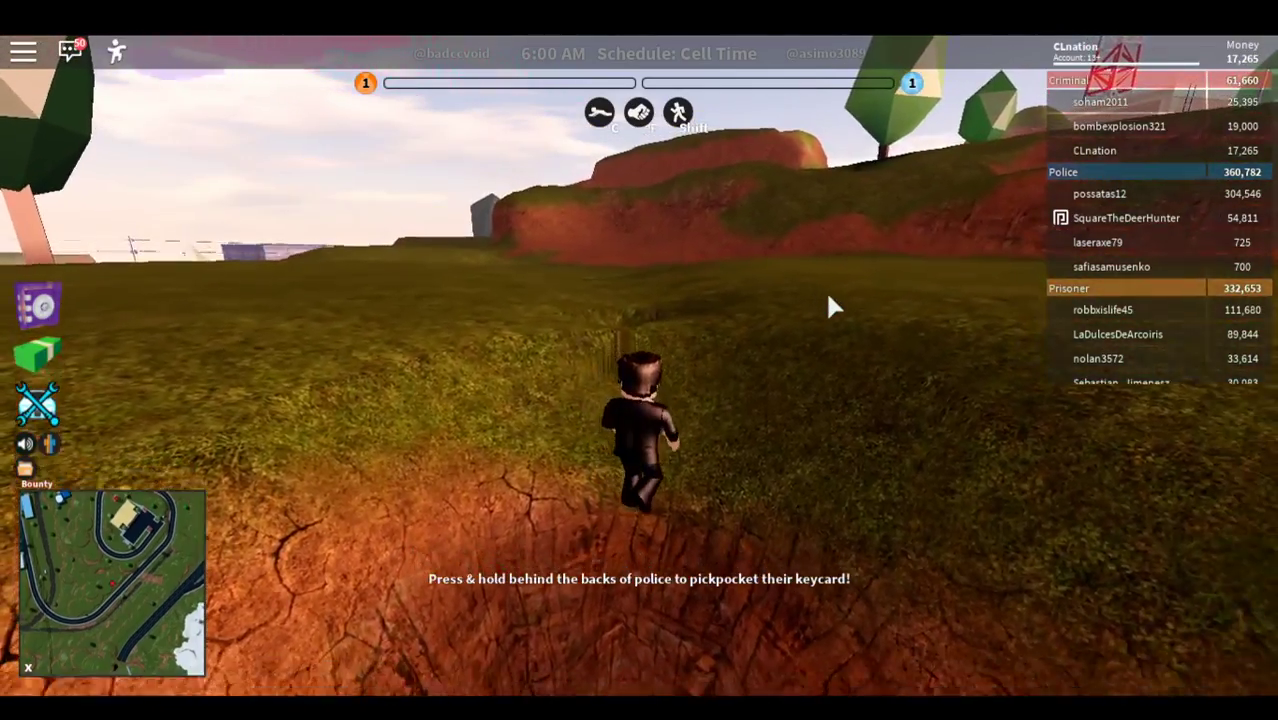
pyautogui.press('w')
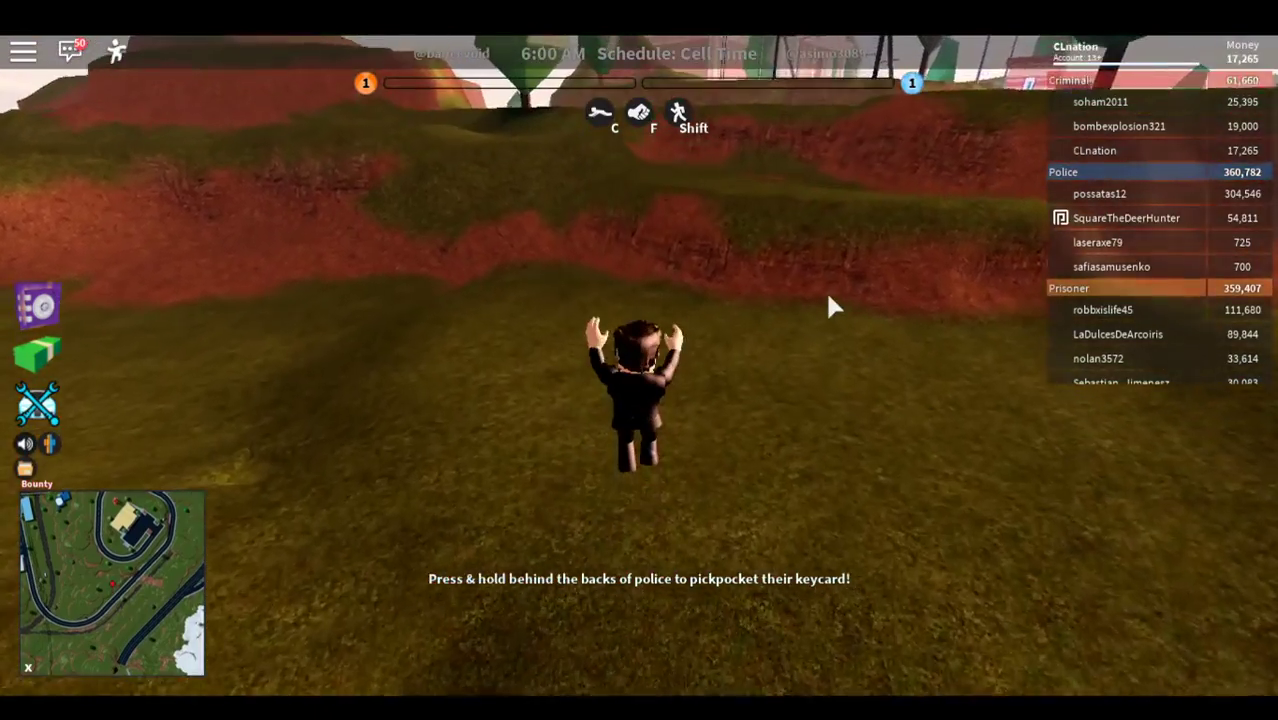
pyautogui.press('w')
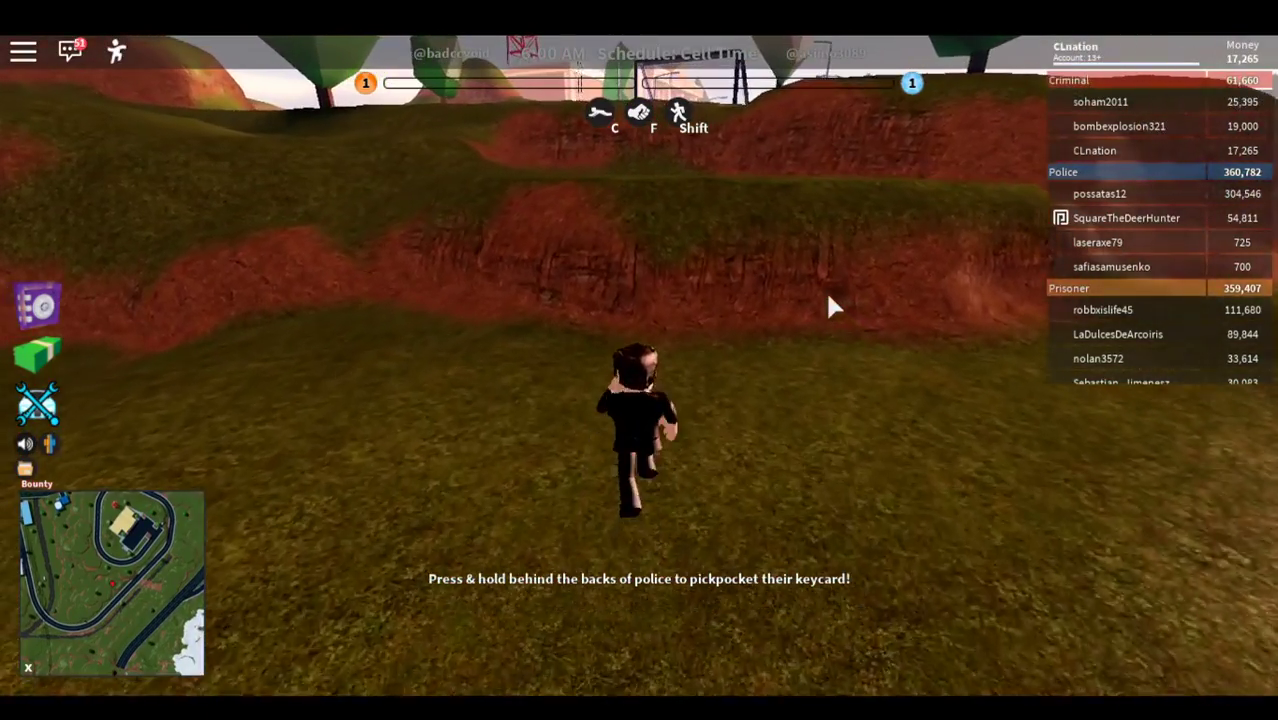
# Step: Climb and jump over the successive dirt and grassy ridges
pyautogui.press('w')
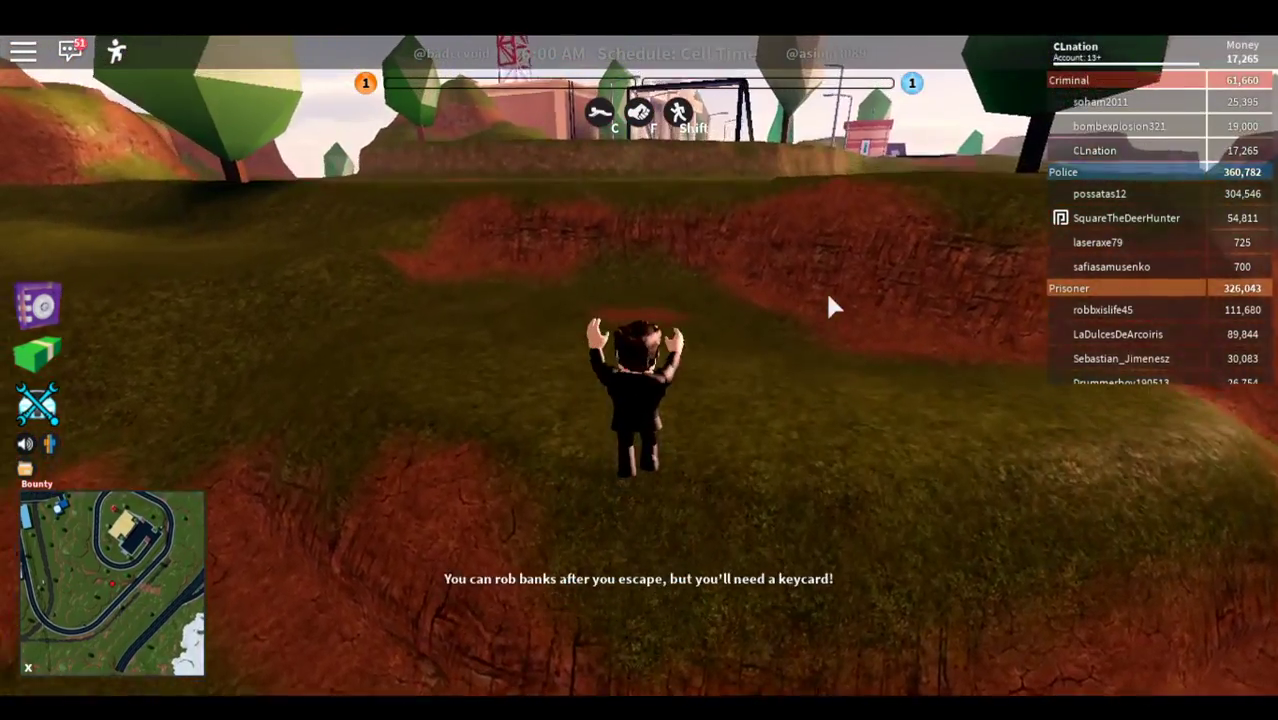
pyautogui.press('w')
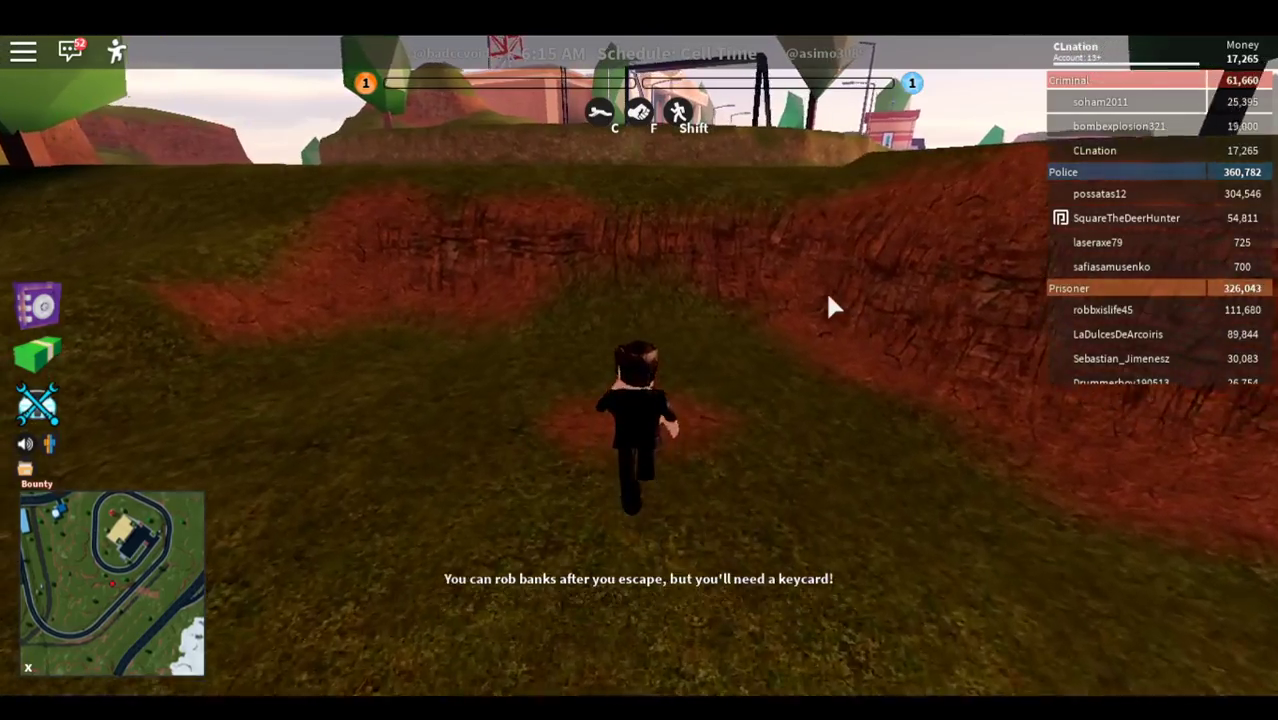
pyautogui.press('w')
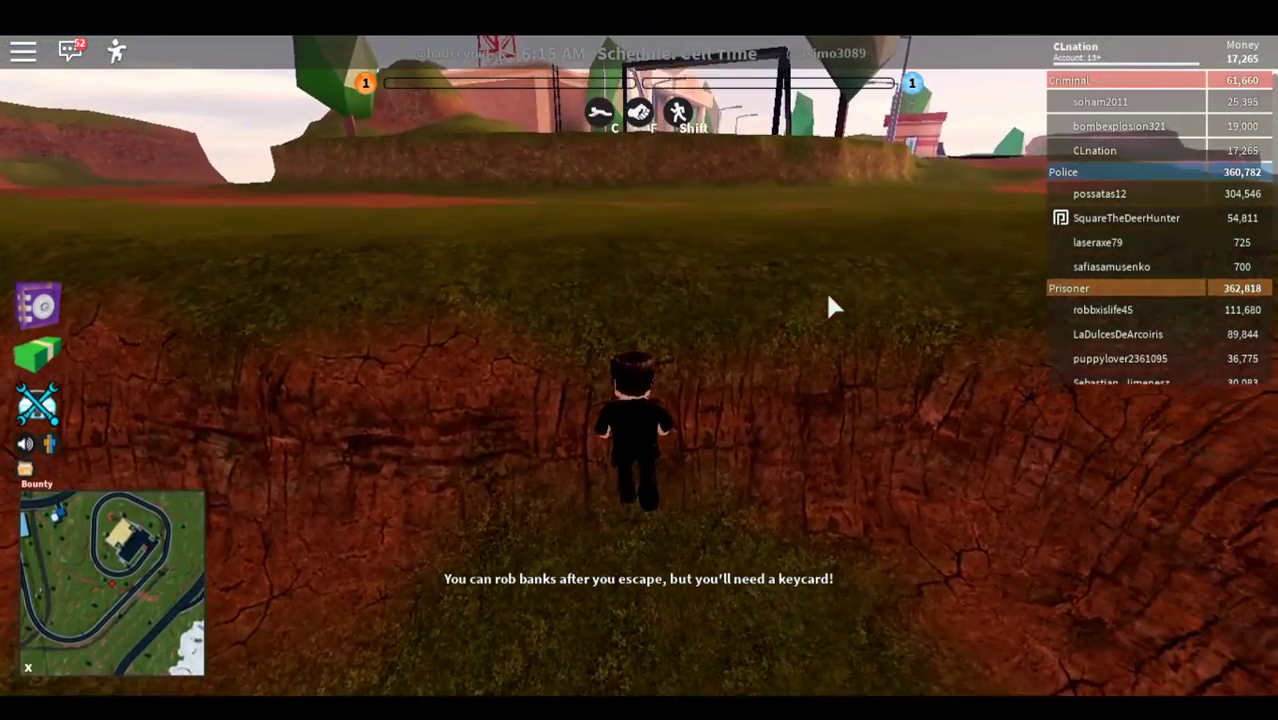
pyautogui.press('w')
pyautogui.press('space')
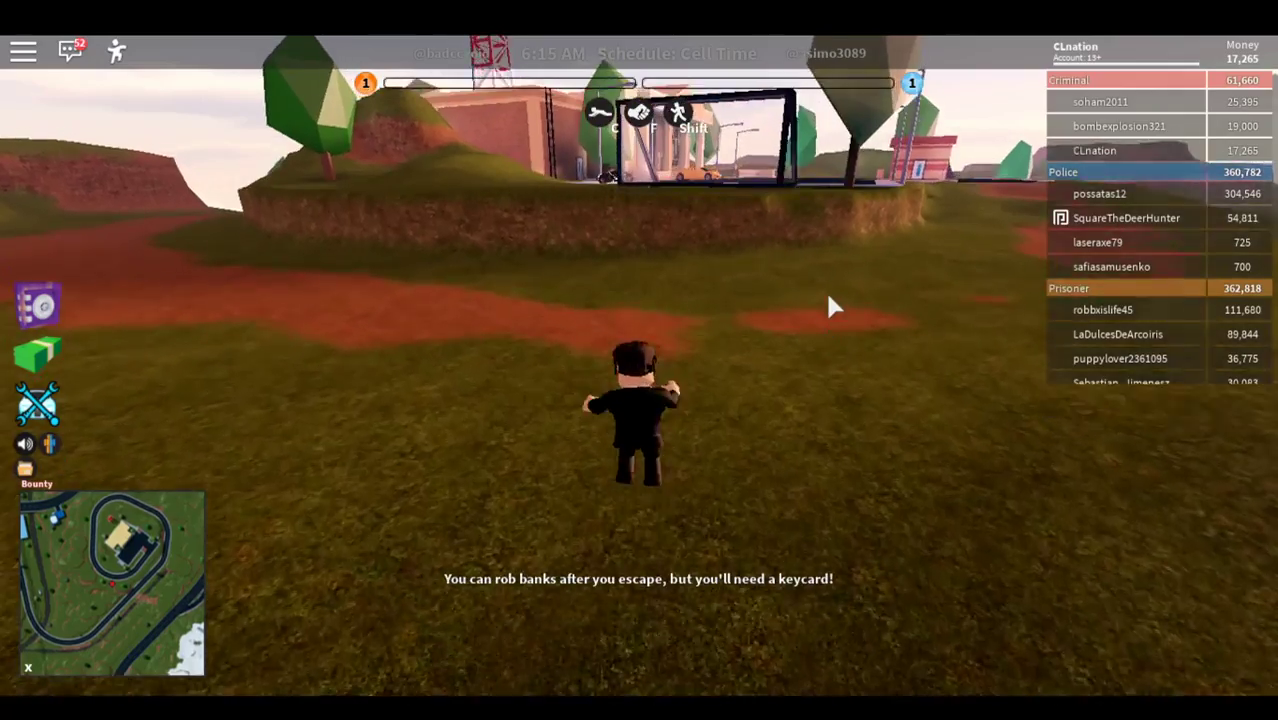
pyautogui.press('w')
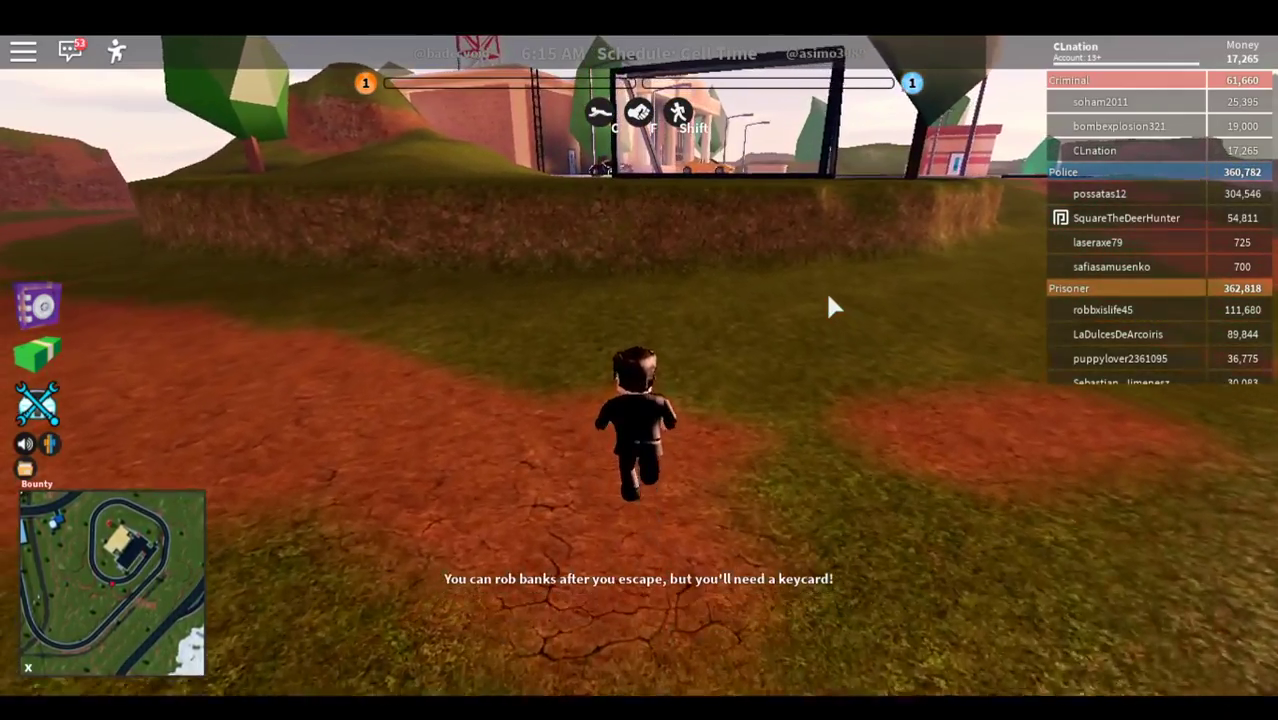
pyautogui.press('w')
pyautogui.press('space')
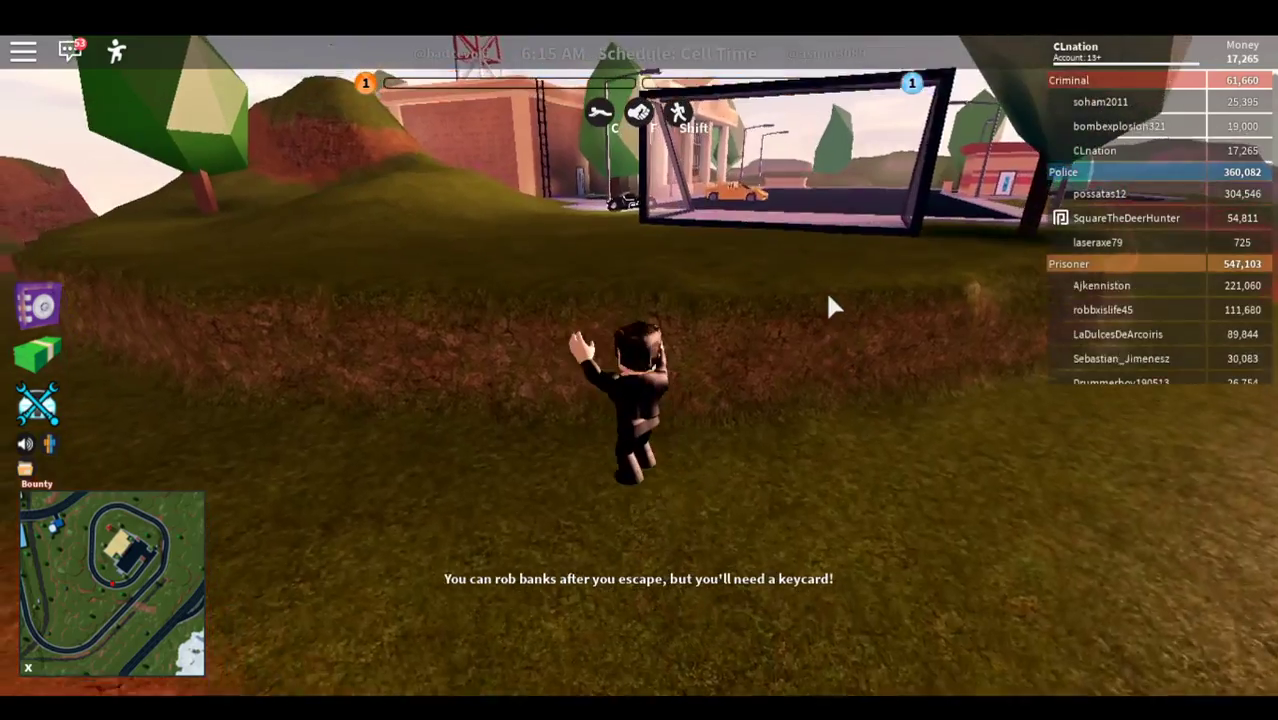
# Step: Jump-run toward the brick building and past the glass structure
pyautogui.press('w')
pyautogui.press('space')
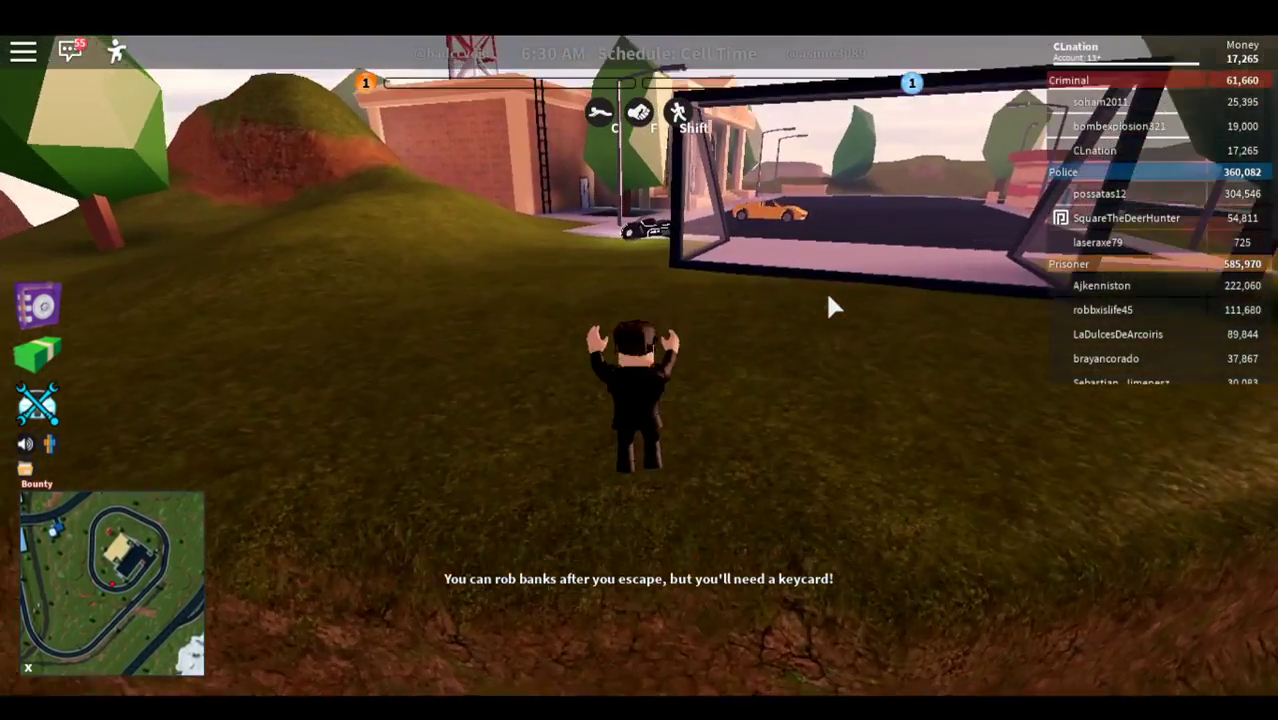
pyautogui.press('w')
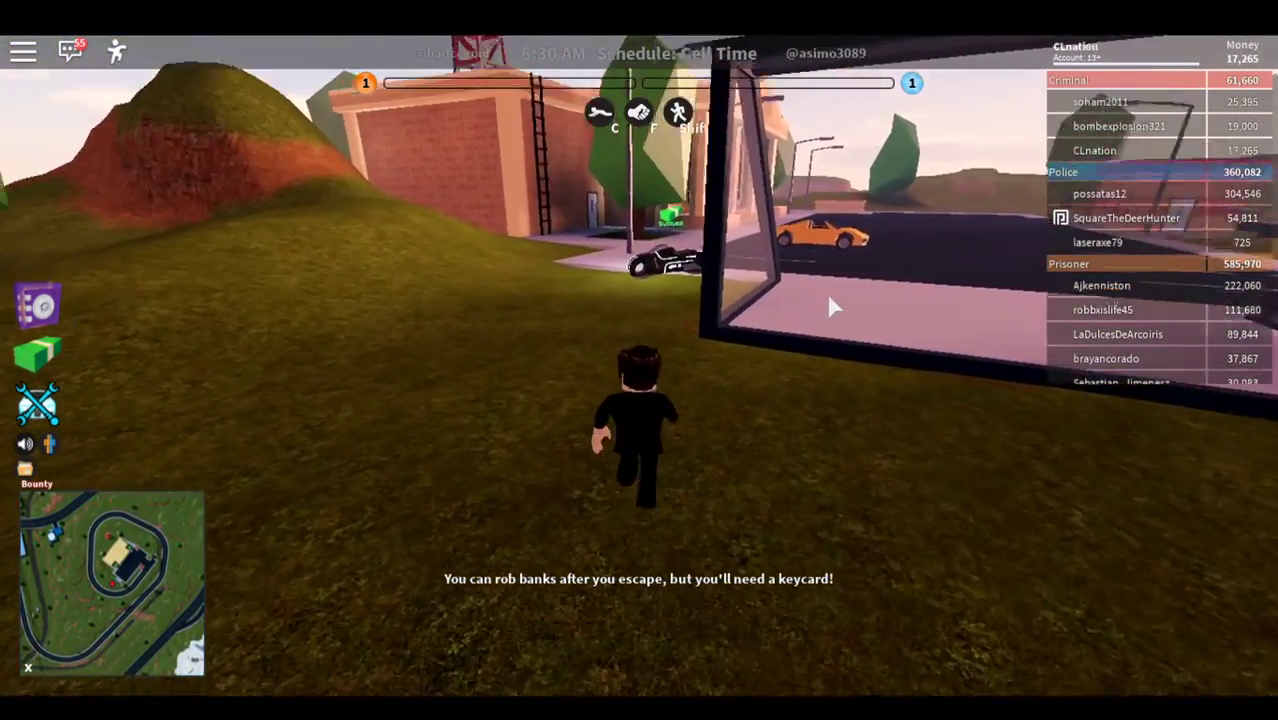
pyautogui.press('w')
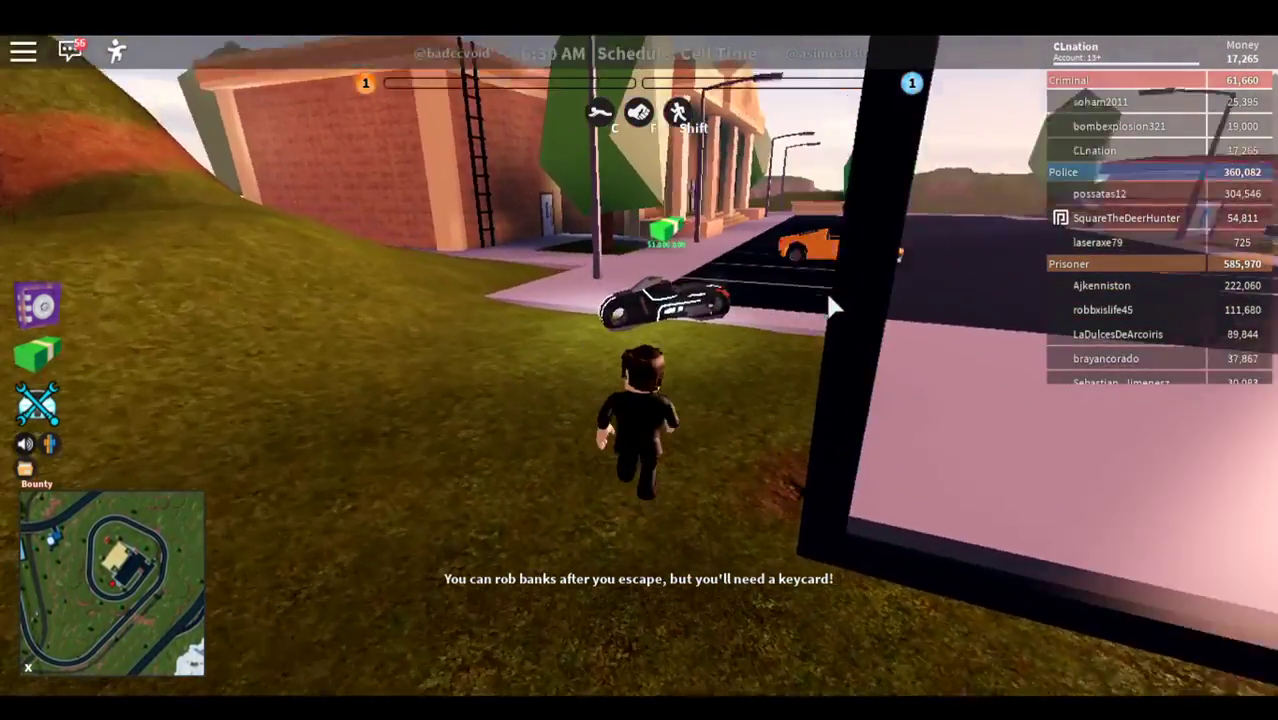
# Step: Run along the glass wall, across the road and past the orange car
pyautogui.press('w')
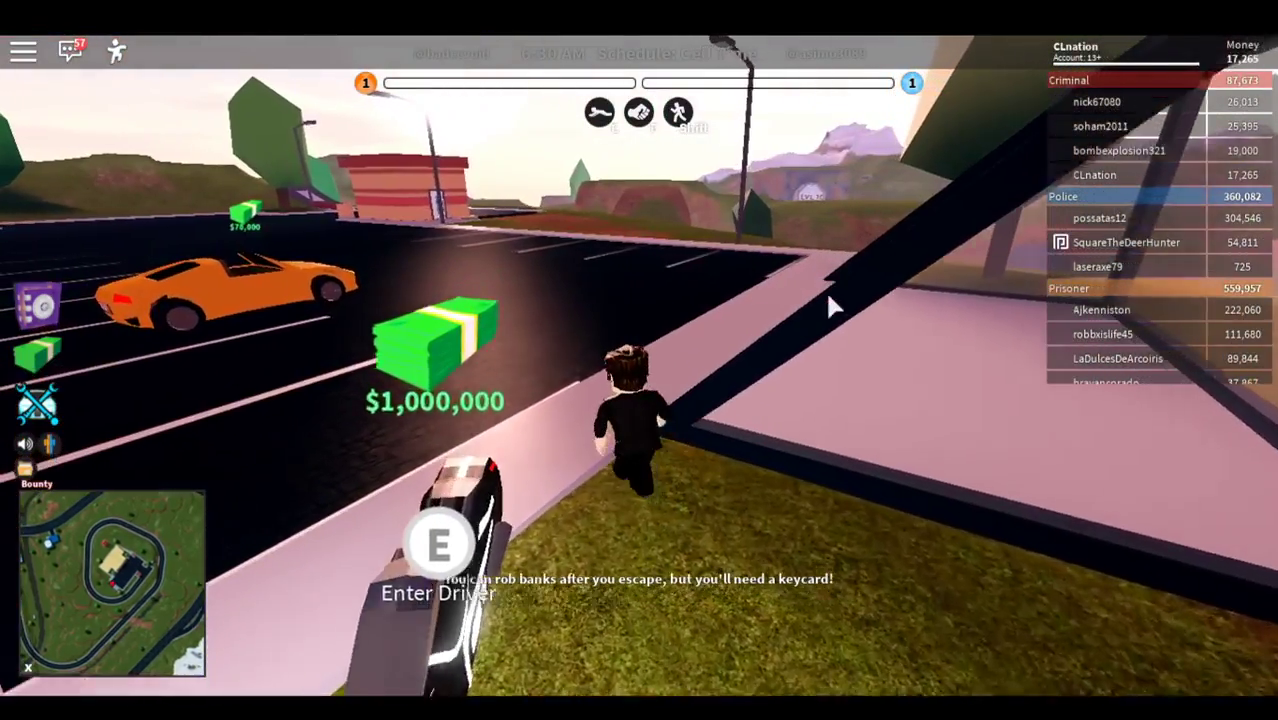
pyautogui.press('w')
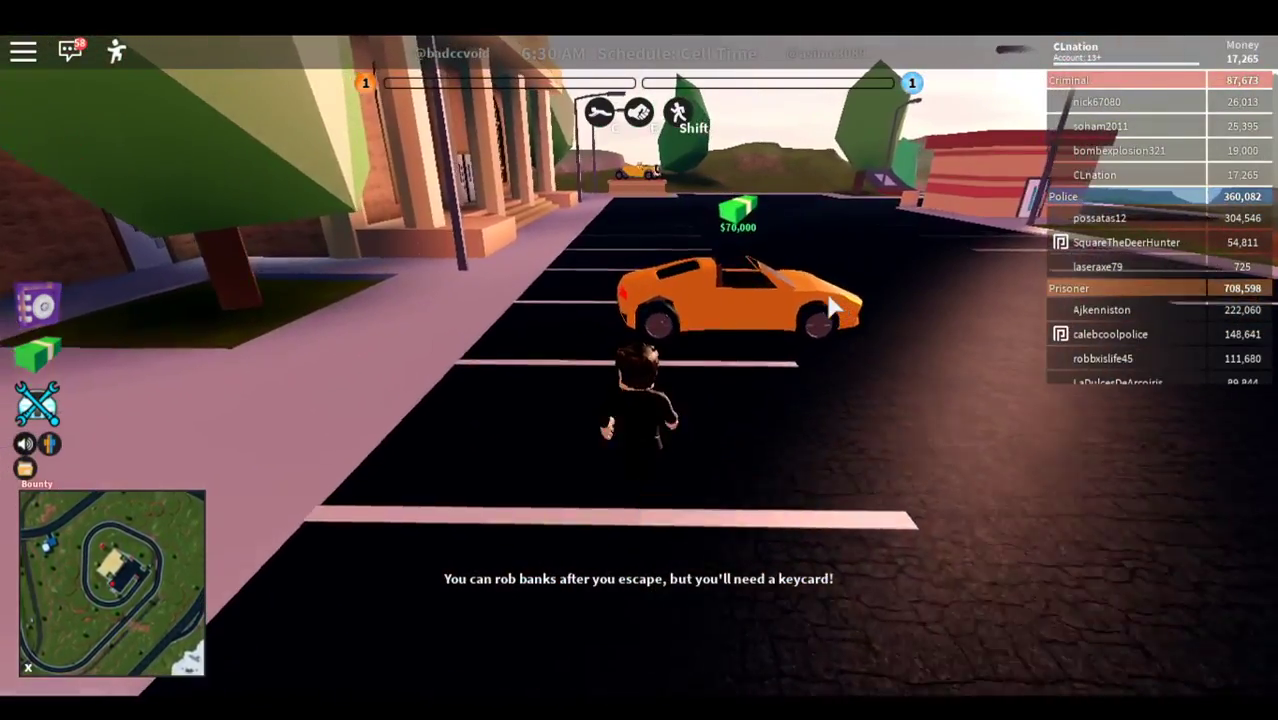
pyautogui.press('w')
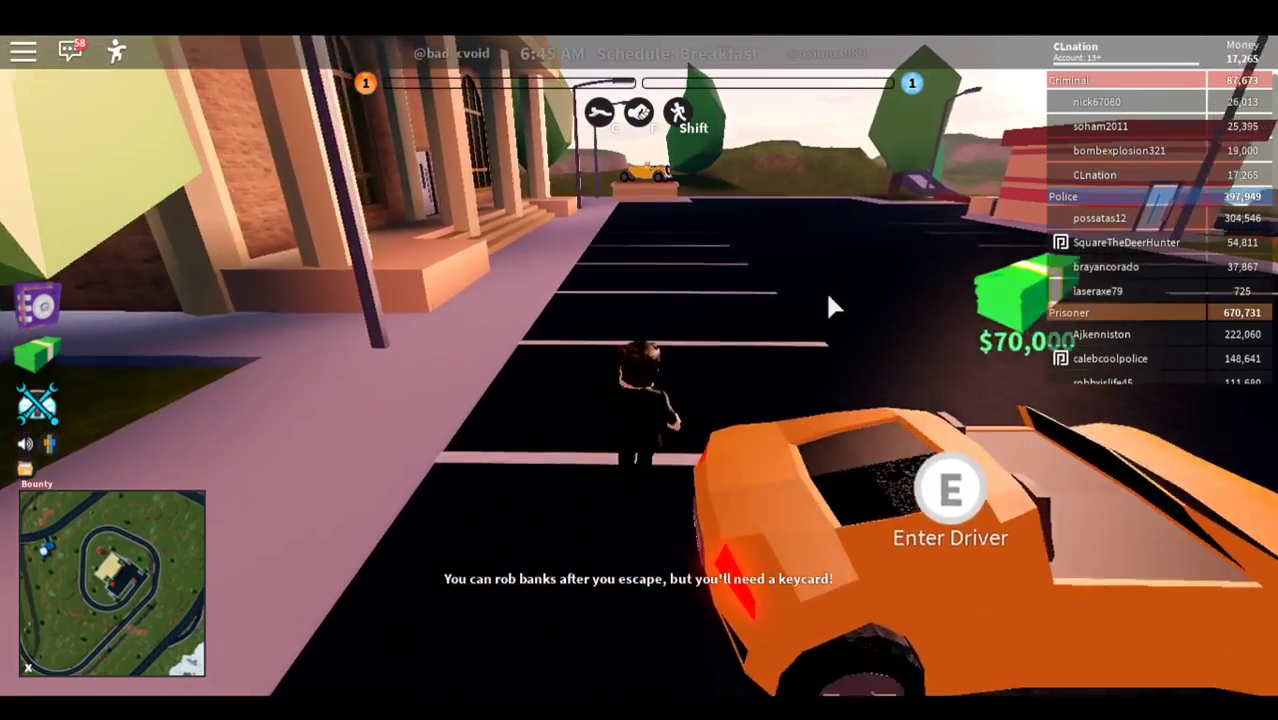
pyautogui.press('w')
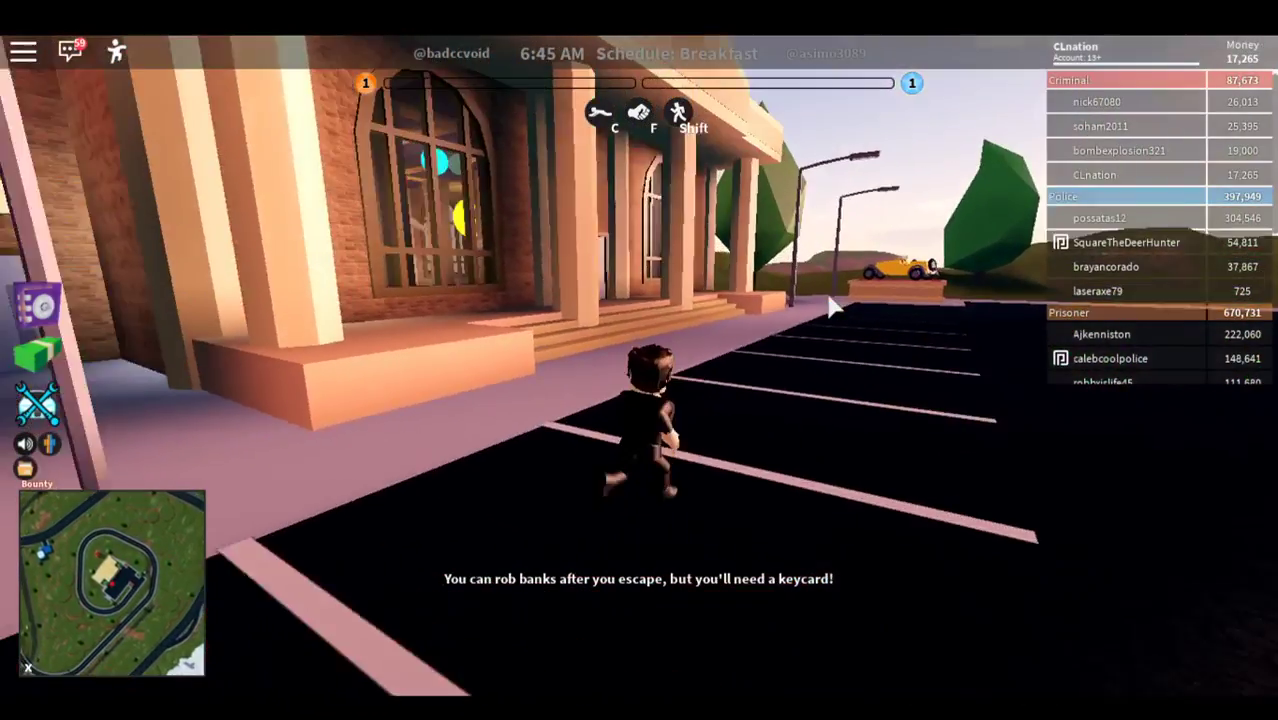
# Step: Climb the front steps to the doors, then run along the wall past the pillar
pyautogui.press('w')
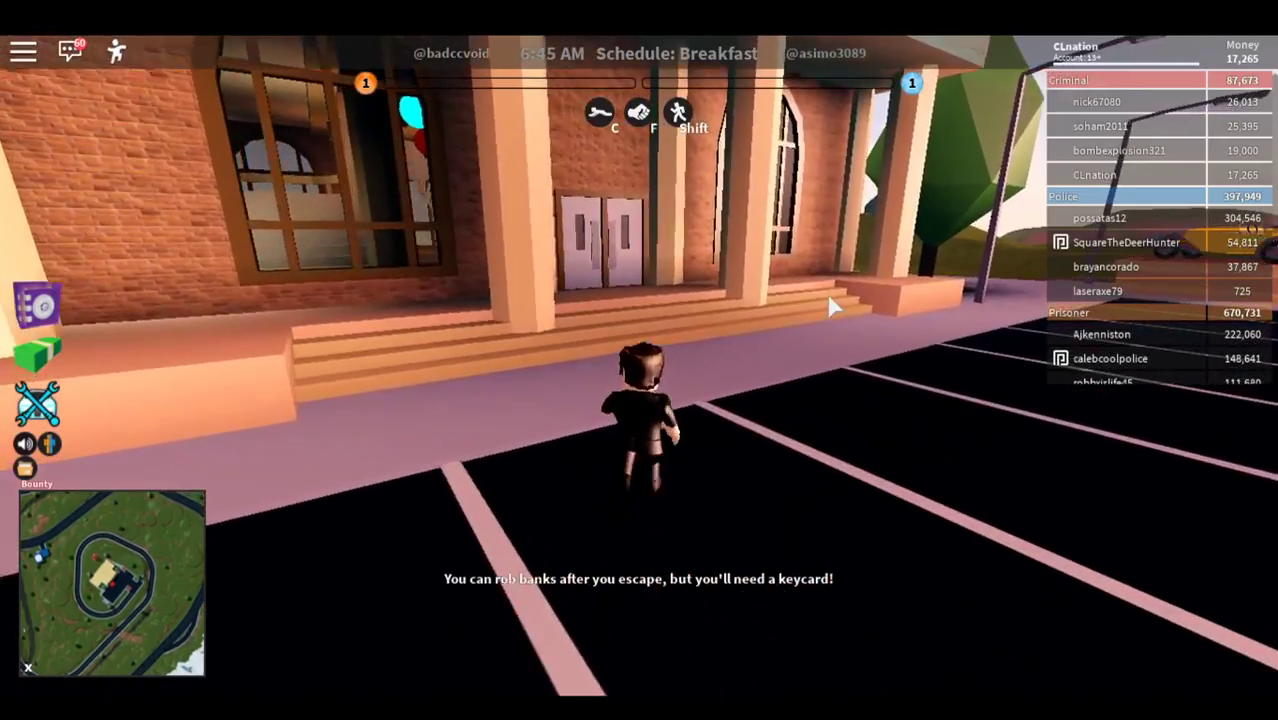
pyautogui.press('w')
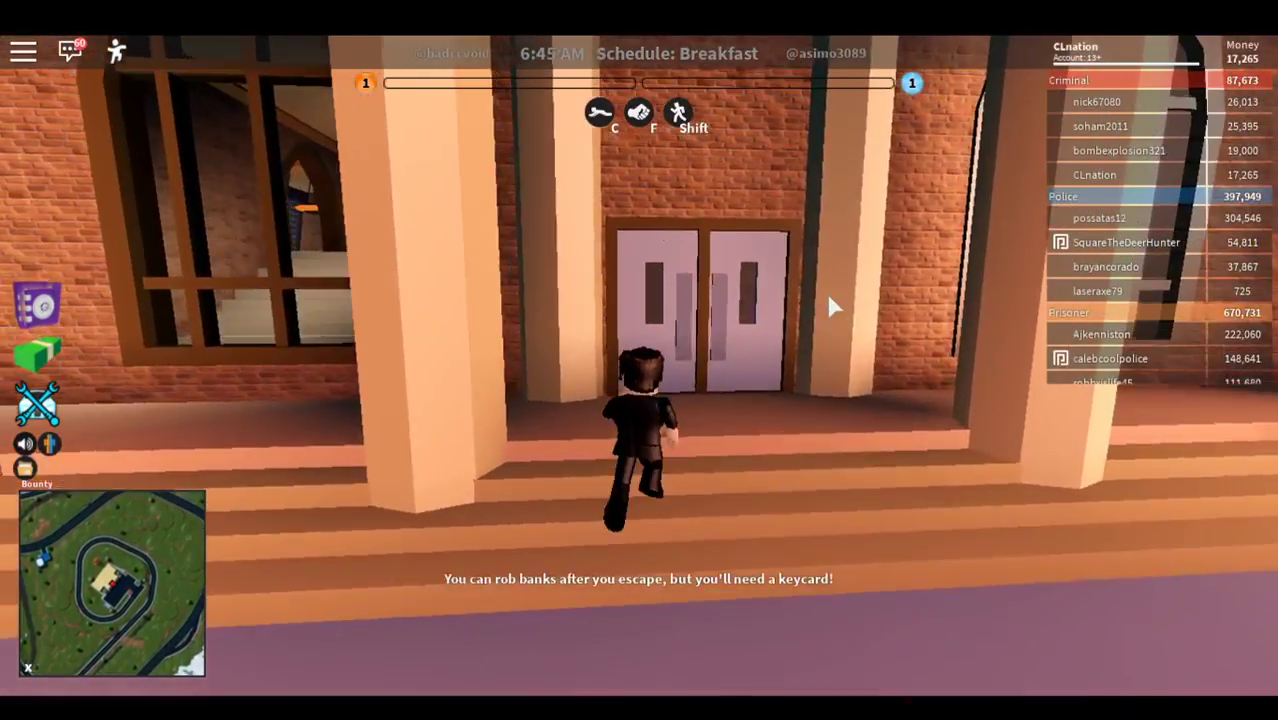
pyautogui.press('w')
pyautogui.press('d')
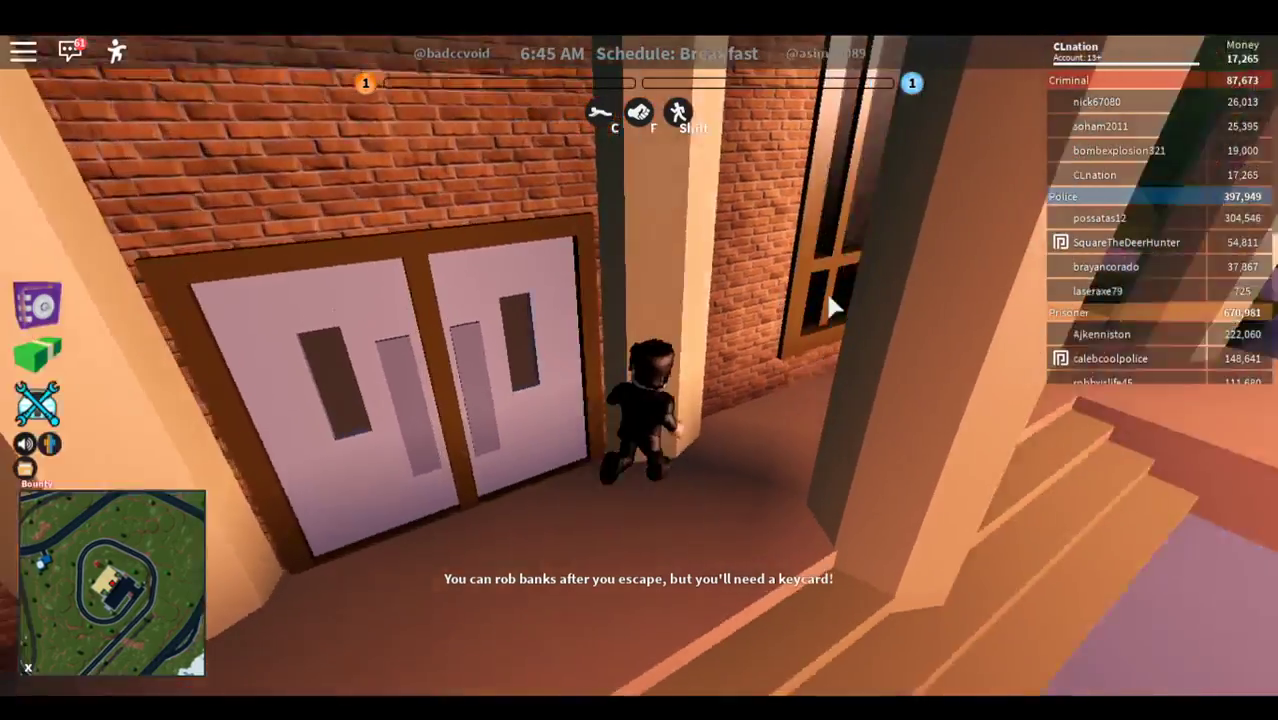
pyautogui.press('w')
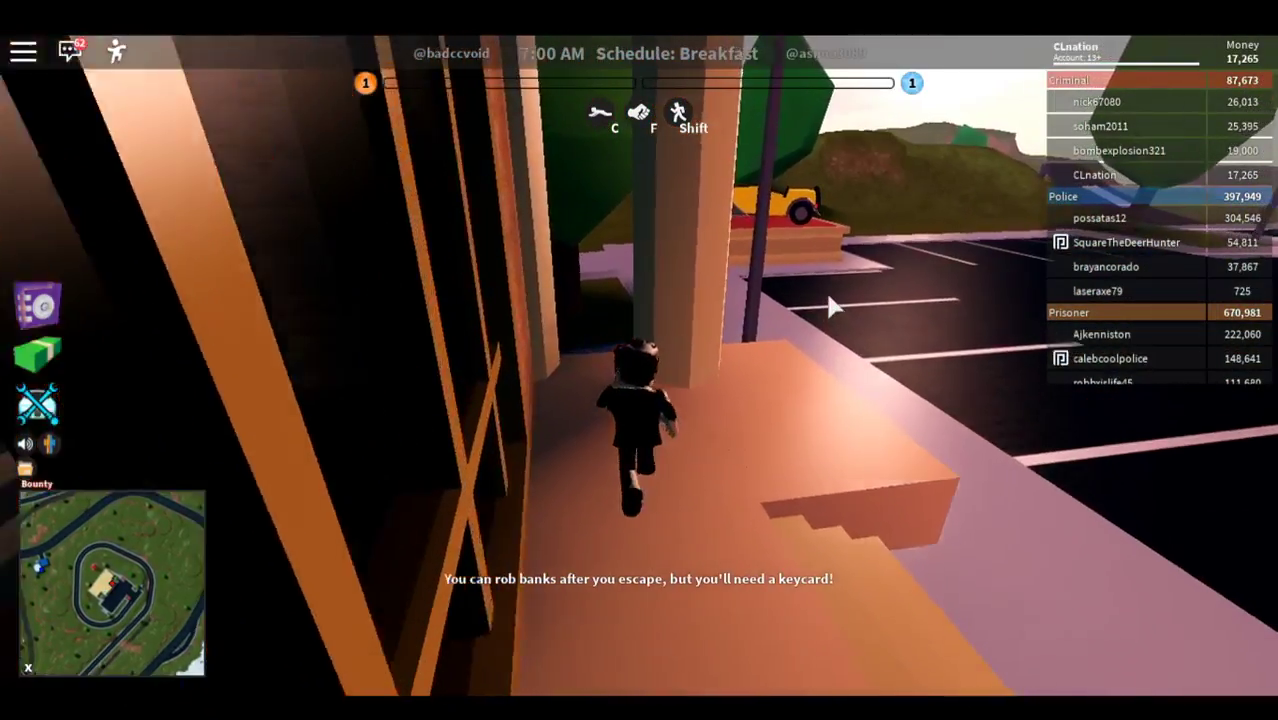
pyautogui.press('w')
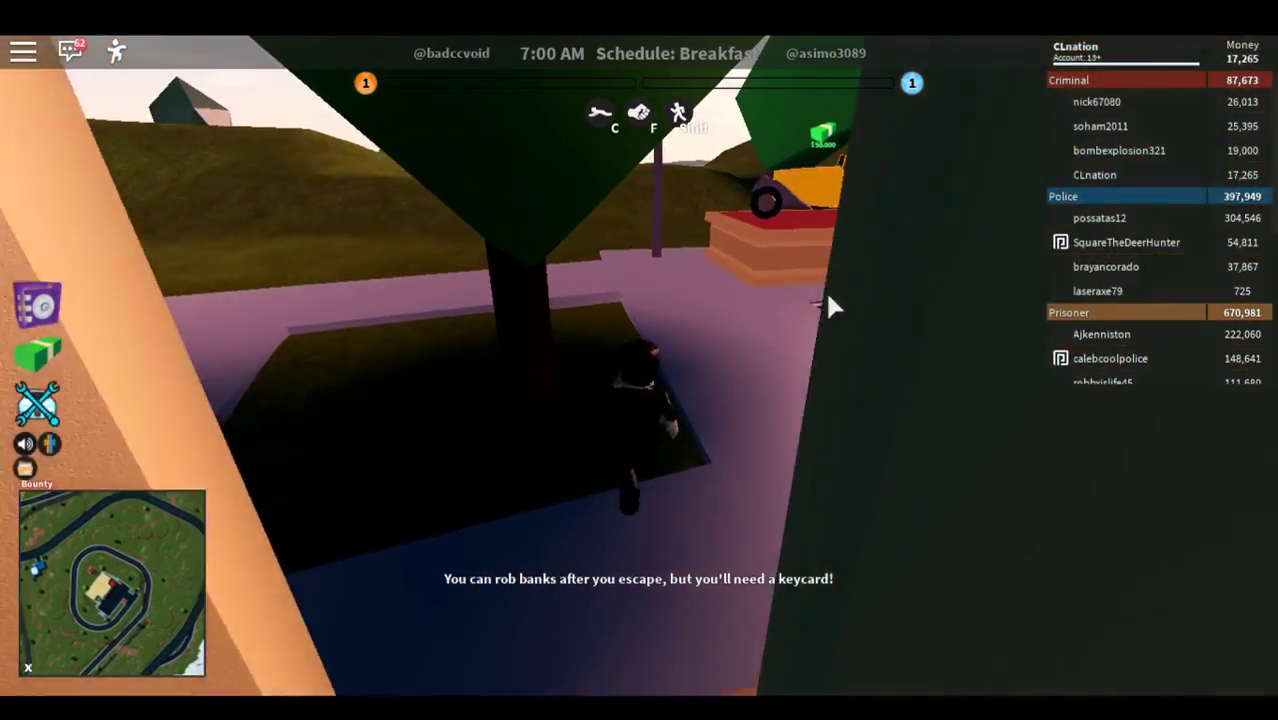
# Step: Run past the tree onto the grass, jumping up the hill above the red canyon
pyautogui.press('w')
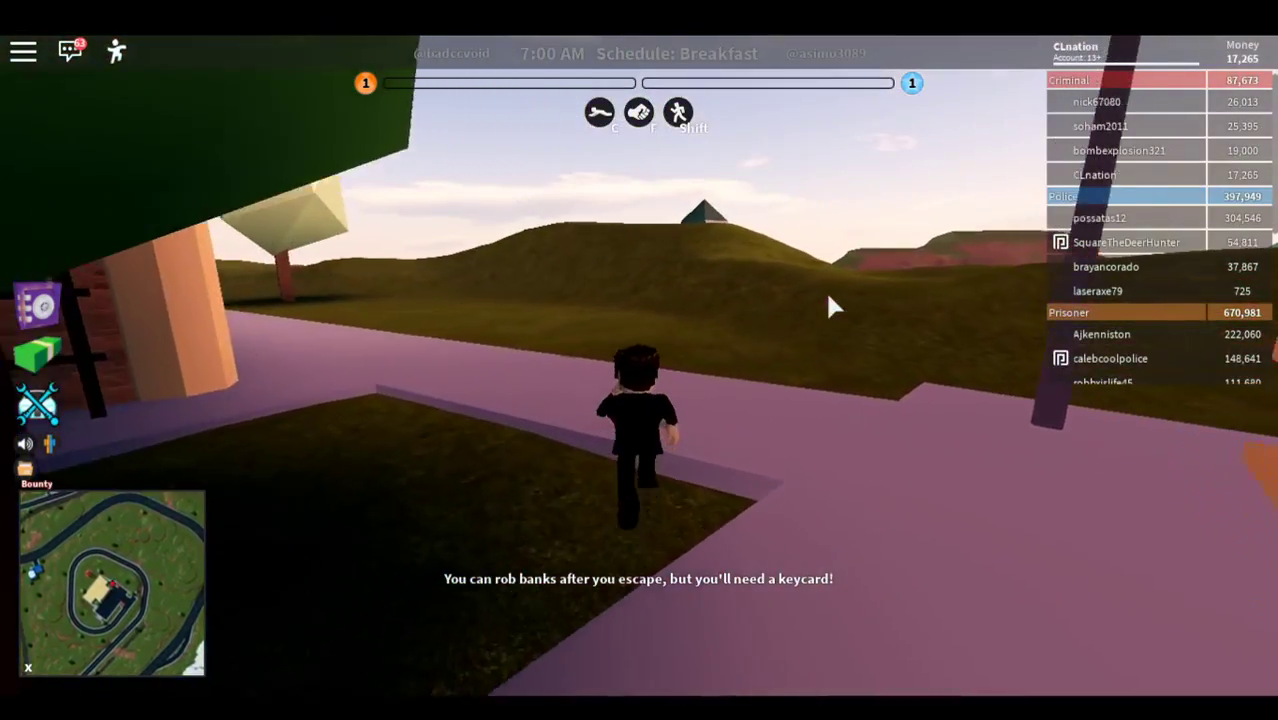
pyautogui.press('w')
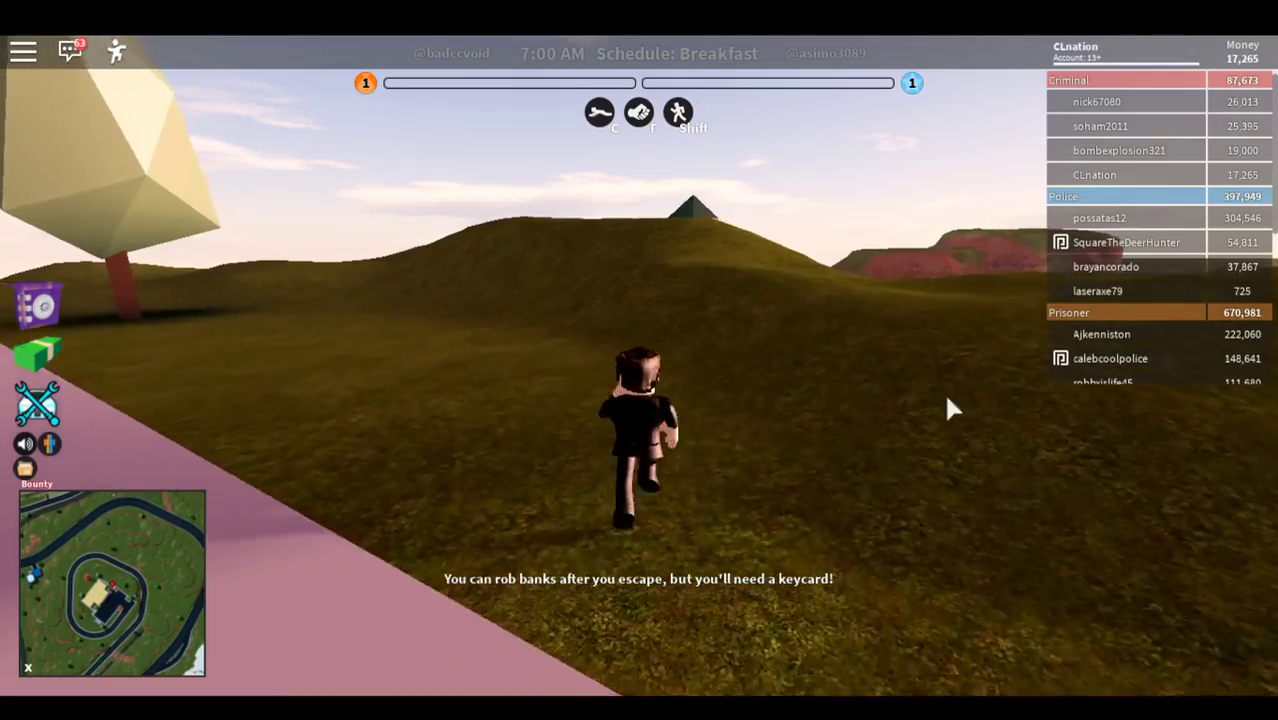
pyautogui.press('w')
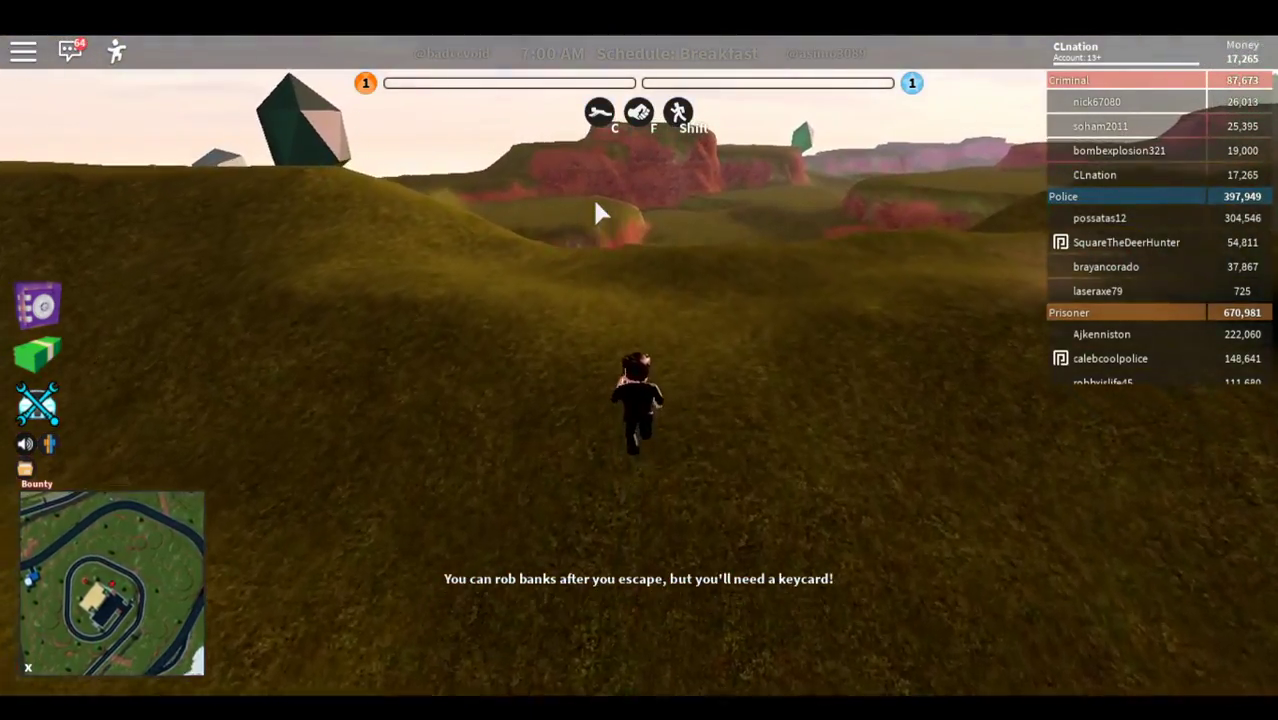
pyautogui.press('w')
pyautogui.press('space')
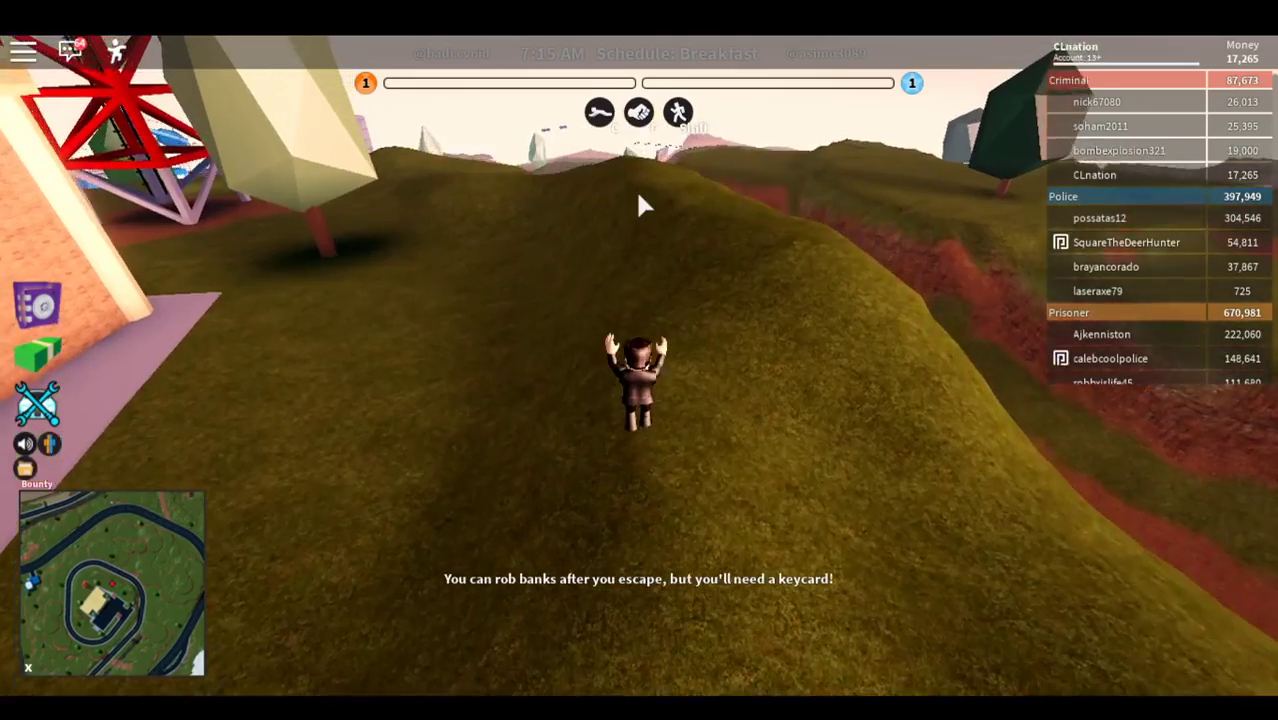
pyautogui.press('w')
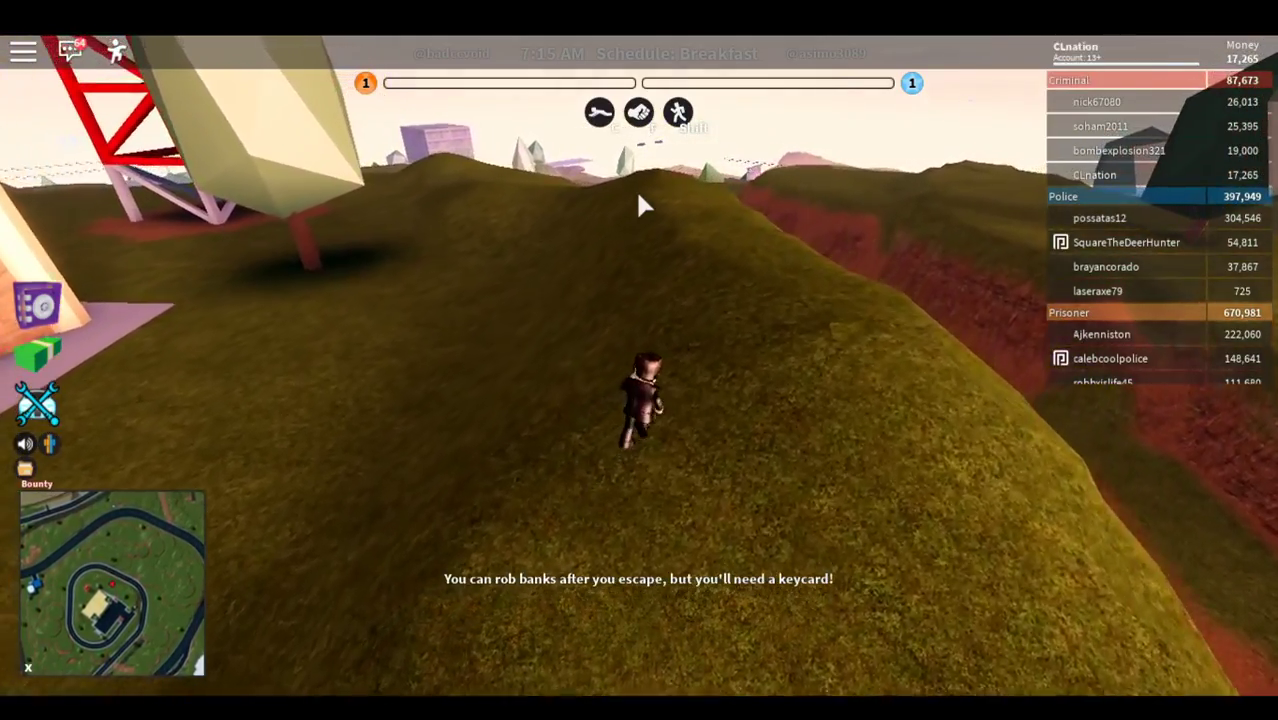
# Step: Follow the ridge, turning left to reach the red tower's base
pyautogui.press('w')
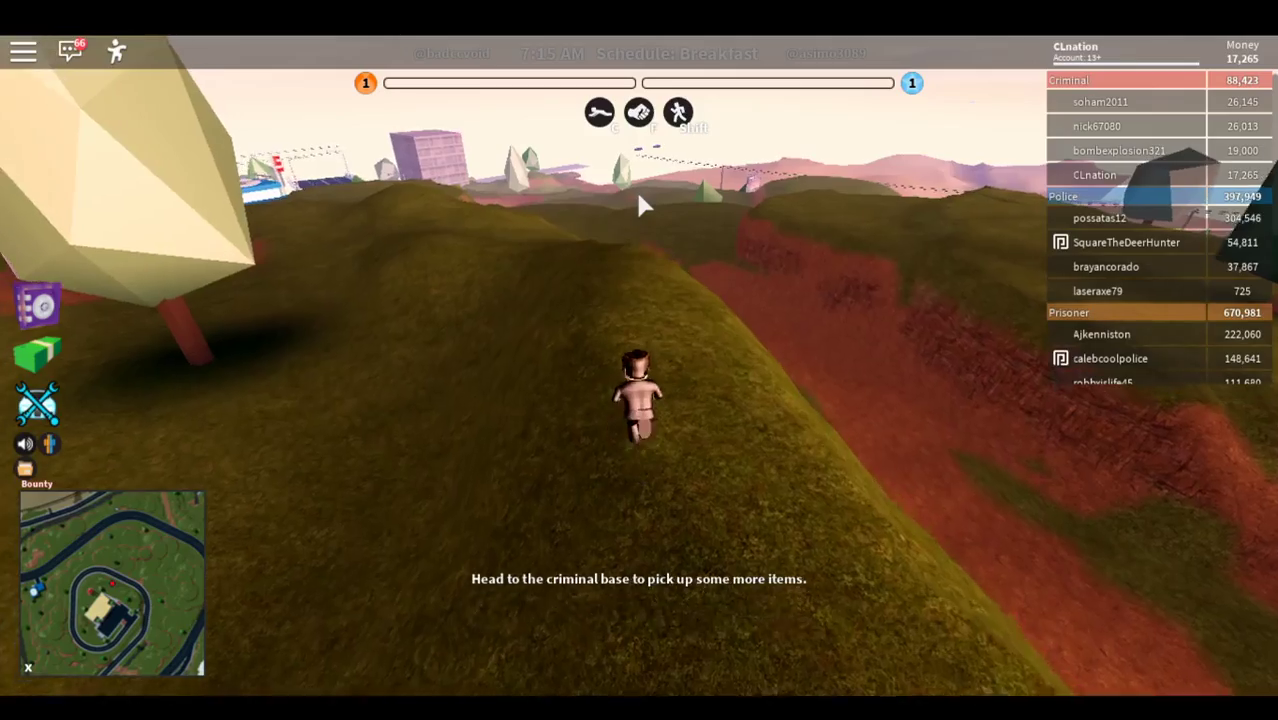
pyautogui.press('w')
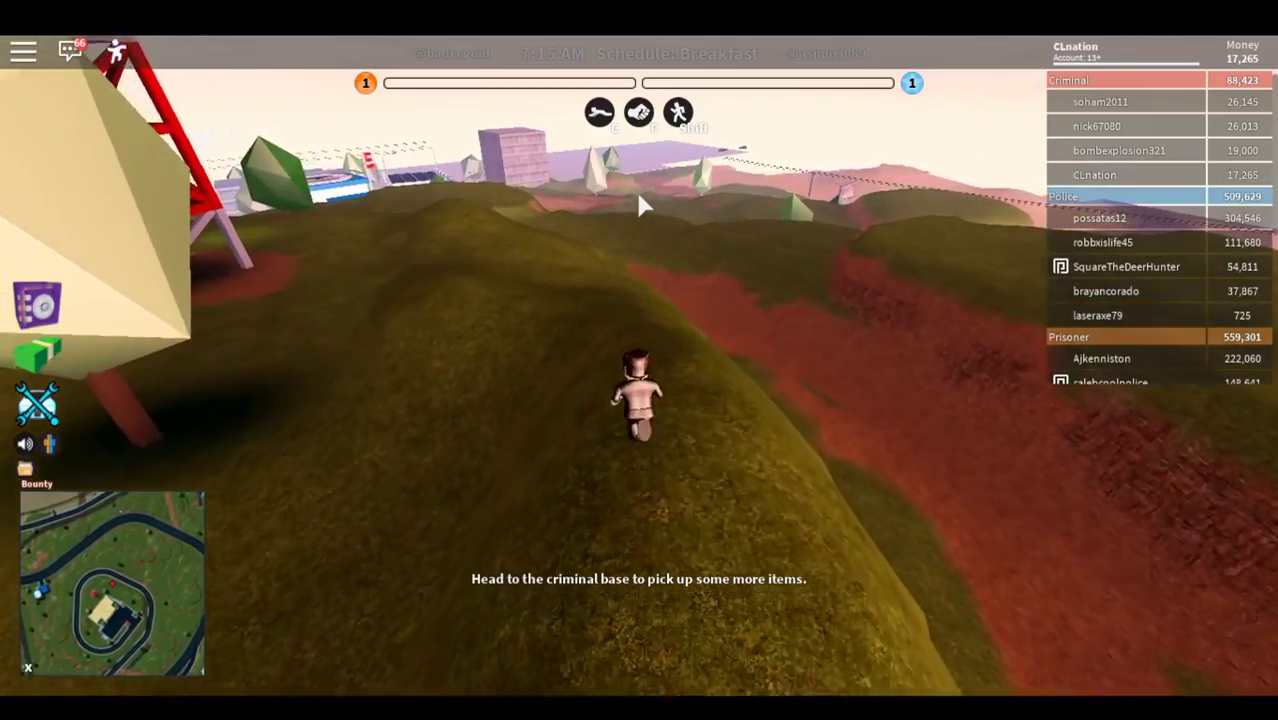
pyautogui.press('w')
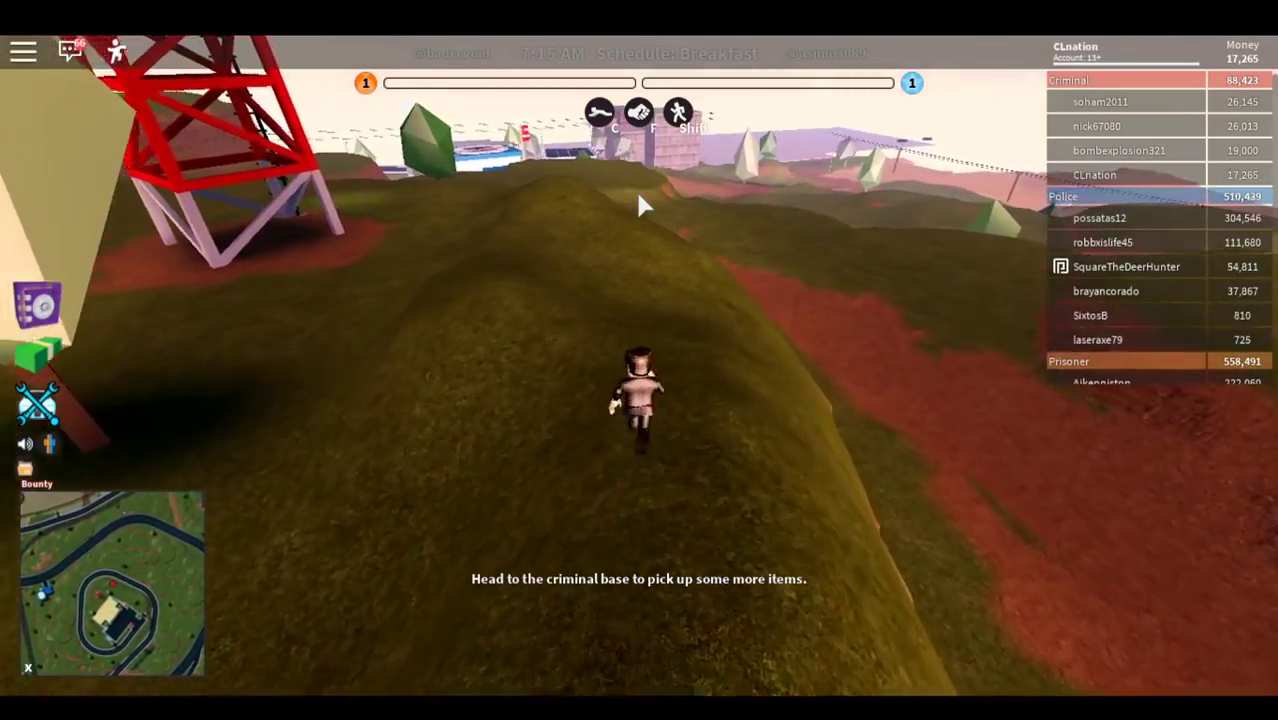
pyautogui.press('w')
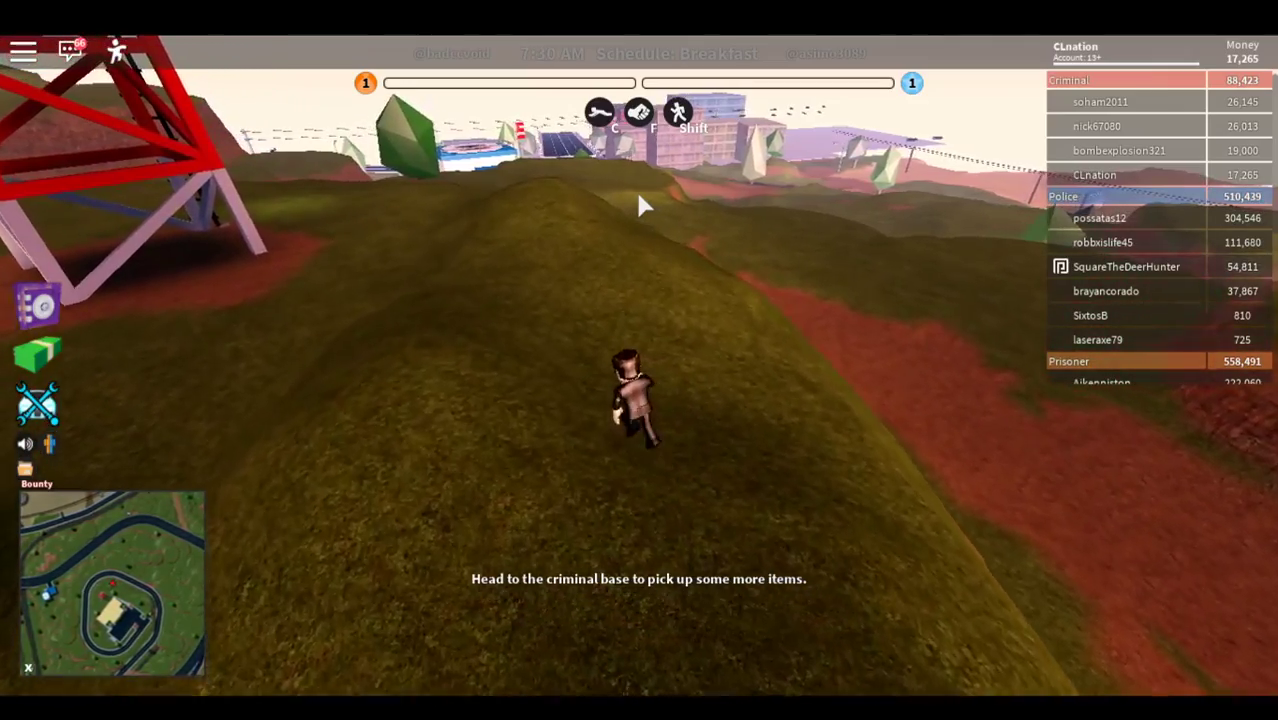
pyautogui.press('w')
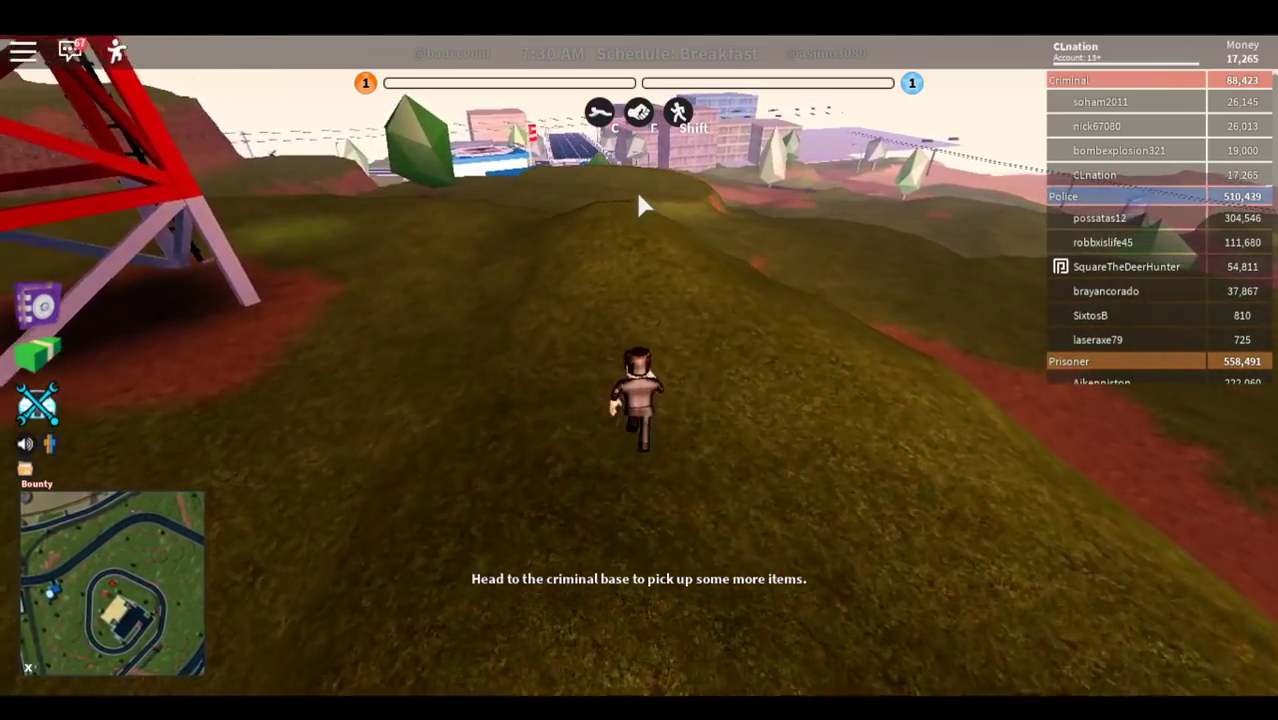
pyautogui.press('a')
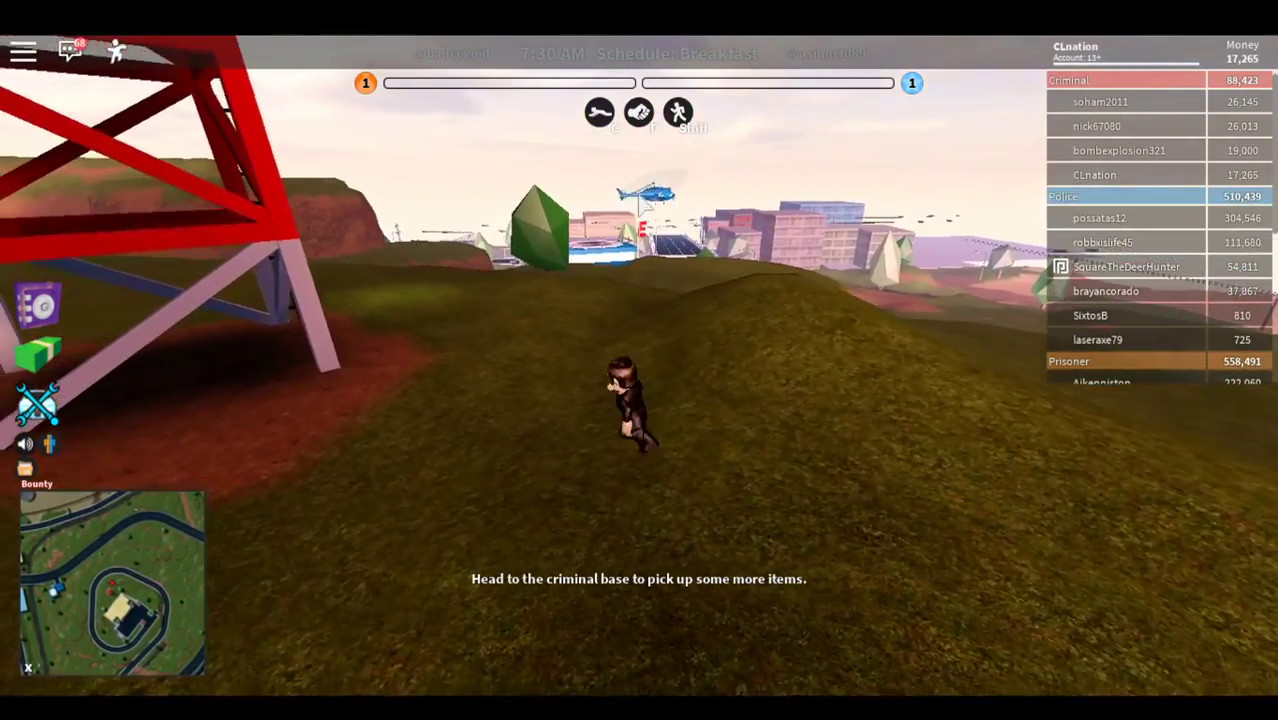
pyautogui.press('w')
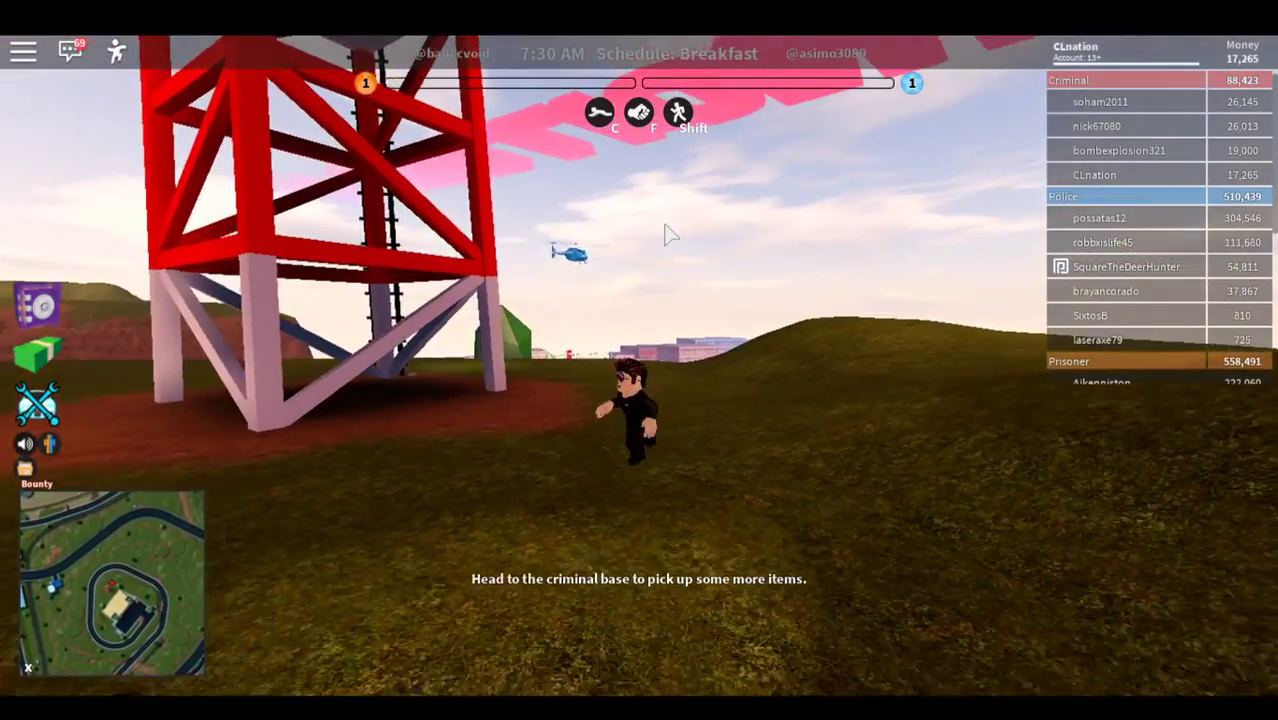
pyautogui.press('w')
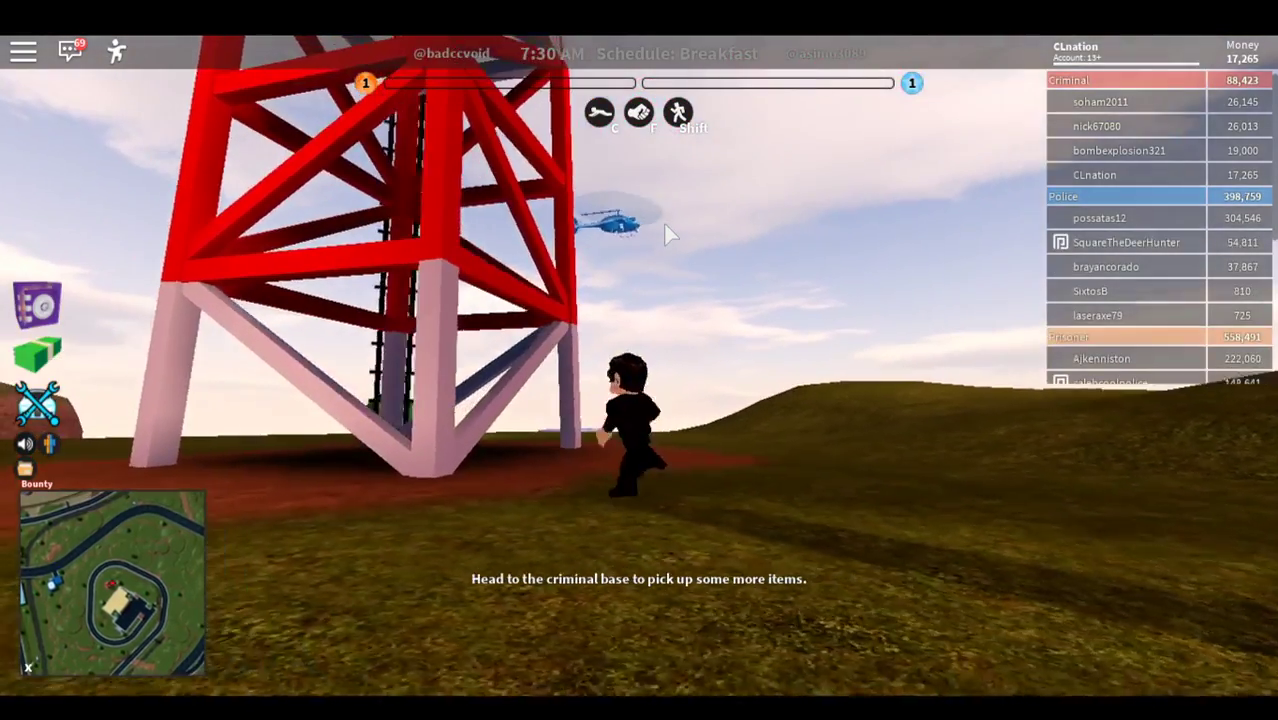
# Step: Get under the tower's beams onto the ladder and start climbing, then slip back down
pyautogui.press('w')
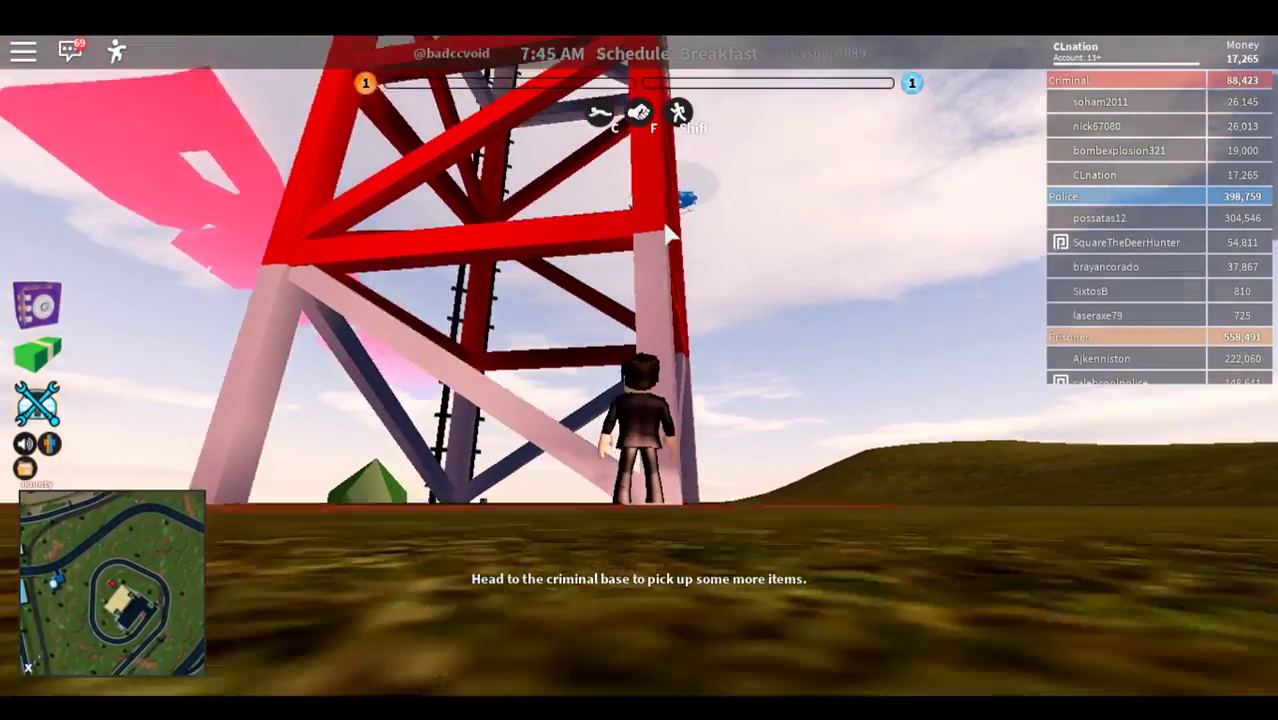
pyautogui.press('w')
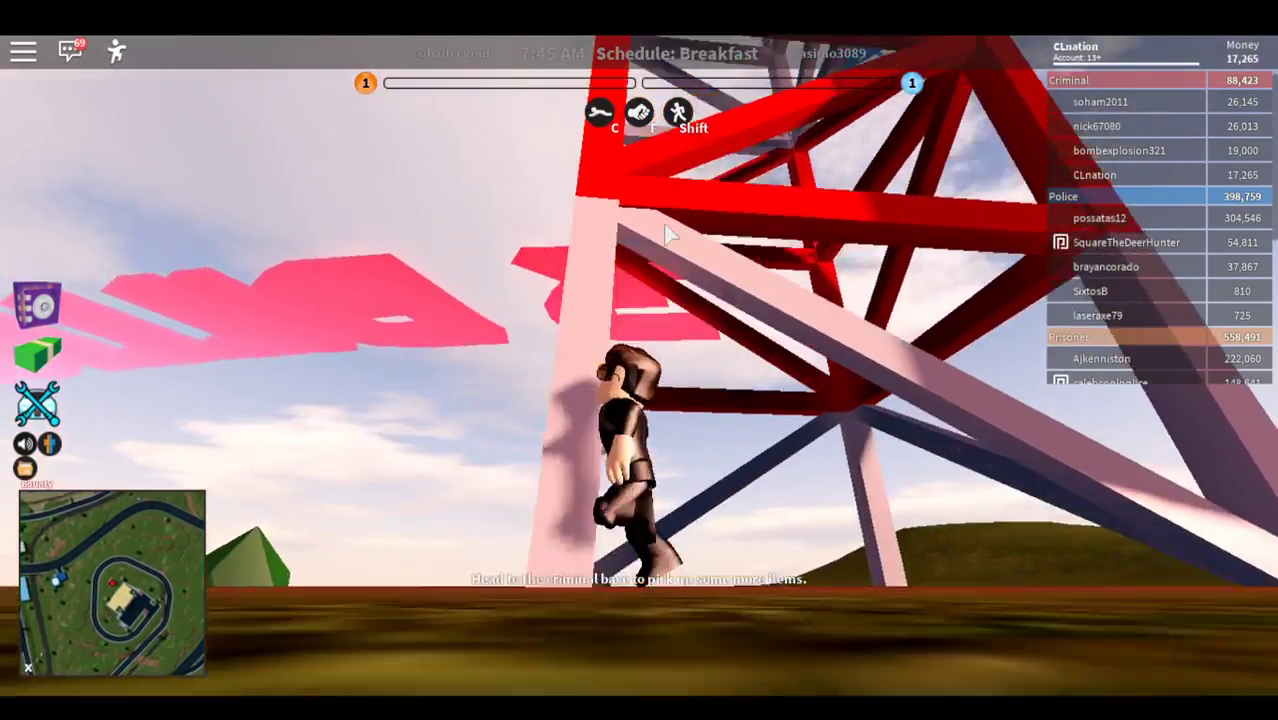
pyautogui.press('w')
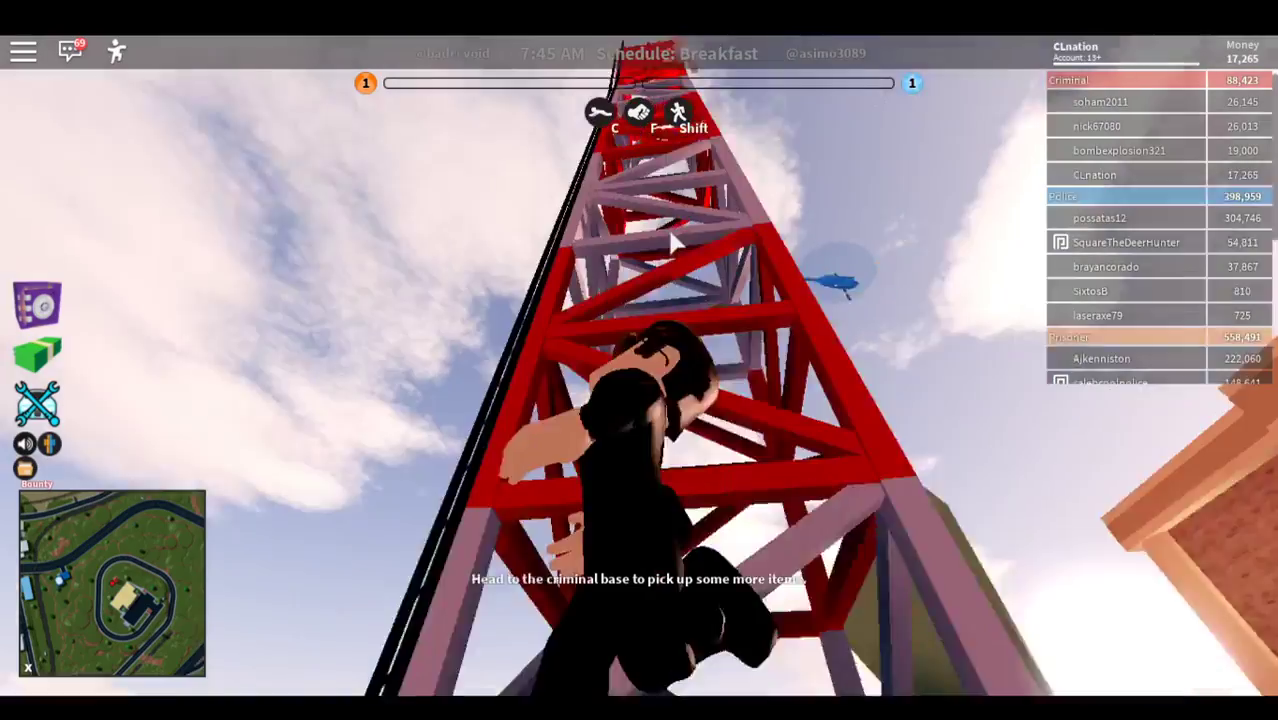
pyautogui.press('w')
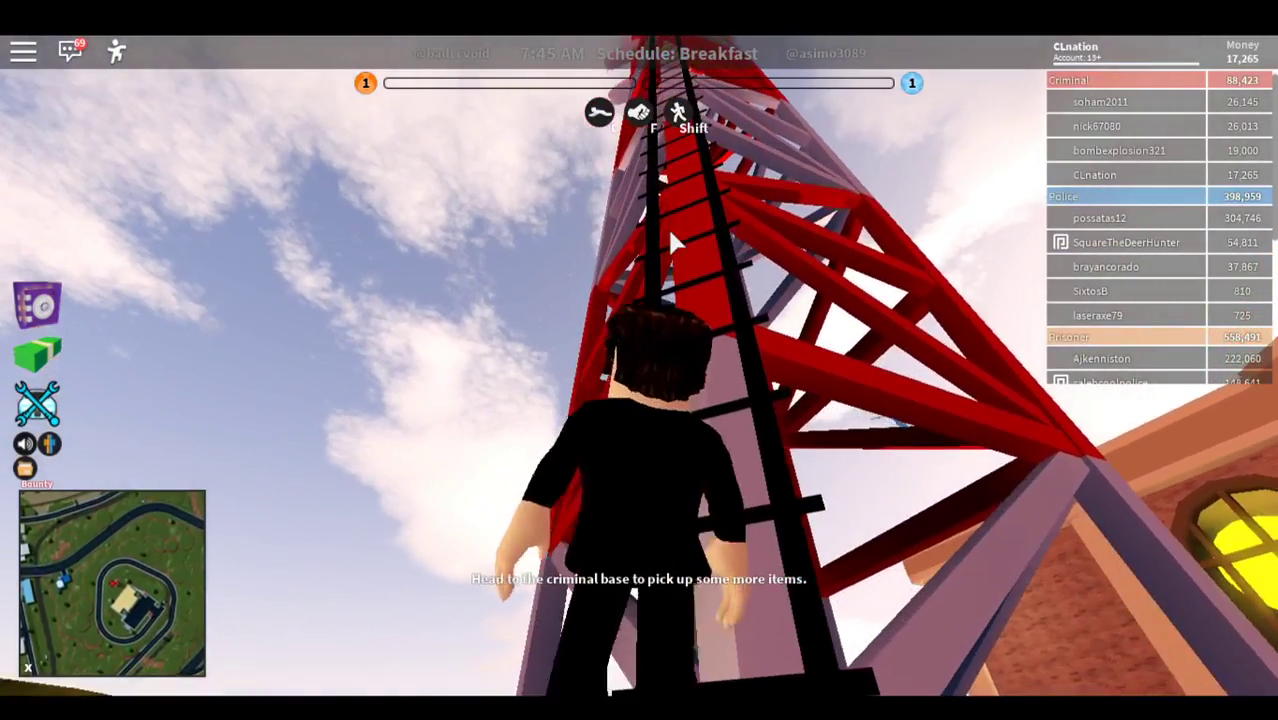
pyautogui.press('w')
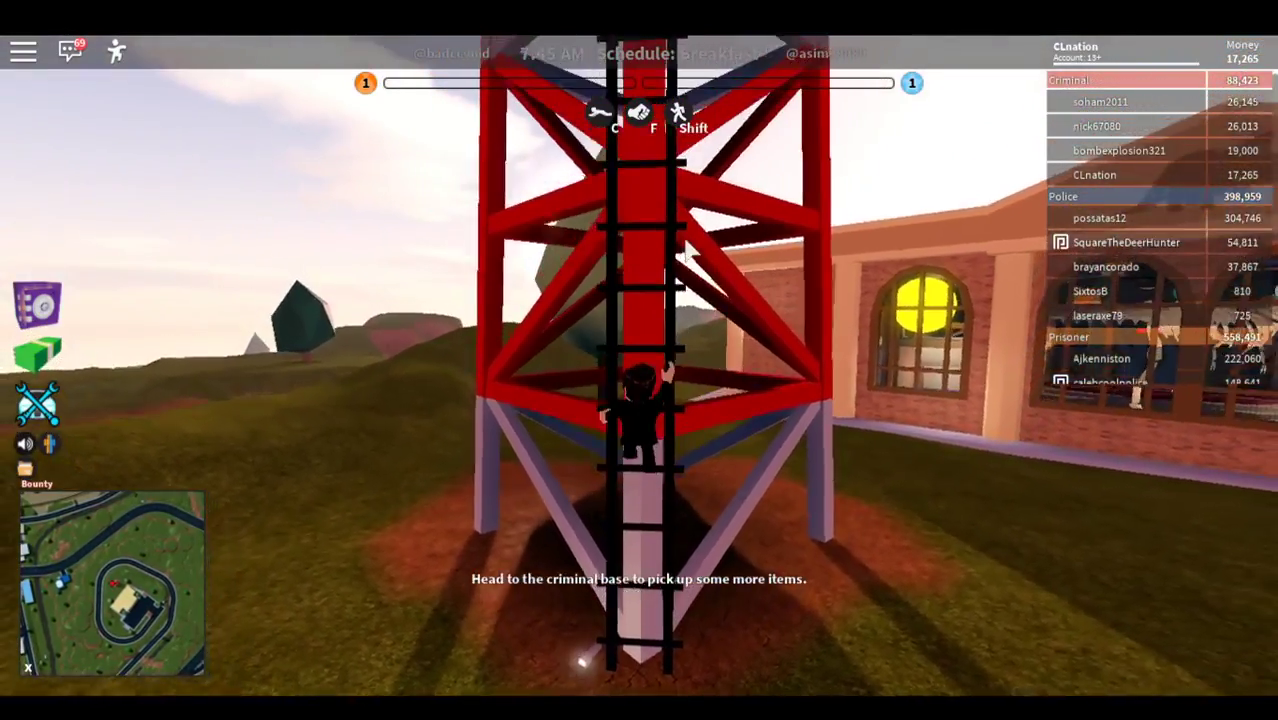
pyautogui.press('w')
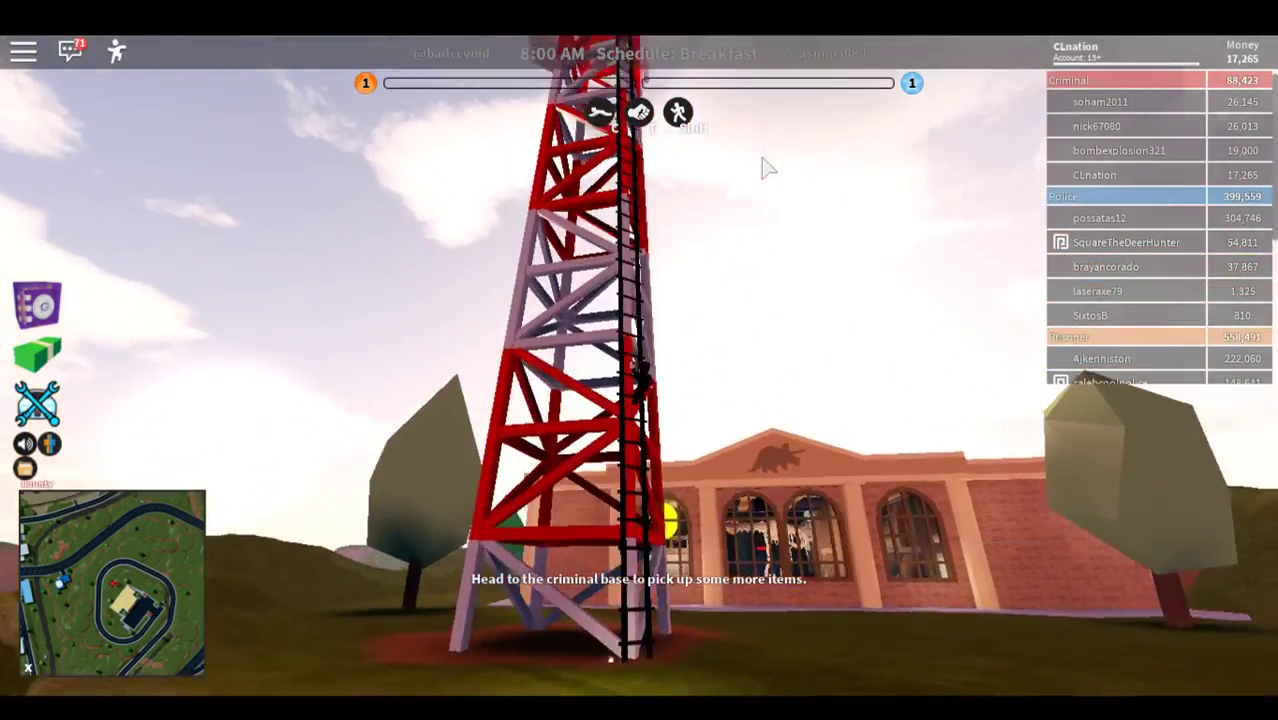
pyautogui.press('s')
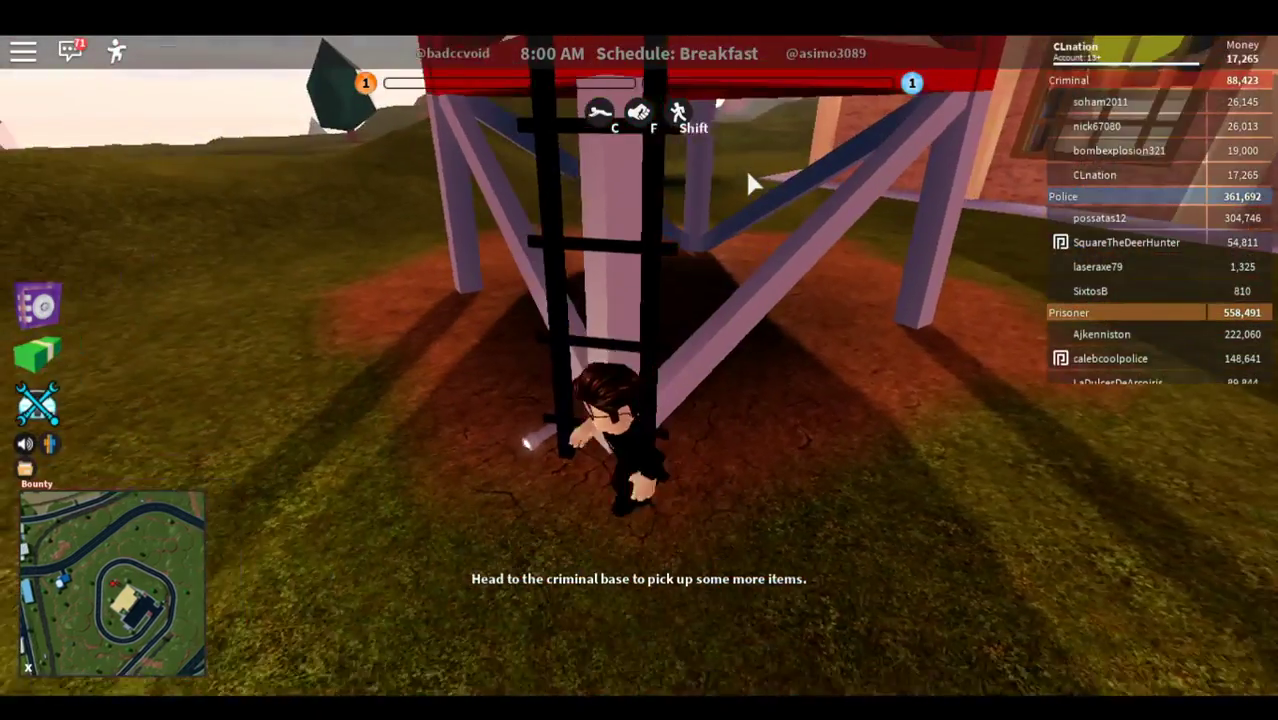
# Step: Climb the ladder again, rising high above the museum roof toward the top
pyautogui.press('w')
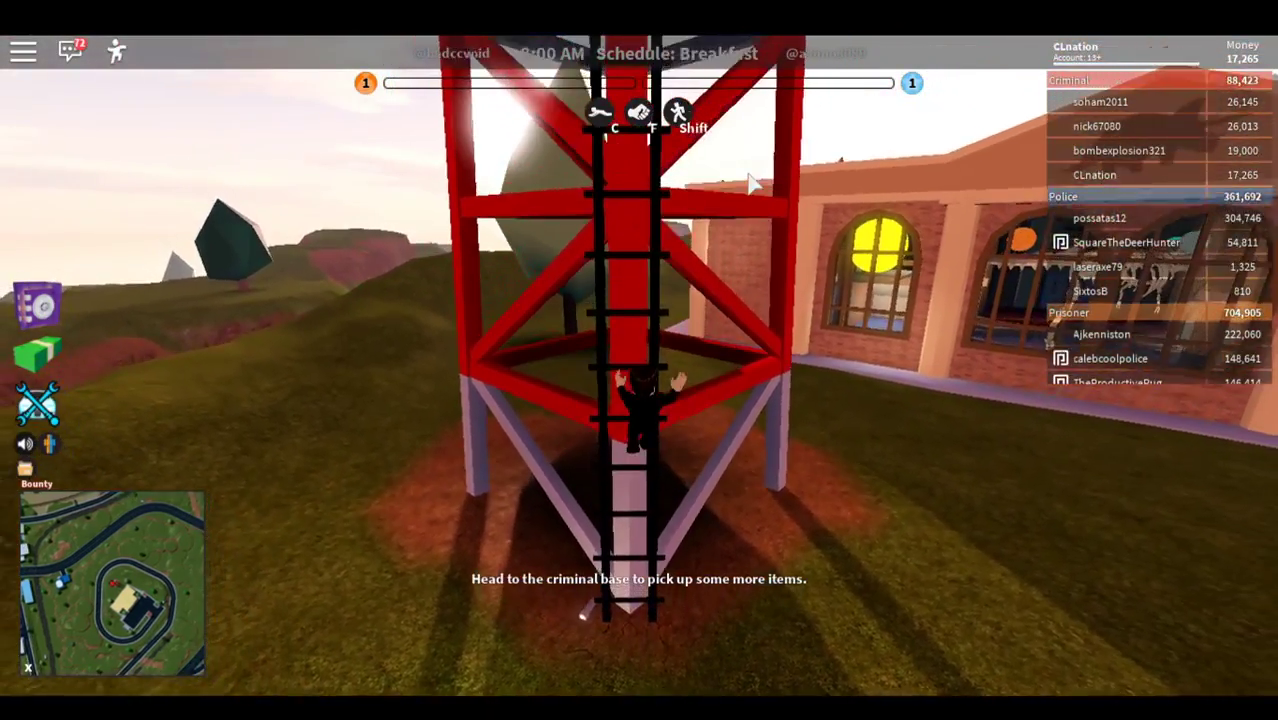
pyautogui.press('w')
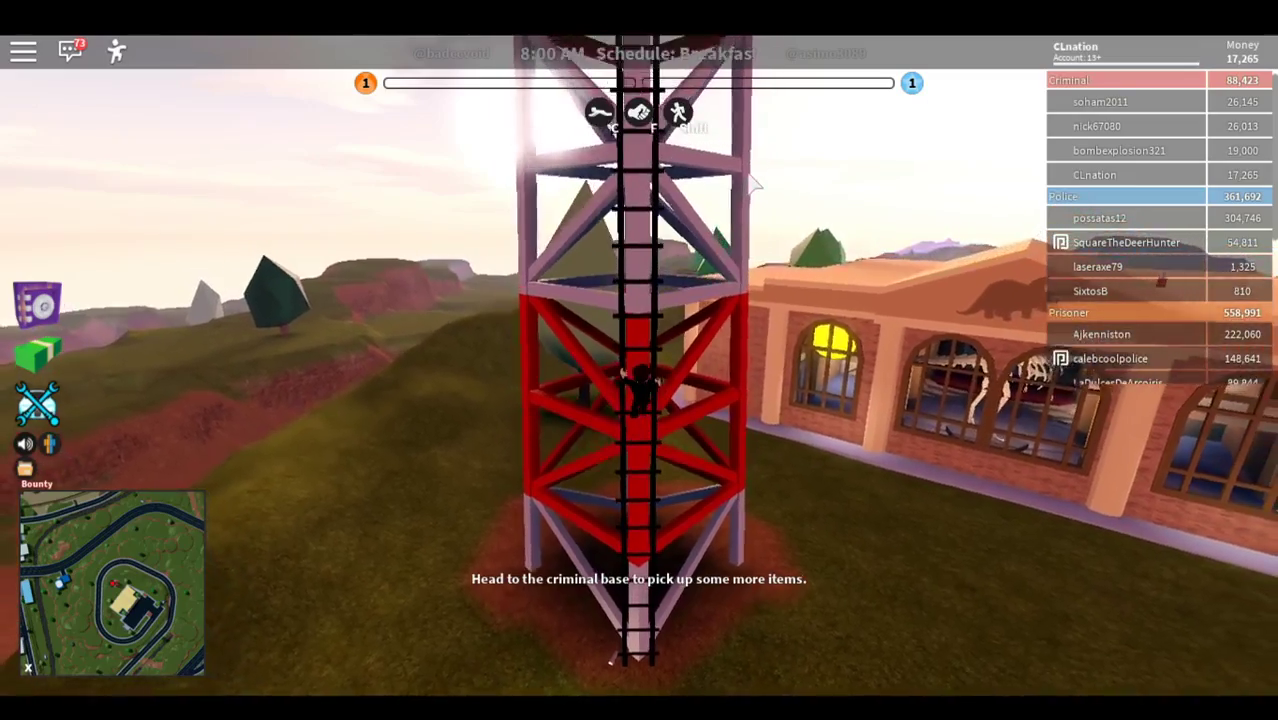
pyautogui.press('w')
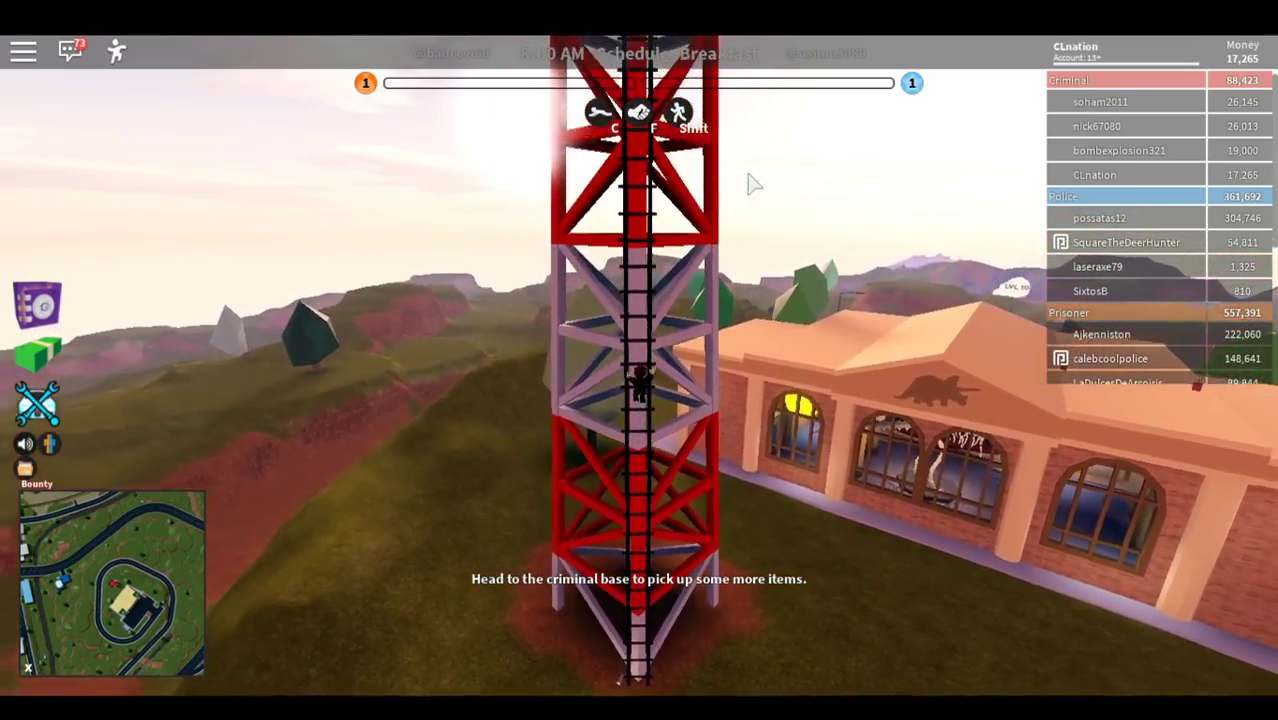
pyautogui.press('w')
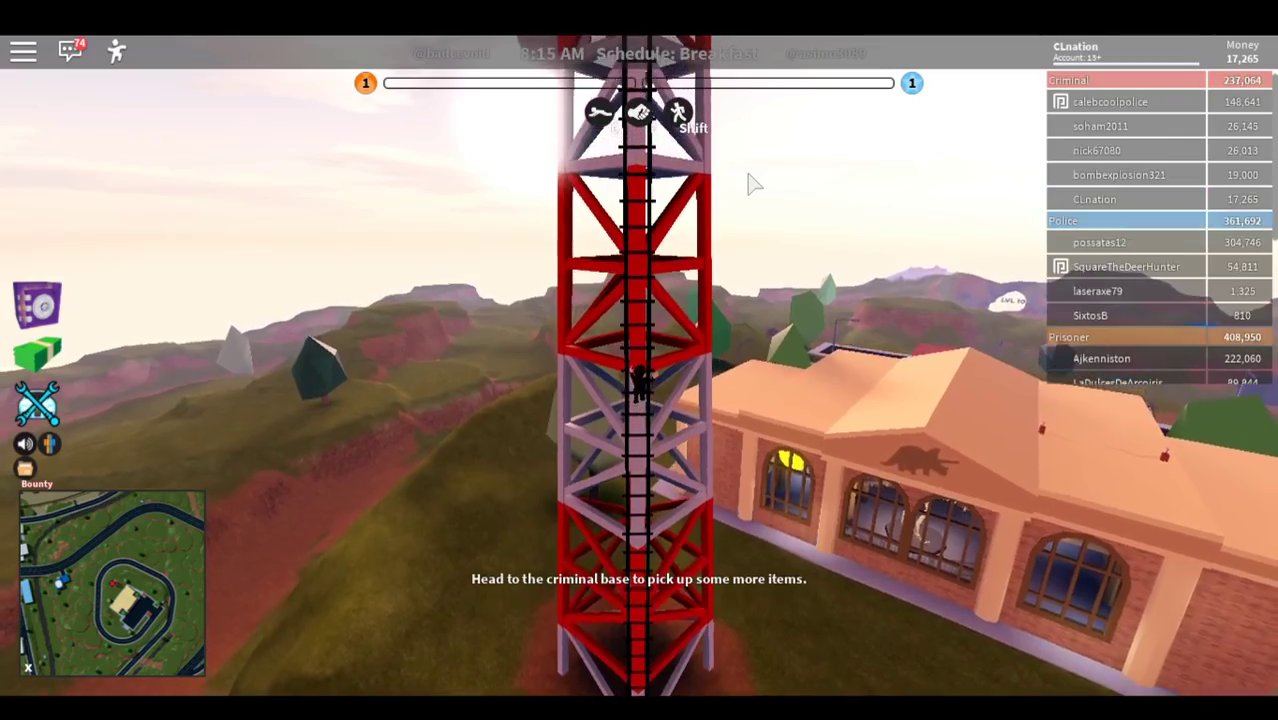
pyautogui.press('w')
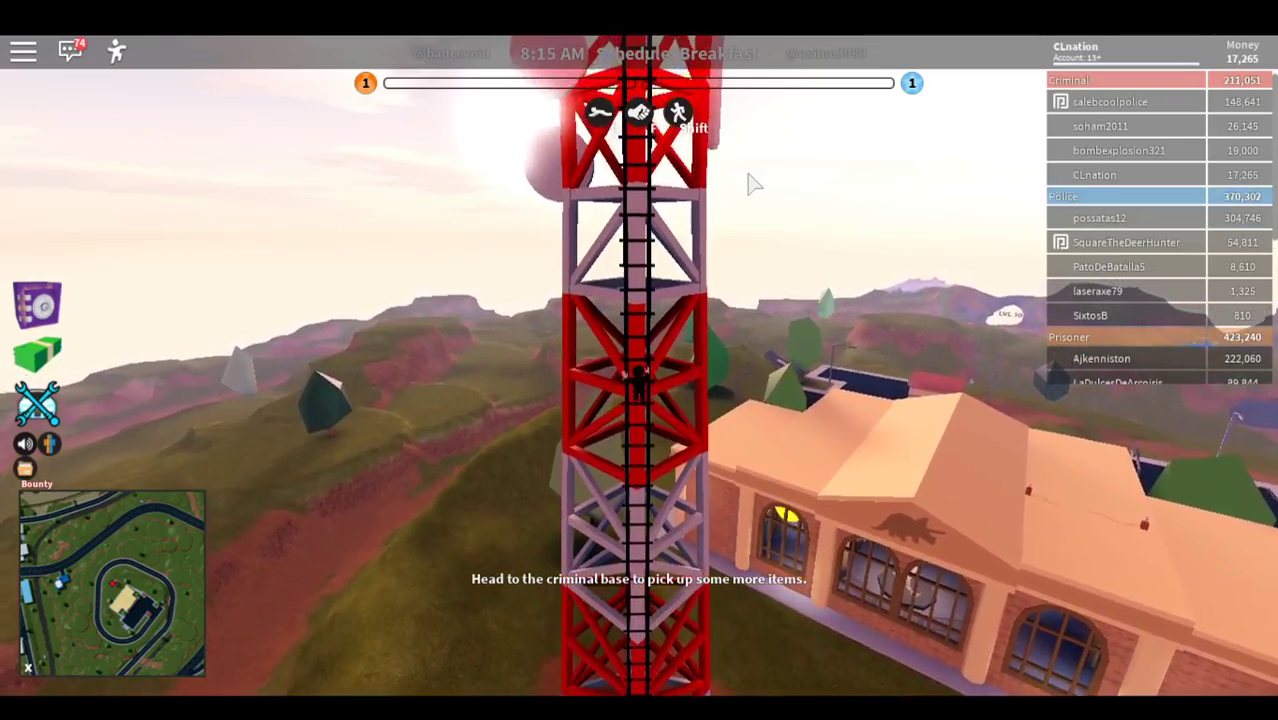
pyautogui.press('w')
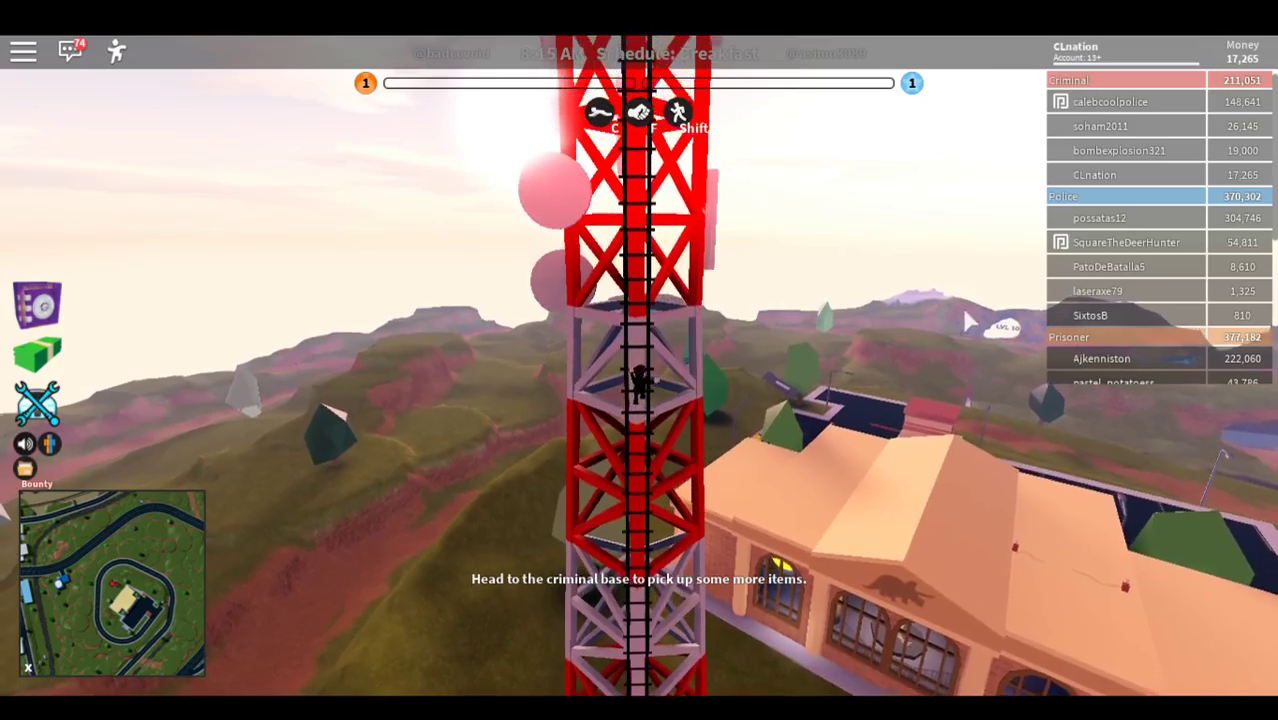
pyautogui.press('w')
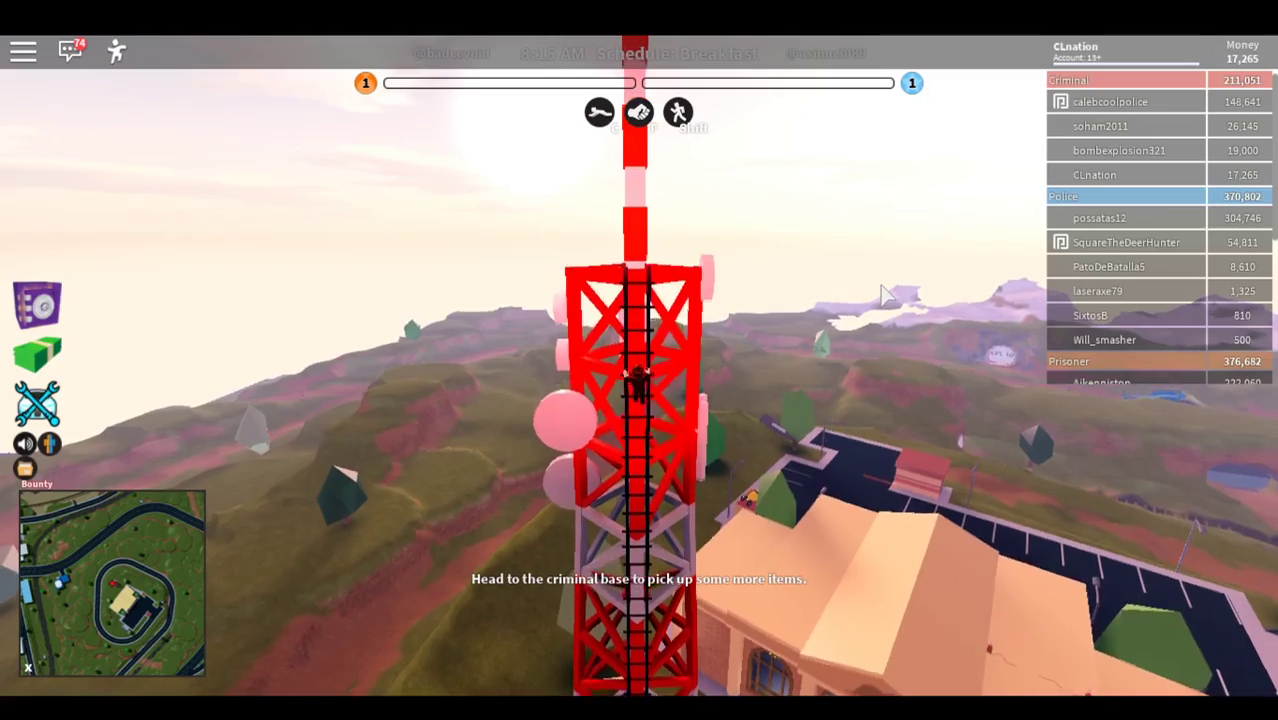
# Step: Reach the tower's top section and view the prisoner from above
pyautogui.press('w')
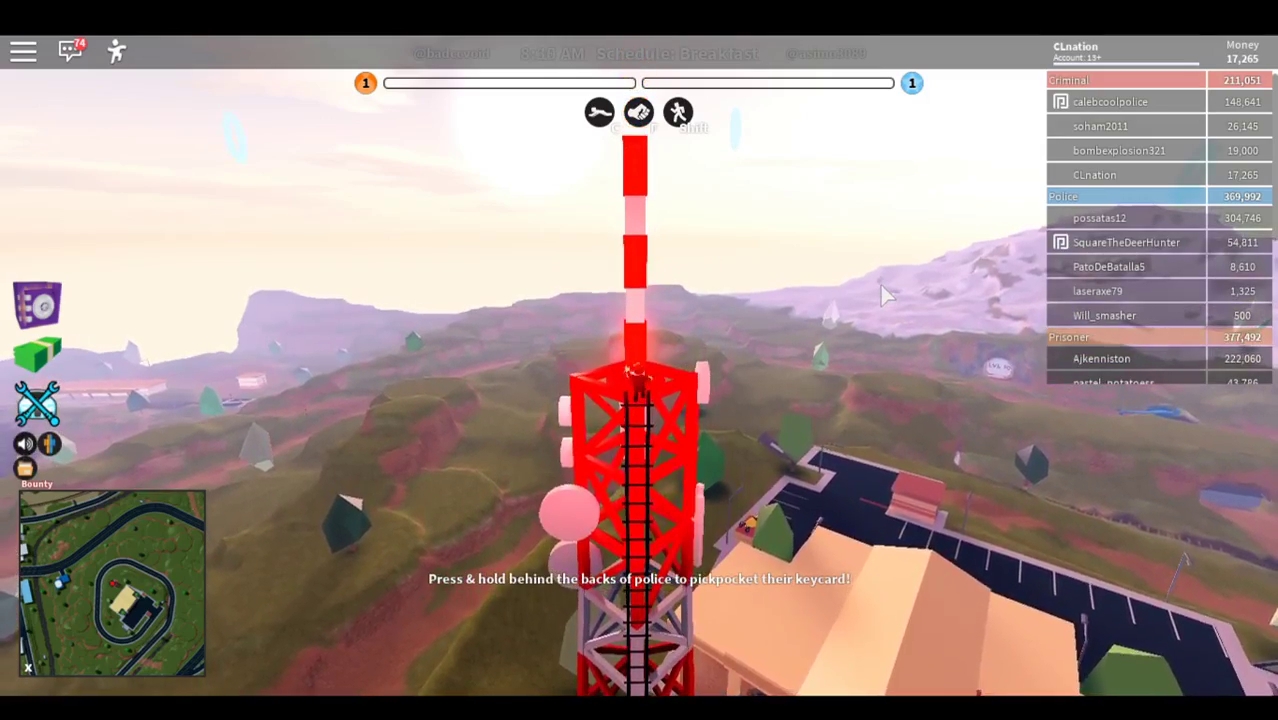
pyautogui.moveTo(880, 285); pyautogui.dragTo(868, 330)
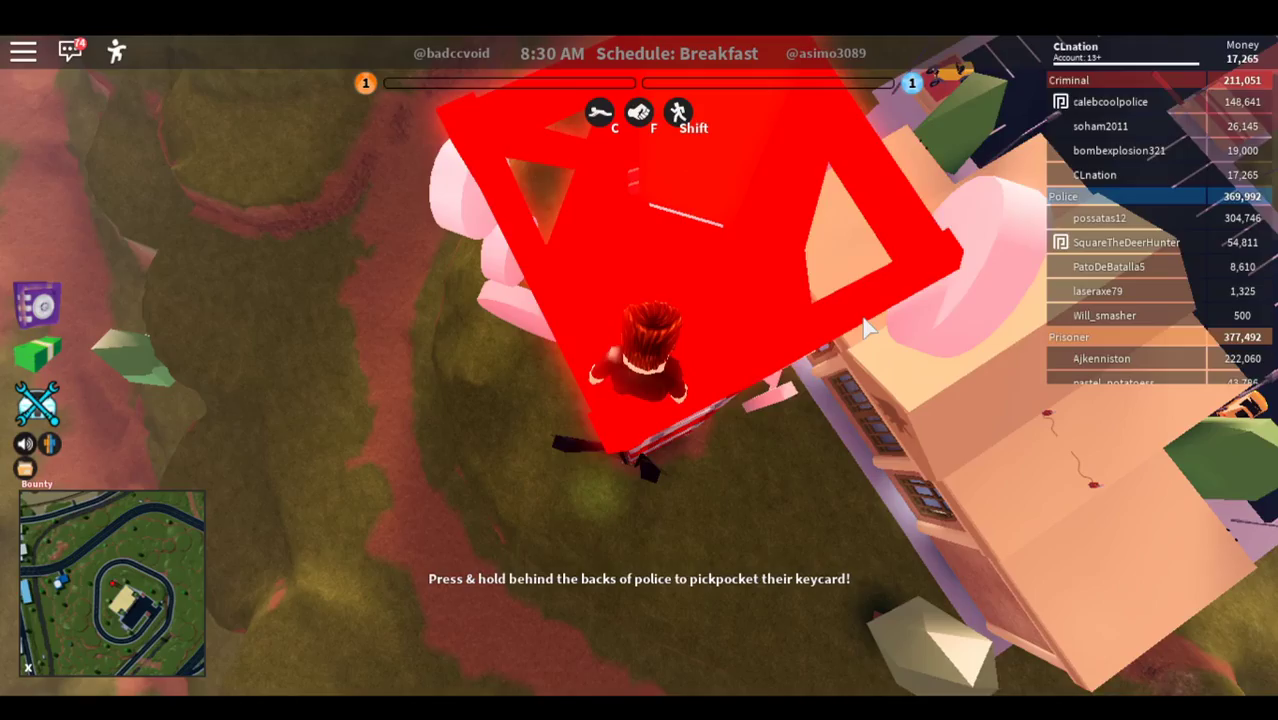
pyautogui.press('w')
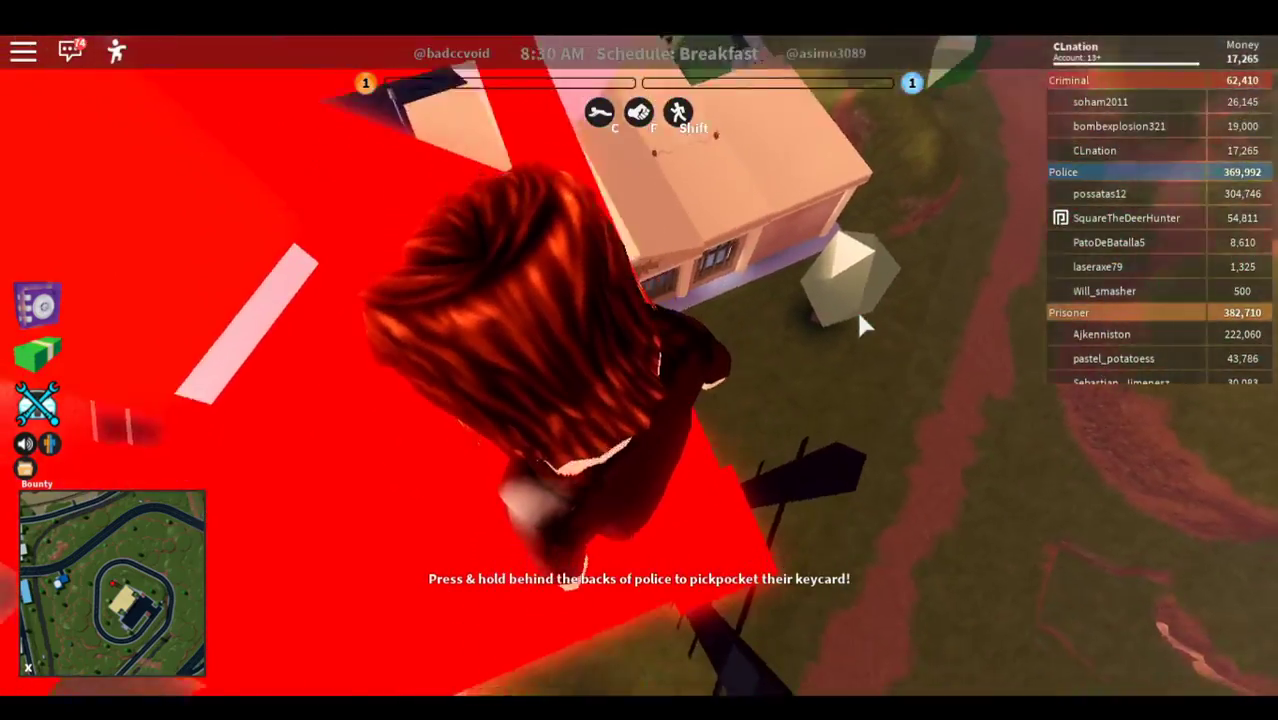
pyautogui.scroll(-3, 856, 309)
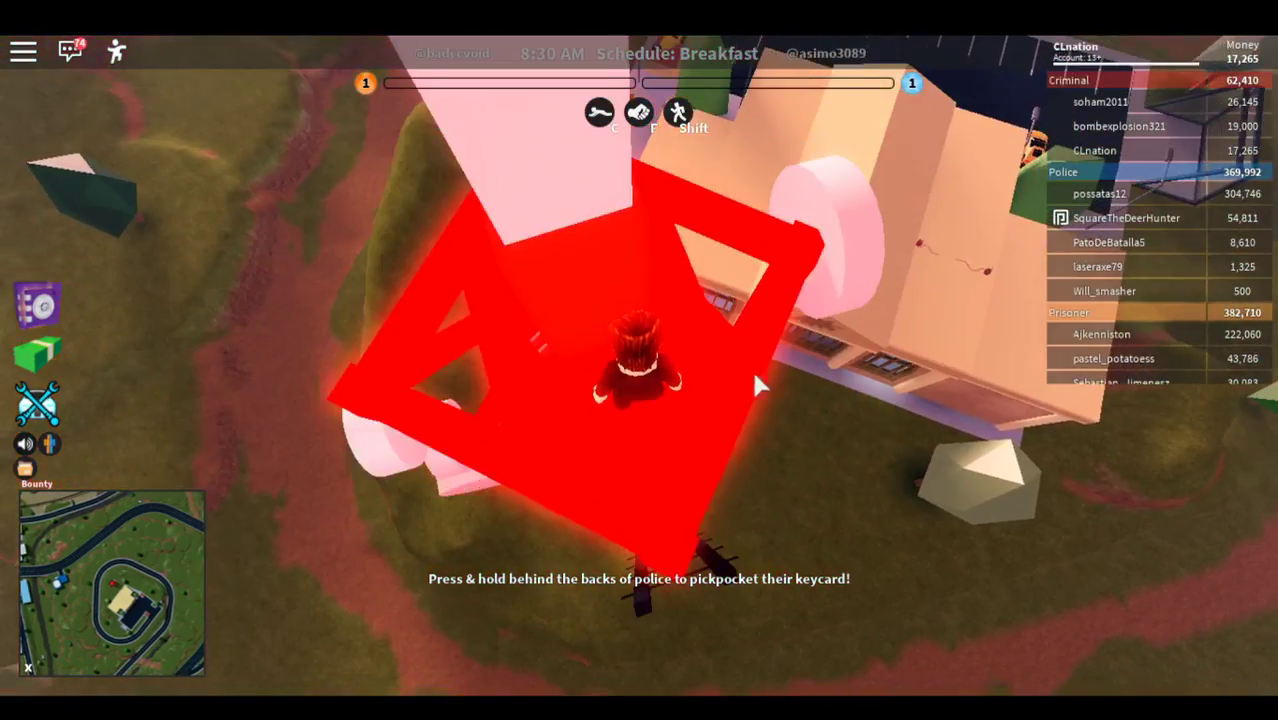
pyautogui.moveTo(757, 385); pyautogui.dragTo(756, 385)
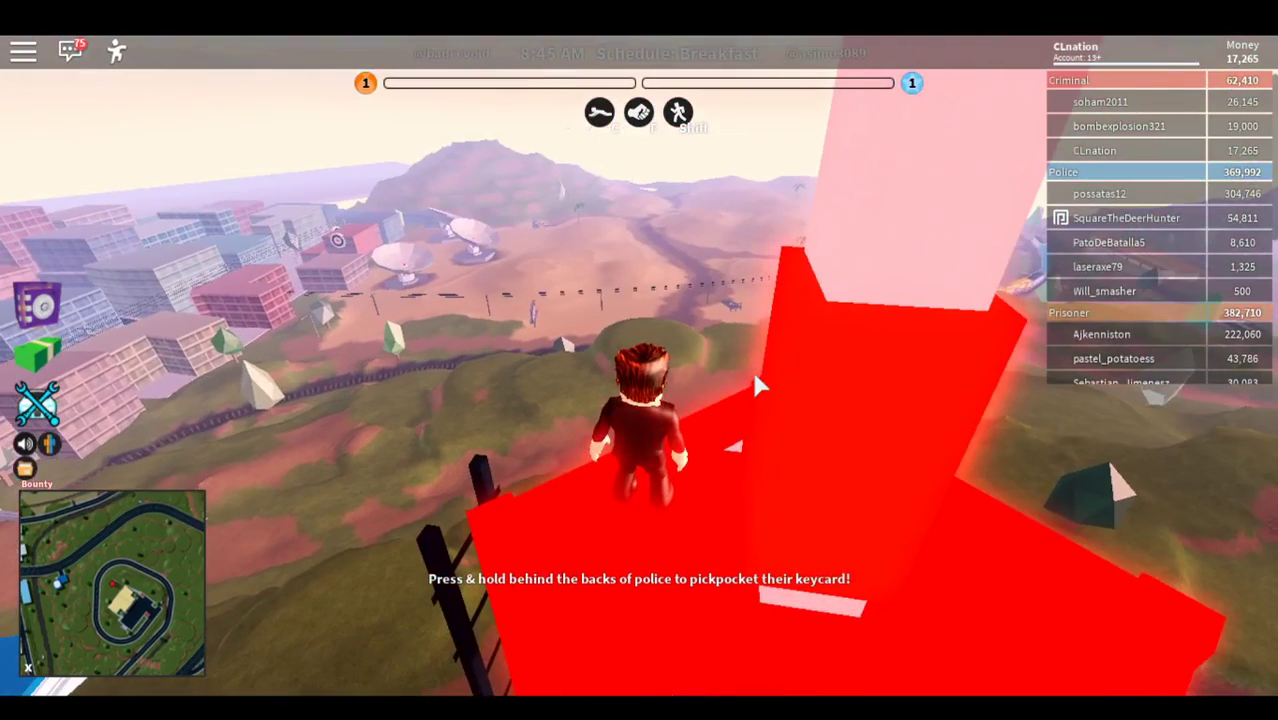
pyautogui.scroll(5, 751, 368)
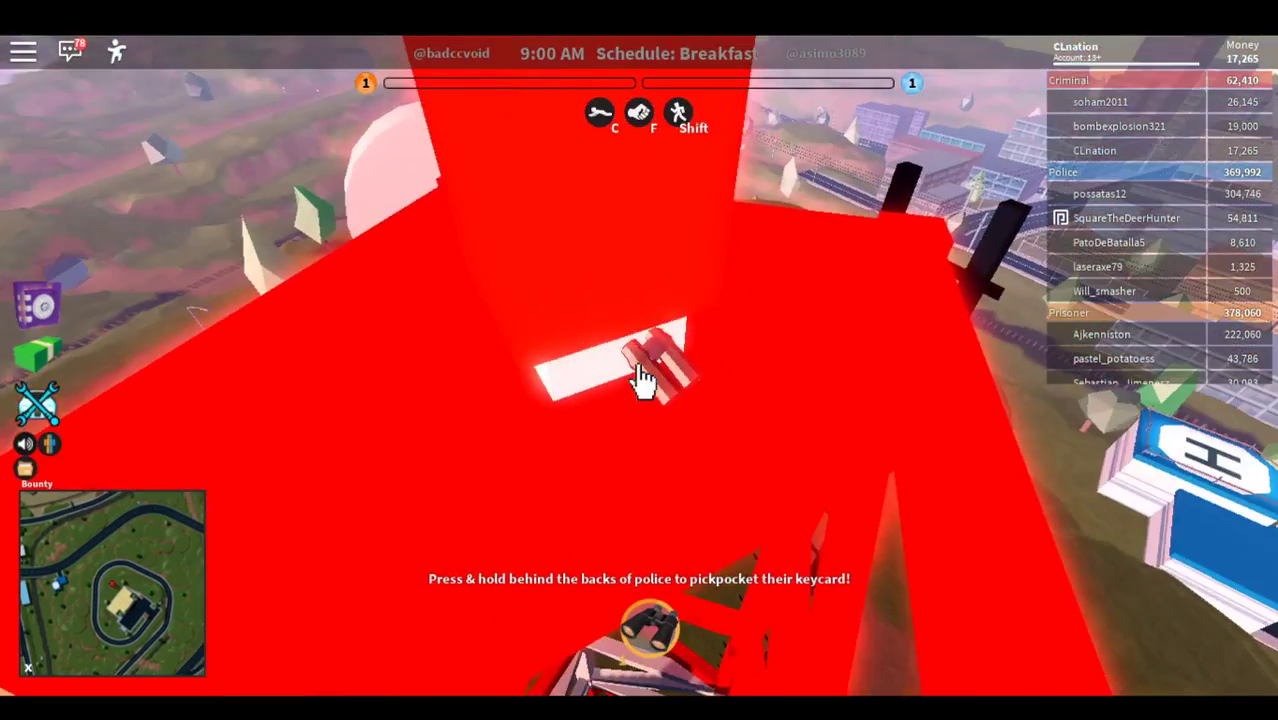
pyautogui.scroll(-5, 641, 376)
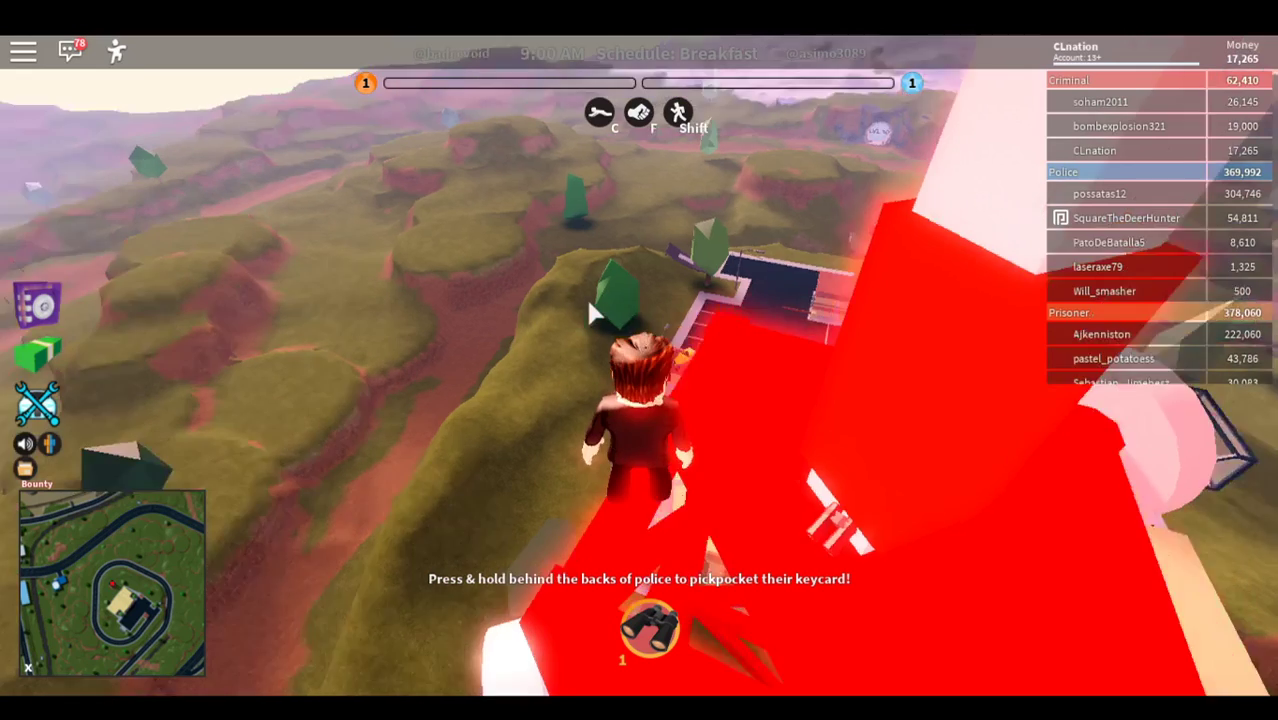
# Step: Pan the camera over the hillside and desert, then toward the city and helipad
pyautogui.moveTo(585, 296); pyautogui.dragTo(675, 395)
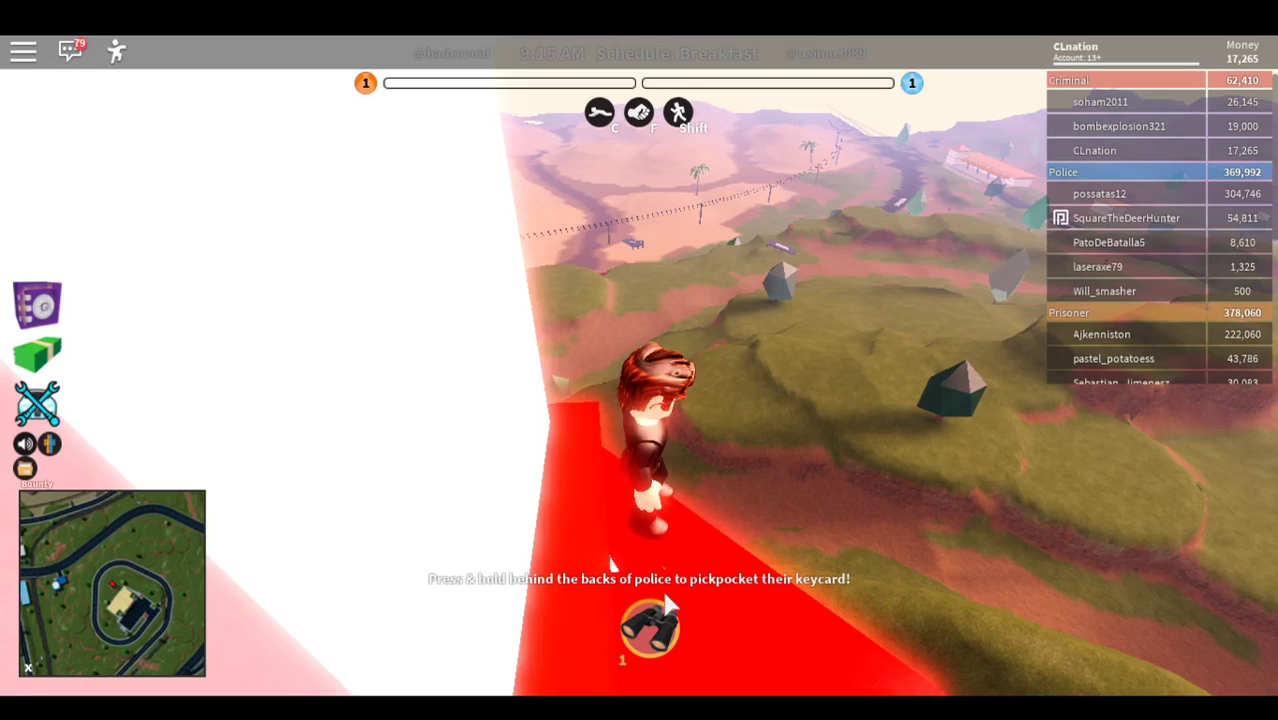
pyautogui.scroll(5, 700, 390)
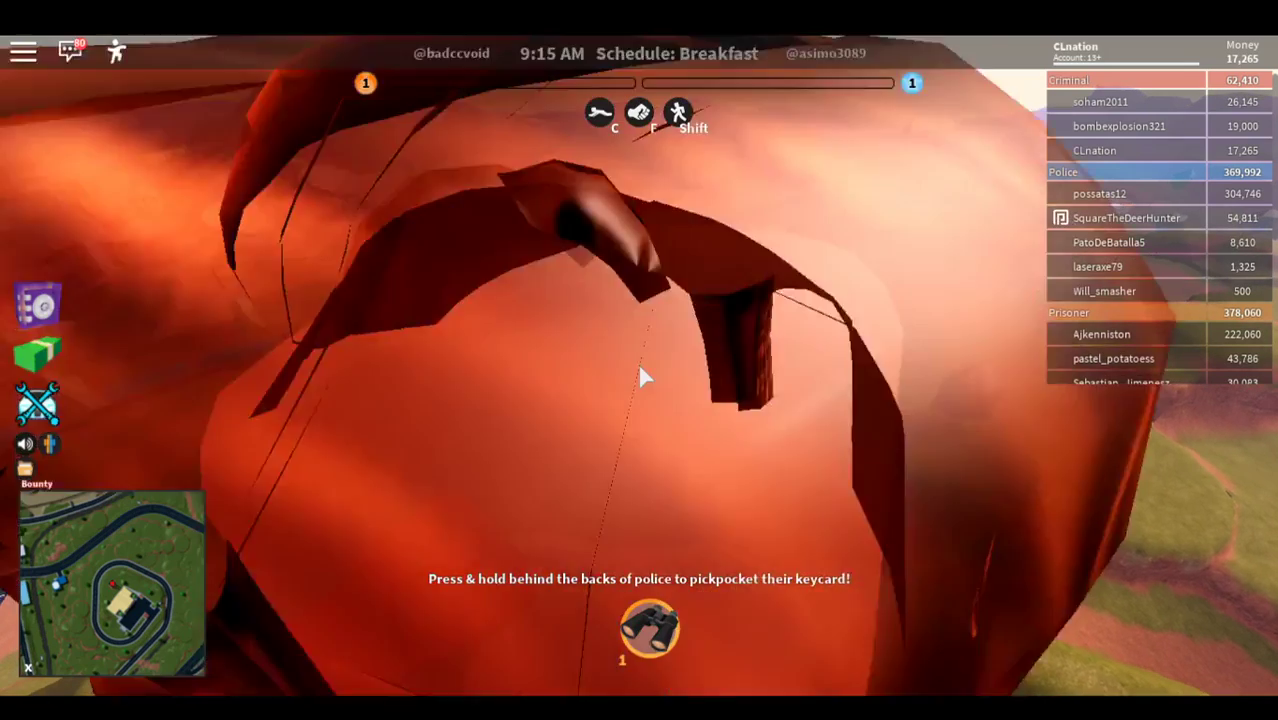
pyautogui.scroll(-5, 640, 368)
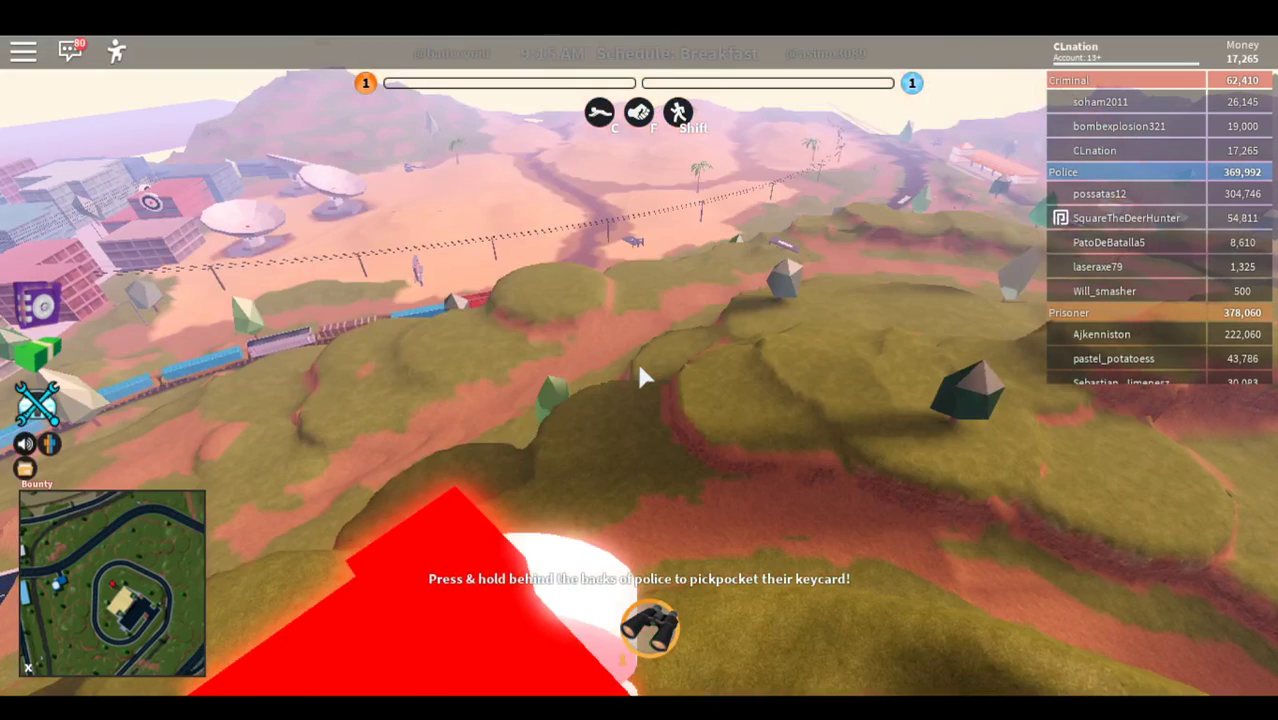
pyautogui.scroll(3, 640, 368)
pyautogui.scroll(-3, 640, 368)
pyautogui.scroll(-2, 643, 377)
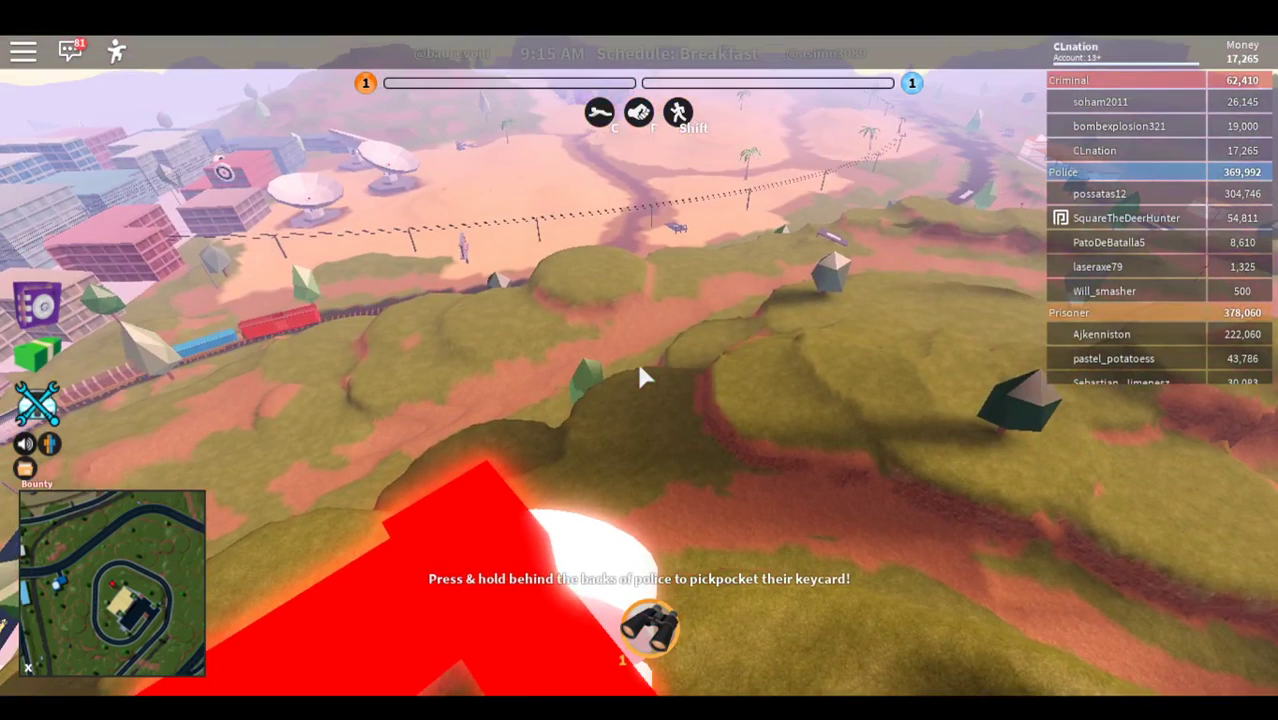
pyautogui.press('Left')
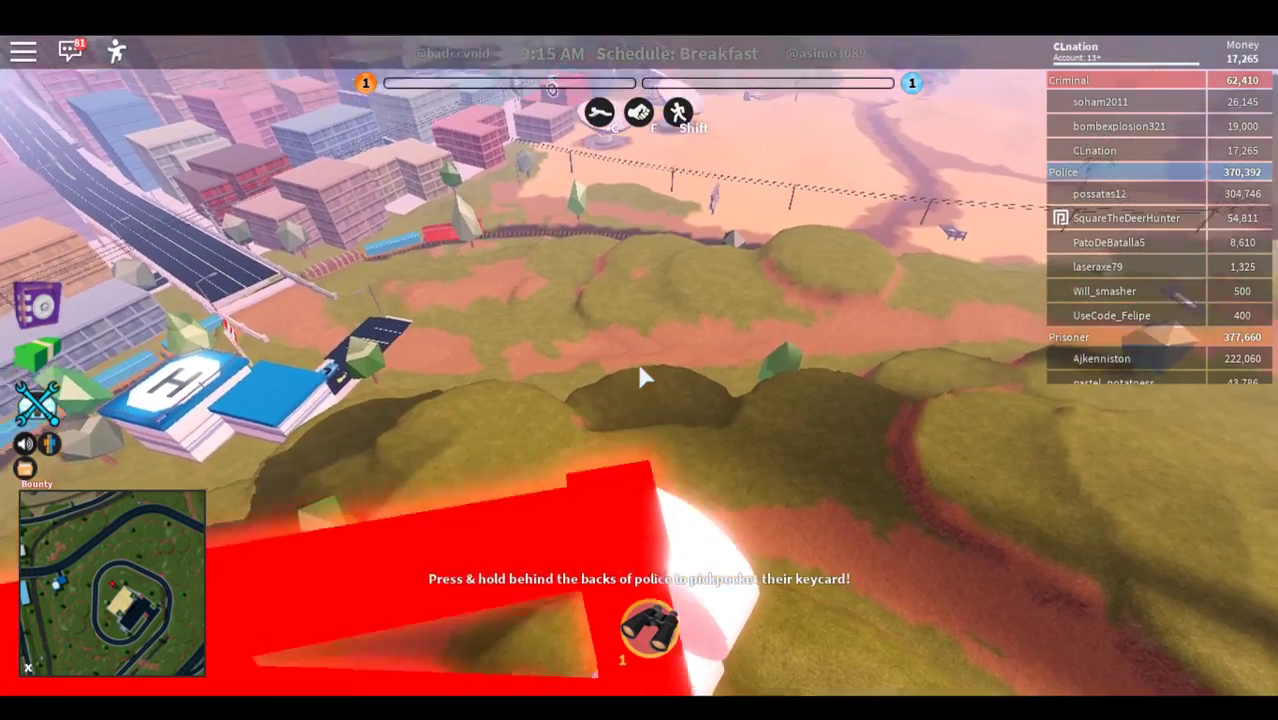
pyautogui.press('Left')
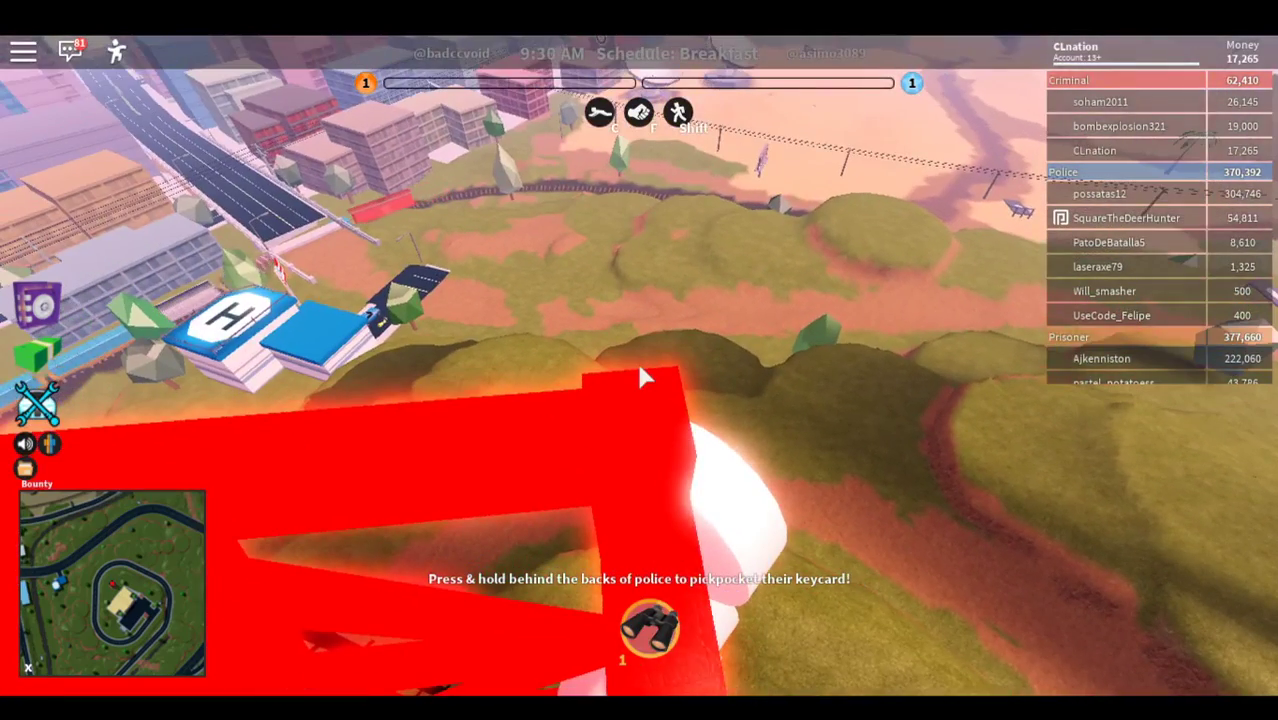
pyautogui.scroll(-3, 645, 375)
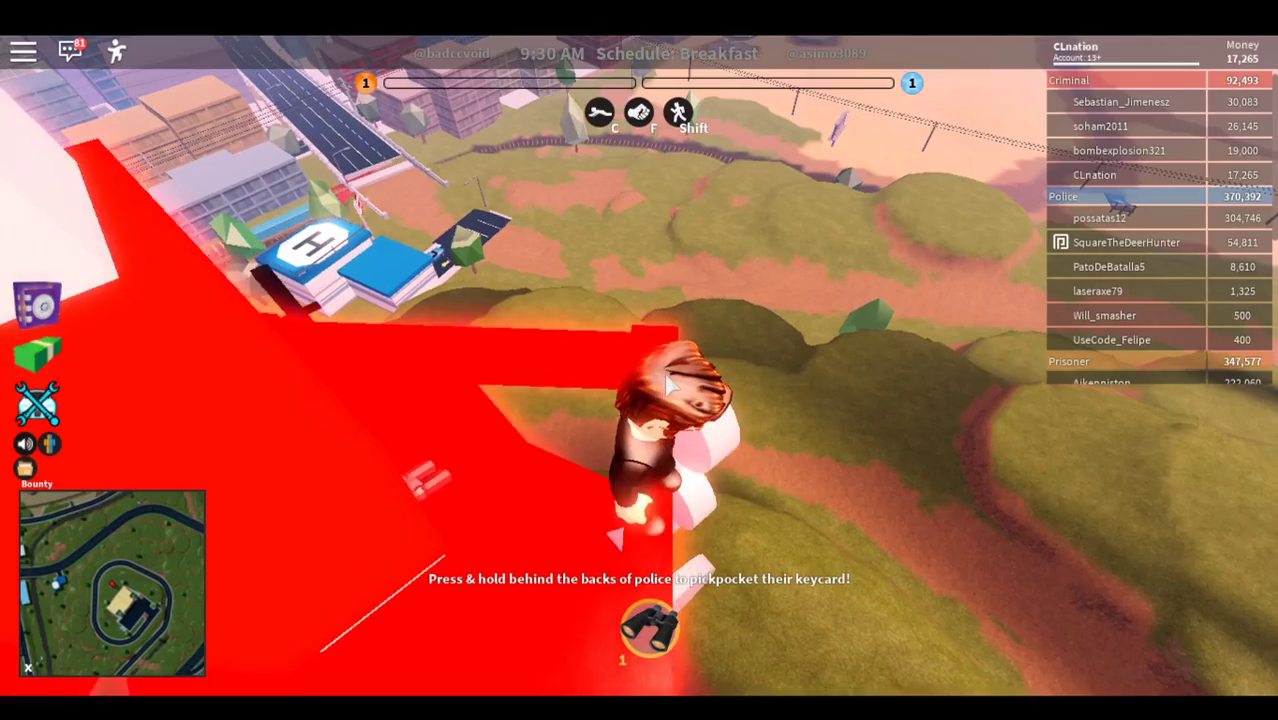
# Step: Fall off the tower, run across the hills, then turn around toward the town
pyautogui.press('w')
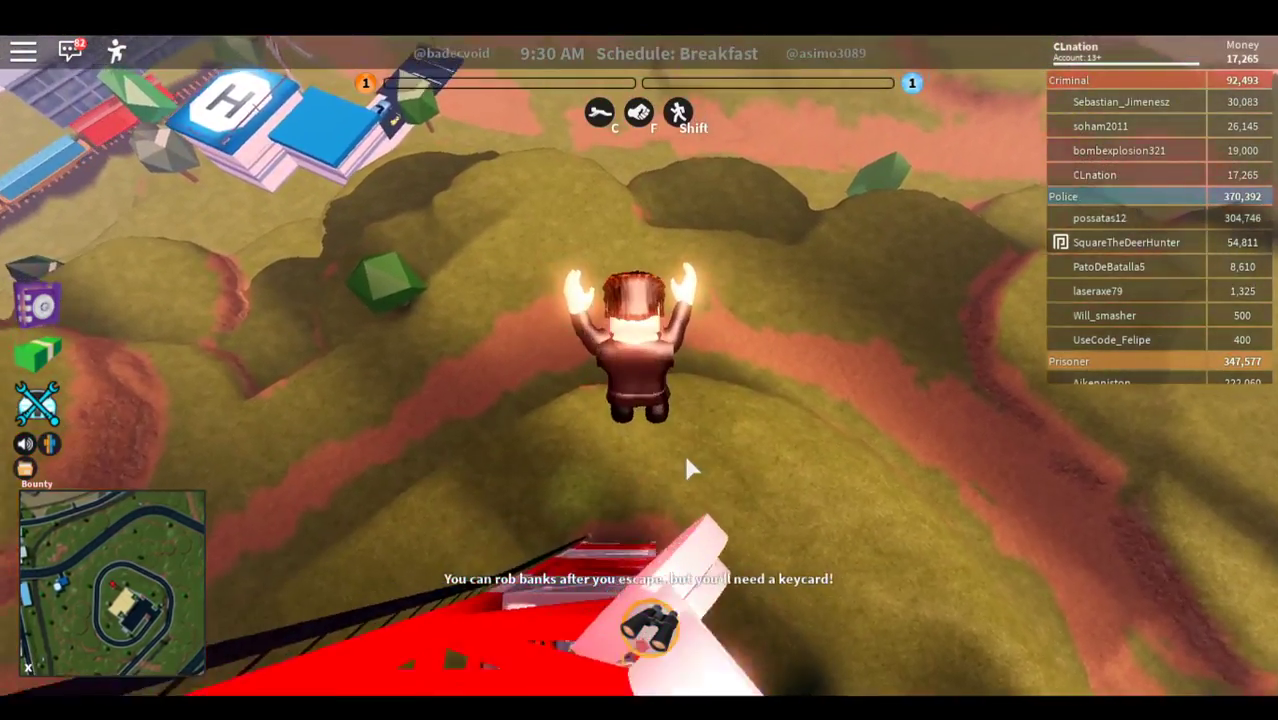
pyautogui.press('w')
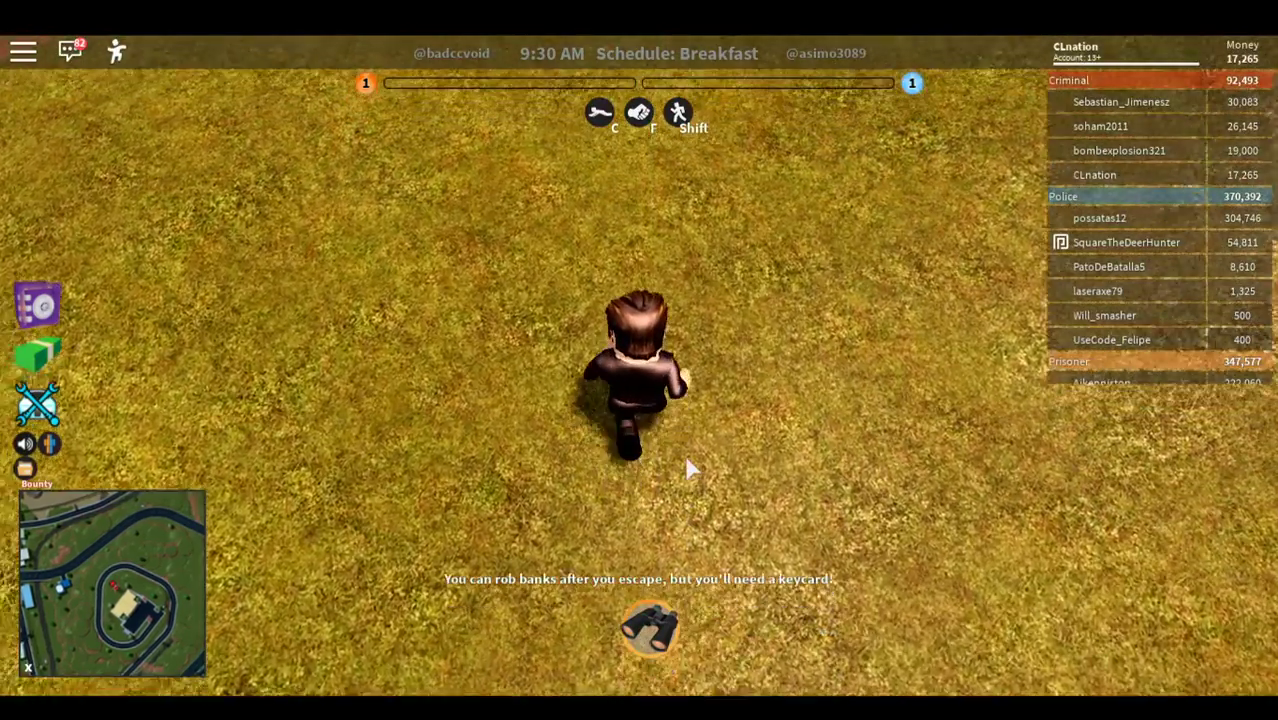
pyautogui.scroll(-5, 686, 465)
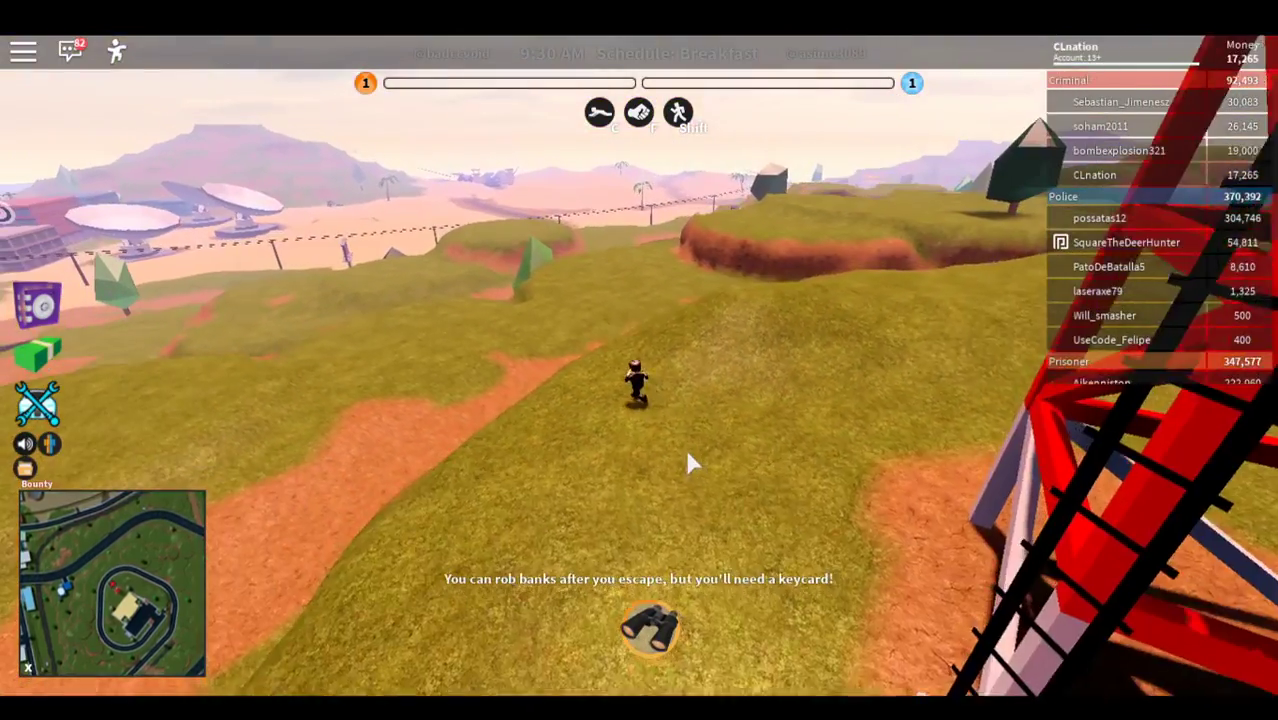
pyautogui.press('w')
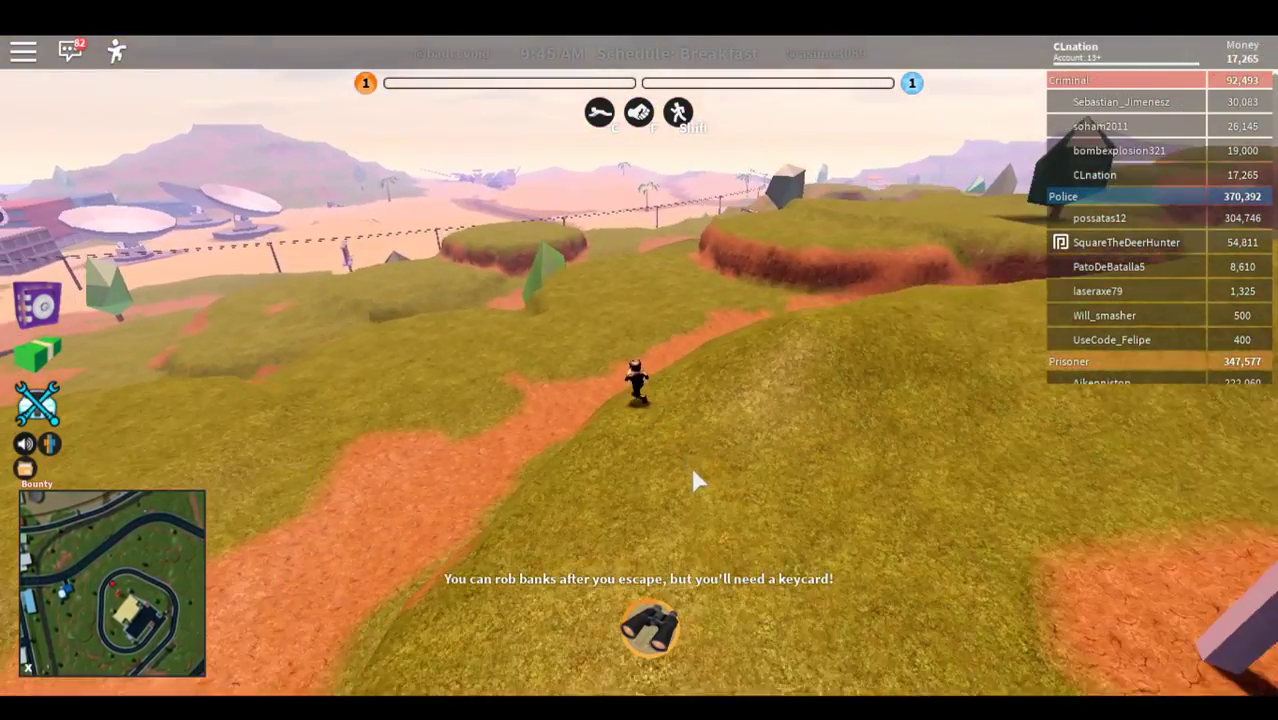
pyautogui.press('Right')
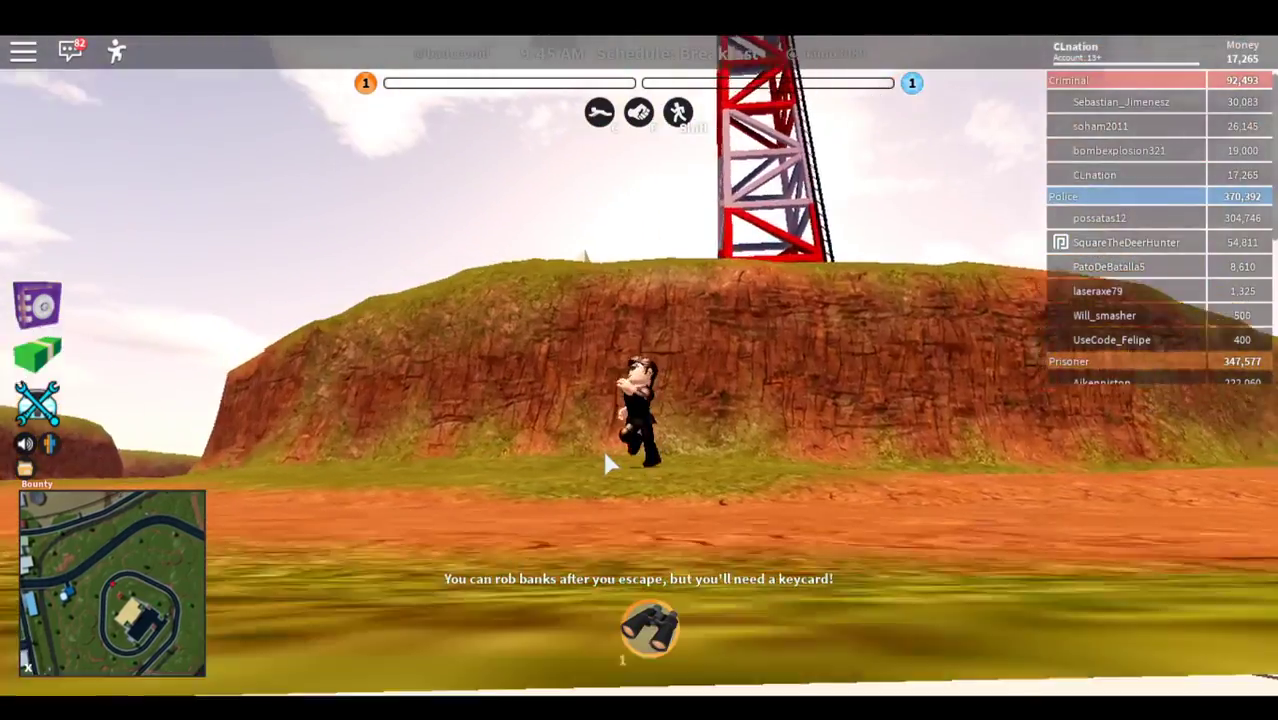
pyautogui.press('s')
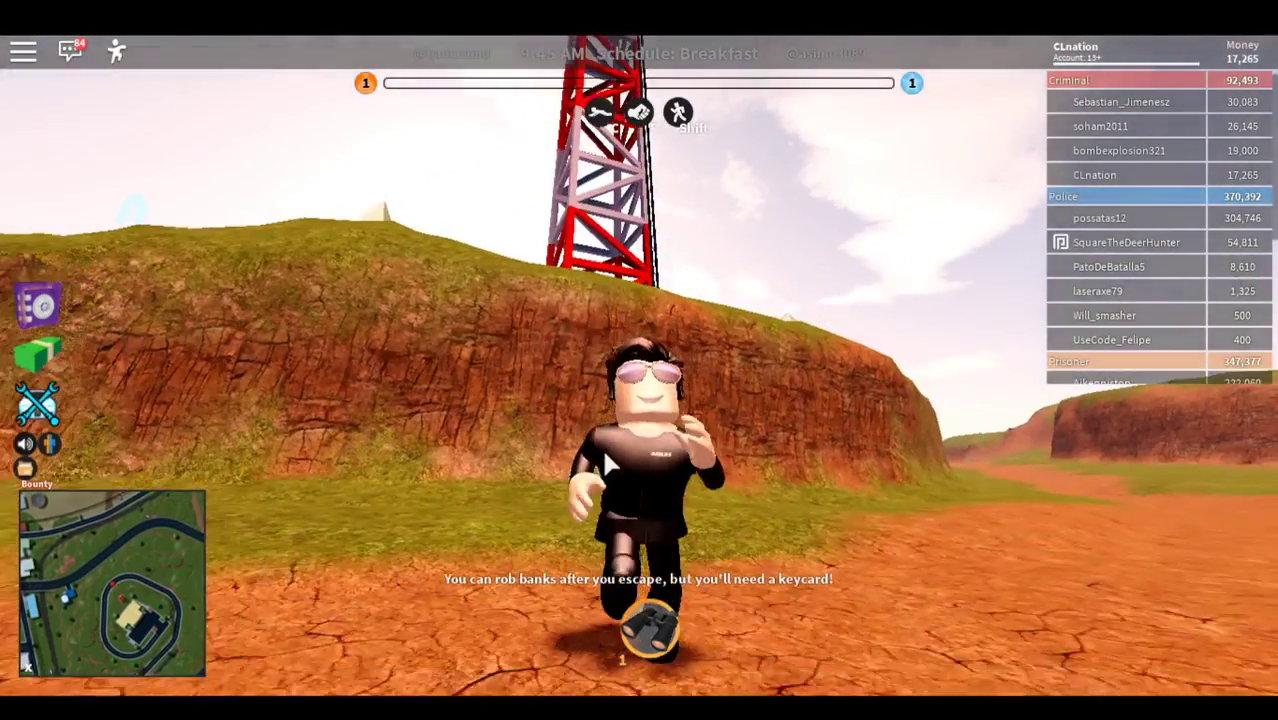
pyautogui.press('w')
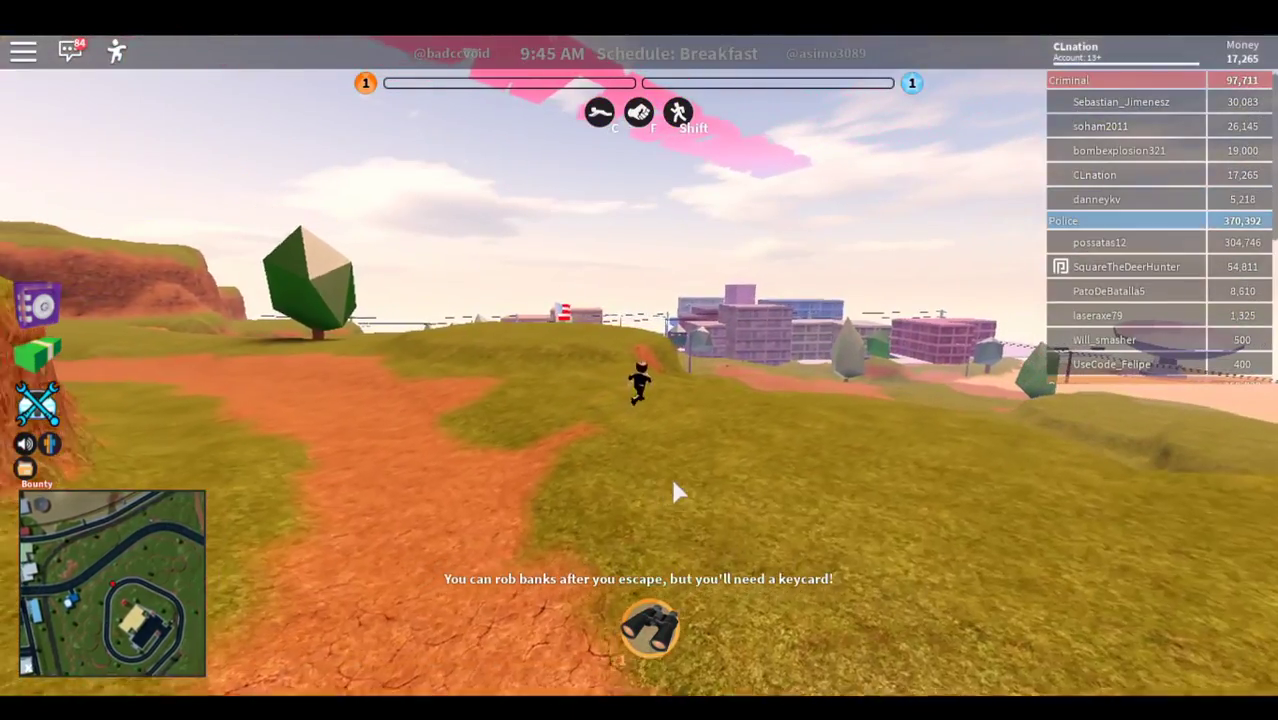
# Step: Cross the field toward town while tilting the camera between the hills, path and skyline
pyautogui.rightClick(682, 464)
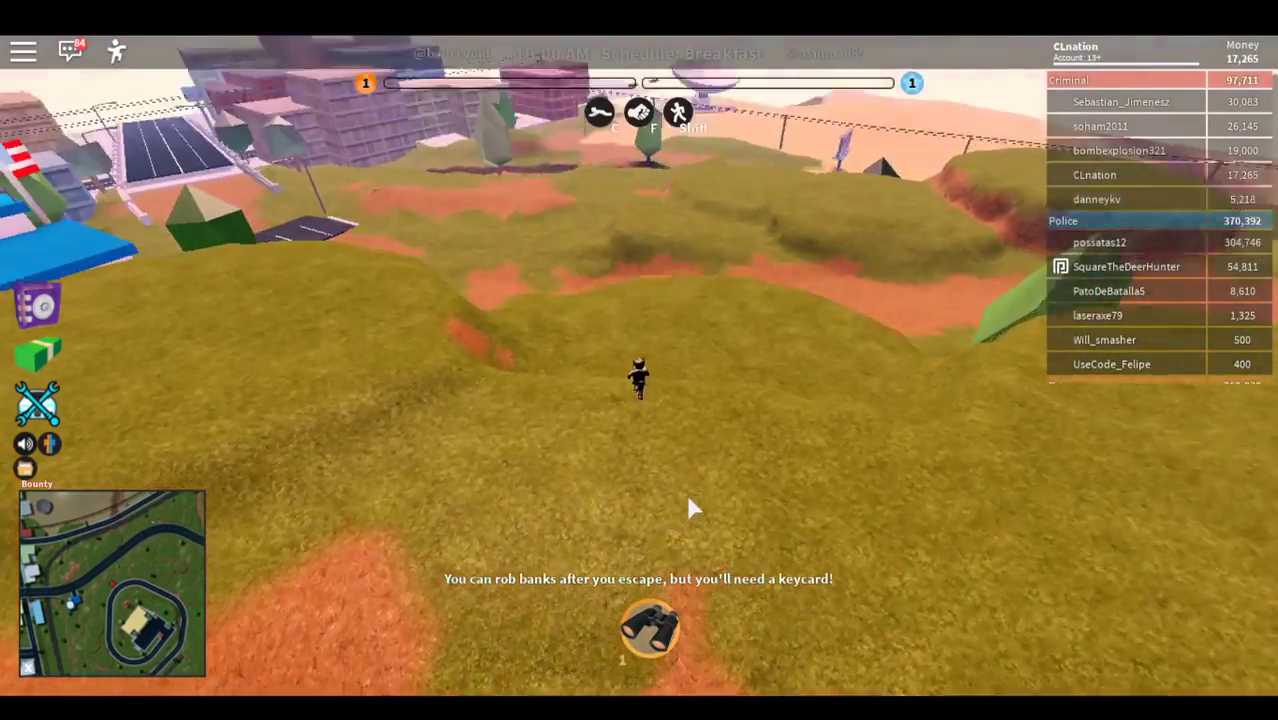
pyautogui.rightClick(688, 500)
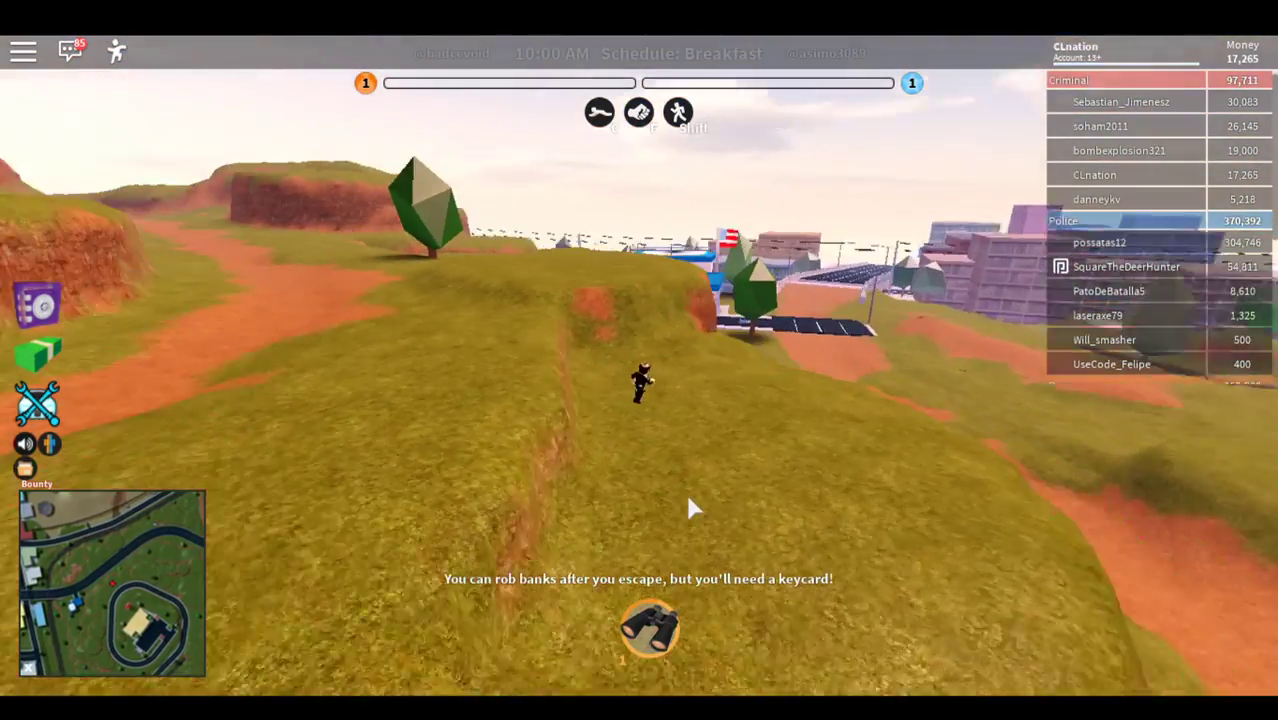
pyautogui.rightClick(688, 500)
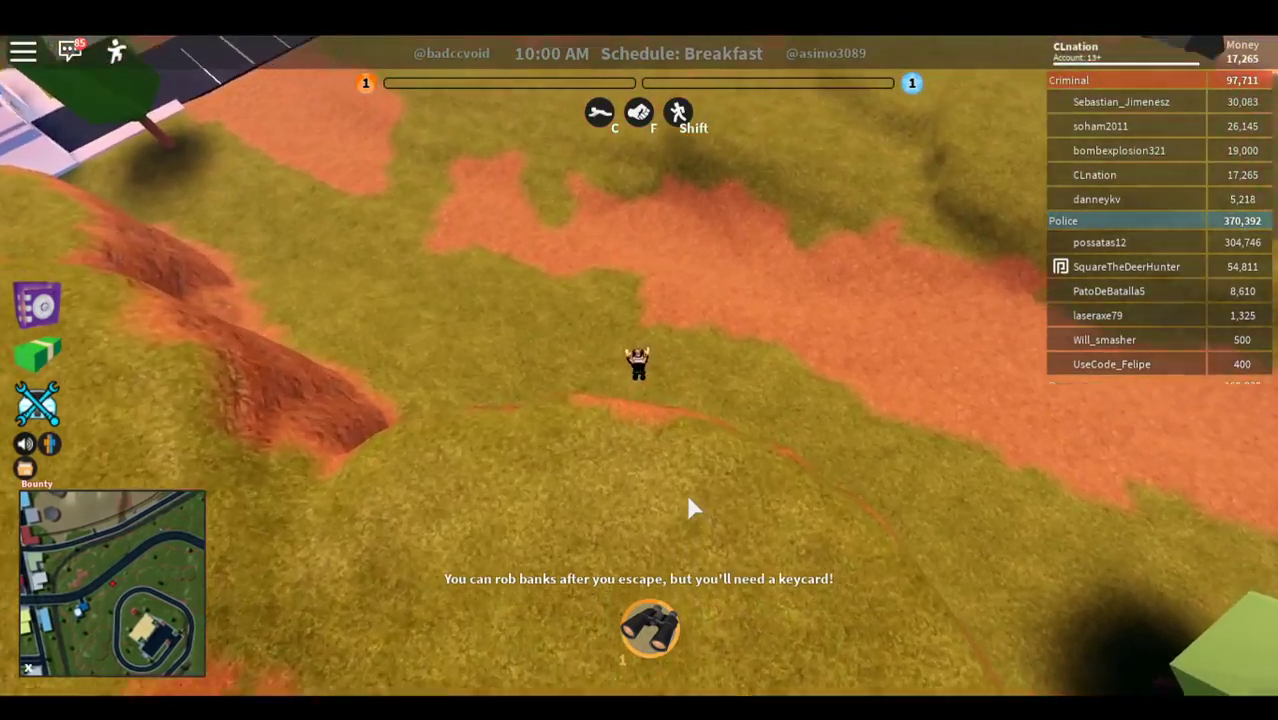
pyautogui.scroll(5, 685, 491)
pyautogui.rightClick(685, 490)
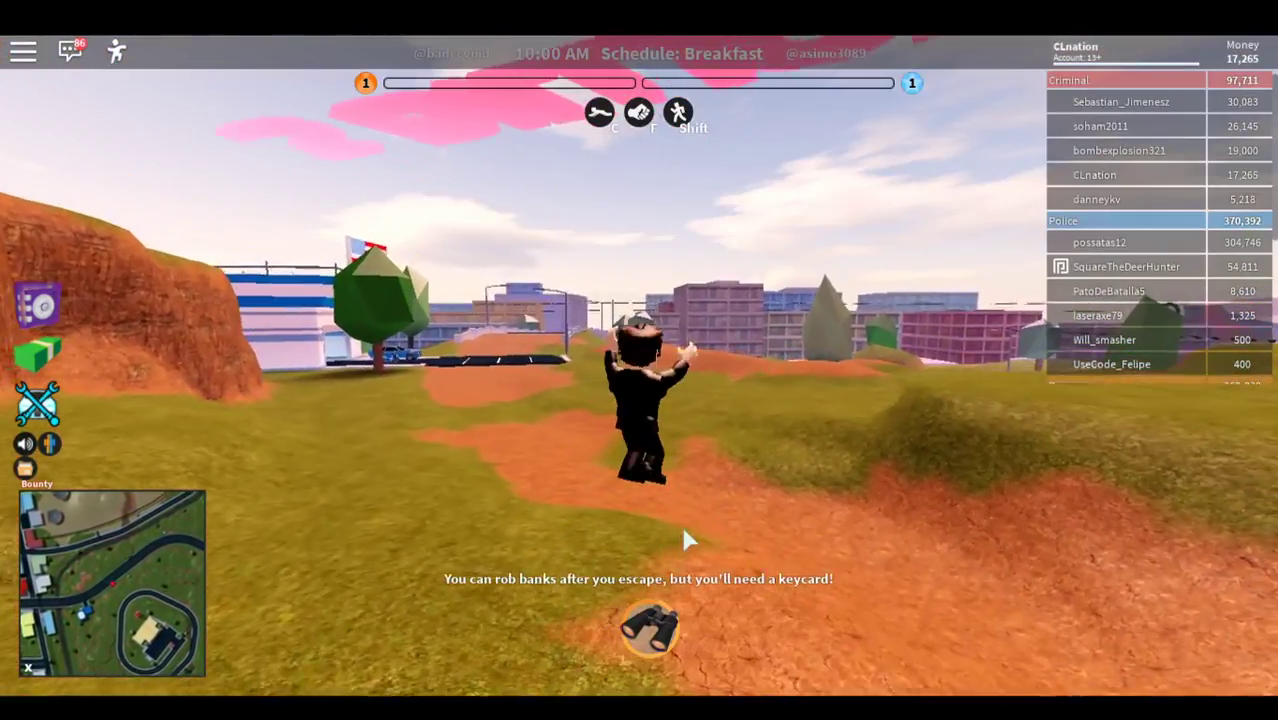
pyautogui.scroll(-3, 684, 540)
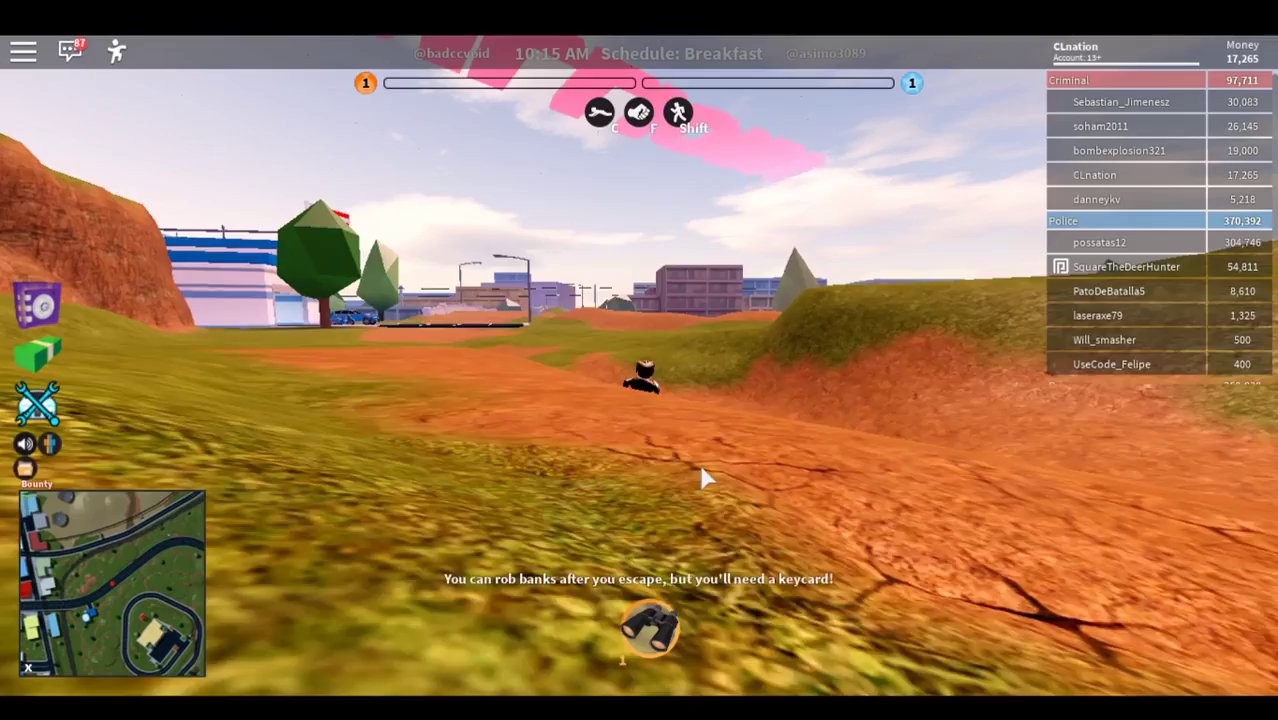
pyautogui.rightClick(796, 370)
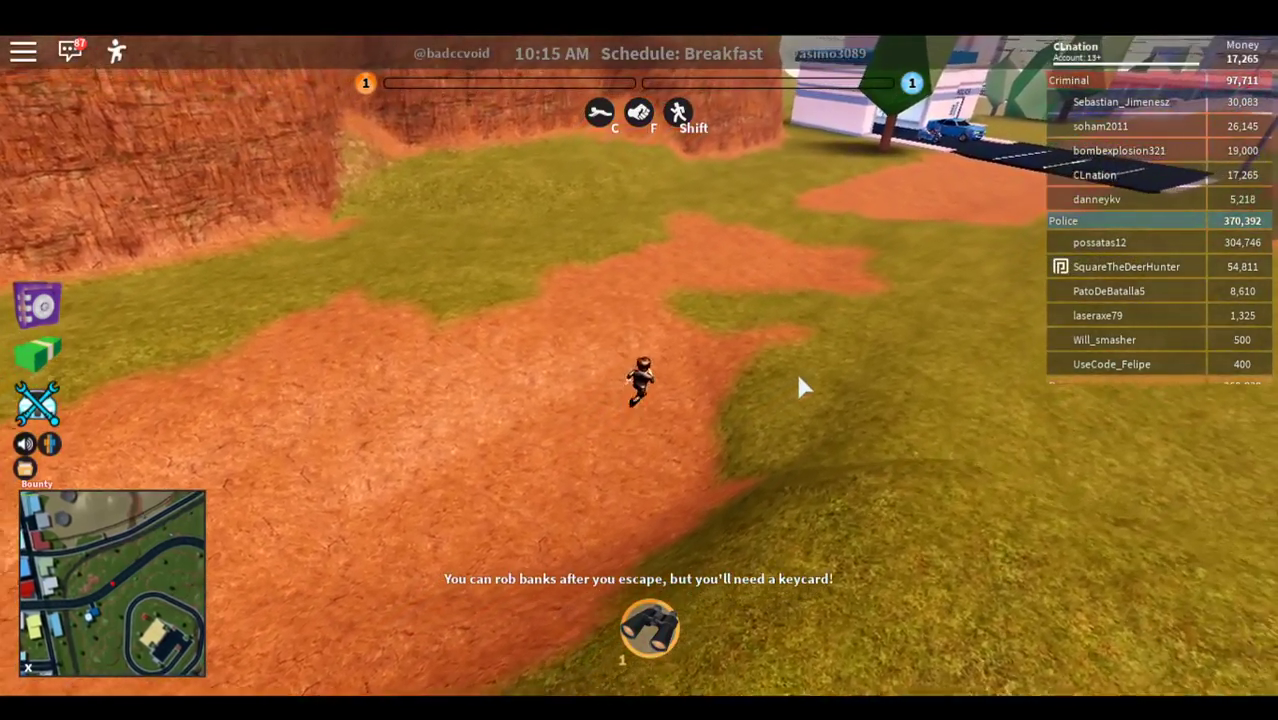
pyautogui.rightClick(798, 378)
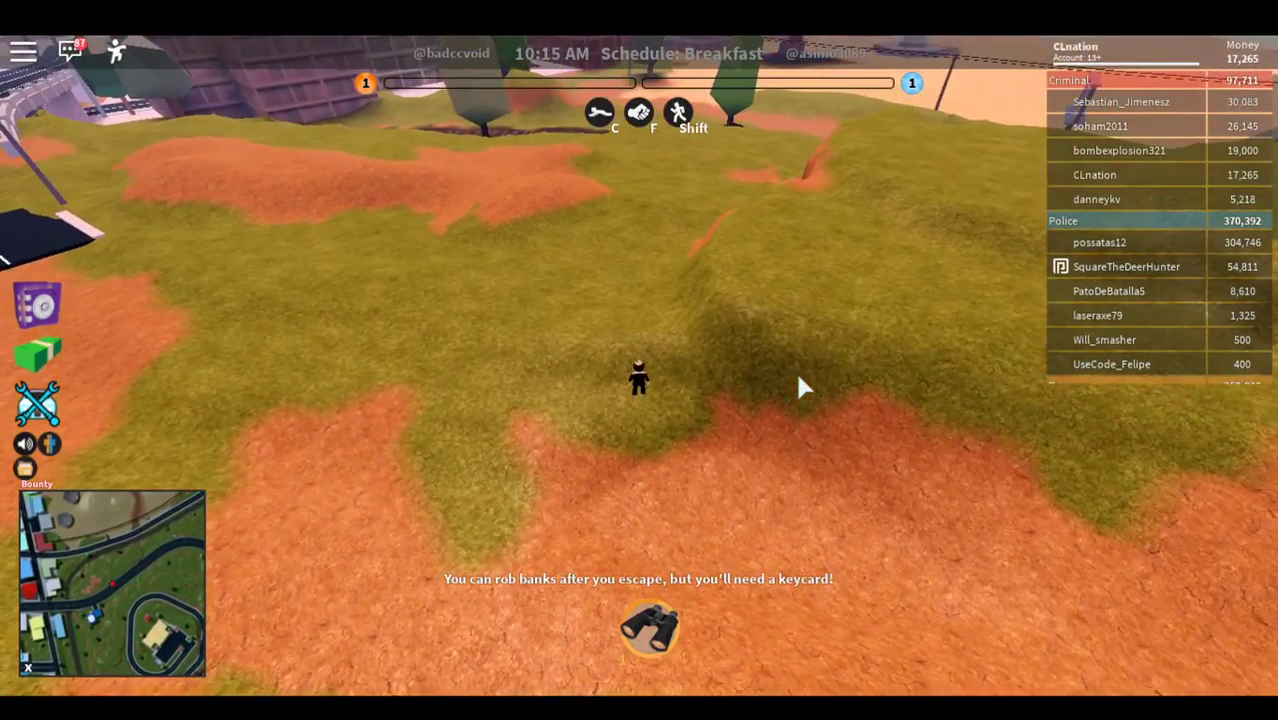
# Step: Press Esc to show the Players list with resume, reset and leave options
pyautogui.press('Escape')
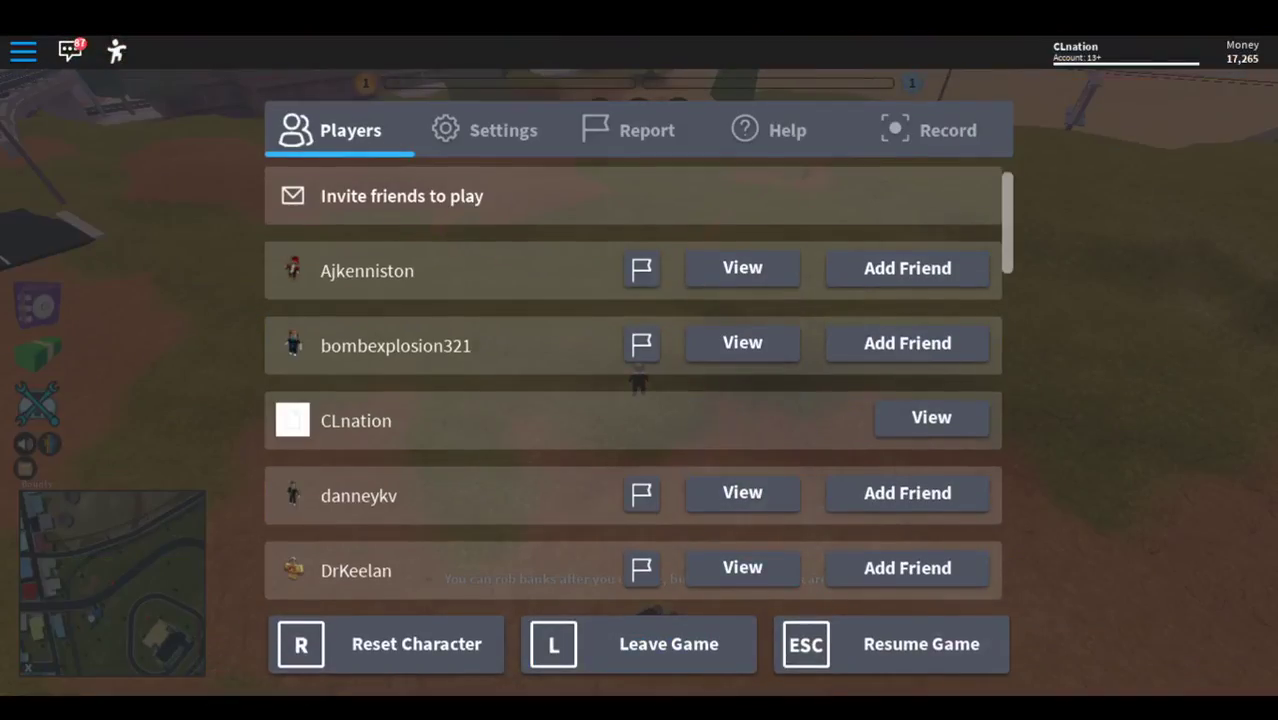